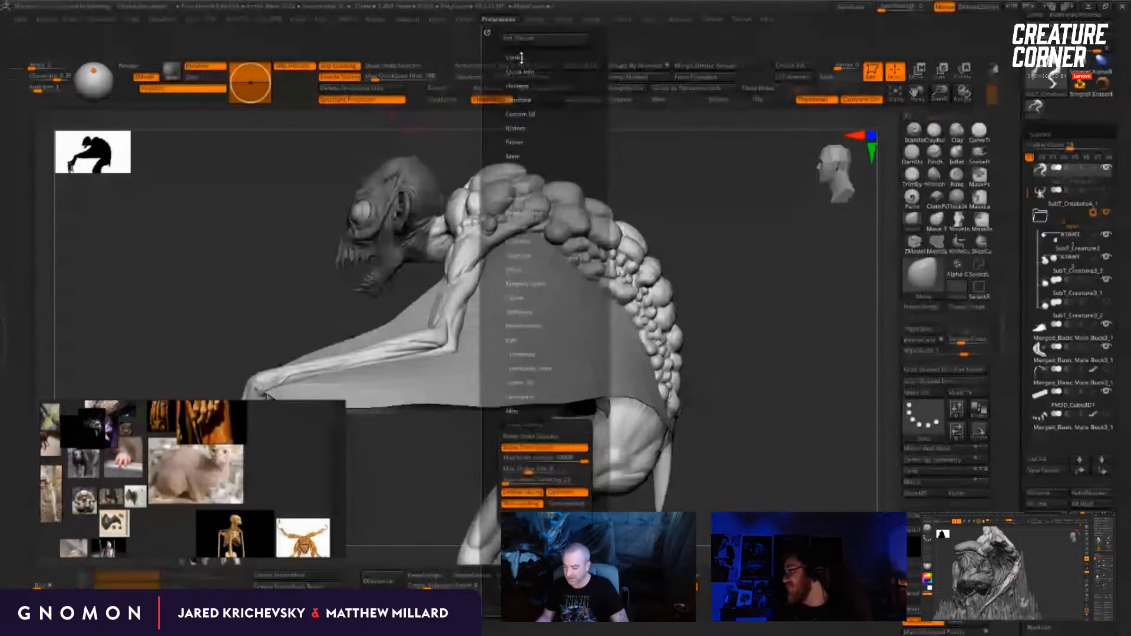
Step: Store the current interface as the startup configuration and save a copy of the custom UI file in the Dropbox Utility folder
click(525, 93)
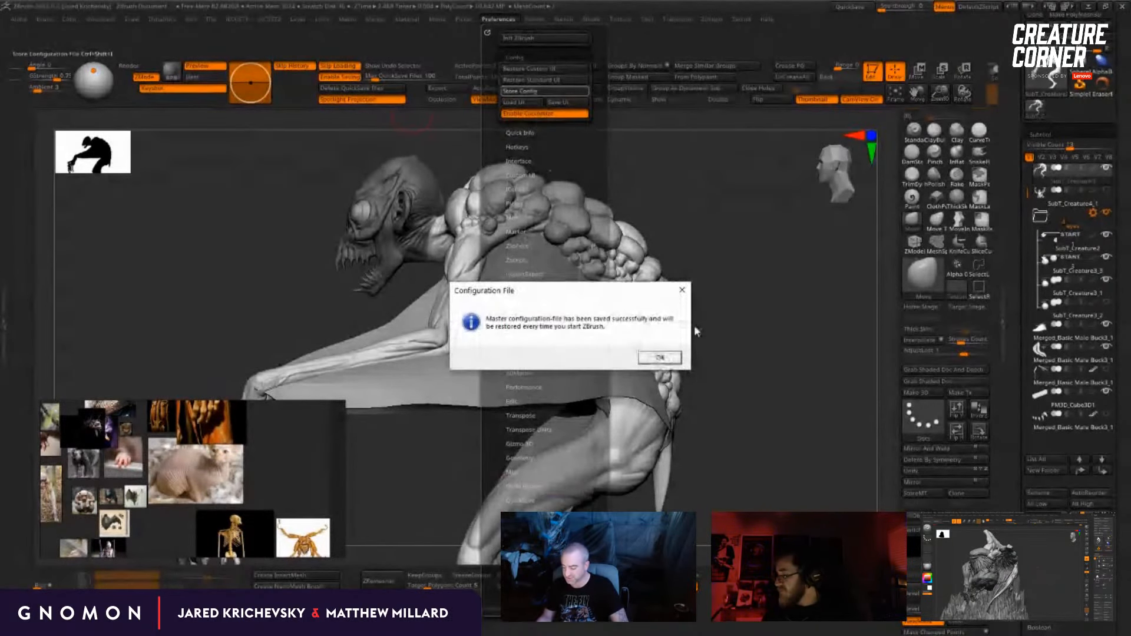
click(657, 355)
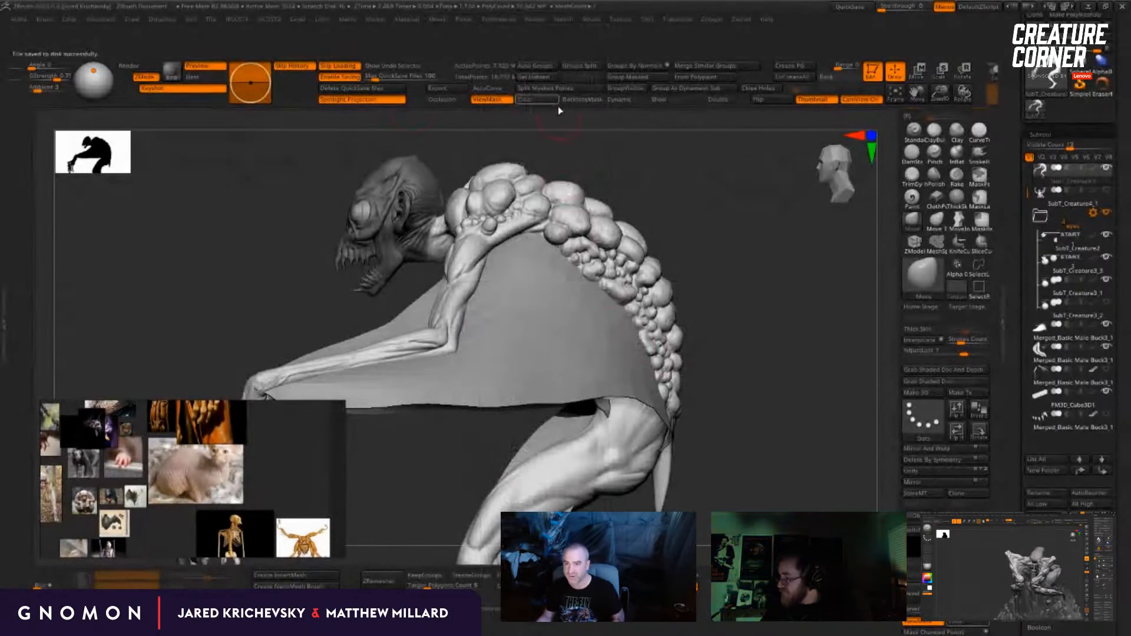
click(506, 19)
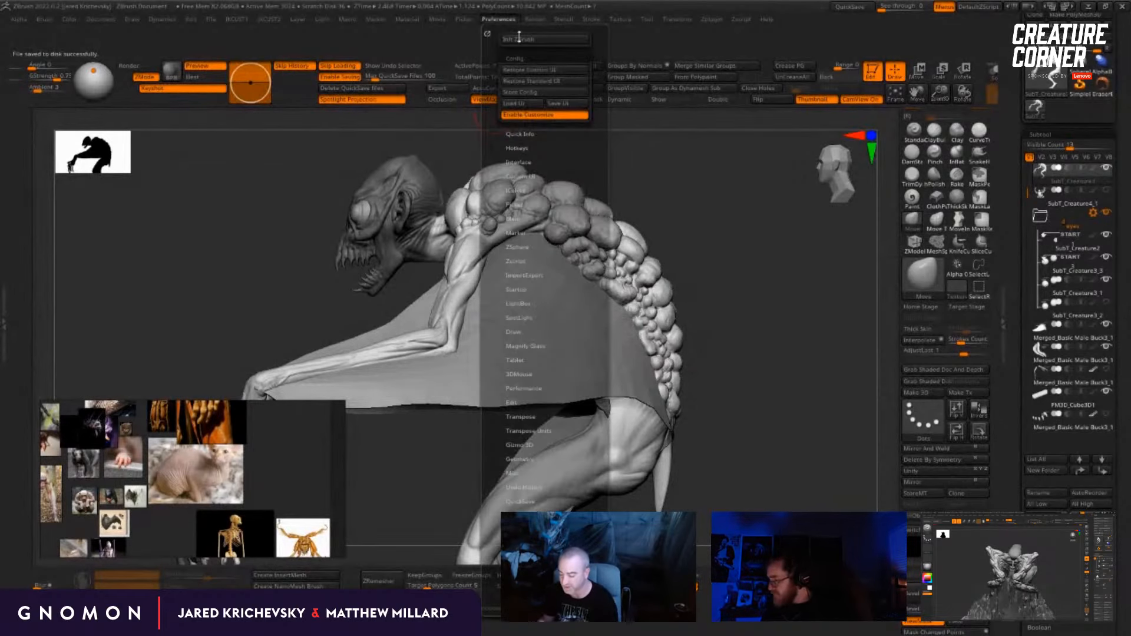
click(557, 103)
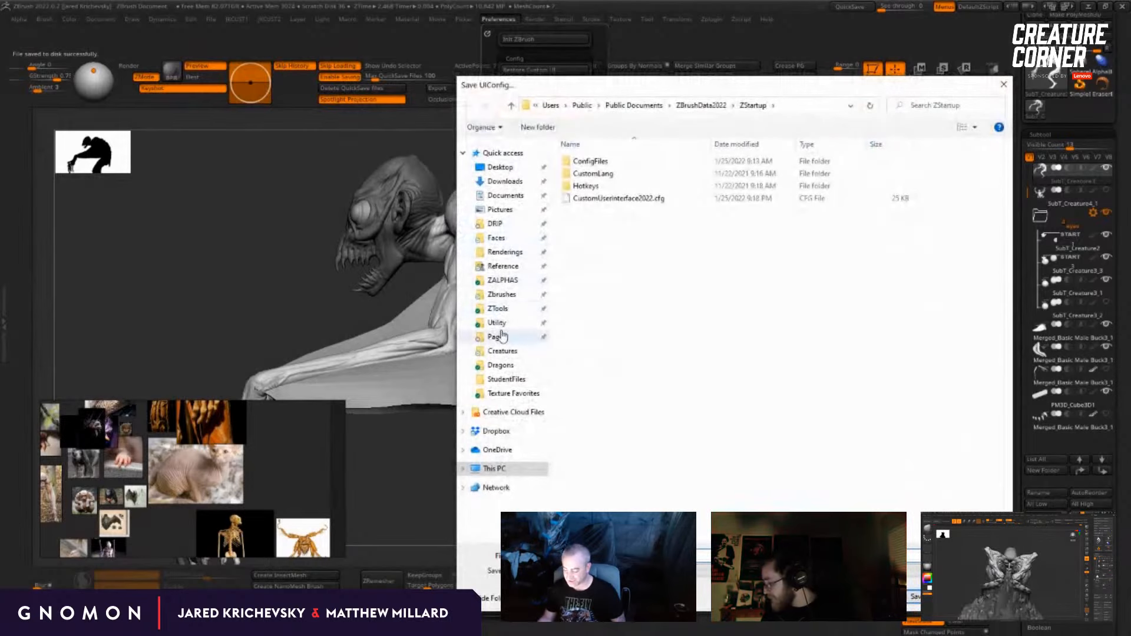
click(497, 323)
scroll(905, 482, down, 5)
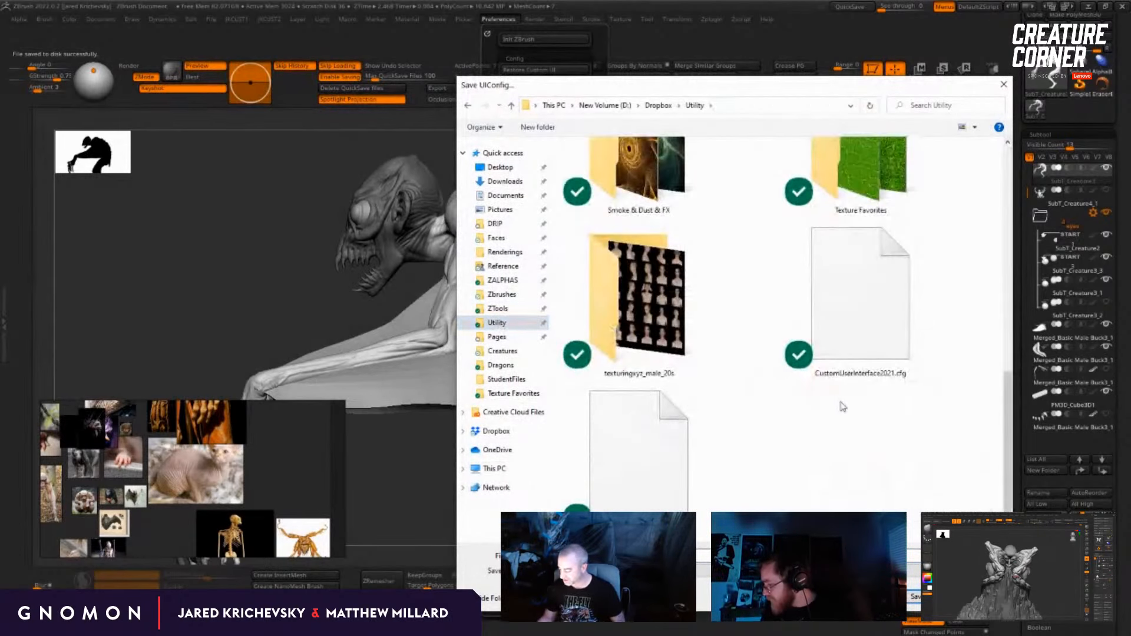
click(860, 295)
key(BackSpace)
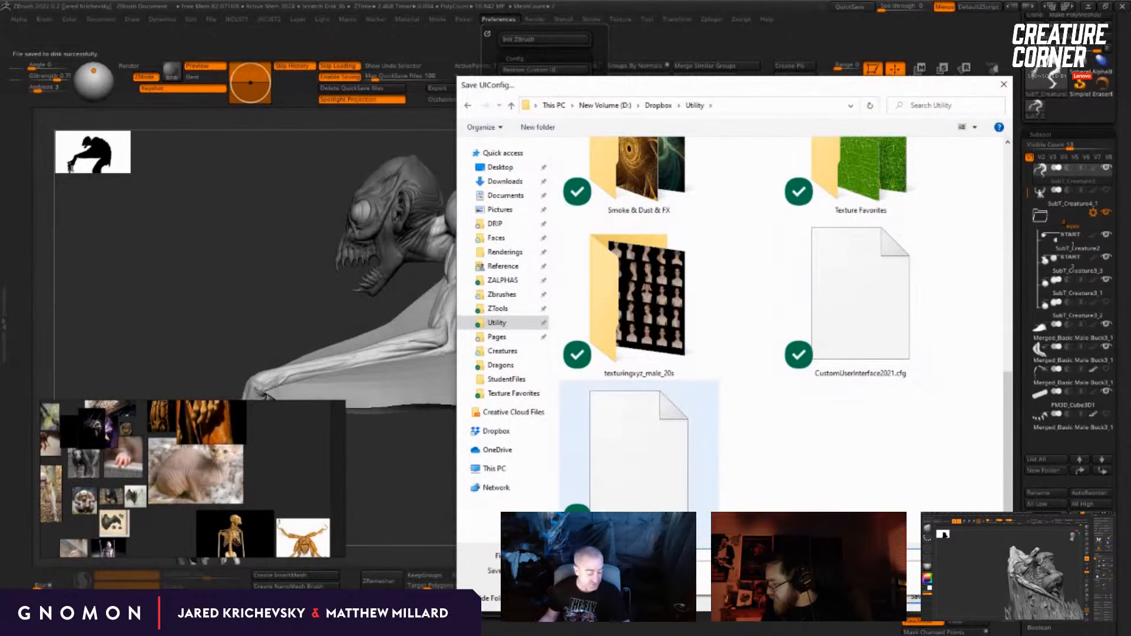
key(Return)
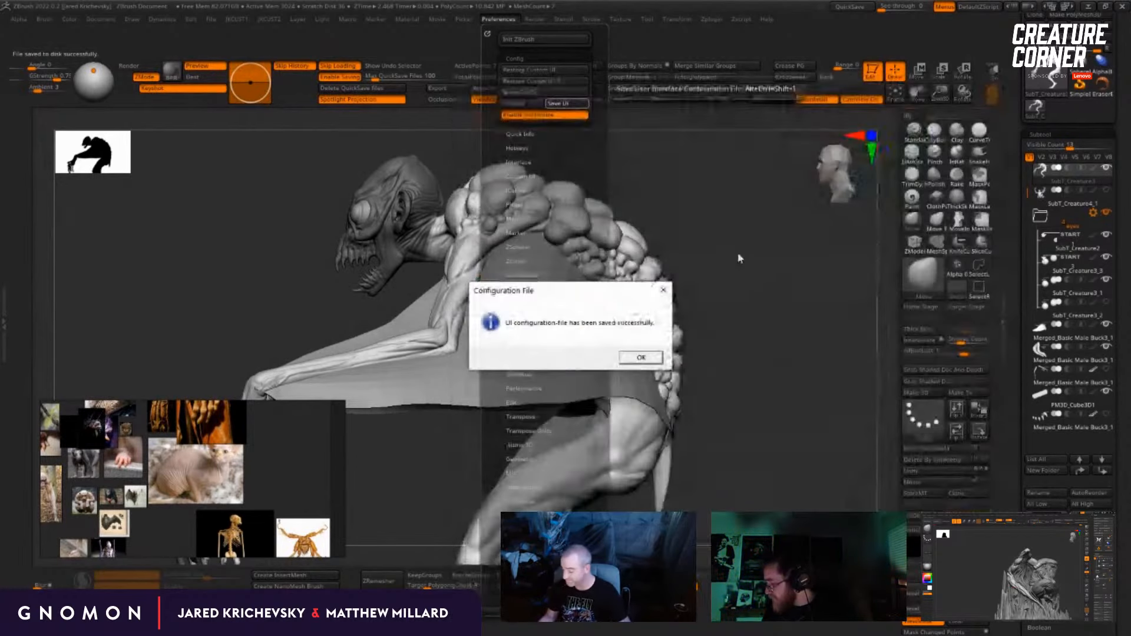
click(642, 360)
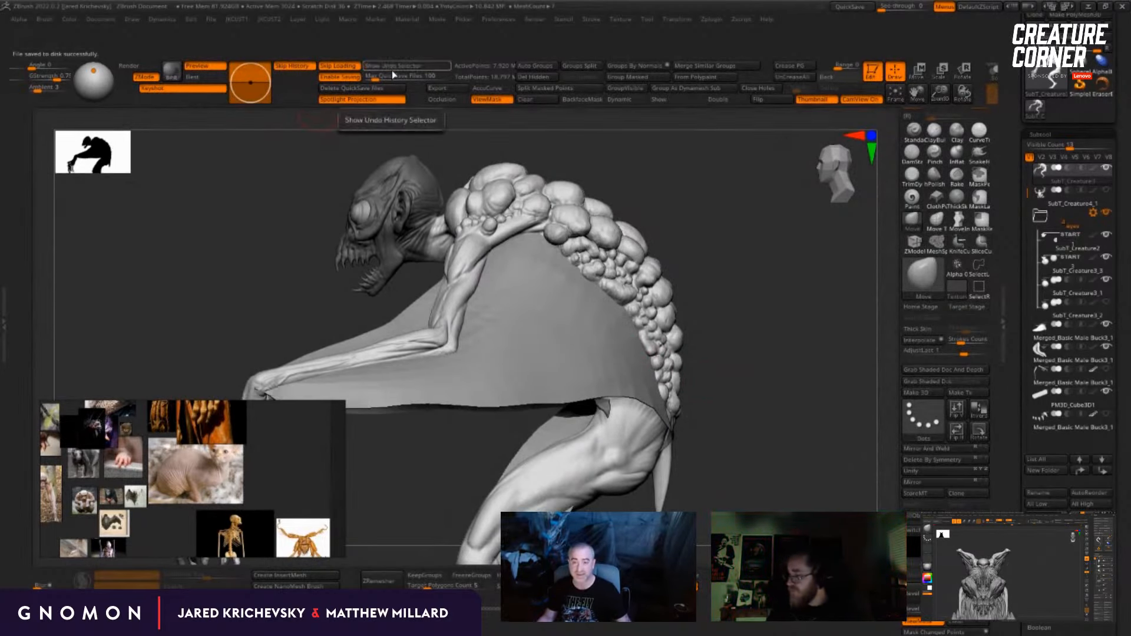
Step: Show the undo history selector above the canvas and hide it again
click(391, 67)
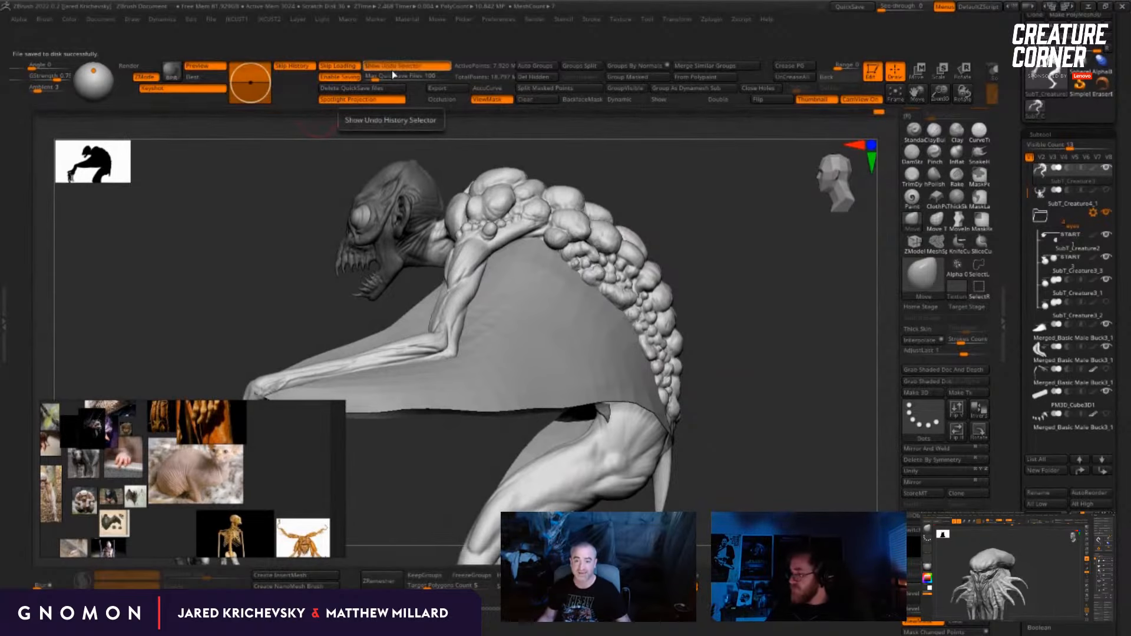
click(392, 70)
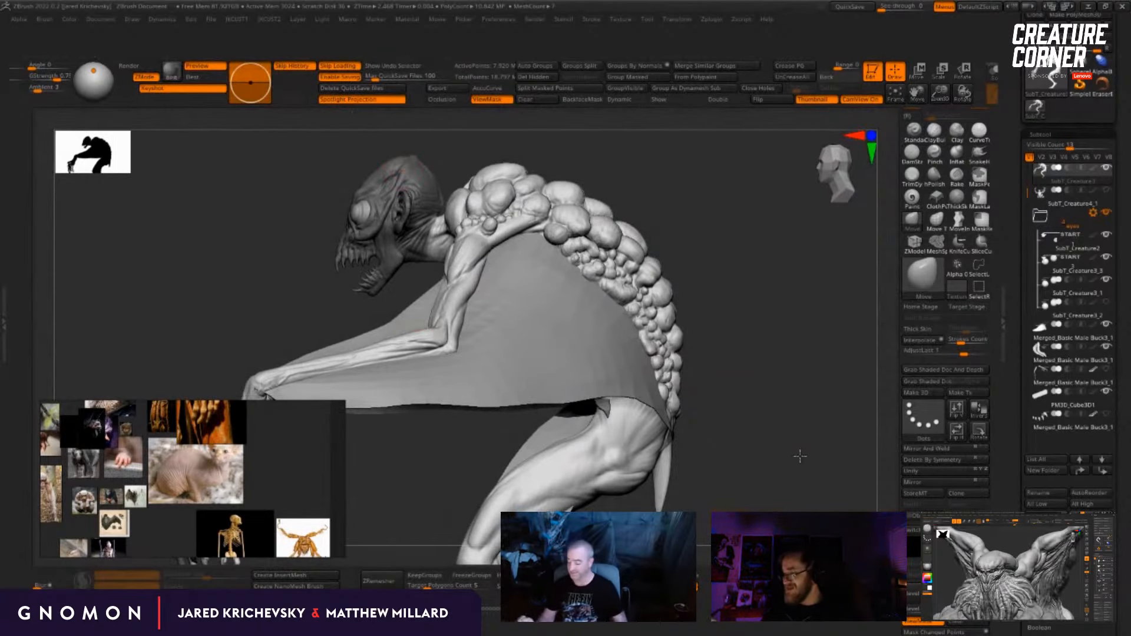
Step: Build up segmented, vertebra-like lumps on the upper part of the creature's tail with the ClayBuildup brush
shift+drag(800, 456, 695, 456)
alt+drag(766, 478, 766, 365)
drag(819, 412, 710, 372)
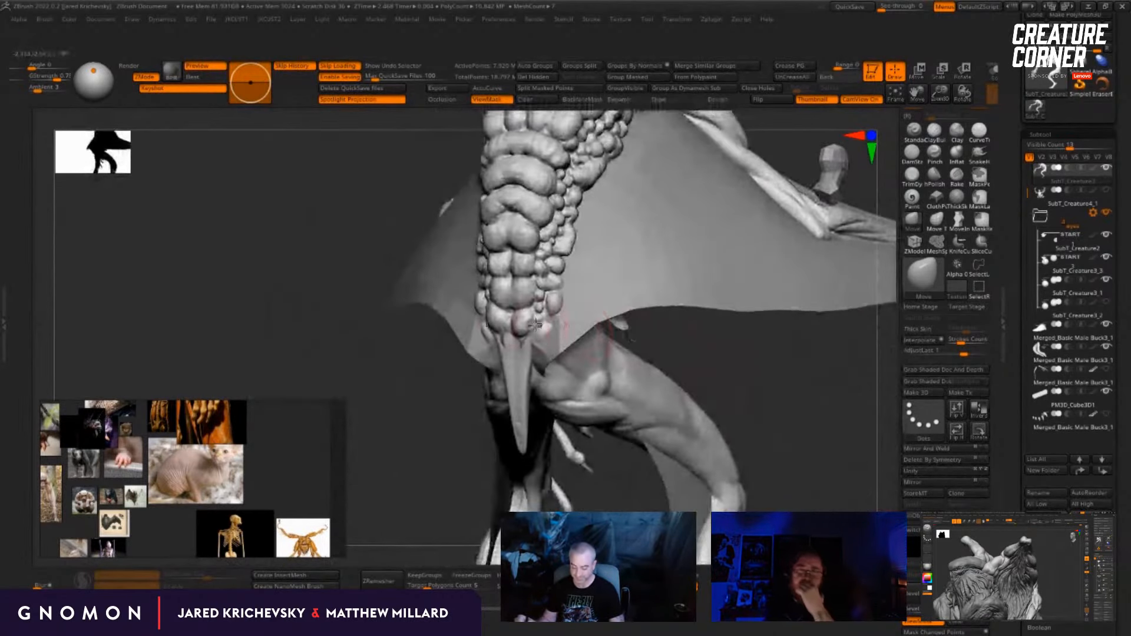
key(b)
key(c)
key(b)
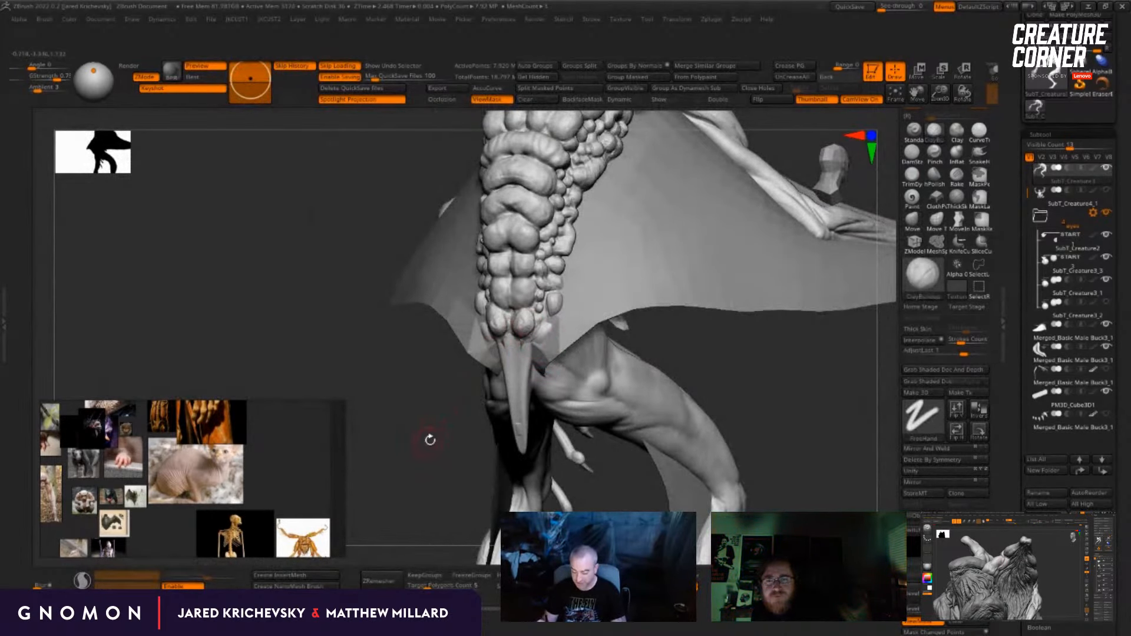
shift+drag(430, 440, 507, 349)
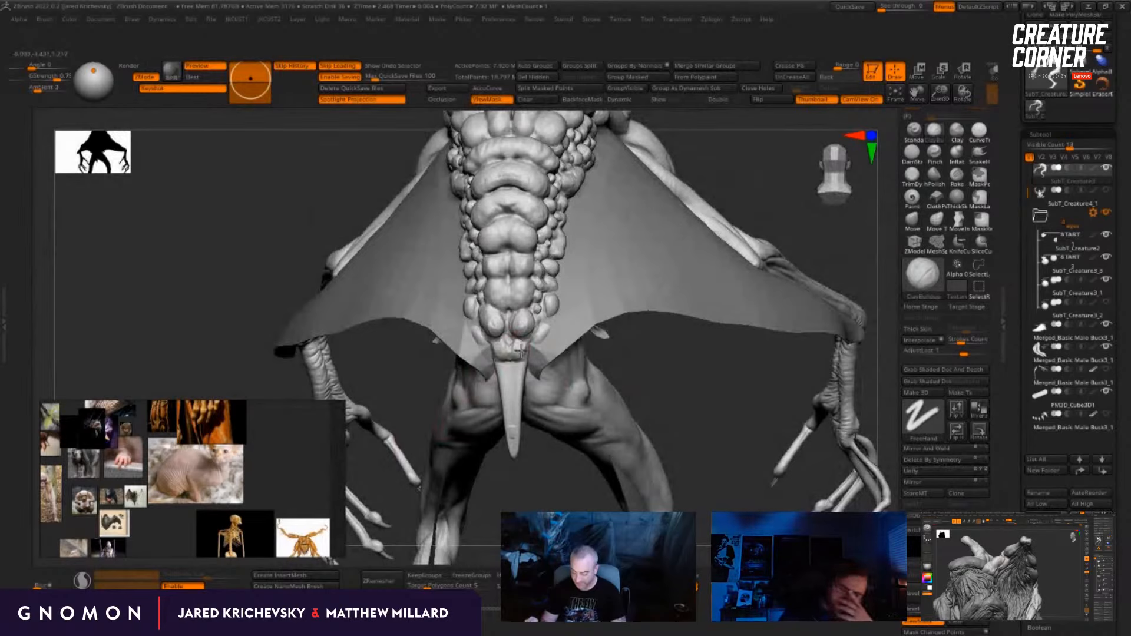
right_drag(514, 420, 512, 388)
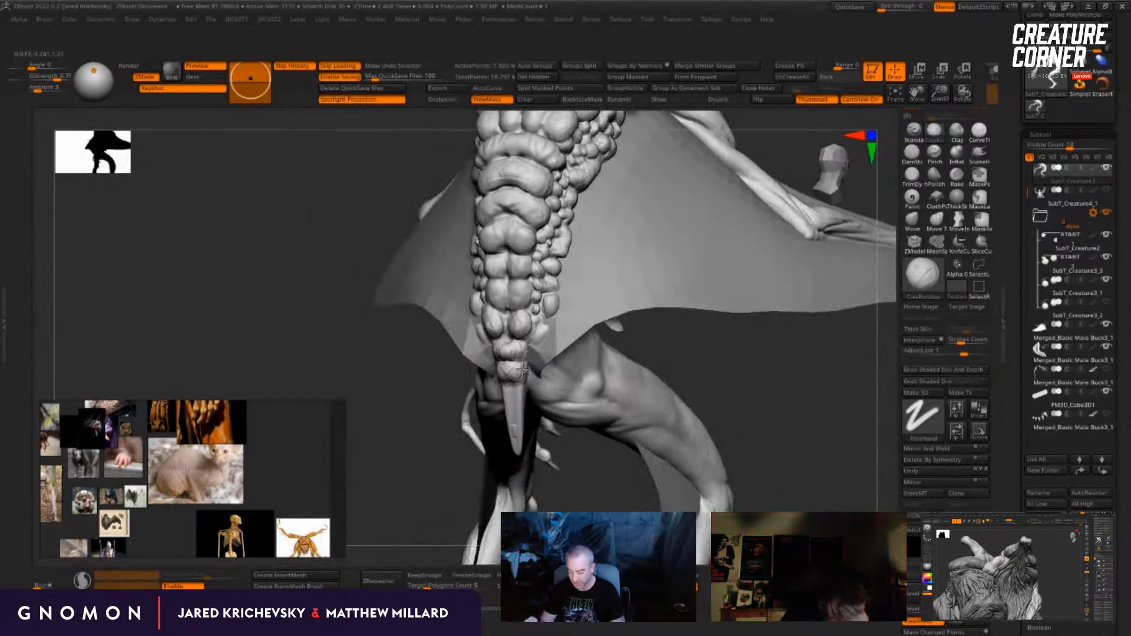
right_drag(399, 472, 513, 386)
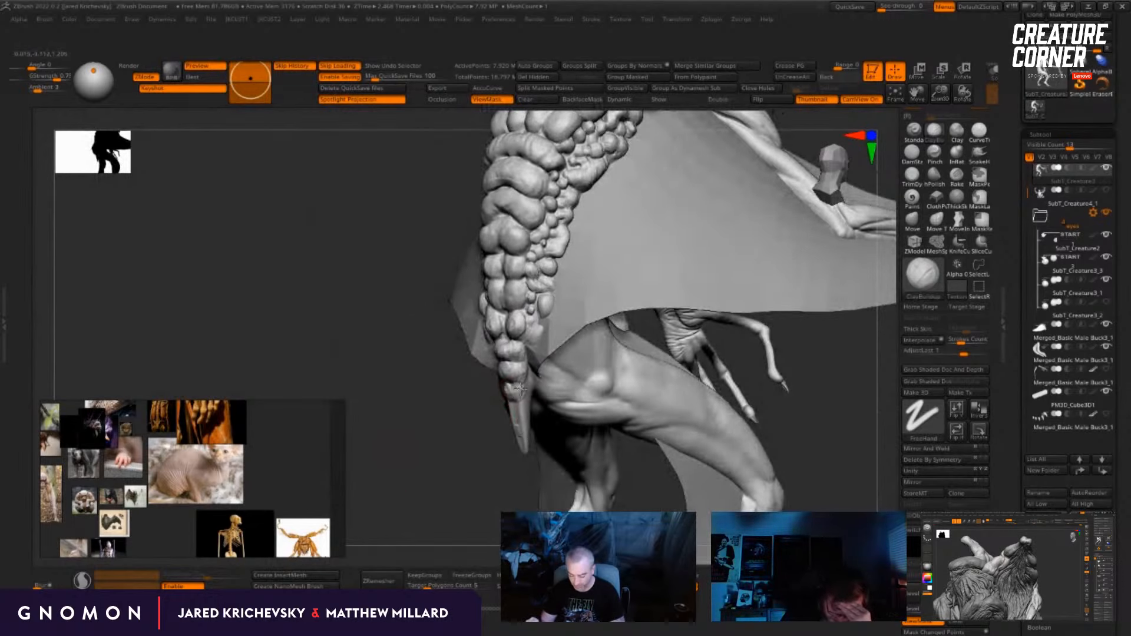
mouse_move(516, 420)
right_down()
mouse_move(462, 462)
mouse_move(479, 512)
right_up()
Step: Carve creases between the lumps on the upper tail and lower spine with the DamStandard brush
key(b)
key(d)
key(s)
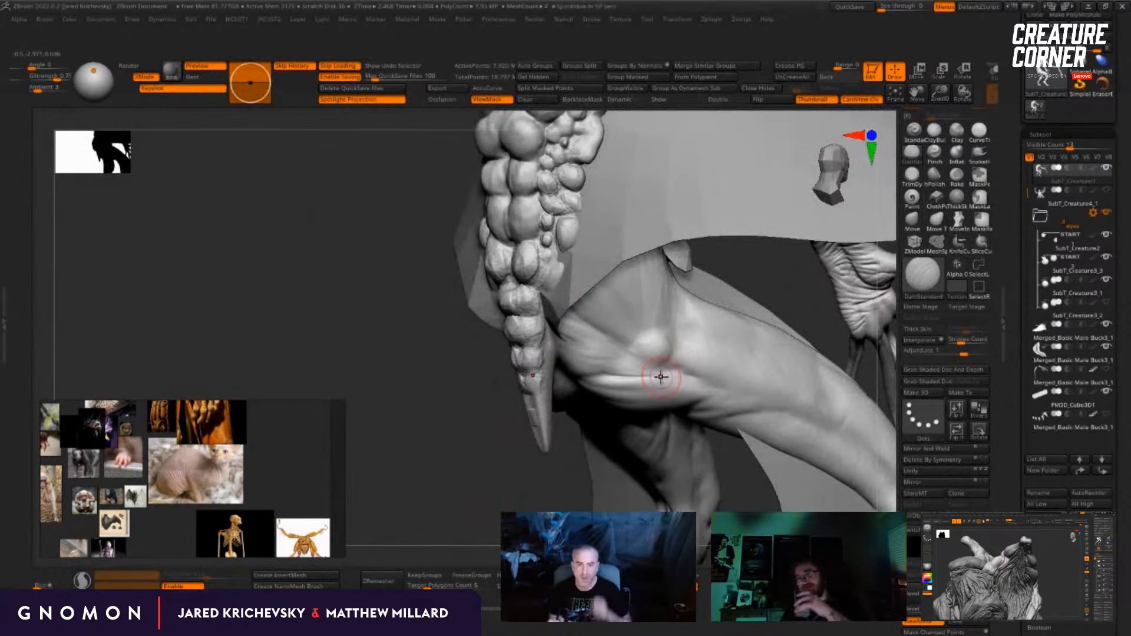
right_drag(412, 494, 522, 347)
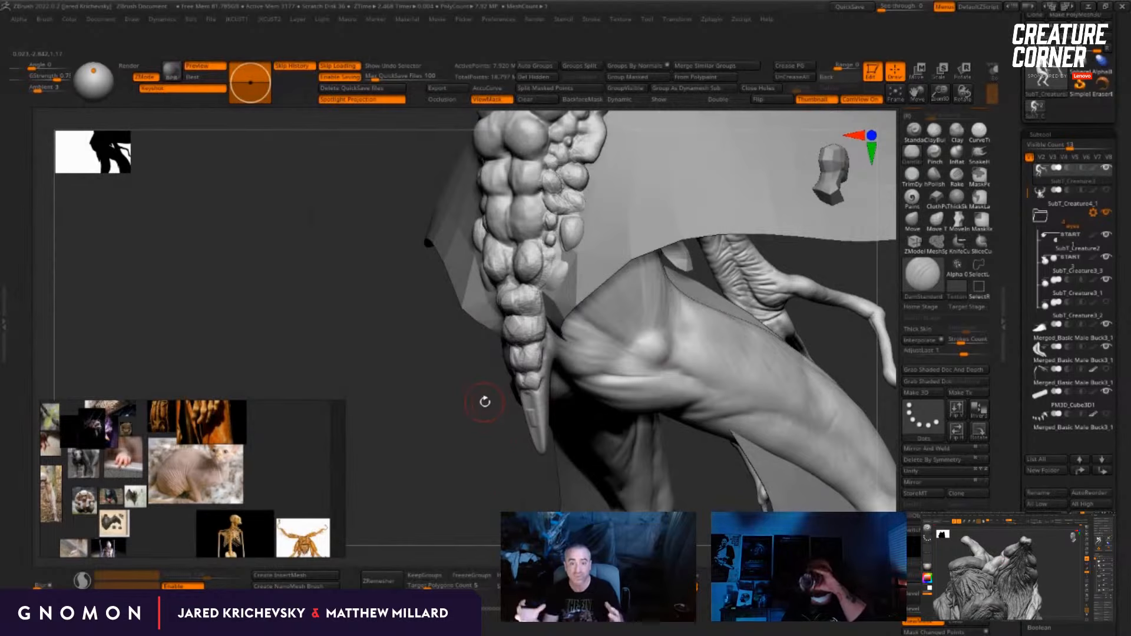
alt+drag(419, 412, 430, 503)
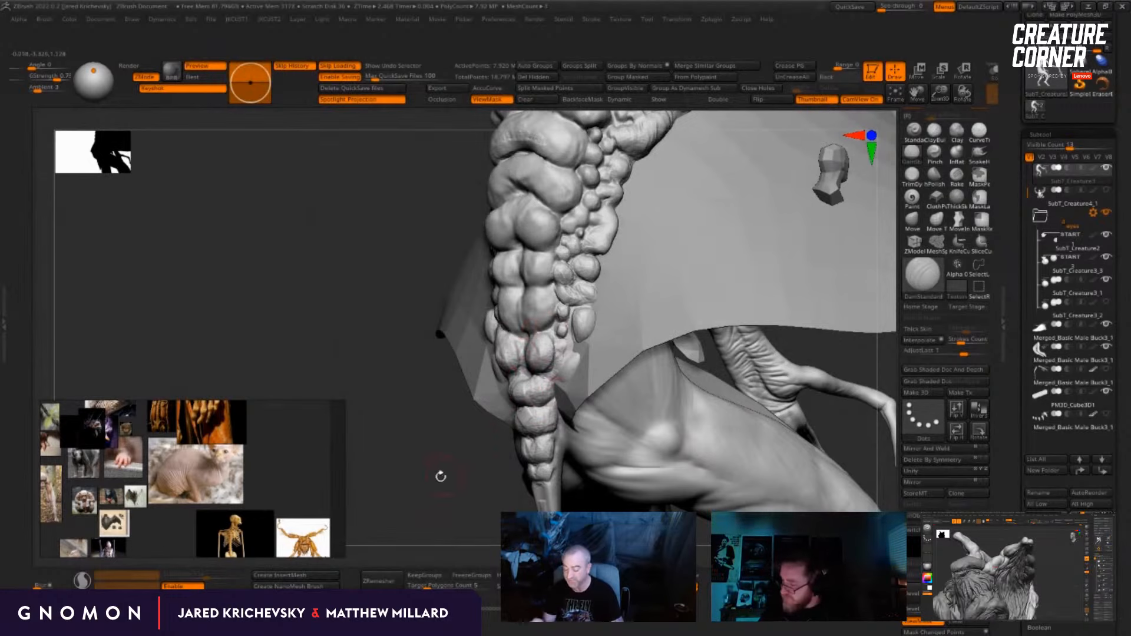
drag(441, 476, 429, 559)
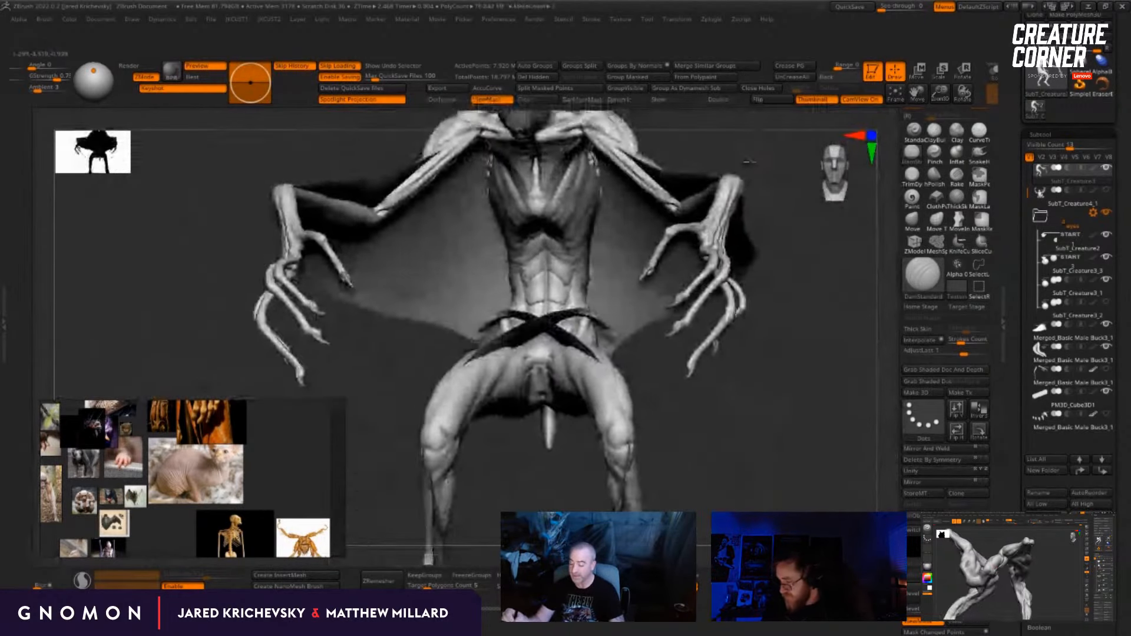
Step: Define and smooth the small nodules along the side of the lower spine, using DamStandard for the creases between them
mouse_move(750, 161)
alt+mouse_down()
mouse_move(749, 374)
mouse_move(733, 260)
alt+mouse_up()
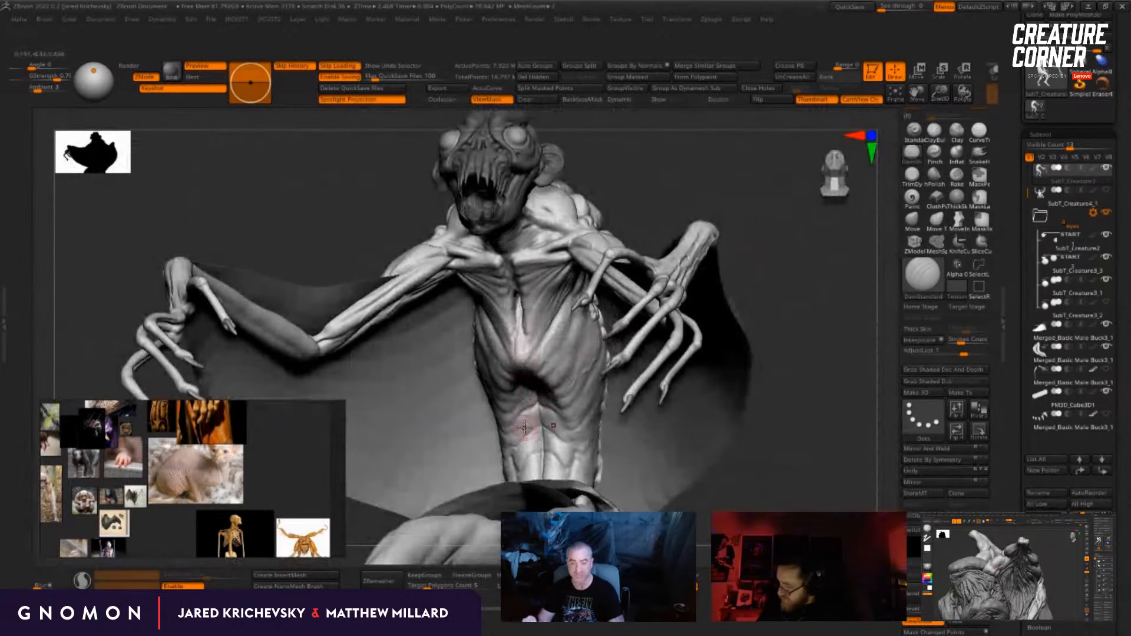
drag(753, 464, 532, 283)
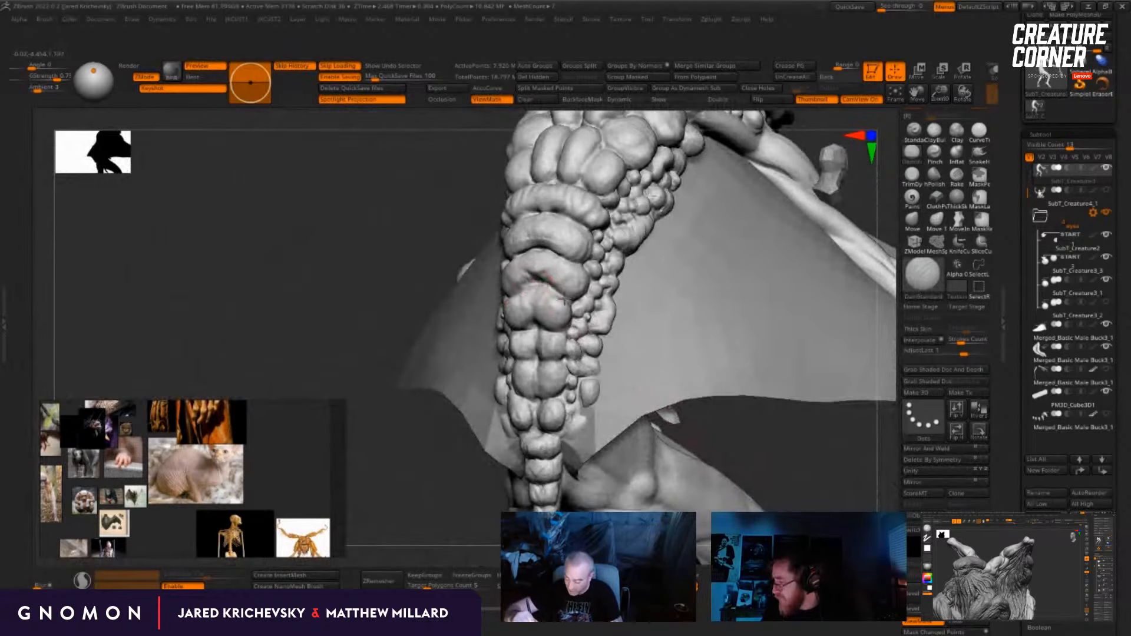
drag(366, 533, 407, 470)
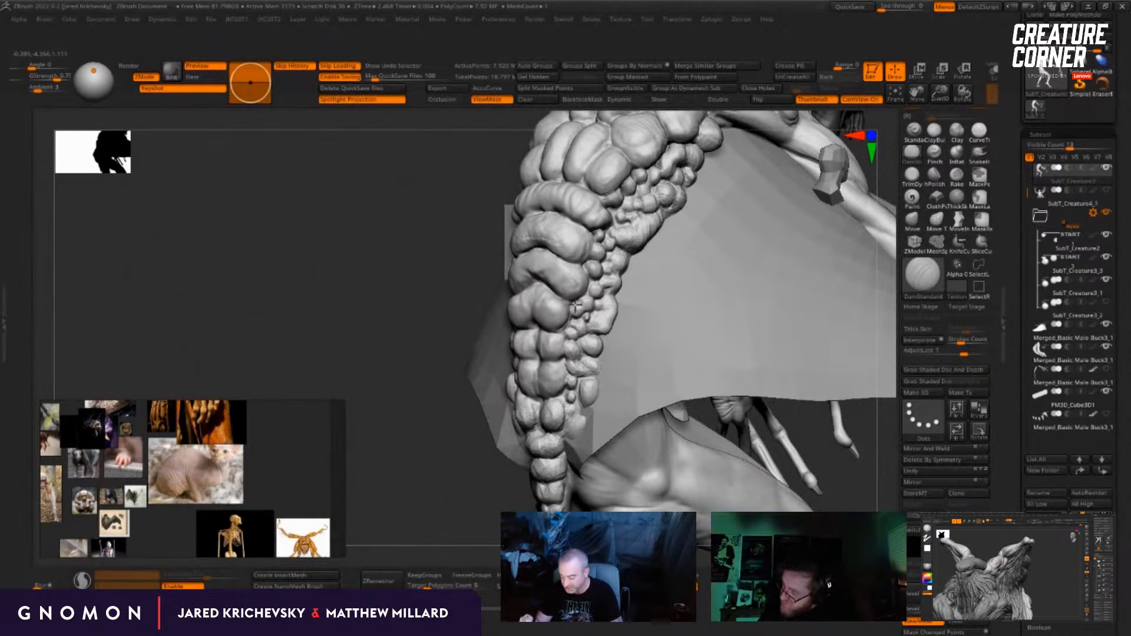
drag(402, 501, 434, 503)
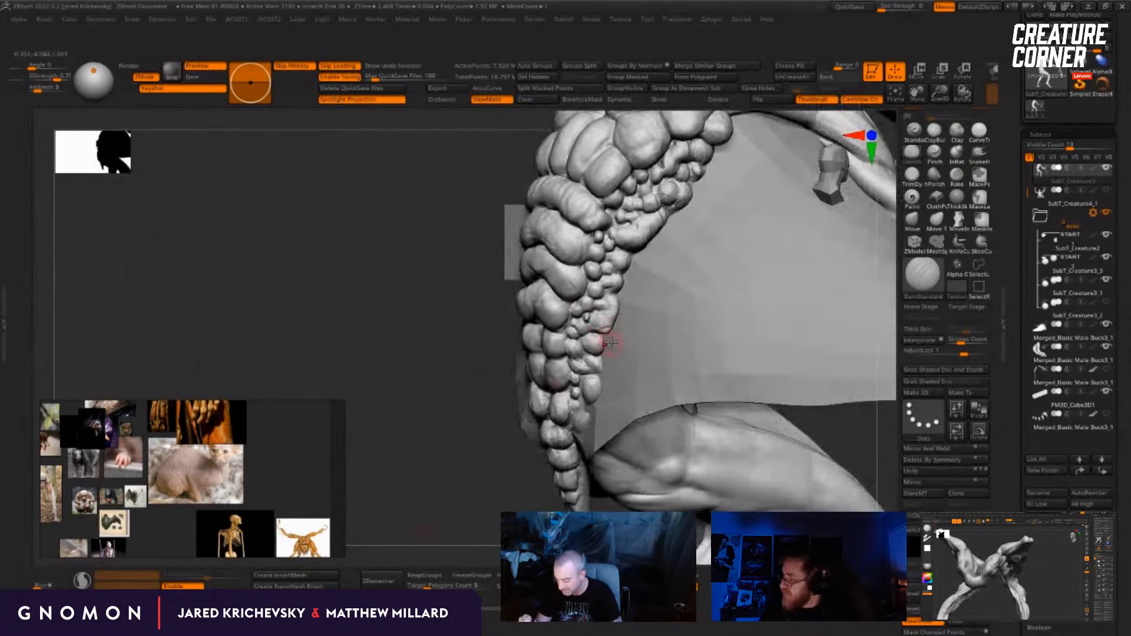
key(shift)
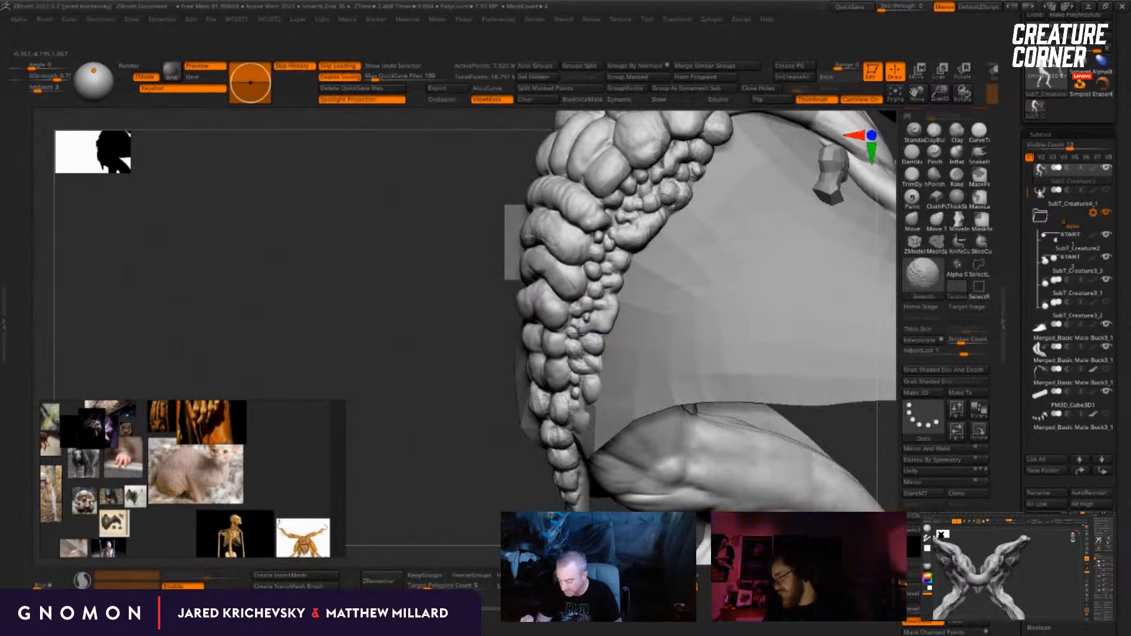
shift+drag(587, 348, 574, 378)
drag(455, 507, 488, 512)
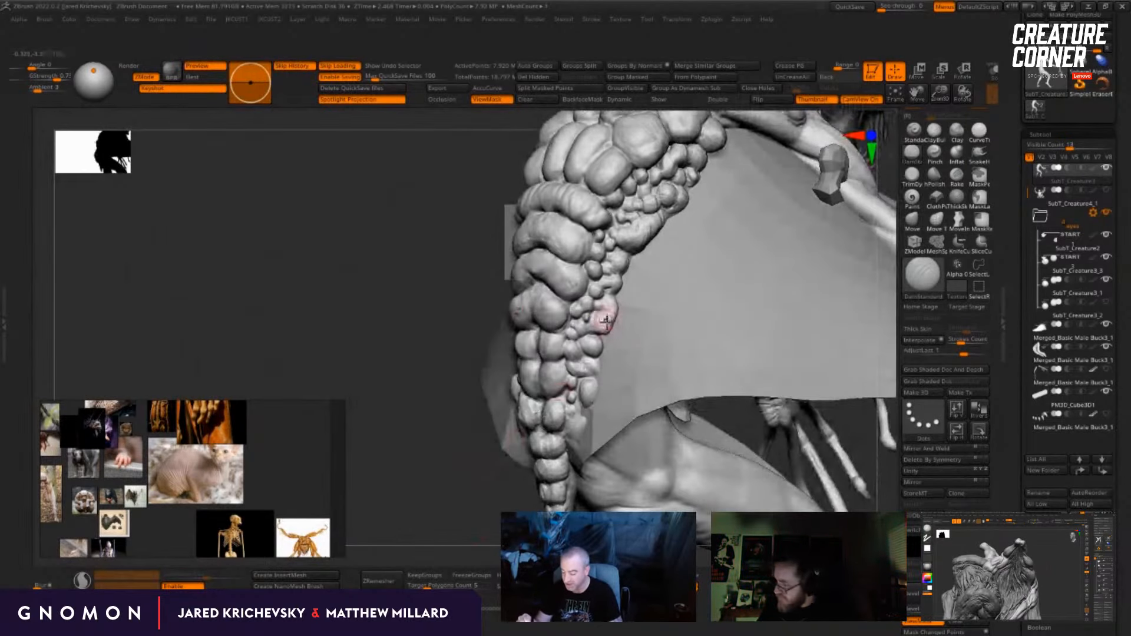
drag(601, 315, 590, 326)
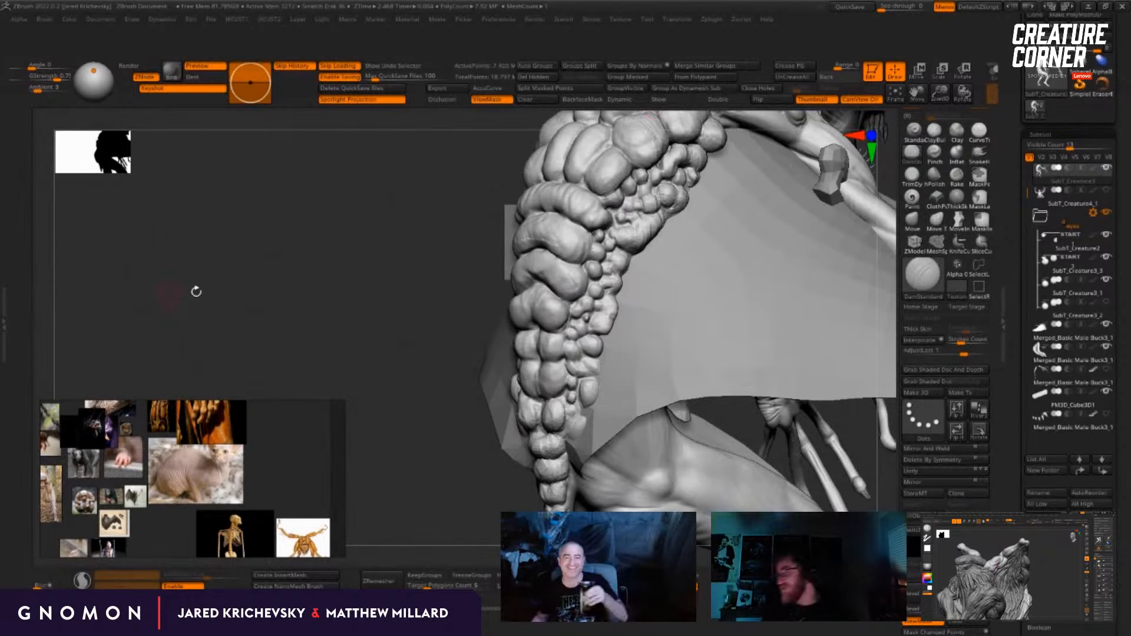
Step: Refine and smooth the large bulging ridges and neighbouring nodules on the lower back
drag(288, 274, 285, 260)
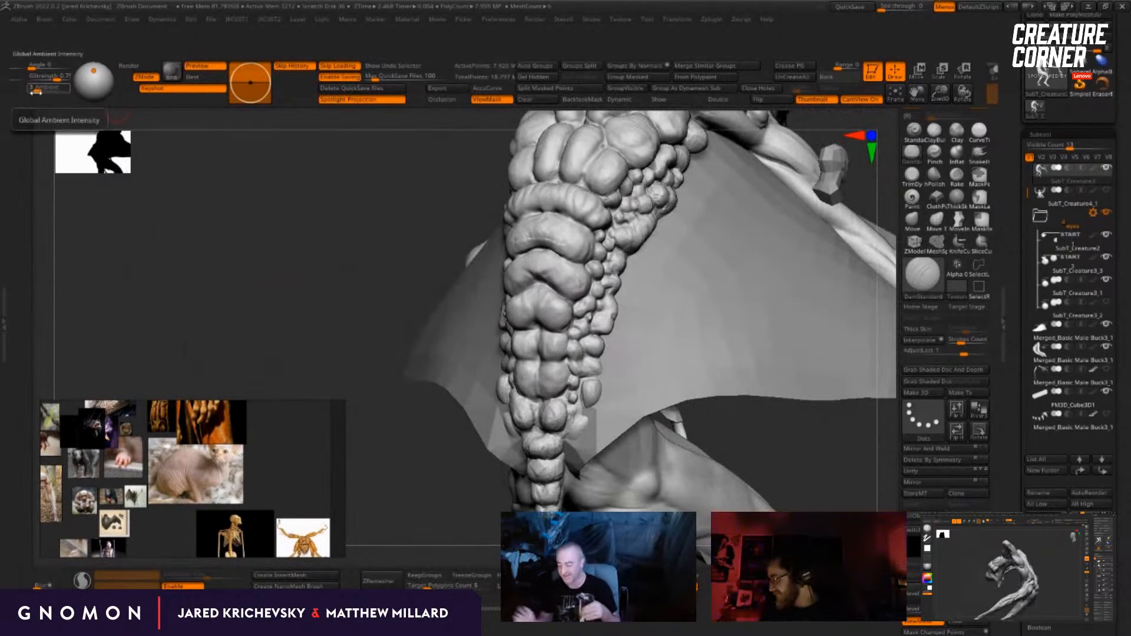
drag(384, 318, 369, 295)
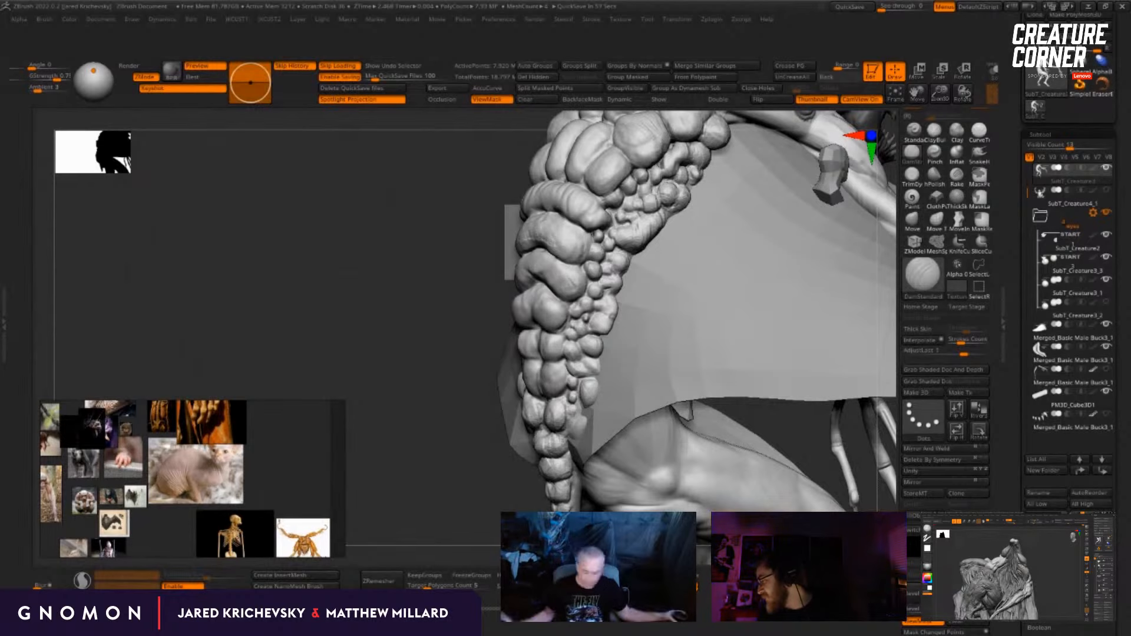
drag(447, 505, 554, 416)
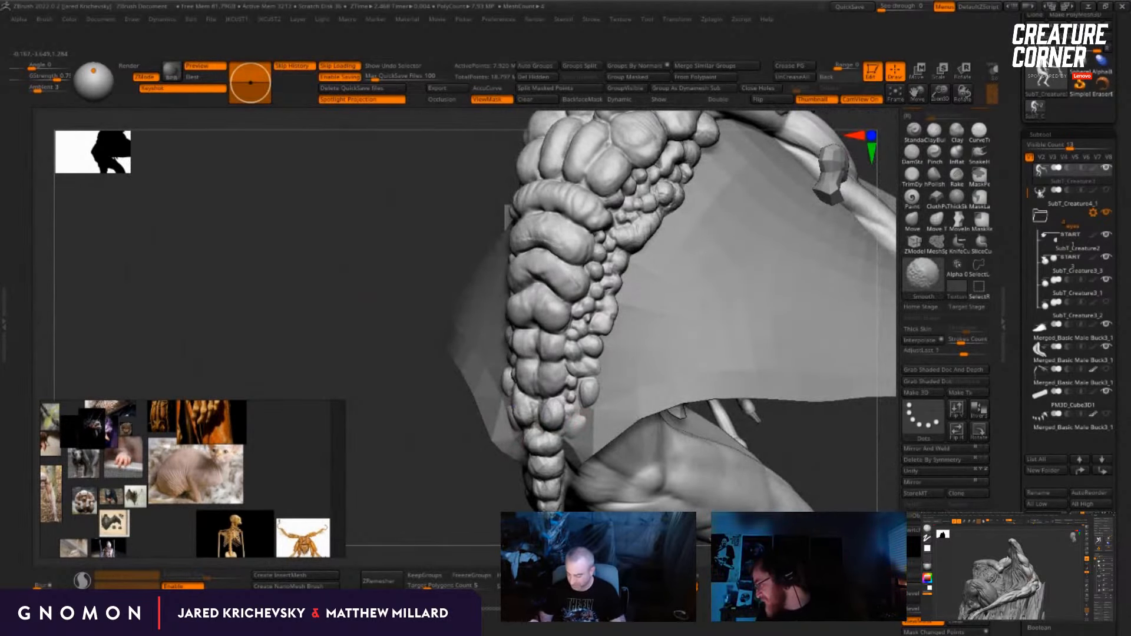
mouse_move(480, 488)
mouse_down()
mouse_move(451, 436)
mouse_move(445, 482)
mouse_up()
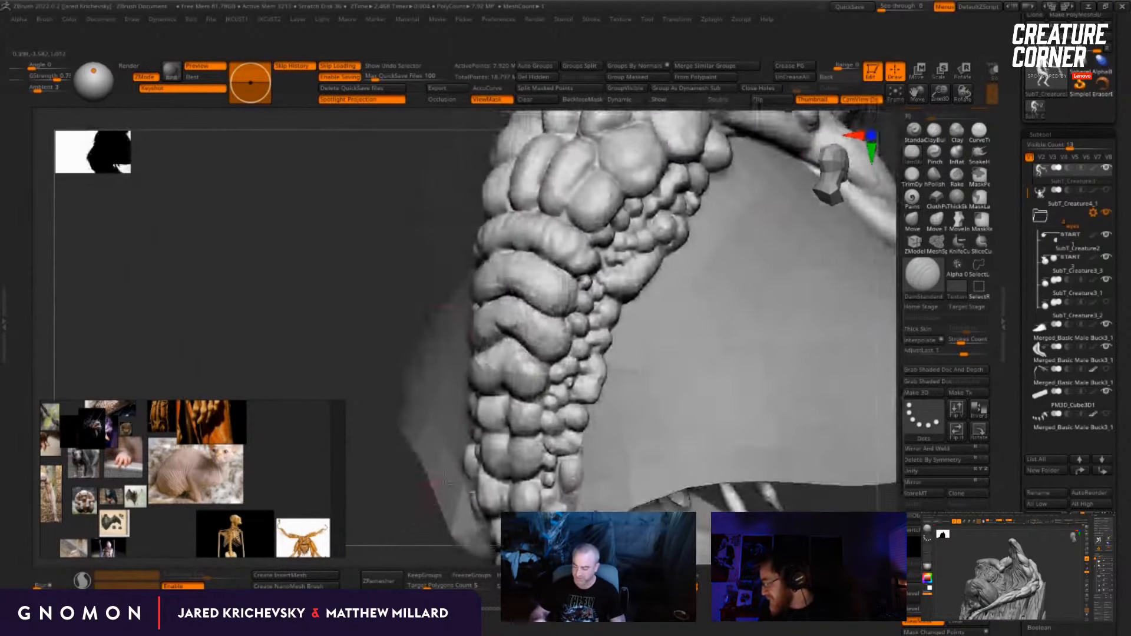
shift+drag(514, 294, 528, 292)
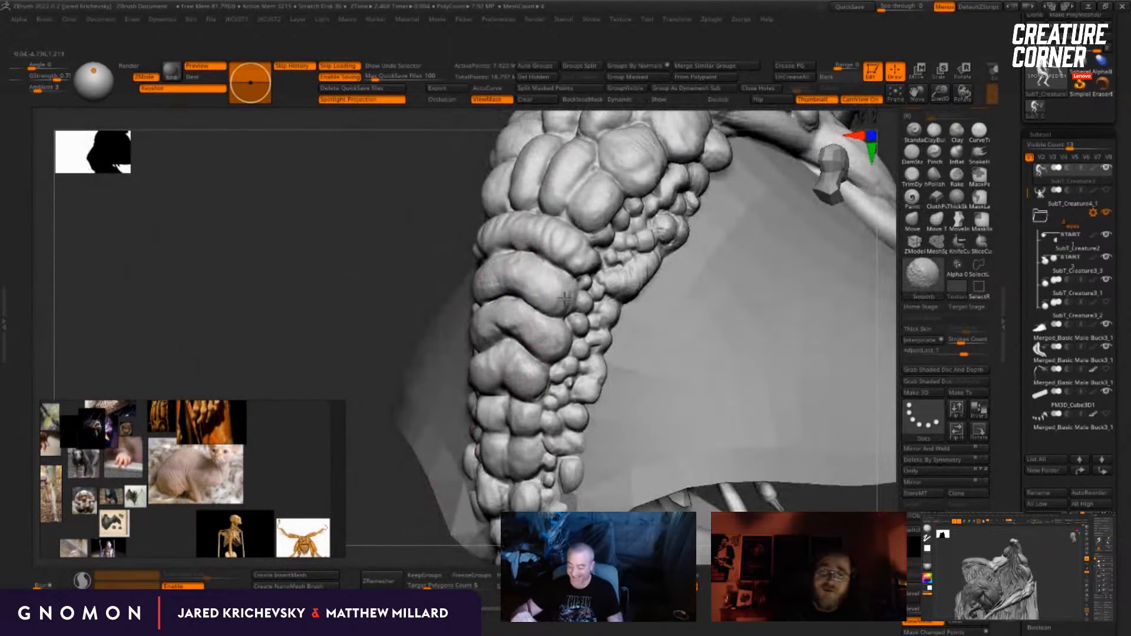
Step: Extend the segmented lumps down to the tip of the tail with the ClayBuildup brush
drag(501, 451, 447, 427)
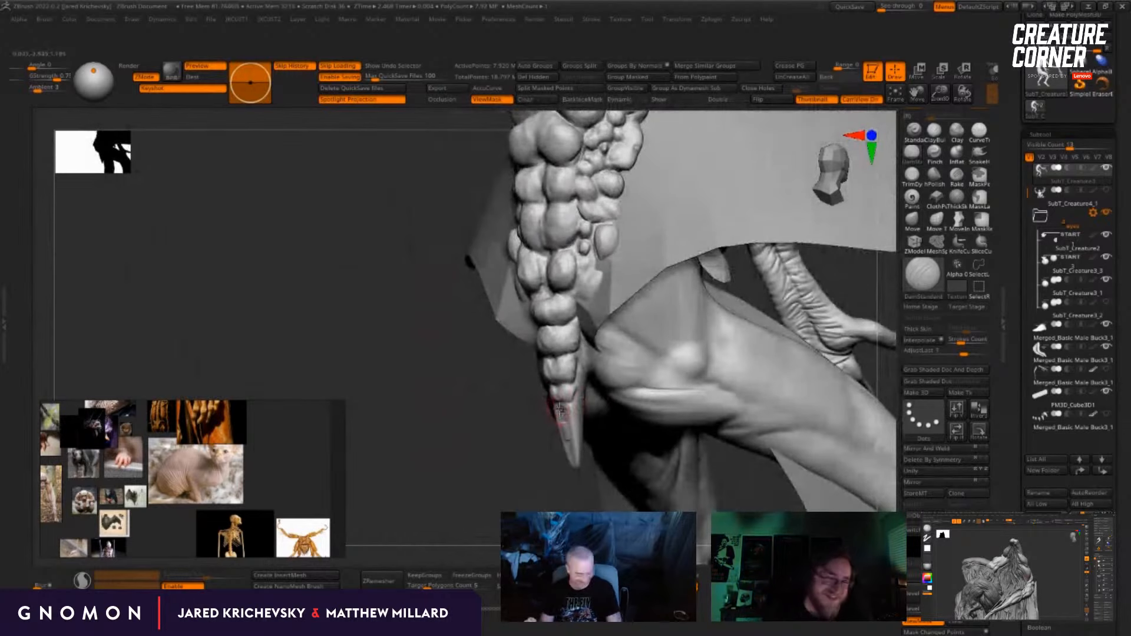
key(b)
key(c)
key(b)
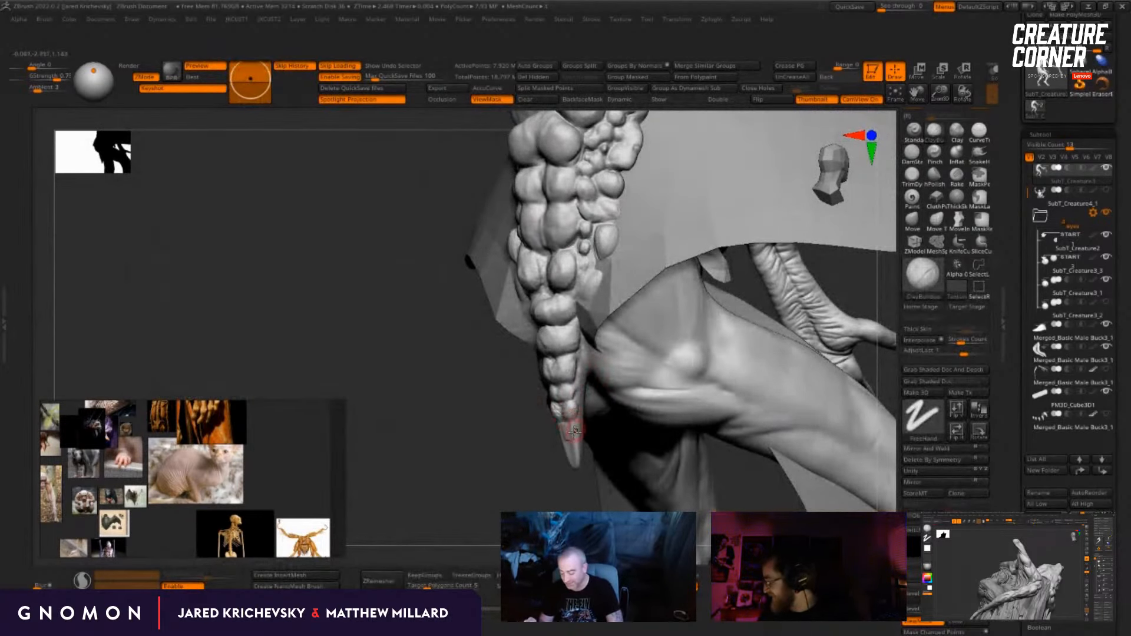
drag(574, 431, 560, 434)
drag(542, 503, 553, 502)
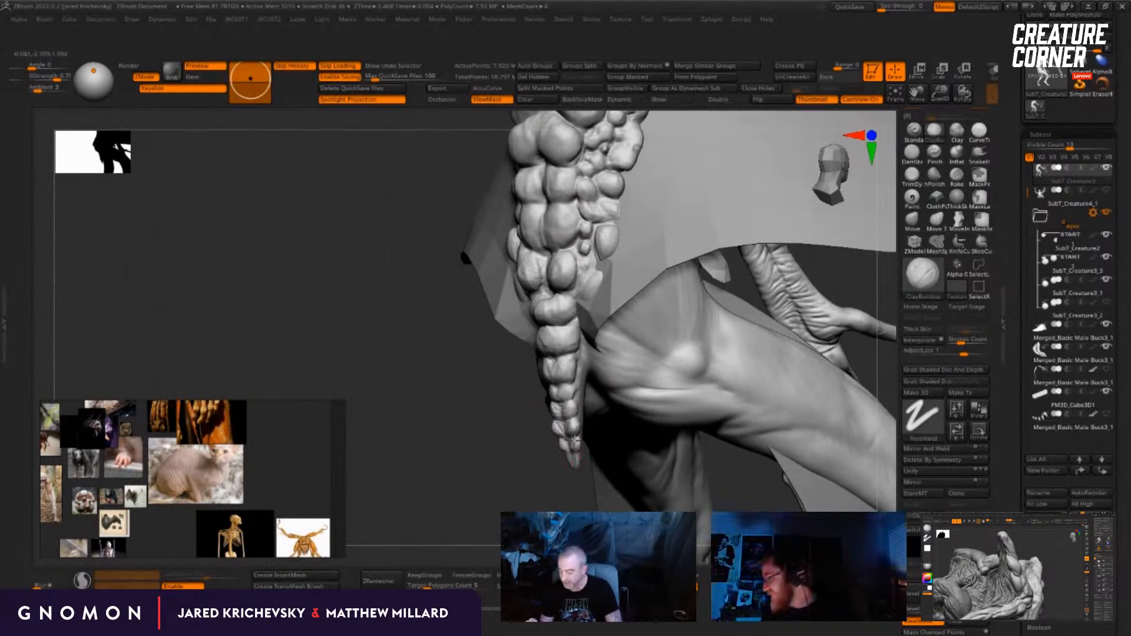
drag(559, 472, 575, 476)
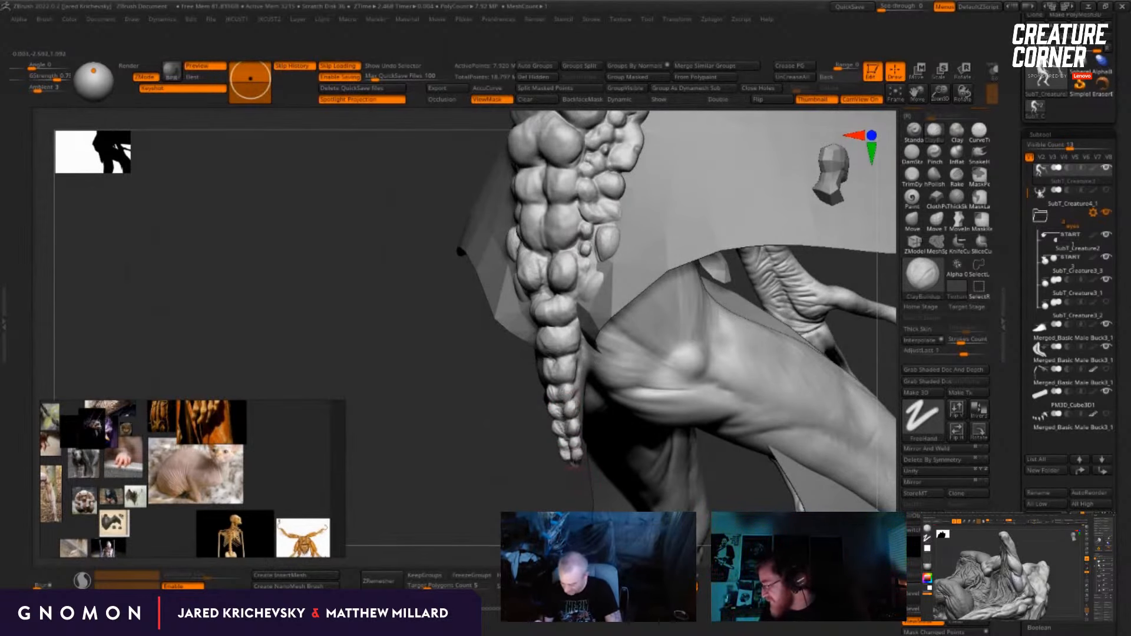
Step: Add small nodules along the side of the tail with the ClayBuildup brush and smooth them into the neighbouring segments
drag(577, 461, 576, 386)
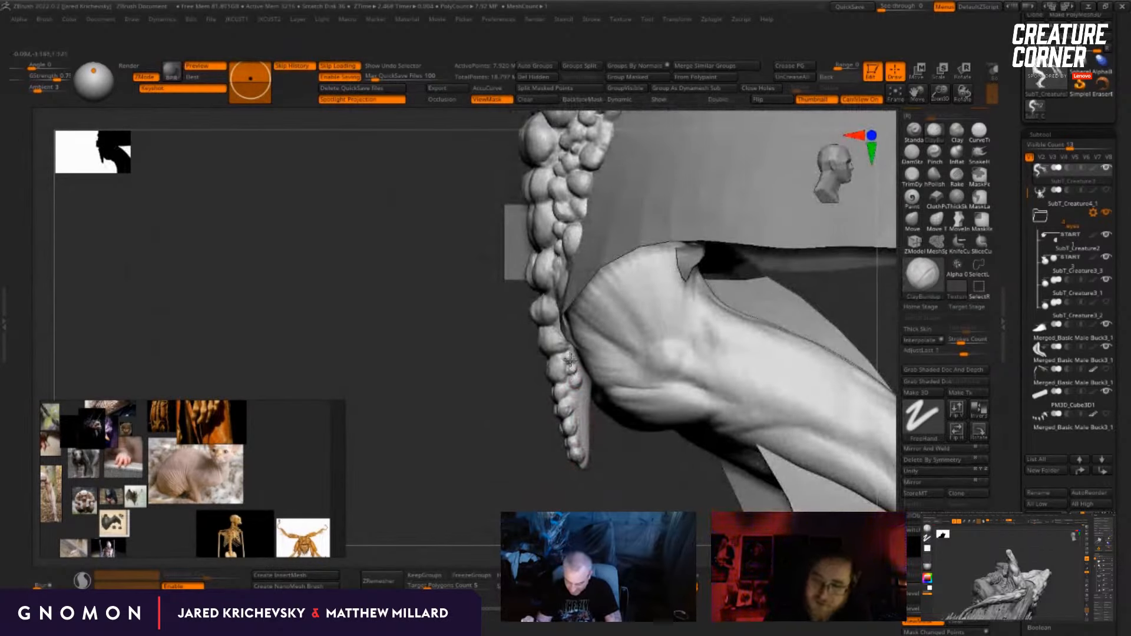
drag(518, 460, 569, 351)
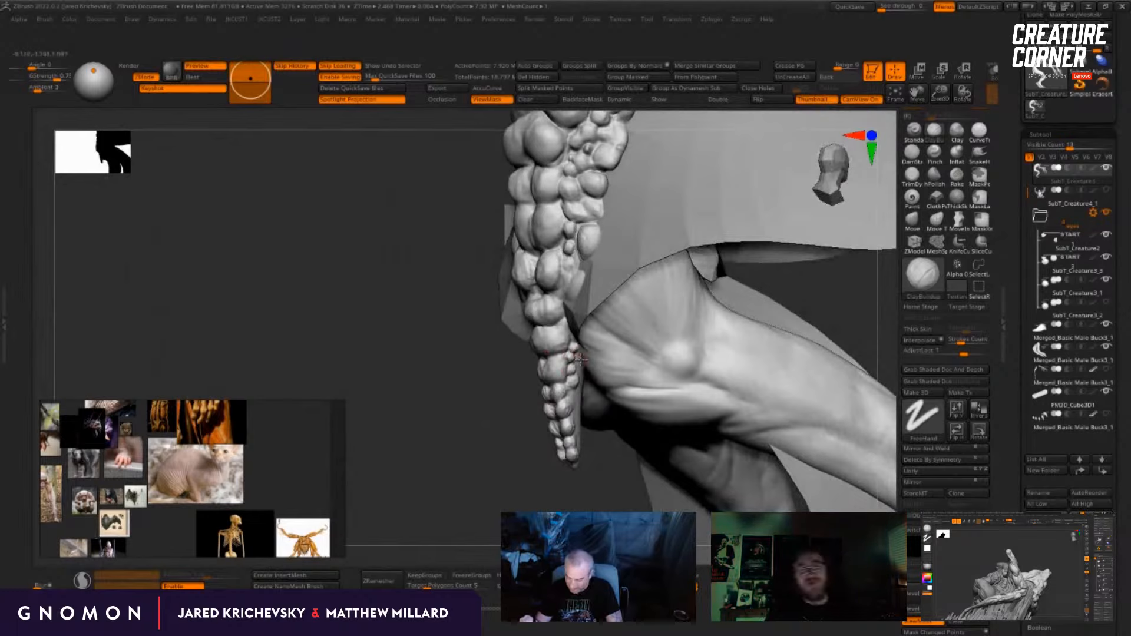
key(shift)
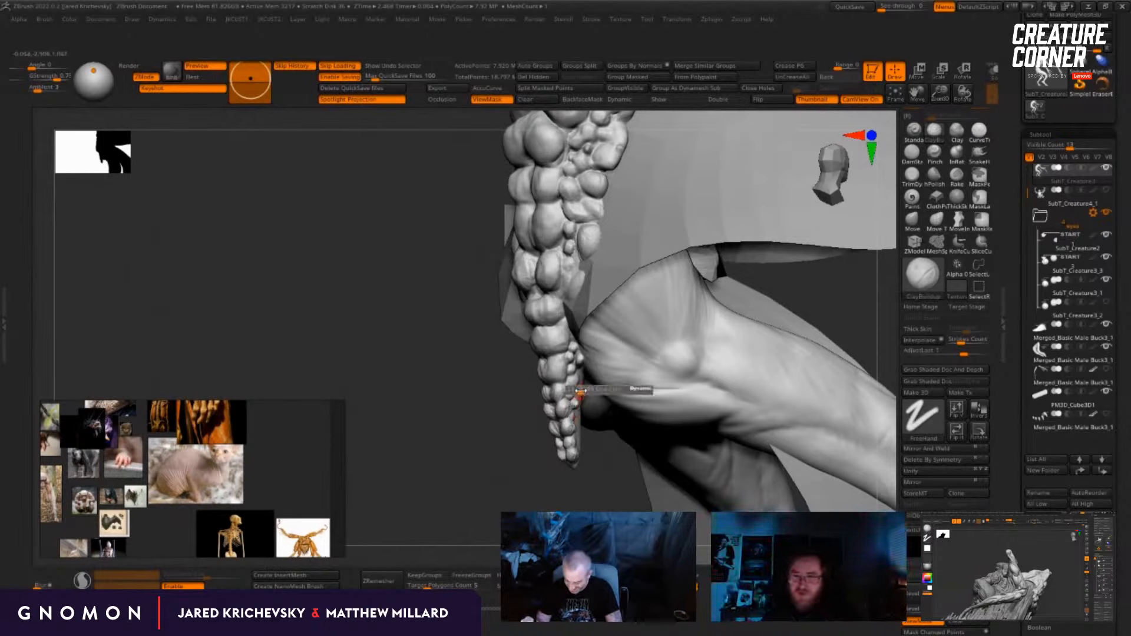
drag(514, 404, 613, 386)
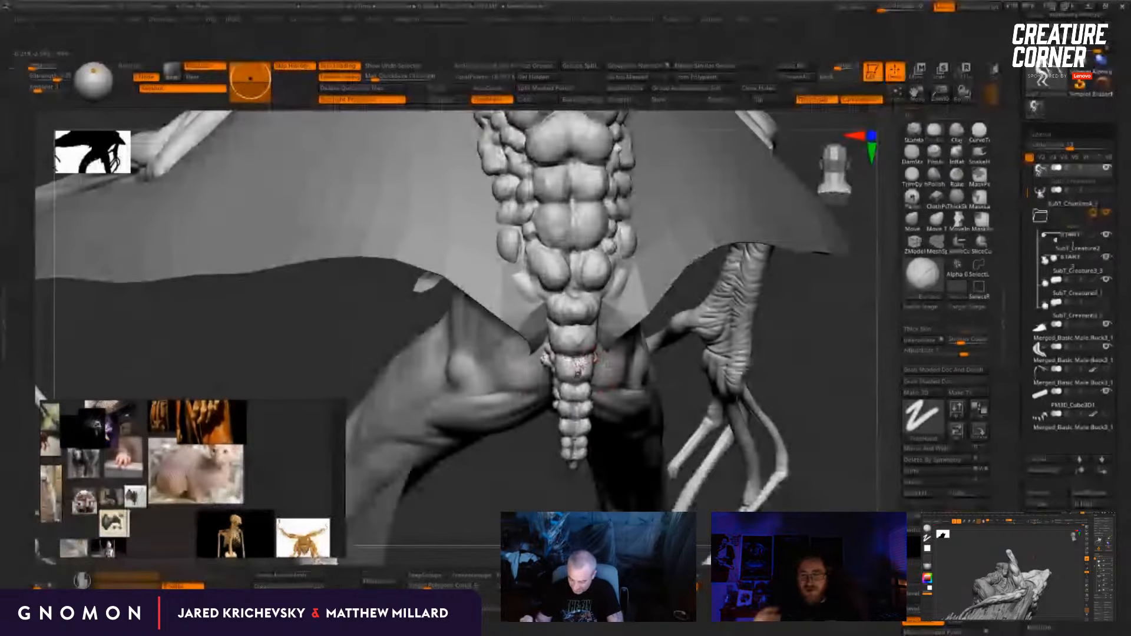
key(shift)
Step: Carve a centre crease through the lower tail segments with the DamStandard brush, splitting each one into paired lobes
drag(582, 491, 700, 452)
mouse_move(775, 389)
alt+mouse_down()
mouse_move(758, 278)
mouse_move(773, 365)
alt+mouse_up()
click(912, 156)
drag(545, 511, 490, 501)
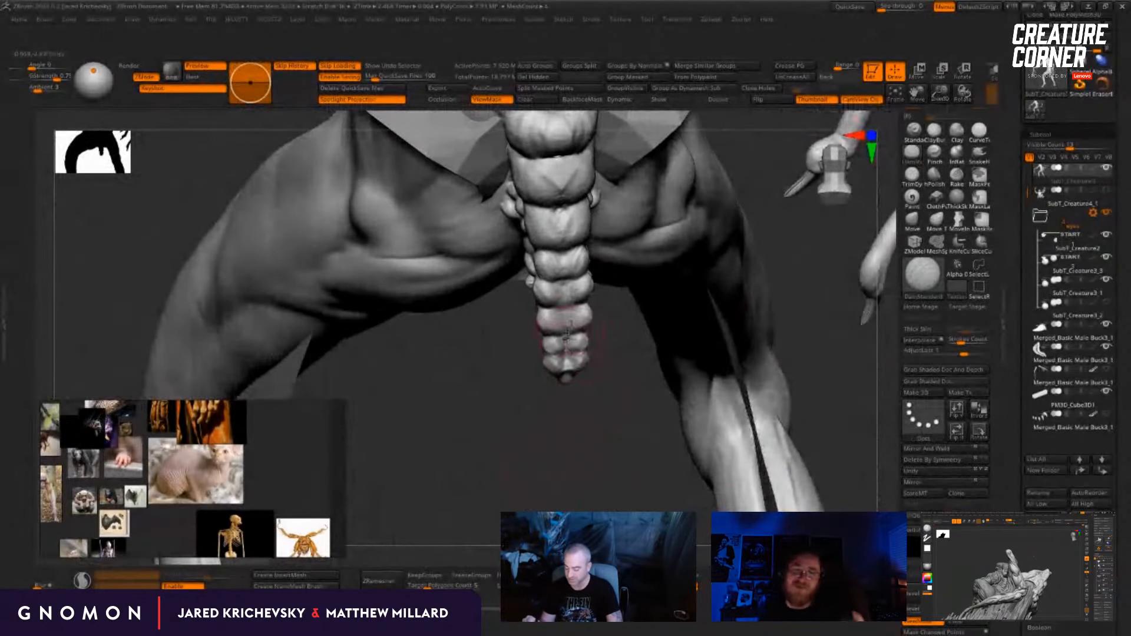
drag(537, 400, 495, 396)
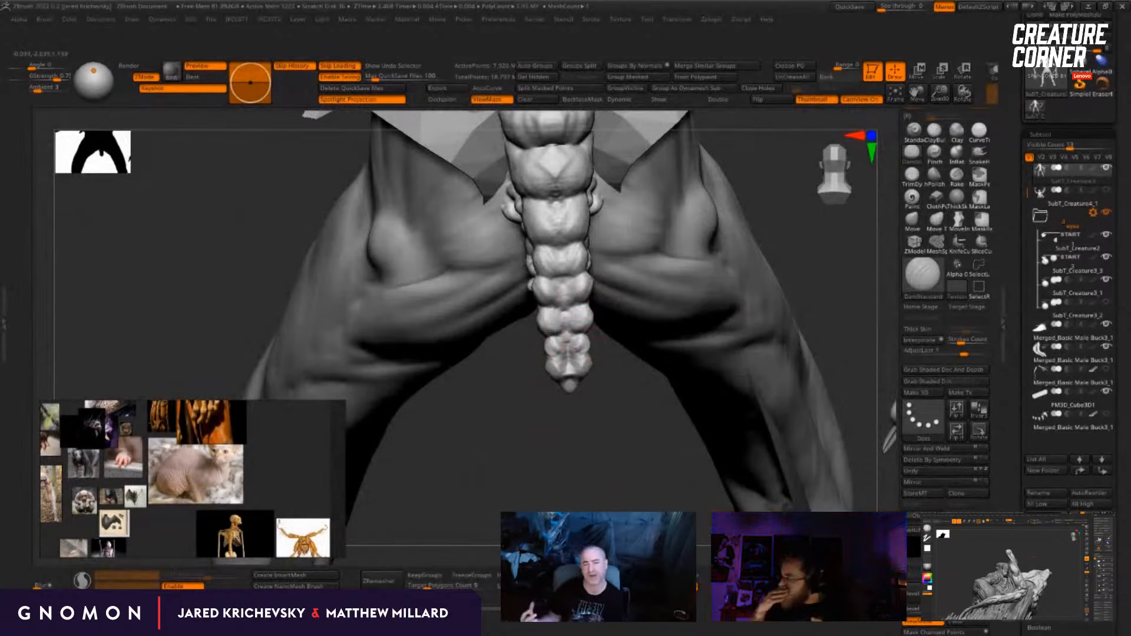
drag(586, 510, 580, 508)
alt+drag(558, 410, 529, 564)
Step: Enlarge the DamStandard brush and carve creases into the segments at the tail's base and around the paired lumps above them
key(s)
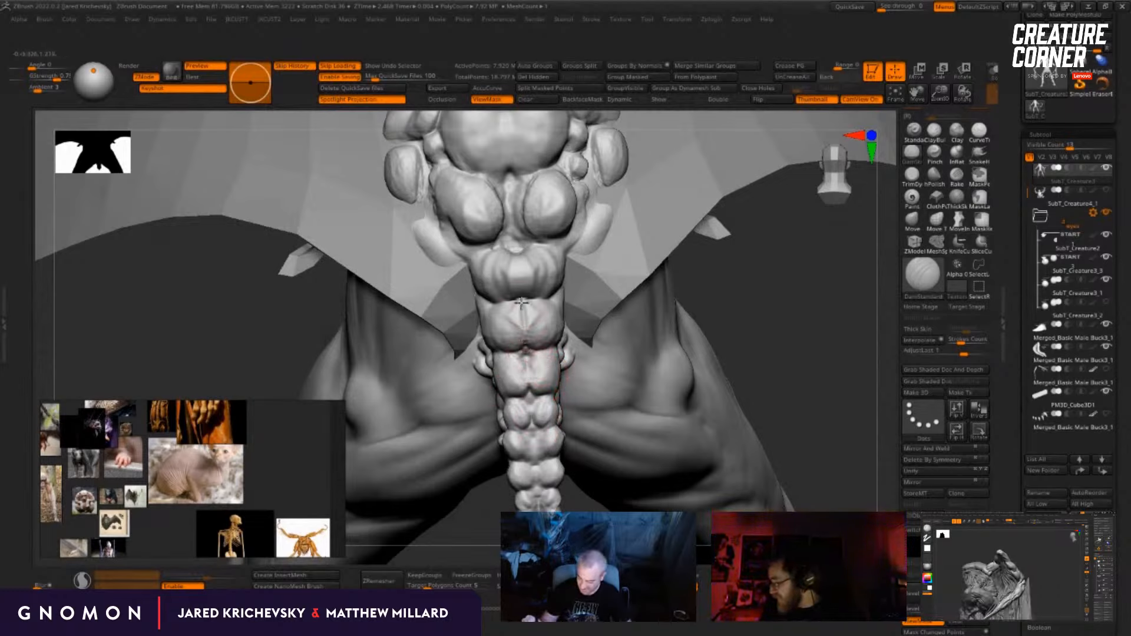
shift+drag(544, 323, 527, 308)
key(s)
key(s)
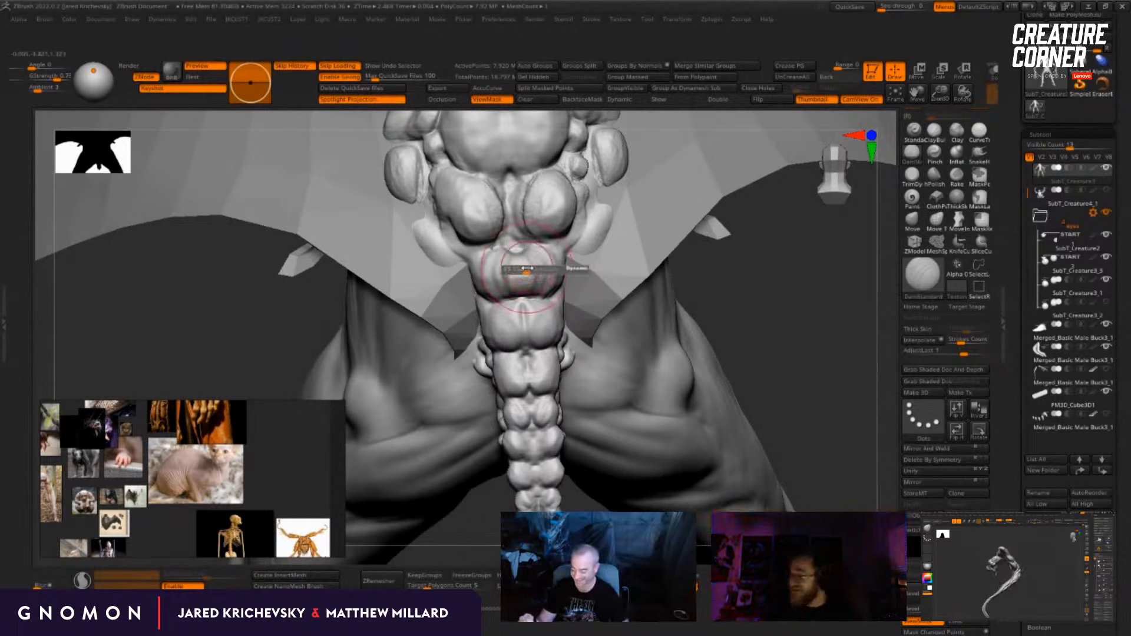
drag(519, 268, 516, 251)
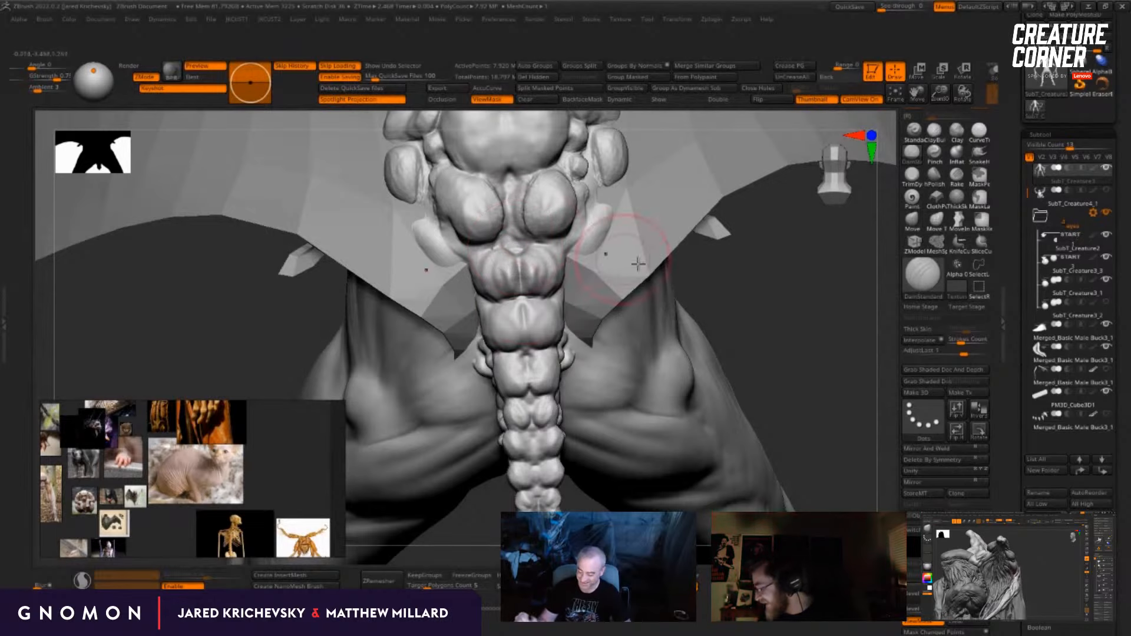
drag(638, 264, 664, 335)
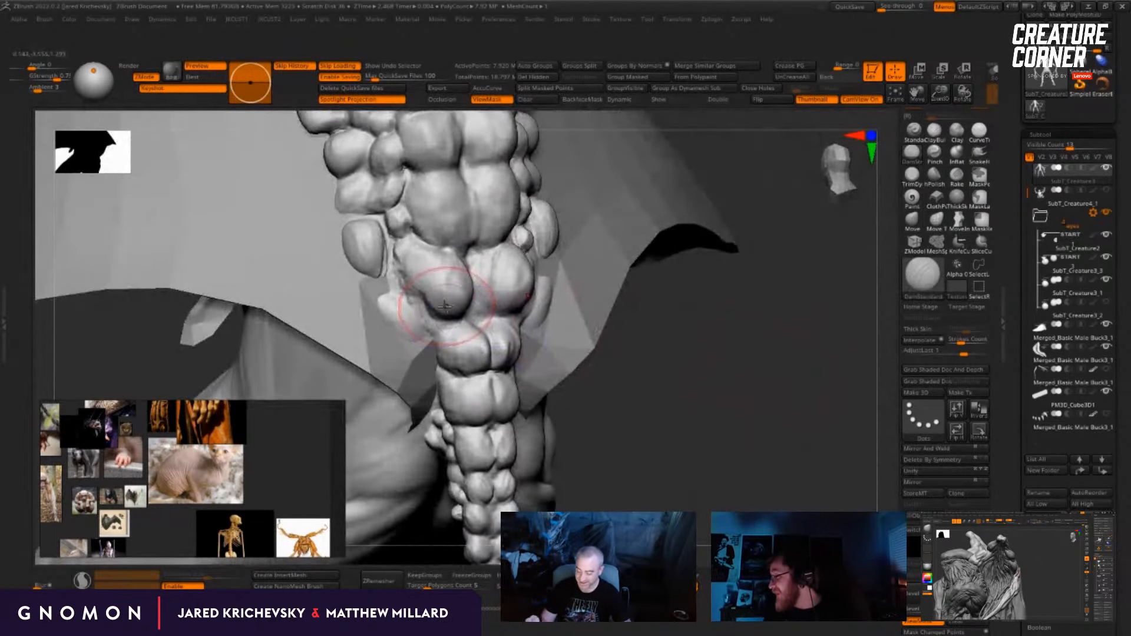
mouse_move(445, 306)
mouse_down()
mouse_move(418, 283)
mouse_move(441, 317)
mouse_up()
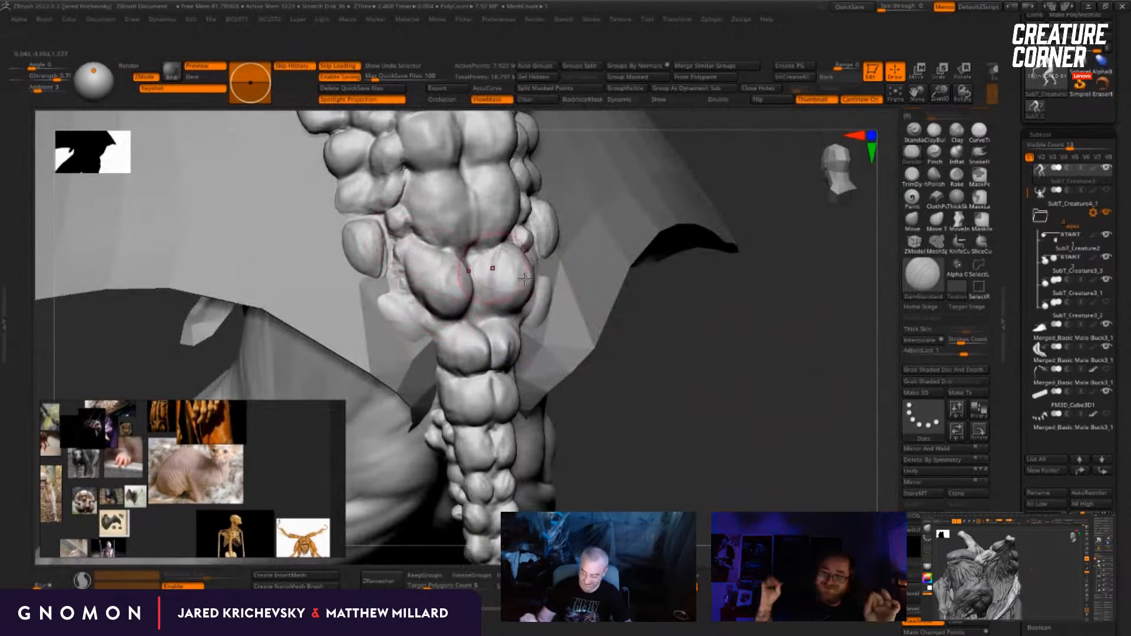
Step: Build up the paired lumps above the tail's base with the ClayBuildup brush and smooth the segment above them
mouse_move(701, 330)
mouse_down()
mouse_move(707, 351)
mouse_move(649, 348)
mouse_move(707, 407)
mouse_move(732, 352)
mouse_up()
key(b)
key(c)
key(b)
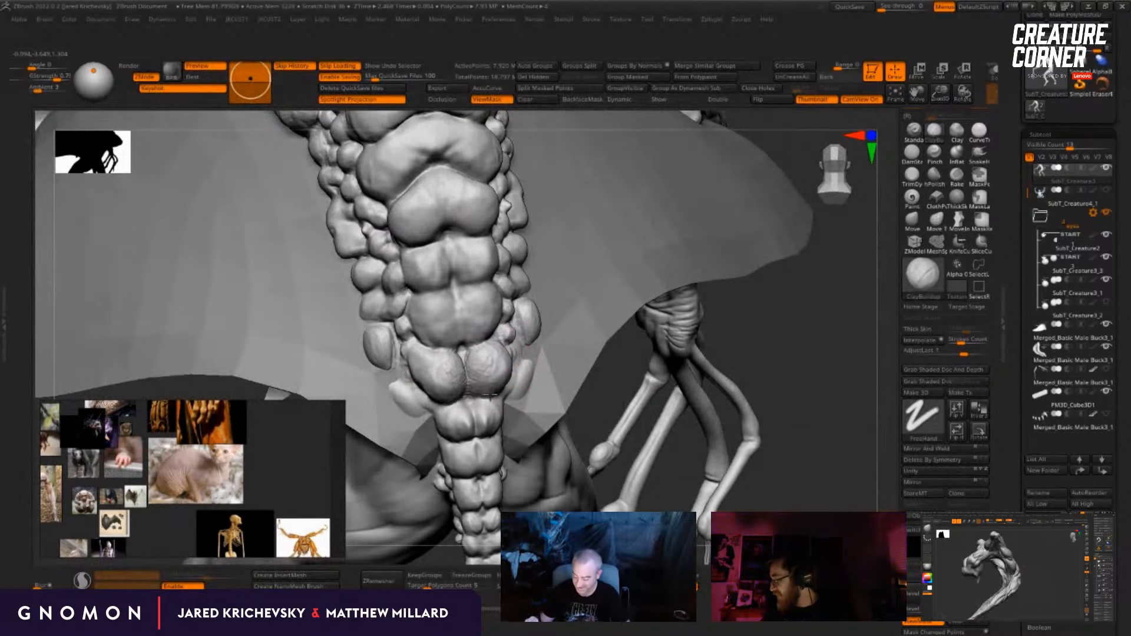
drag(767, 353, 677, 336)
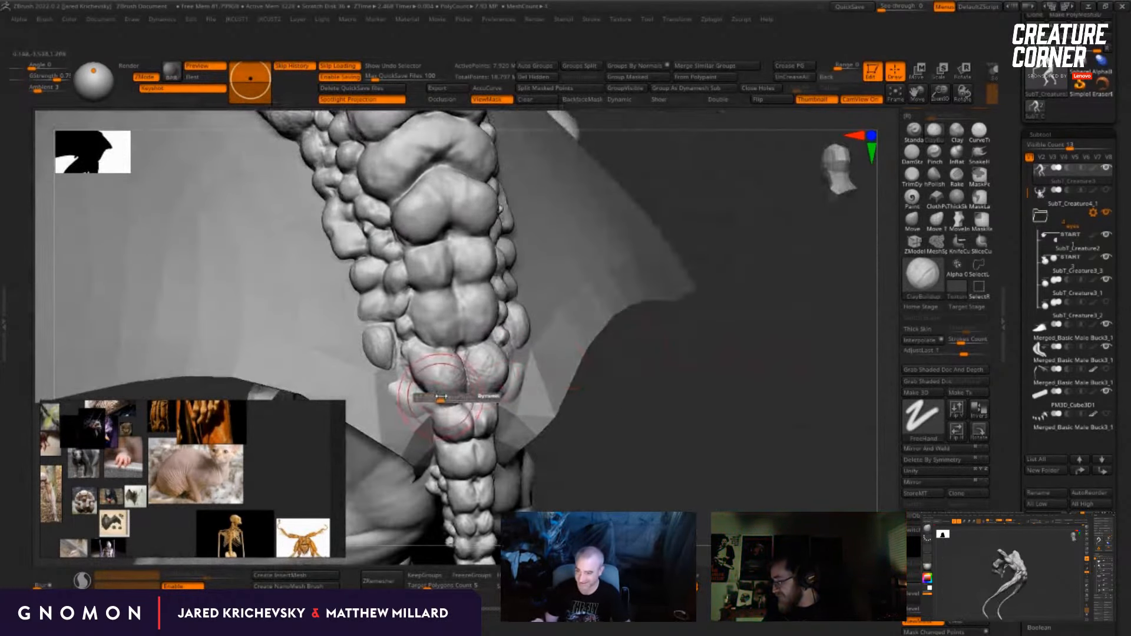
mouse_move(445, 399)
mouse_down()
mouse_move(440, 366)
mouse_move(450, 377)
mouse_move(485, 374)
mouse_up()
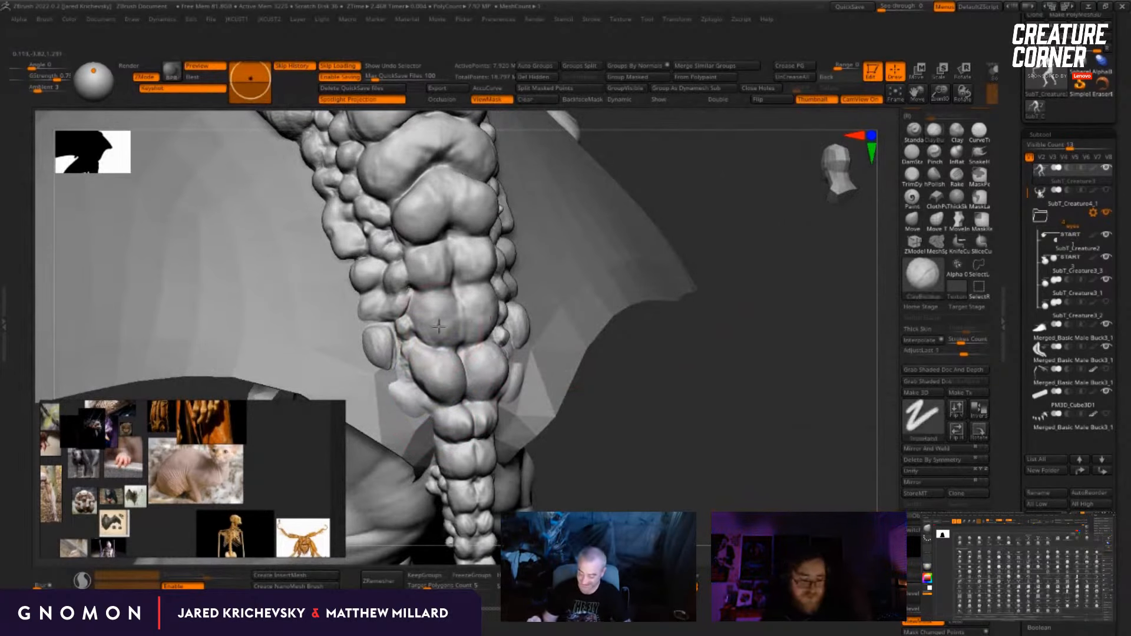
drag(441, 299, 444, 299)
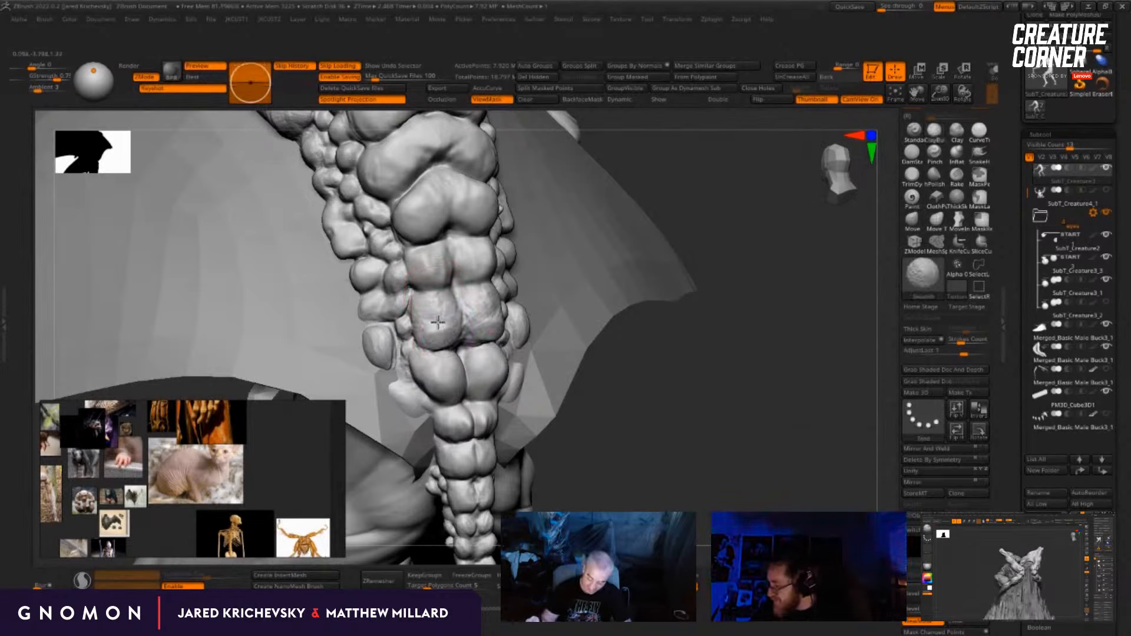
mouse_move(702, 432)
mouse_down()
mouse_move(625, 325)
mouse_move(779, 423)
mouse_up()
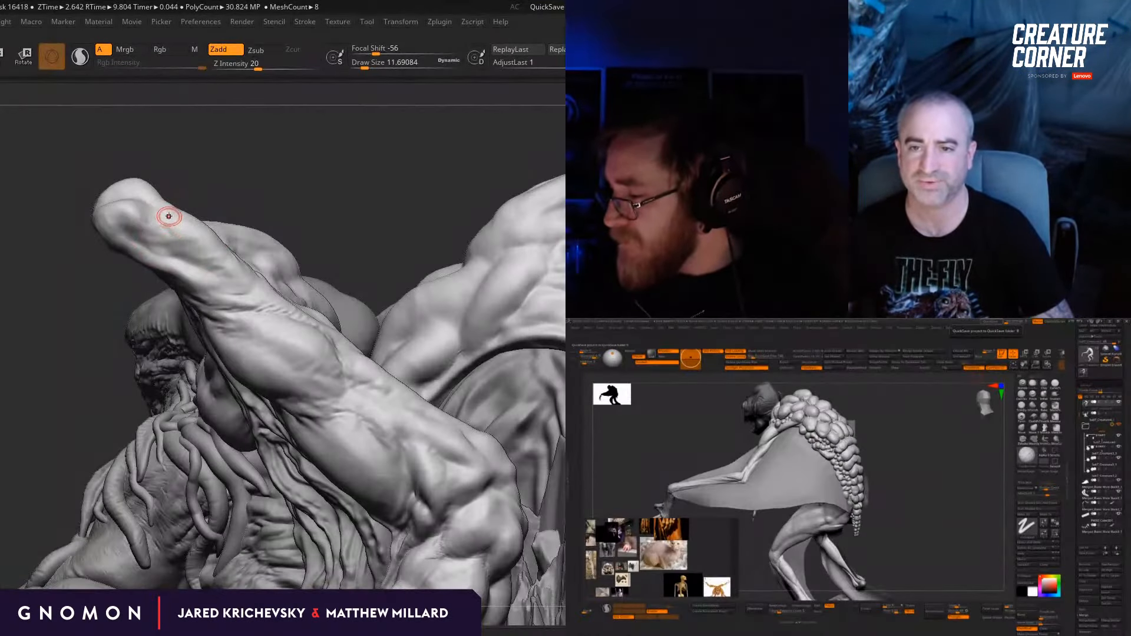
Step: On the crouching creature sculpt, build up the raised forearm with the ClayBuildup brush at a larger draw size
key(bracketright)
key(bracketright)
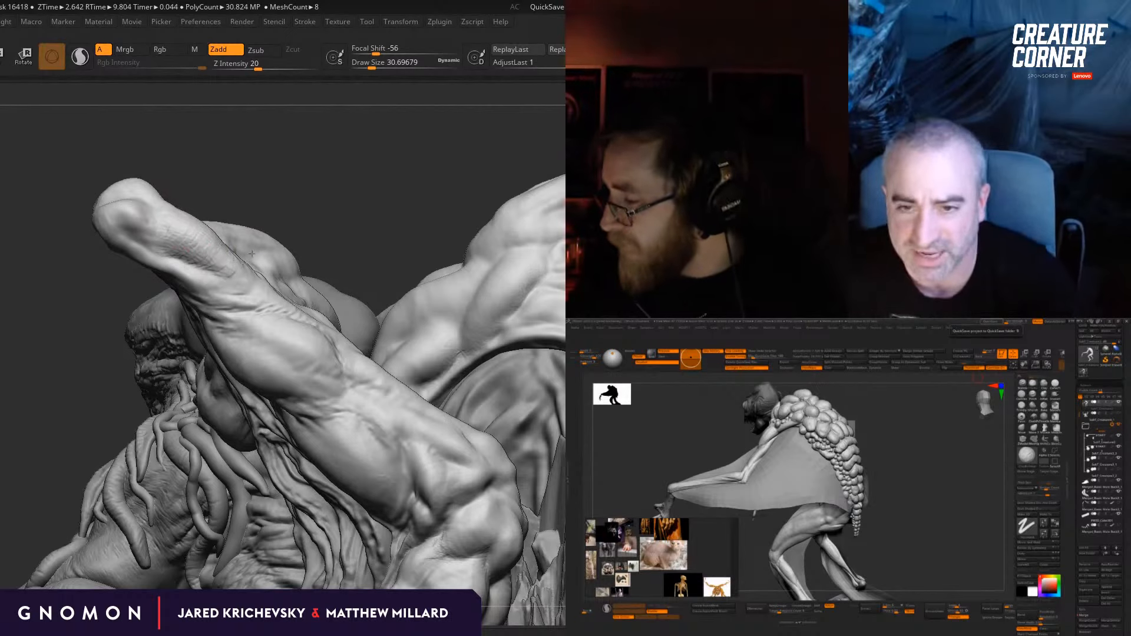
drag(268, 177, 247, 247)
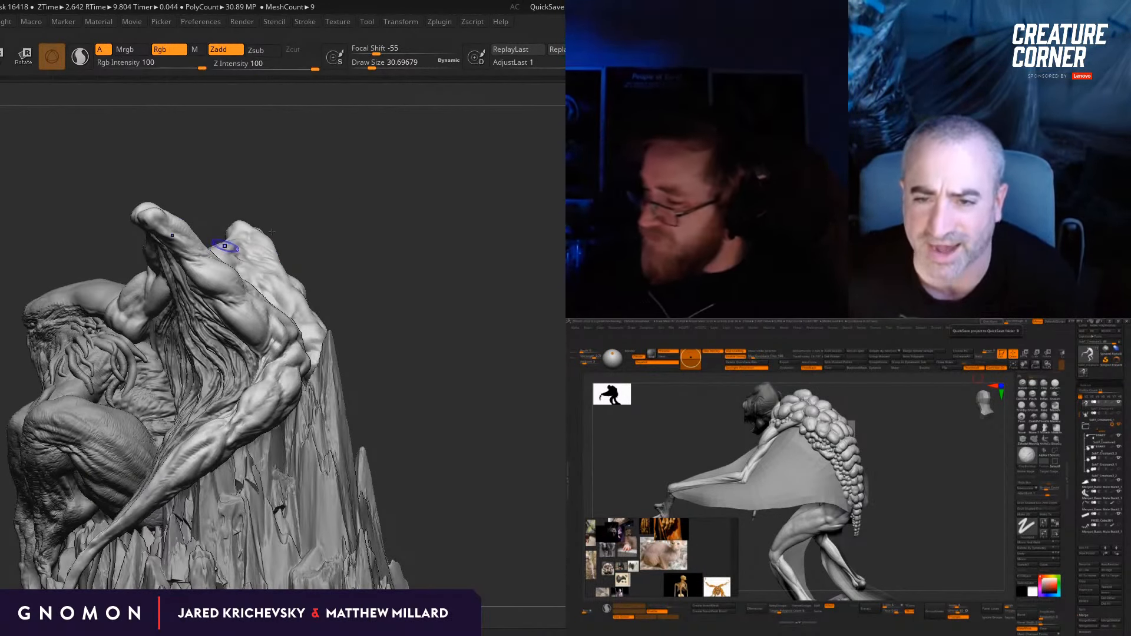
mouse_move(508, 441)
mouse_down()
mouse_move(461, 426)
mouse_move(462, 442)
mouse_up()
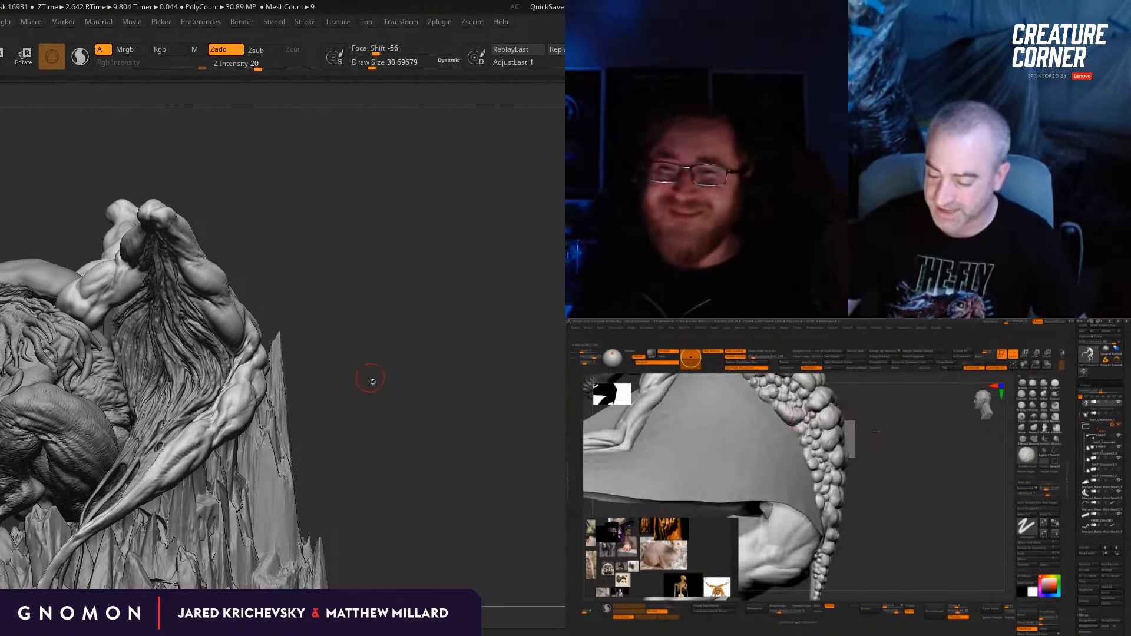
Step: Reshape the crouching creature's raised arms with the Move brush
drag(391, 417, 419, 430)
key(b)
key(m)
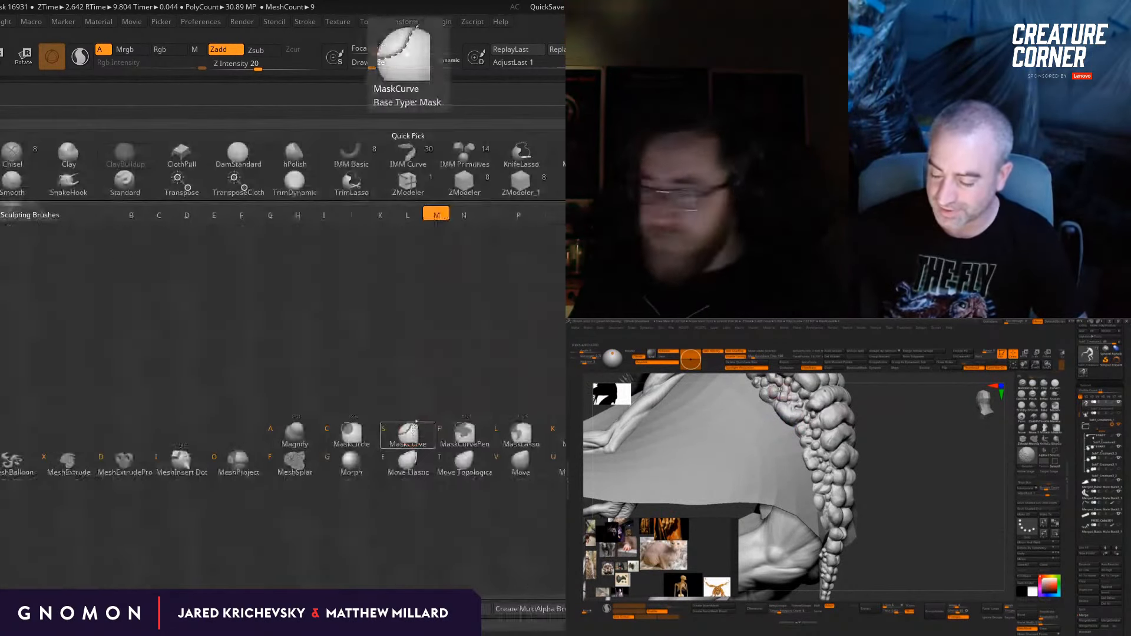
key(v)
drag(248, 354, 195, 326)
mouse_move(131, 255)
right_down()
mouse_move(121, 283)
mouse_move(104, 273)
mouse_move(150, 164)
right_up()
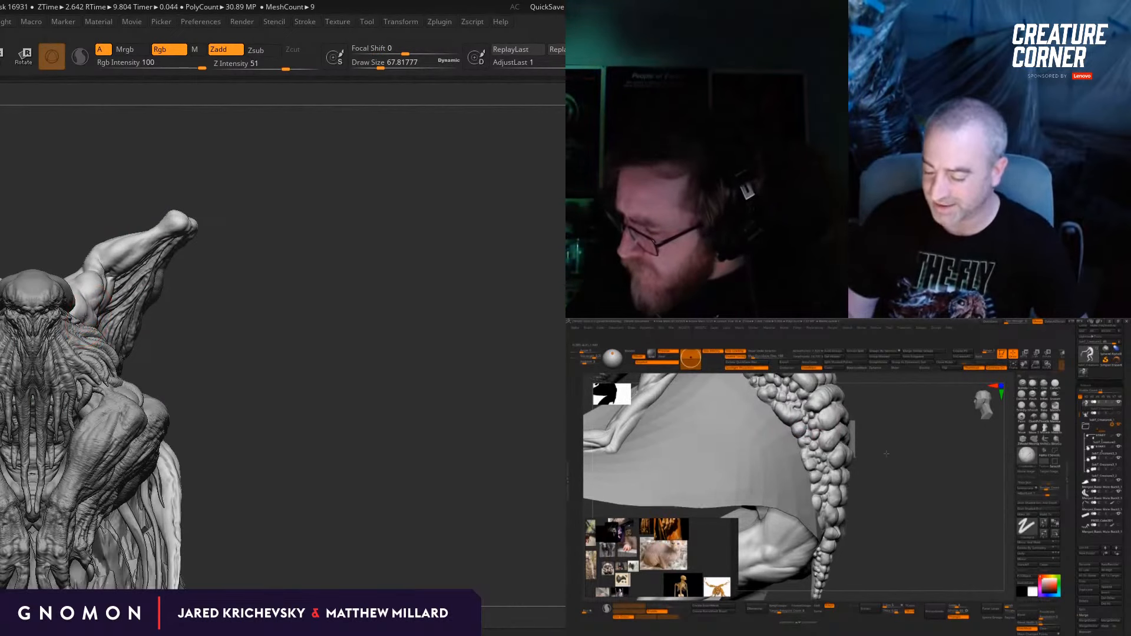
mouse_move(88, 317)
right_down()
mouse_move(118, 295)
mouse_move(100, 331)
mouse_move(94, 264)
right_up()
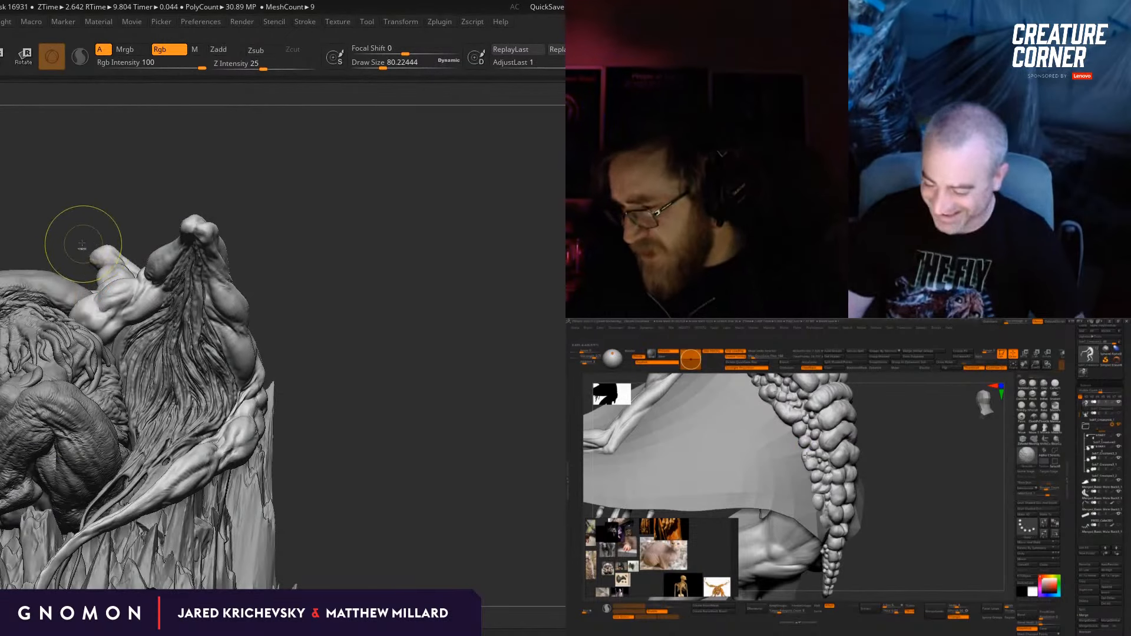
Step: Refine the silhouette of the raised arm around its elbow and upper arm with the Move brush, varying the draw size
key(b)
key(m)
key(v)
mouse_move(71, 208)
right_down()
mouse_move(86, 296)
mouse_move(105, 296)
right_up()
right_drag(224, 169, 177, 177)
key(s)
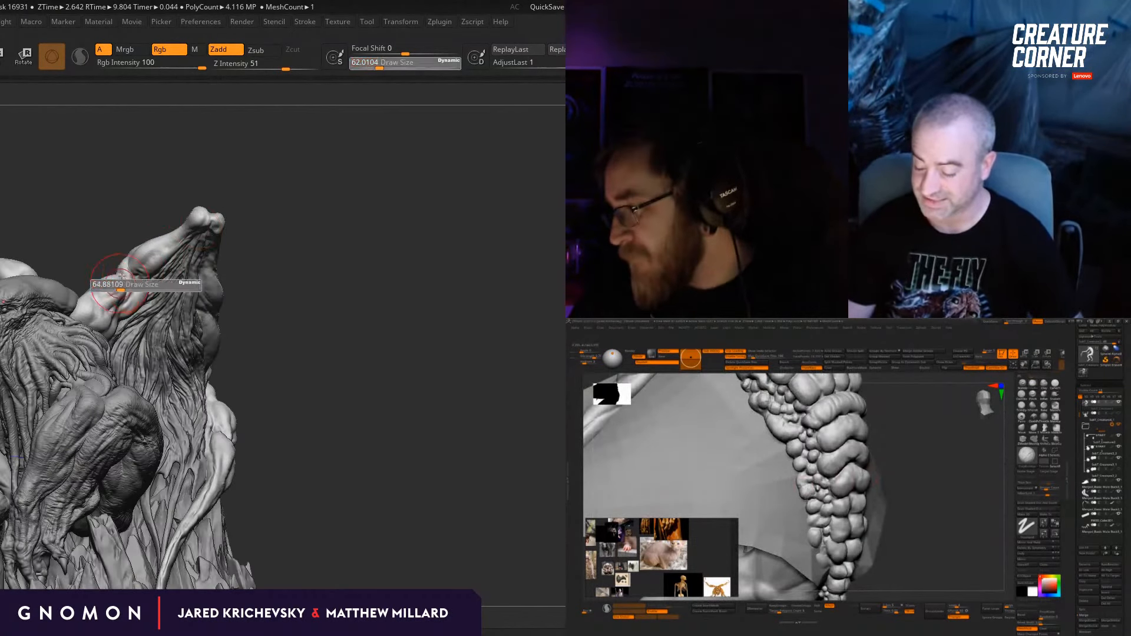
drag(122, 286, 123, 285)
right_drag(118, 277, 108, 219)
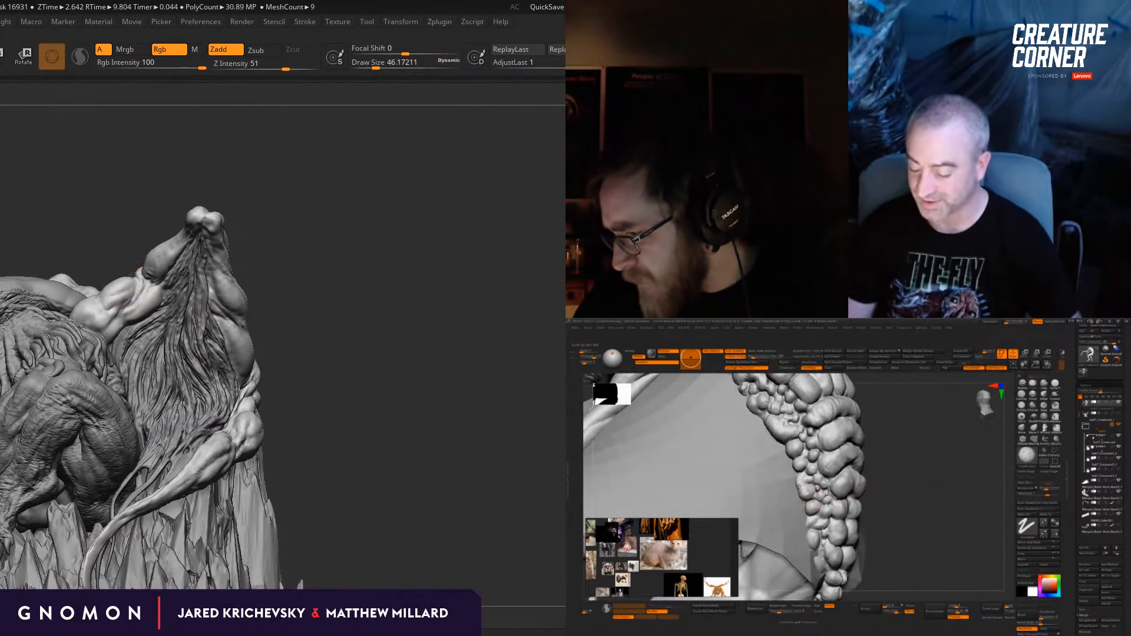
mouse_move(131, 278)
right_down()
mouse_move(354, 330)
mouse_move(405, 282)
mouse_move(394, 265)
mouse_move(255, 342)
right_up()
key(s)
drag(112, 335, 121, 335)
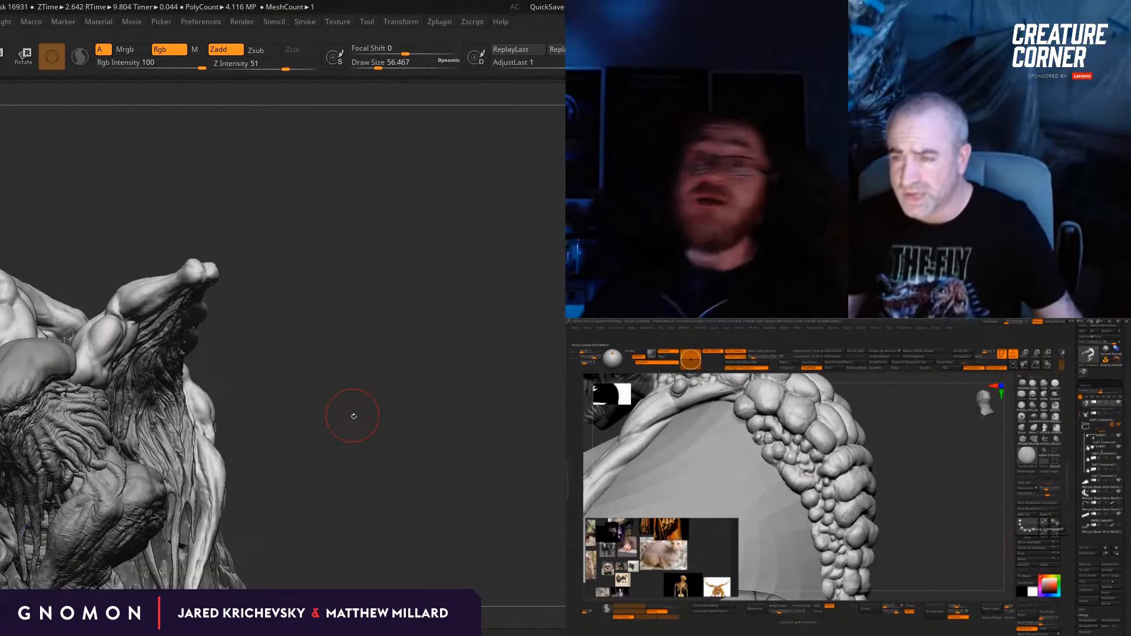
Step: Build up the elbow of the raised arm with the ClayBuildup brush, reducing the draw size for finer strokes
mouse_move(321, 442)
mouse_down()
mouse_move(348, 437)
mouse_move(328, 350)
mouse_move(338, 349)
mouse_move(346, 399)
mouse_up()
key(b)
key(c)
key(b)
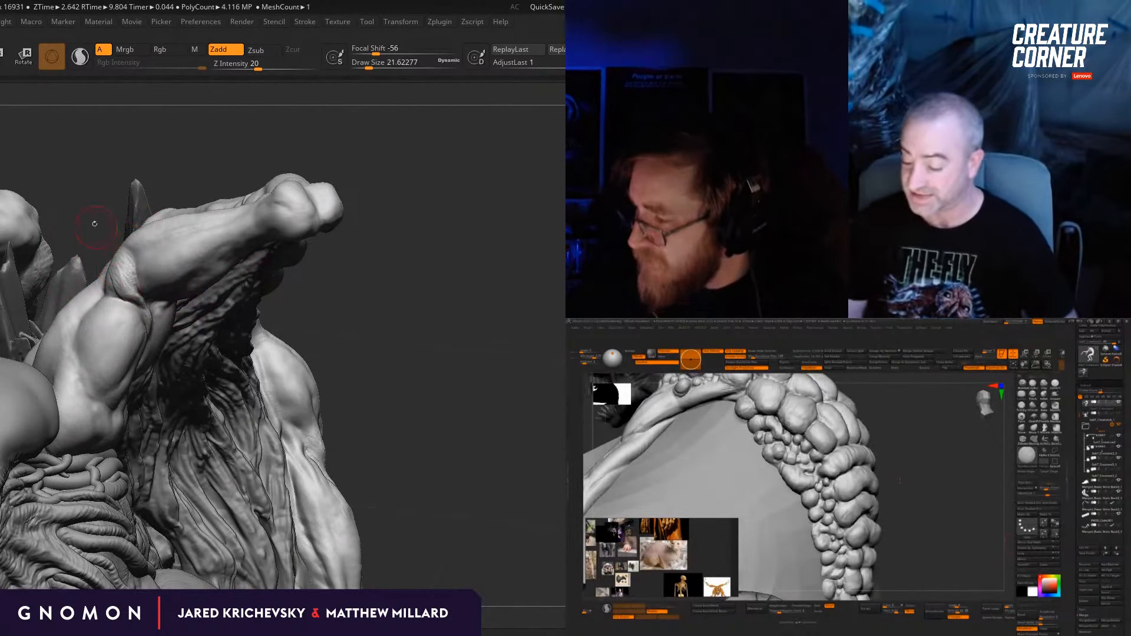
drag(94, 222, 118, 255)
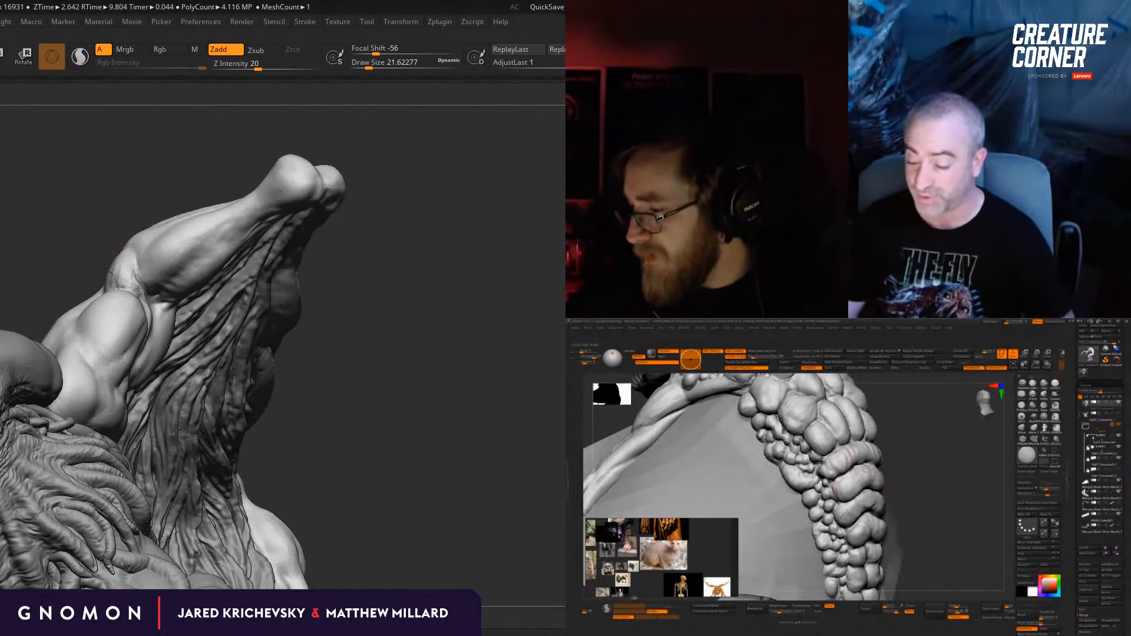
right_drag(138, 288, 127, 270)
key(bracketleft)
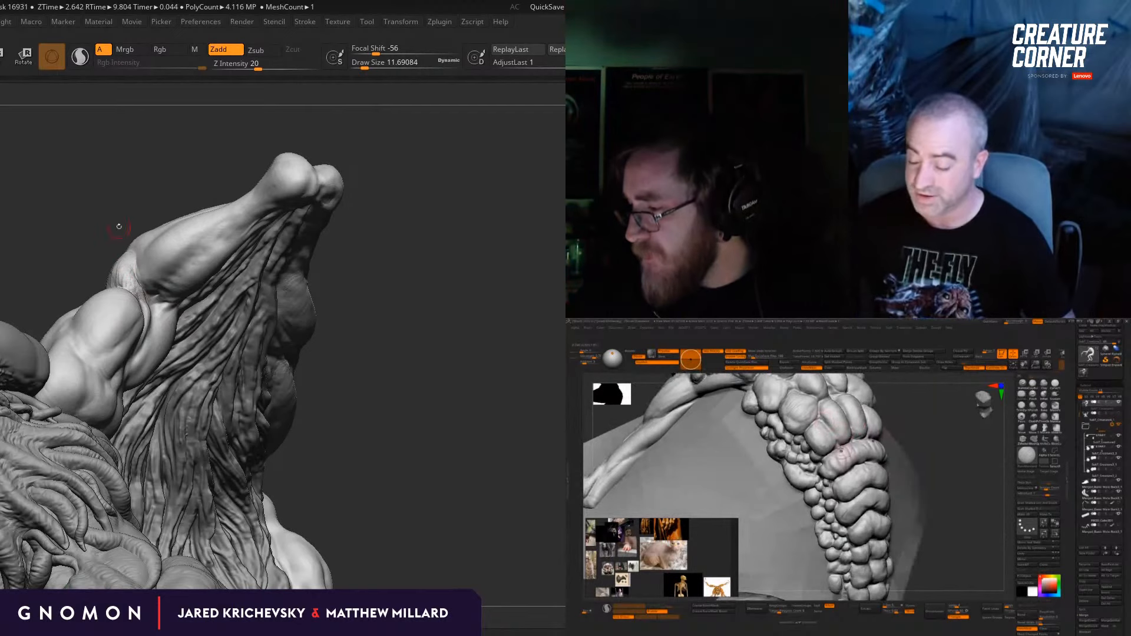
right_drag(118, 227, 132, 264)
mouse_move(394, 322)
mouse_down()
mouse_move(414, 338)
mouse_move(402, 339)
mouse_up()
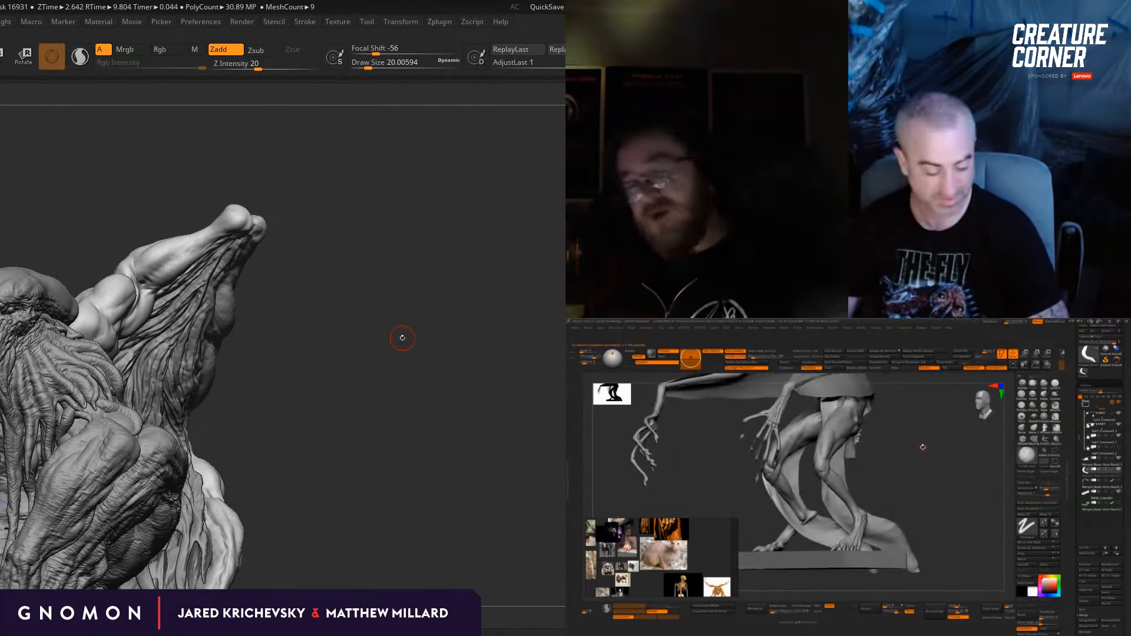
Step: Strengthen the bony top of the raised arm's elbow with further ClayBuildup strokes and blend it into the forearm
key(b)
click(333, 374)
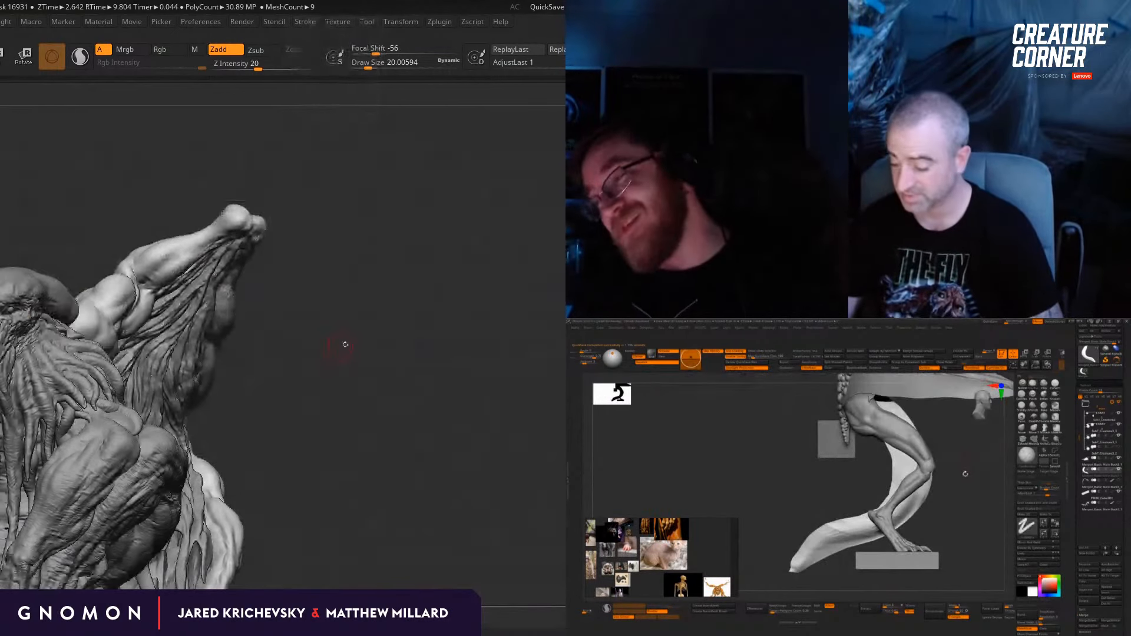
drag(346, 344, 382, 412)
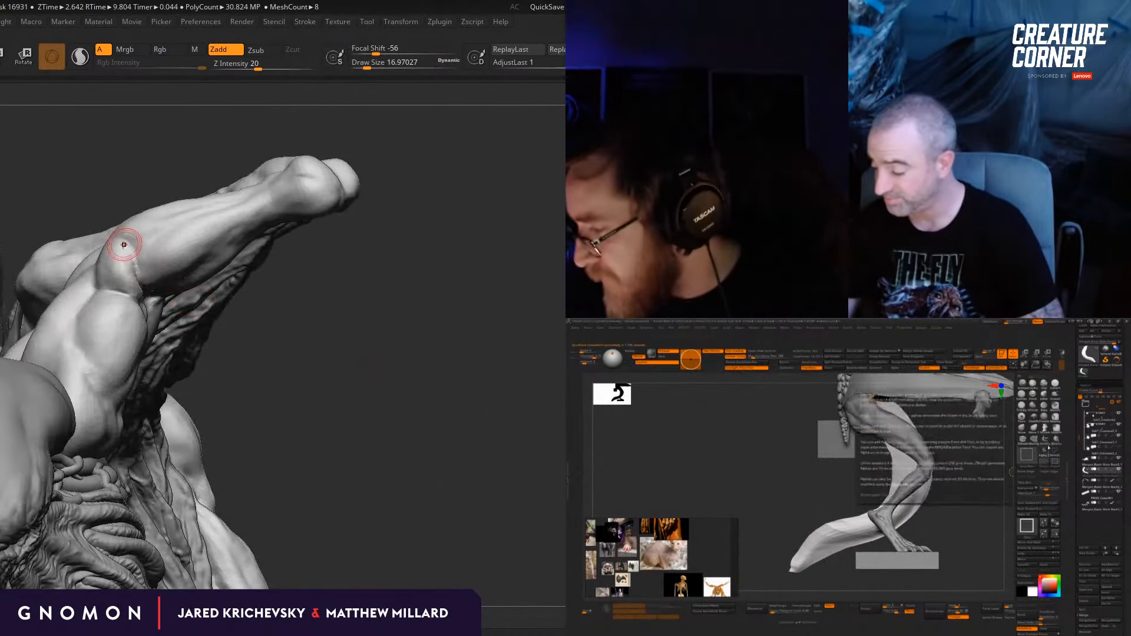
drag(126, 248, 109, 263)
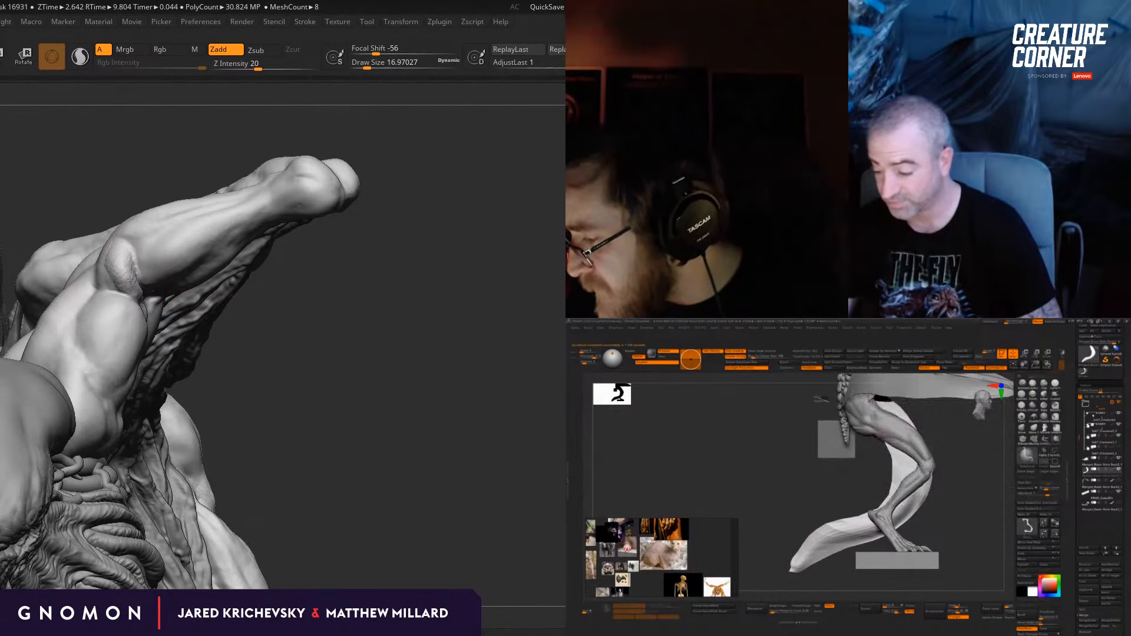
mouse_move(365, 330)
mouse_down()
mouse_move(283, 337)
mouse_move(364, 331)
mouse_up()
key(s)
drag(113, 264, 107, 252)
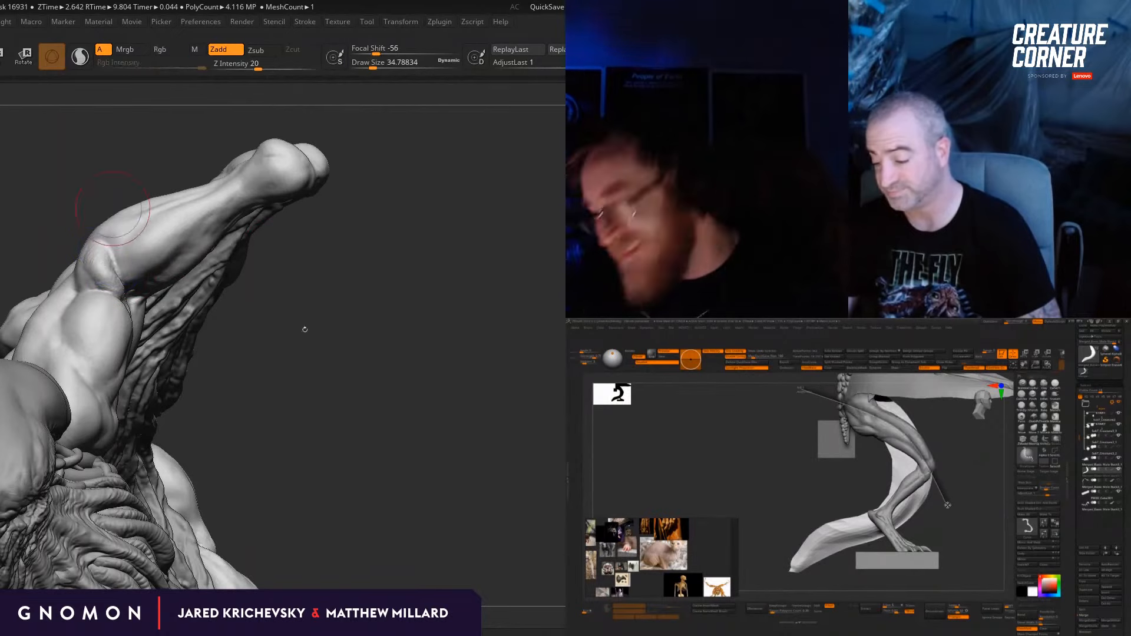
Step: Define the crease between the raised arm's elbow and upper arm with a small brush
mouse_move(304, 330)
mouse_down()
mouse_move(356, 359)
mouse_move(376, 351)
mouse_move(354, 348)
mouse_up()
key(s)
drag(114, 245, 109, 245)
ctrl+right_drag(106, 243, 94, 246)
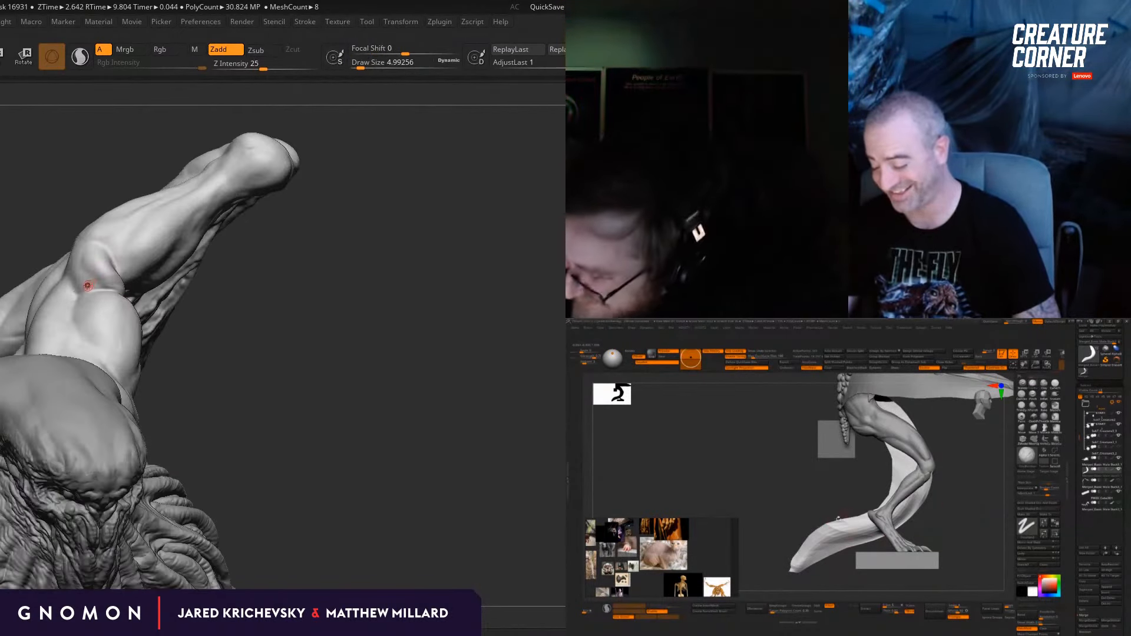
drag(103, 285, 101, 288)
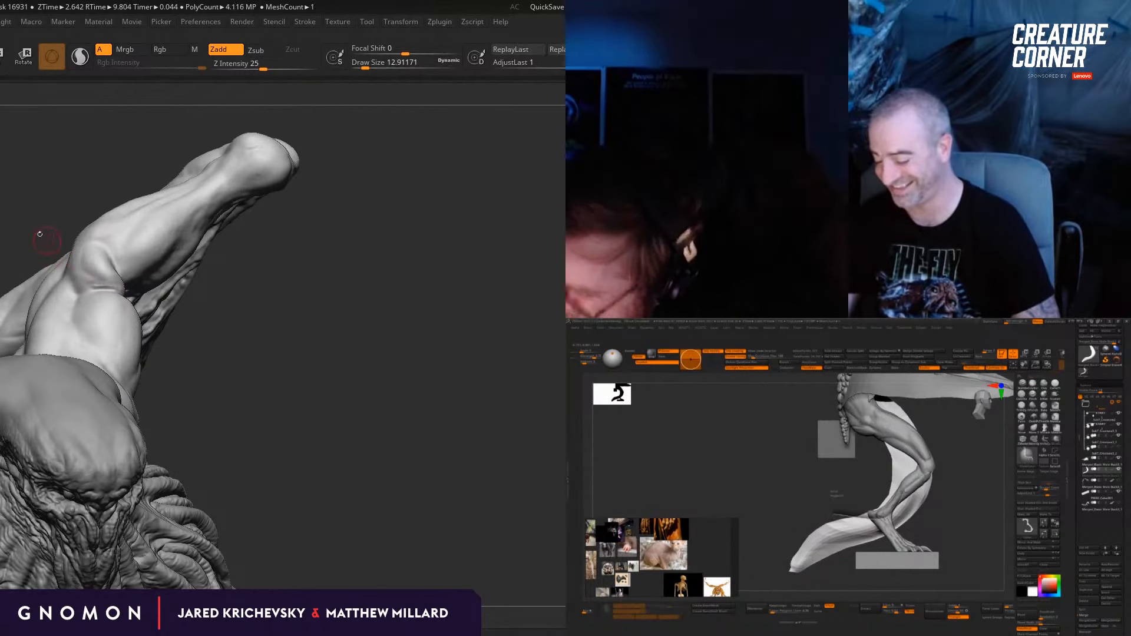
Step: Deepen the crease between the raised forearm and the upper arm, reducing the draw size to about 7.5
right_drag(39, 233, 91, 285)
drag(45, 227, 27, 182)
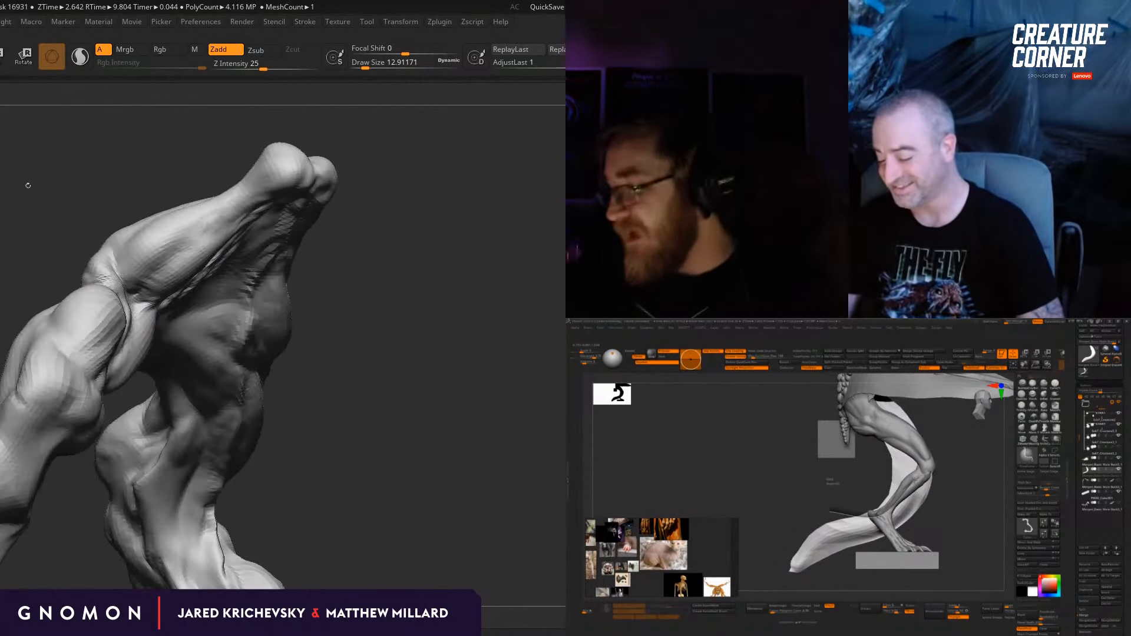
drag(399, 326, 347, 327)
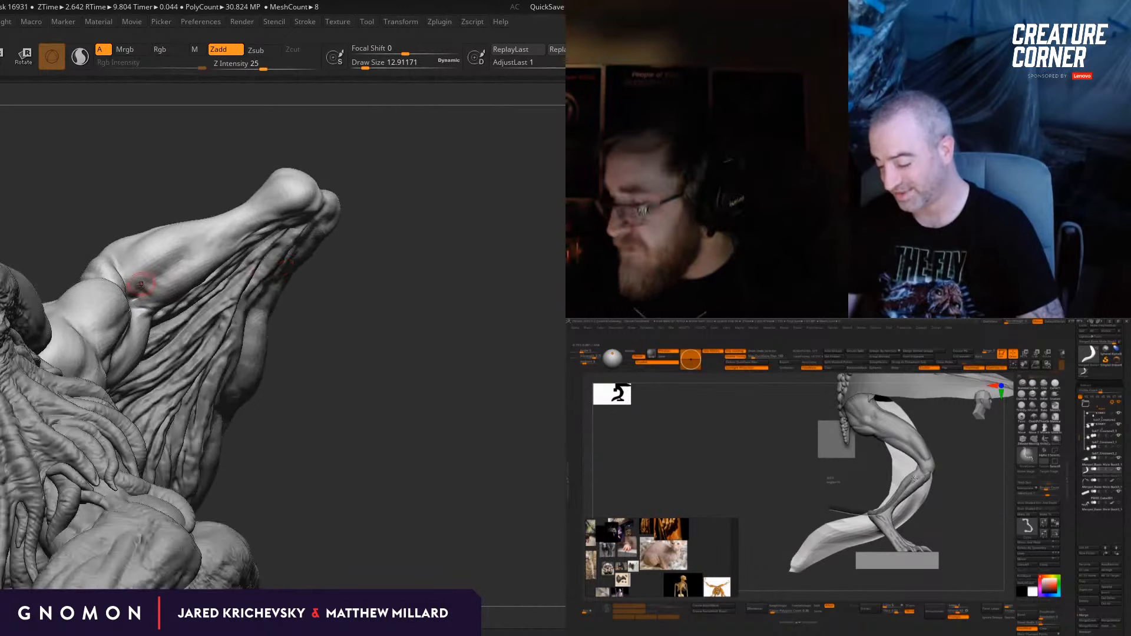
right_drag(130, 284, 132, 284)
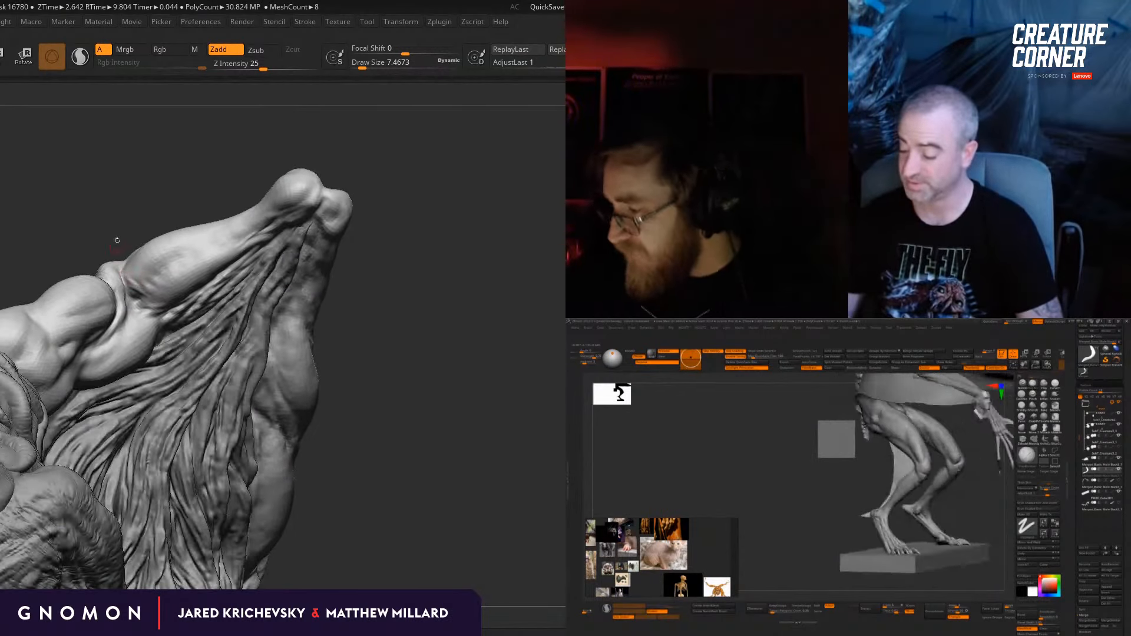
drag(116, 240, 124, 224)
mouse_move(355, 323)
right_down()
mouse_move(394, 392)
mouse_move(386, 372)
mouse_move(399, 317)
right_up()
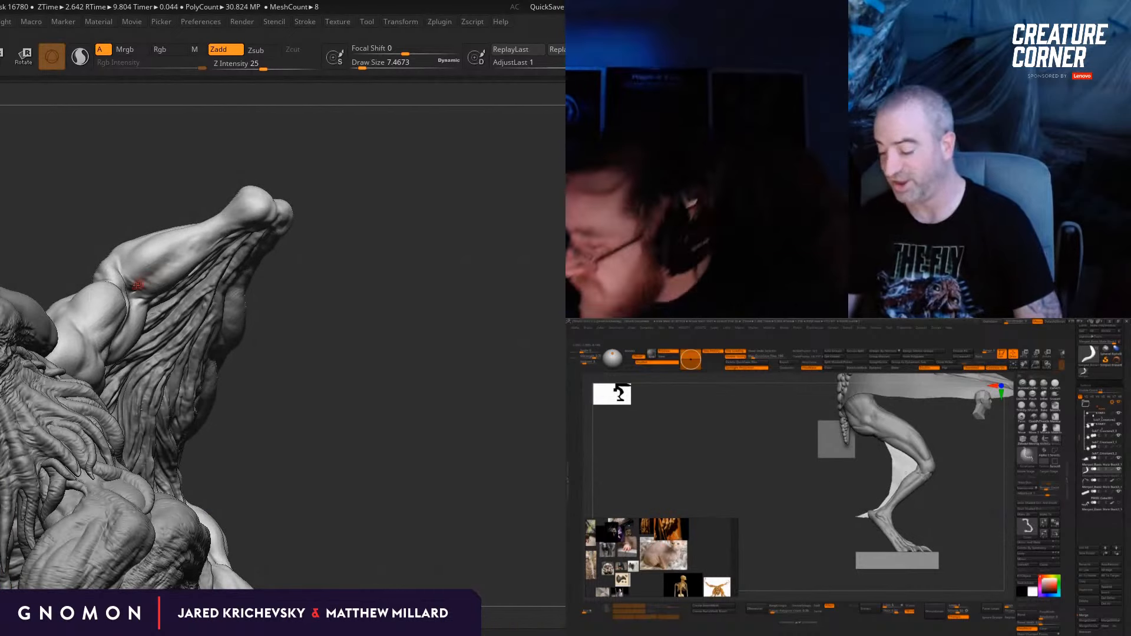
Step: Build up the folds around the raised arm's elbow with the Standard brush, enlarging the draw size to about 18
drag(139, 285, 155, 283)
right_drag(136, 286, 144, 283)
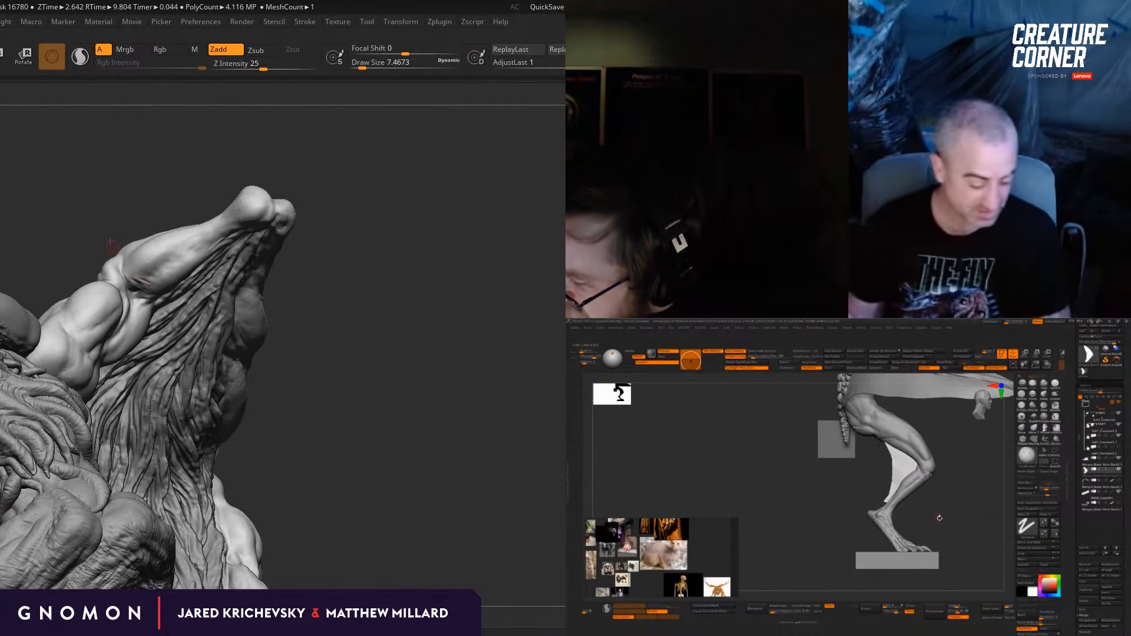
mouse_move(110, 243)
right_down()
mouse_move(133, 267)
mouse_move(127, 248)
right_up()
key(s)
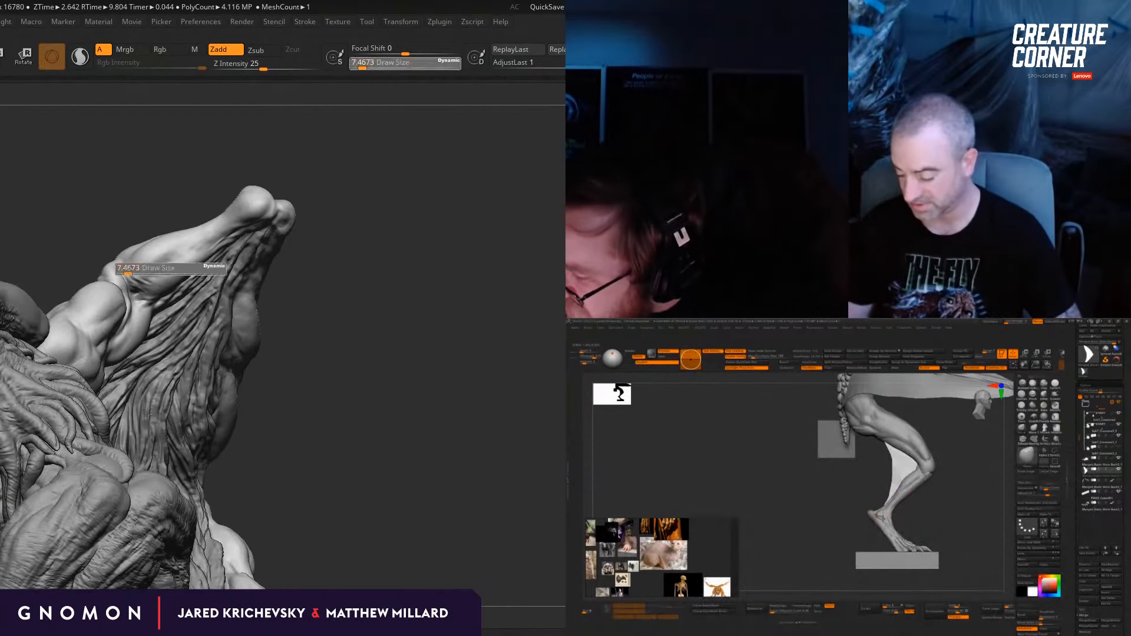
drag(128, 270, 139, 270)
right_drag(106, 253, 326, 328)
key([)
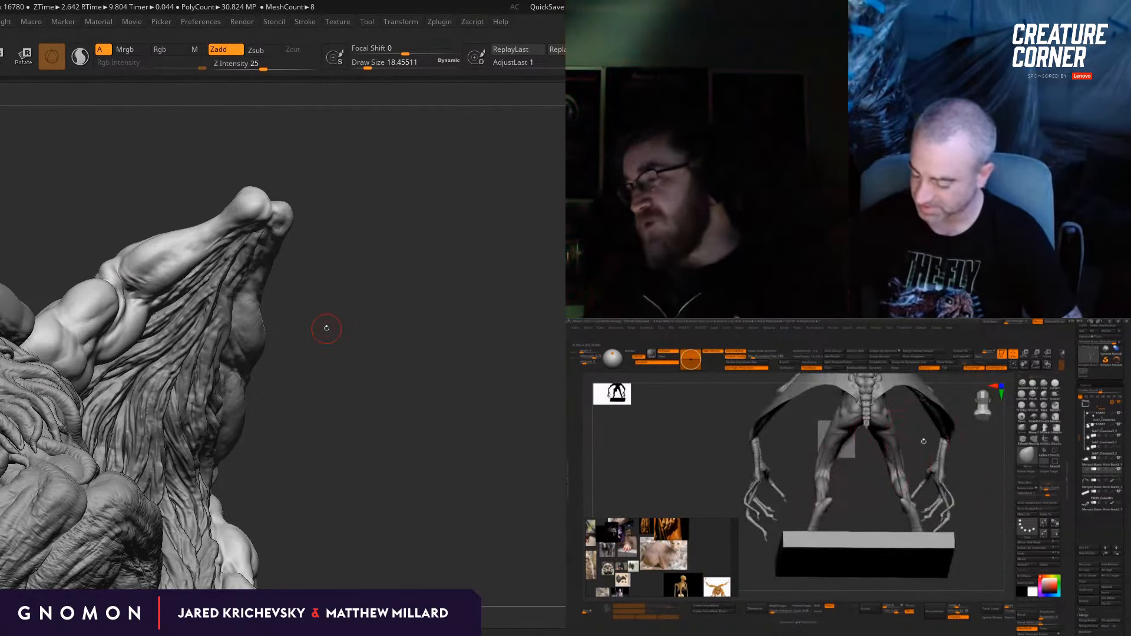
Step: Reshape the elbow and its meeting with the forearm using the Move brush at draw sizes of about 16 to 33
click(326, 326)
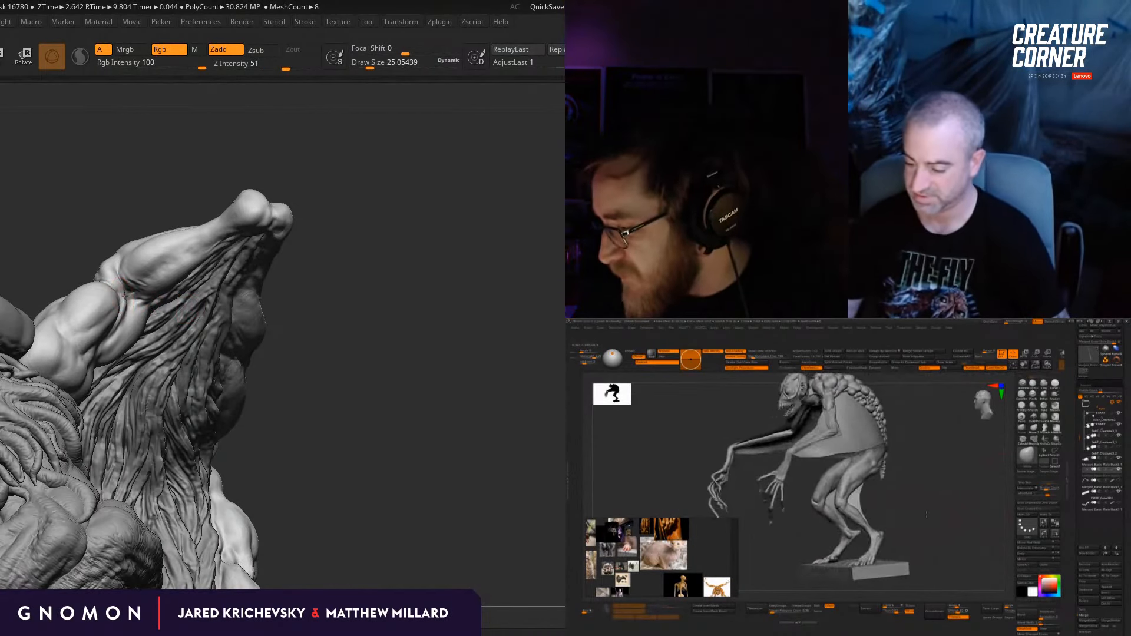
key(s)
drag(131, 298, 126, 298)
mouse_move(295, 312)
mouse_down()
mouse_move(120, 289)
mouse_move(105, 257)
mouse_move(119, 265)
mouse_move(114, 284)
mouse_up()
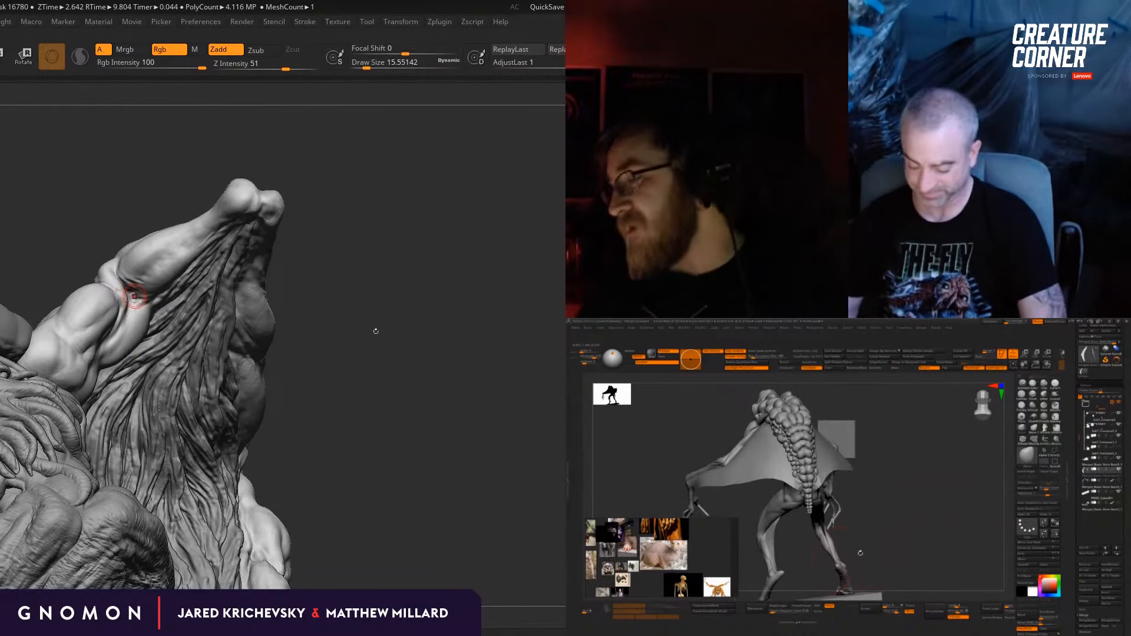
mouse_move(374, 329)
mouse_down()
mouse_move(383, 361)
mouse_move(347, 305)
mouse_up()
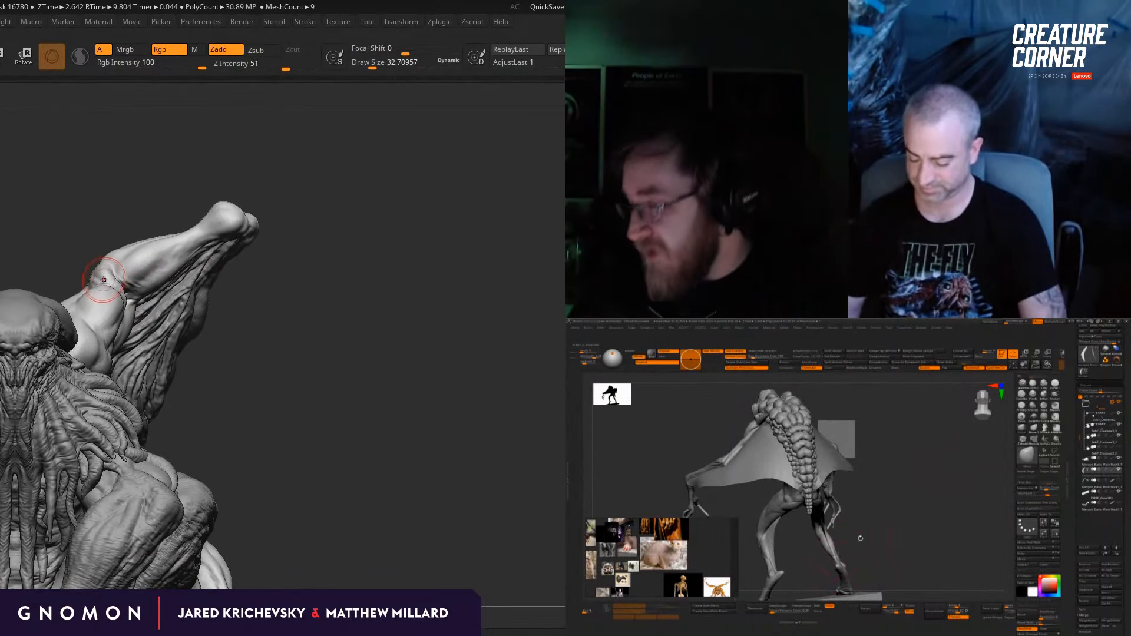
drag(104, 280, 94, 266)
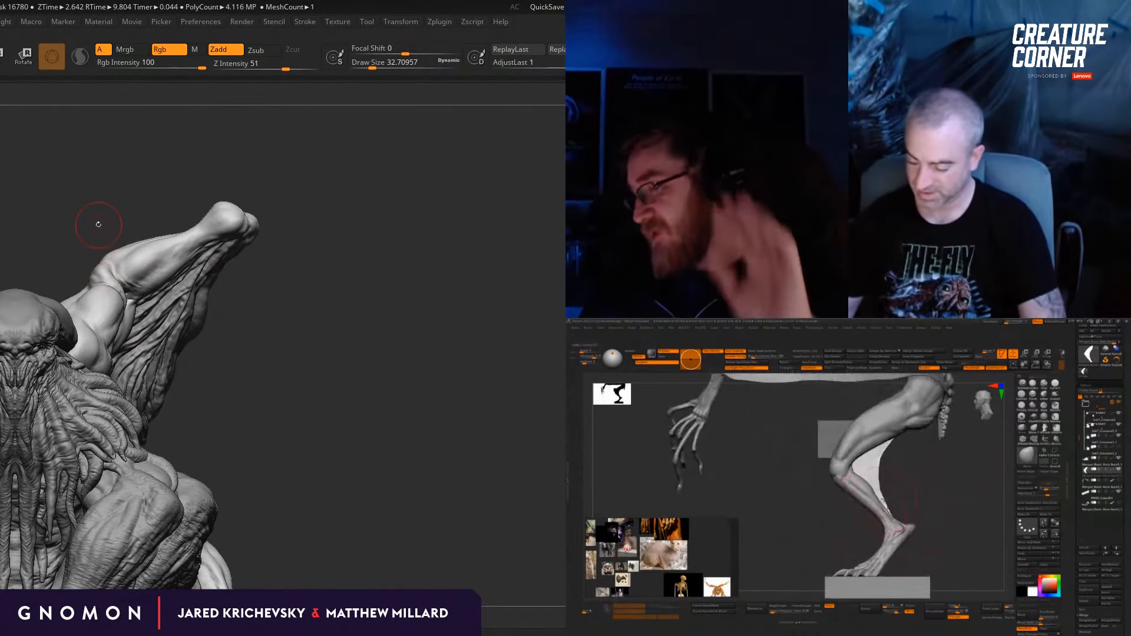
mouse_move(144, 204)
mouse_down()
mouse_move(163, 231)
mouse_move(123, 261)
mouse_up()
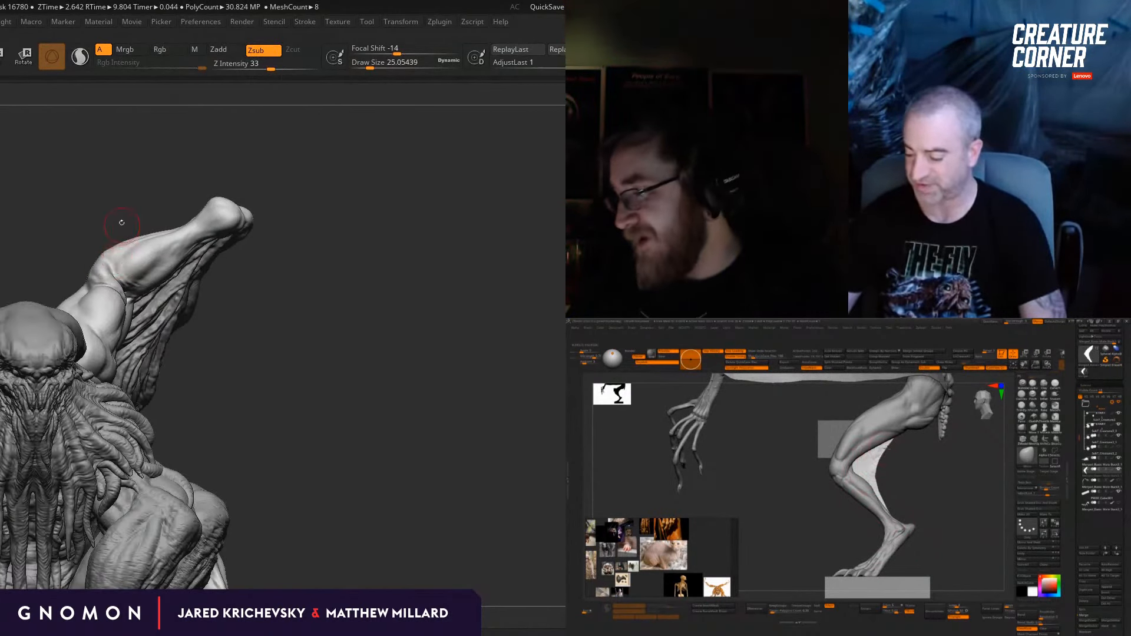
Step: Carve the forearm muscle just above the elbow with the DamStandard brush, raising the draw size to about 44
drag(121, 223, 120, 254)
right_drag(124, 270, 120, 263)
key(s)
drag(120, 263, 126, 263)
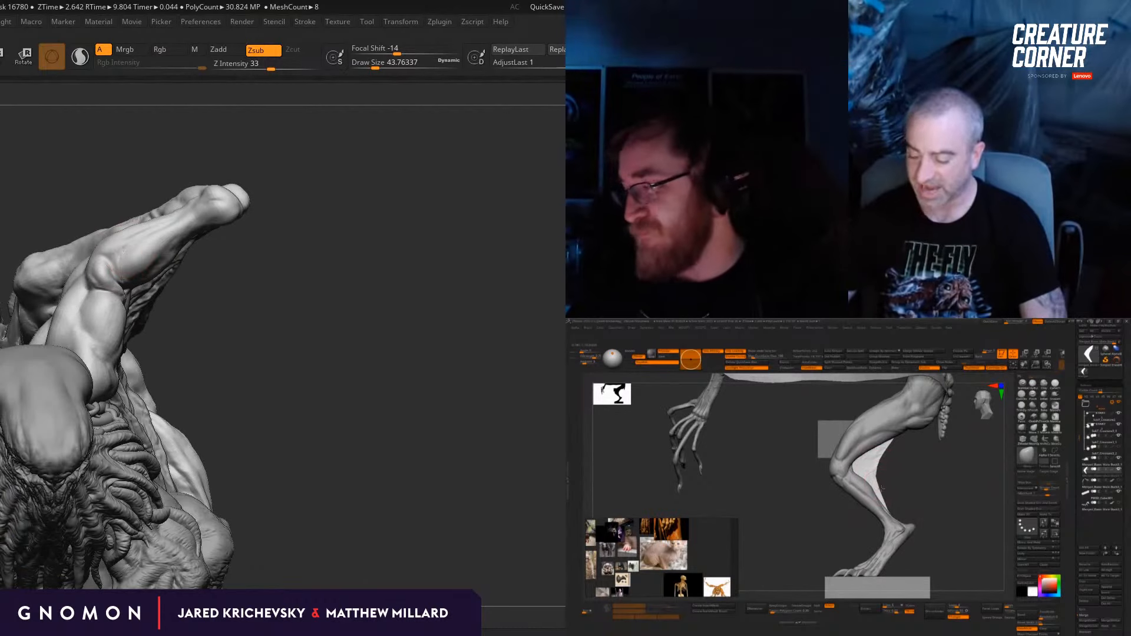
drag(318, 189, 303, 248)
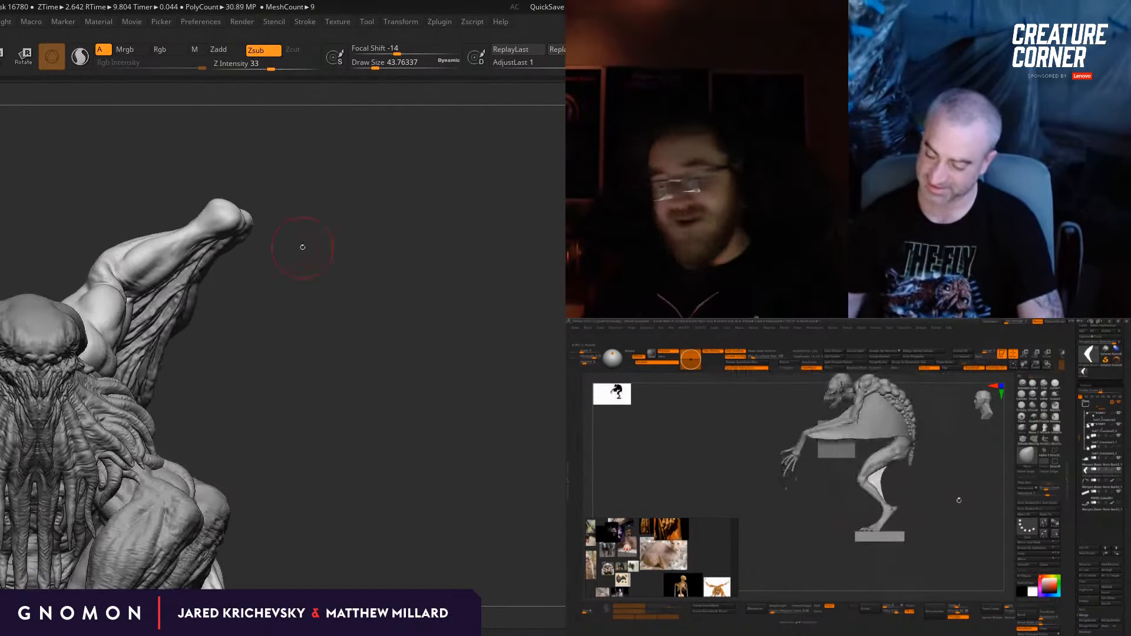
Step: Adjust the forearm's contour beside the elbow with the Move brush at a draw size of about 31
key(b)
key(m)
key(v)
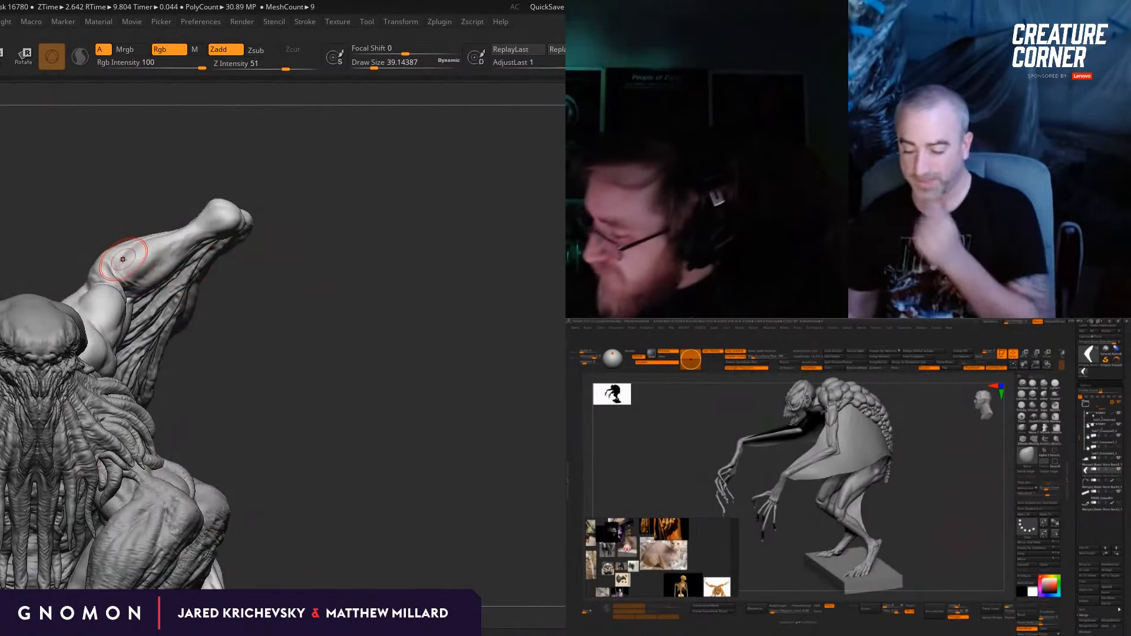
key(s)
drag(129, 238, 123, 255)
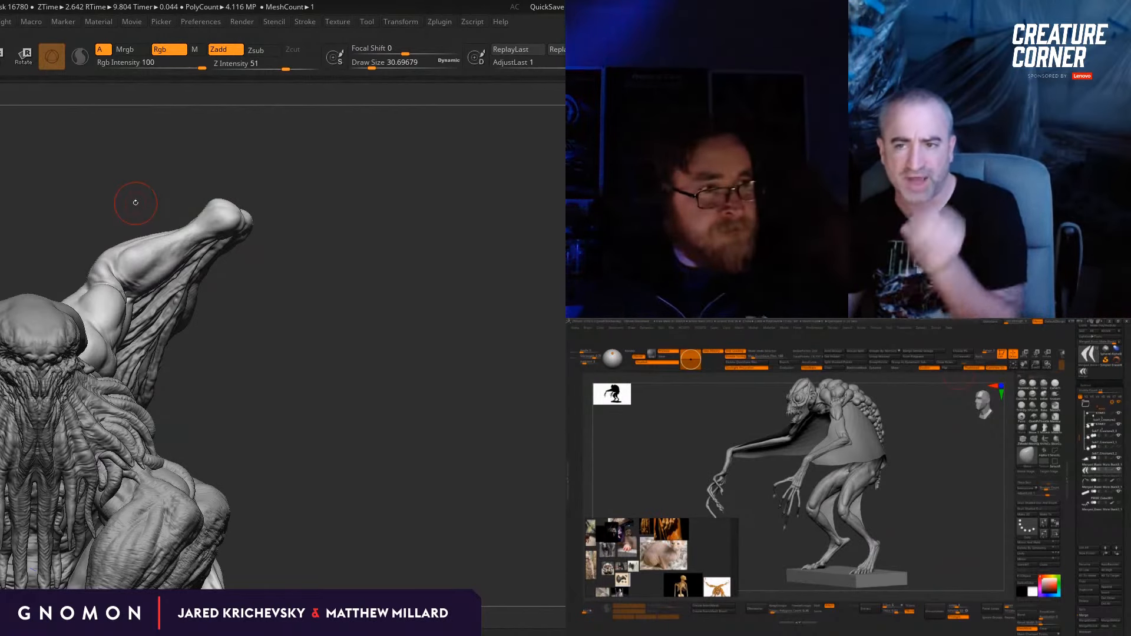
Step: Add volume to the upper-arm muscles near the elbow with the Standard brush at a draw size of about 20
drag(339, 356, 321, 364)
key(b)
key(s)
key(t)
key(s)
click(101, 316)
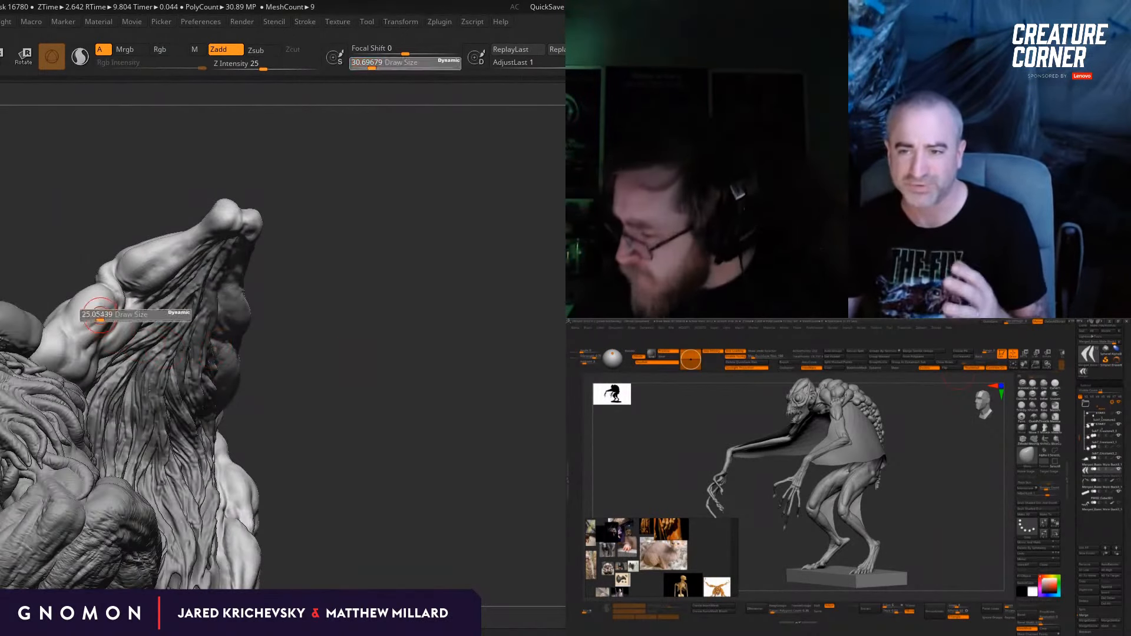
drag(336, 324, 133, 319)
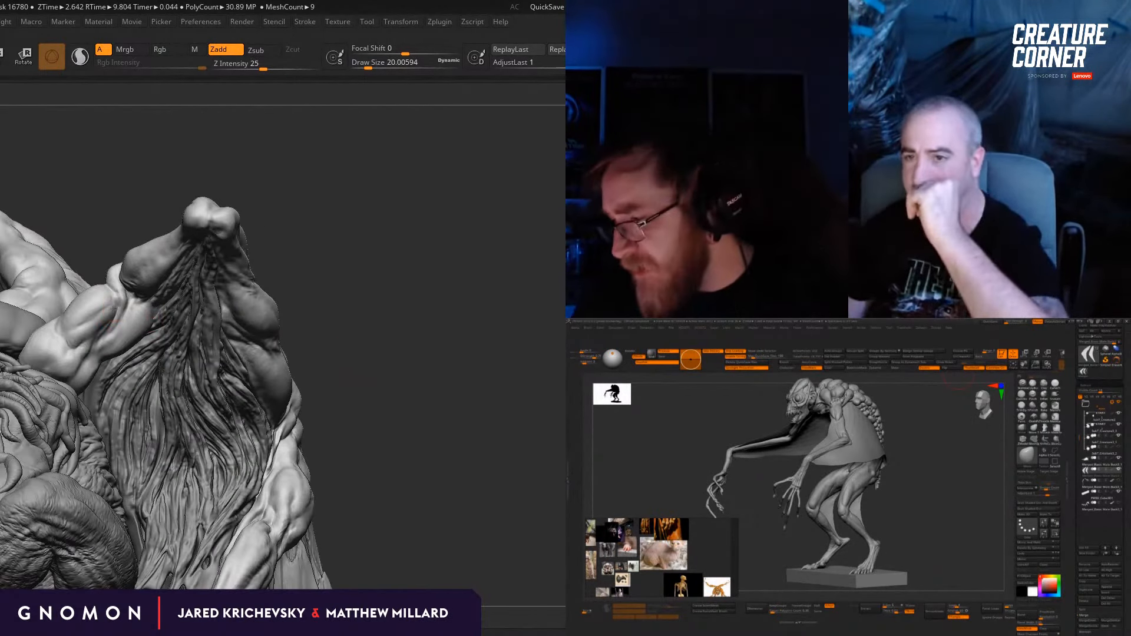
mouse_move(298, 290)
mouse_down()
mouse_move(286, 254)
mouse_move(288, 303)
mouse_move(118, 309)
mouse_up()
Step: Carve the groove between the upper-arm muscles with the DamStandard brush and smooth it, varying the draw size between about 25 and 56
key(b)
key(d)
key(s)
key(s)
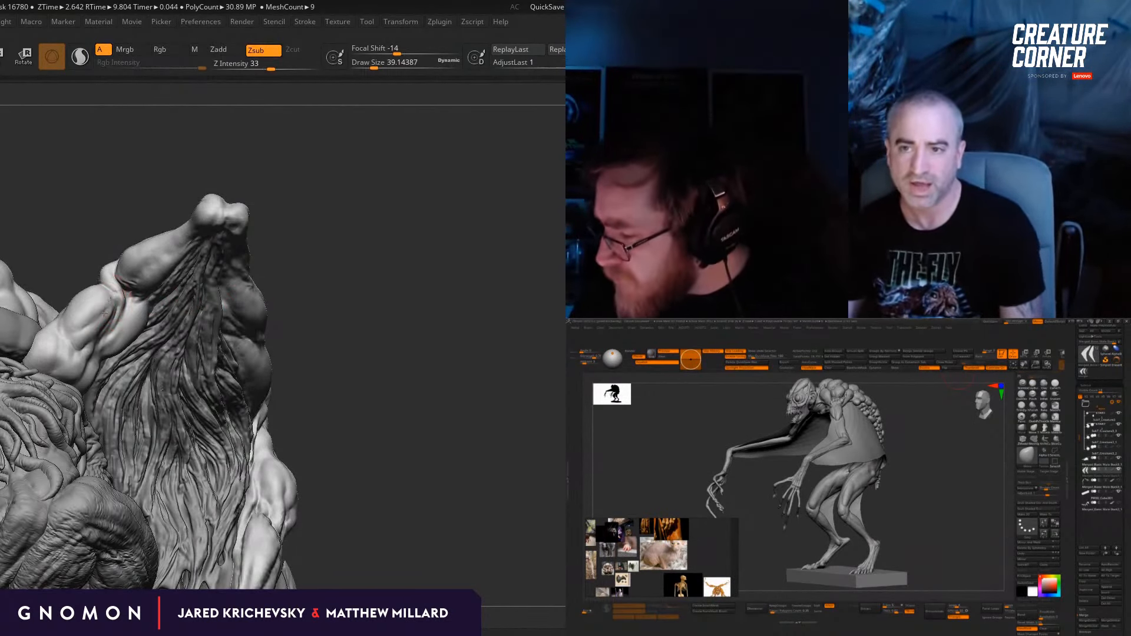
mouse_move(113, 299)
right_down()
mouse_move(134, 300)
mouse_move(114, 302)
right_up()
key(s)
drag(108, 303, 114, 304)
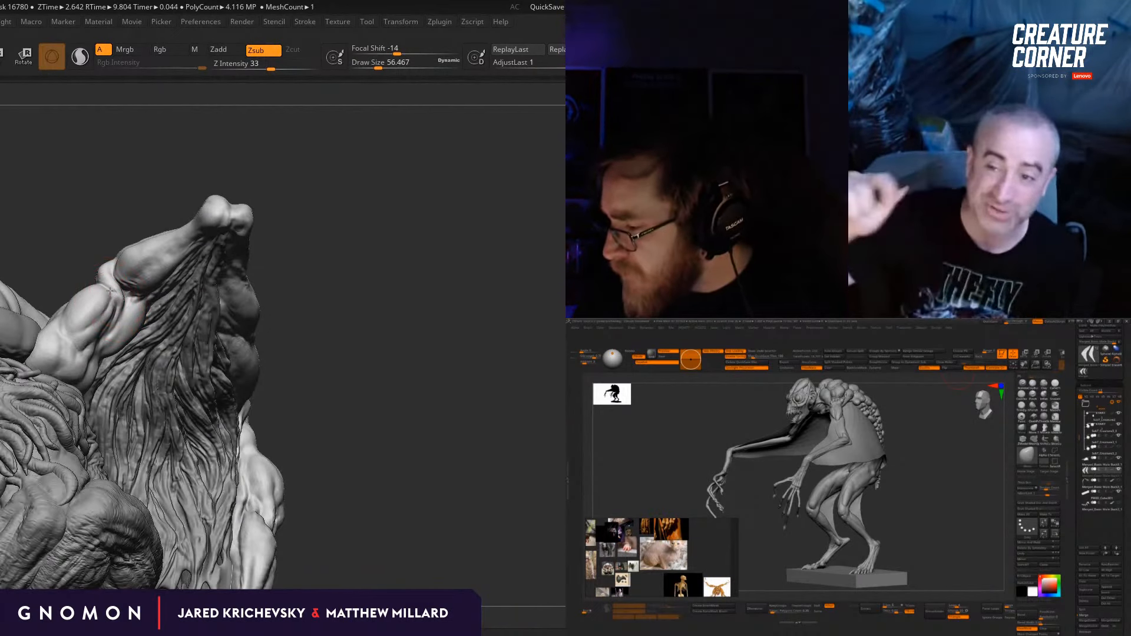
drag(292, 284, 333, 301)
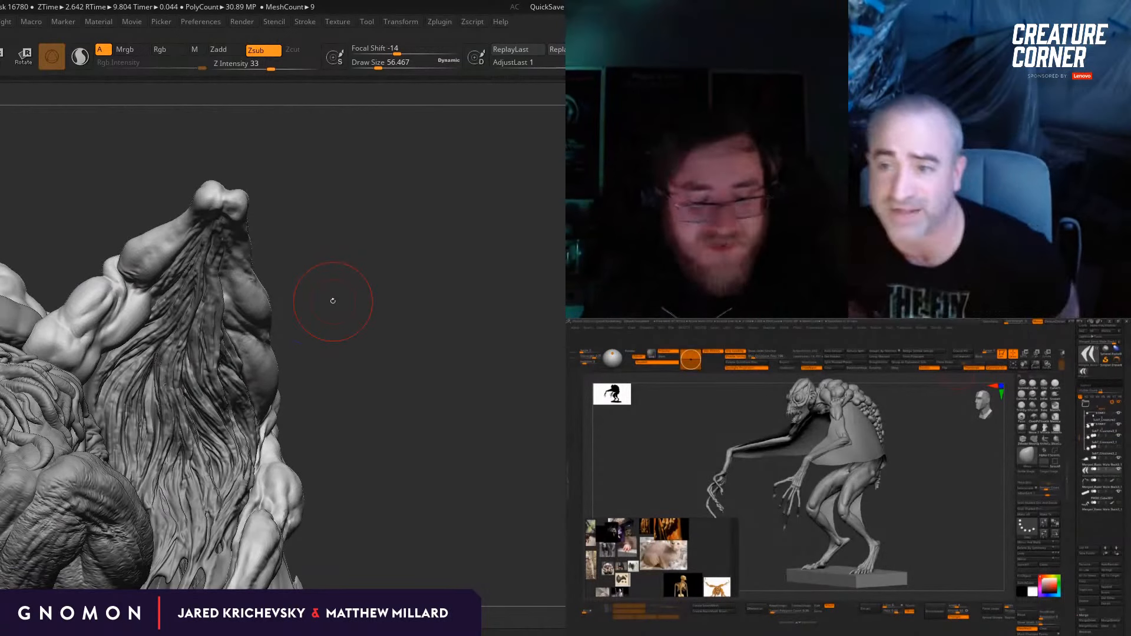
key(s)
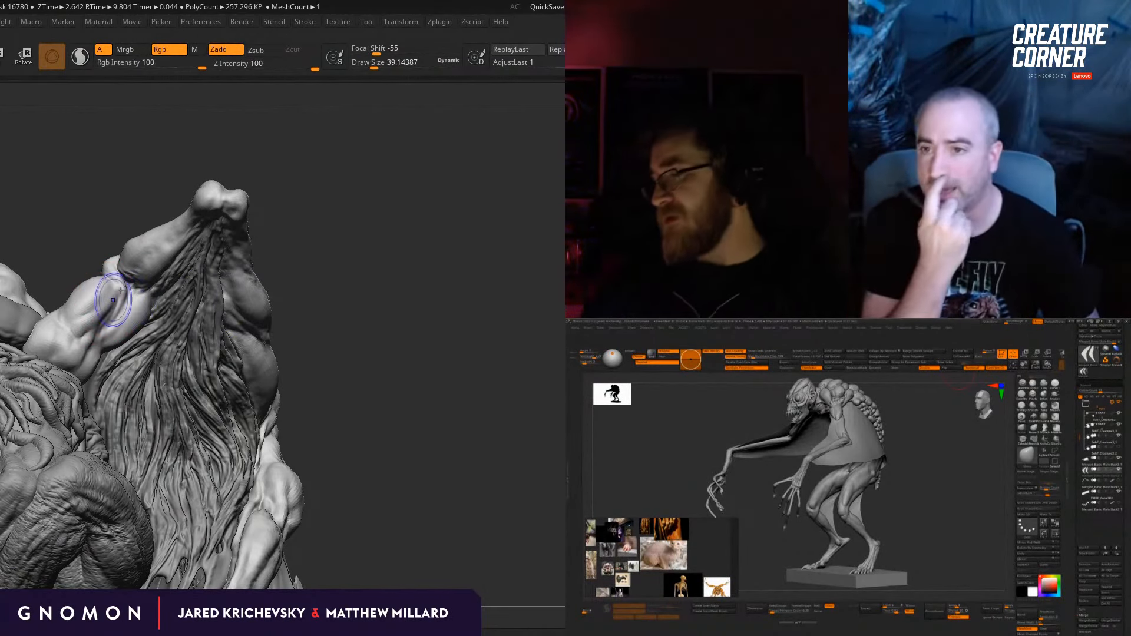
drag(325, 284, 212, 290)
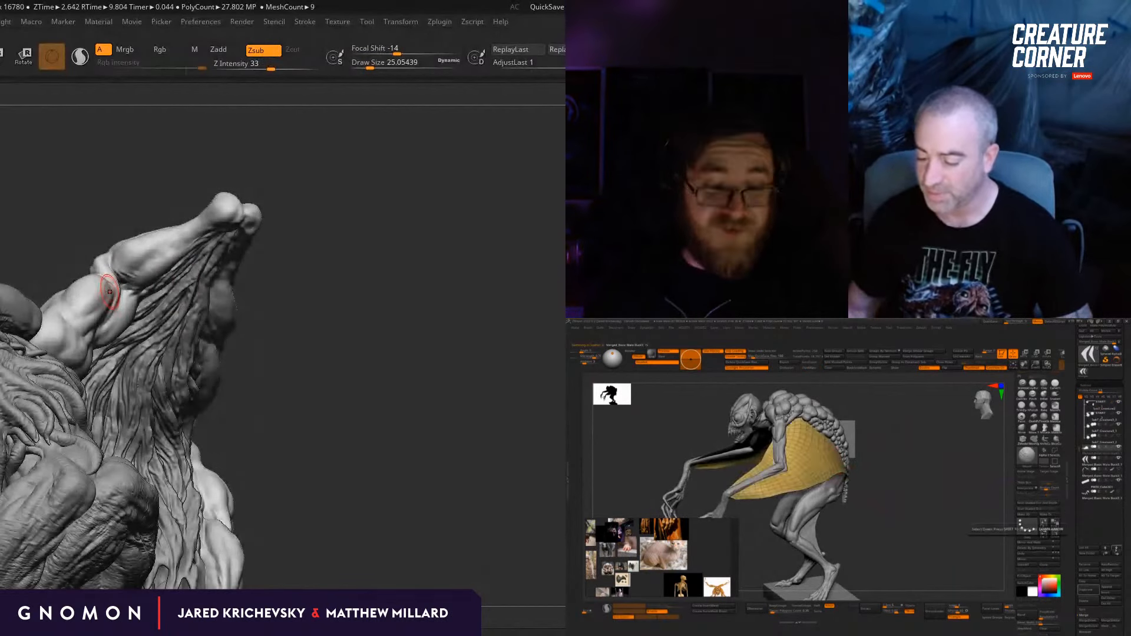
Step: Define the tendon running from the elbow into the upper arm with the Standard brush at a draw size of about 9.4
key(b)
key(s)
key(t)
mouse_move(331, 293)
mouse_down()
mouse_move(378, 287)
mouse_move(377, 321)
mouse_up()
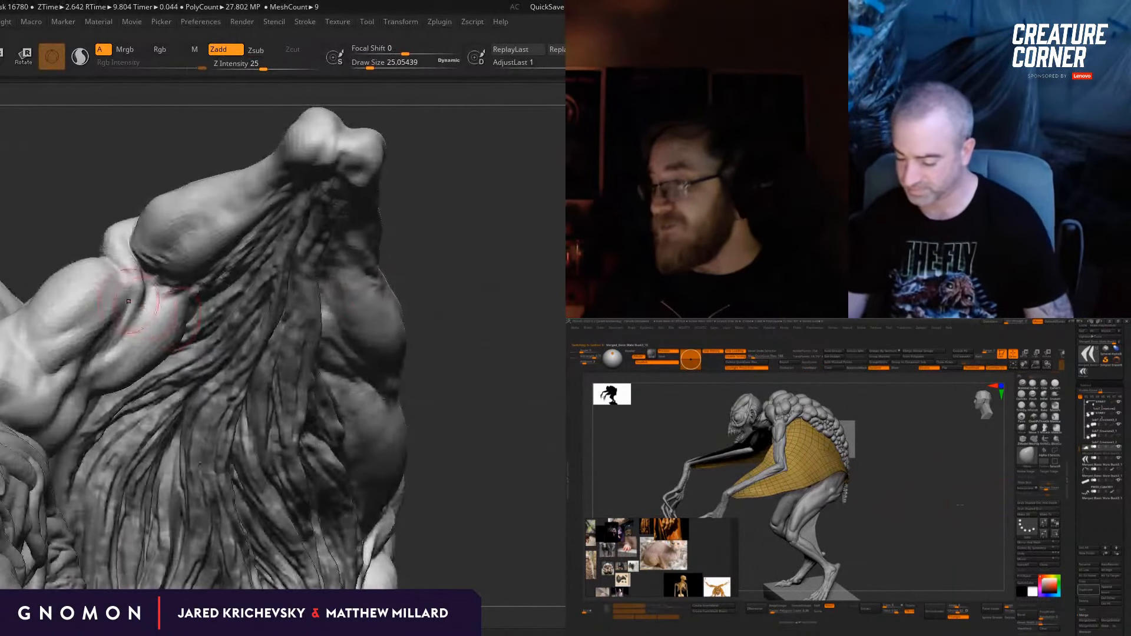
key(s)
drag(128, 301, 110, 296)
drag(91, 175, 68, 177)
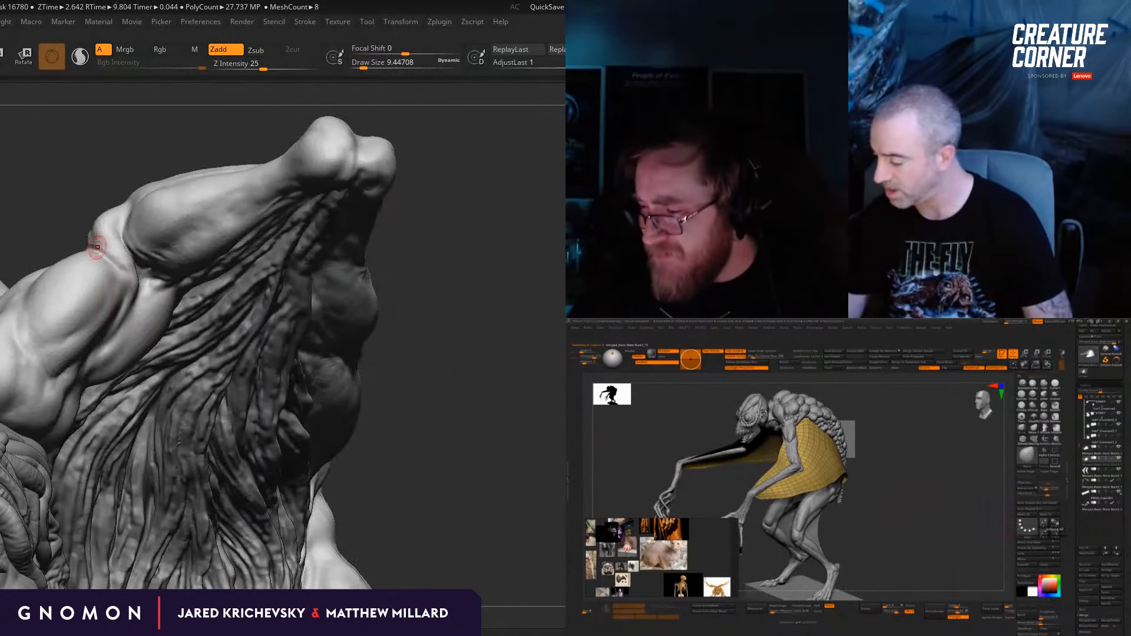
drag(97, 247, 114, 290)
drag(103, 225, 124, 288)
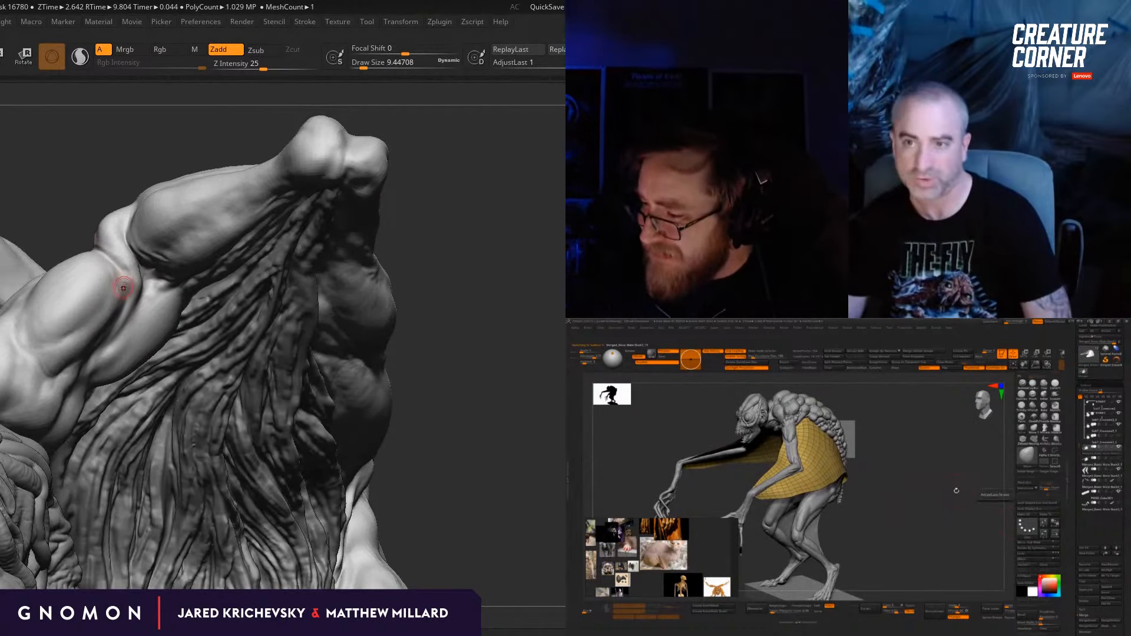
drag(78, 204, 122, 283)
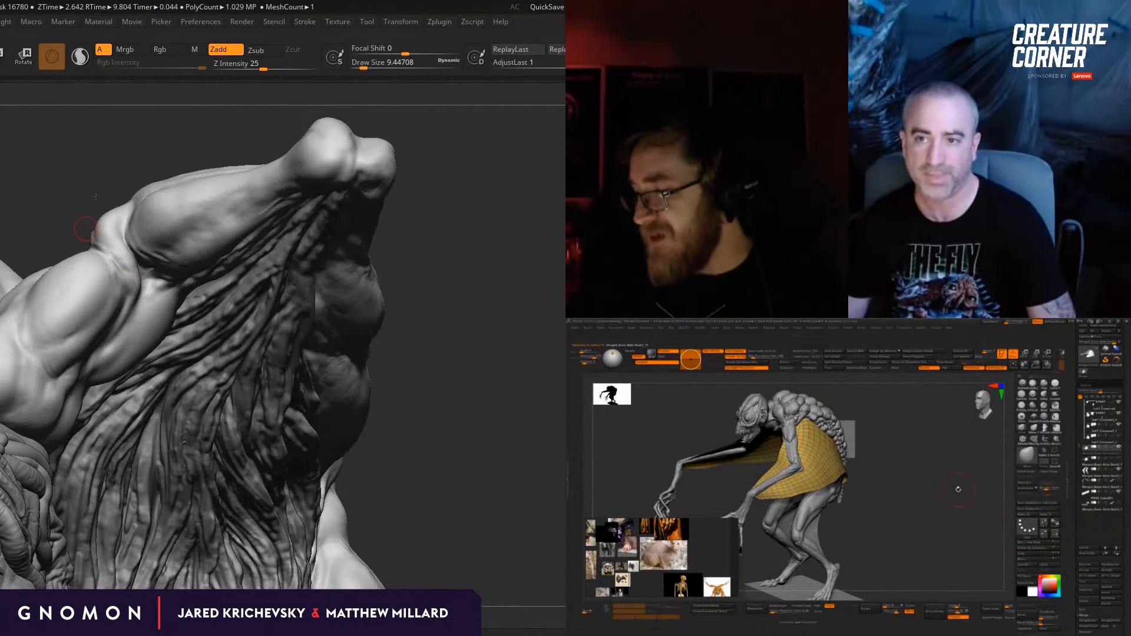
key(e)
drag(96, 196, 156, 268)
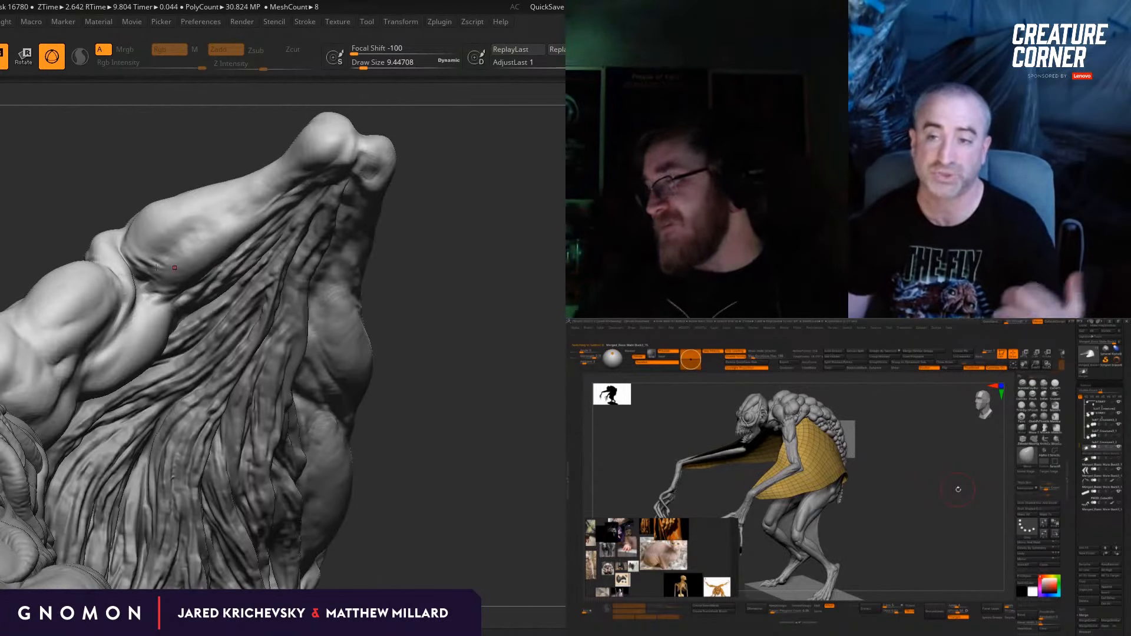
key(q)
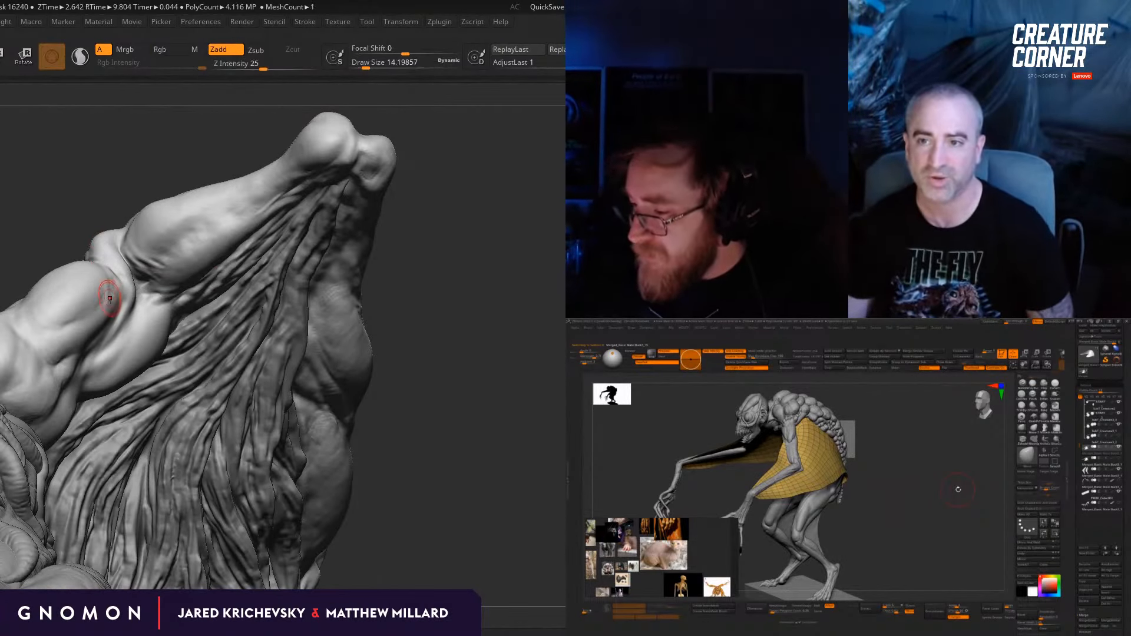
Step: Refine and smooth the elbow fold and adjoining upper-arm muscle with the Standard brush at a draw size of about 14
right_drag(108, 271, 119, 282)
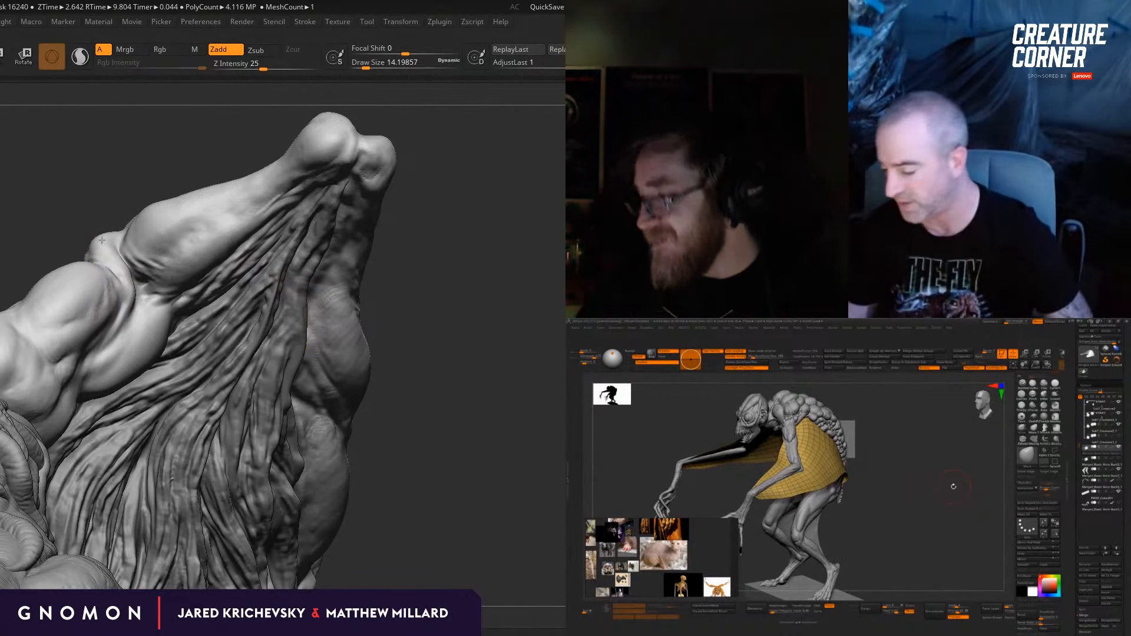
drag(102, 240, 96, 244)
drag(442, 308, 426, 311)
shift+drag(108, 290, 107, 278)
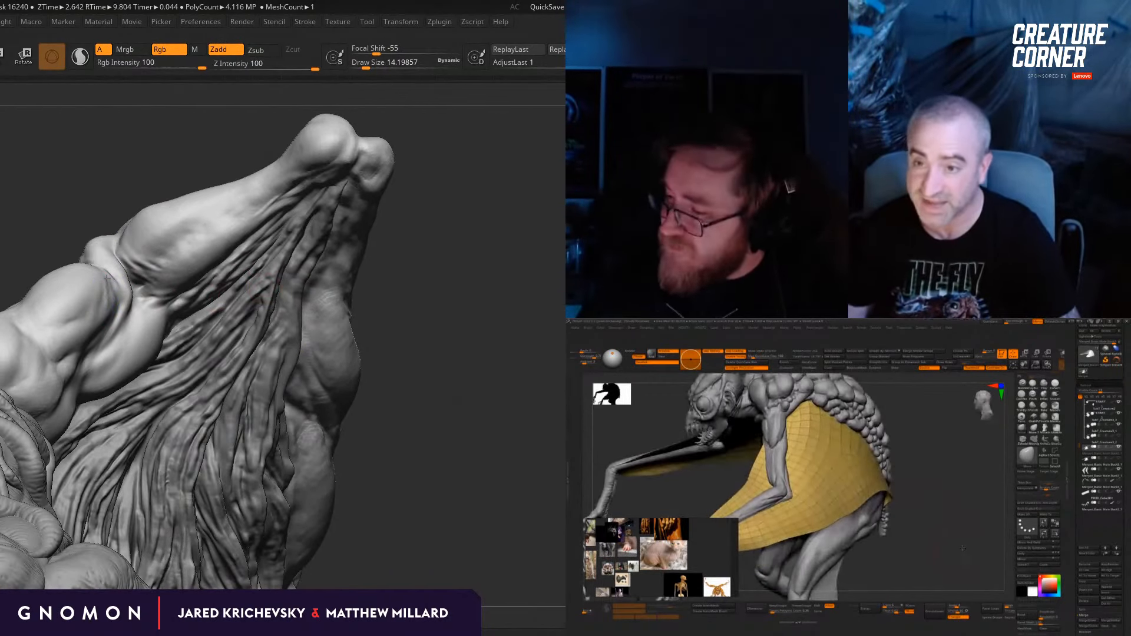
shift+drag(77, 327, 66, 335)
drag(392, 296, 377, 297)
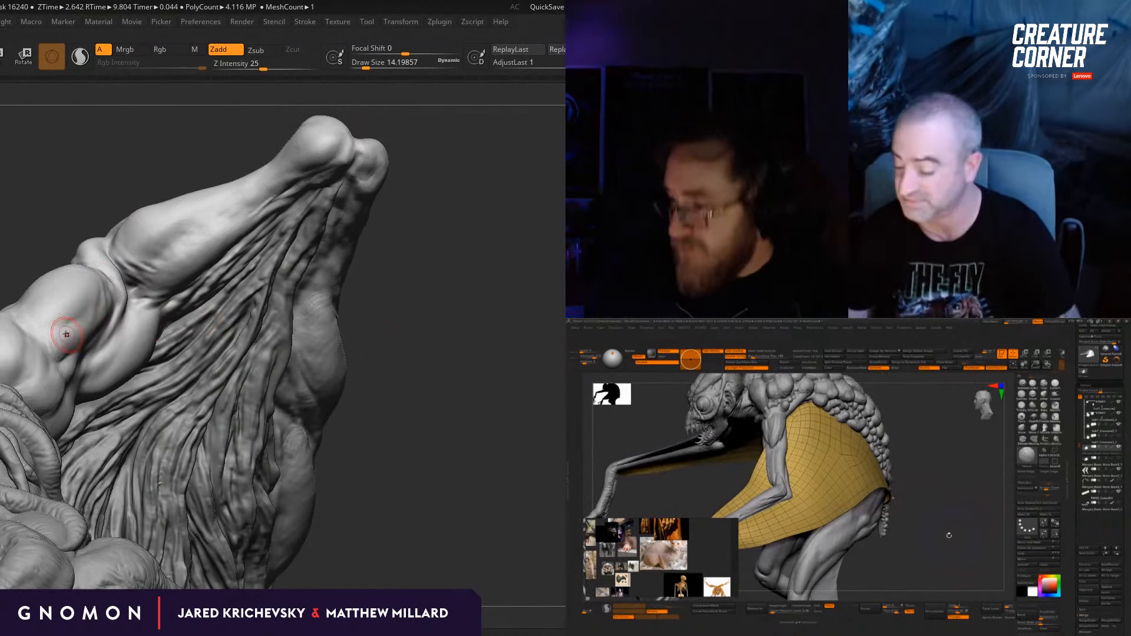
Step: Turn off the polygon wireframe display on the hunched creature's draped membrane
key(shift+f)
shift+drag(943, 540, 943, 544)
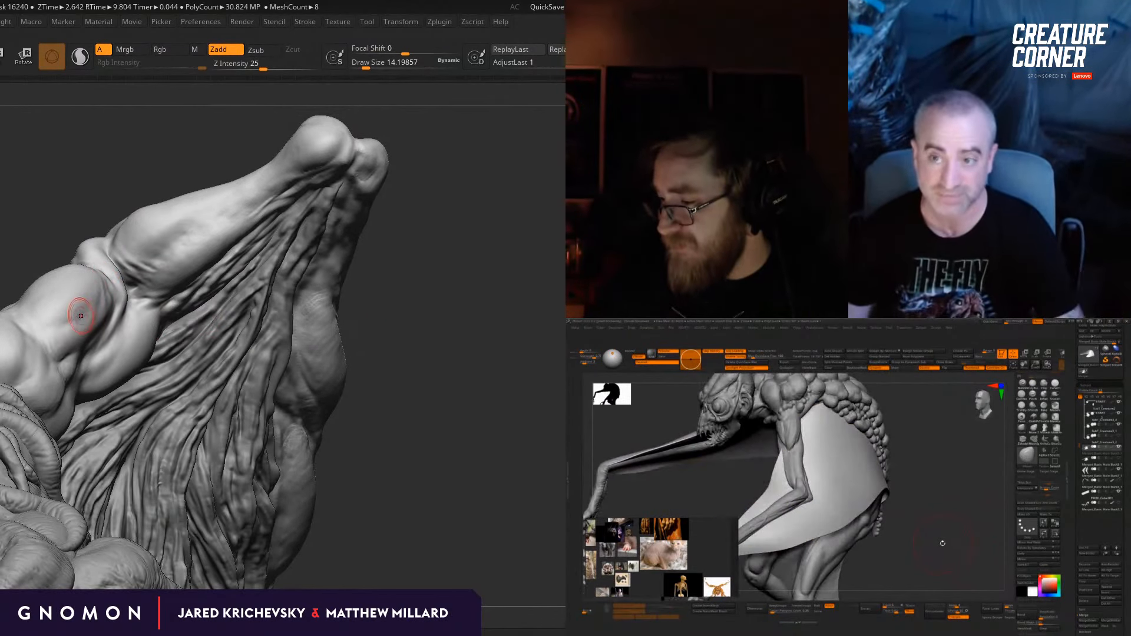
Step: Adjust the raised arm's elbow shape with the Move brush, varying the draw size between about 23 and 33
drag(374, 315, 394, 316)
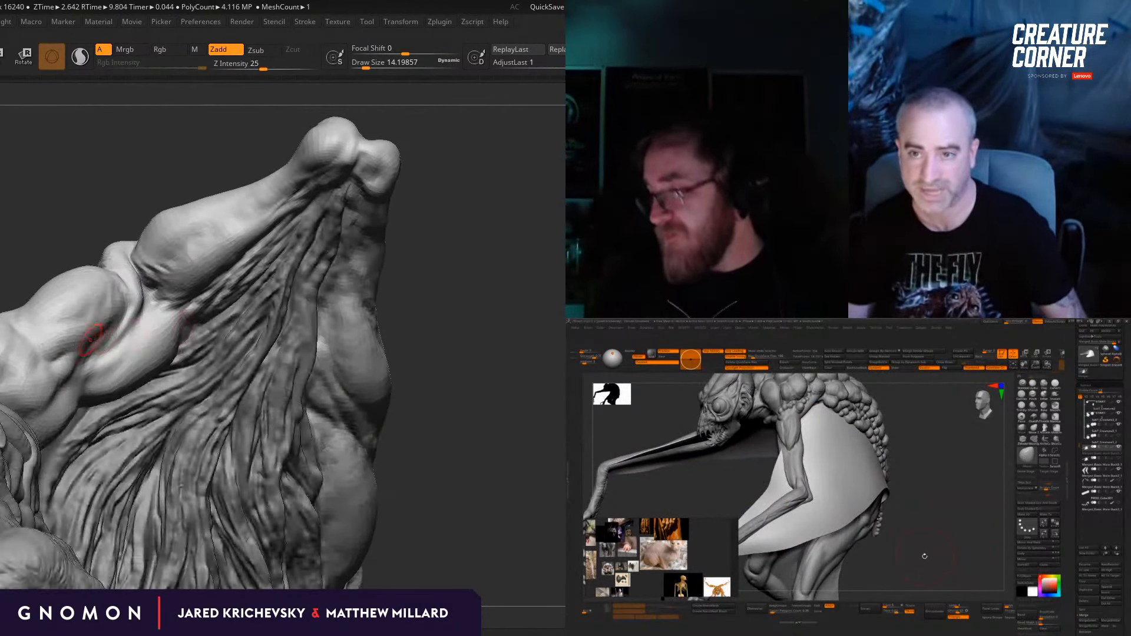
right_drag(323, 257, 354, 254)
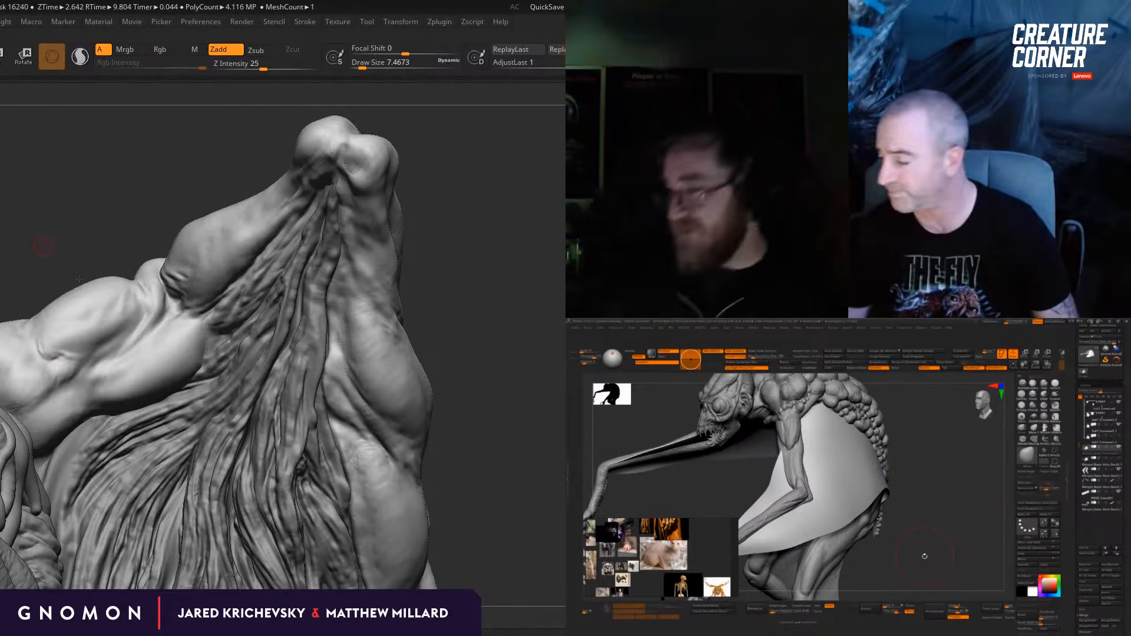
right_drag(46, 247, 412, 212)
mouse_move(924, 535)
mouse_down()
mouse_move(937, 530)
mouse_move(938, 543)
mouse_up()
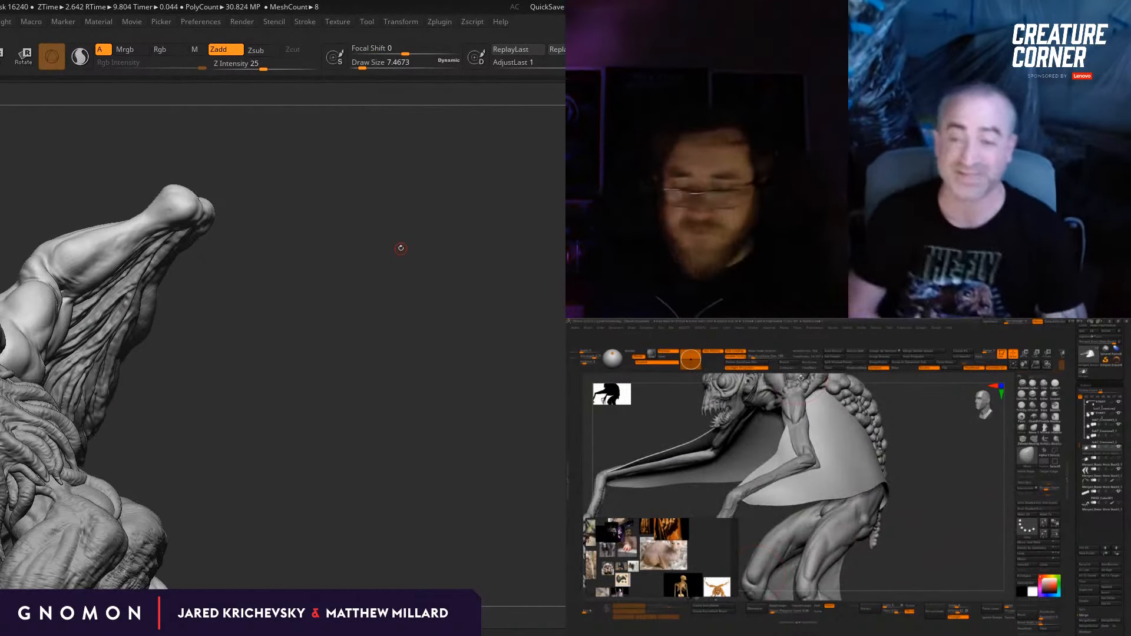
key(b)
key(m)
key(v)
right_drag(281, 339, 261, 348)
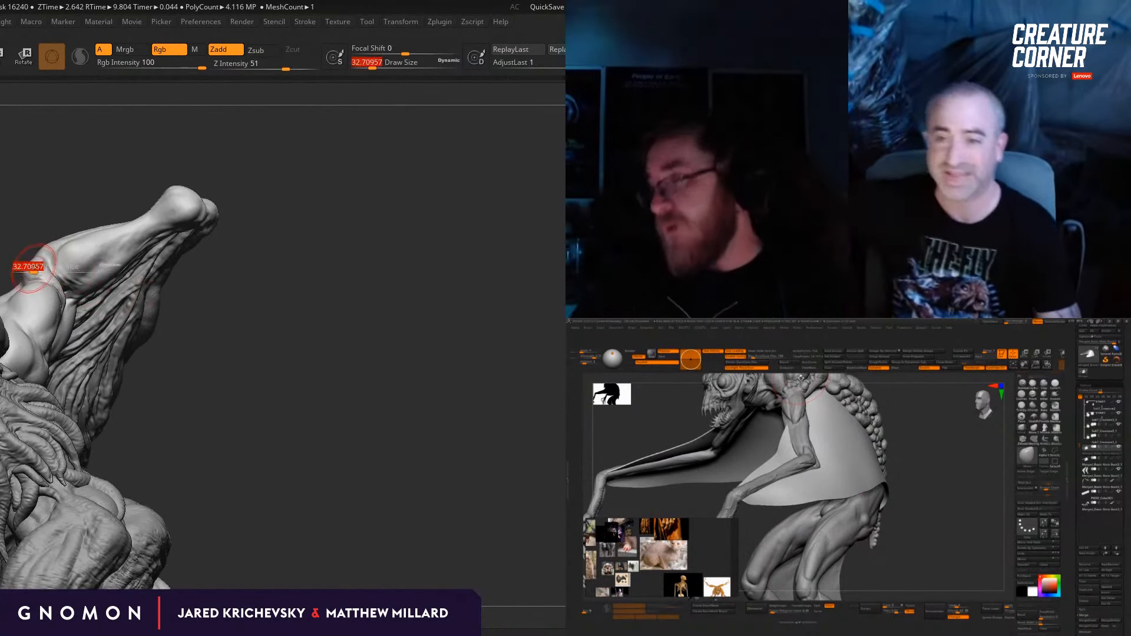
alt+drag(969, 517, 921, 481)
right_drag(26, 265, 30, 229)
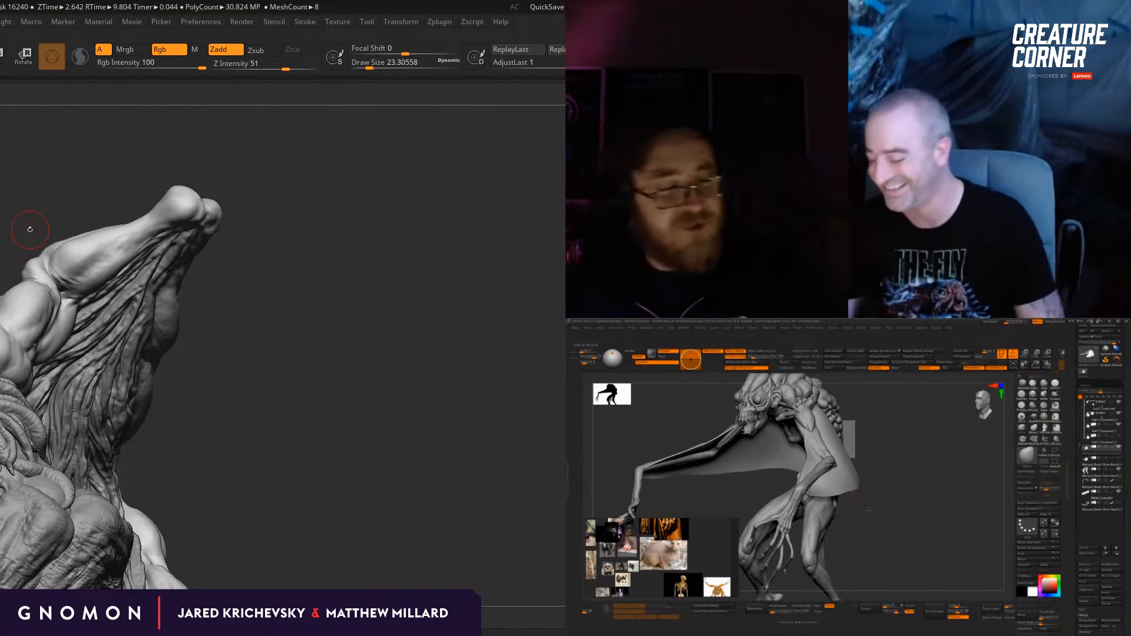
Step: Turn on the polygon wireframe display for the hunched creature's draped membrane
drag(967, 507, 943, 512)
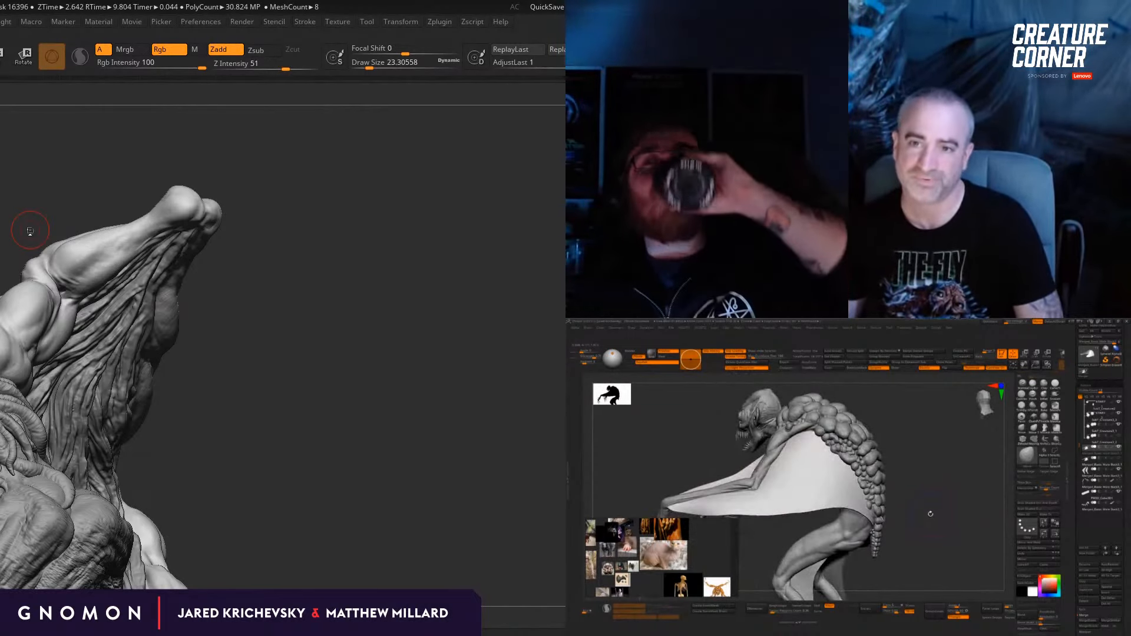
key(shift+f)
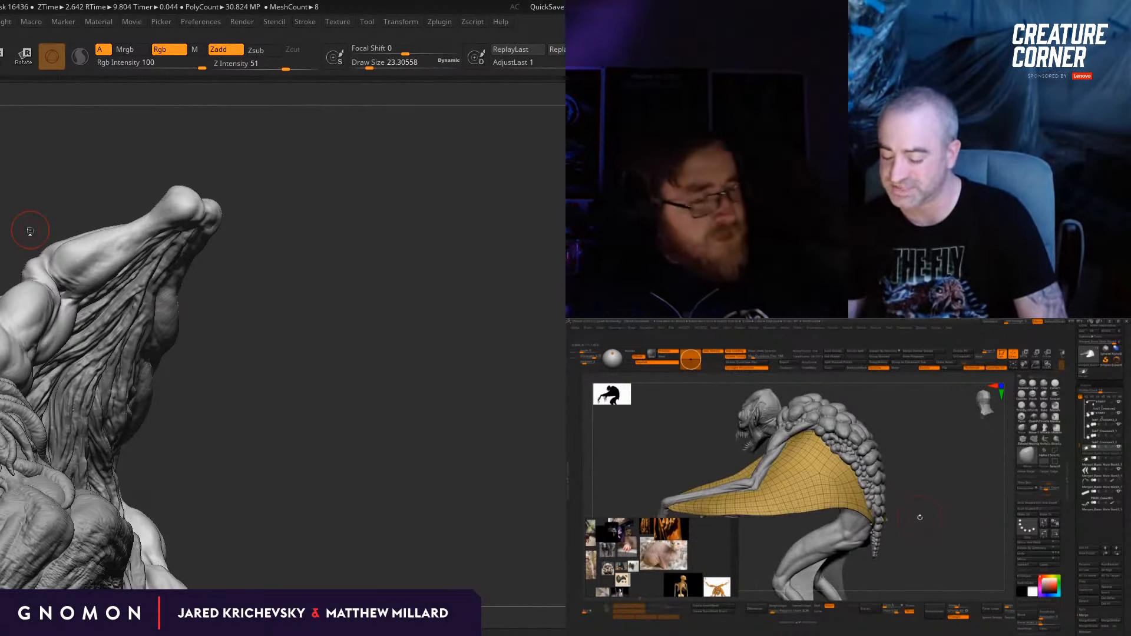
mouse_move(920, 518)
mouse_down()
mouse_move(1040, 523)
mouse_move(1004, 536)
mouse_up()
drag(1106, 625, 1105, 504)
mouse_move(278, 347)
mouse_down()
mouse_move(298, 379)
mouse_move(262, 339)
mouse_up()
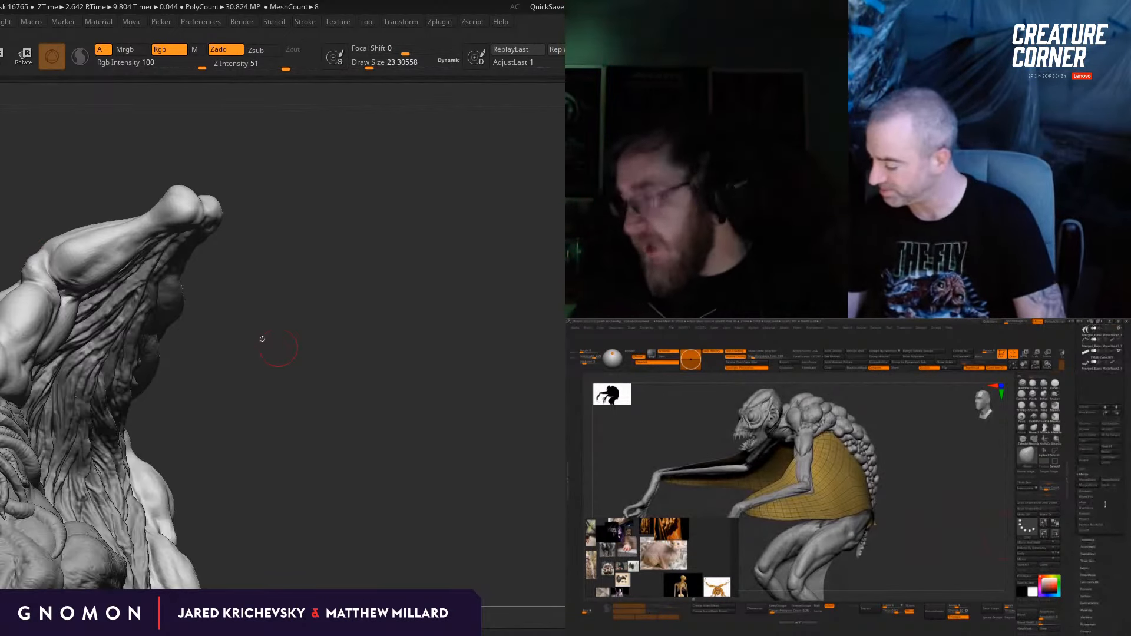
Step: Apply the Dynamic Subdiv smoothing to the hunched creature's draped membrane and turn off its polygon wireframe display
click(1095, 541)
key(b)
key(m)
key(v)
click(1084, 447)
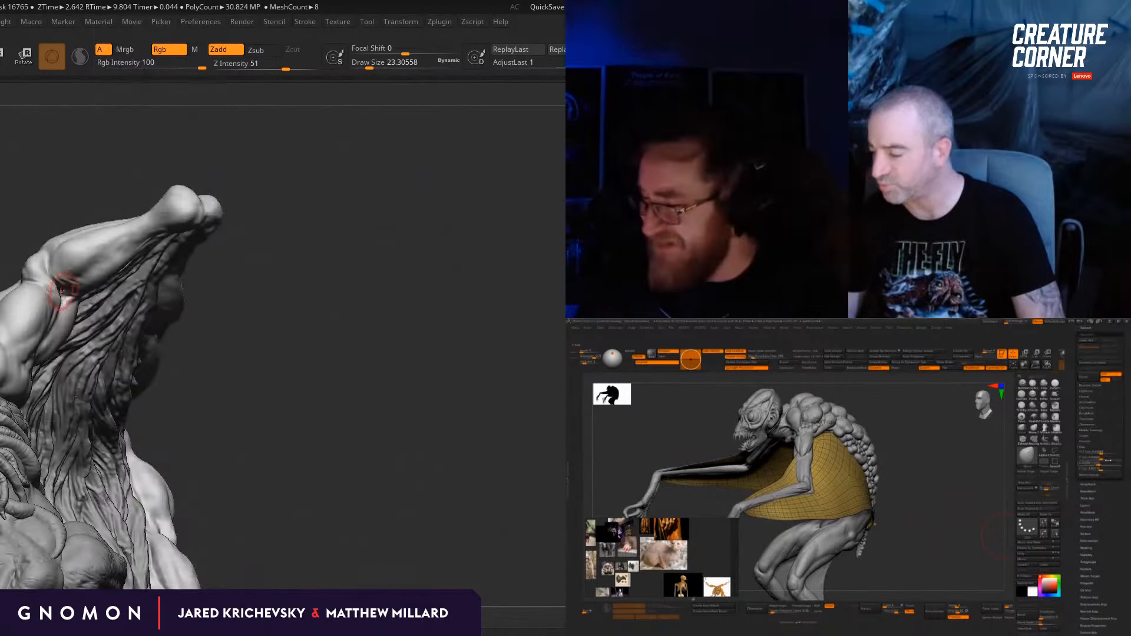
key(bracketleft)
click(1090, 389)
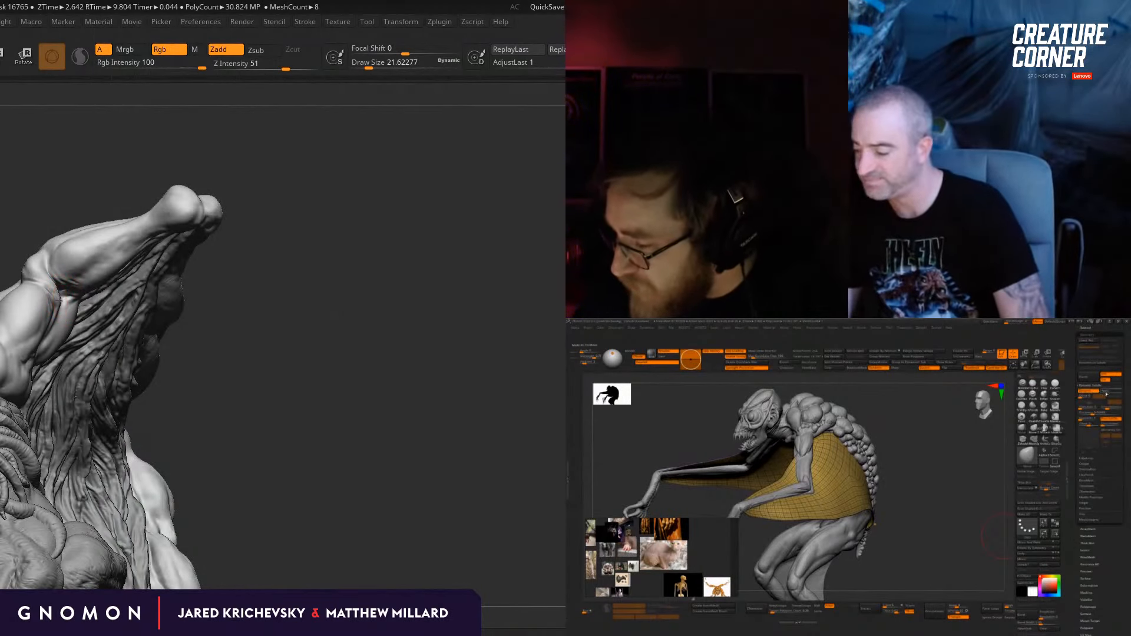
drag(977, 451, 928, 455)
key(shift+f)
mouse_move(344, 355)
mouse_down()
mouse_move(359, 308)
mouse_move(324, 315)
mouse_move(328, 323)
mouse_up()
drag(926, 460, 987, 462)
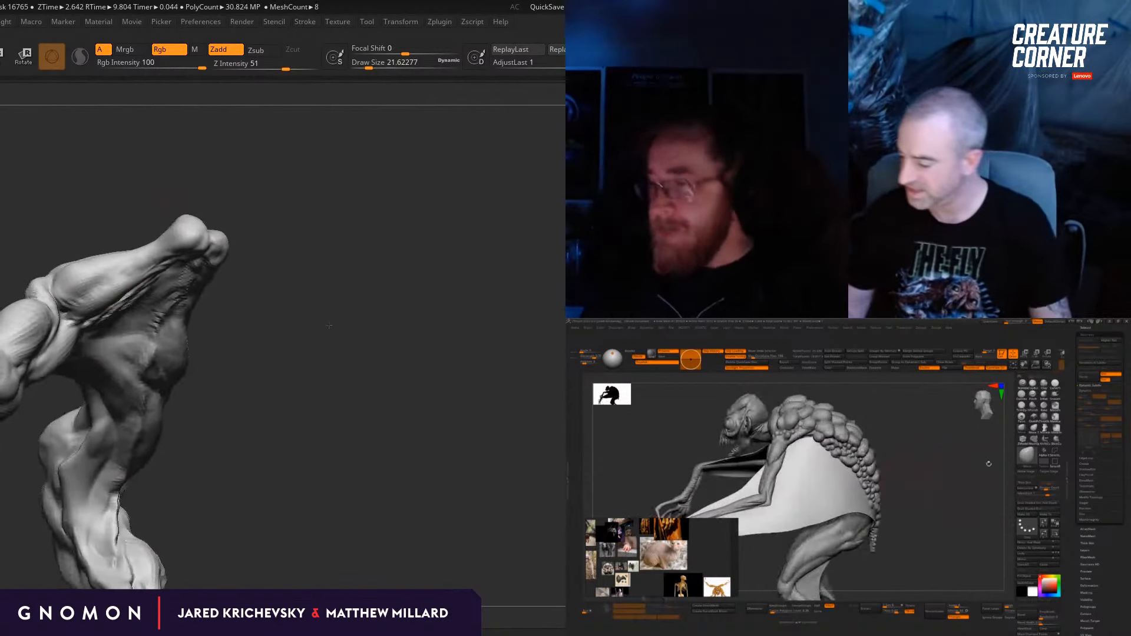
Step: Reshape the outer contour of the raised arm's elbow with the Move brush at a draw size of about 35
key(s)
drag(34, 282, 38, 282)
drag(947, 451, 943, 452)
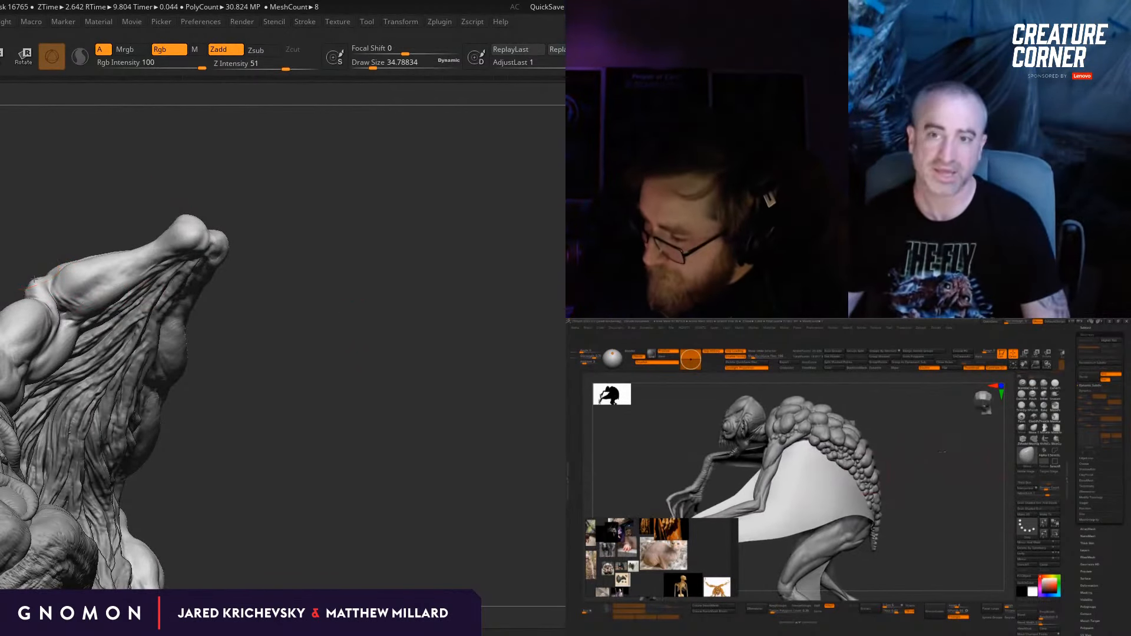
mouse_move(36, 268)
mouse_down()
mouse_move(36, 278)
mouse_move(47, 260)
mouse_up()
key(space)
key(space)
drag(938, 466, 942, 449)
drag(47, 259, 37, 265)
Step: Try pulling wrinkles into the side of the draped membrane with the ClothPull brush
drag(832, 498, 795, 514)
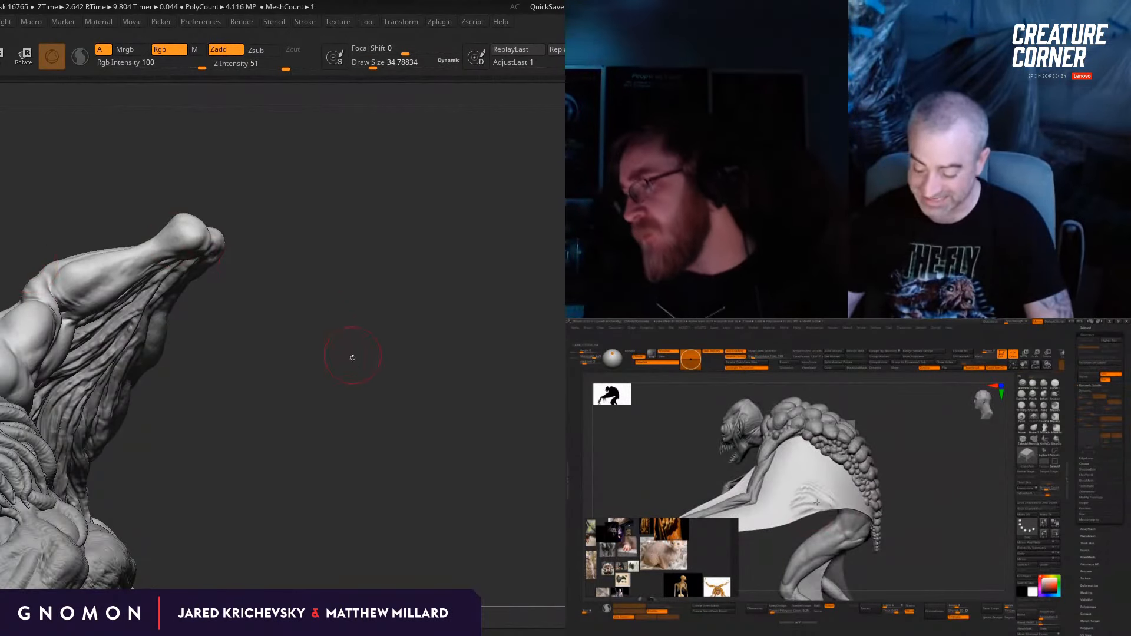
drag(351, 356, 351, 354)
drag(802, 507, 823, 489)
mouse_move(352, 354)
mouse_down()
mouse_move(330, 351)
mouse_move(353, 336)
mouse_up()
Step: Carve into the raised arm beside the elbow with the DamStandard brush at a draw size of about 35
key(b)
key(d)
key(s)
drag(937, 437, 985, 511)
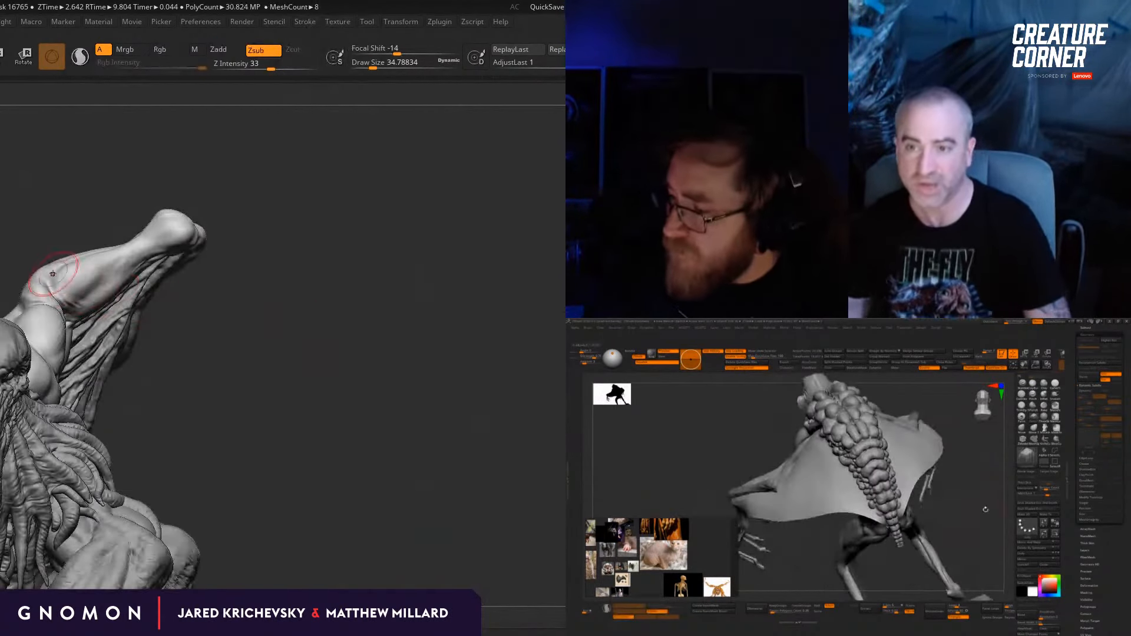
drag(46, 280, 80, 275)
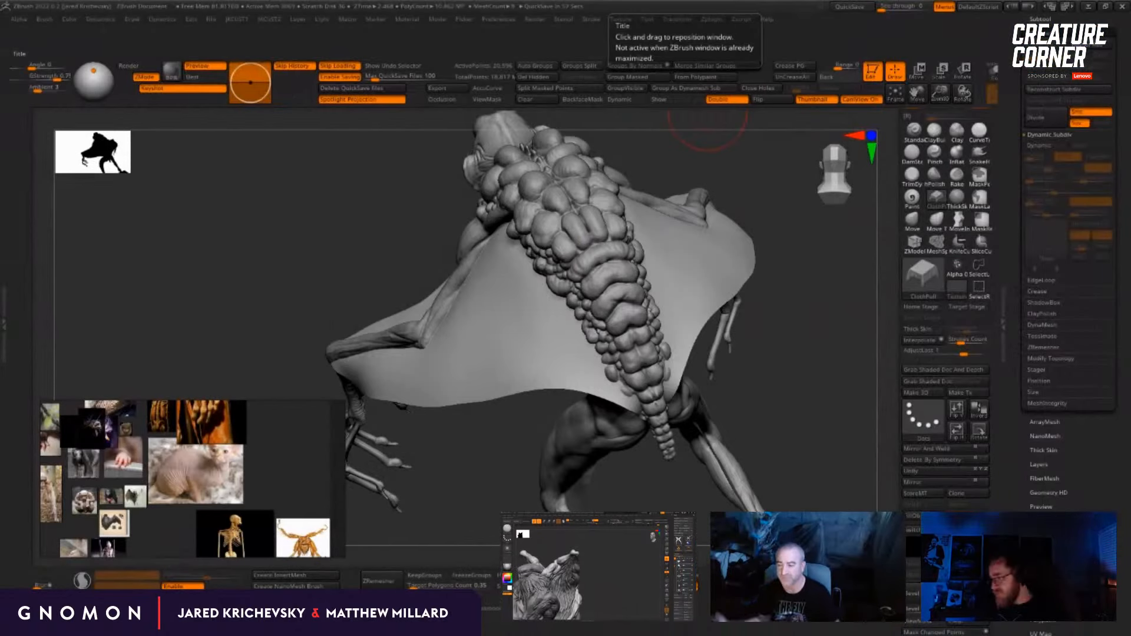
Step: Examine how the draped membrane attaches to the arms, back and hips of the hunched creature from several sides
drag(765, 448, 848, 407)
alt+drag(731, 407, 849, 377)
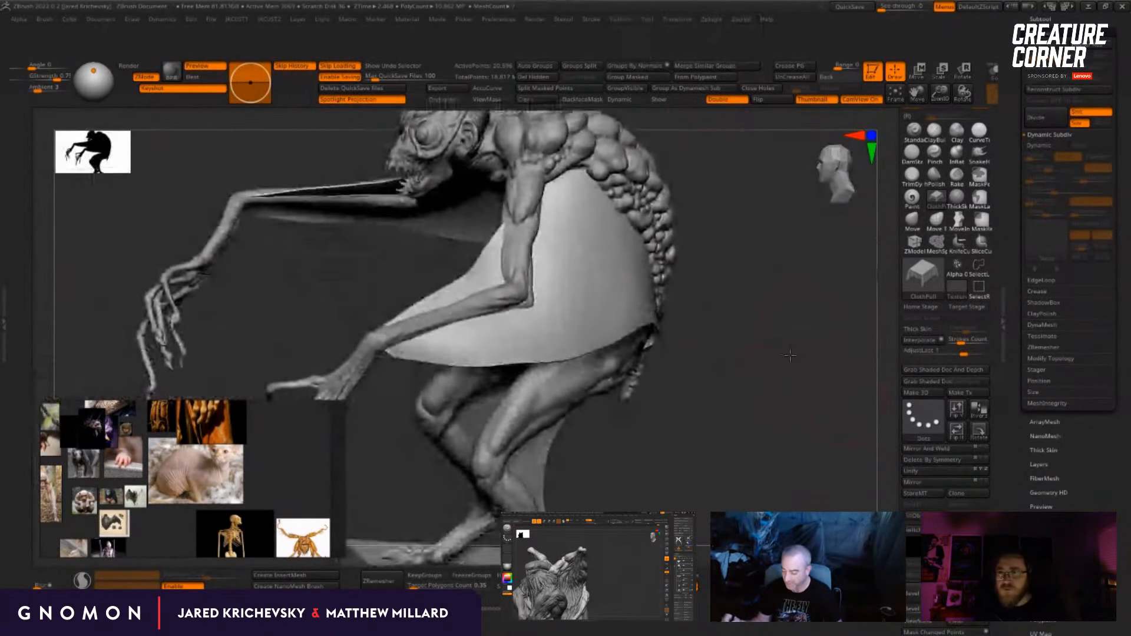
drag(710, 269, 680, 203)
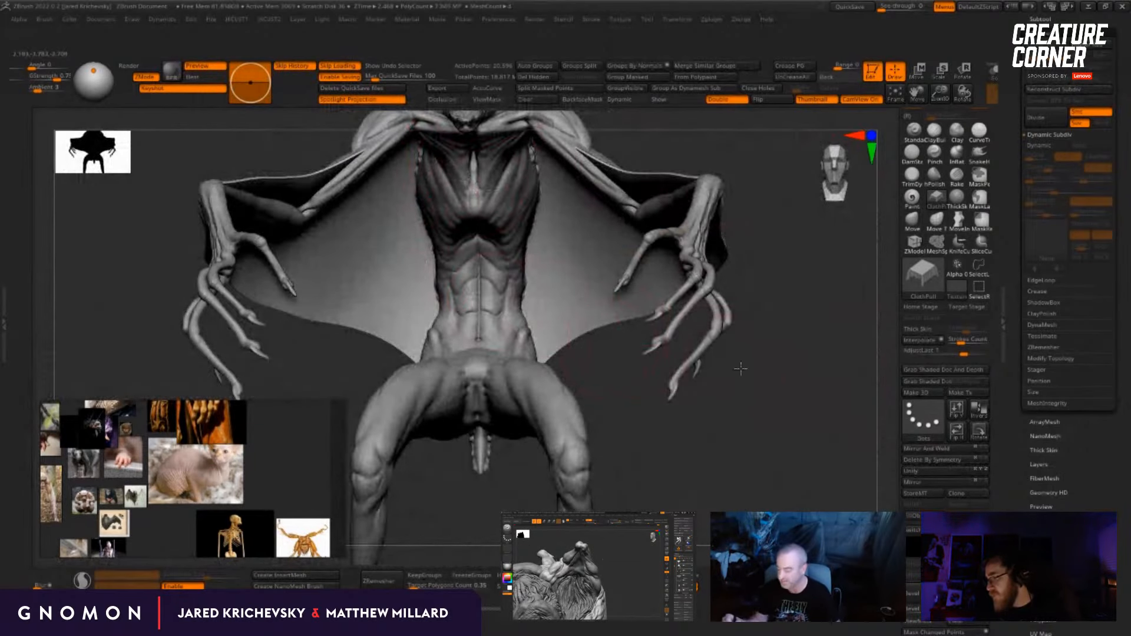
drag(741, 369, 527, 283)
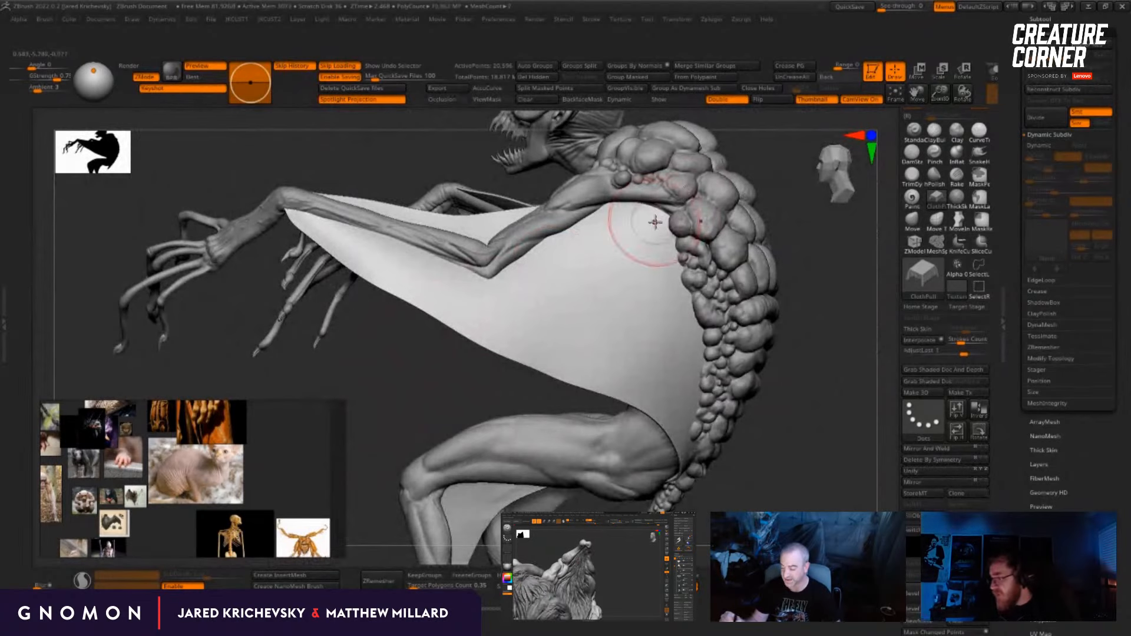
drag(841, 255, 752, 233)
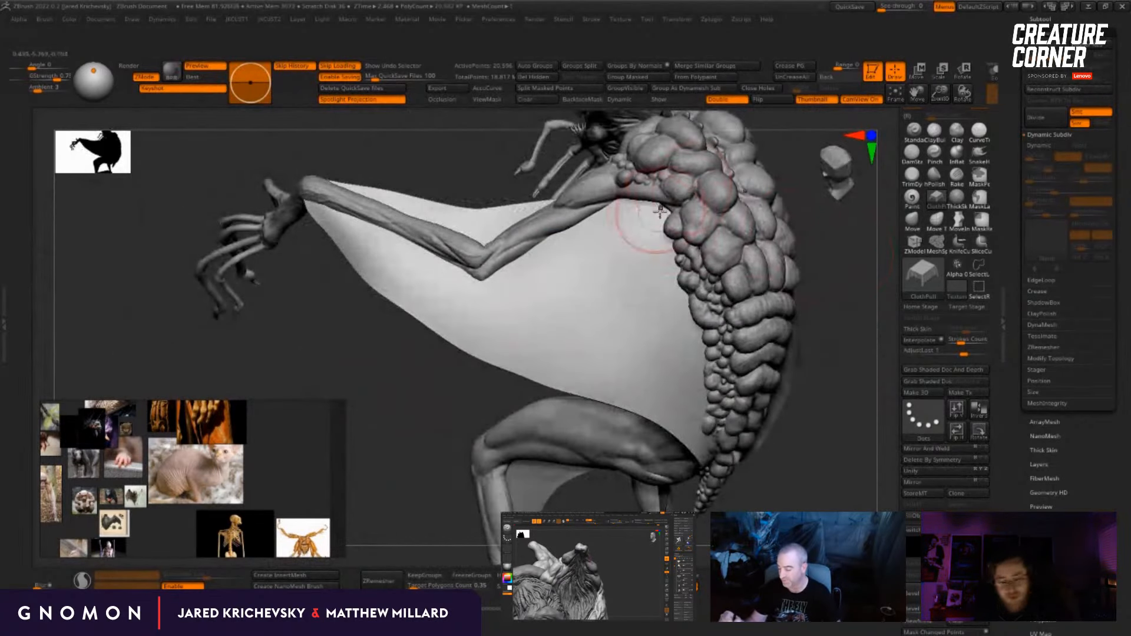
mouse_move(823, 306)
mouse_down()
mouse_move(849, 371)
mouse_move(876, 385)
mouse_move(763, 346)
mouse_move(728, 359)
mouse_up()
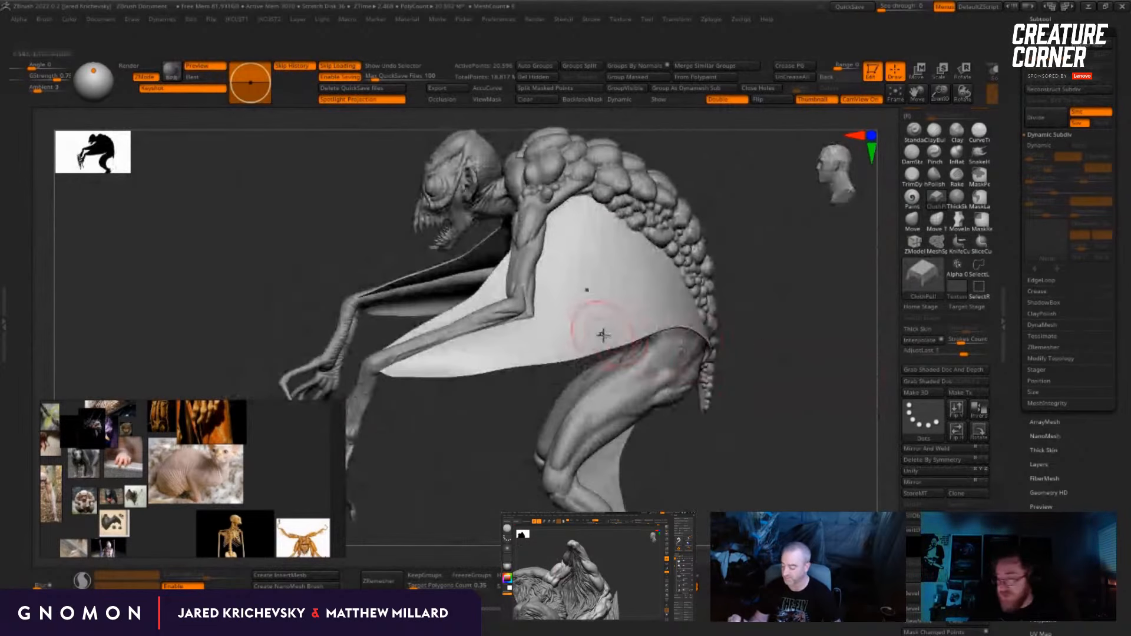
drag(844, 353, 826, 405)
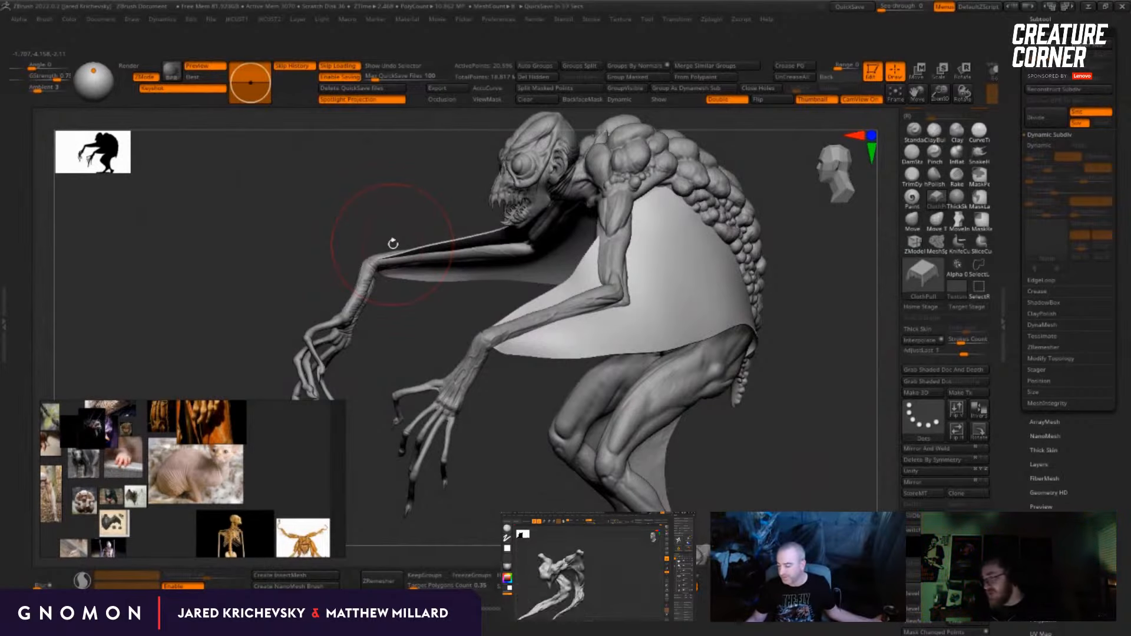
Step: Pull the first folds into the membrane behind the shoulder and upper arm with the ClothPull brush
mouse_move(811, 346)
mouse_down()
mouse_move(876, 354)
mouse_move(859, 308)
mouse_move(720, 212)
mouse_move(677, 242)
mouse_move(626, 255)
mouse_up()
drag(714, 228, 689, 233)
drag(598, 240, 610, 253)
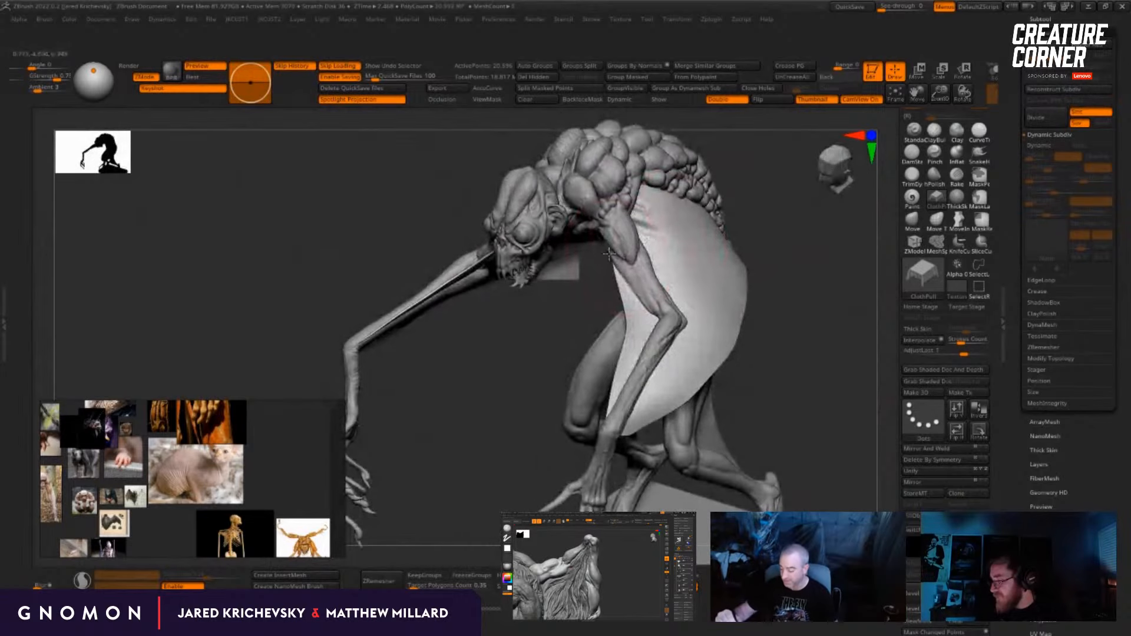
drag(802, 228, 793, 230)
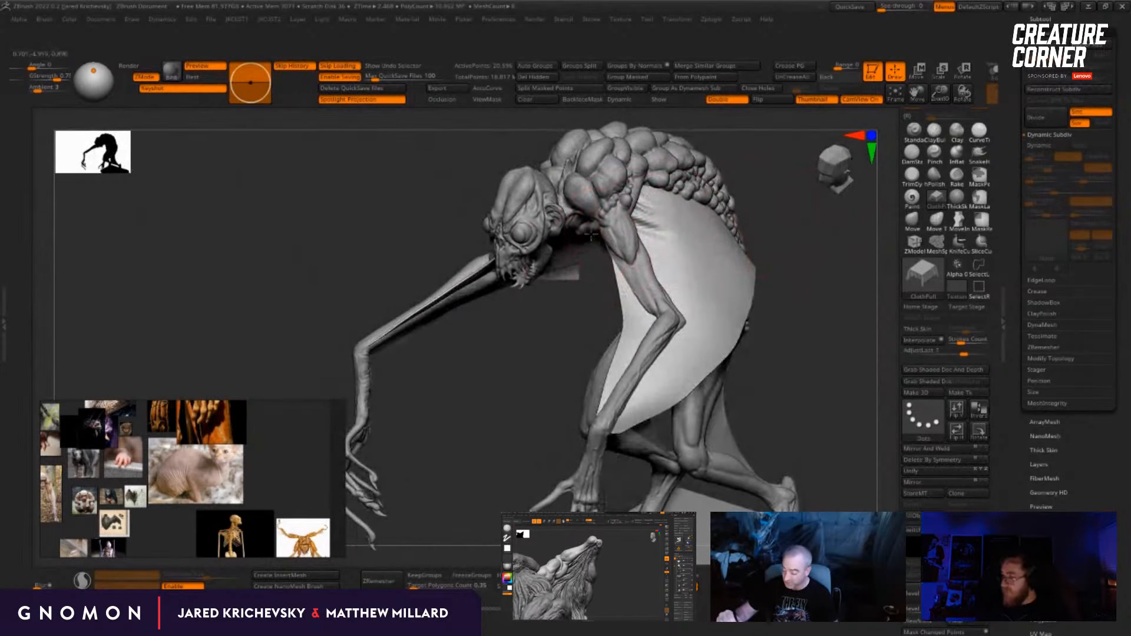
drag(551, 355, 564, 357)
Step: Pull wrinkles into the membrane's upper flank along the bumpy back towards the hip with the ClothPull brush
drag(471, 354, 556, 199)
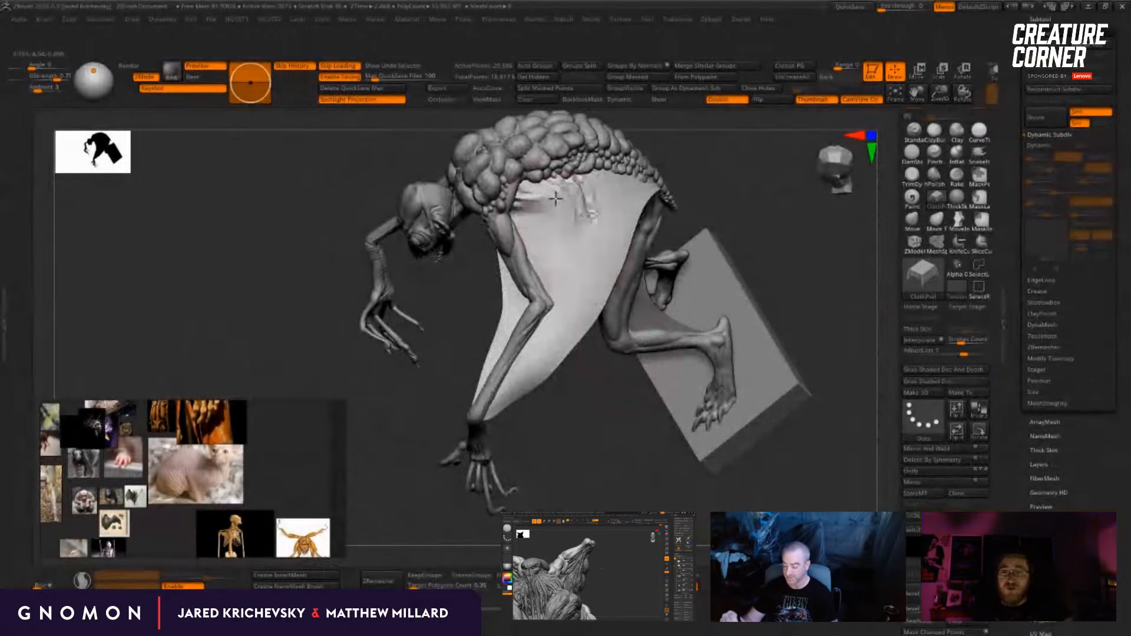
drag(725, 144, 634, 189)
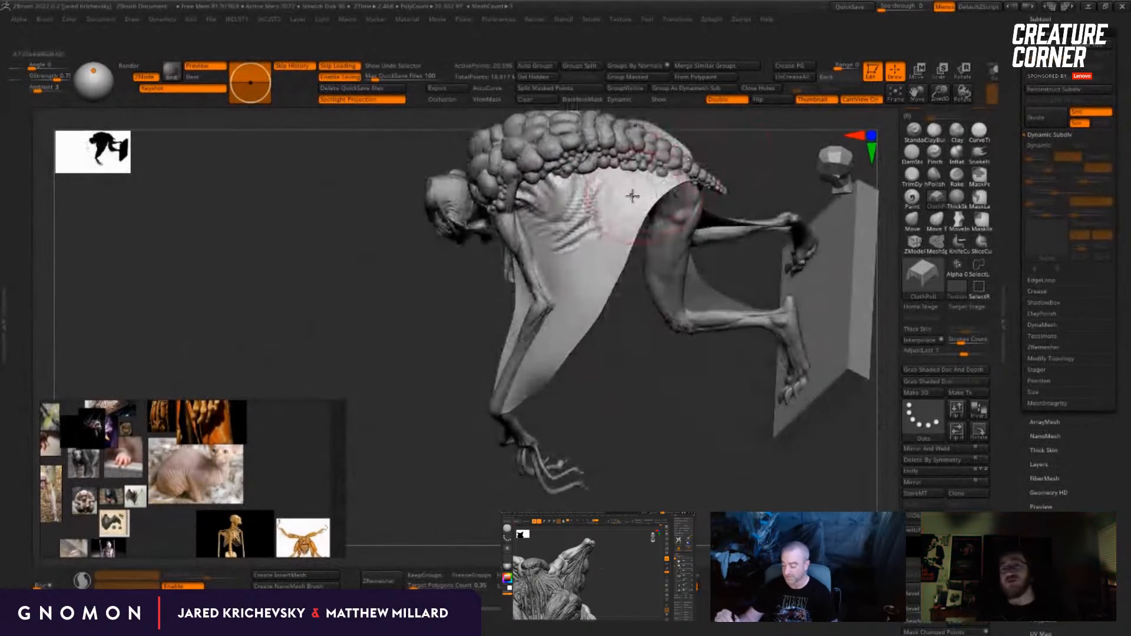
drag(624, 330, 603, 231)
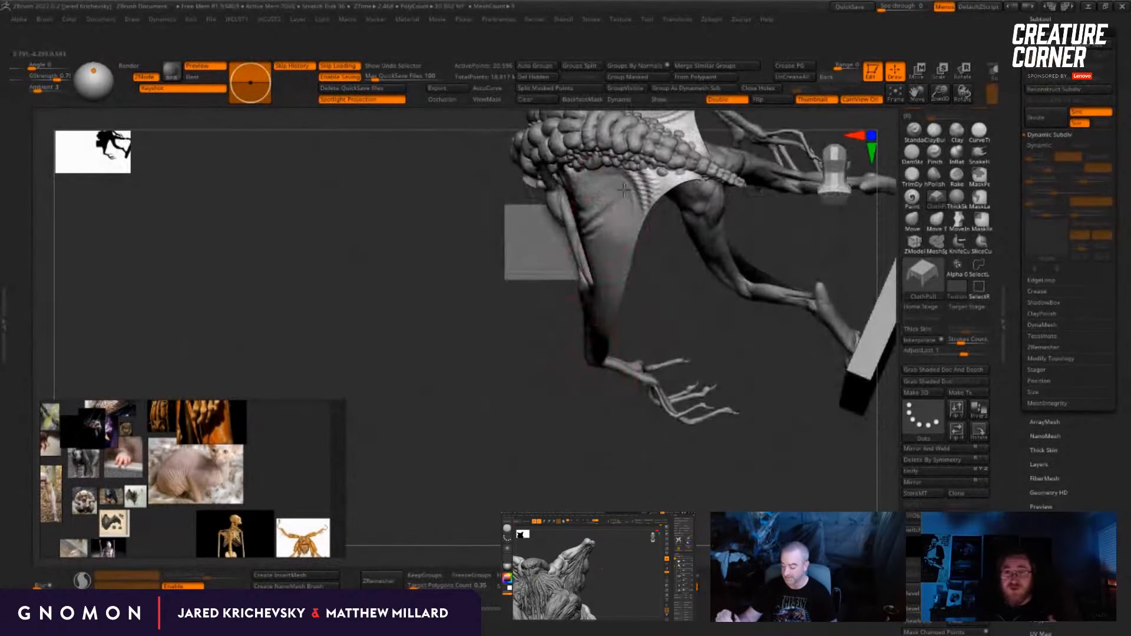
drag(661, 180, 623, 194)
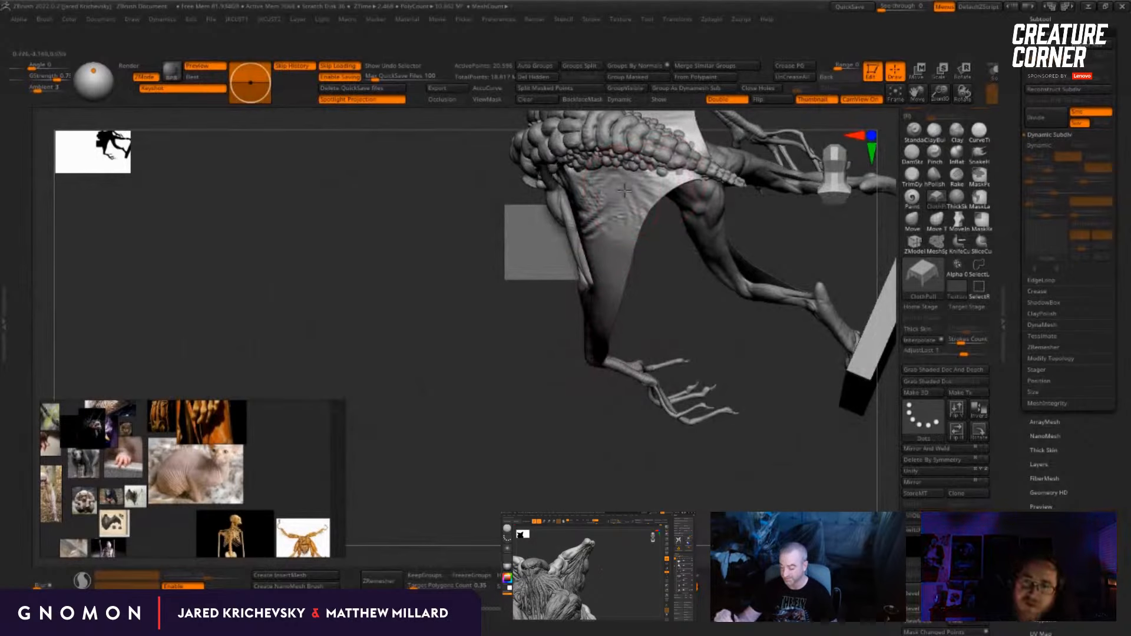
Step: Extend the folds across the membrane's flank behind the elbow and reselect the membrane after switching to the body subtool
mouse_move(664, 305)
mouse_down()
mouse_move(715, 220)
mouse_move(610, 255)
mouse_move(618, 268)
mouse_move(716, 235)
mouse_move(522, 252)
mouse_up()
alt+click(496, 202)
ctrl+click(713, 229)
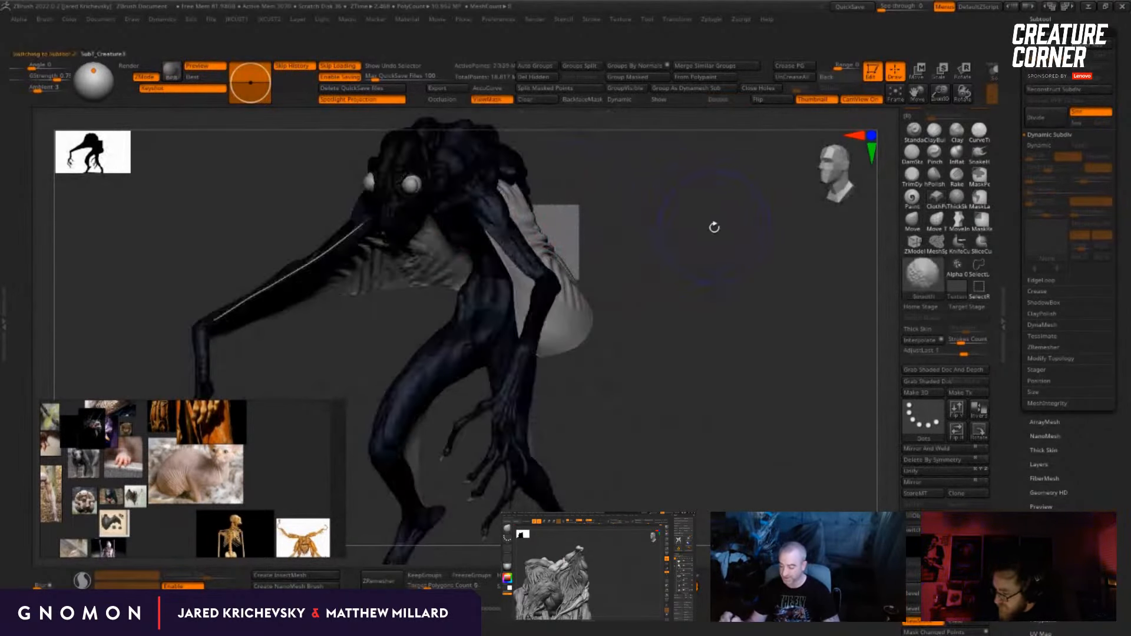
ctrl+click(718, 225)
drag(727, 222, 581, 310)
alt+click(579, 309)
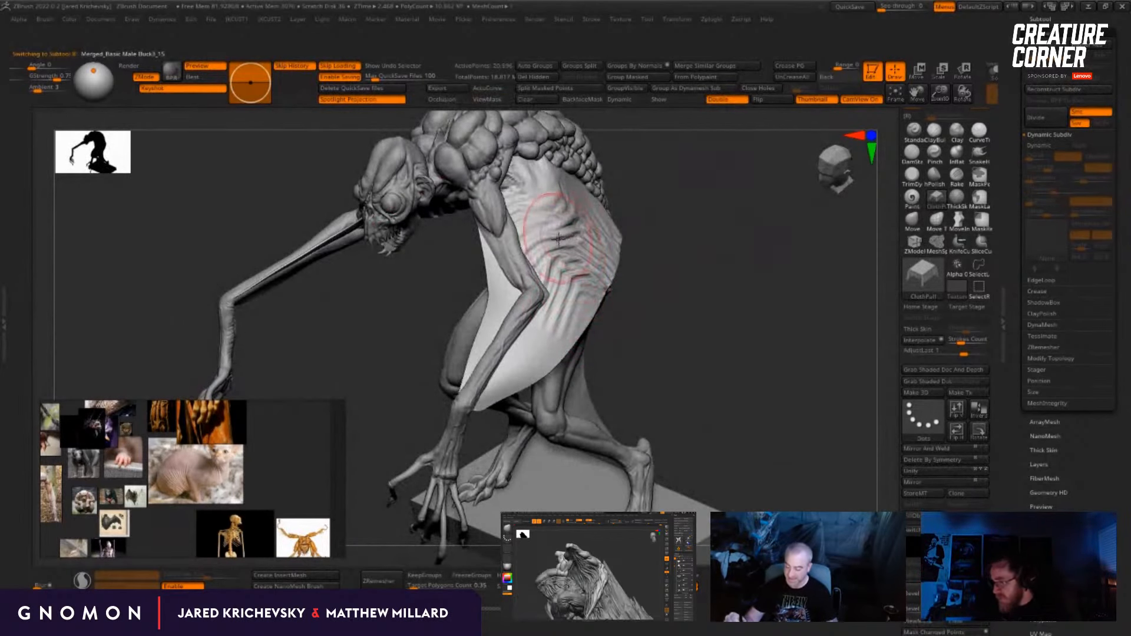
Step: Add finer creases to the membrane's upper side between the shoulder and hip with the ClothPull brush
mouse_move(697, 164)
mouse_down()
mouse_move(598, 210)
mouse_move(610, 185)
mouse_move(637, 181)
mouse_up()
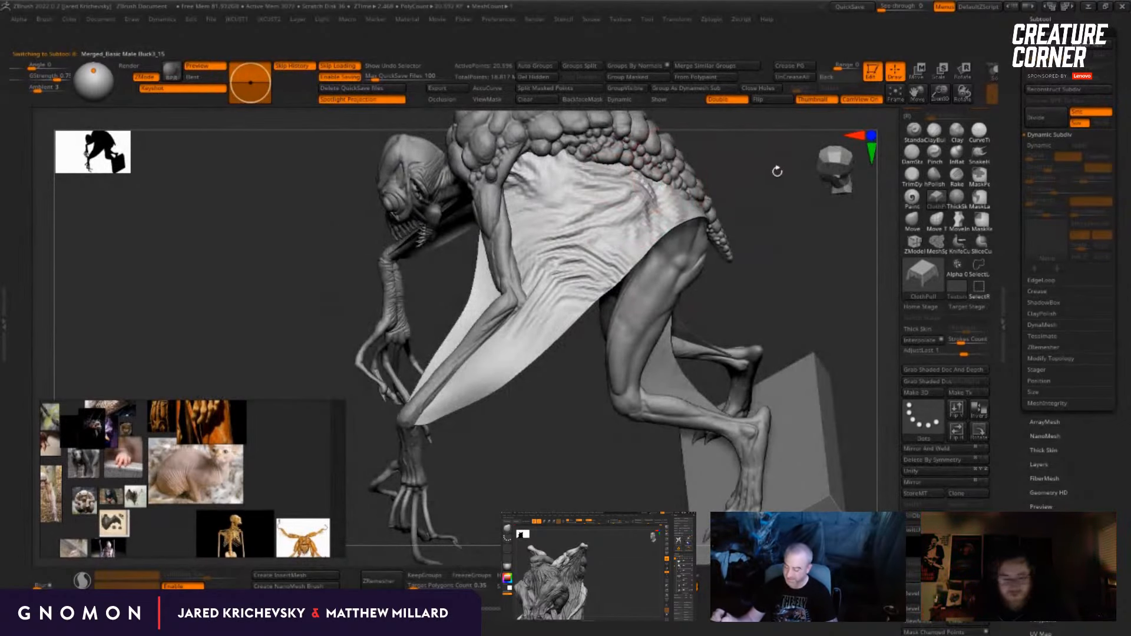
drag(776, 170, 768, 170)
mouse_move(597, 197)
shift+mouse_down()
mouse_move(630, 231)
mouse_move(623, 242)
mouse_move(579, 193)
shift+mouse_up()
drag(728, 217, 700, 227)
Step: Resize the ClothPull brush and pull folds into the lower membrane along the forearm down to the wrist
key(s)
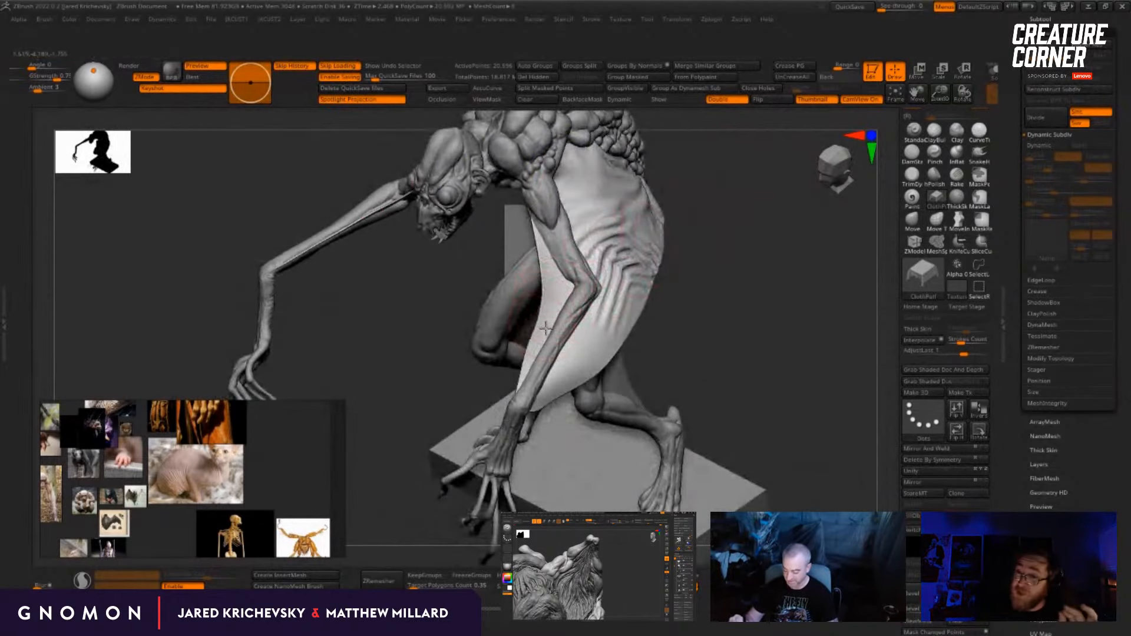
drag(547, 328, 538, 357)
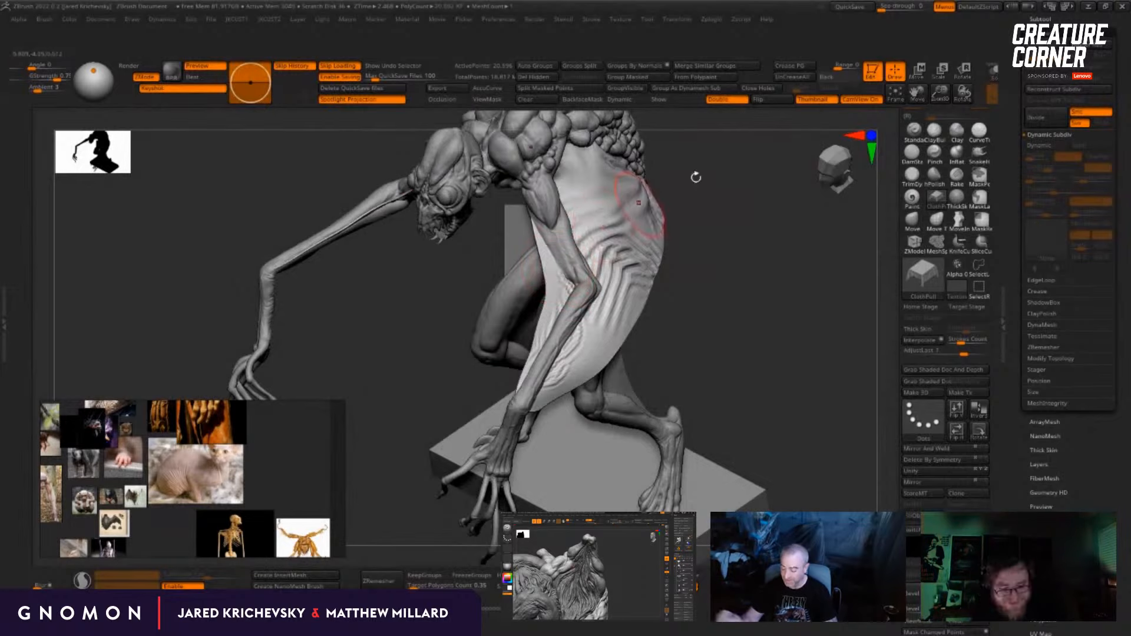
drag(696, 177, 633, 219)
drag(453, 406, 511, 388)
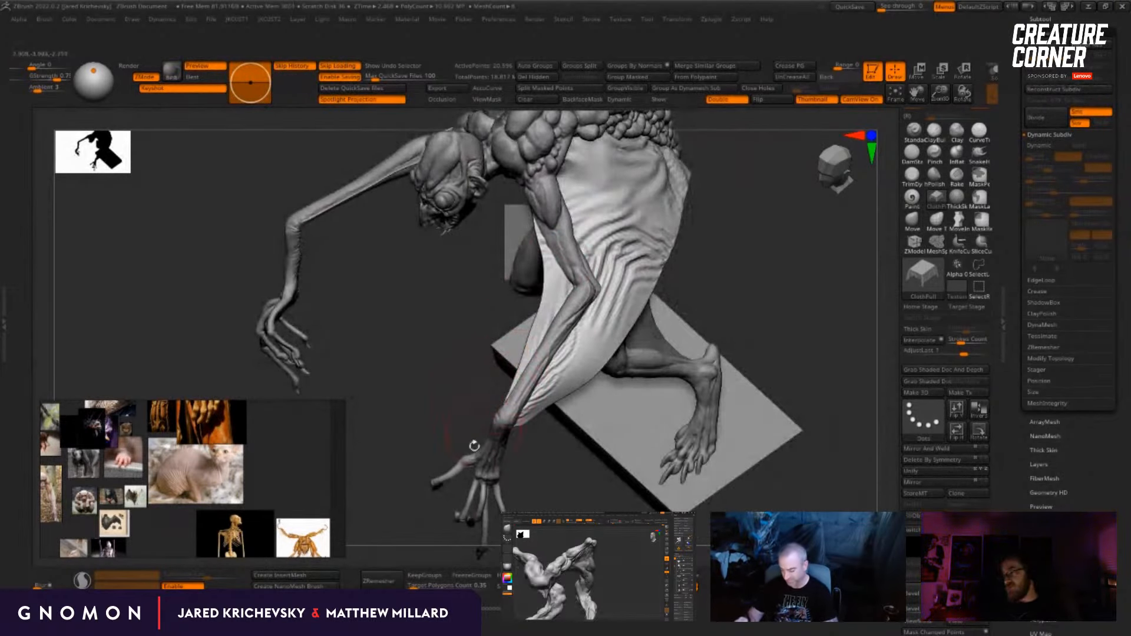
drag(473, 447, 407, 452)
Step: Resize the ClothPull brush and strengthen the folds between the elbow and the membrane's free edge
key(s)
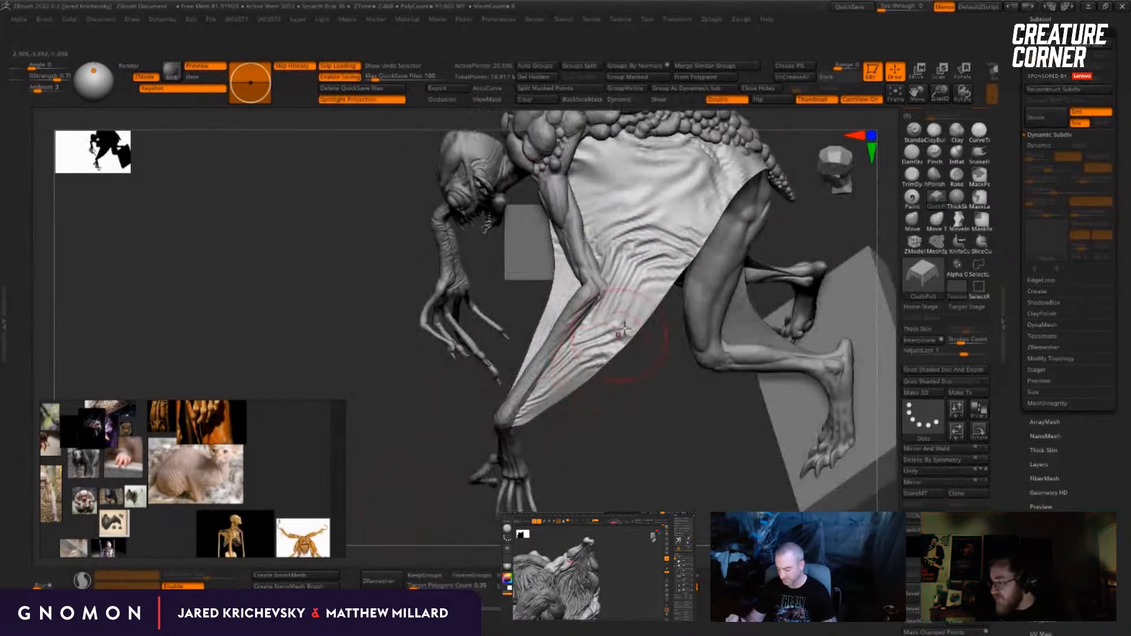
drag(652, 288, 665, 281)
drag(669, 272, 689, 211)
drag(666, 383, 651, 455)
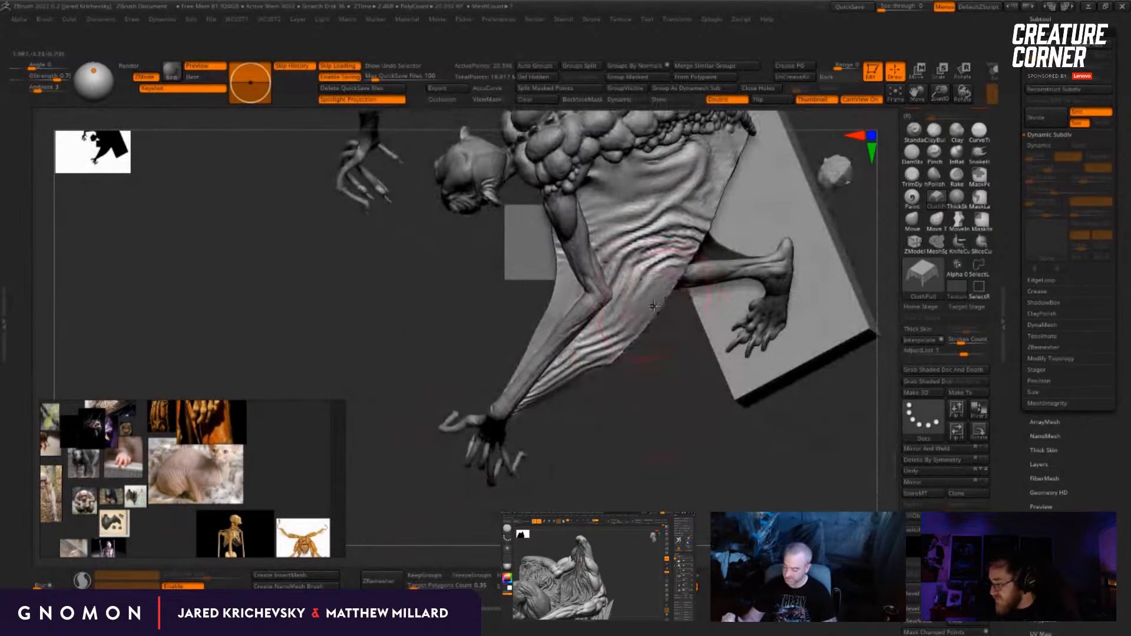
Step: Pull the folds behind the elbow with the ClothPull brush and smooth the membrane's rear flank beside the spine bumps
mouse_move(648, 303)
mouse_down()
mouse_move(666, 268)
mouse_move(665, 294)
mouse_up()
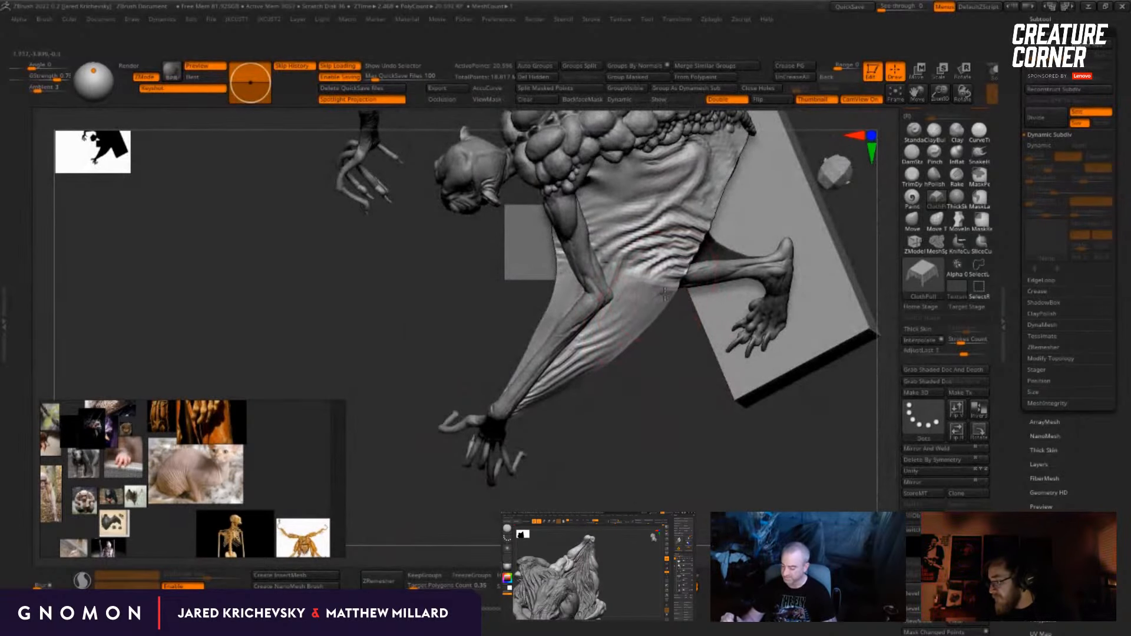
drag(661, 361, 595, 352)
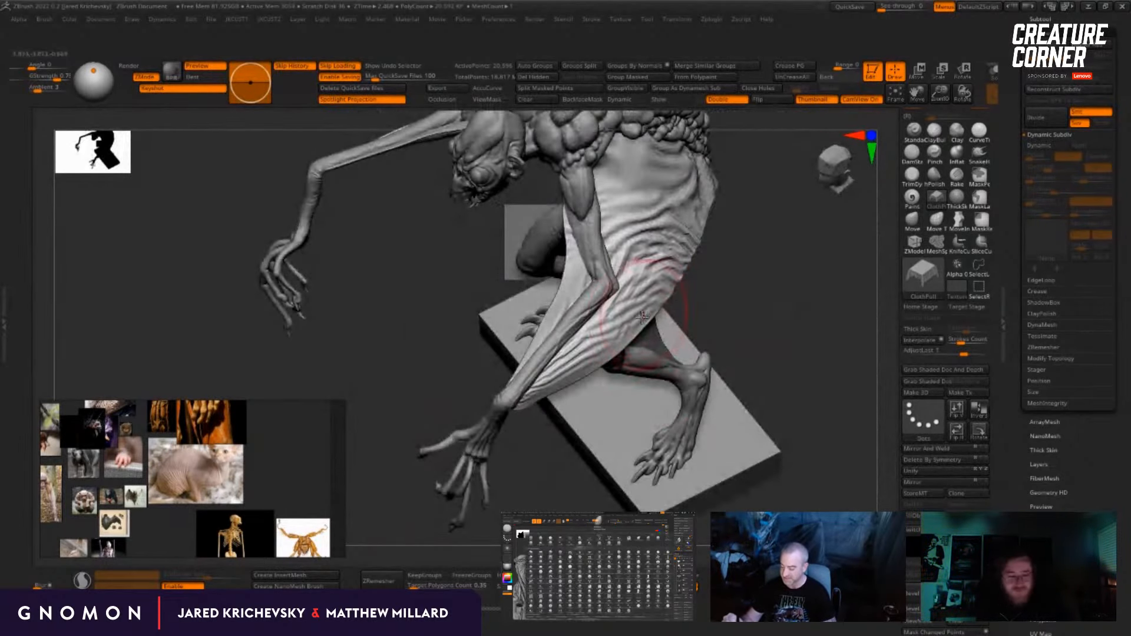
drag(743, 251, 750, 241)
shift+drag(734, 283, 581, 361)
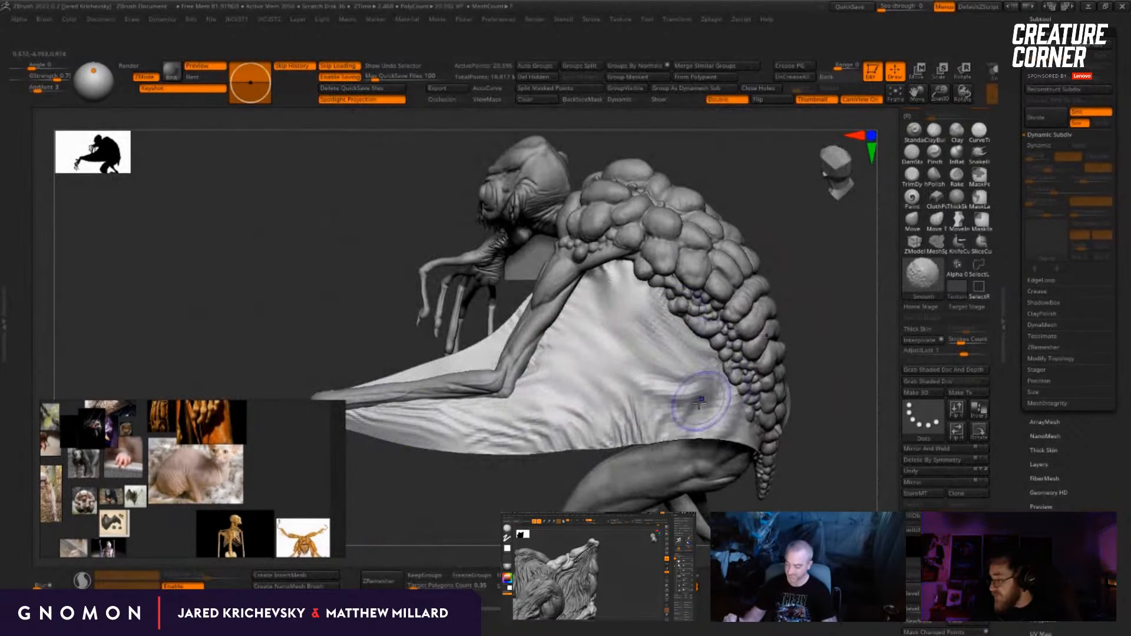
drag(541, 474, 500, 485)
Step: Pull slanting folds into the membrane's upper flank below the shoulder and beside the spine bumps with the ClothPull brush
drag(647, 345, 634, 320)
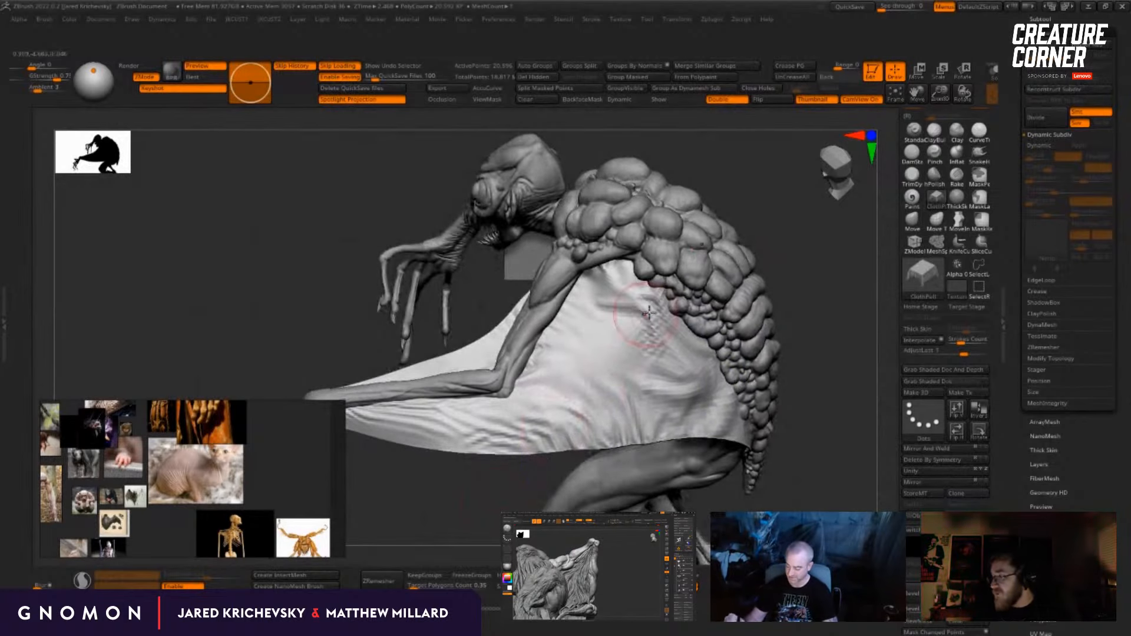
drag(846, 292, 784, 284)
drag(659, 343, 661, 356)
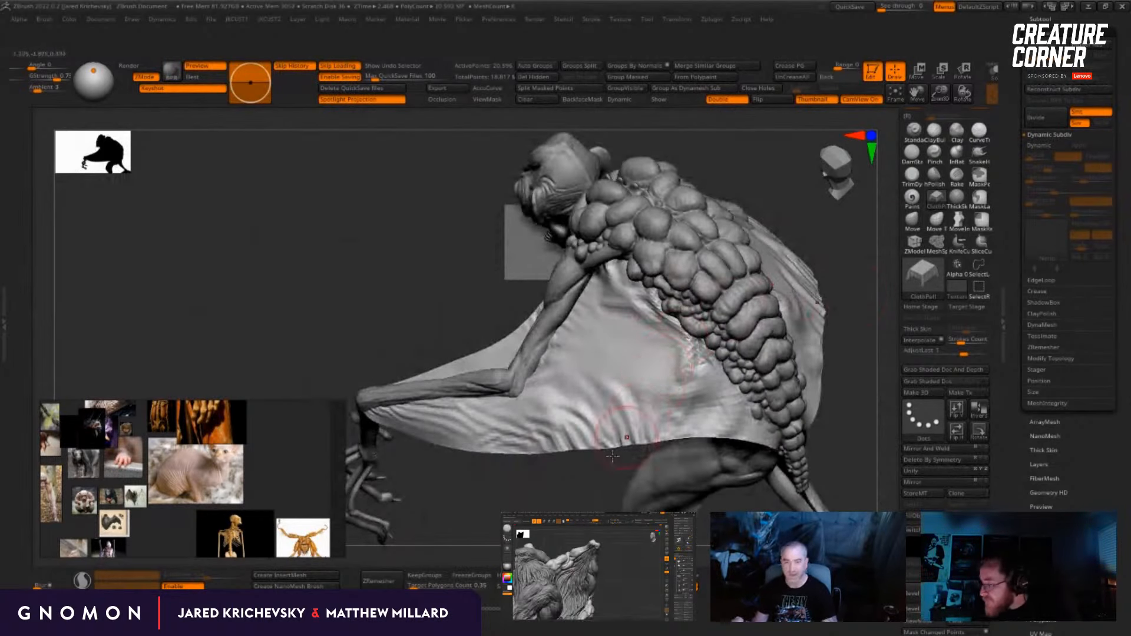
mouse_move(613, 457)
mouse_down()
mouse_move(632, 347)
mouse_move(661, 352)
mouse_move(634, 345)
mouse_up()
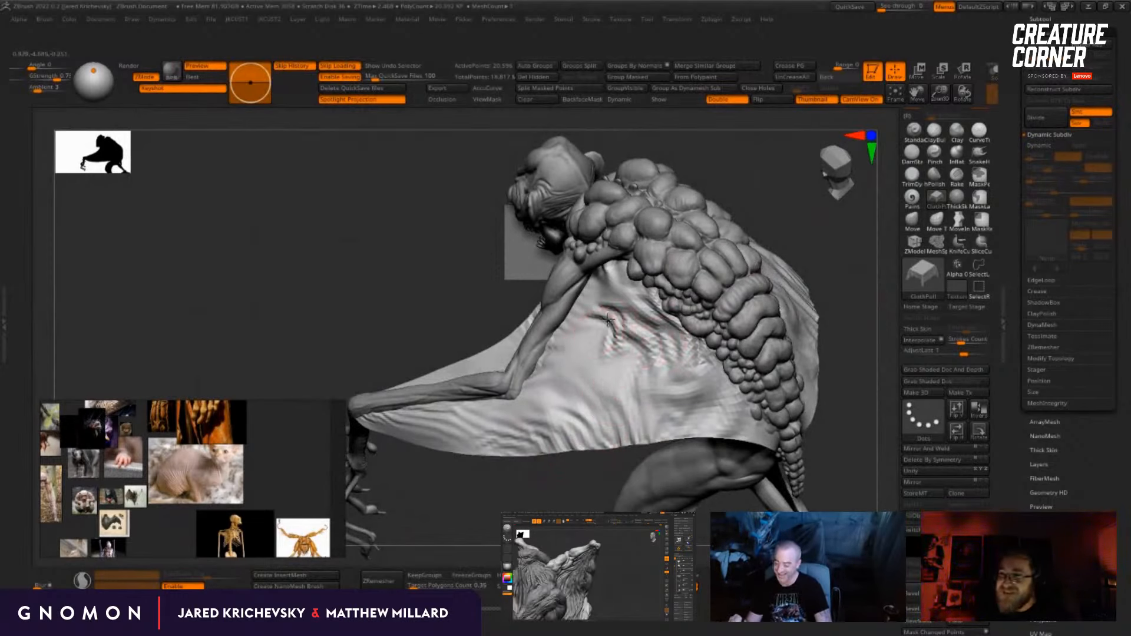
drag(607, 472, 571, 494)
mouse_move(619, 371)
shift+mouse_down()
mouse_move(641, 333)
mouse_move(655, 349)
shift+mouse_up()
Step: Check the membrane's underside from the front and pull deeper wrinkles into the flank above its free edge
mouse_move(594, 508)
mouse_down()
mouse_move(597, 484)
mouse_move(824, 336)
mouse_up()
mouse_move(831, 394)
mouse_down()
mouse_move(918, 341)
mouse_move(780, 442)
mouse_move(701, 451)
mouse_move(722, 421)
mouse_move(695, 422)
mouse_up()
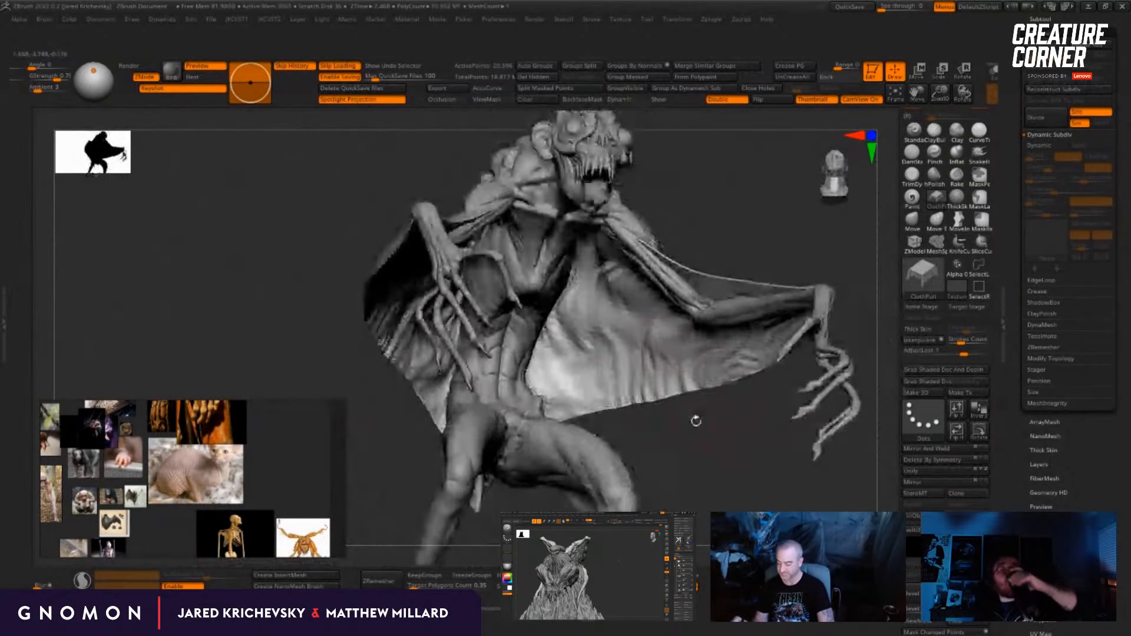
drag(640, 454, 660, 469)
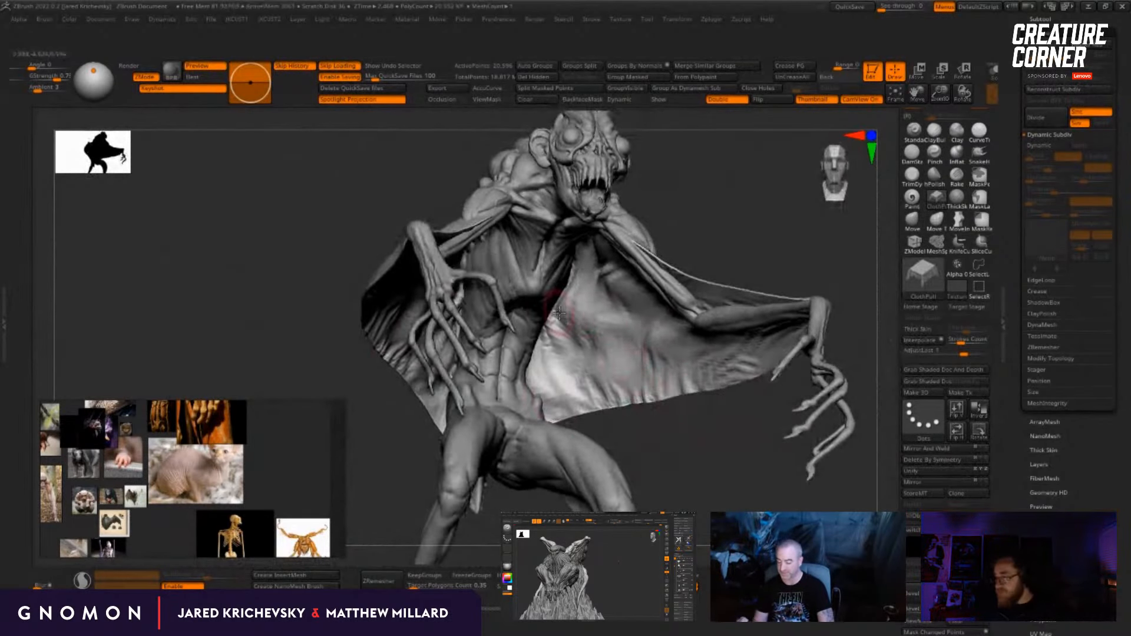
drag(772, 436, 595, 427)
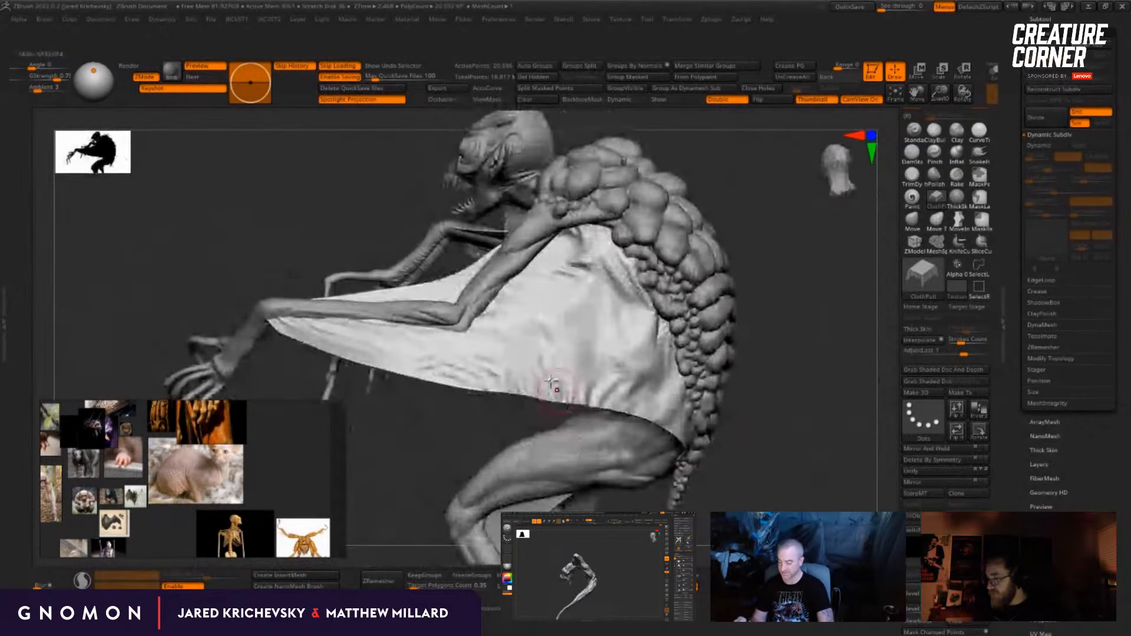
drag(569, 362, 584, 343)
drag(749, 305, 607, 330)
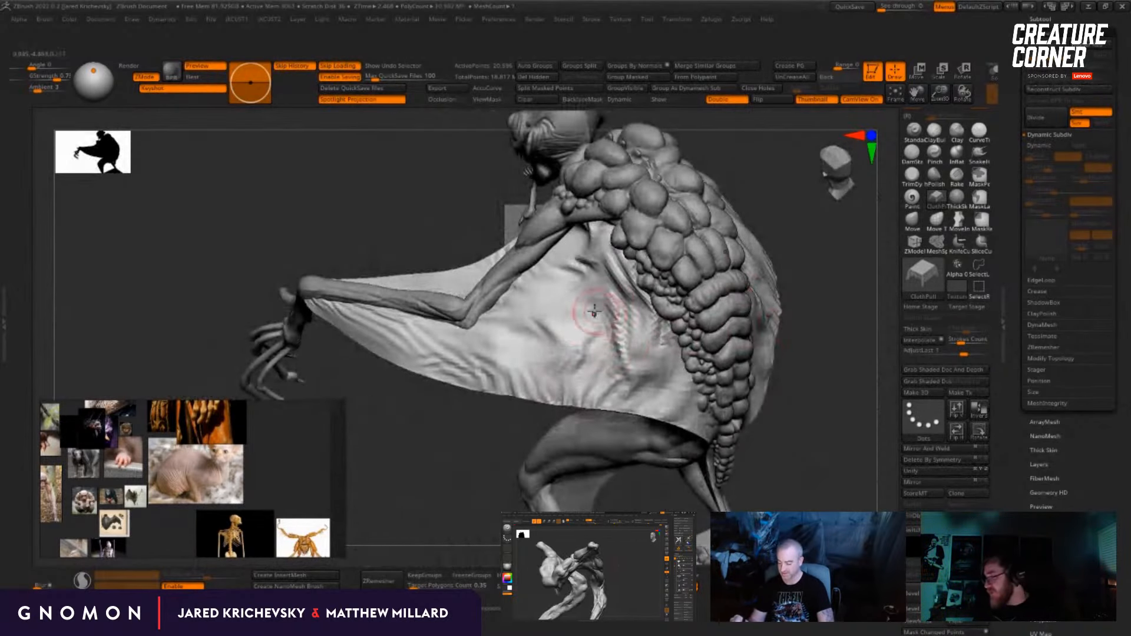
drag(418, 450, 472, 442)
drag(563, 365, 540, 351)
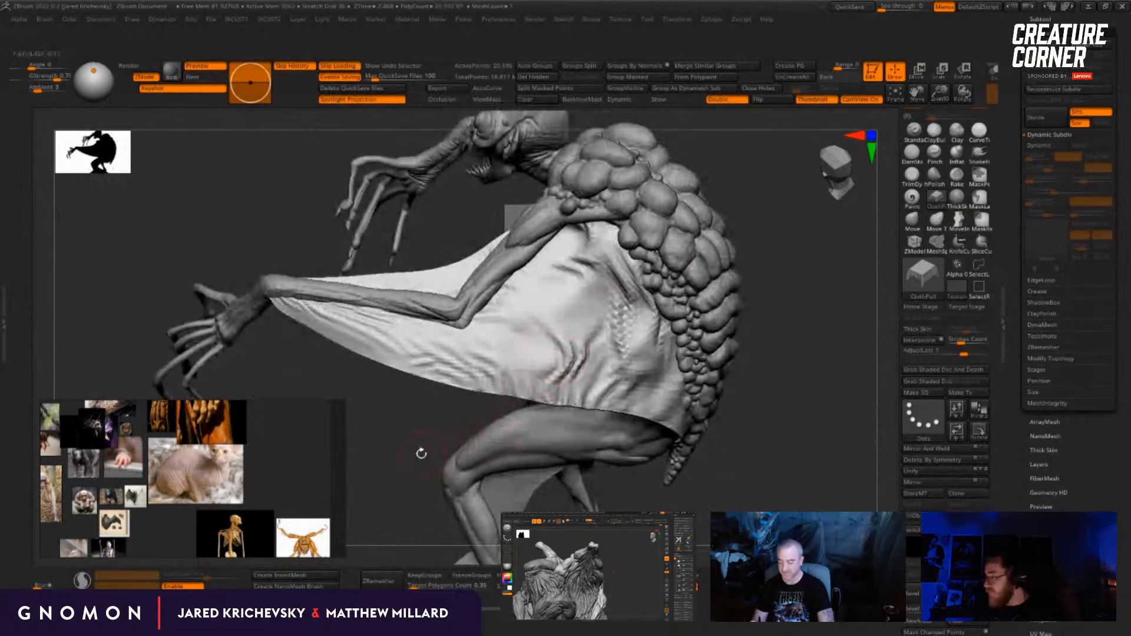
Step: Pull one more fold into the membrane's lower middle and smooth the area from there up toward the shoulder
drag(422, 455, 372, 472)
mouse_move(521, 367)
mouse_down()
mouse_move(540, 335)
mouse_move(520, 321)
mouse_move(533, 311)
mouse_move(549, 305)
mouse_move(591, 335)
mouse_move(568, 324)
mouse_move(570, 343)
mouse_up()
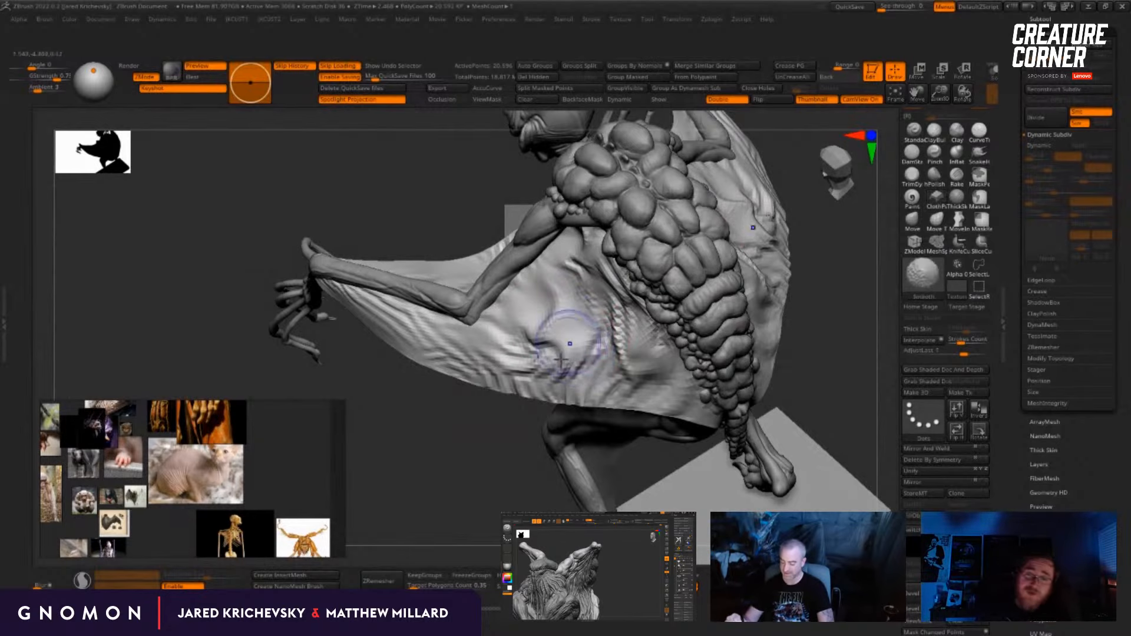
mouse_move(570, 343)
right_down()
mouse_move(552, 324)
mouse_move(581, 286)
right_up()
drag(581, 285, 605, 236)
Step: Pull folds into the membrane's rear lower corner, between the spine bumps and the free edge above the thigh
drag(808, 240, 707, 256)
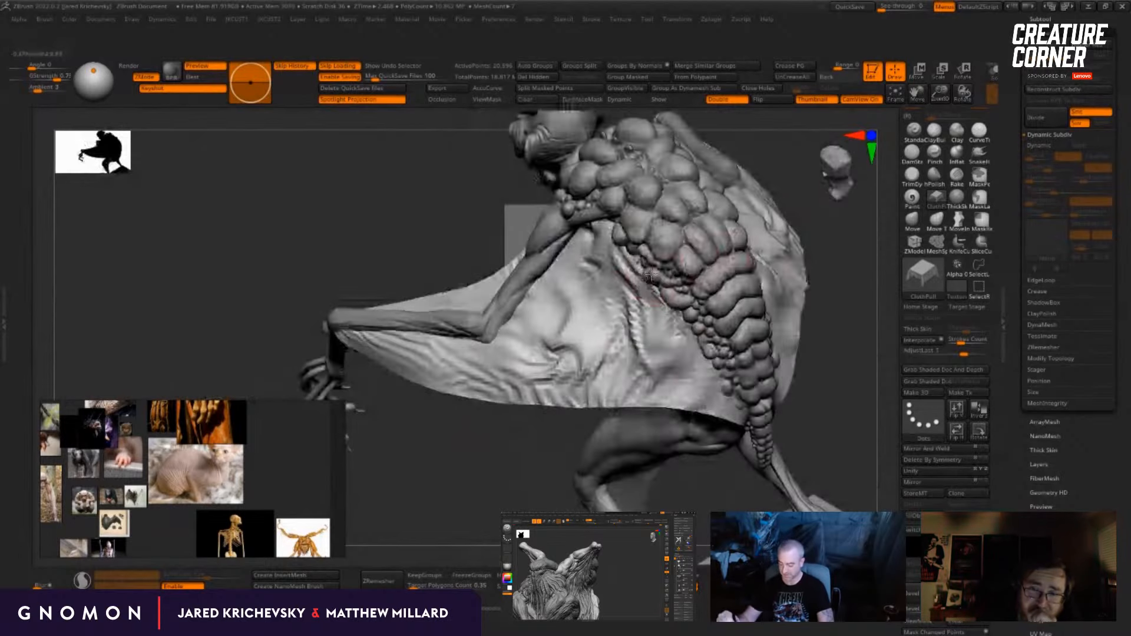
right_drag(723, 387, 687, 397)
drag(715, 405, 758, 409)
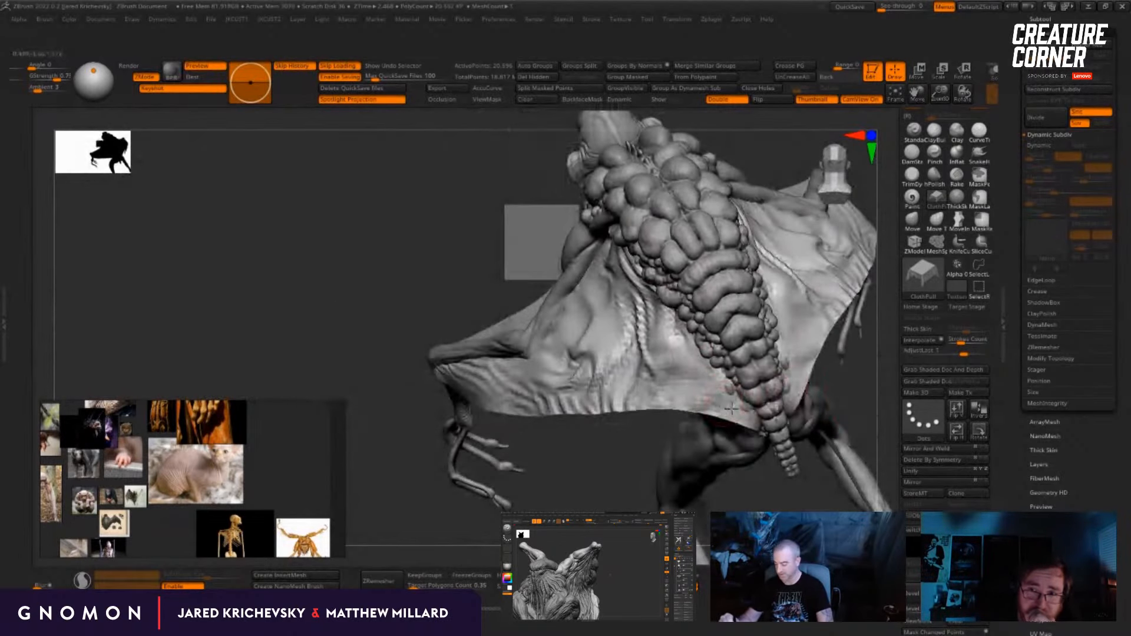
mouse_move(643, 481)
mouse_down()
mouse_move(736, 456)
mouse_move(679, 283)
mouse_move(555, 201)
mouse_move(660, 297)
mouse_move(743, 425)
mouse_up()
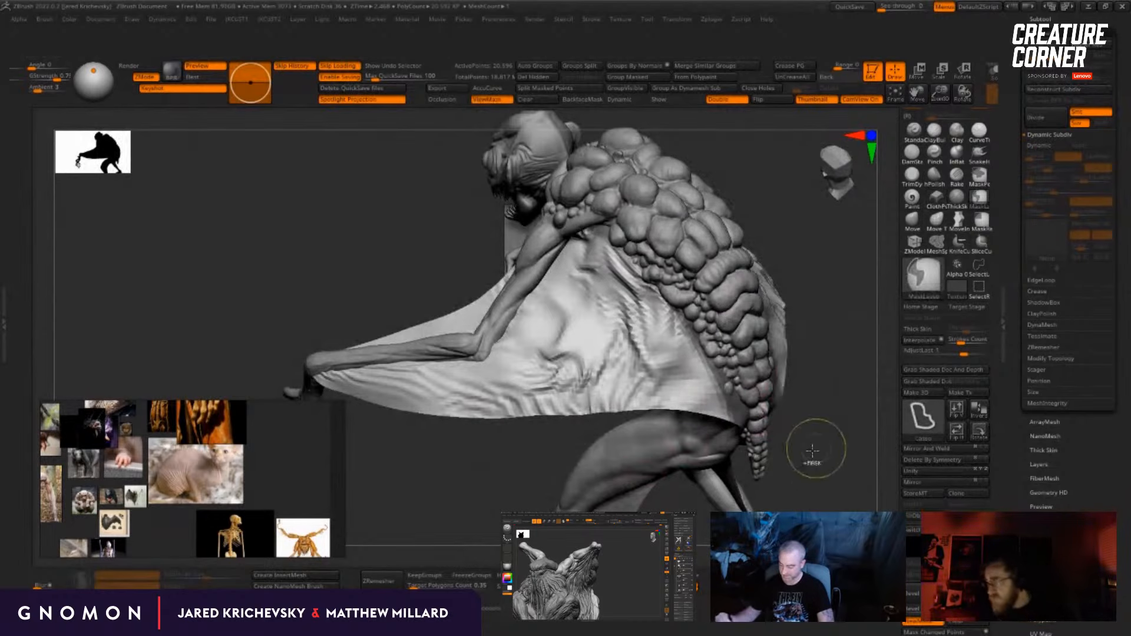
Step: Mask along the upper arm with MaskLasso, resize the ClothPull brush and pull folds across the flank behind the elbow
drag(813, 454, 831, 451)
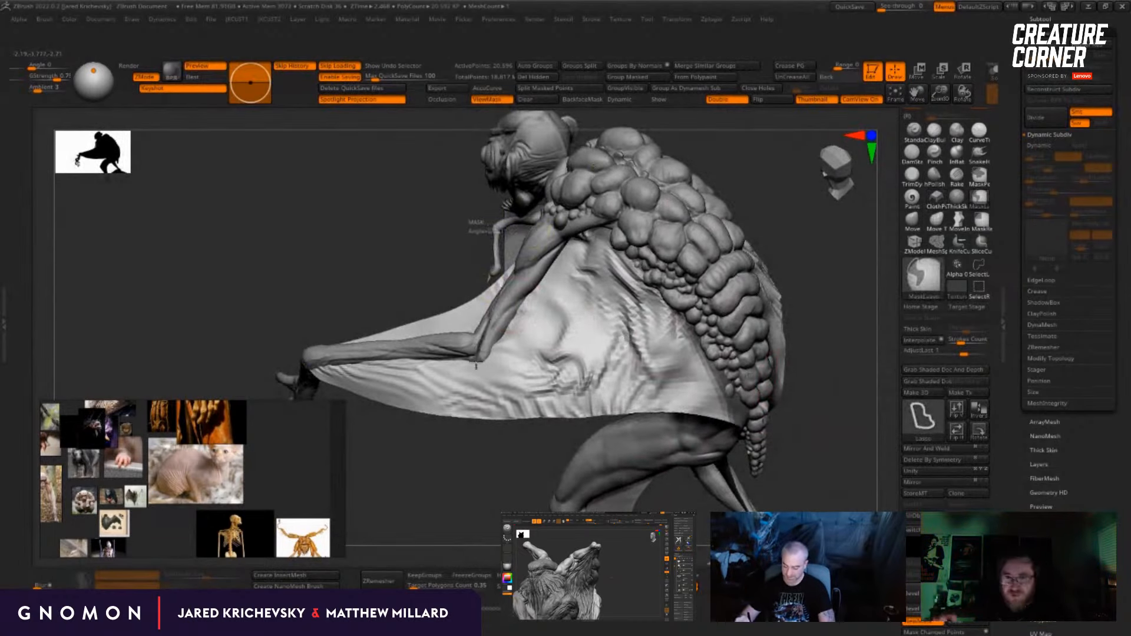
mouse_move(476, 366)
ctrl+mouse_down()
mouse_move(541, 309)
mouse_move(592, 221)
mouse_move(580, 203)
ctrl+mouse_up()
drag(472, 472, 501, 467)
key(s)
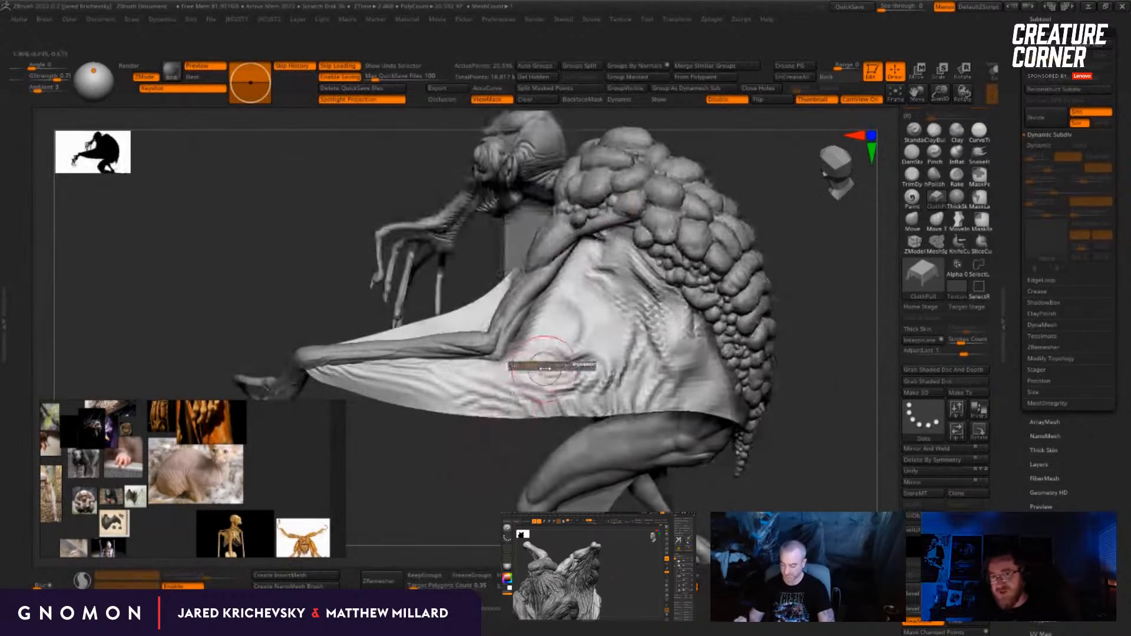
mouse_move(545, 369)
mouse_down()
mouse_move(580, 369)
mouse_move(591, 333)
mouse_up()
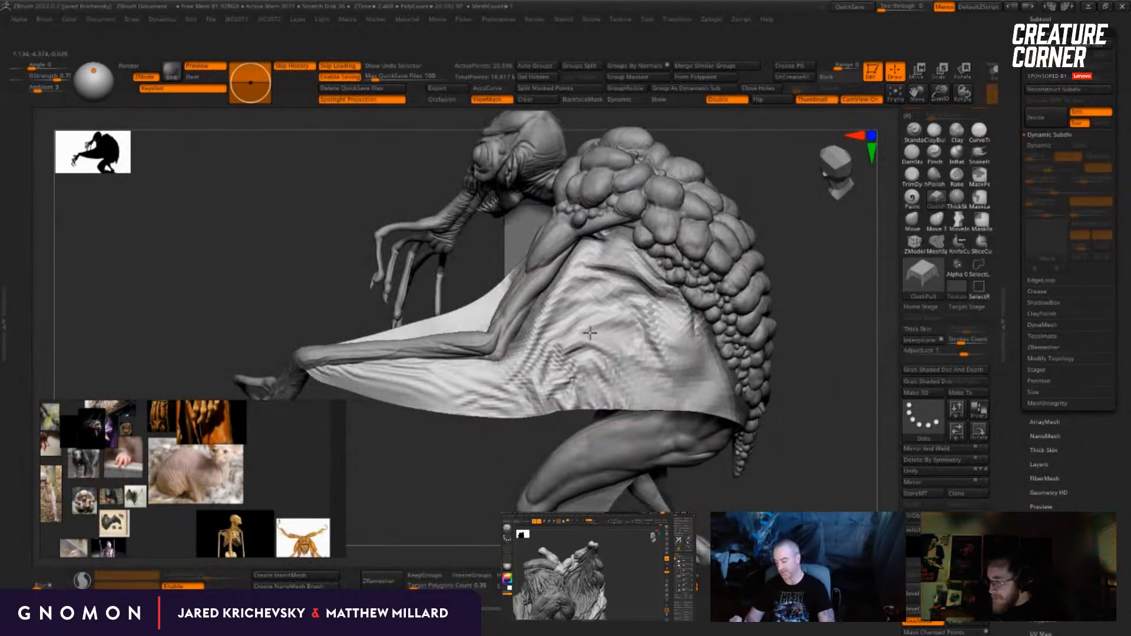
Step: Pull broad curved folds through the middle of the membrane, between the elbow and the spine bumps
drag(793, 252, 589, 392)
drag(596, 465, 554, 477)
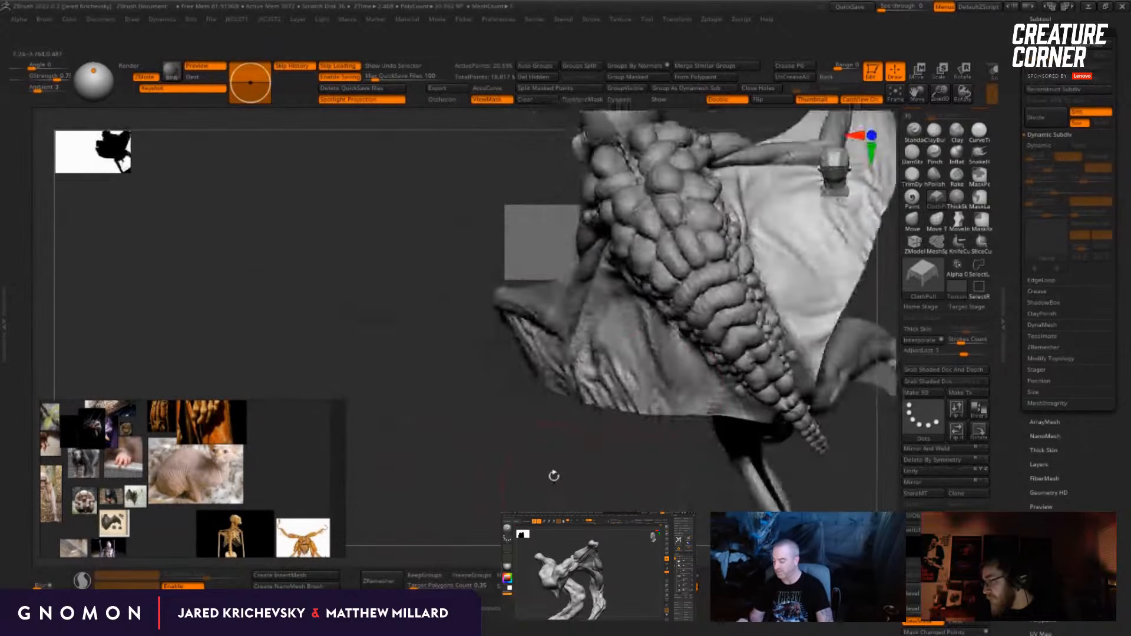
drag(662, 380, 678, 362)
drag(619, 467, 660, 457)
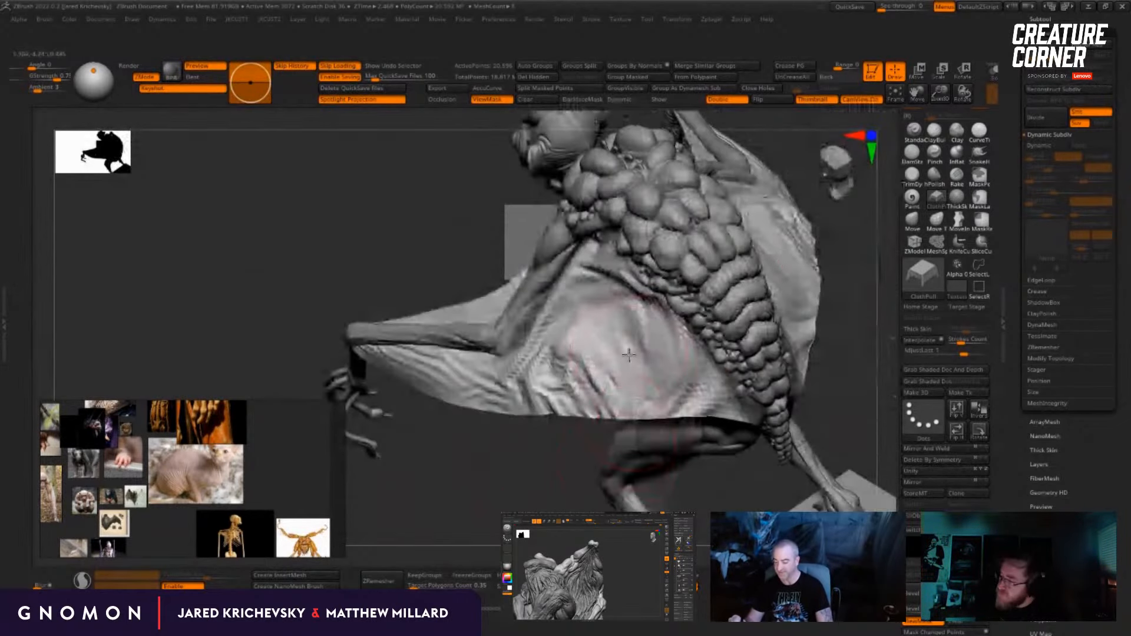
drag(566, 377, 589, 336)
drag(560, 439, 622, 436)
drag(621, 353, 624, 356)
drag(589, 445, 565, 463)
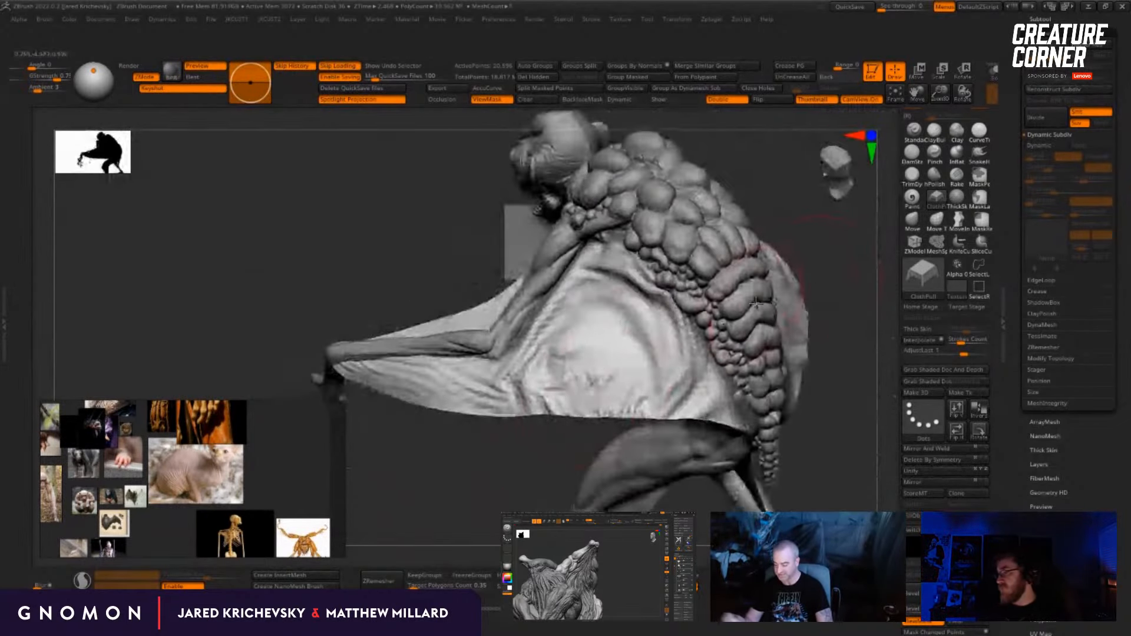
Step: Gather tighter arched wrinkles above the free edge in the membrane's centre and check the whole figure
drag(601, 383, 616, 354)
drag(610, 448, 551, 440)
mouse_move(607, 377)
mouse_down()
mouse_move(626, 342)
mouse_move(604, 316)
mouse_up()
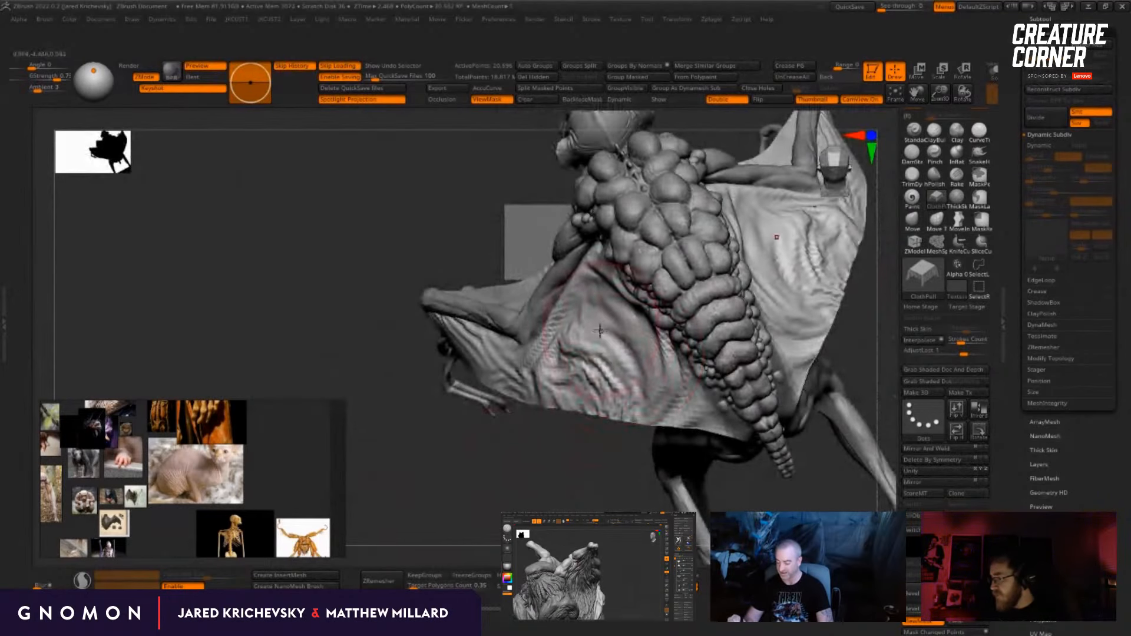
drag(569, 453, 613, 451)
drag(595, 368, 599, 313)
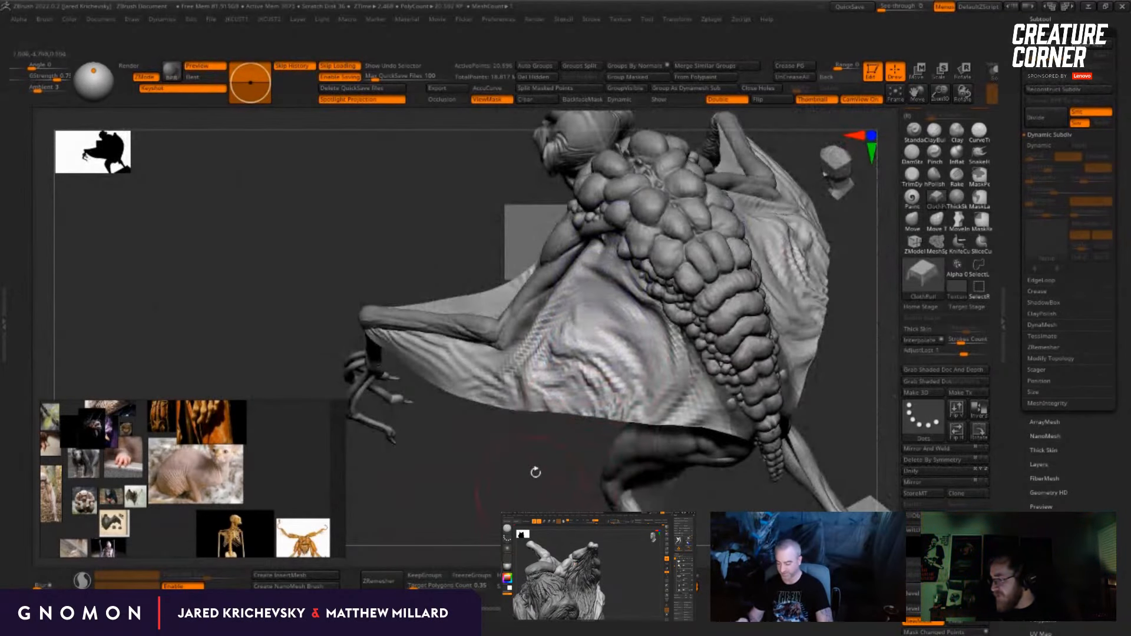
alt+drag(505, 501, 503, 454)
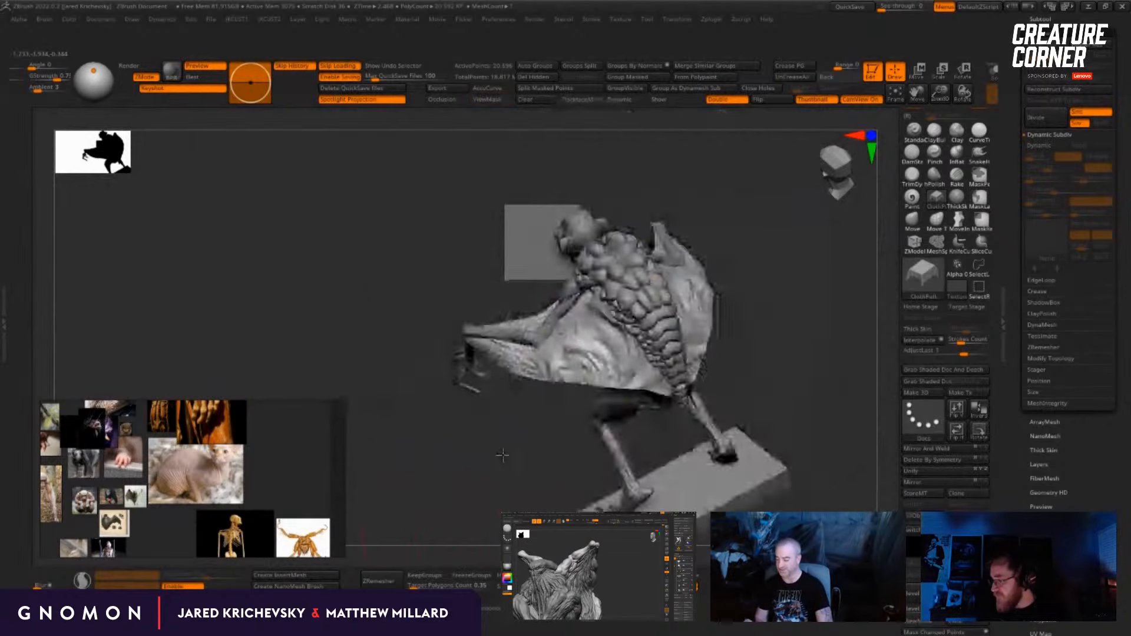
mouse_move(849, 359)
mouse_down()
mouse_move(864, 395)
mouse_move(890, 402)
mouse_move(818, 411)
mouse_move(783, 326)
mouse_move(810, 309)
mouse_up()
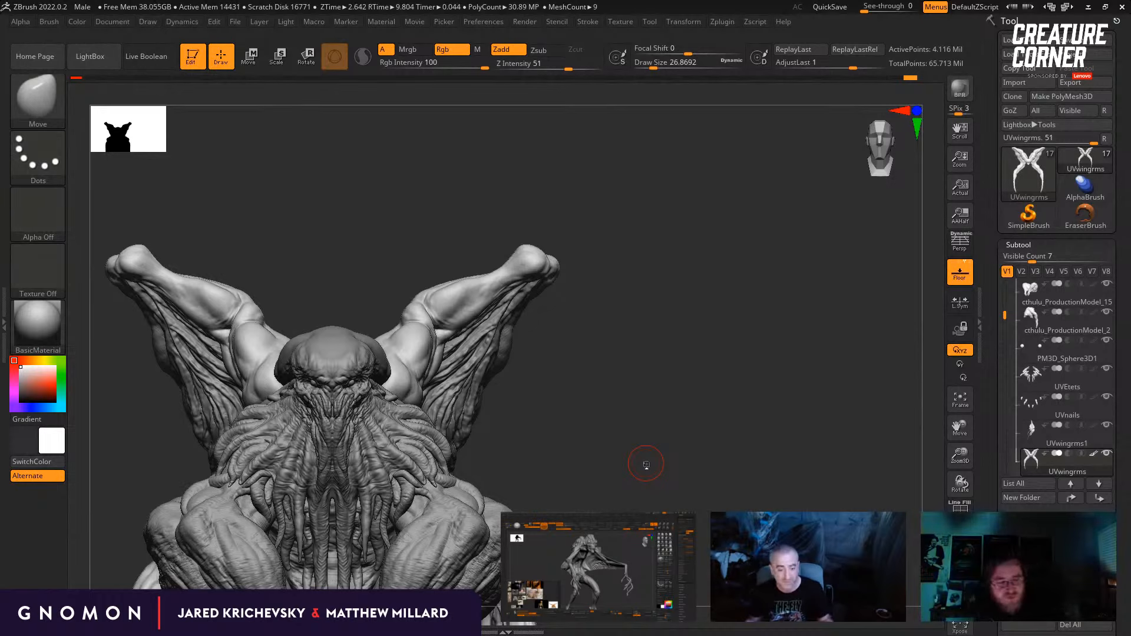
Step: Switch to the Standard brush on the tentacled creature, resize it and start detailing the raised wing arm at the elbow
drag(652, 412, 626, 488)
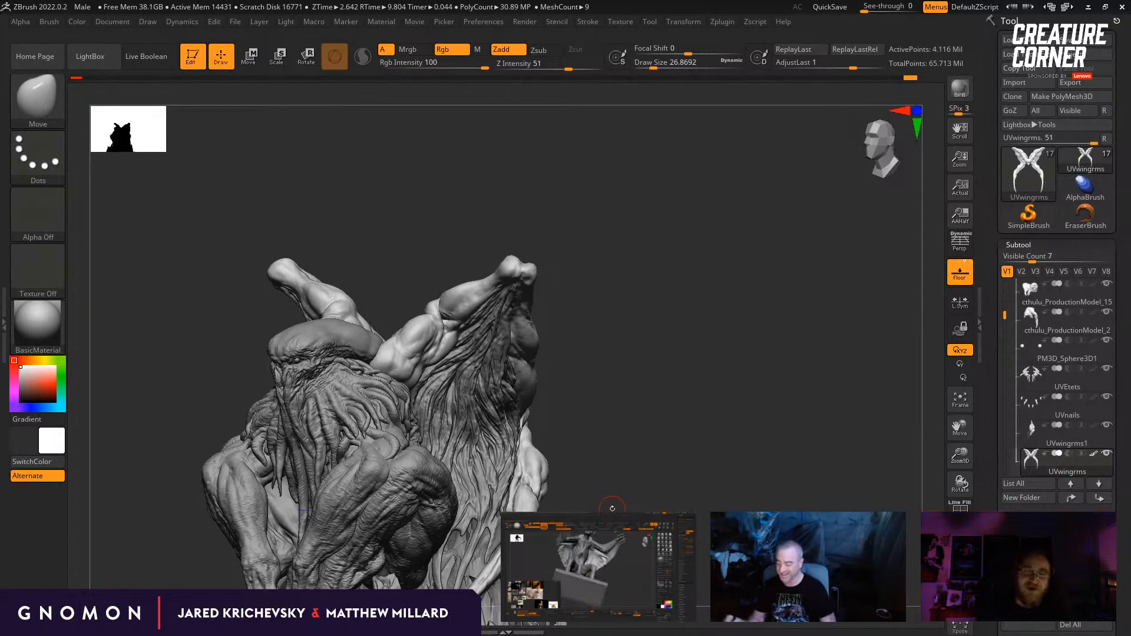
drag(669, 400, 672, 428)
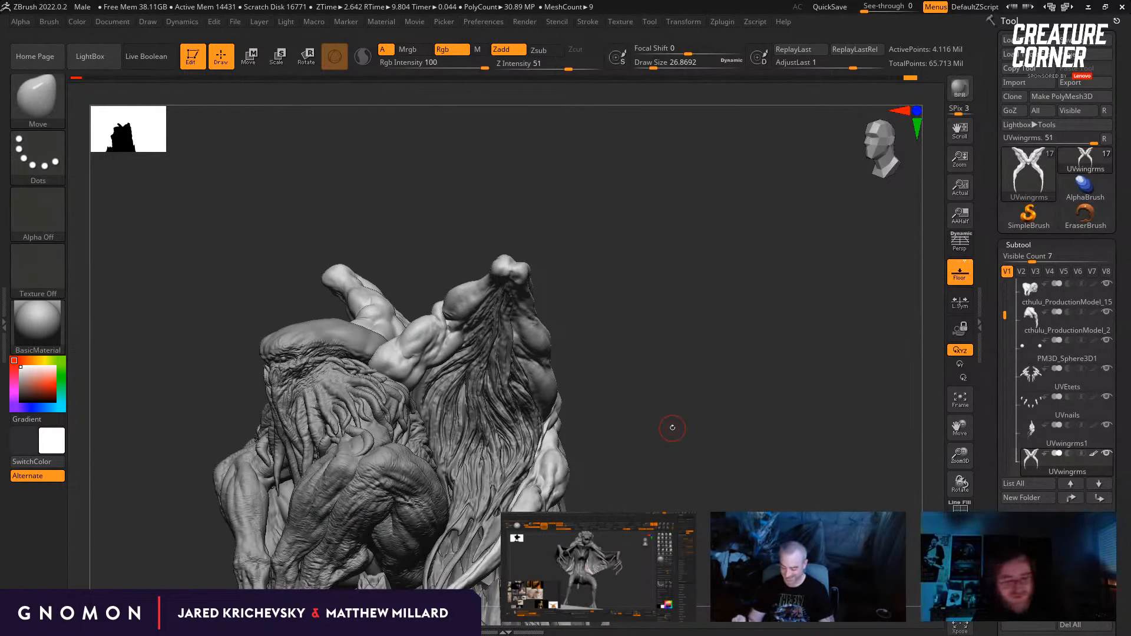
key(b)
key(c)
key(b)
mouse_move(660, 345)
alt+mouse_down()
mouse_move(707, 371)
mouse_move(700, 381)
mouse_move(737, 379)
alt+mouse_up()
key(b)
key(s)
key(t)
drag(486, 239, 457, 239)
key(s)
drag(442, 331, 438, 331)
Step: Set the Standard brush size to about 8.42 and sculpt fine creases where the forearm muscle meets the elbow
drag(459, 232, 446, 234)
drag(459, 330, 430, 325)
key(s)
drag(420, 280, 408, 275)
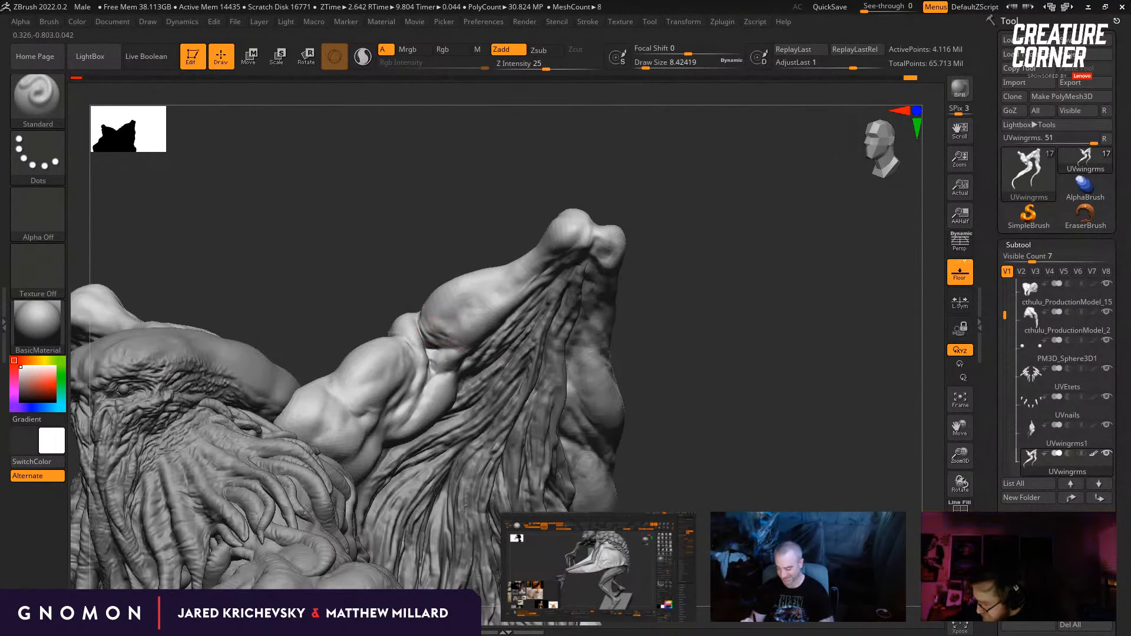
mouse_move(449, 342)
mouse_down()
mouse_move(435, 339)
mouse_move(454, 346)
mouse_up()
drag(406, 245, 424, 245)
mouse_move(663, 349)
mouse_down()
mouse_move(647, 350)
mouse_move(668, 317)
mouse_move(651, 296)
mouse_up()
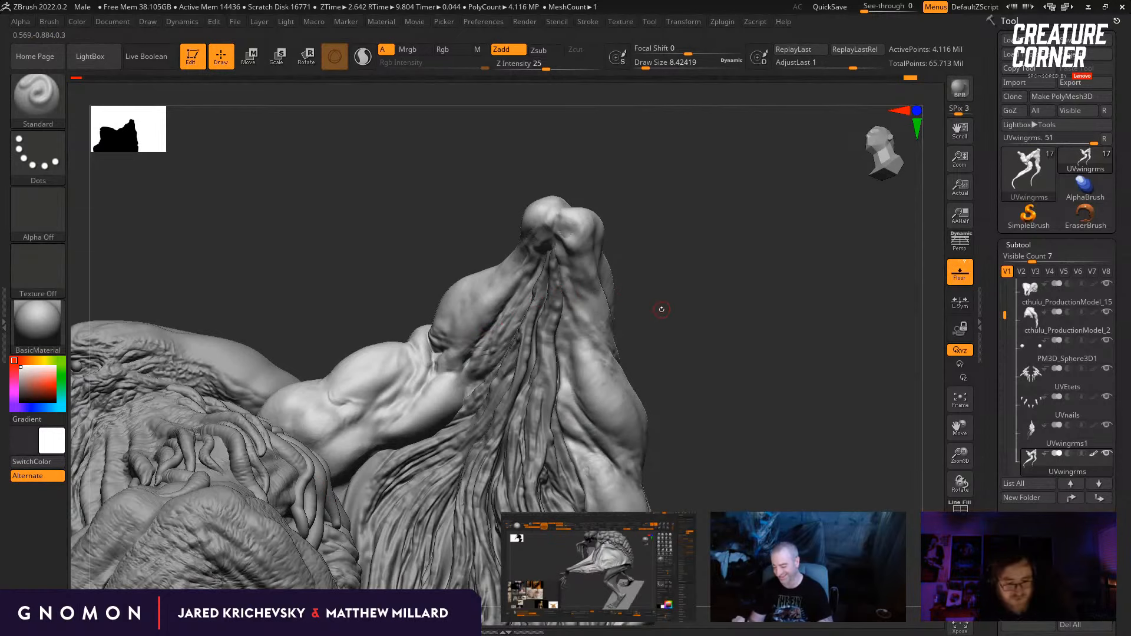
Step: Build up the raised forearm's lower contour against the wing folds with the Clay brush at draw size 28.75
key(b)
key(c)
key(l)
drag(483, 365, 462, 378)
drag(661, 322, 665, 319)
key(s)
mouse_move(547, 284)
mouse_down()
mouse_move(529, 283)
mouse_move(489, 335)
mouse_up()
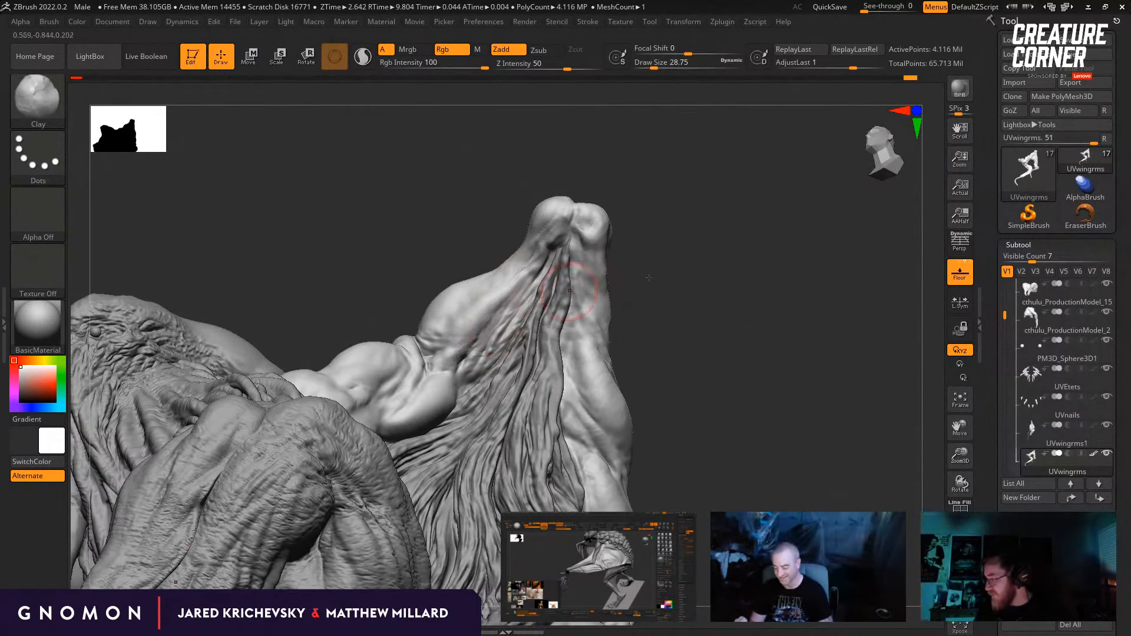
drag(649, 278, 663, 295)
drag(487, 327, 528, 285)
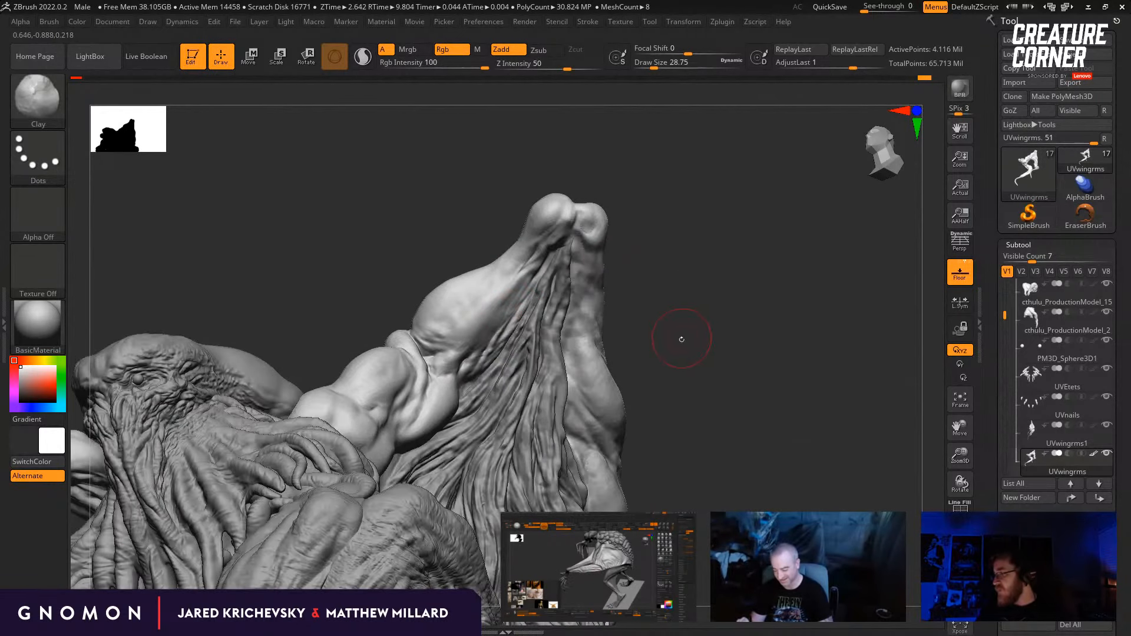
drag(682, 339, 669, 298)
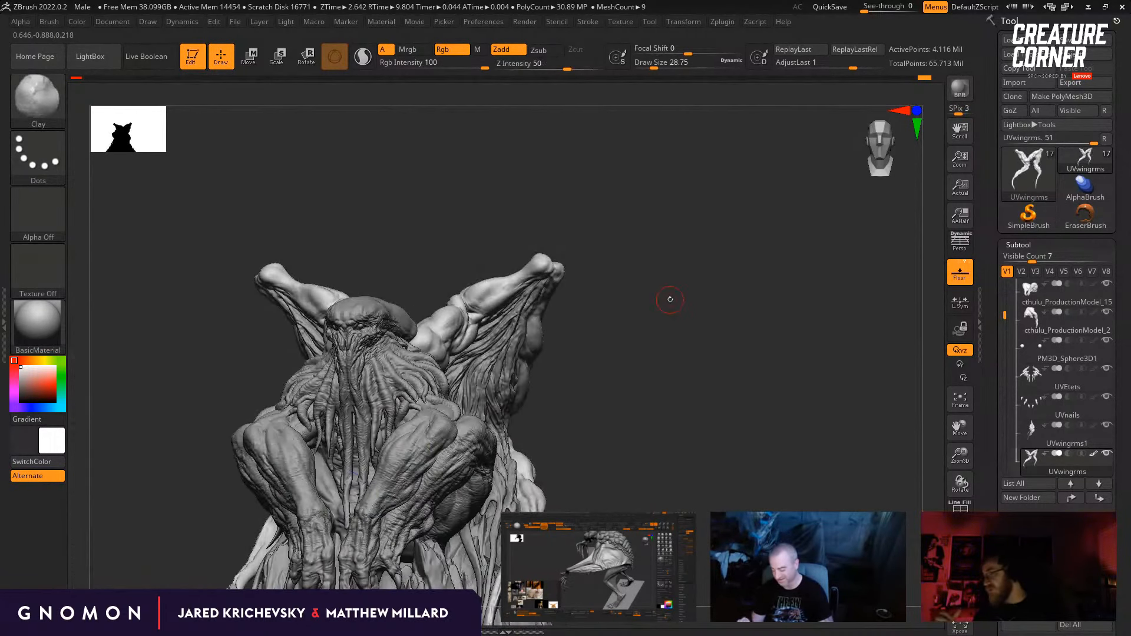
Step: Switch to the Move brush and reshape the raised wing arm around the elbow at draw size about 93.69
key(b)
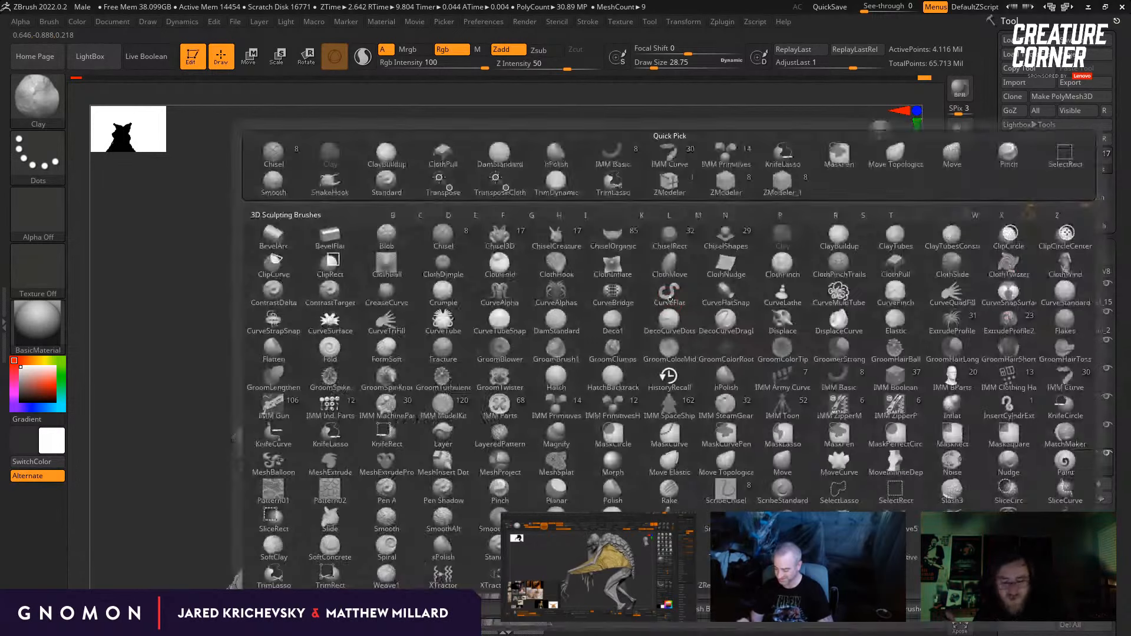
key(m)
key(v)
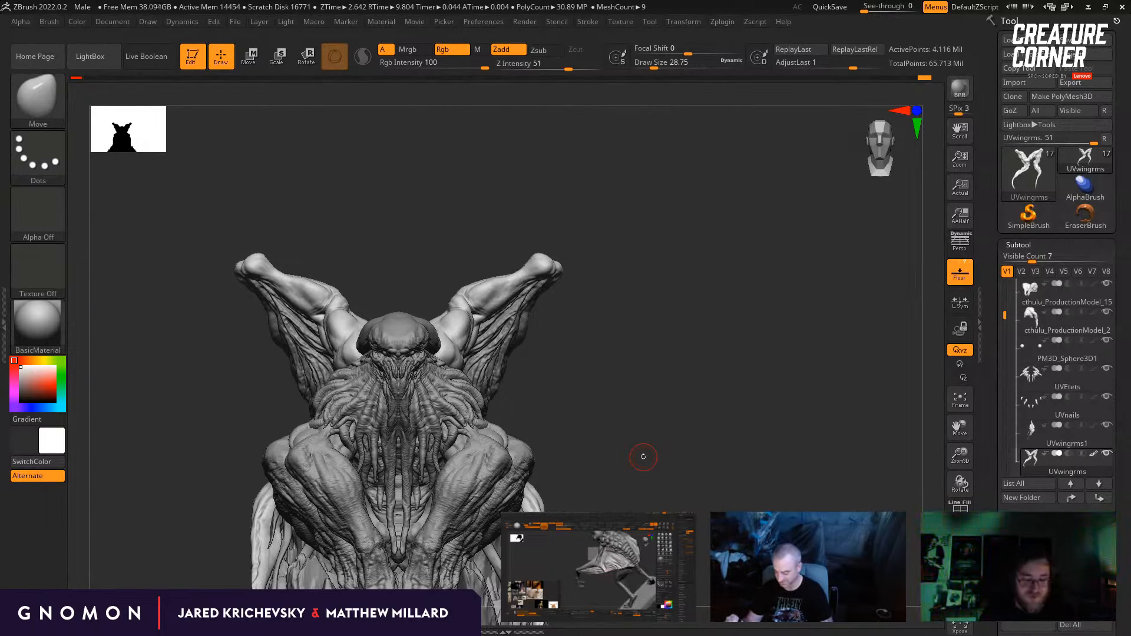
mouse_move(643, 457)
mouse_down()
mouse_move(624, 380)
mouse_move(628, 460)
mouse_up()
key(b)
key(m)
key(v)
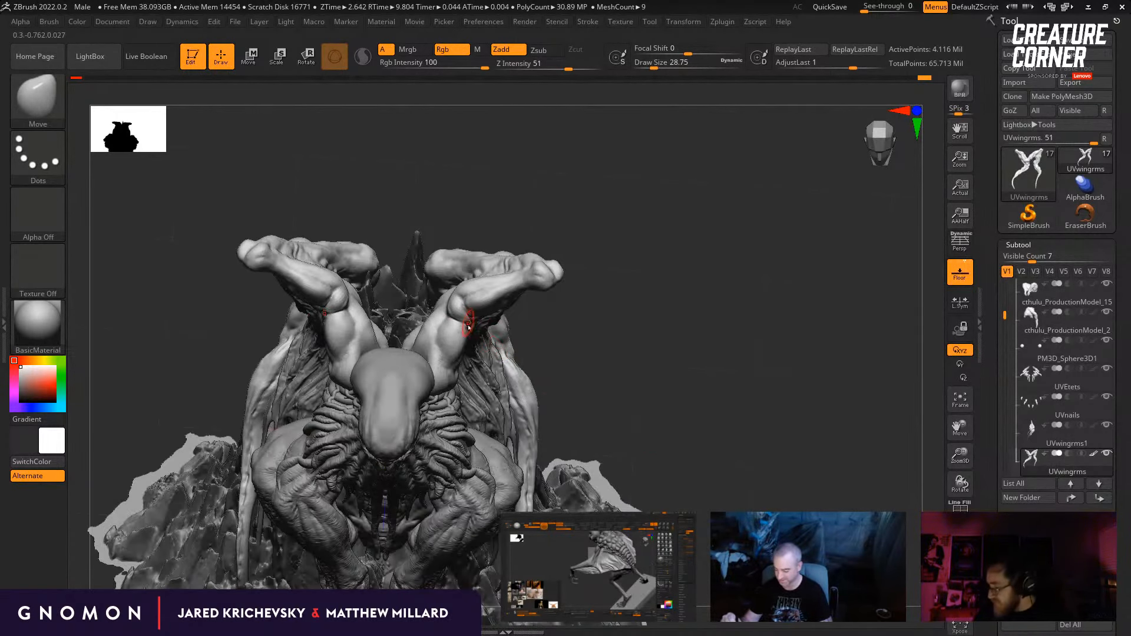
drag(621, 354, 618, 344)
key(s)
drag(446, 322, 452, 321)
drag(451, 318, 441, 311)
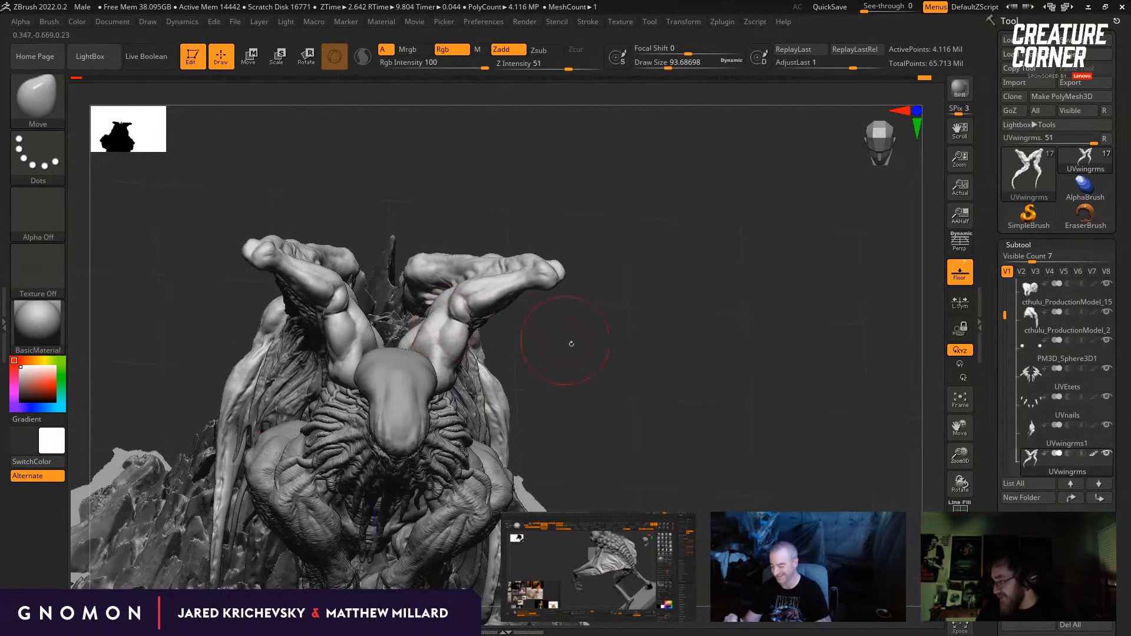
drag(571, 344, 570, 322)
drag(439, 317, 446, 313)
Step: Reduce the Move brush to draw size about 53.79 and adjust the upper wing arm's contour from the side
drag(611, 344, 614, 322)
key(s)
drag(469, 290, 474, 259)
key(s)
mouse_move(468, 288)
mouse_down()
mouse_move(488, 249)
mouse_move(585, 390)
mouse_move(575, 354)
mouse_up()
key(s)
drag(461, 289, 459, 286)
mouse_move(534, 283)
mouse_down()
mouse_move(542, 298)
mouse_move(417, 332)
mouse_move(444, 311)
mouse_up()
key(s)
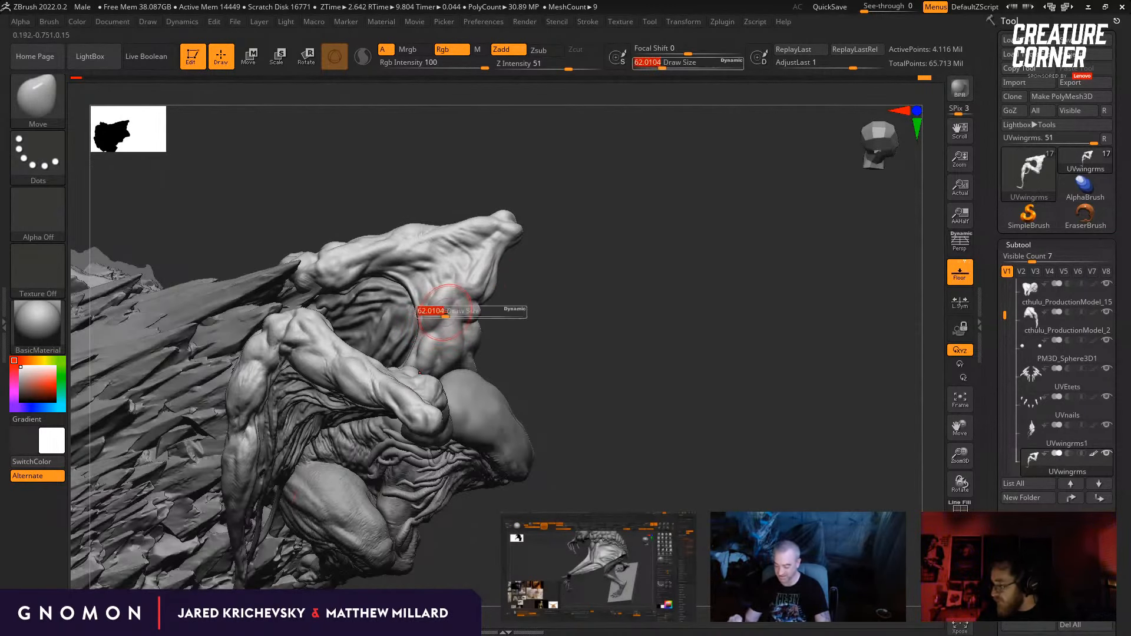
drag(538, 292, 435, 328)
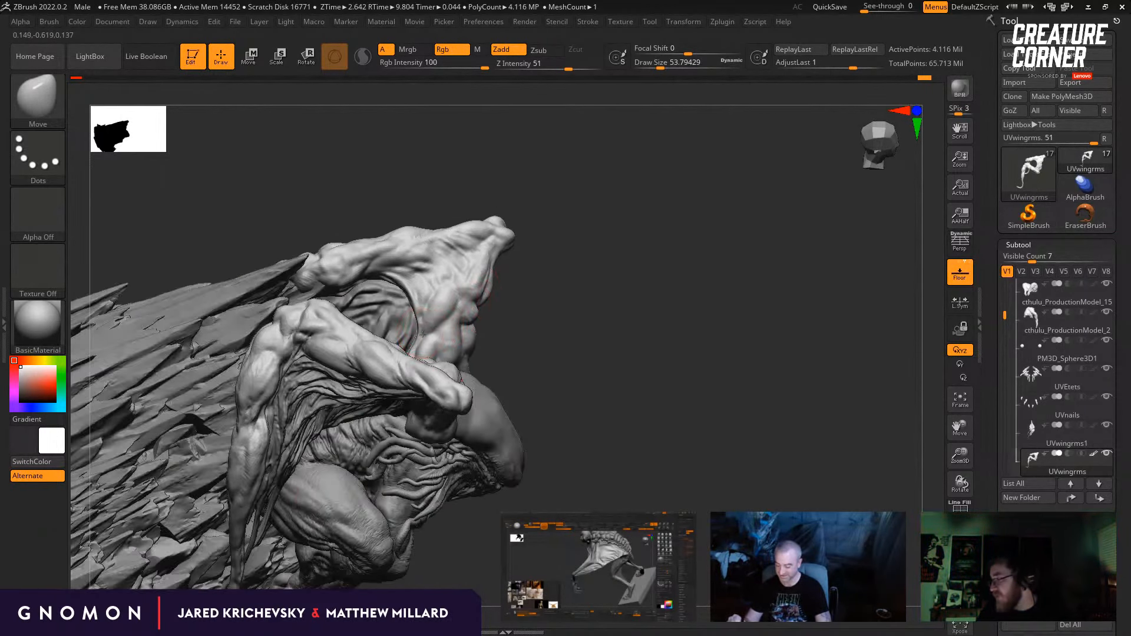
drag(508, 310, 414, 311)
drag(573, 312, 604, 278)
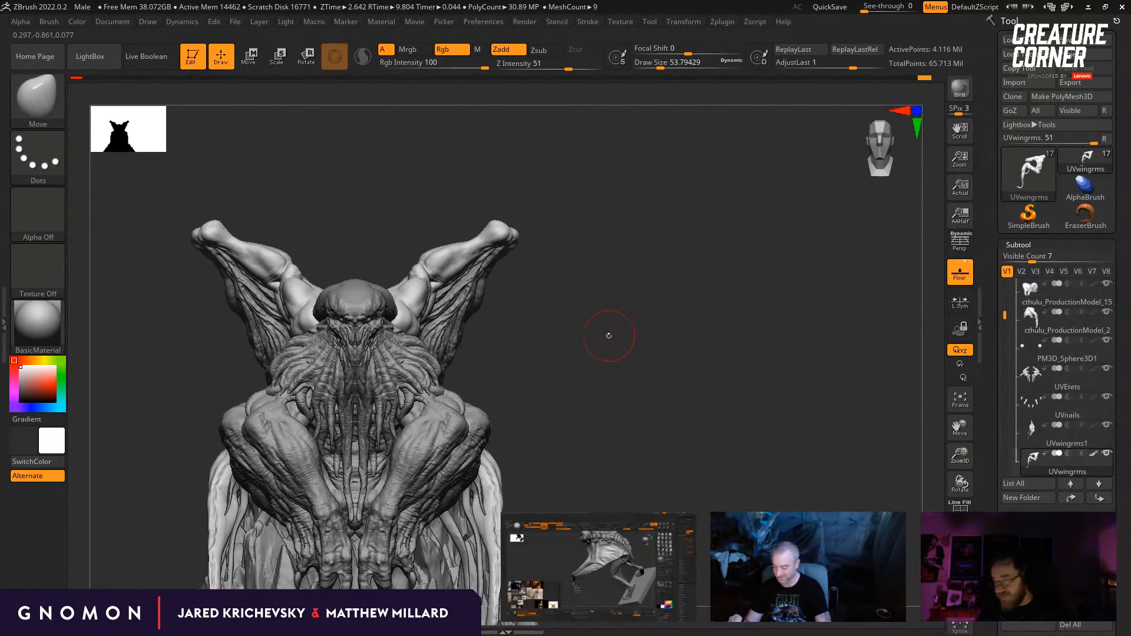
Step: Refine the forearm muscle bulge beside the elbow with the Move brush, reducing the draw size to about 18.46
key(b)
key(Escape)
mouse_move(601, 350)
mouse_down()
mouse_move(648, 357)
mouse_move(651, 385)
mouse_up()
drag(482, 241, 430, 238)
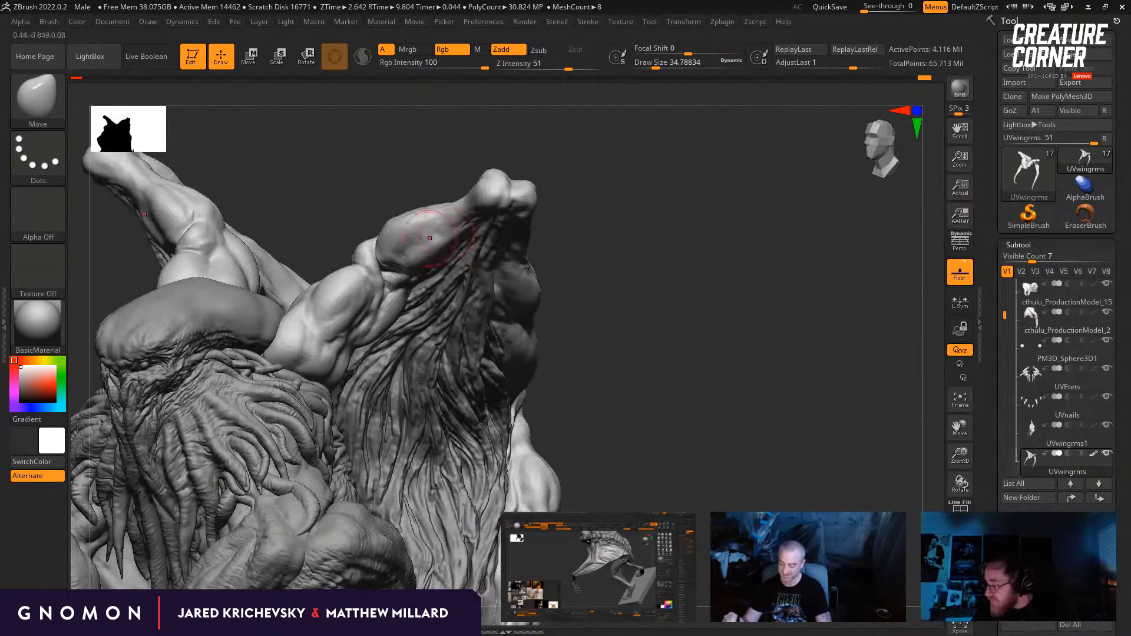
right_drag(395, 246, 403, 226)
key(s)
drag(404, 230, 399, 230)
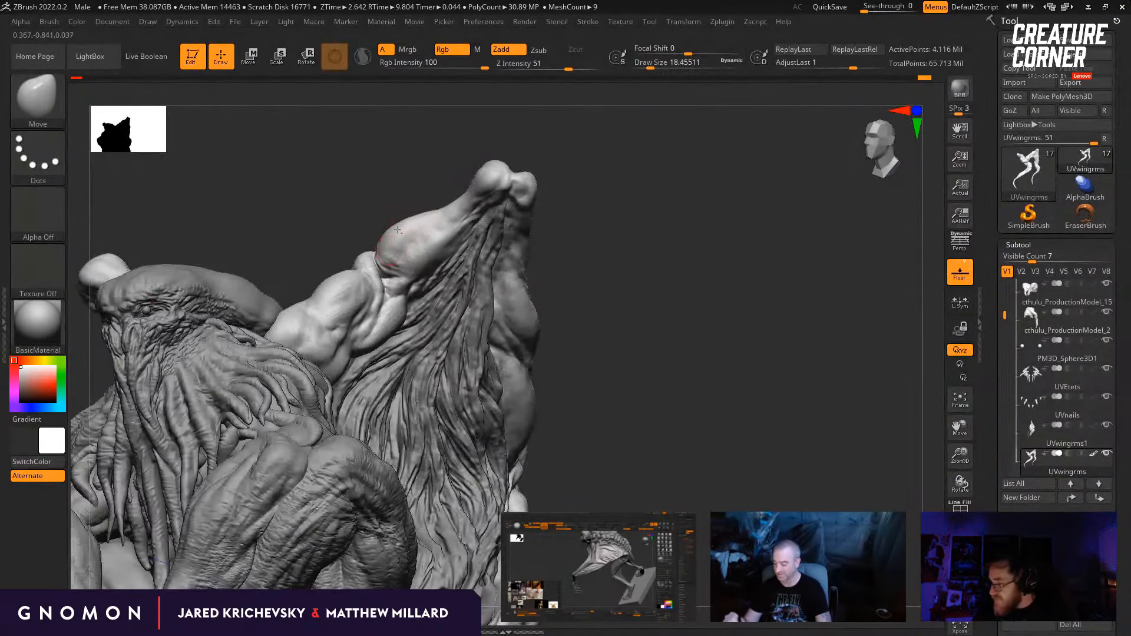
right_drag(399, 246, 424, 227)
Step: Switch to the DamStandard brush, define the creases between the upper wing arm's muscles and soften them with the Smooth brush
drag(626, 321, 677, 348)
click(655, 330)
key(b)
key(d)
key(s)
key(s)
drag(415, 312, 430, 313)
drag(329, 322, 332, 310)
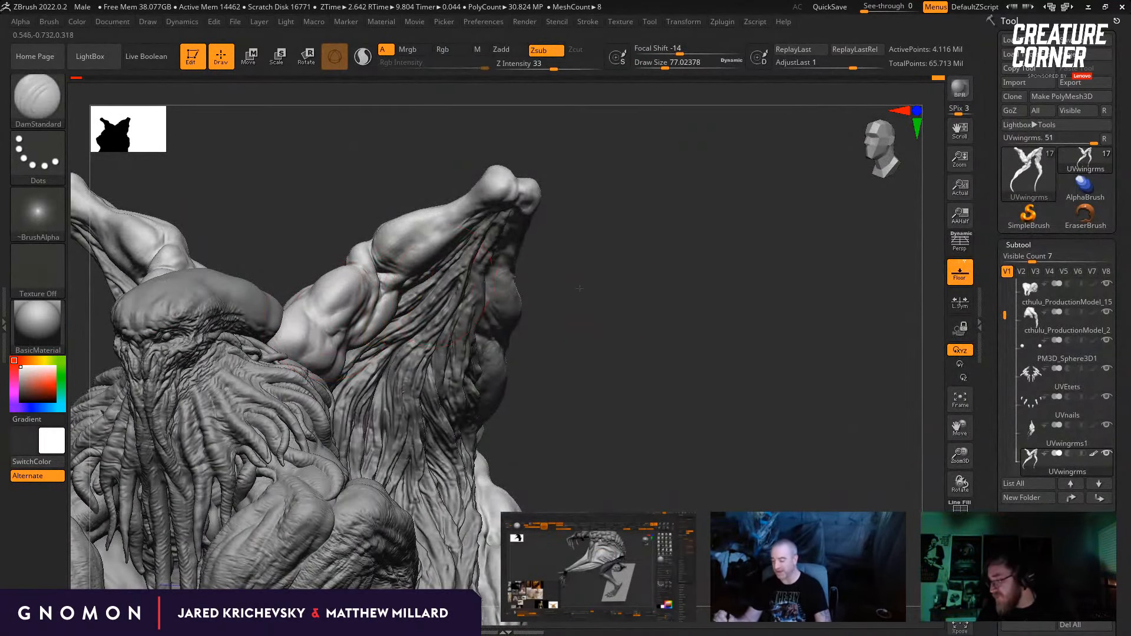
drag(576, 289, 539, 287)
drag(338, 335, 362, 314)
right_drag(412, 245, 439, 247)
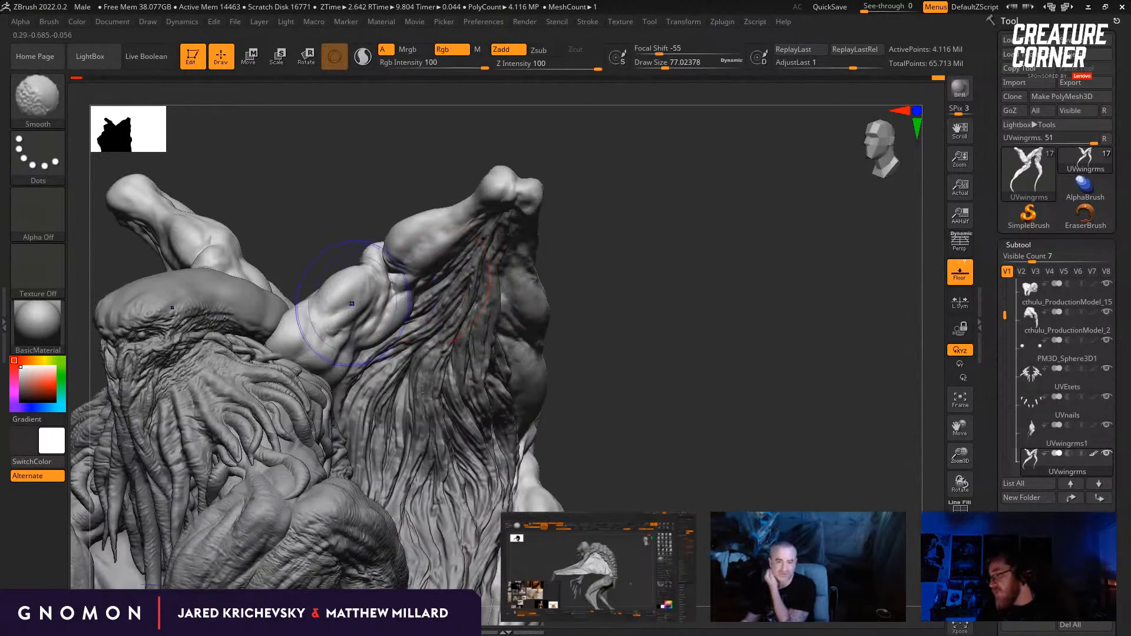
Step: Smooth the upper wing arm at a lower subdivision level, return to the highest level and shrink the DamStandard brush
key(shift+d)
key(shift+d)
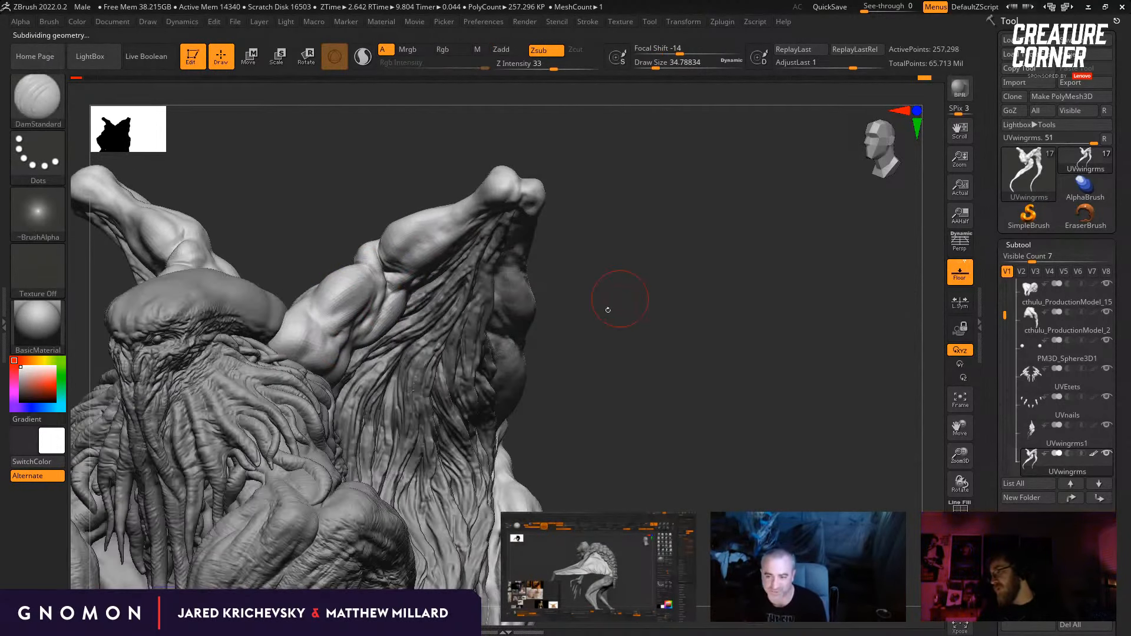
key(d)
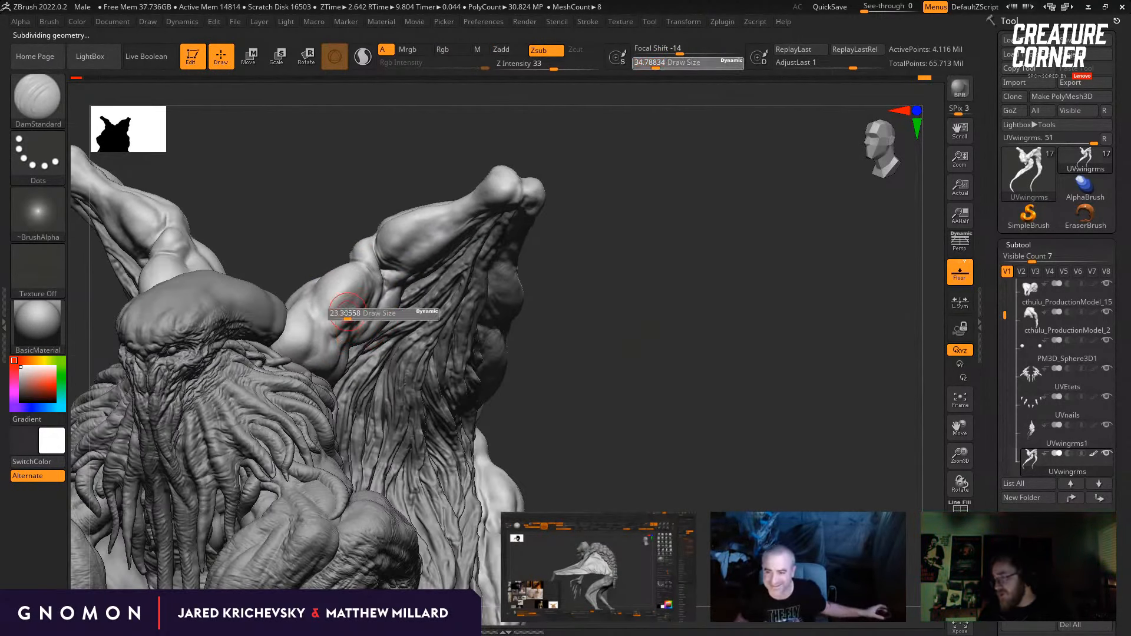
key(shift)
Step: Switch to the Standard brush at draw size about 6.58 and detail the upper wing arm's muscles
key(b)
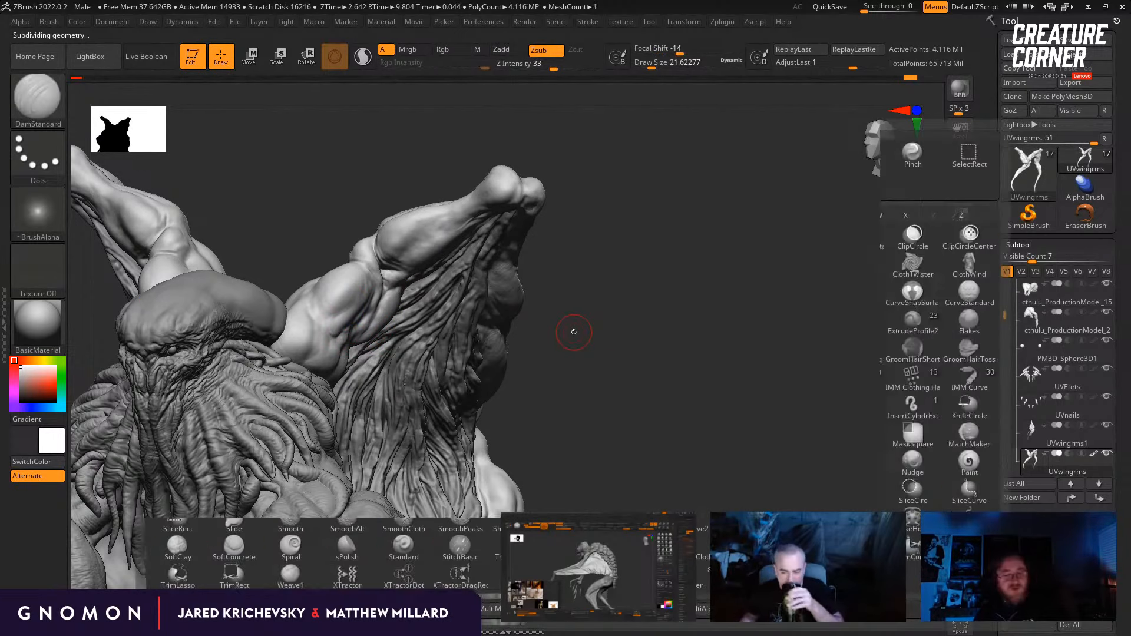
key(s)
key(t)
drag(624, 352, 604, 341)
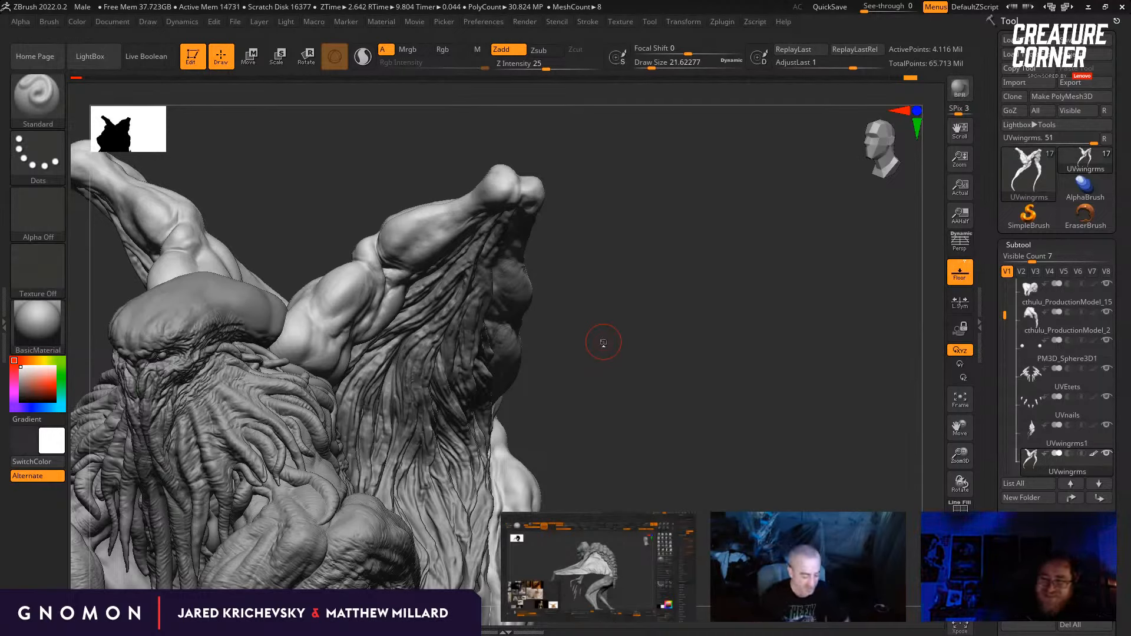
key(b)
key(s)
key(t)
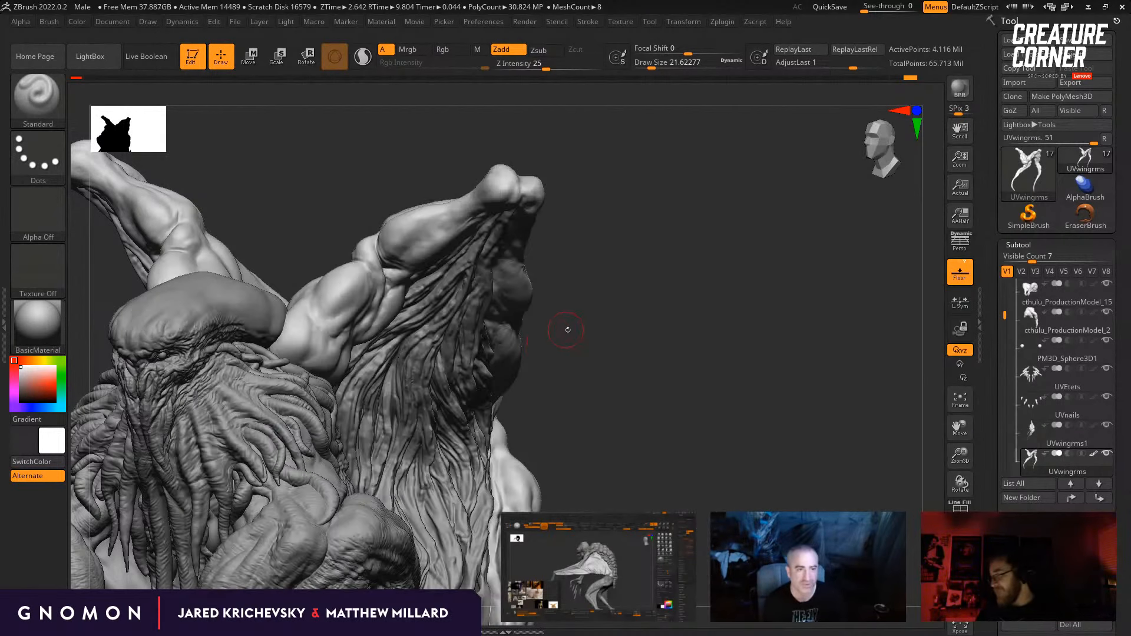
drag(567, 330, 342, 318)
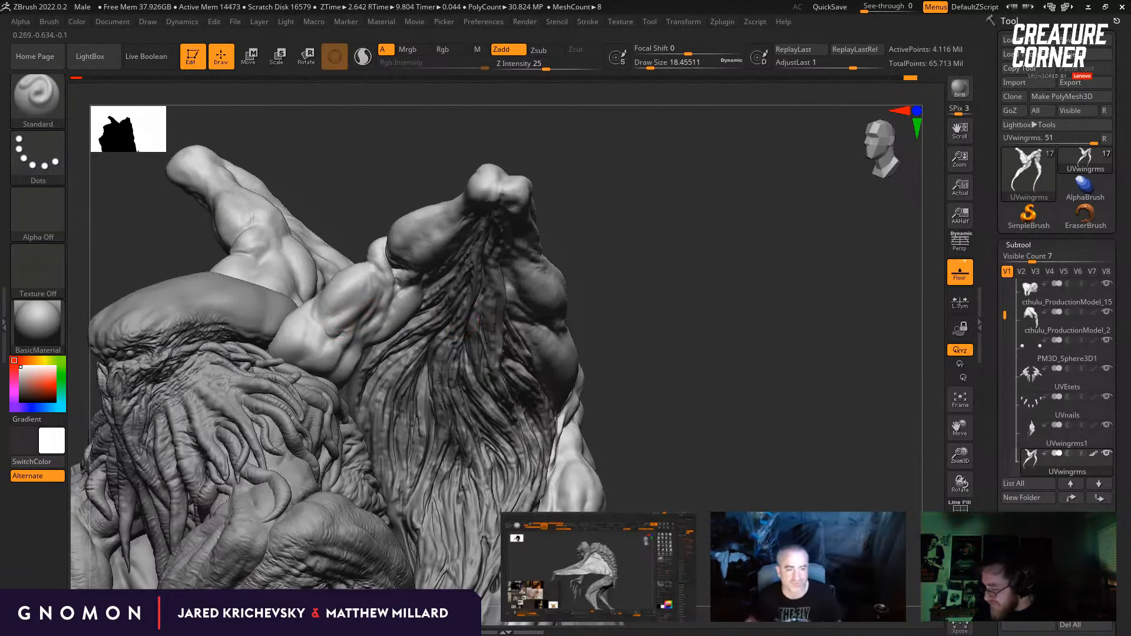
drag(567, 269, 491, 277)
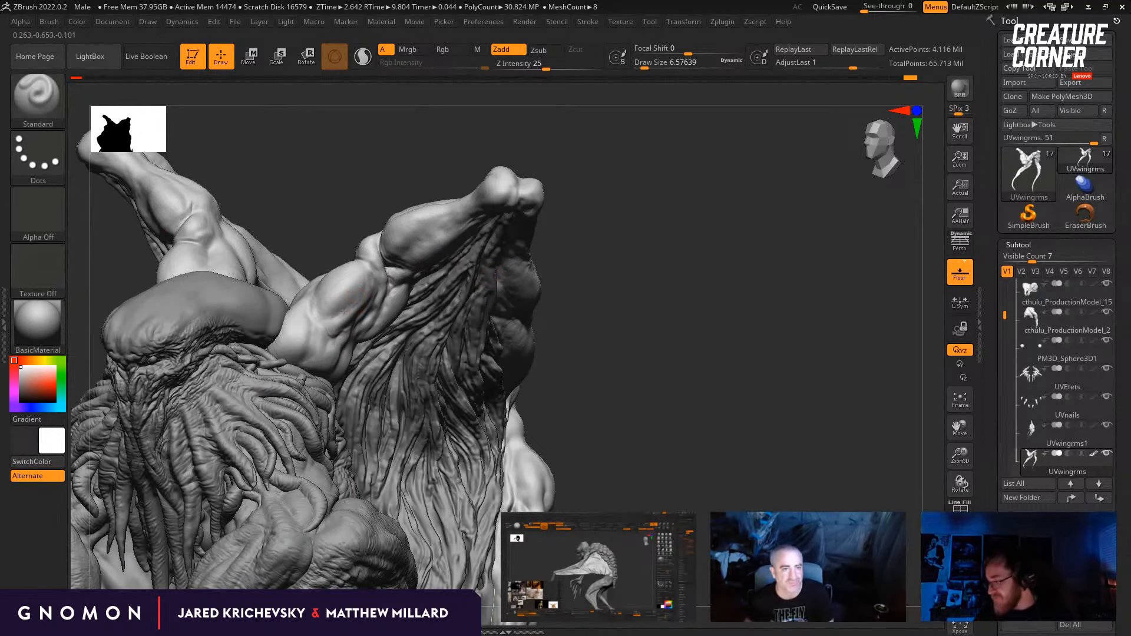
drag(581, 291, 532, 287)
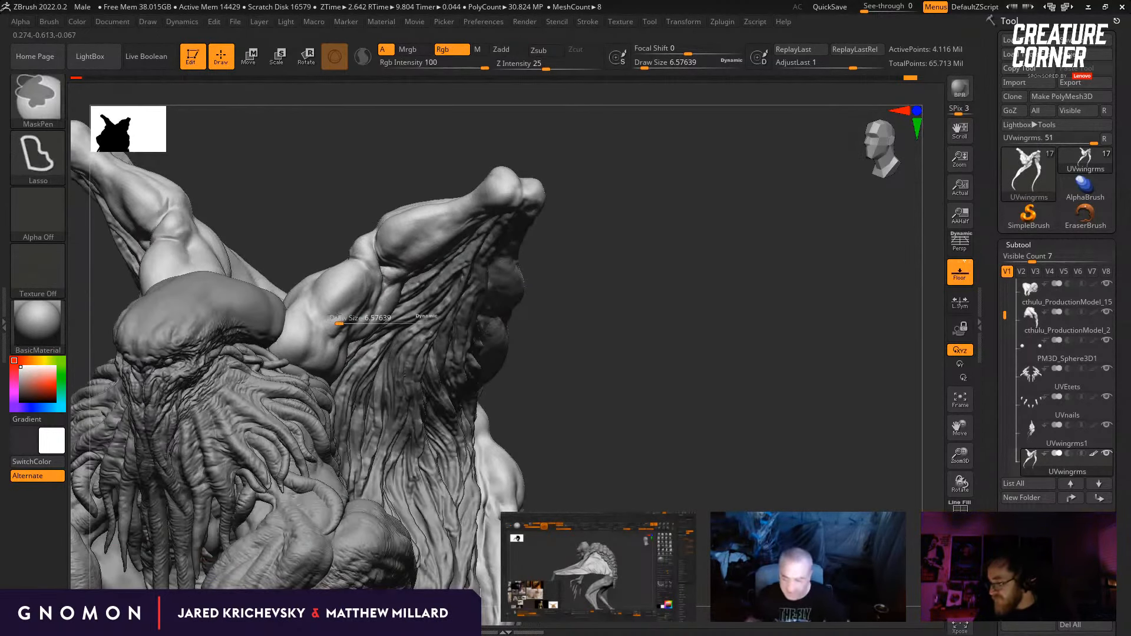
Step: Set the Standard brush size to about 14.2 and sculpt raised forms on the upper wing arm's muscle
key(s)
key(s)
mouse_move(329, 322)
mouse_down()
mouse_move(350, 325)
mouse_move(330, 326)
mouse_up()
key(s)
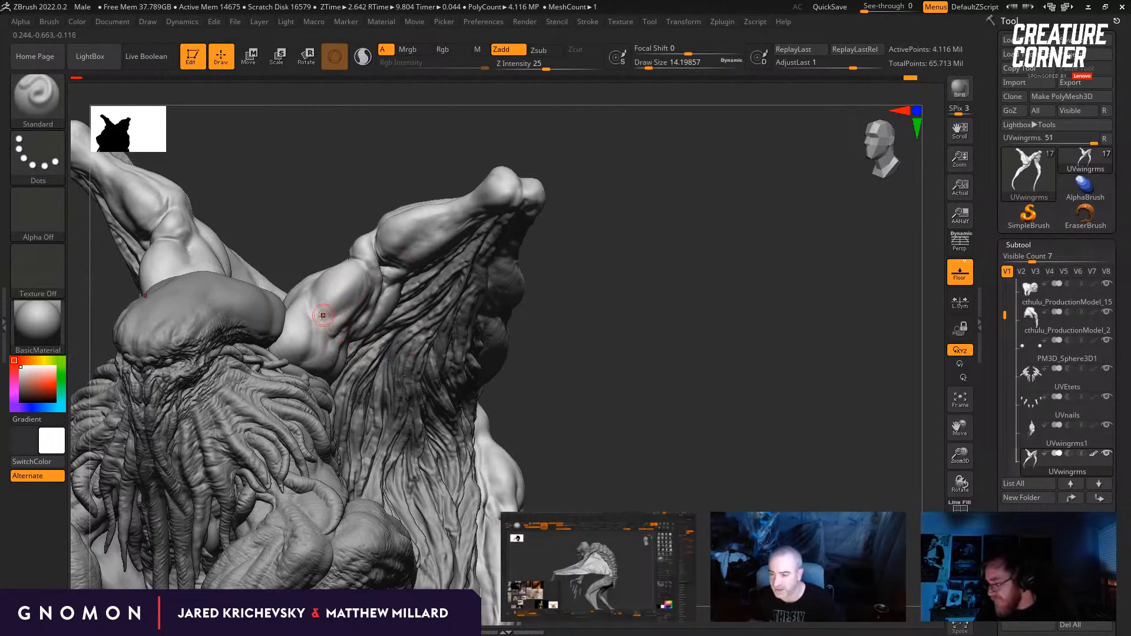
drag(591, 298, 608, 338)
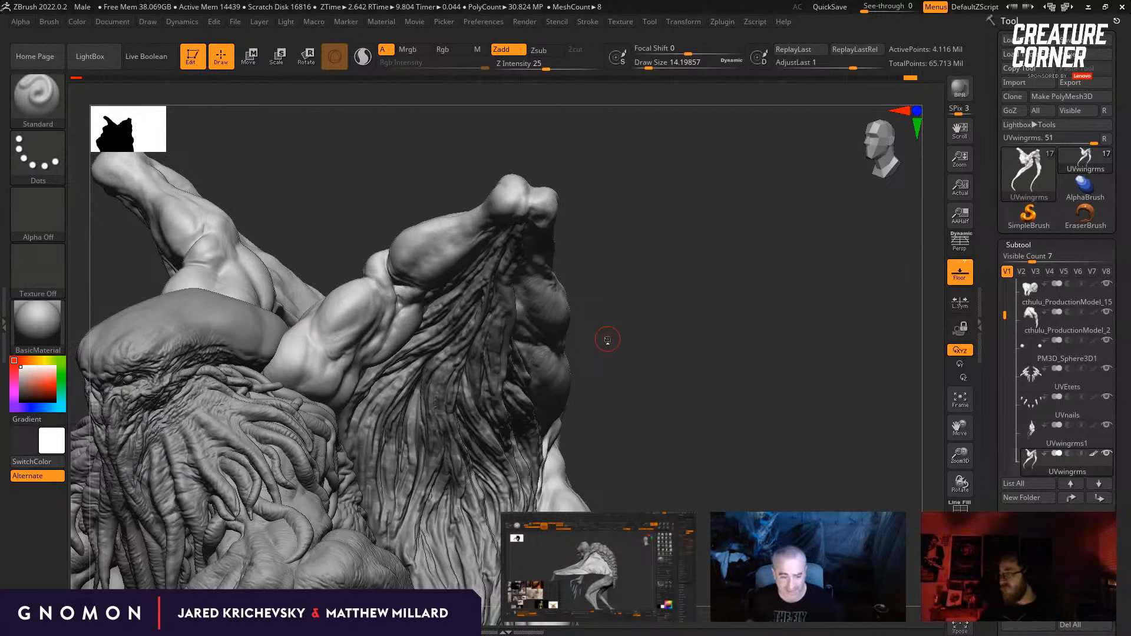
Step: Switch to the Move brush at draw size about 46.17 and adjust the elbow's outer contour from the front
mouse_move(639, 372)
shift+mouse_down()
mouse_move(657, 384)
mouse_move(632, 328)
mouse_move(662, 411)
mouse_move(660, 402)
shift+mouse_up()
key(b)
key(m)
key(v)
drag(507, 330, 465, 358)
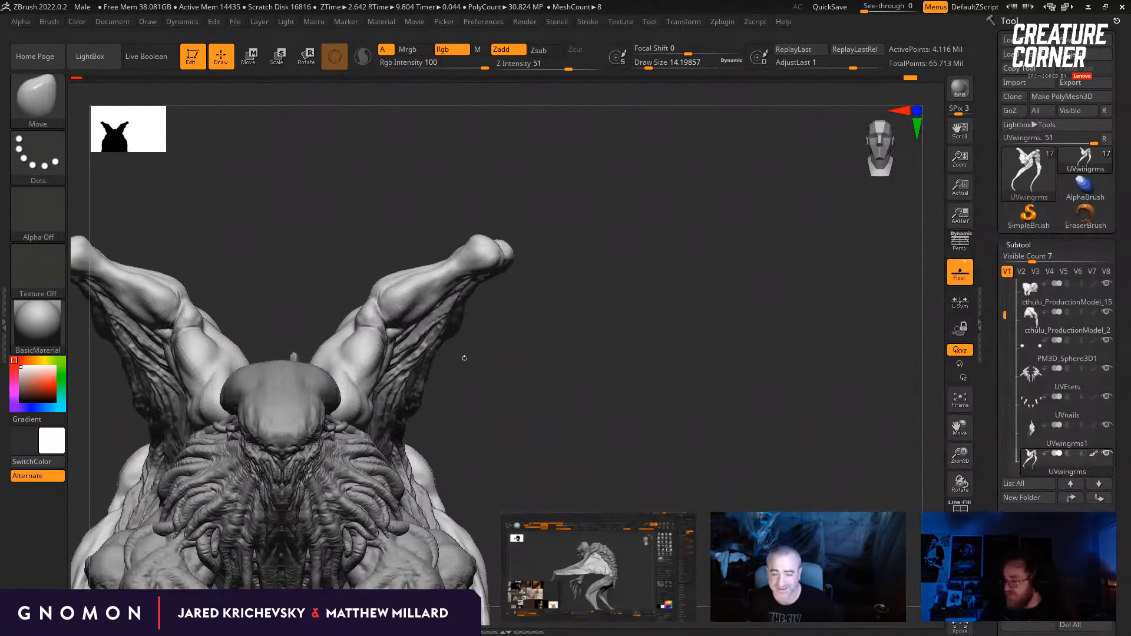
key(s)
drag(372, 315, 382, 315)
drag(506, 347, 465, 347)
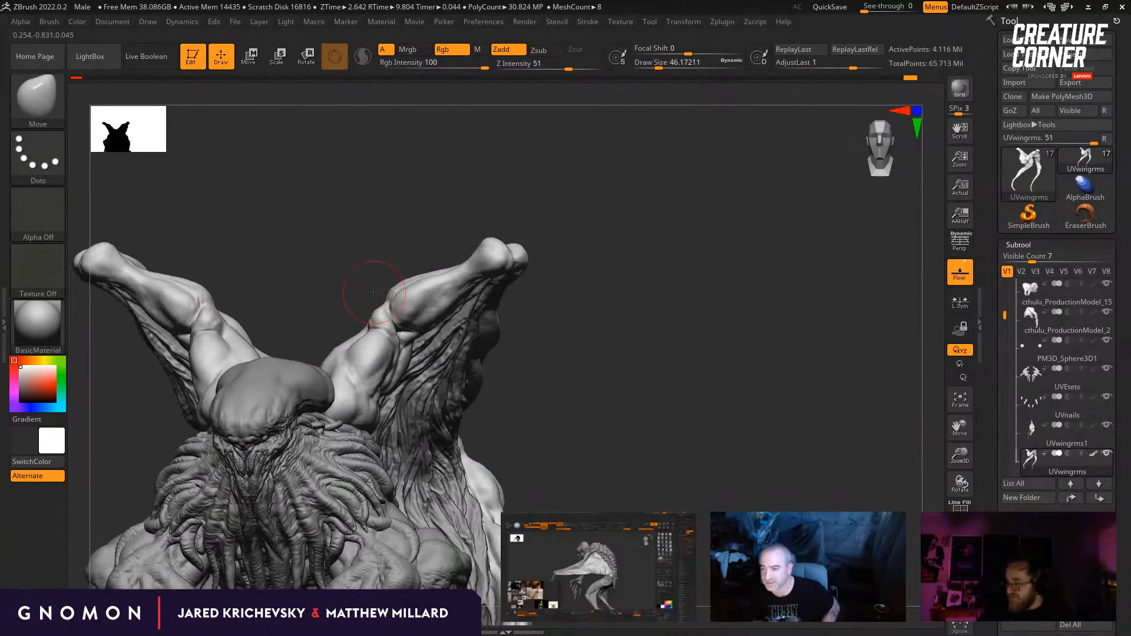
drag(374, 292, 715, 295)
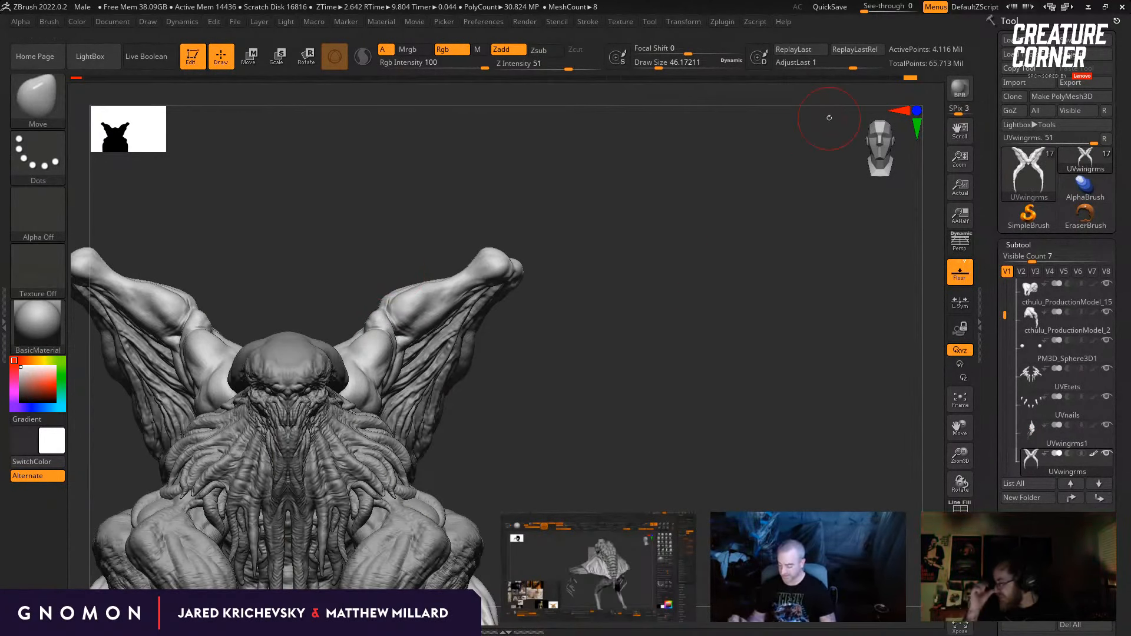
drag(407, 283, 382, 281)
Step: Reshape the raised forearm's upper contour with the Move brush at draw size about 32.71
key(b)
key(m)
key(v)
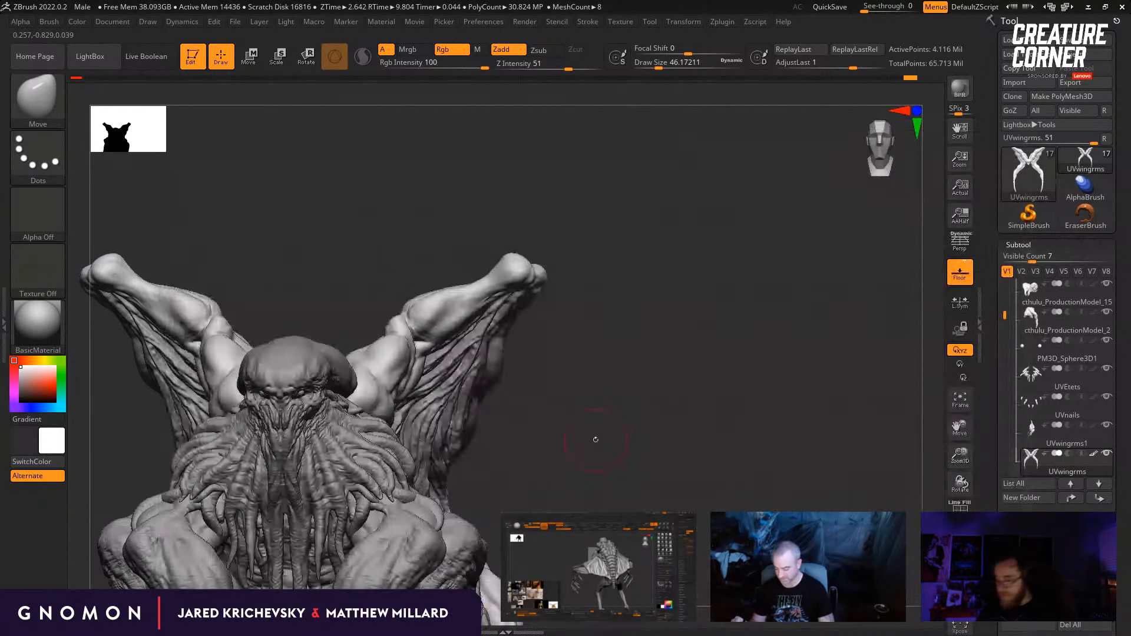
drag(590, 383, 561, 379)
drag(545, 318, 560, 325)
key(s)
drag(490, 299, 485, 299)
drag(556, 321, 563, 162)
key(s)
drag(454, 272, 461, 271)
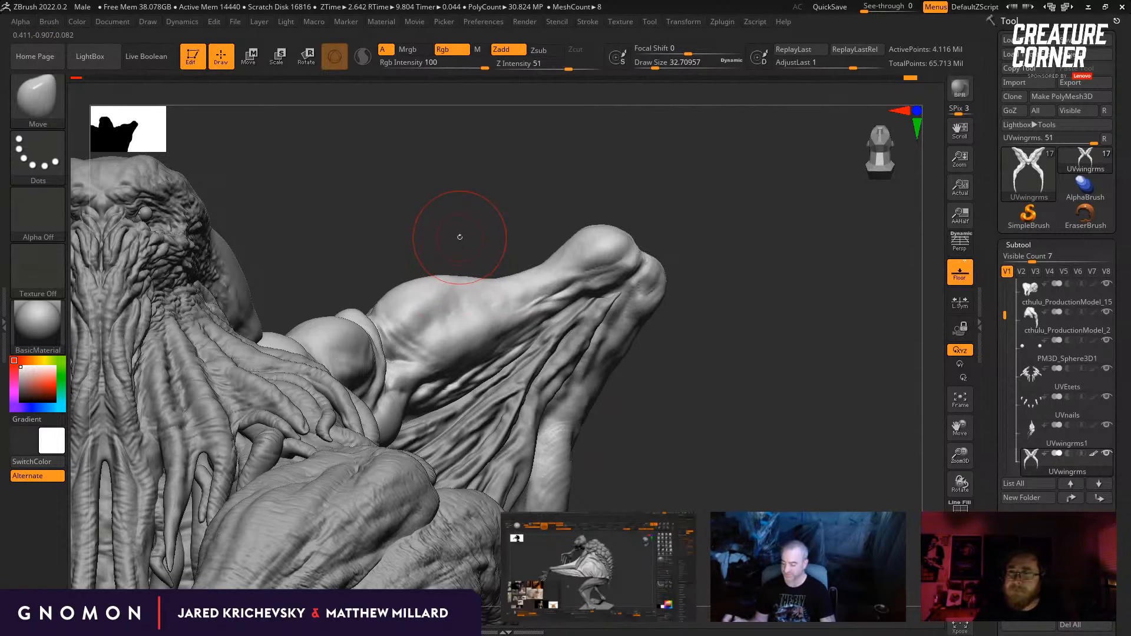
drag(458, 230, 655, 368)
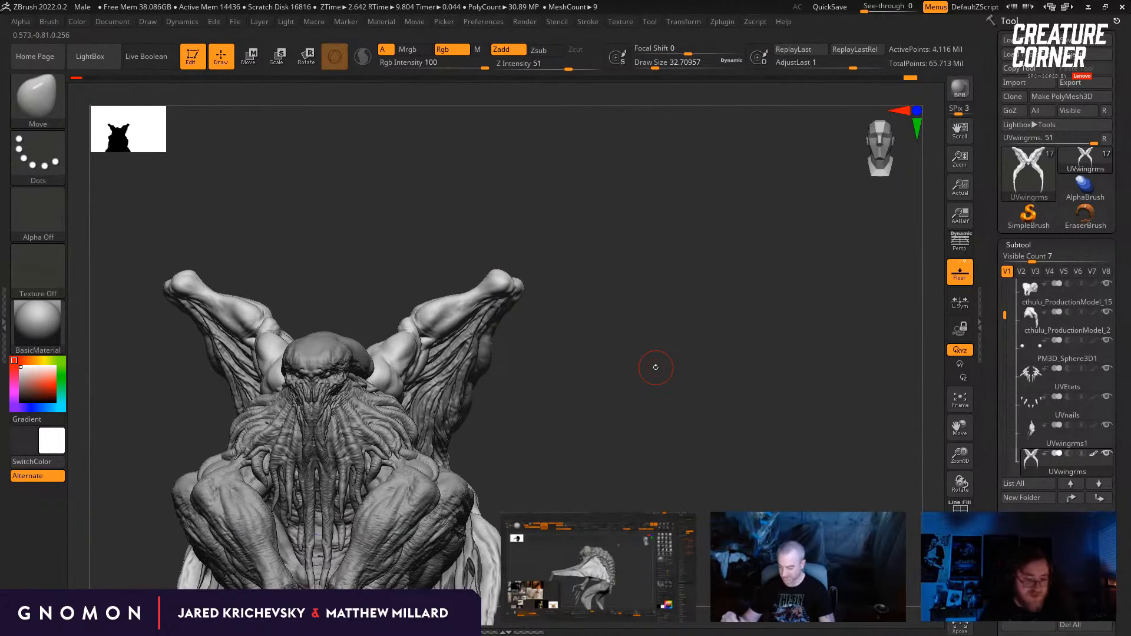
Step: Check the figure's front silhouette and nudge the elbow contour of the raised wing arm with the Move brush
alt+drag(828, 331, 851, 298)
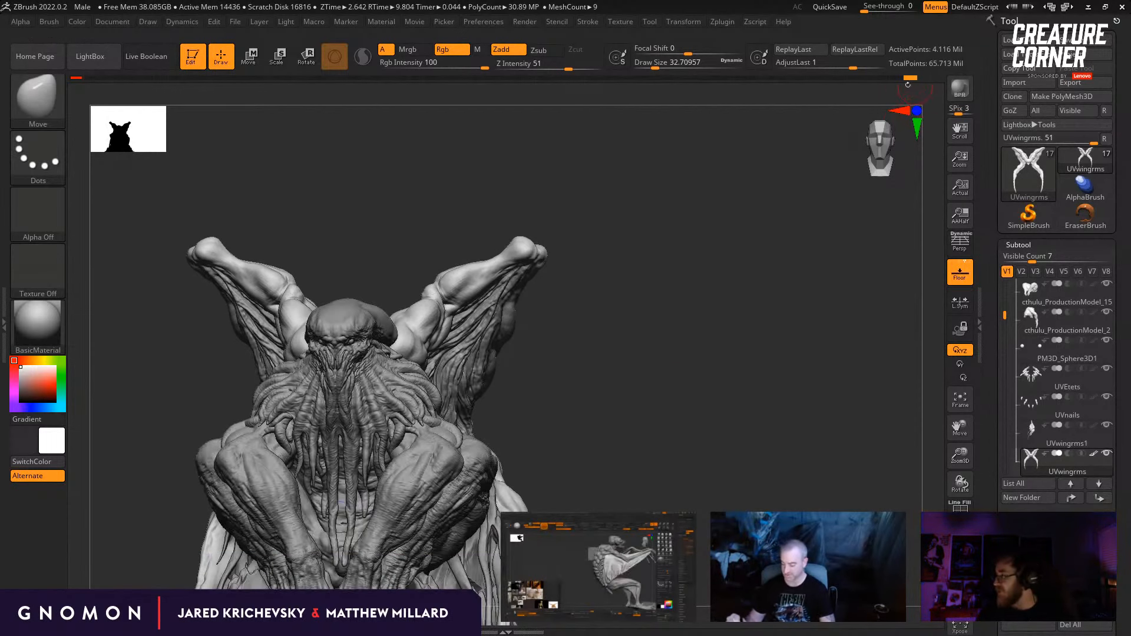
key(ctrl)
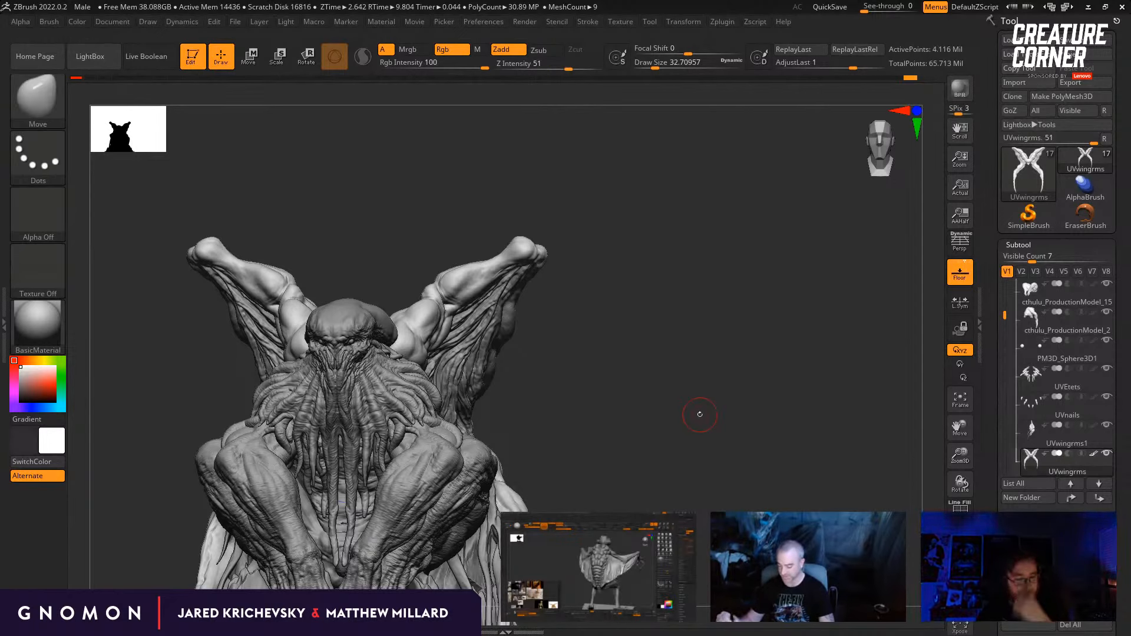
shift+drag(691, 427, 662, 376)
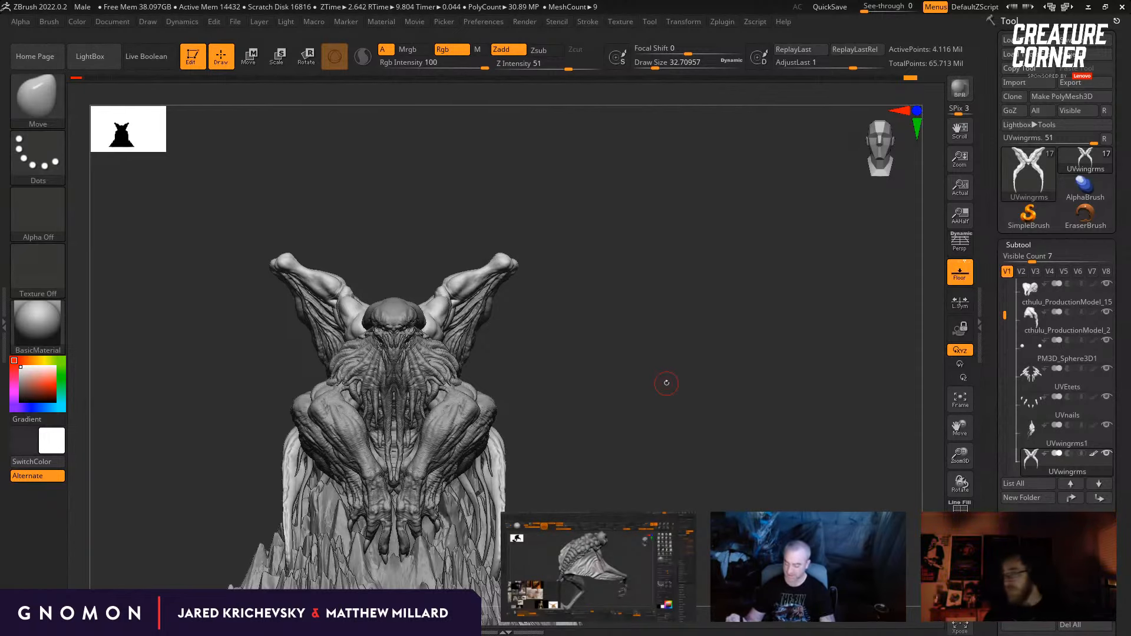
mouse_move(632, 340)
mouse_down()
mouse_move(709, 402)
mouse_move(689, 371)
mouse_up()
key(b)
key(m)
key(v)
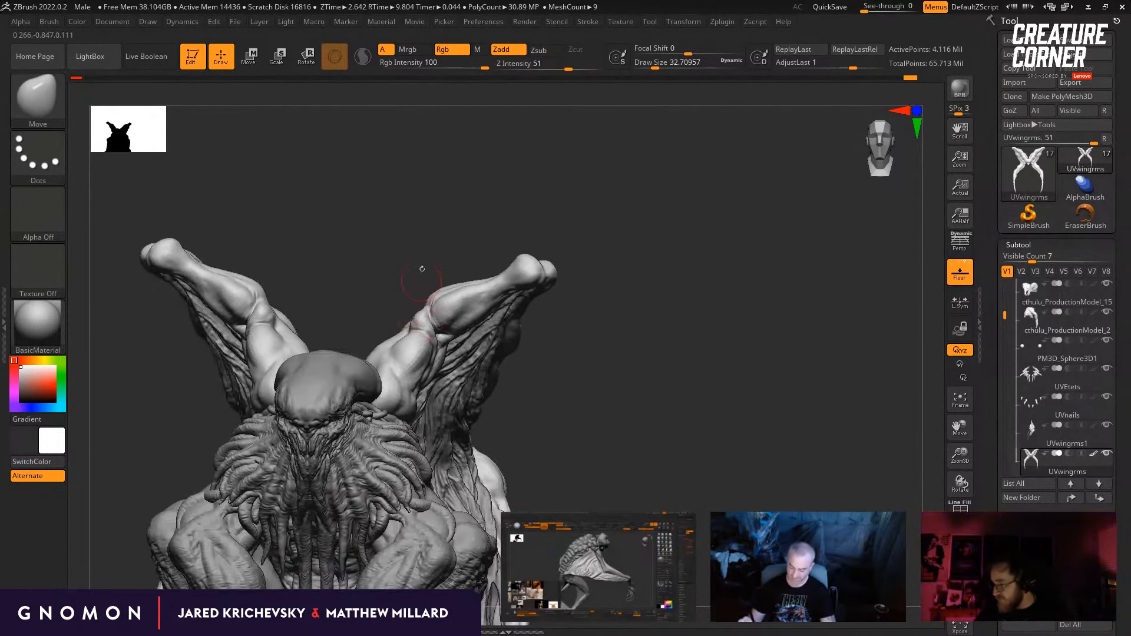
mouse_move(422, 268)
mouse_down()
mouse_move(412, 294)
mouse_move(435, 312)
mouse_move(462, 292)
mouse_move(448, 330)
mouse_up()
Step: Switch to the ClayBuildup brush and build up the upper arm muscle just below the elbow
drag(534, 400, 568, 395)
key(b)
key(c)
key(b)
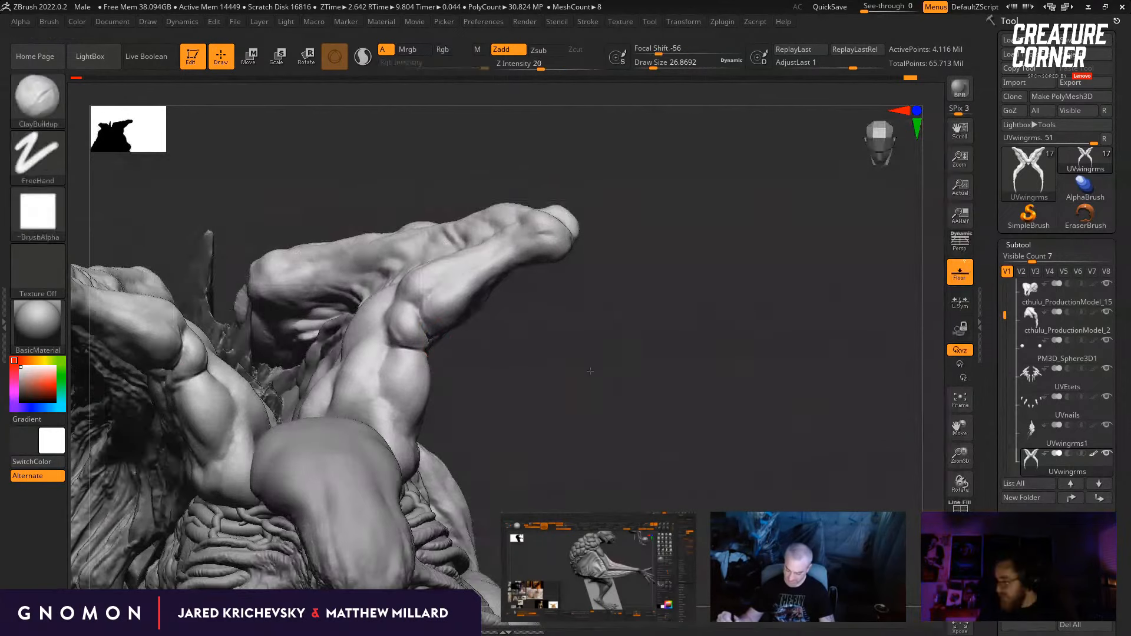
drag(535, 384, 466, 366)
drag(376, 351, 386, 336)
mouse_move(507, 372)
mouse_down()
mouse_move(530, 354)
mouse_move(565, 377)
mouse_up()
key(s)
drag(391, 349, 401, 407)
Step: Build up the upper arm muscle and the surface beside the elbow with the ClayBuildup brush at draw size about 30.7
key(shift)
key(s)
drag(590, 365, 541, 352)
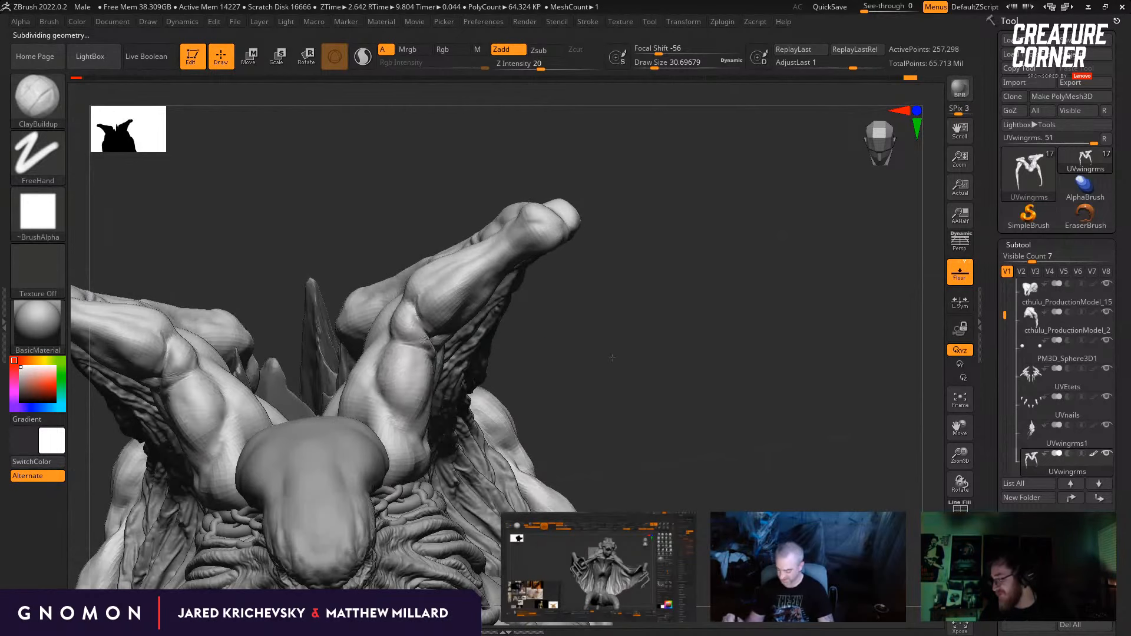
mouse_move(613, 357)
mouse_down()
mouse_move(399, 375)
mouse_move(396, 361)
mouse_up()
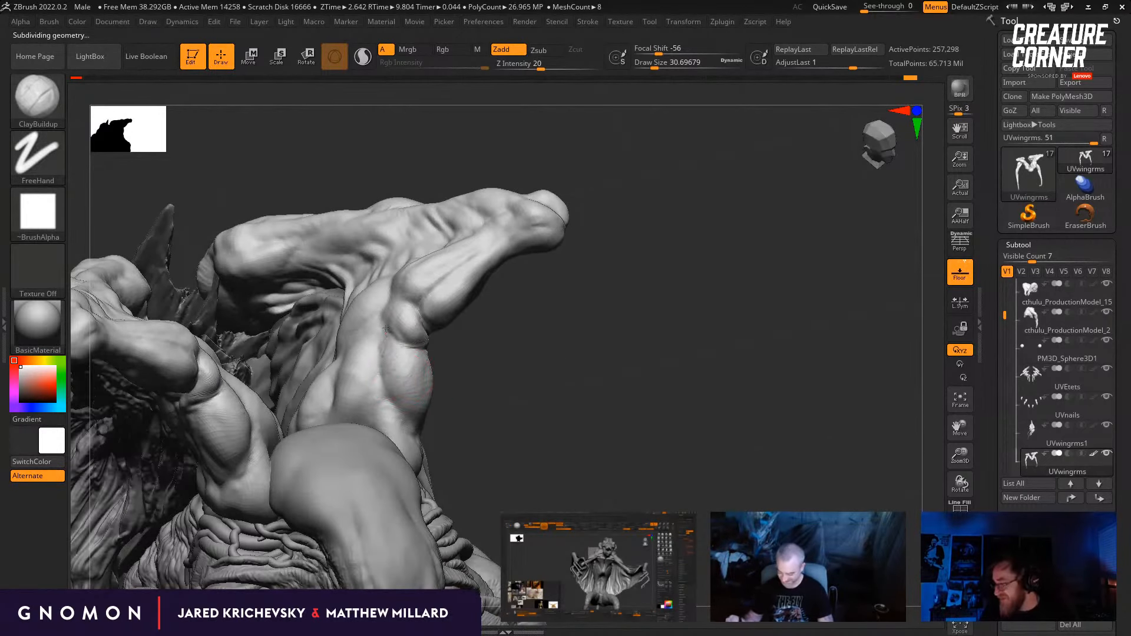
drag(472, 339, 470, 367)
drag(390, 349, 386, 367)
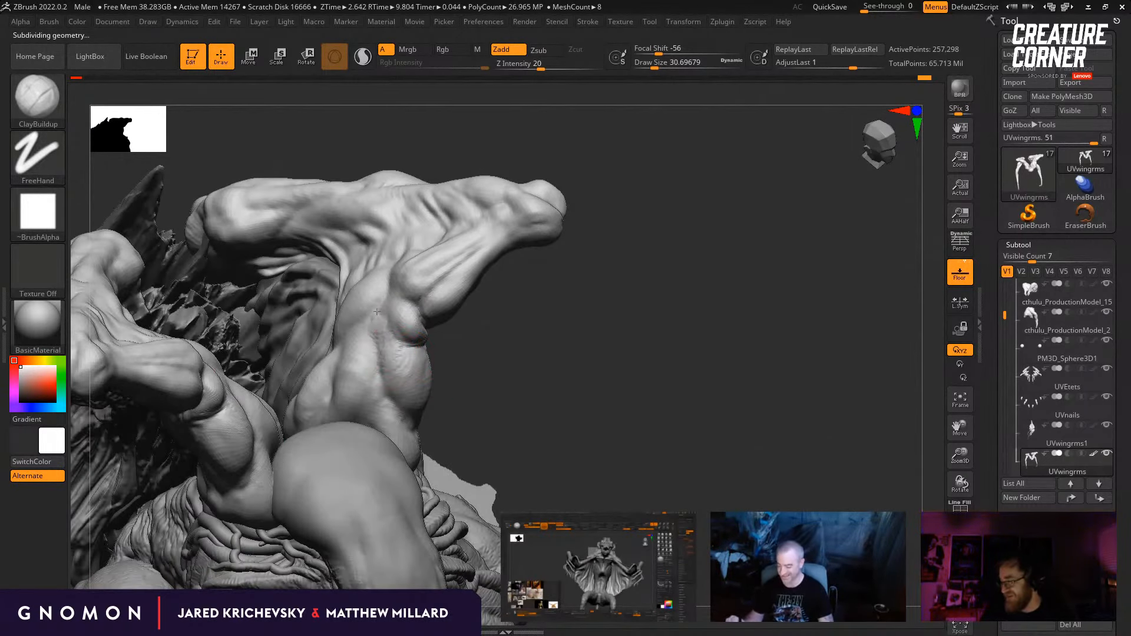
mouse_move(560, 387)
mouse_down()
mouse_move(533, 361)
mouse_move(619, 291)
mouse_move(714, 353)
mouse_move(748, 466)
mouse_move(758, 440)
mouse_move(756, 450)
mouse_up()
key(d)
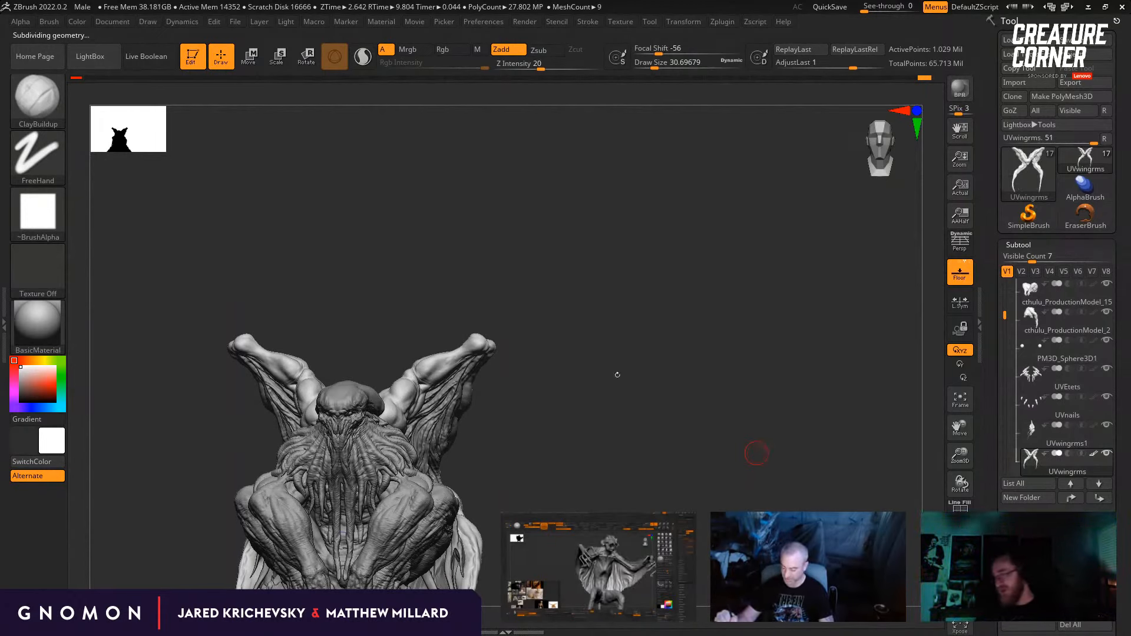
Step: Nudge the raised wing arm's tip, set the Standard brush to draw size about 9.45, and lower the wing arms by two subdivision levels
key(b)
mouse_move(617, 375)
mouse_down()
mouse_move(695, 435)
mouse_move(715, 424)
mouse_move(666, 420)
mouse_up()
key(m)
key(v)
key(b)
key(s)
key(t)
key(s)
drag(481, 332, 472, 331)
drag(666, 377, 636, 379)
key(shift+d)
key(shift+d)
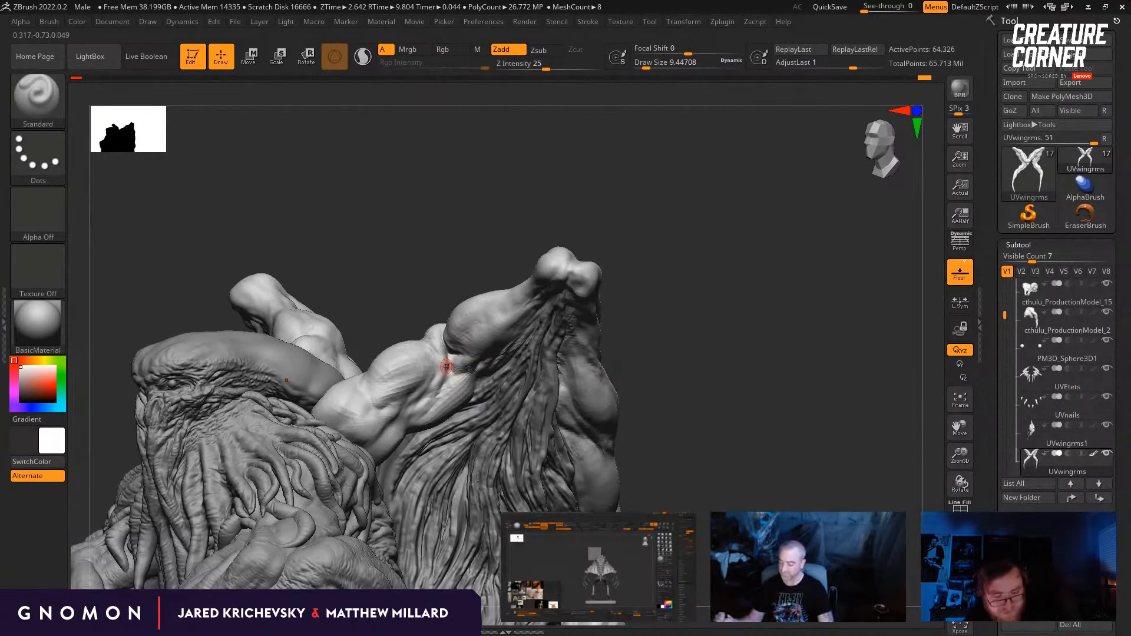
Step: Work clay into the elbow's inner crease with the Clay brush at draw size about 41.42 and raise the subdivision level
key(b)
key(c)
key(l)
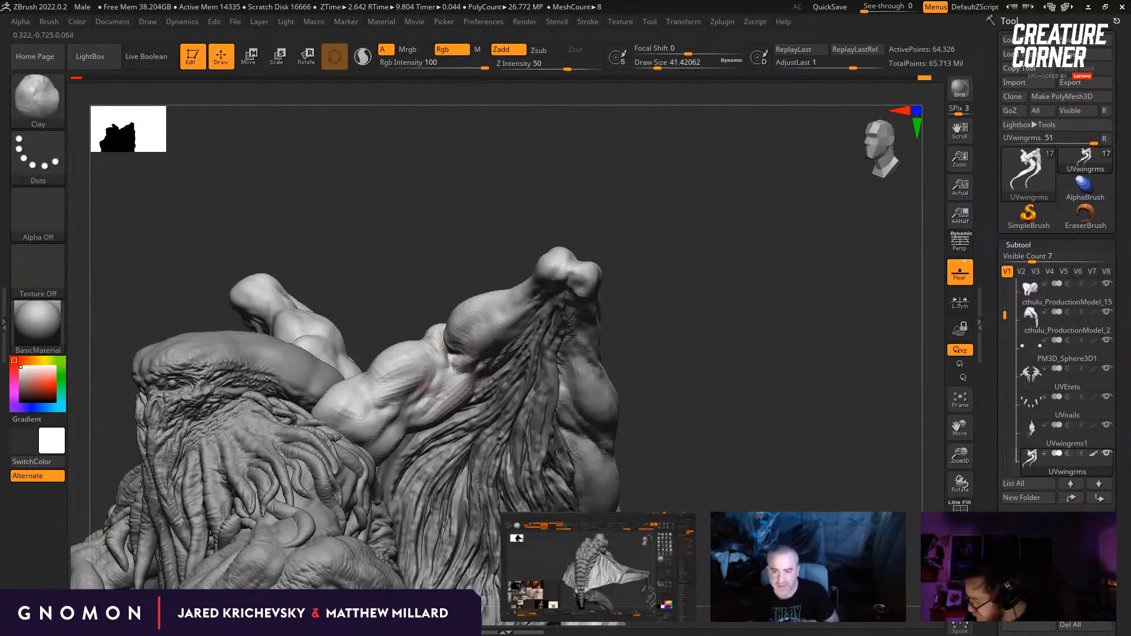
drag(660, 377, 701, 392)
key(d)
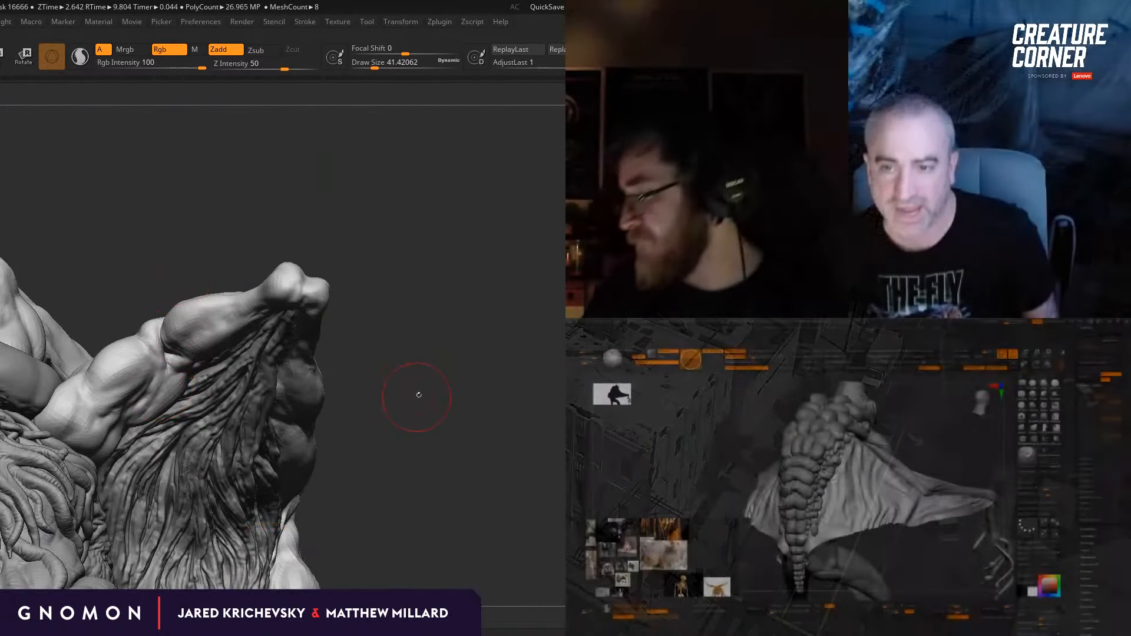
drag(419, 395, 426, 384)
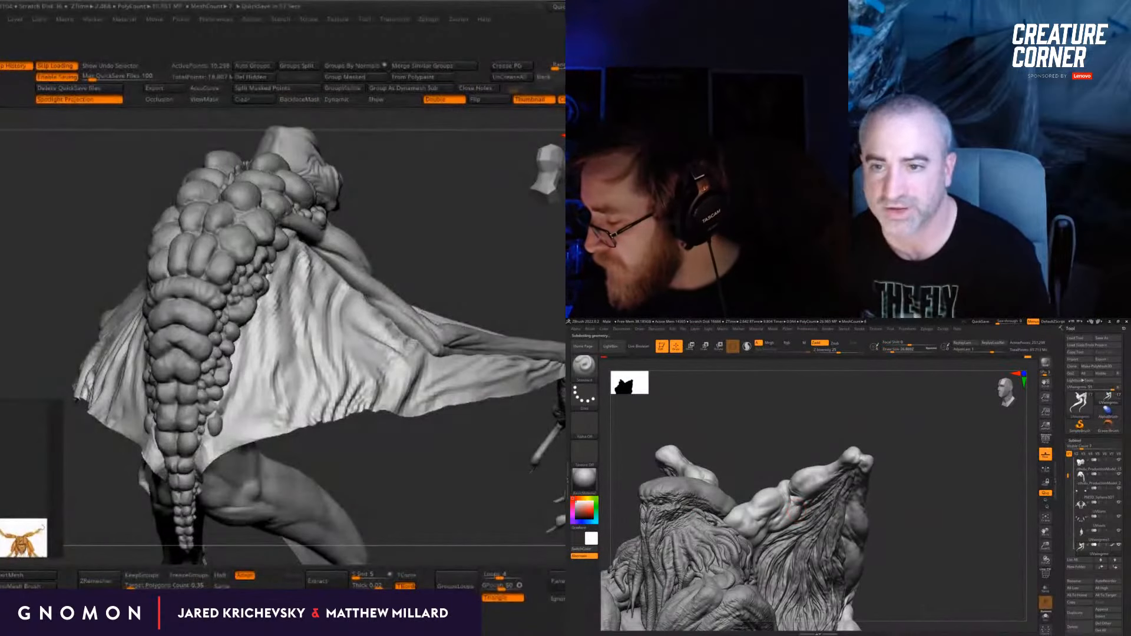
Step: On the lumpy-backed winged creature, refine the wing membrane folds between the back and the wing arm from several angles
drag(450, 488, 450, 522)
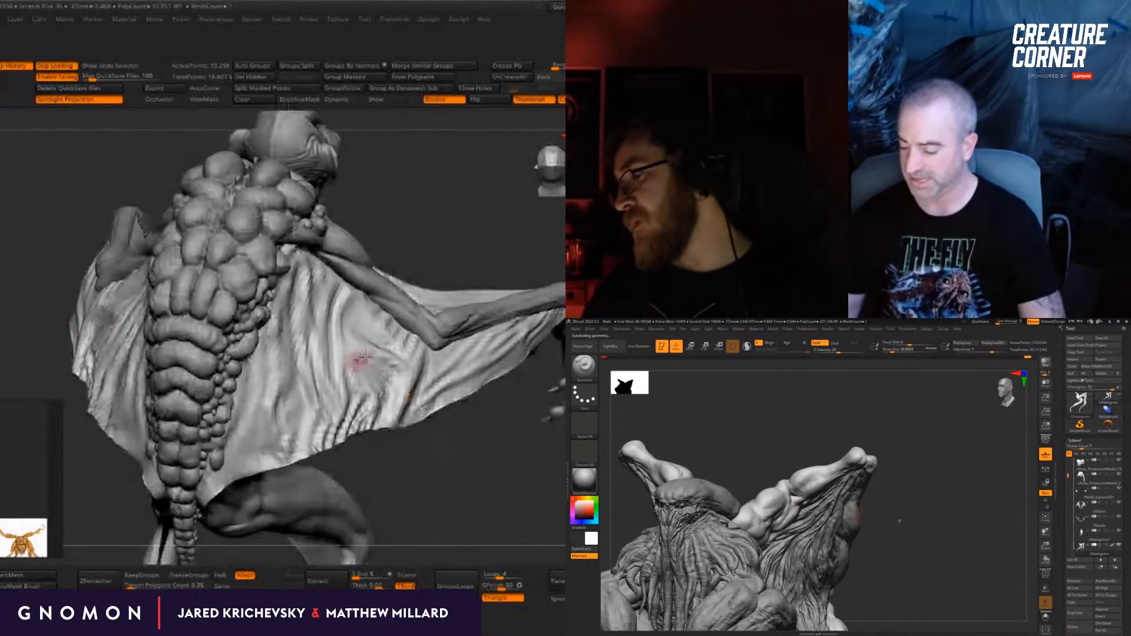
key(d)
drag(475, 435, 467, 401)
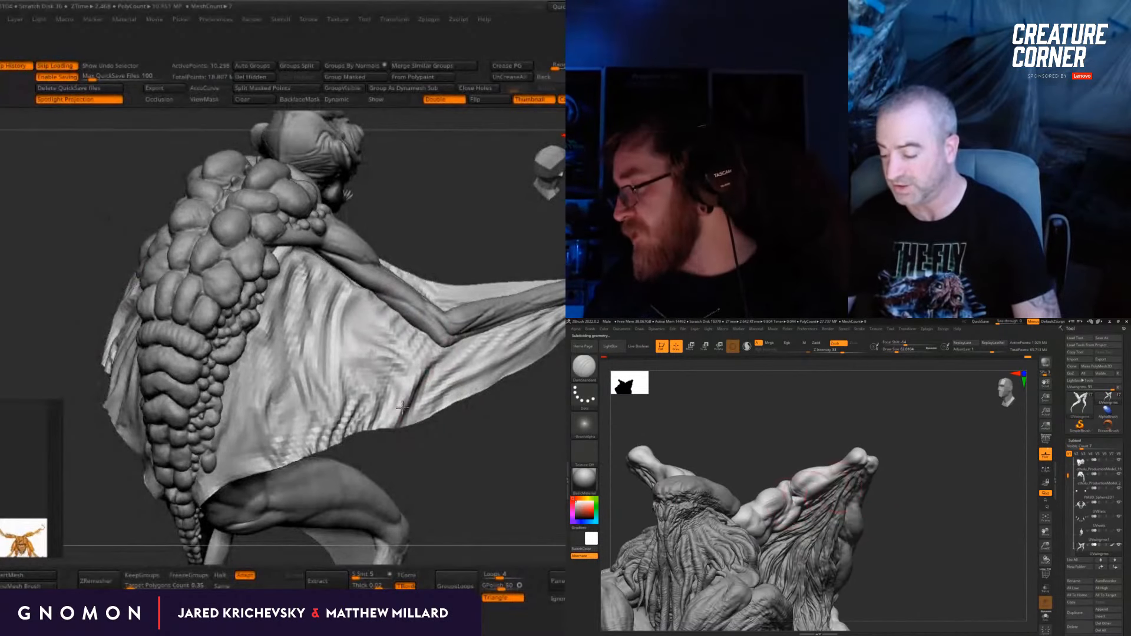
drag(443, 439, 481, 430)
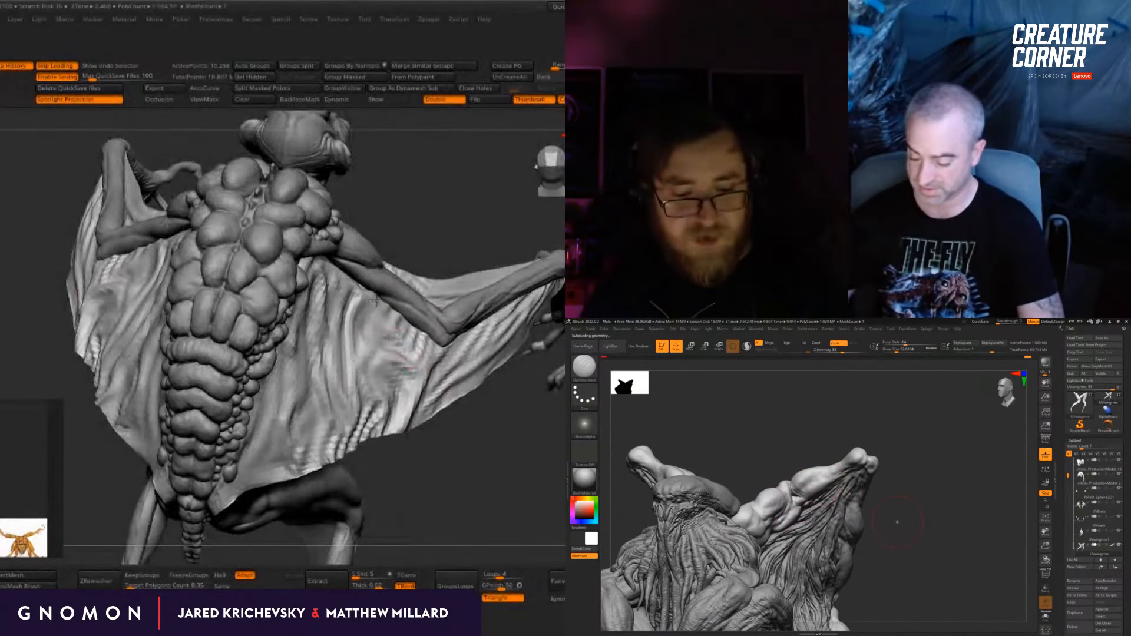
drag(484, 429, 452, 435)
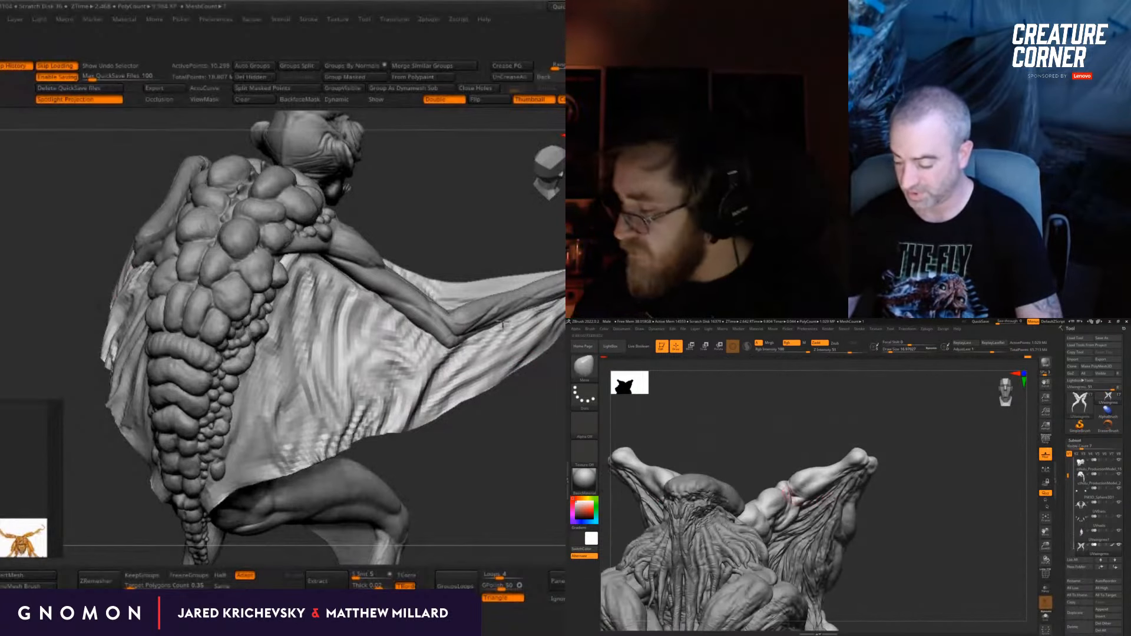
mouse_move(422, 449)
mouse_down()
mouse_move(460, 447)
mouse_move(412, 462)
mouse_up()
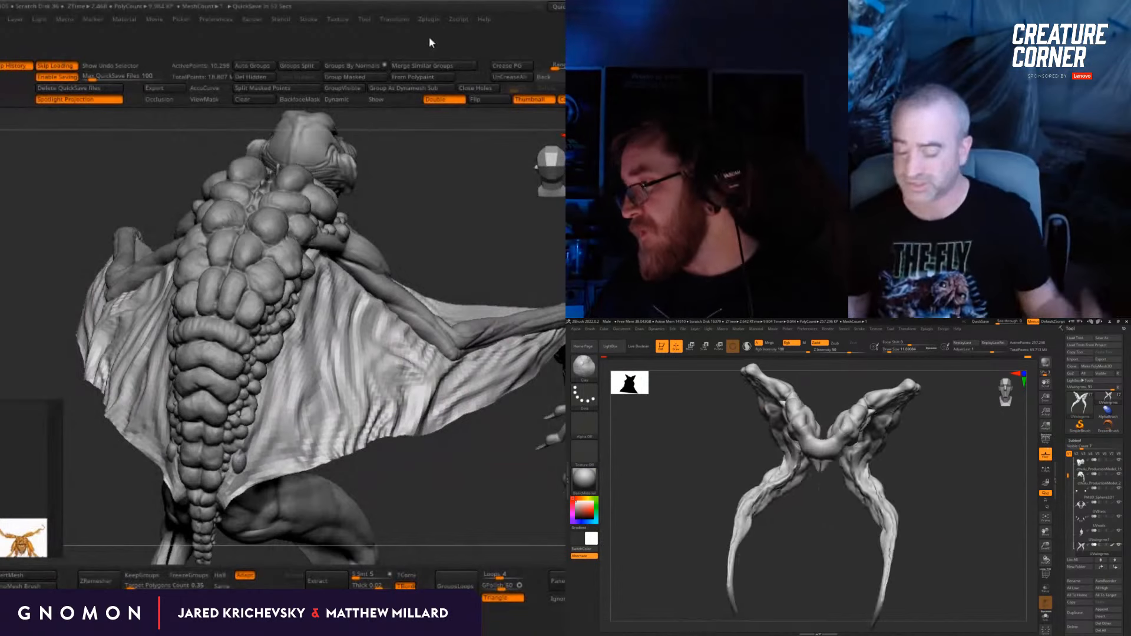
mouse_move(471, 488)
mouse_down()
mouse_move(462, 505)
mouse_move(464, 480)
mouse_move(540, 424)
mouse_up()
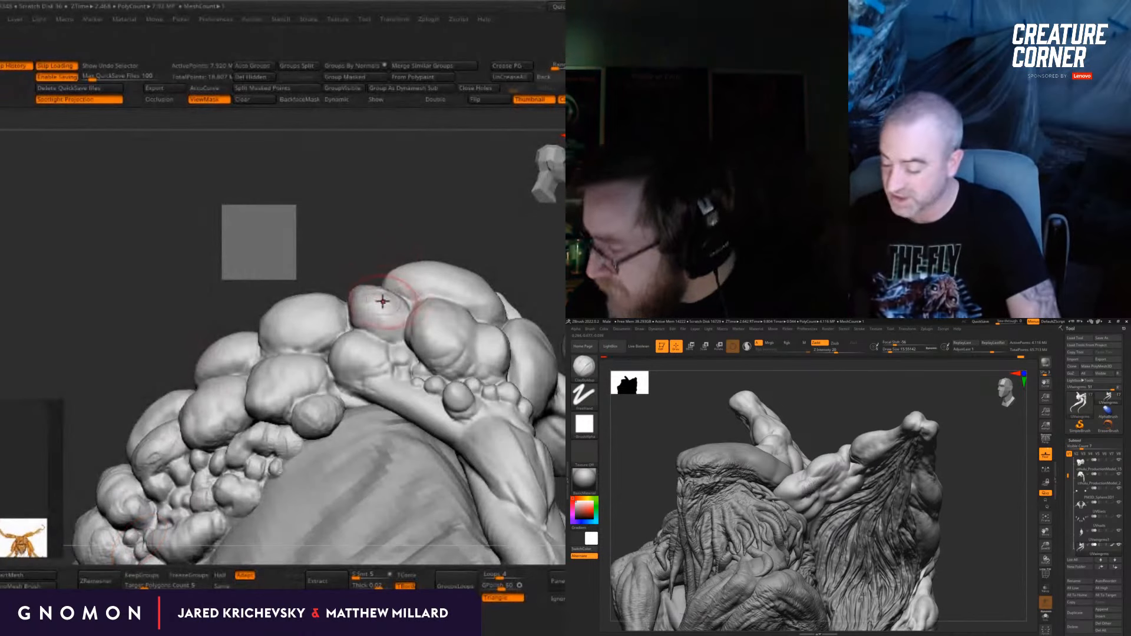
Step: Refine the large rounded scales over the lumpy-backed creature's shoulder and upper back
drag(394, 193, 232, 288)
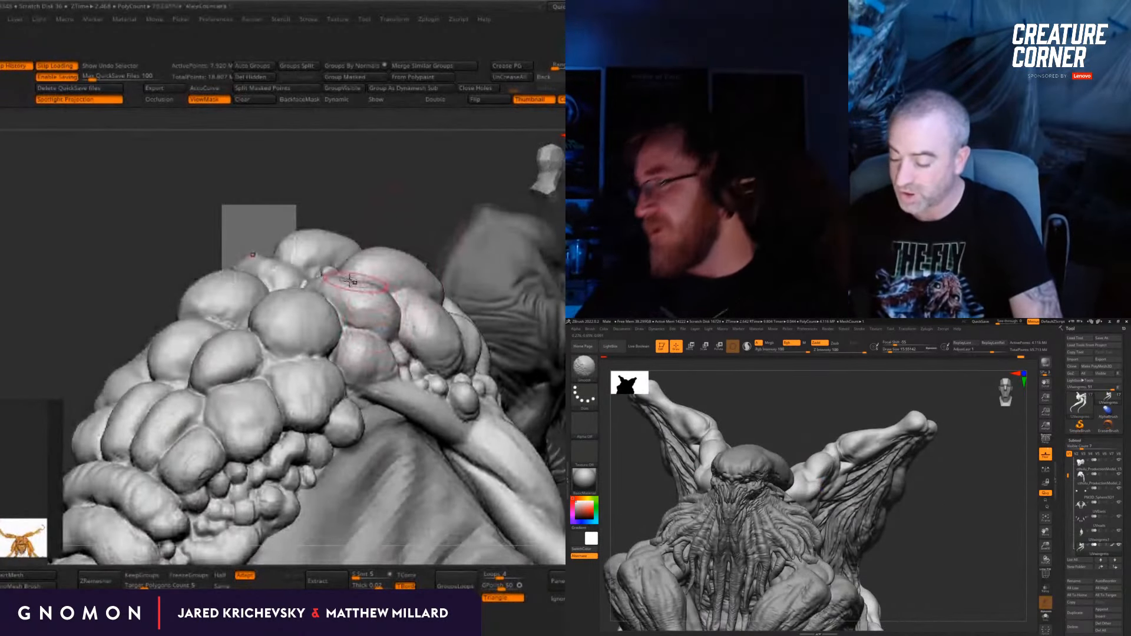
drag(432, 169, 383, 192)
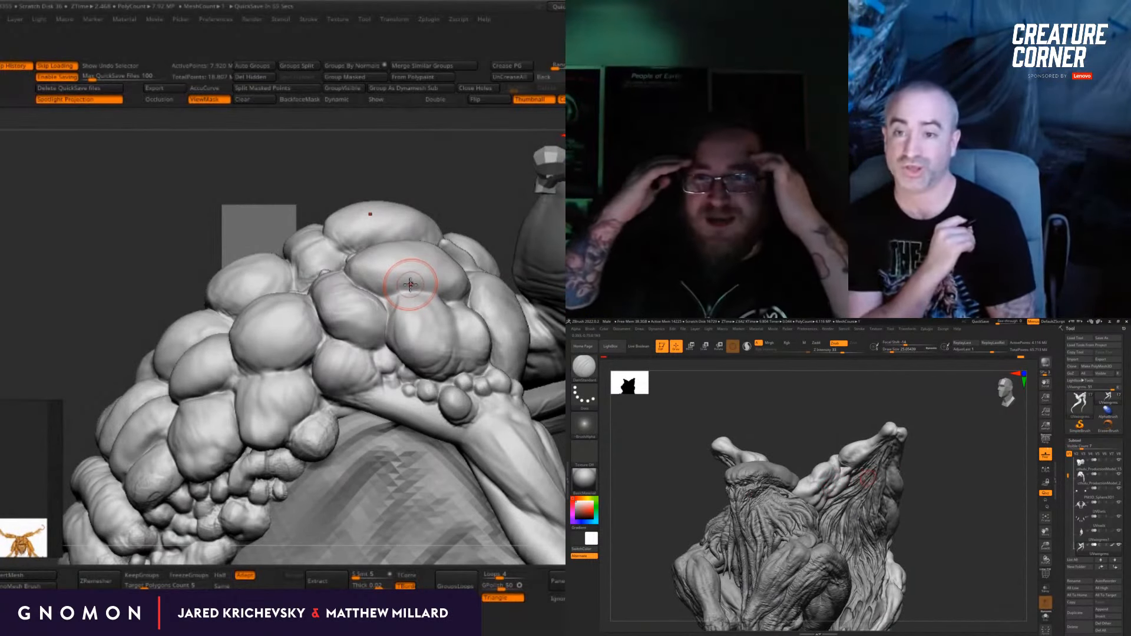
drag(425, 186, 419, 148)
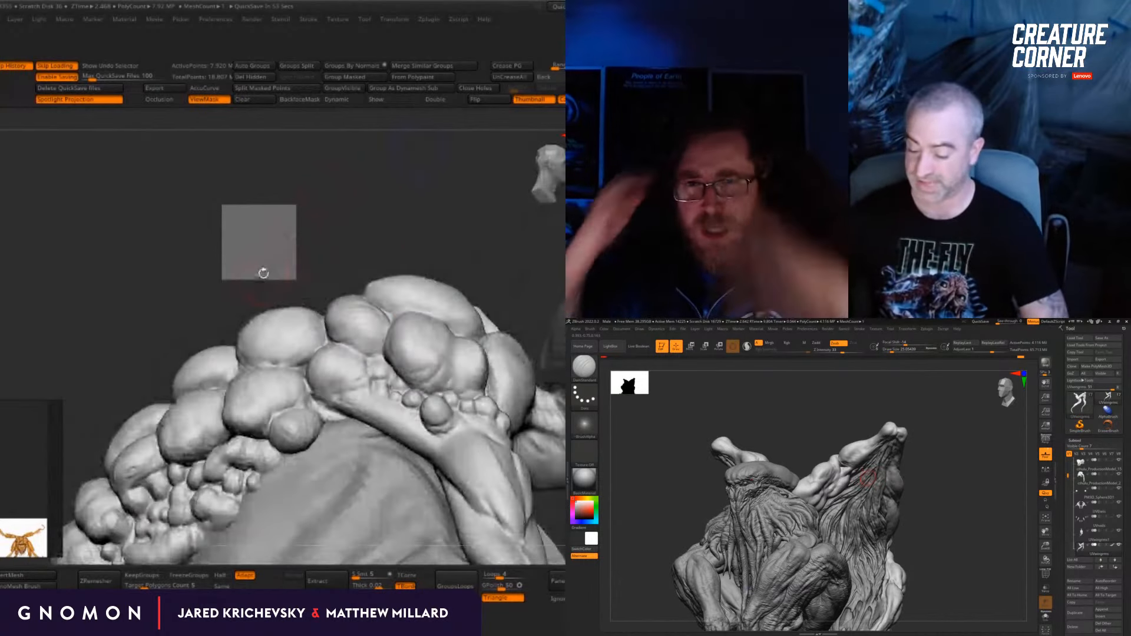
drag(262, 271, 309, 277)
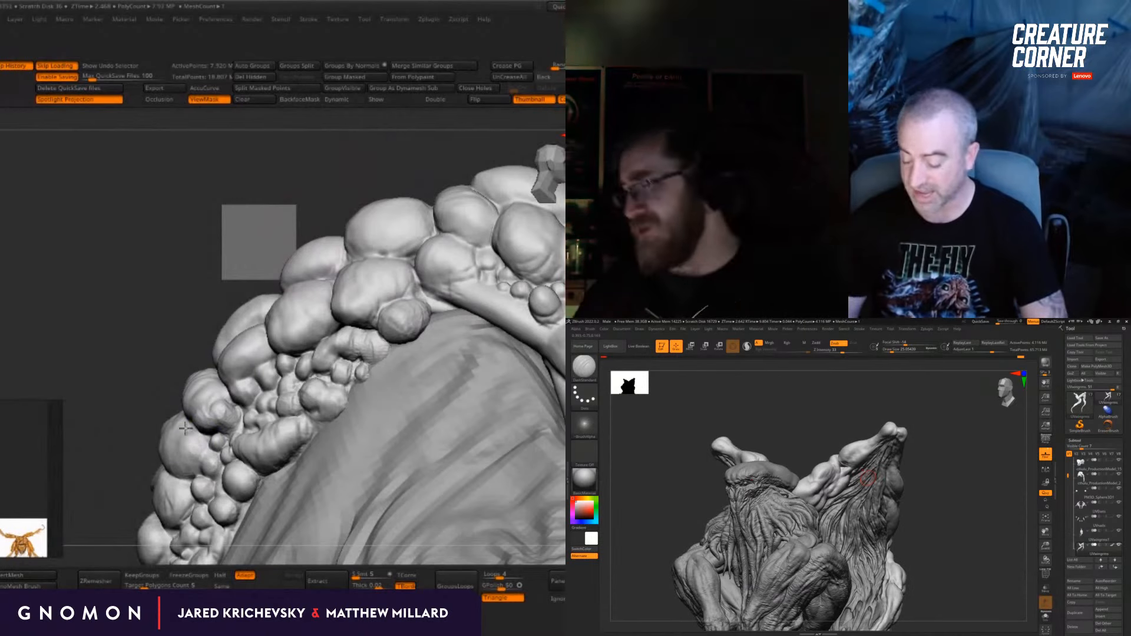
Step: Shape the rounded scales running down the outer side of the lumpy-backed creature's back
drag(166, 422, 117, 311)
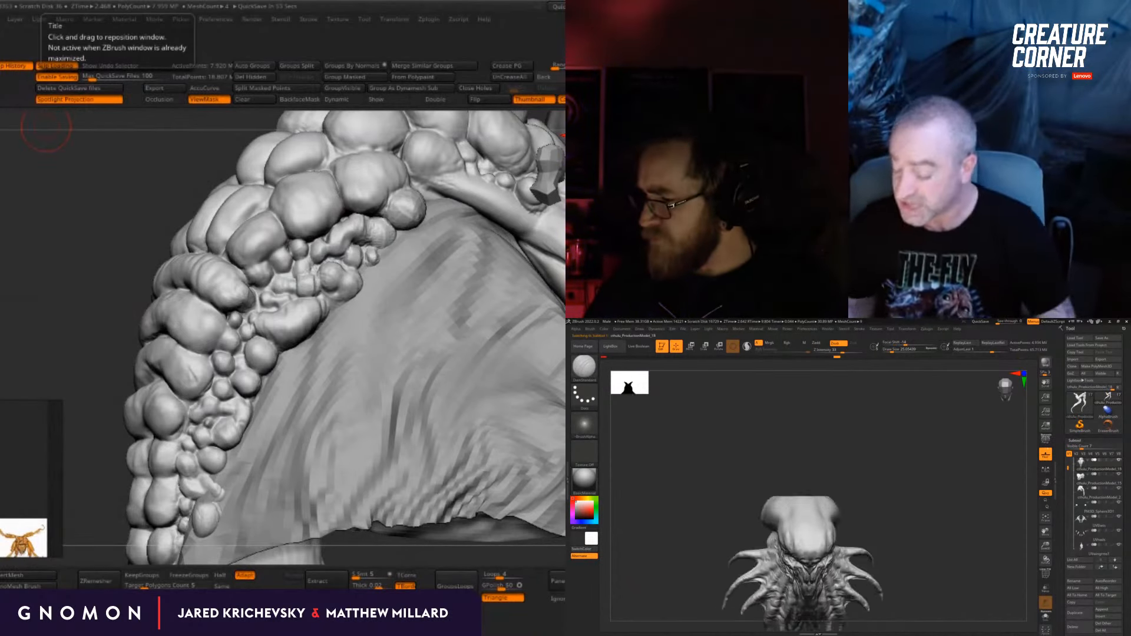
drag(92, 396, 135, 325)
drag(392, 257, 283, 265)
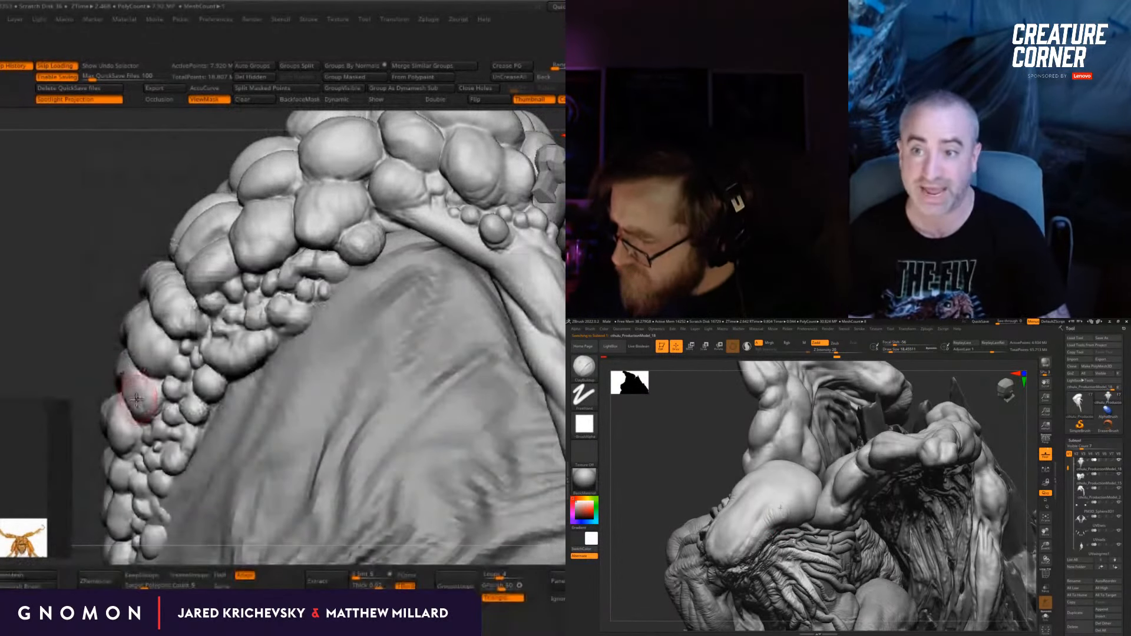
alt+drag(51, 292, 87, 241)
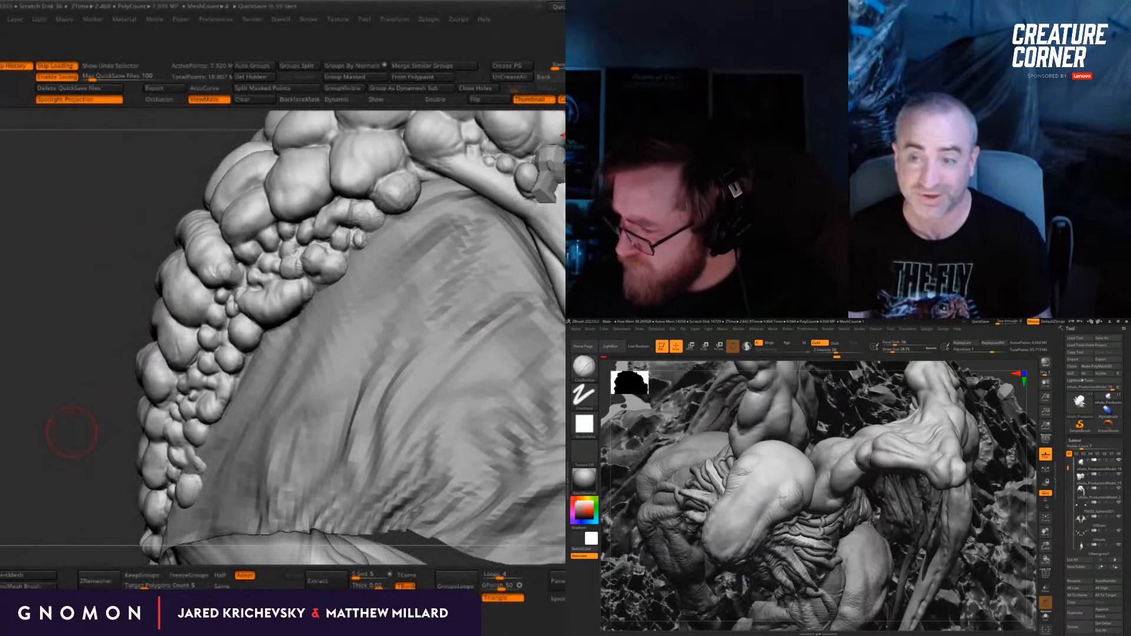
Step: Refine the small scales filling the gap between the large back scales and the wing membrane
key(b)
click(60, 288)
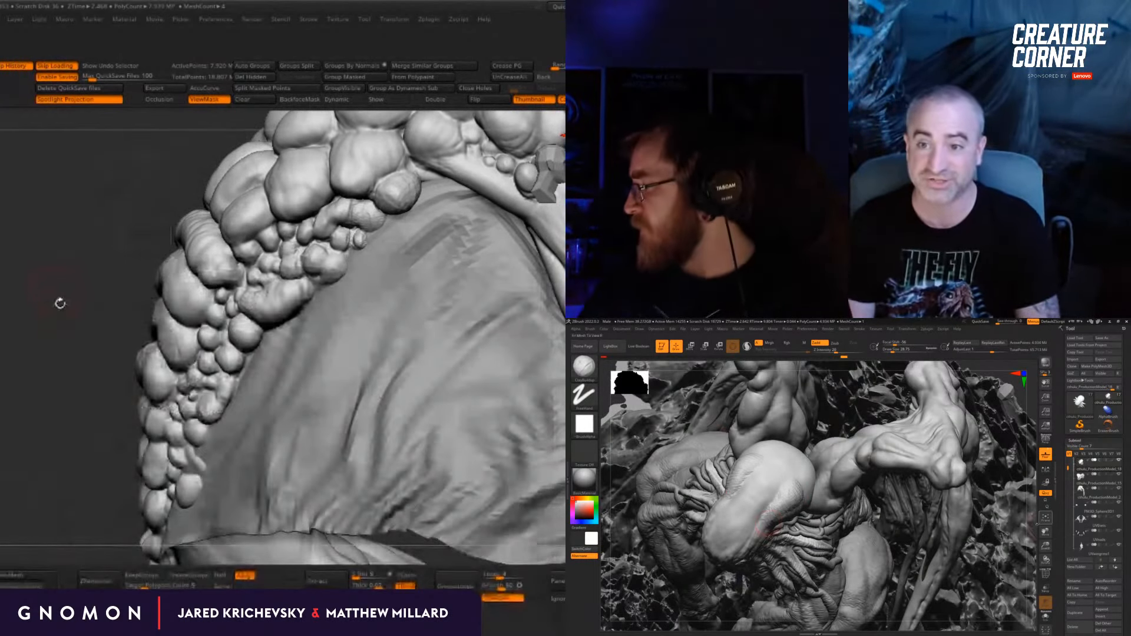
drag(118, 341, 141, 331)
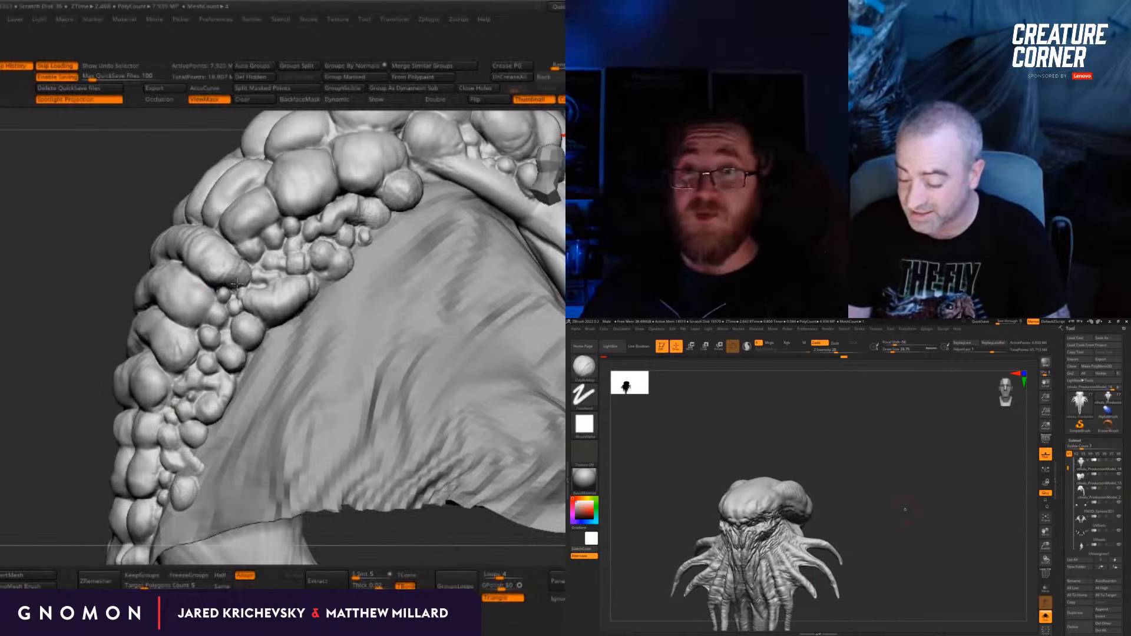
drag(118, 323, 131, 307)
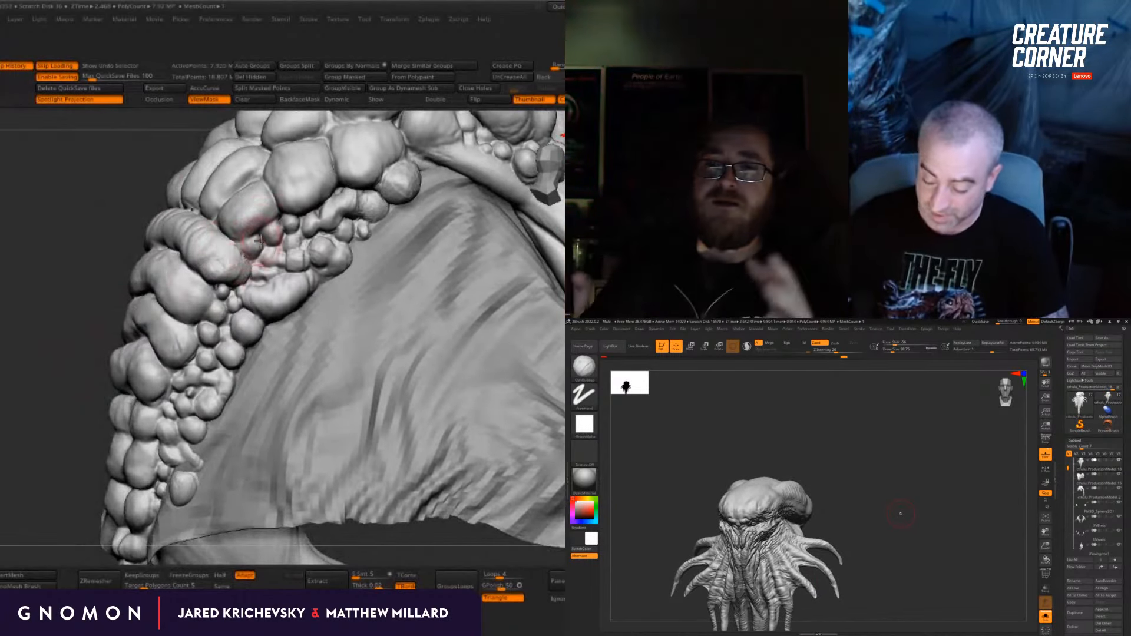
alt+drag(77, 347, 142, 295)
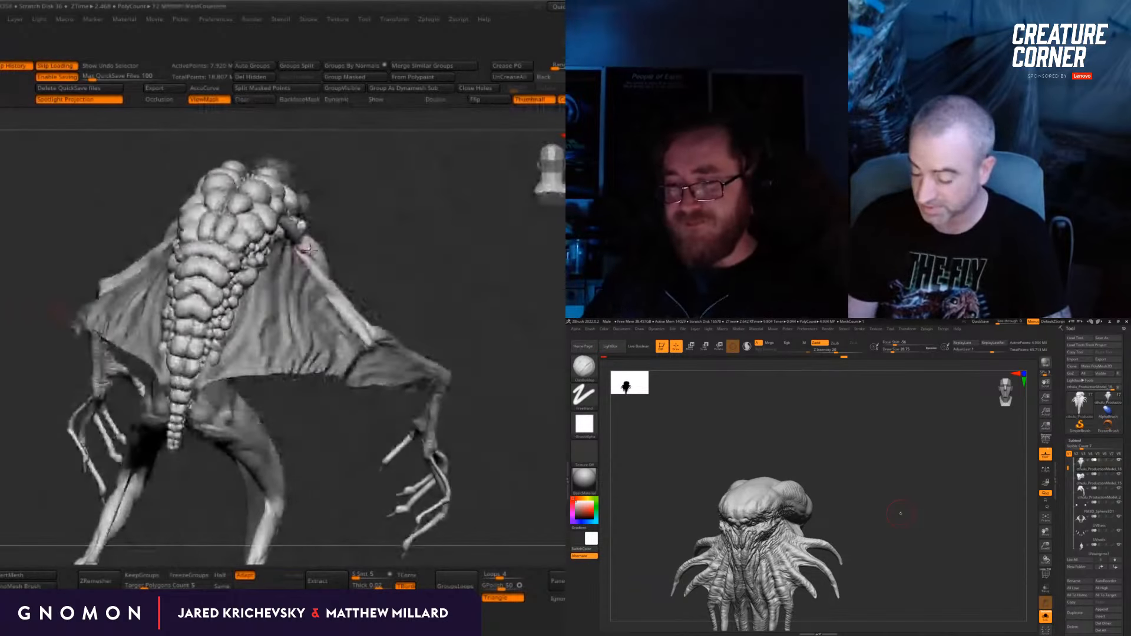
Step: Sculpt surface detail into the wide crosswise scale bands along the middle of the lower back
mouse_move(510, 268)
mouse_down()
mouse_move(498, 290)
mouse_move(515, 253)
mouse_move(523, 308)
mouse_move(554, 289)
mouse_move(518, 283)
mouse_move(520, 306)
mouse_up()
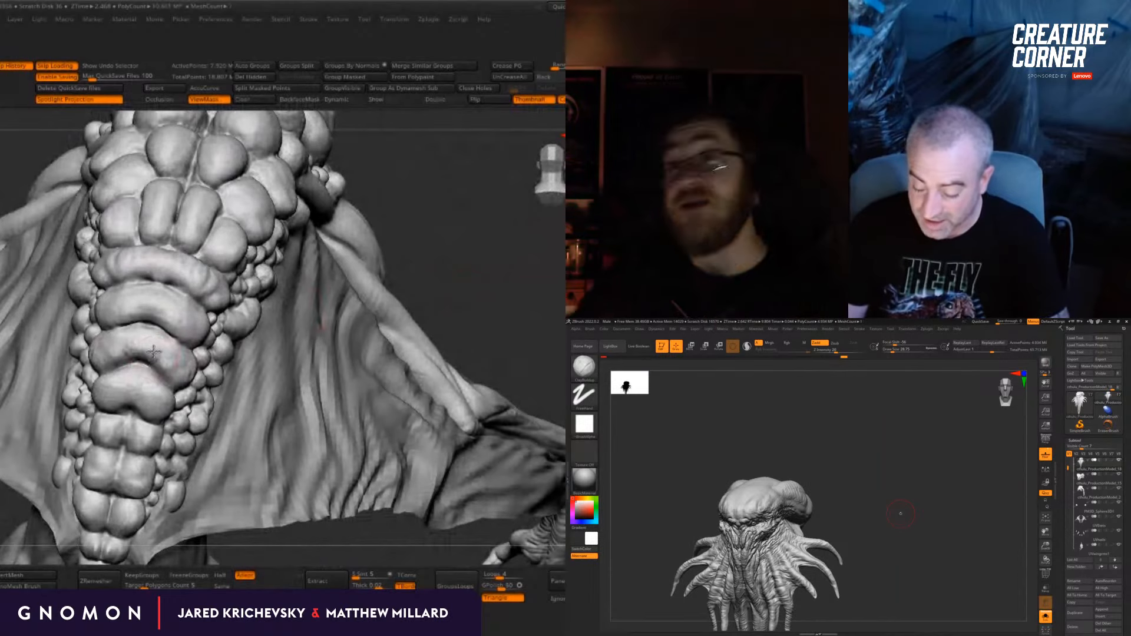
drag(504, 250, 448, 244)
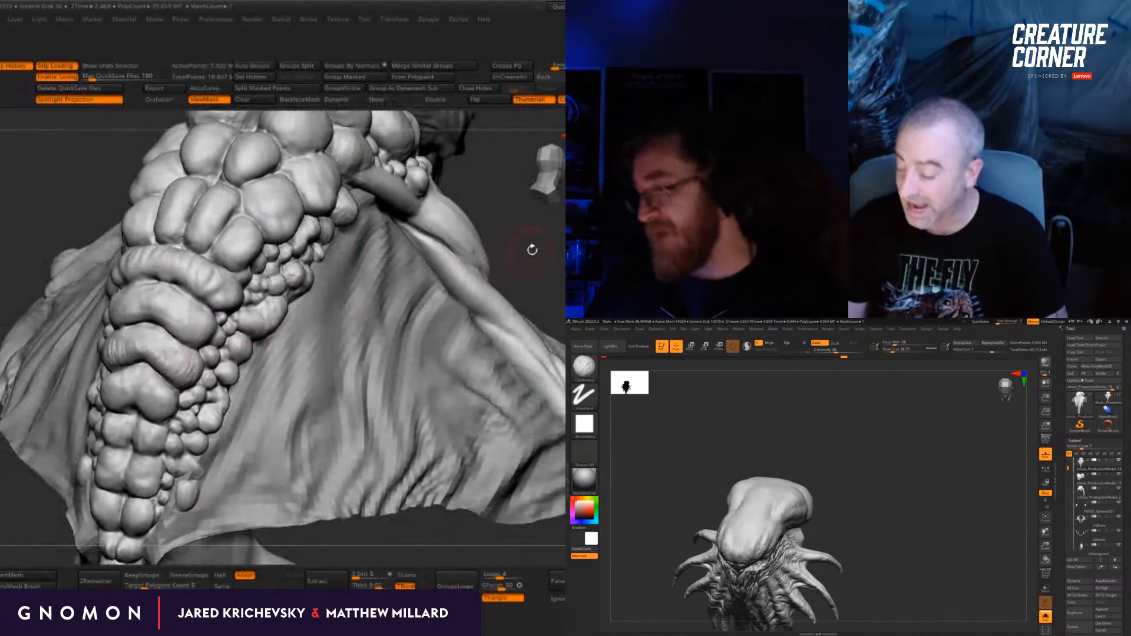
drag(530, 248, 521, 236)
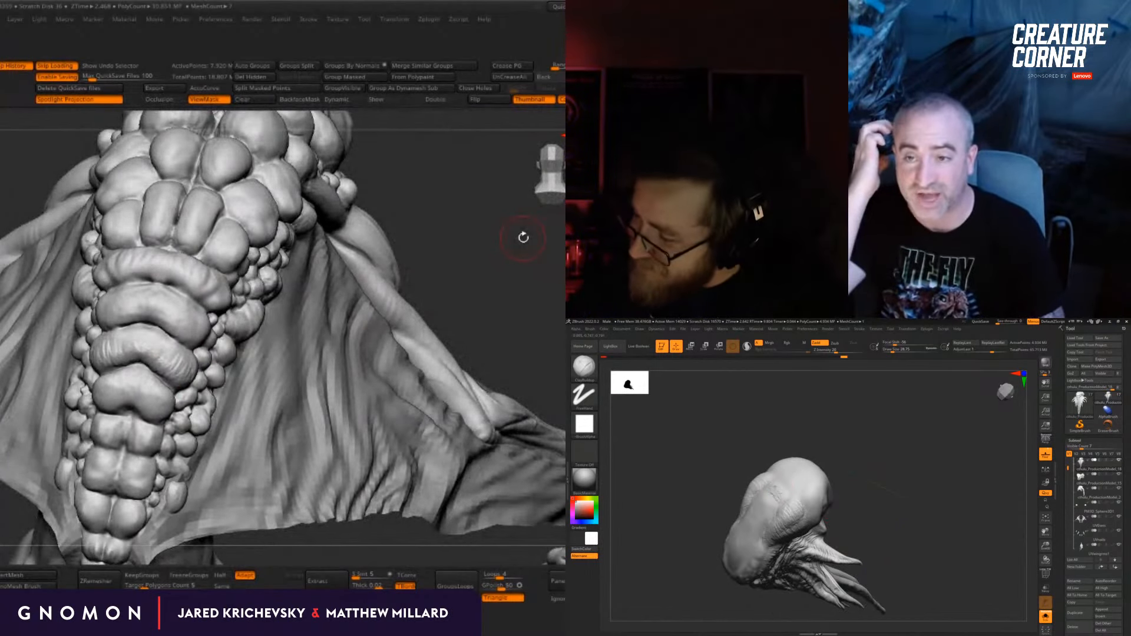
drag(492, 239, 417, 135)
Step: On the tentacled creature, switch to the Clay brush and work the bulging forms on top of the head
drag(878, 462, 884, 468)
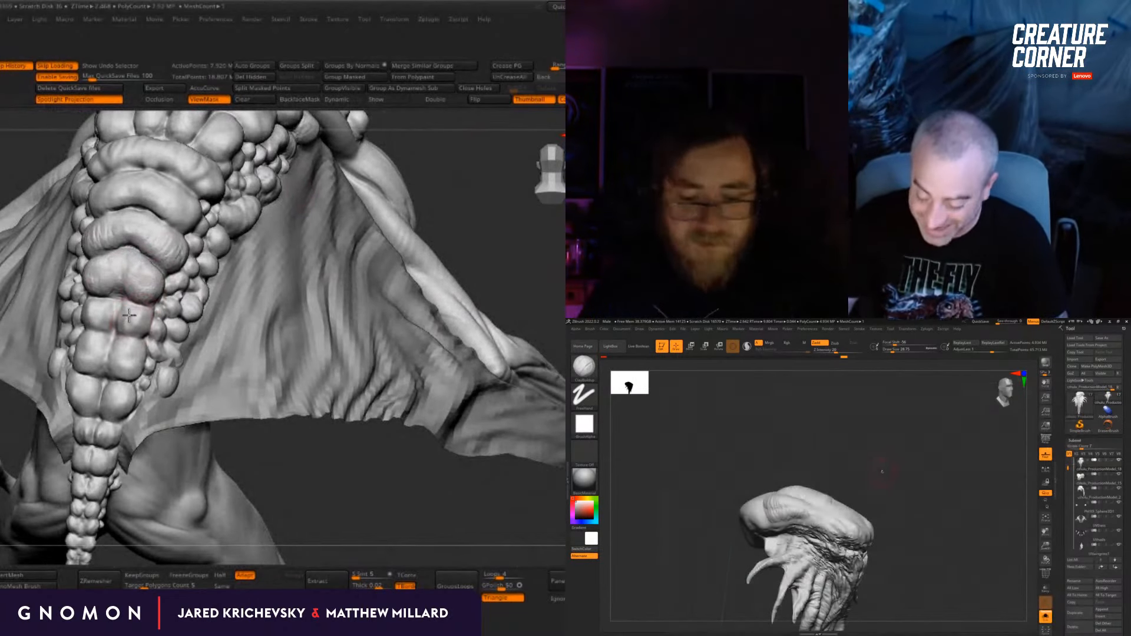
key(b)
key(c)
key(l)
drag(883, 465, 854, 493)
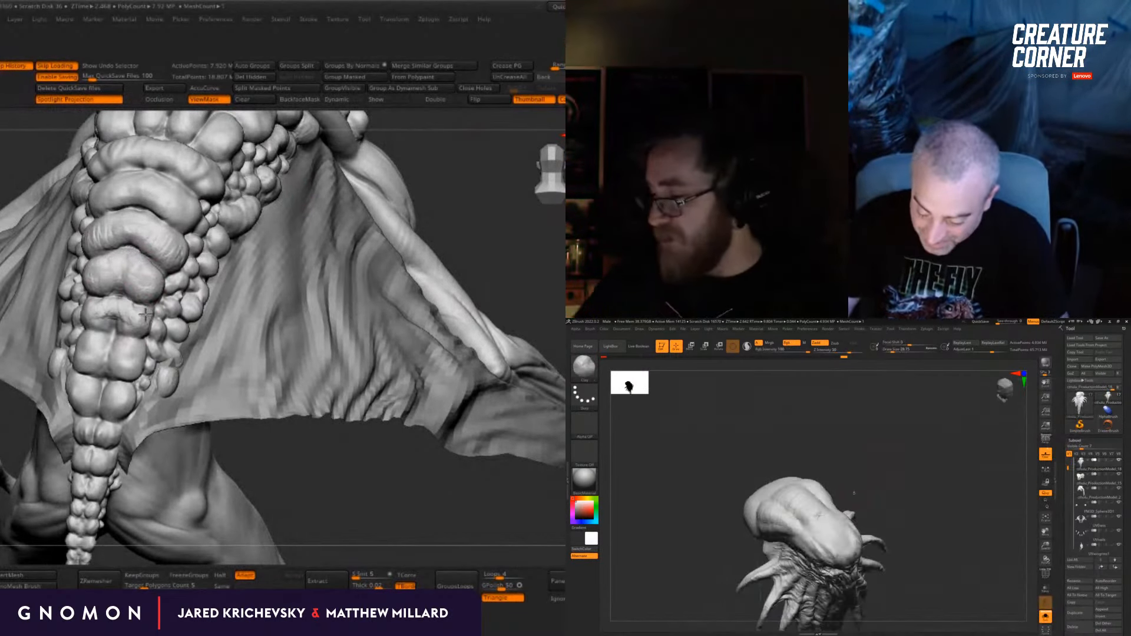
mouse_move(777, 501)
right_down()
mouse_move(822, 490)
mouse_move(808, 483)
right_up()
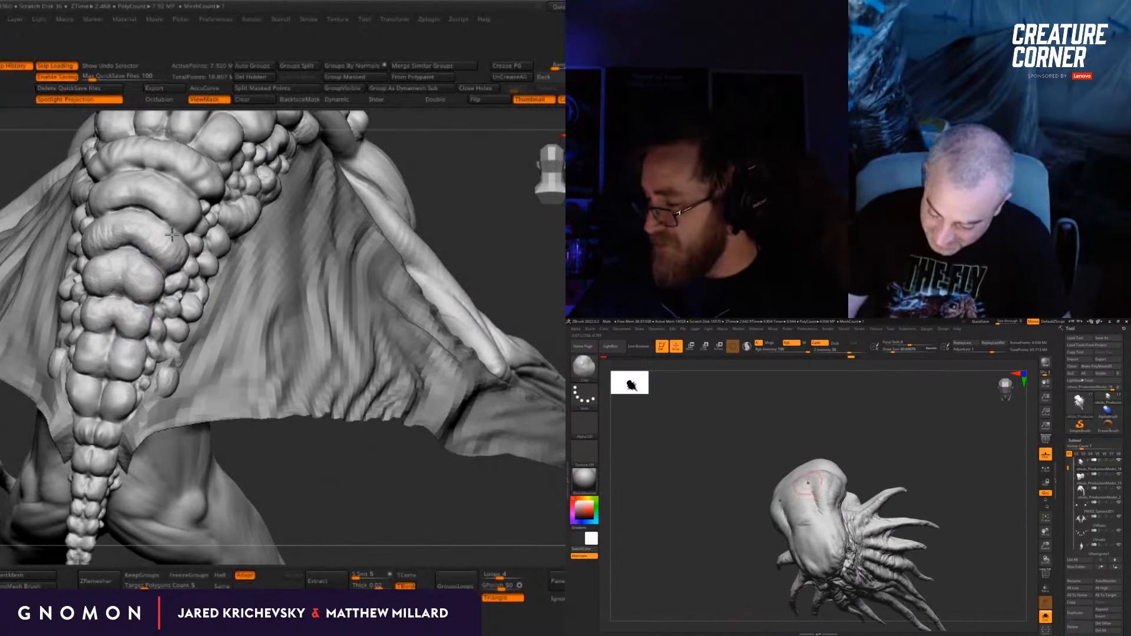
Step: Shape small rounded scales along the shoulder ridge where the lumpy-backed creature's wing arm meets its back
key(f)
mouse_move(495, 421)
mouse_down()
mouse_move(339, 478)
mouse_move(319, 502)
mouse_move(330, 439)
mouse_move(310, 454)
mouse_move(335, 473)
mouse_move(319, 445)
mouse_move(345, 478)
mouse_move(354, 471)
mouse_move(347, 488)
mouse_move(373, 412)
mouse_up()
alt+drag(485, 174, 315, 422)
drag(546, 313, 538, 315)
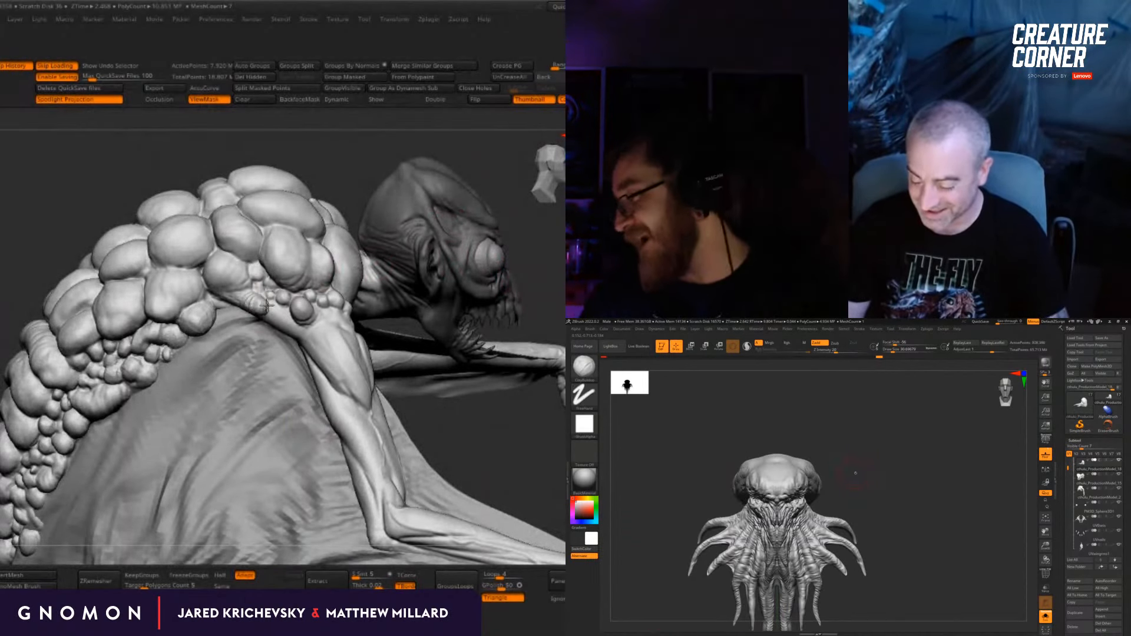
drag(267, 305, 250, 304)
drag(855, 473, 784, 473)
drag(277, 310, 283, 312)
shift+drag(784, 473, 823, 480)
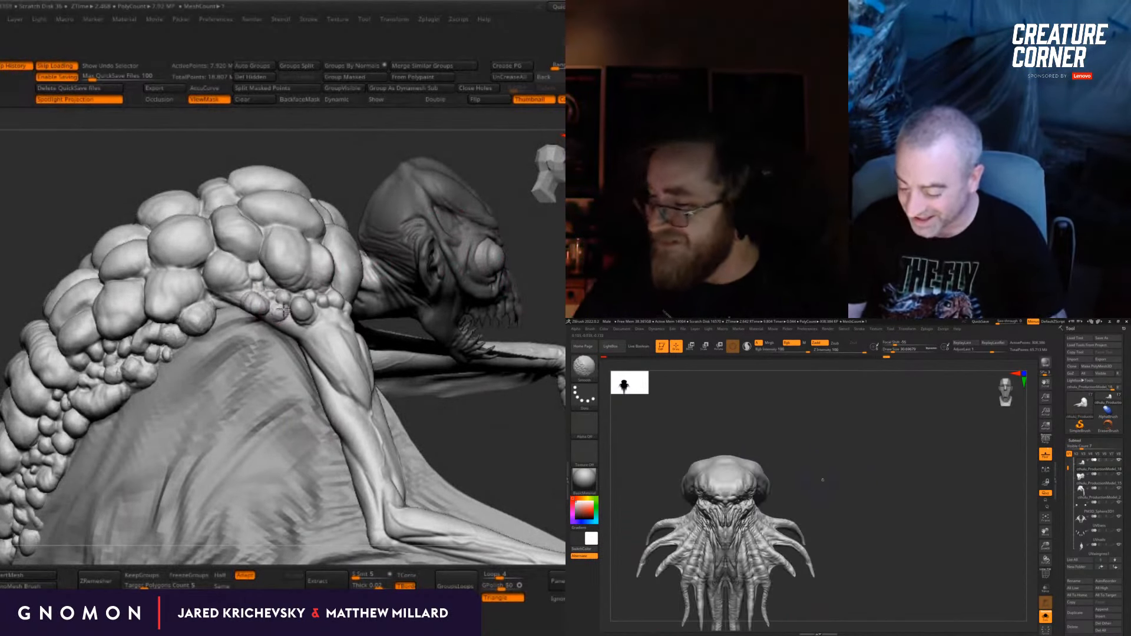
key(d)
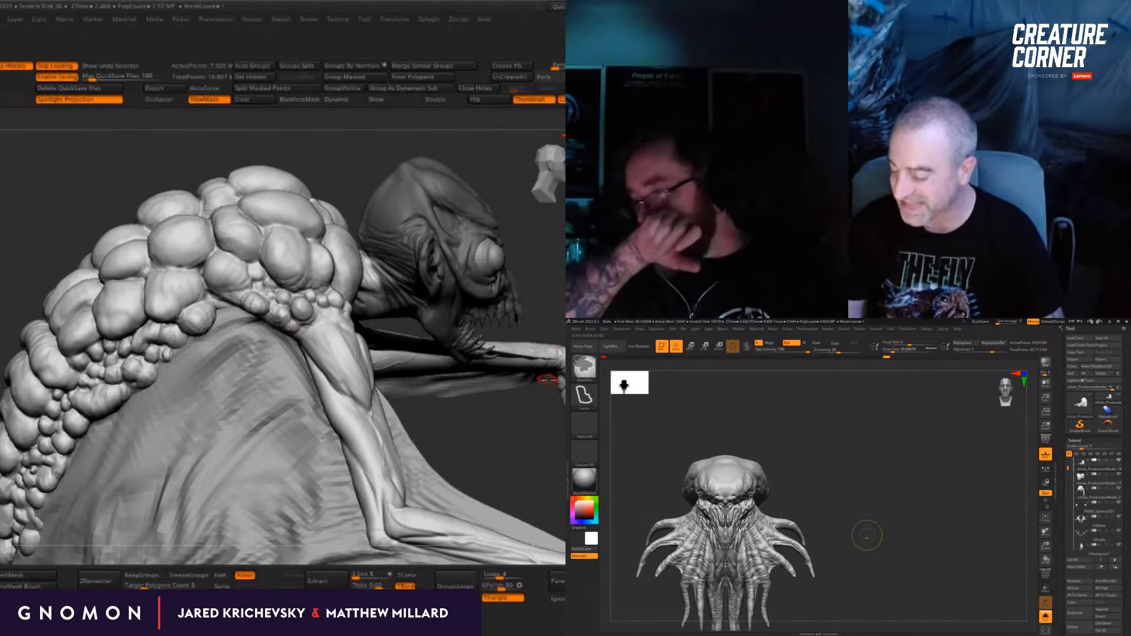
right_drag(292, 328, 235, 330)
key(s)
right_drag(59, 447, 96, 421)
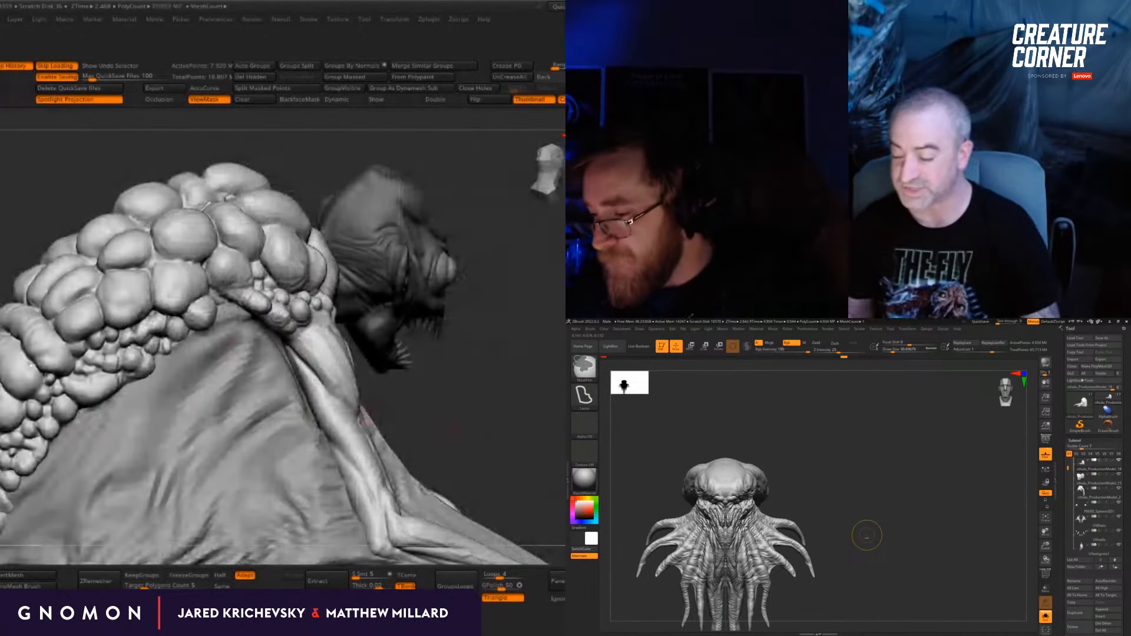
Step: On the tentacled creature, switch to the Dam Standard brush and carve grooves between the bulging forms of the head
mouse_move(867, 535)
mouse_down()
mouse_move(857, 480)
mouse_move(869, 472)
mouse_move(882, 513)
mouse_move(761, 489)
mouse_up()
key(b)
key(d)
key(s)
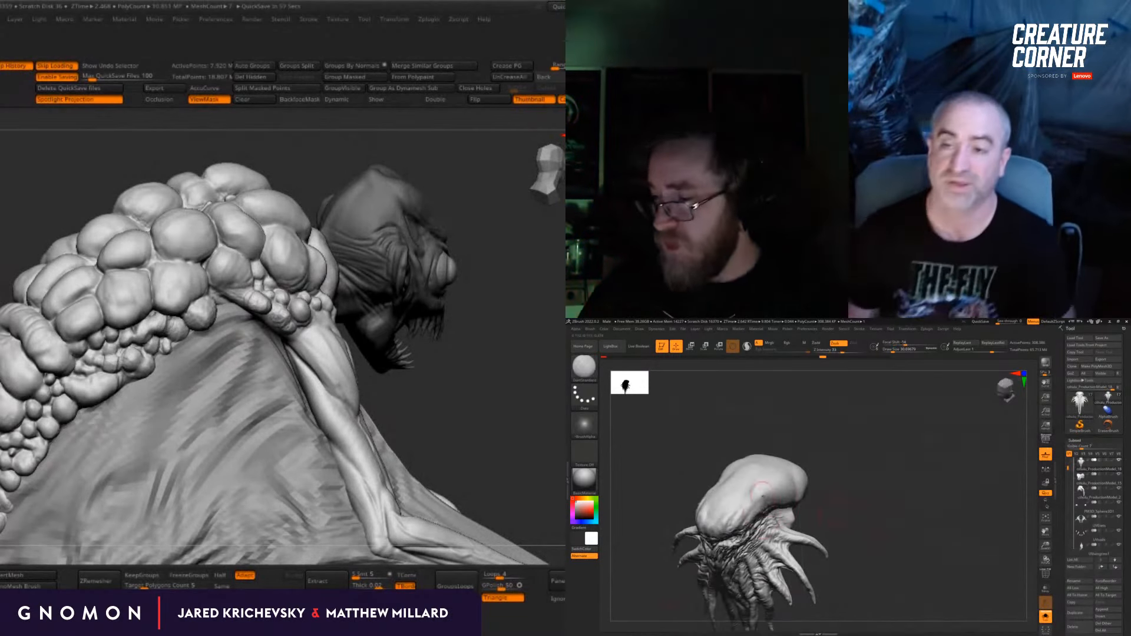
drag(462, 452, 412, 450)
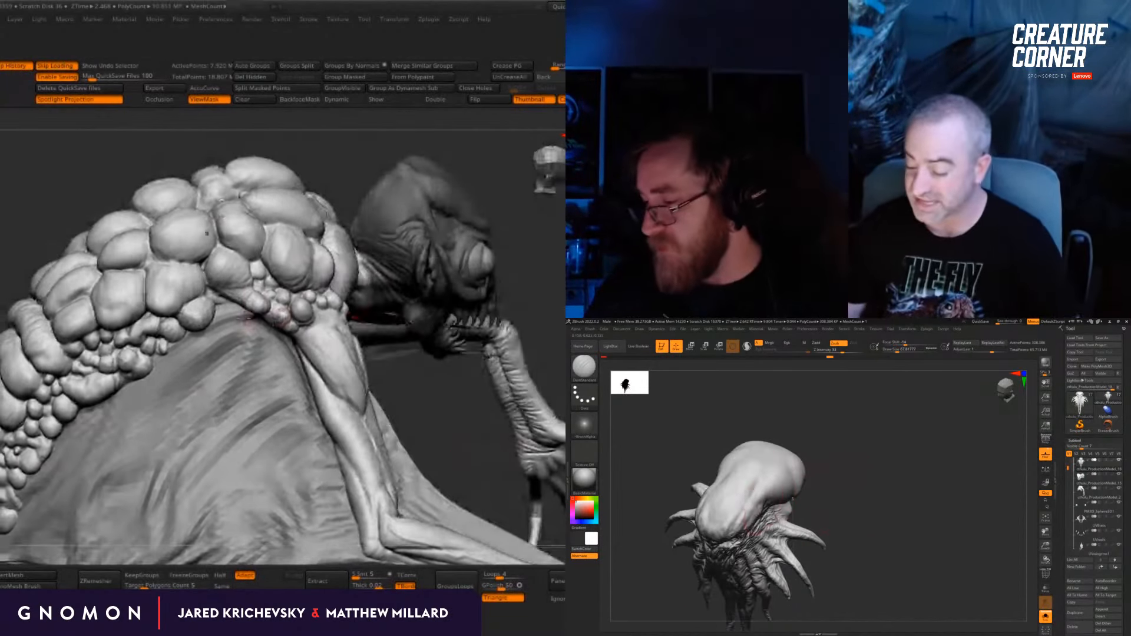
drag(834, 477, 758, 503)
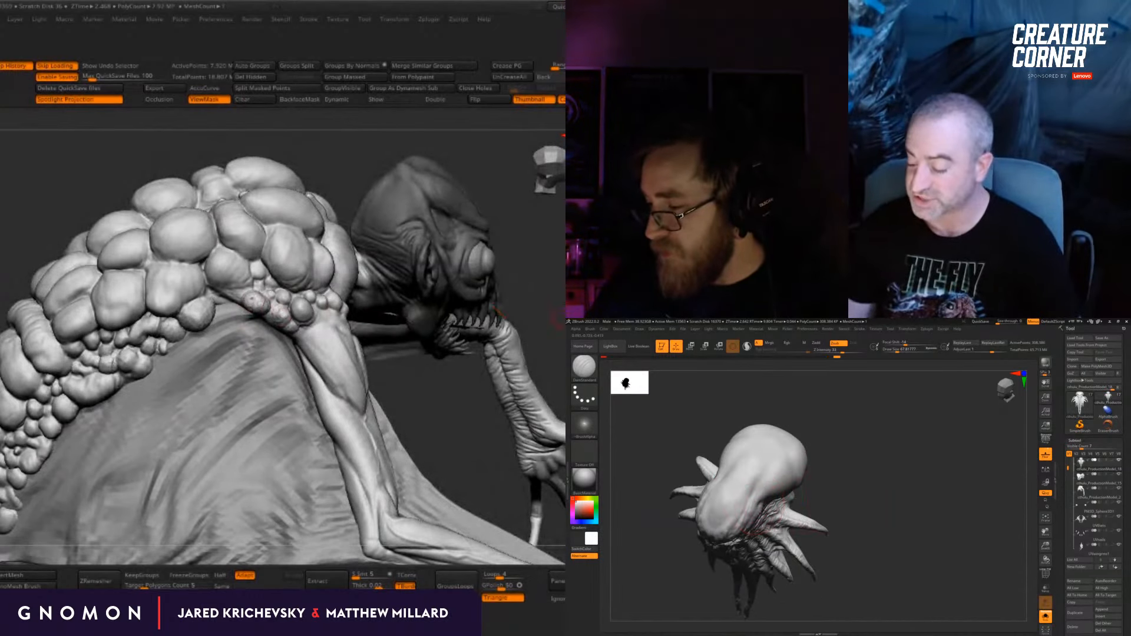
drag(557, 318, 565, 318)
drag(759, 503, 795, 474)
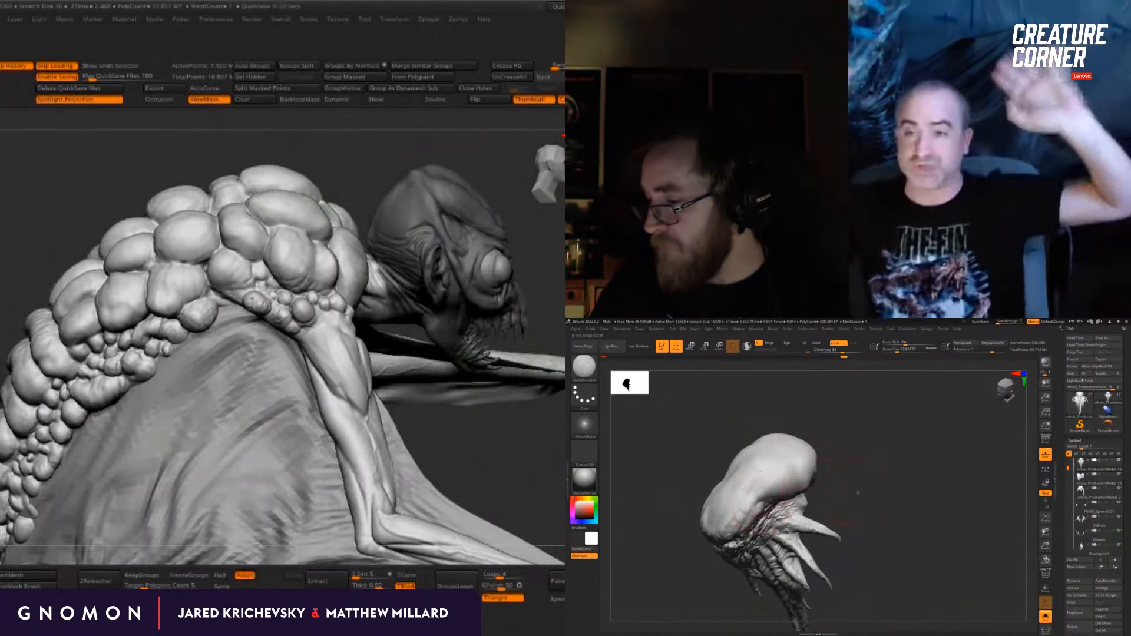
drag(859, 493, 743, 492)
drag(542, 265, 524, 288)
drag(744, 492, 768, 480)
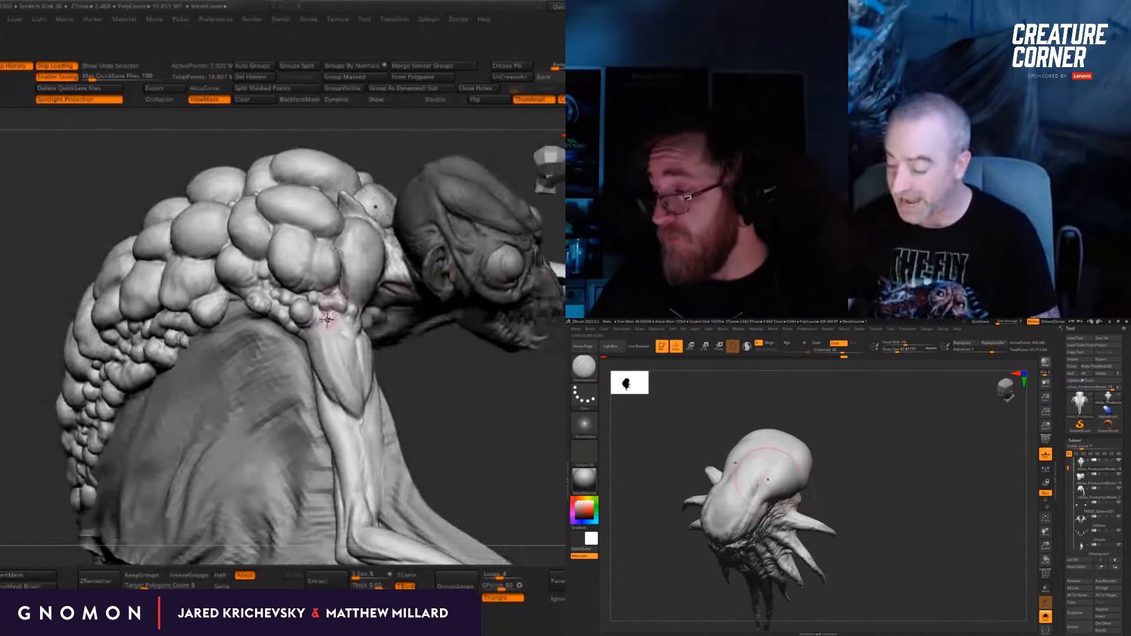
drag(819, 437, 867, 450)
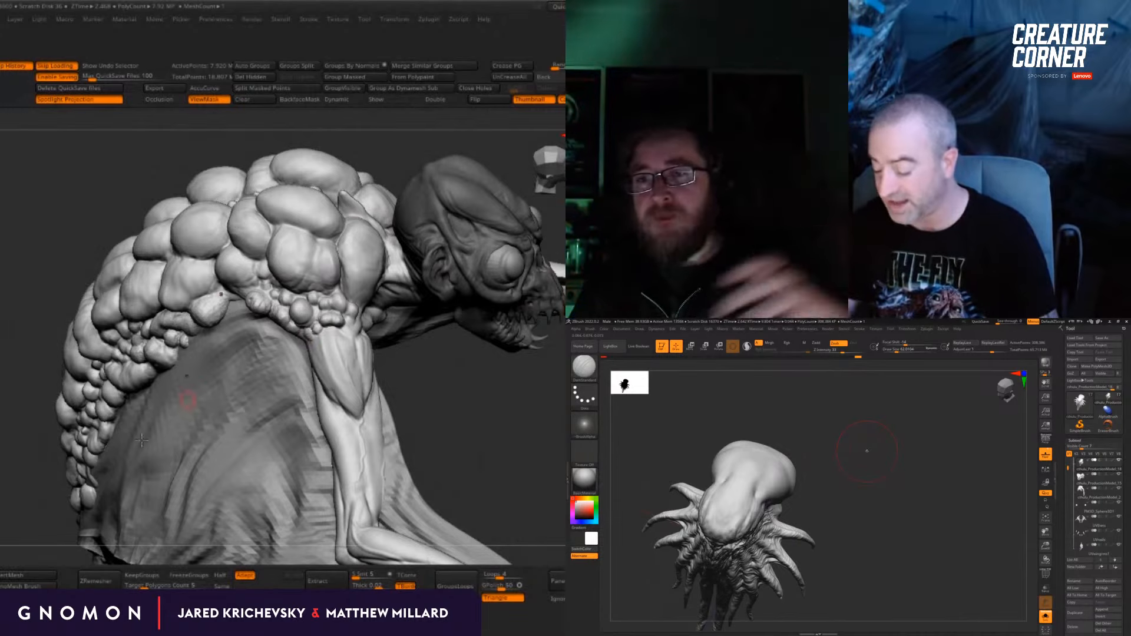
Step: Refine the rounded back scale just behind the small shoulder scales on the lumpy-backed creature
drag(495, 407, 412, 424)
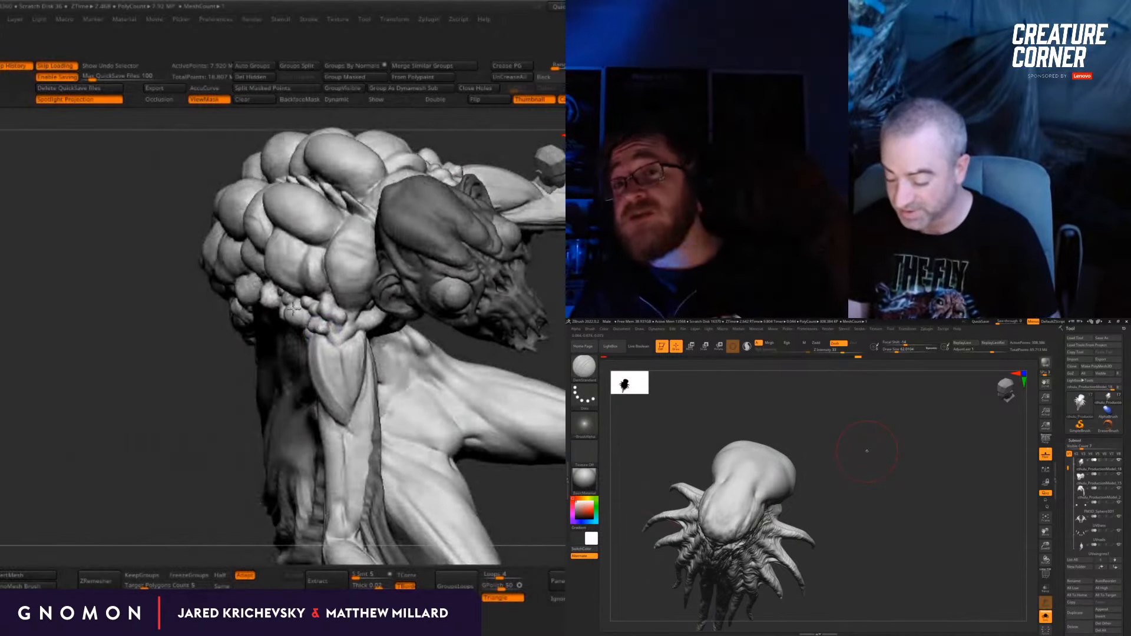
drag(247, 317, 206, 339)
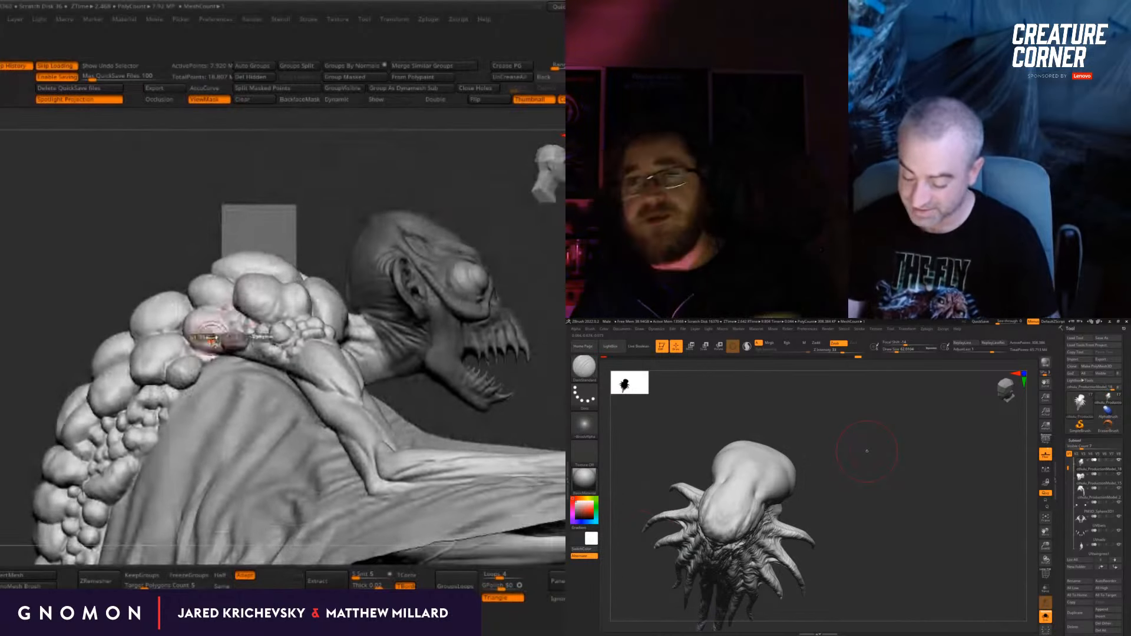
drag(394, 188, 210, 313)
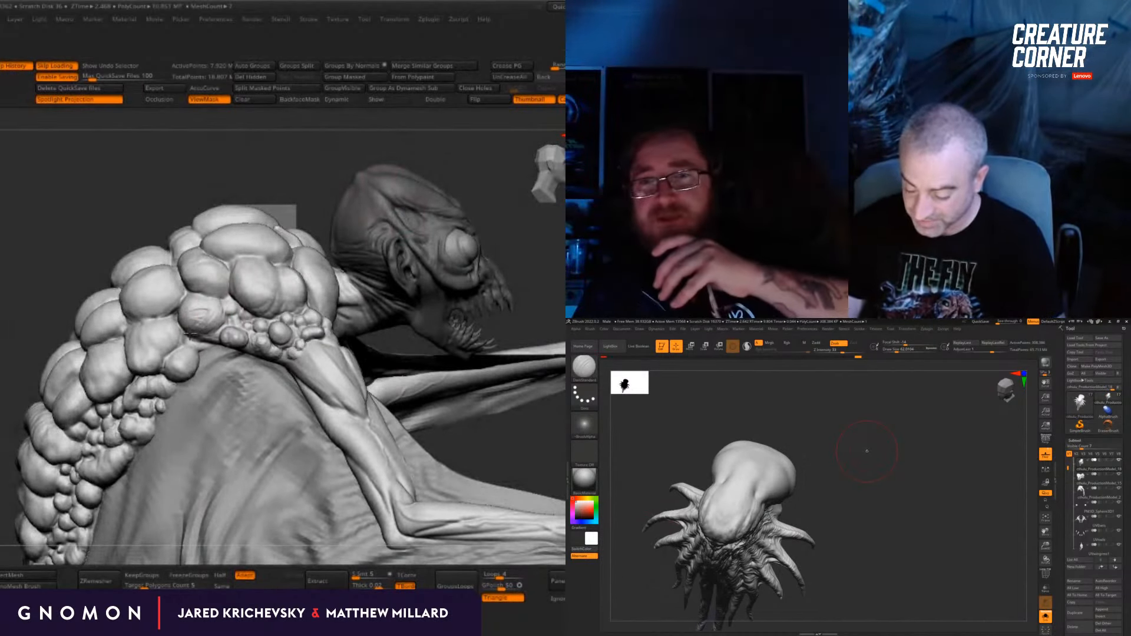
drag(564, 248, 554, 250)
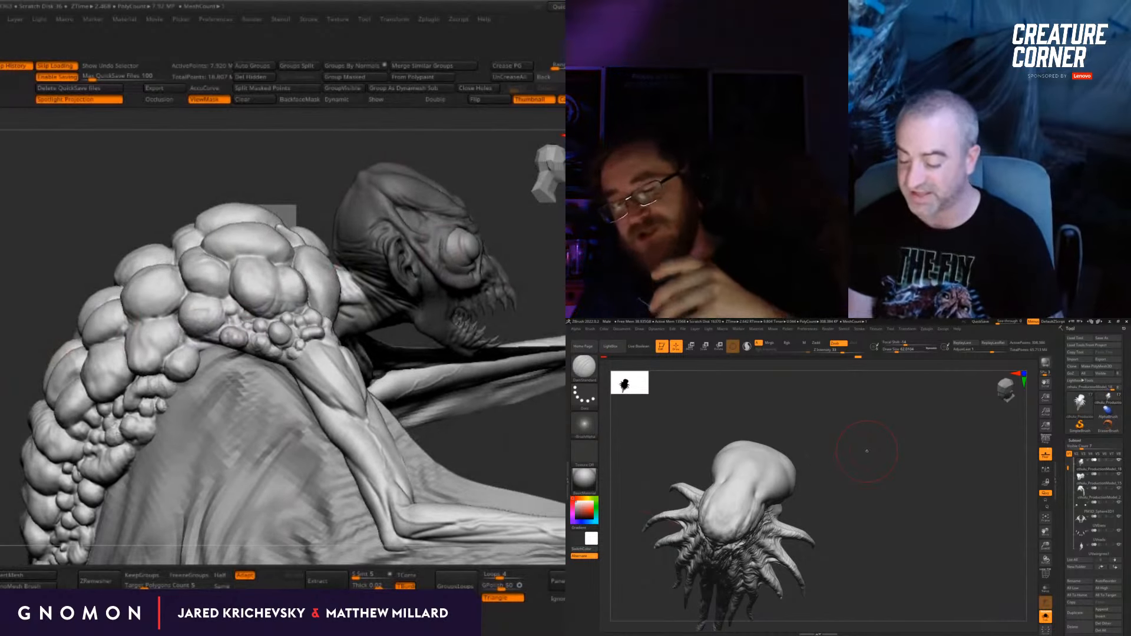
mouse_move(554, 507)
alt+mouse_down()
mouse_move(487, 301)
mouse_move(386, 460)
mouse_move(422, 395)
mouse_move(446, 455)
mouse_move(487, 466)
mouse_move(487, 421)
alt+mouse_up()
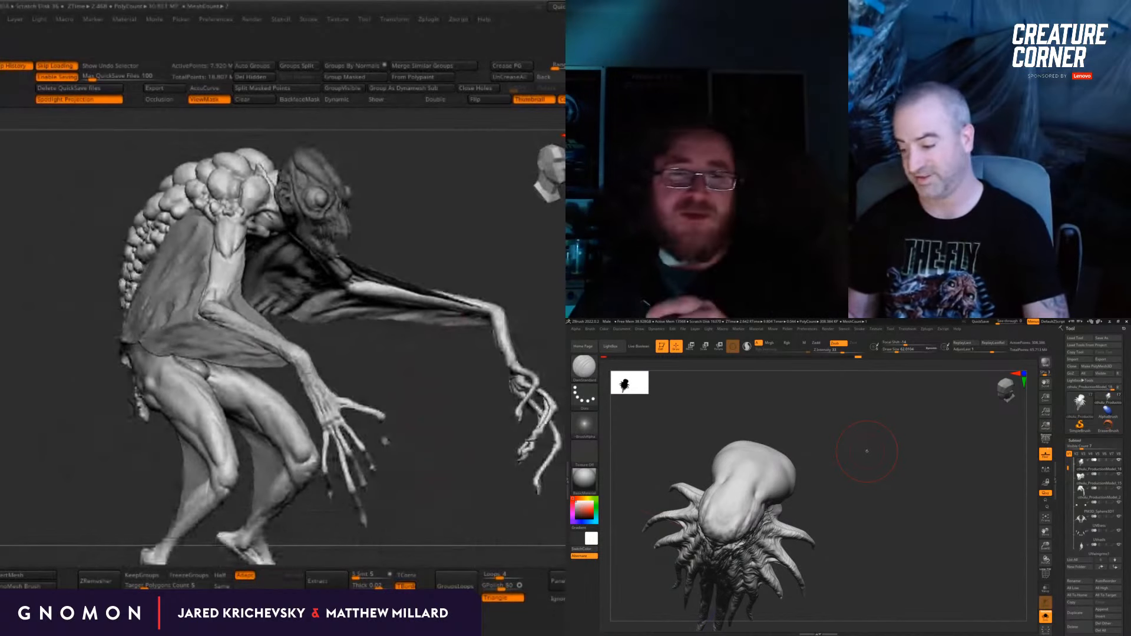
Step: Try to shift the lumpy-backed creature's body slightly backward from the head with the gizmo, and undo the move
drag(385, 440, 560, 430)
key(w)
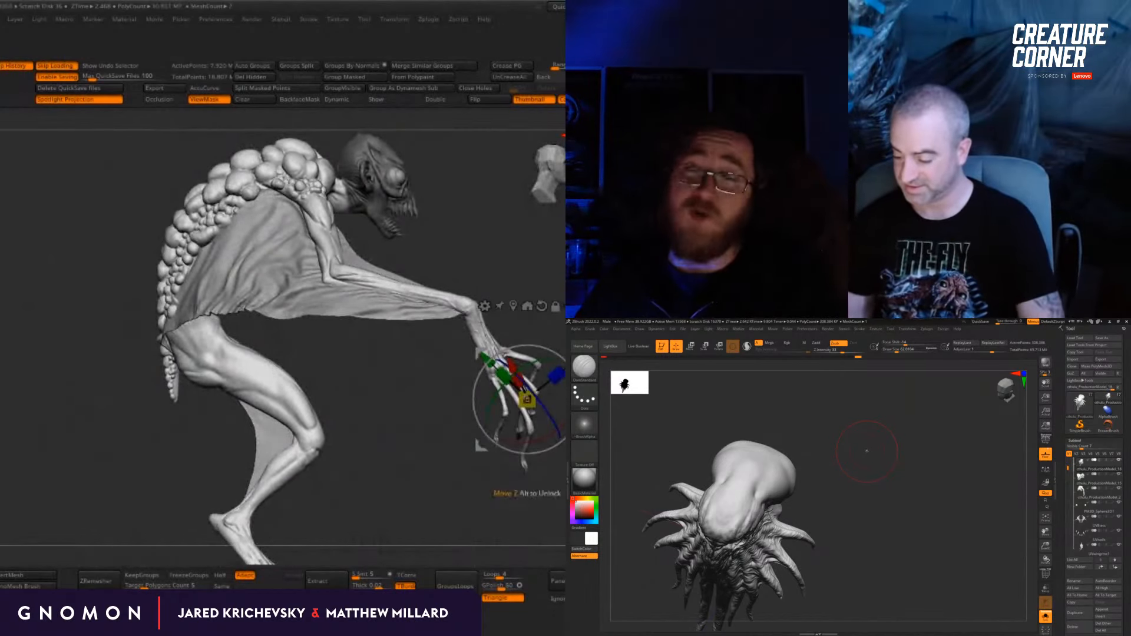
alt+click(336, 191)
alt+drag(457, 165, 448, 219)
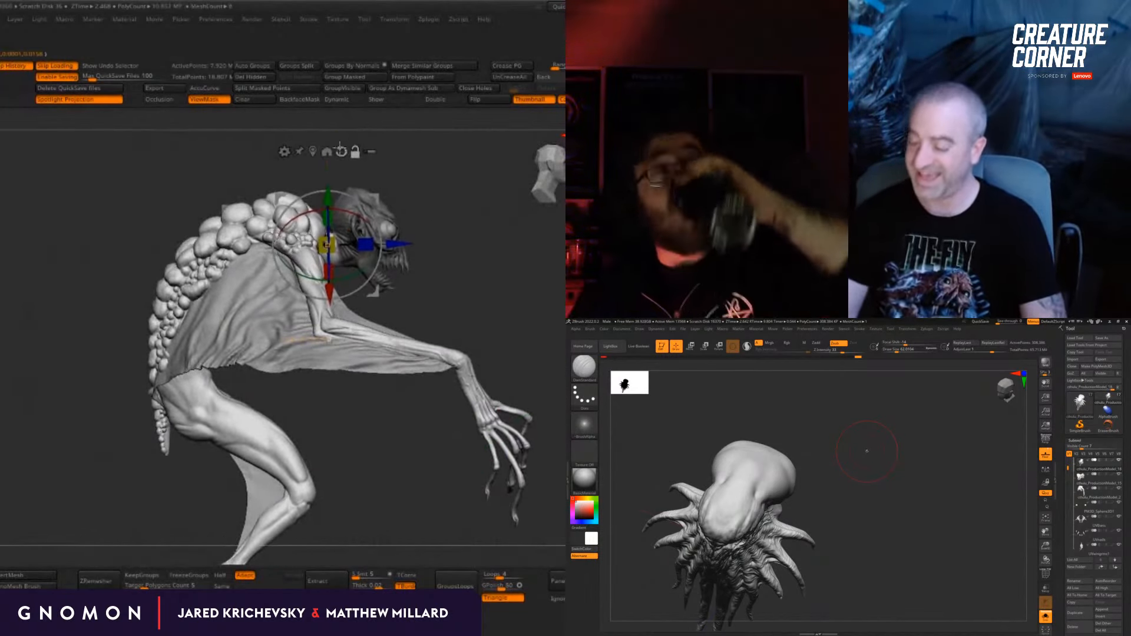
click(341, 151)
drag(389, 240, 384, 241)
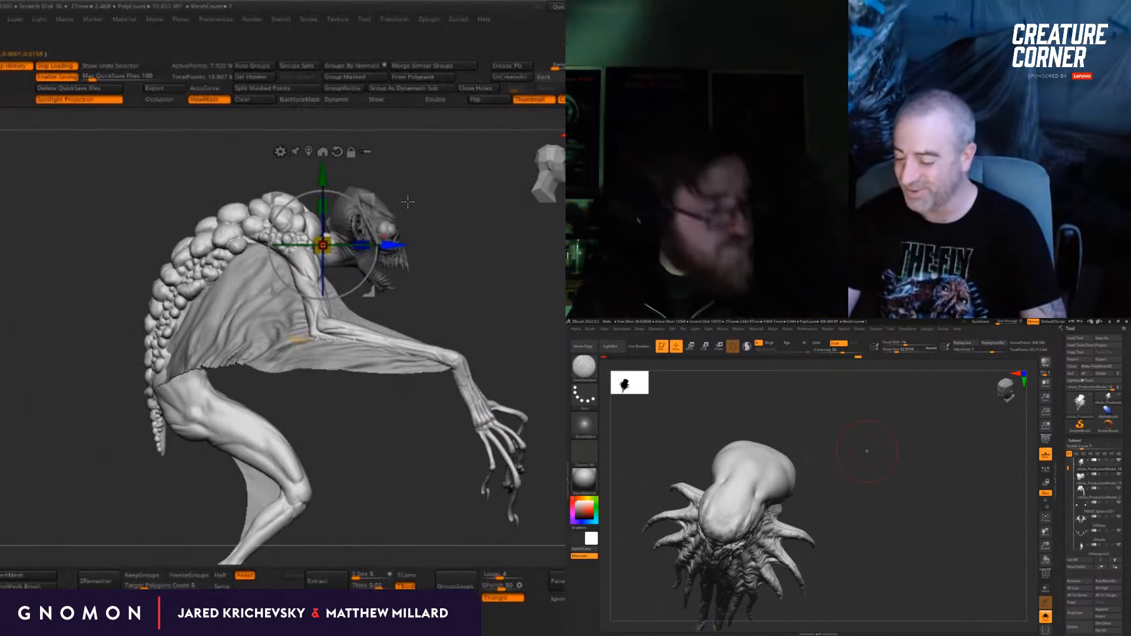
key(ctrl+z)
Step: Mask around the lumpy-backed creature's head and neck, and shift the unmasked body slightly backward with the gizmo
alt+drag(457, 183, 501, 238)
ctrl+drag(411, 151, 225, 224)
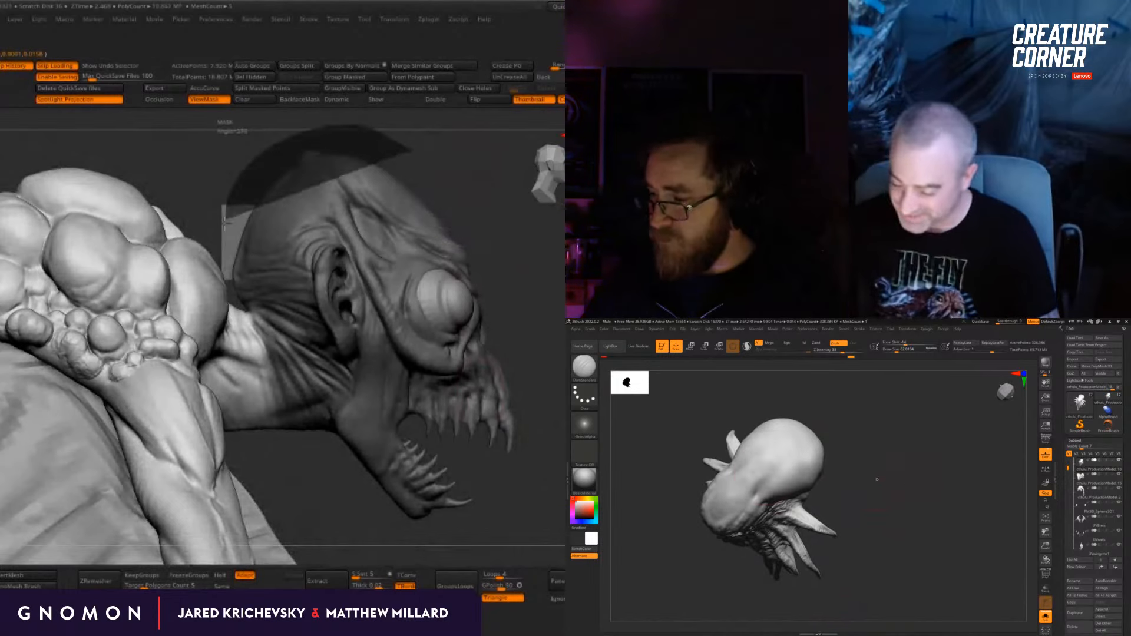
ctrl+drag(229, 284, 322, 437)
alt+drag(555, 460, 393, 400)
alt+drag(399, 441, 463, 342)
key(w)
drag(392, 207, 379, 207)
key(t)
alt+click(335, 304)
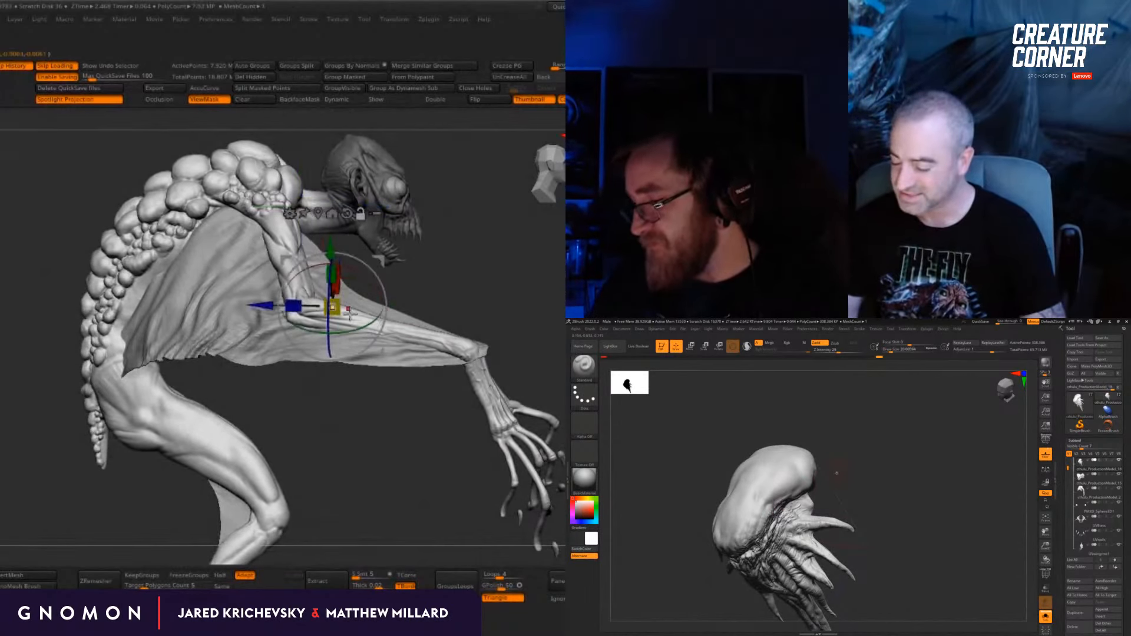
Step: Make the wing membrane the active subtool and move it with the gizmo to line up with the shifted body
alt+click(329, 279)
drag(830, 462, 837, 471)
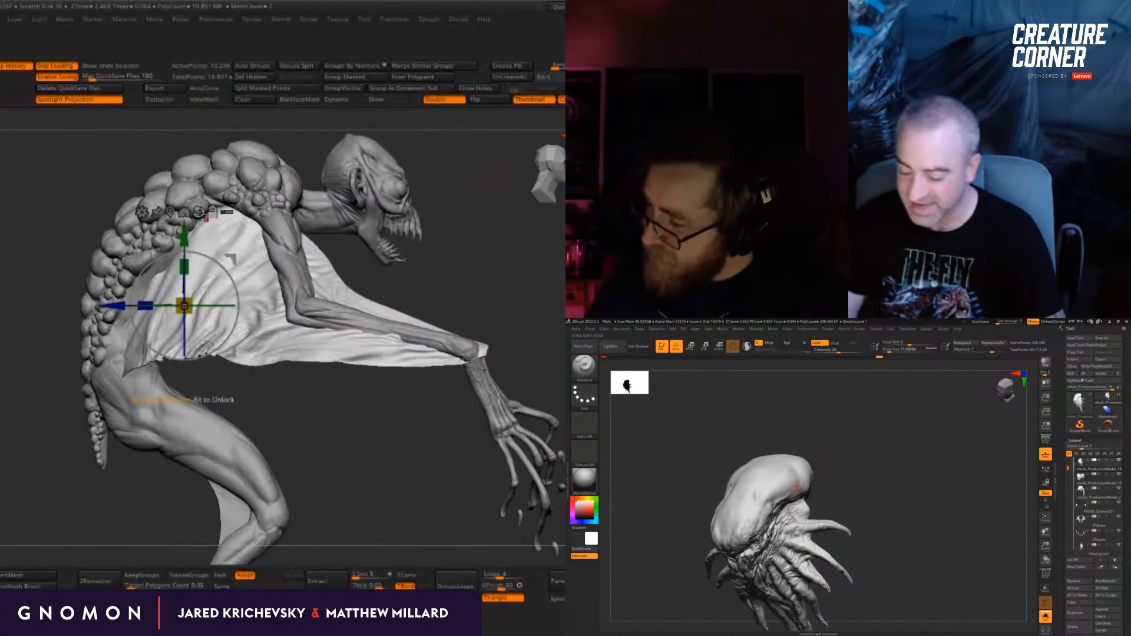
drag(262, 303, 240, 304)
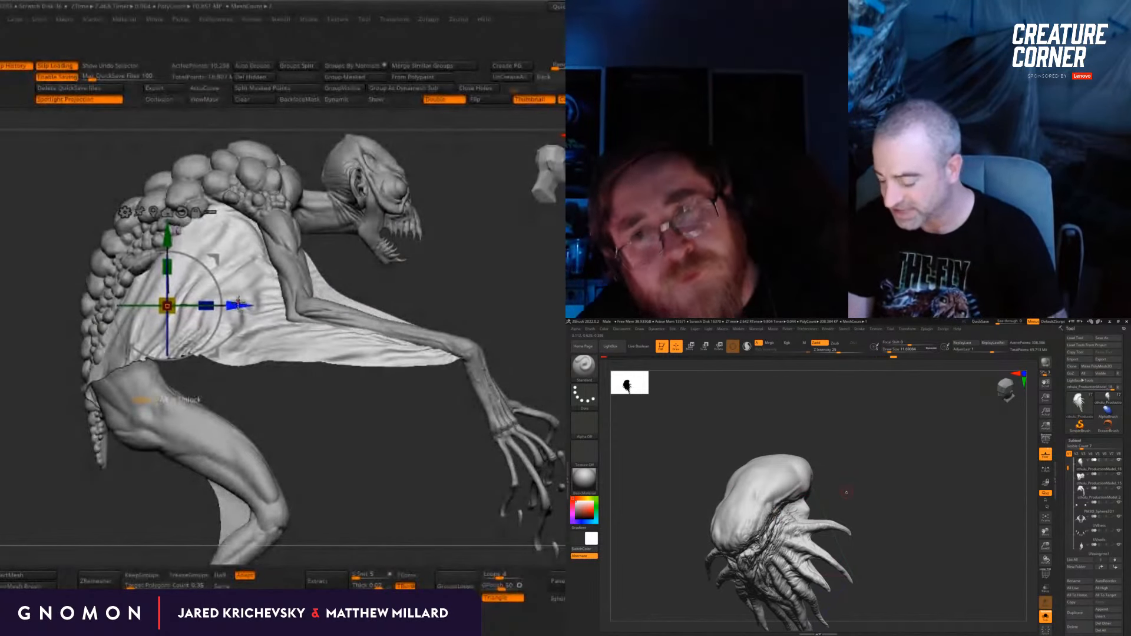
drag(528, 300, 530, 346)
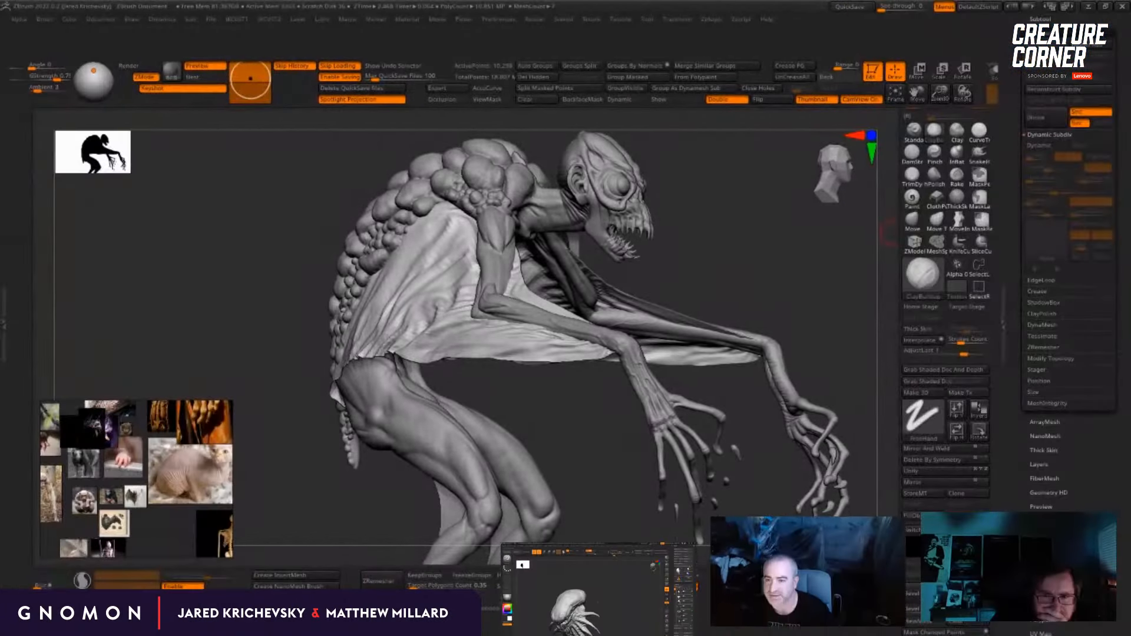
Step: Switch to the Clay Buildup brush and make the lumpy-scaled body the active subtool
mouse_move(714, 277)
mouse_down()
mouse_move(757, 283)
mouse_move(730, 330)
mouse_up()
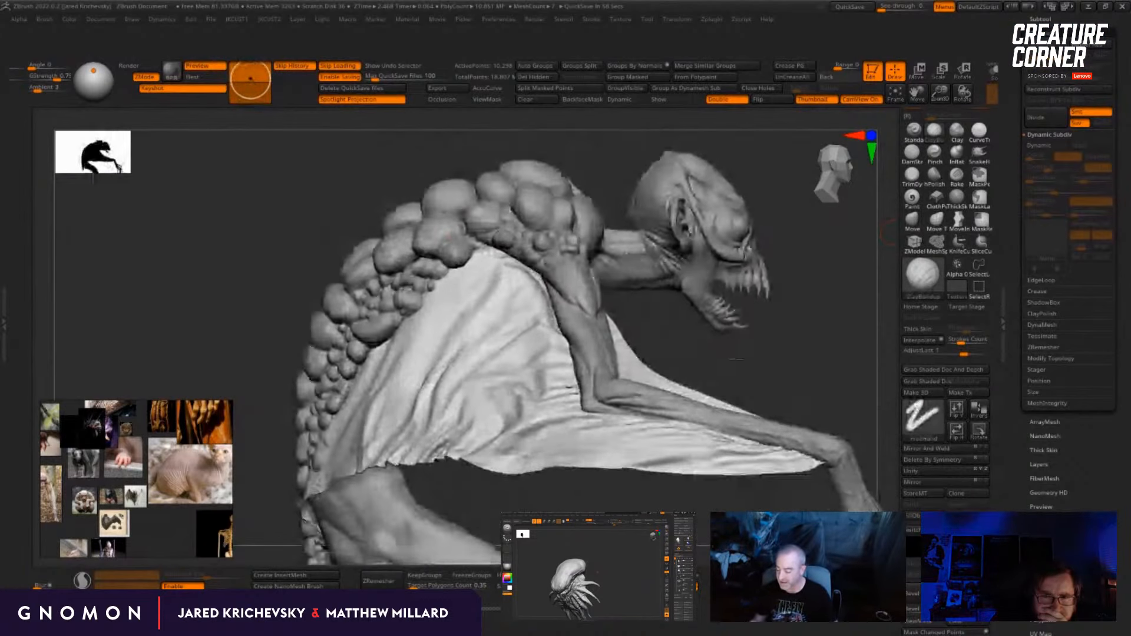
drag(242, 207, 447, 274)
drag(760, 355, 720, 280)
key(b)
key(c)
key(b)
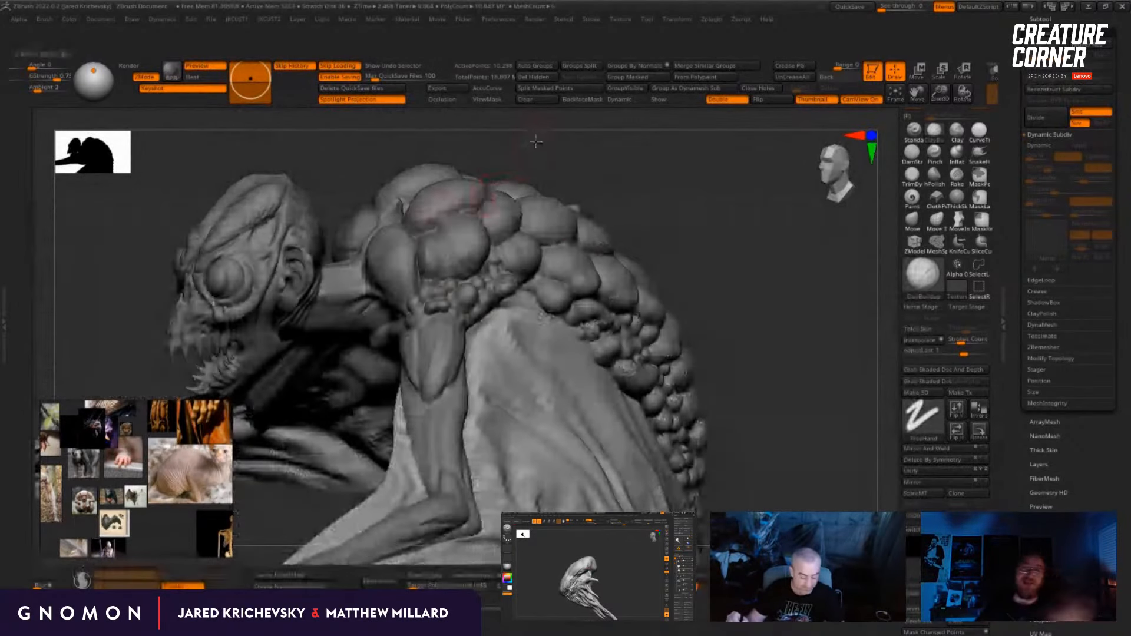
drag(528, 151, 534, 148)
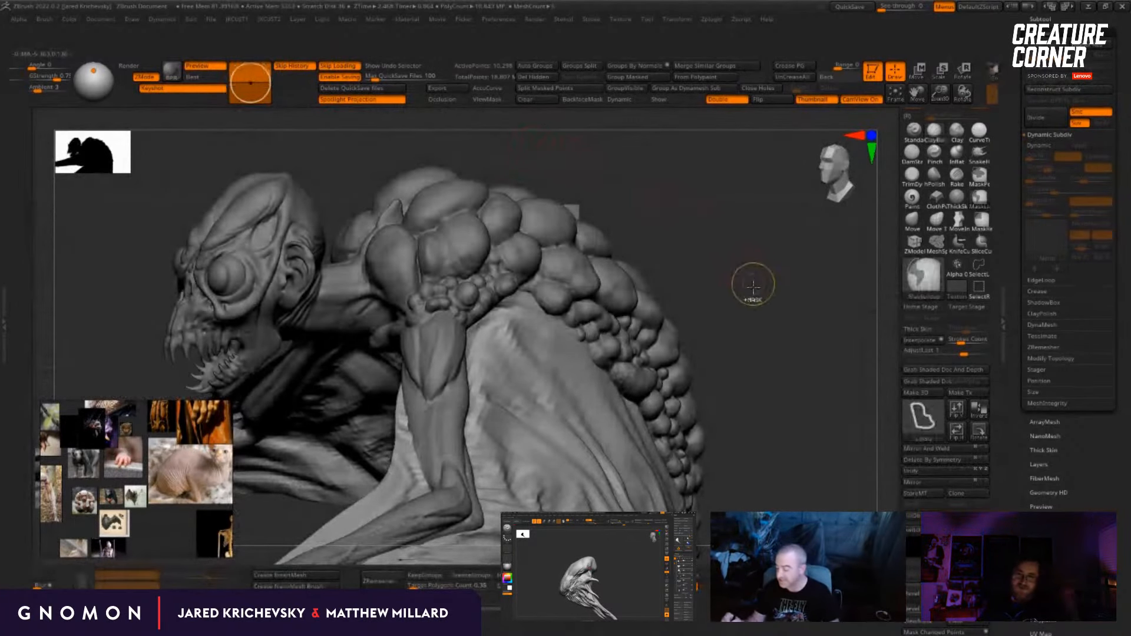
drag(753, 287, 742, 289)
alt+click(668, 357)
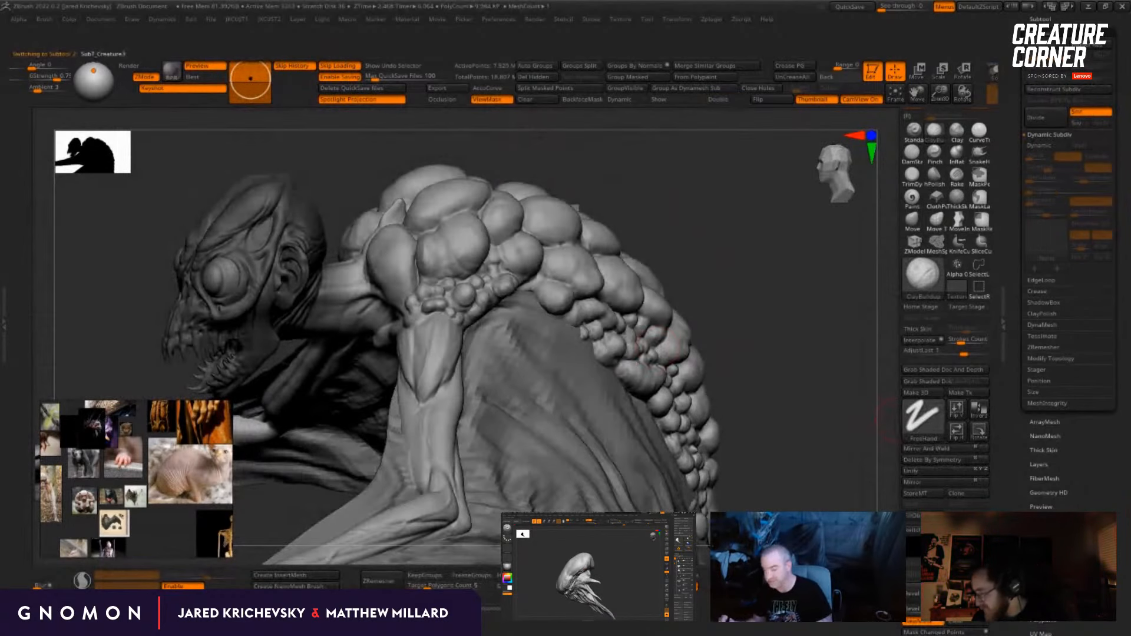
Step: Build up and smooth the large scales on the upper back just behind the neck
drag(847, 396, 782, 356)
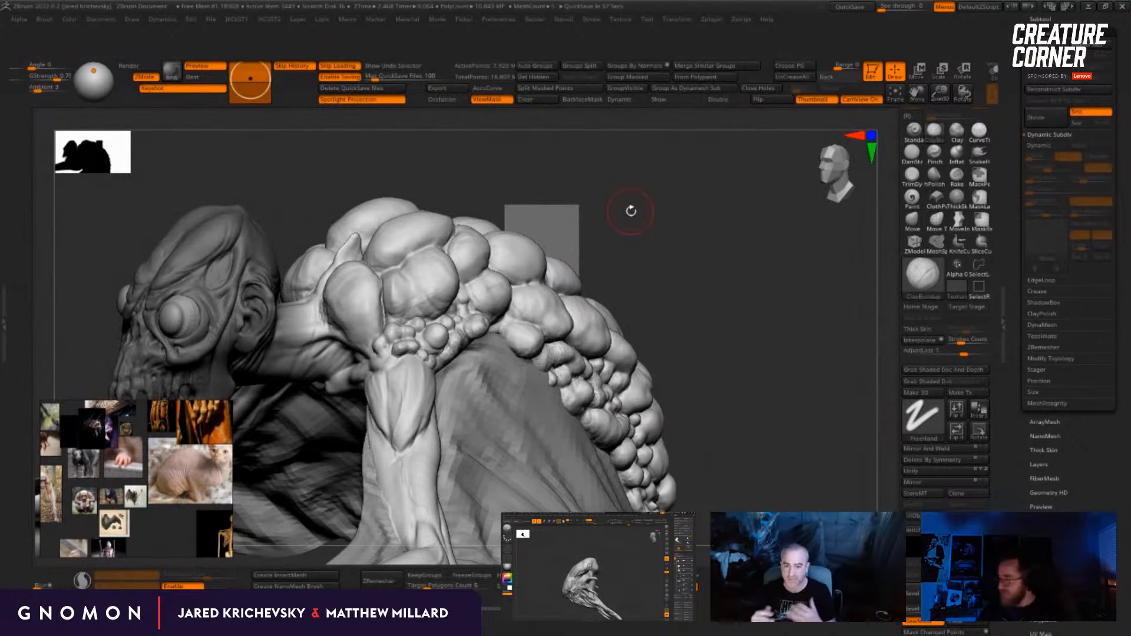
mouse_move(751, 348)
mouse_down()
mouse_move(749, 360)
mouse_move(749, 342)
mouse_up()
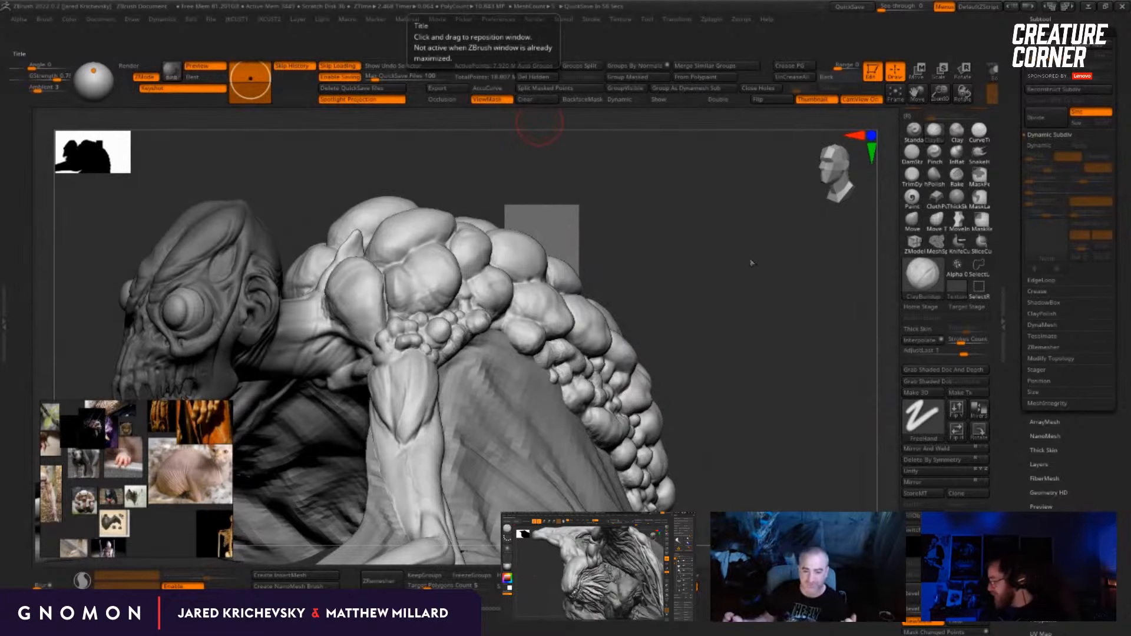
drag(751, 304, 637, 254)
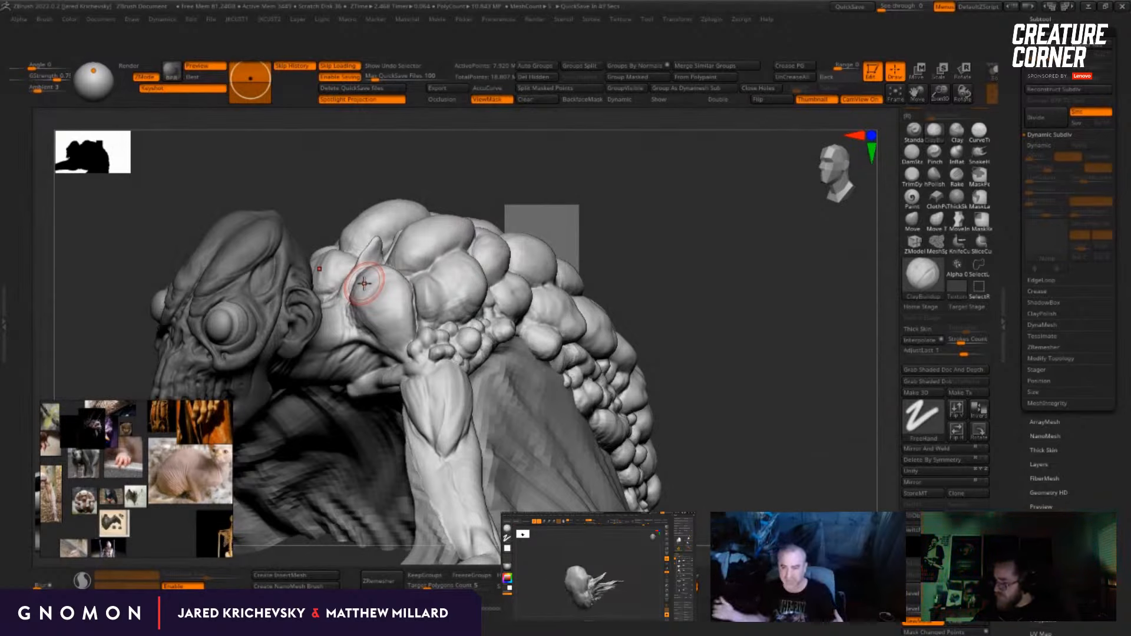
drag(657, 230, 709, 239)
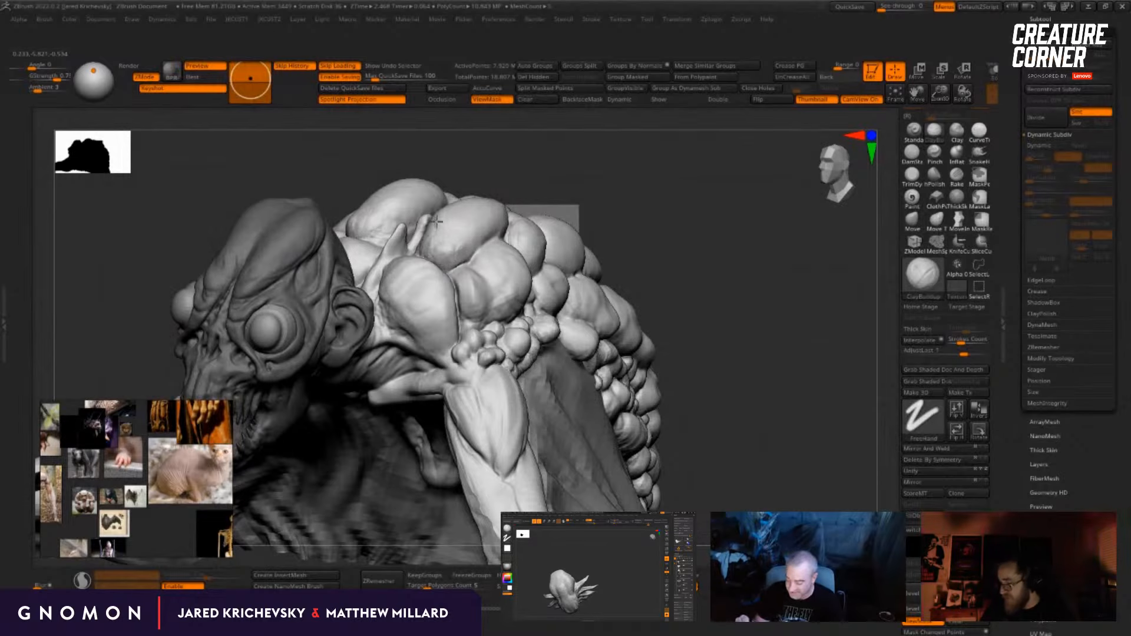
drag(522, 156, 558, 187)
key(shift)
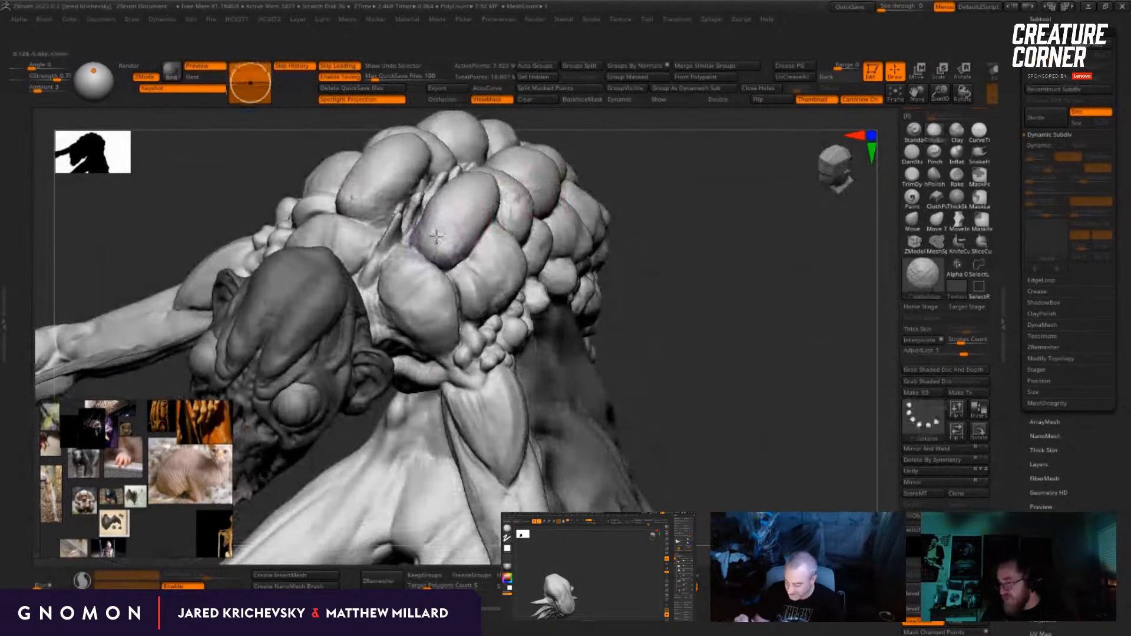
Step: Add clay to the large rounded scale beside the neck at the shoulder and smooth its surface
mouse_move(720, 262)
mouse_down()
mouse_move(710, 223)
mouse_move(701, 235)
mouse_up()
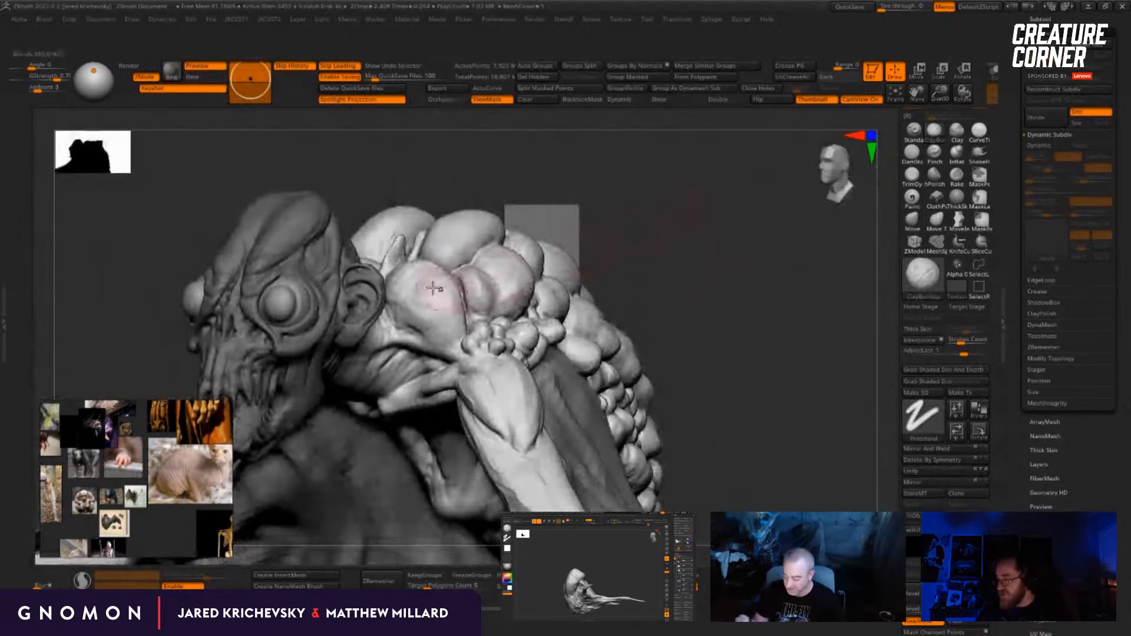
drag(437, 285, 428, 278)
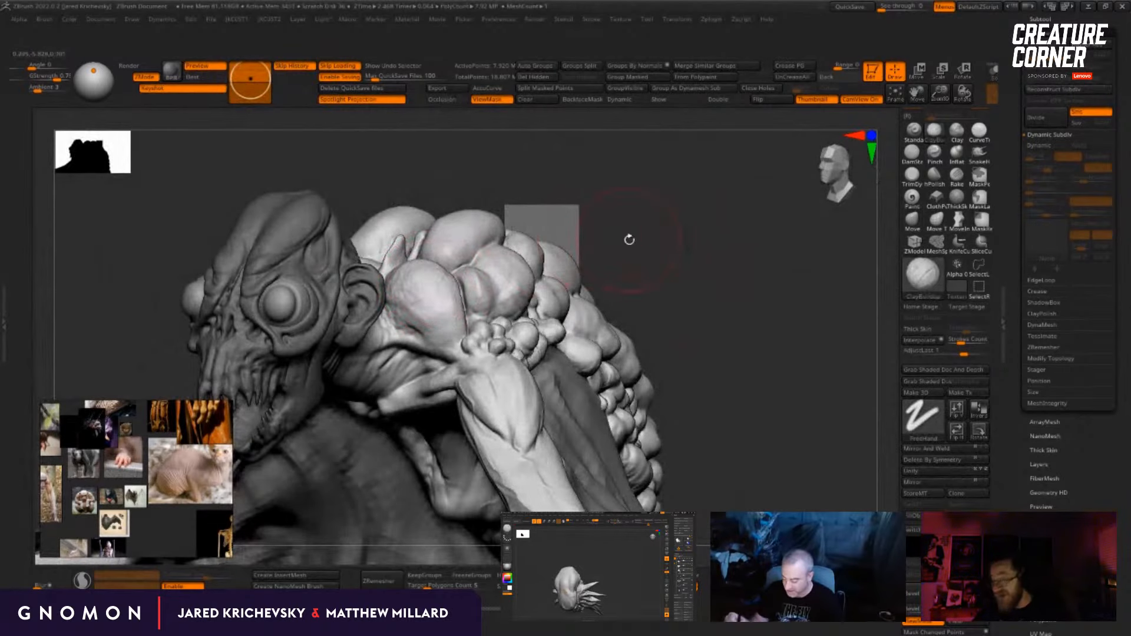
key(shift)
mouse_move(626, 240)
mouse_down()
mouse_move(425, 294)
mouse_move(432, 313)
mouse_up()
drag(686, 259, 699, 261)
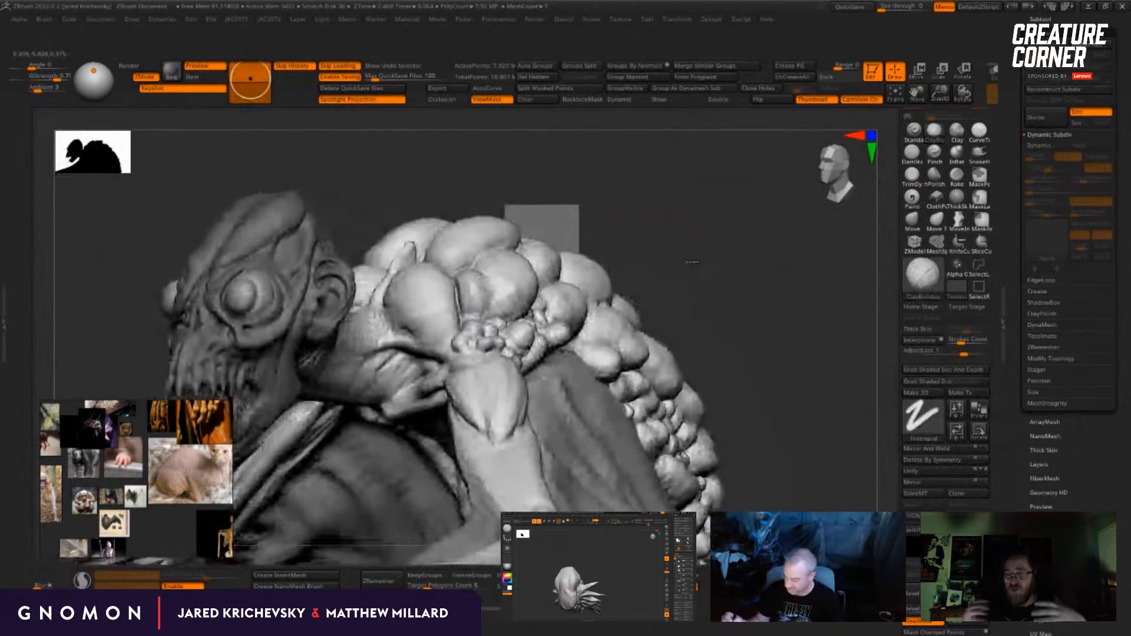
Step: Carve deeper creases with the Dam Standard brush around the base of the large shoulder scale
click(913, 152)
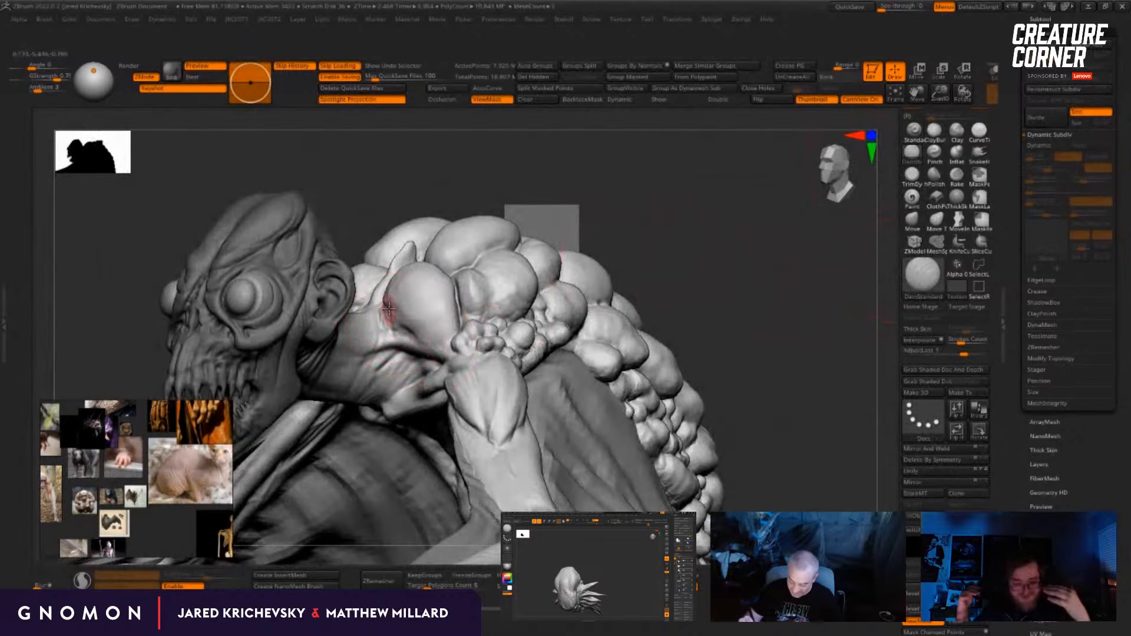
drag(386, 319, 457, 358)
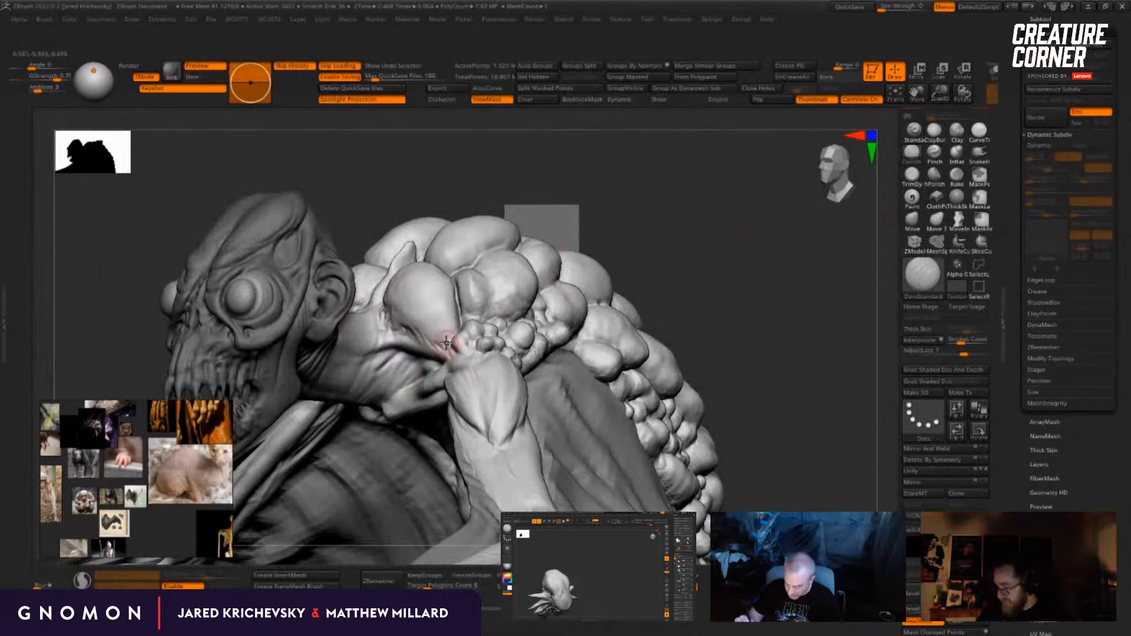
right_drag(435, 346, 510, 317)
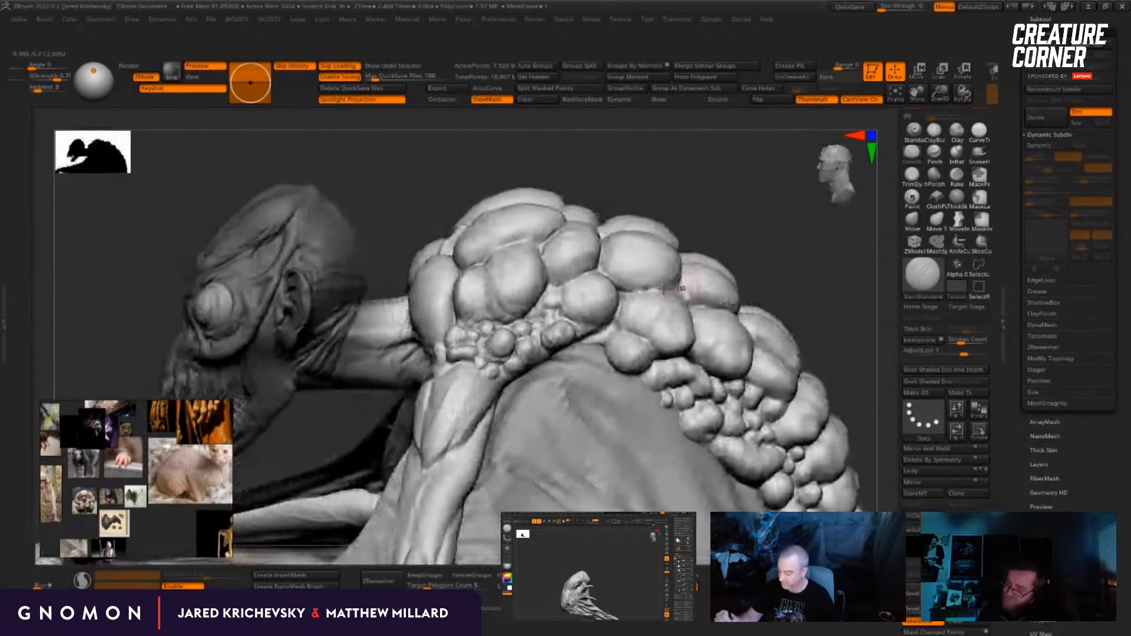
Step: Switch to the Standard brush and refine the forms of the large scales along the middle of the back
click(913, 133)
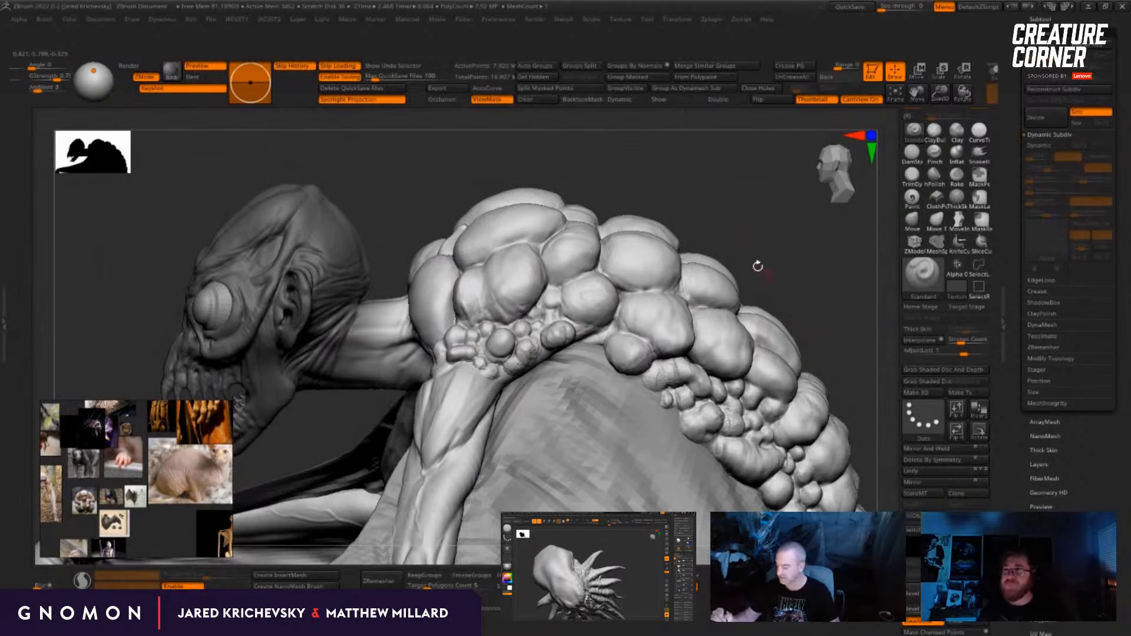
alt+drag(758, 265, 672, 175)
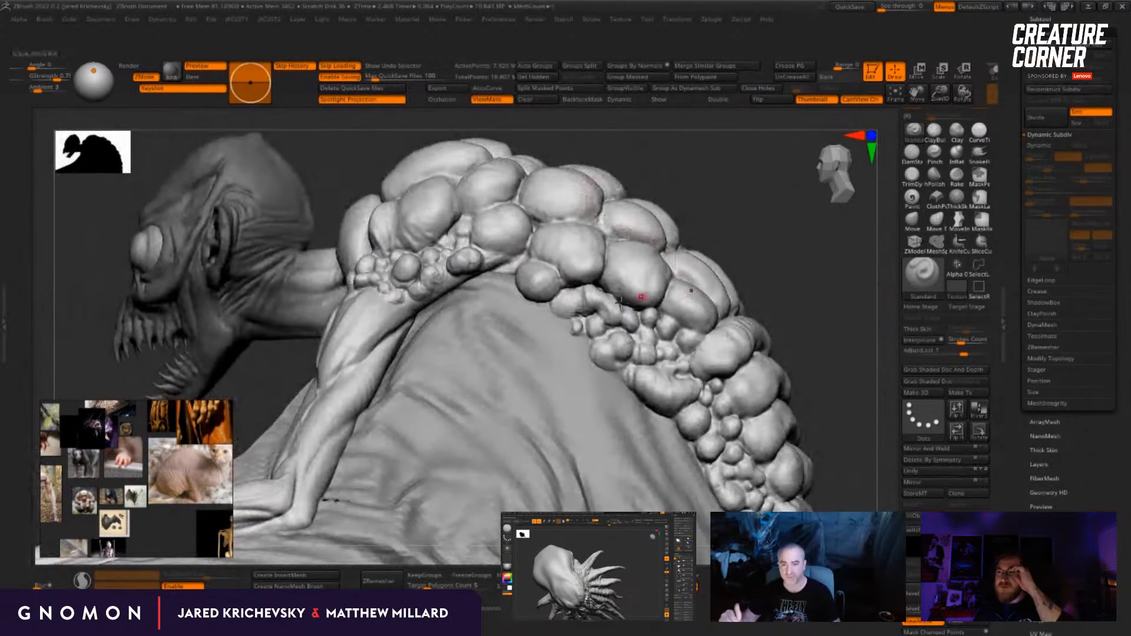
drag(656, 164, 576, 222)
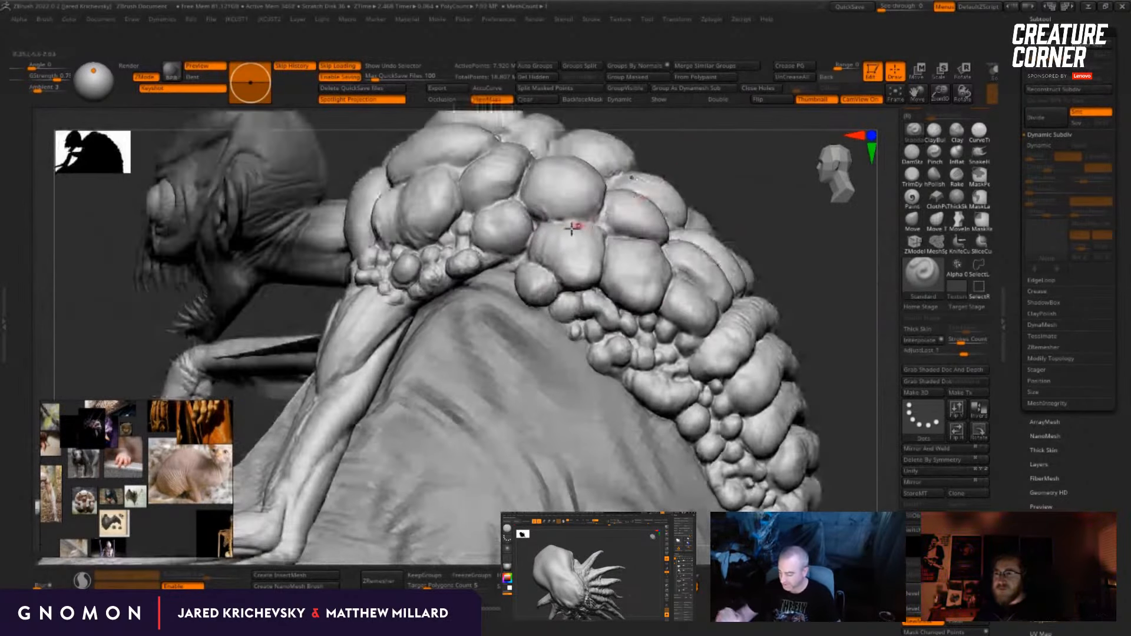
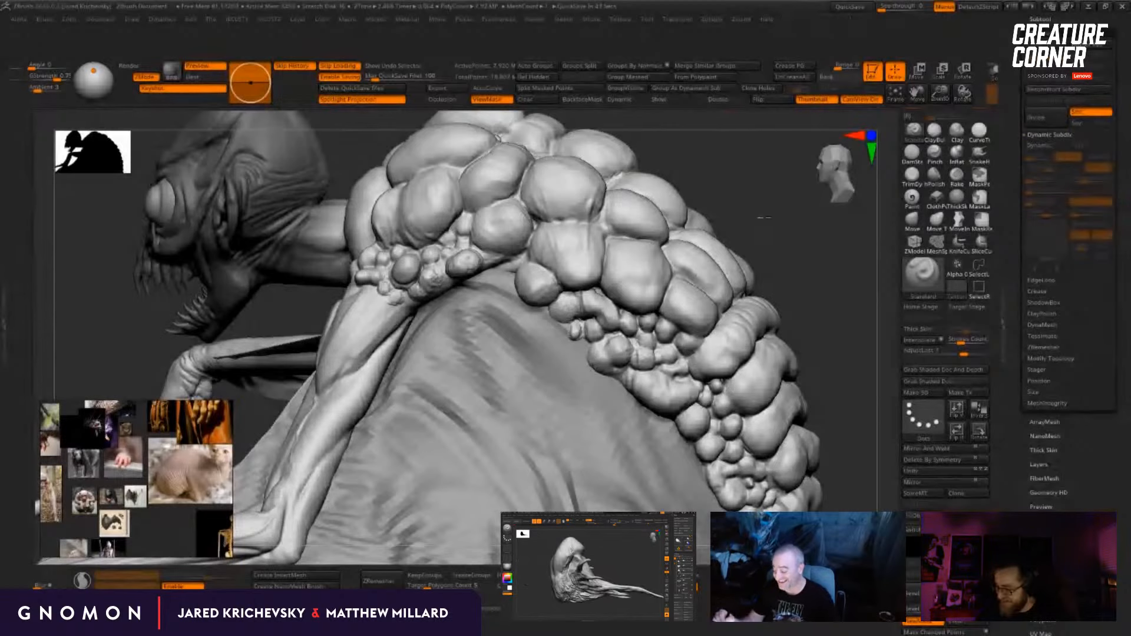
Step: Sculpt shallow wrinkles and uneven bumps into the large rounded scales over the shoulder and middle back
mouse_move(763, 215)
mouse_down()
mouse_move(759, 229)
mouse_move(705, 234)
mouse_up()
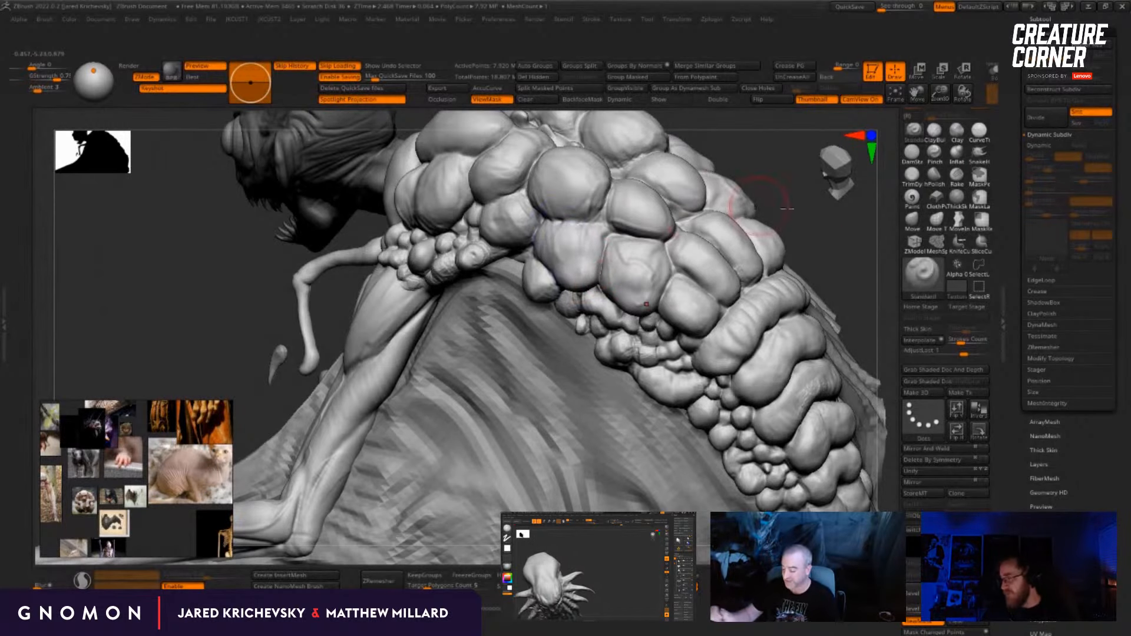
mouse_move(787, 208)
mouse_down()
mouse_move(849, 227)
mouse_move(766, 219)
mouse_up()
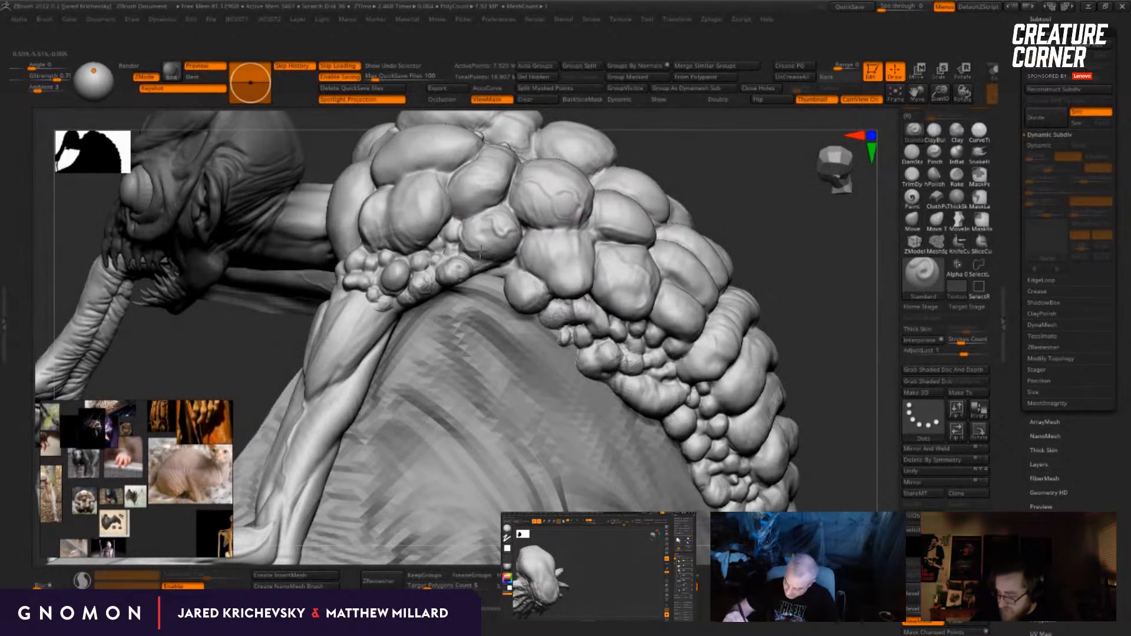
mouse_move(847, 357)
mouse_down()
mouse_move(766, 361)
mouse_move(701, 292)
mouse_move(623, 279)
mouse_move(670, 303)
mouse_move(717, 300)
mouse_move(717, 250)
mouse_move(721, 282)
mouse_move(751, 313)
mouse_move(766, 294)
mouse_move(792, 295)
mouse_up()
mouse_move(813, 289)
mouse_down()
mouse_move(831, 289)
mouse_move(819, 292)
mouse_up()
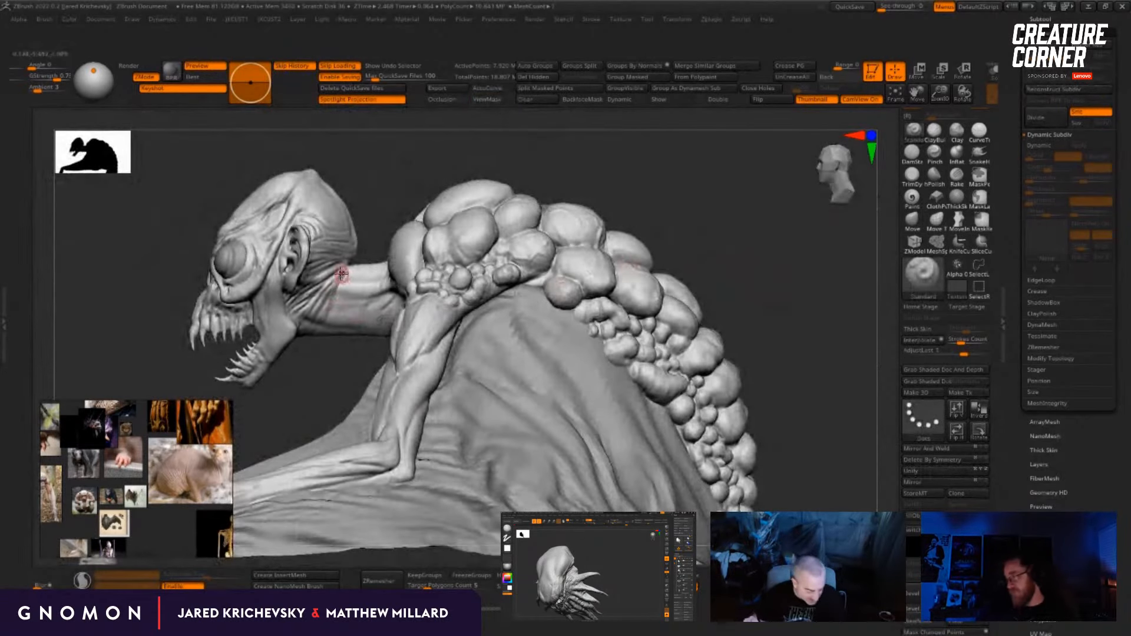
Step: Reshape the neck with the Move brush, pulling the throat downward into a fuller curve between the jaw and chest
key(b)
key(m)
key(v)
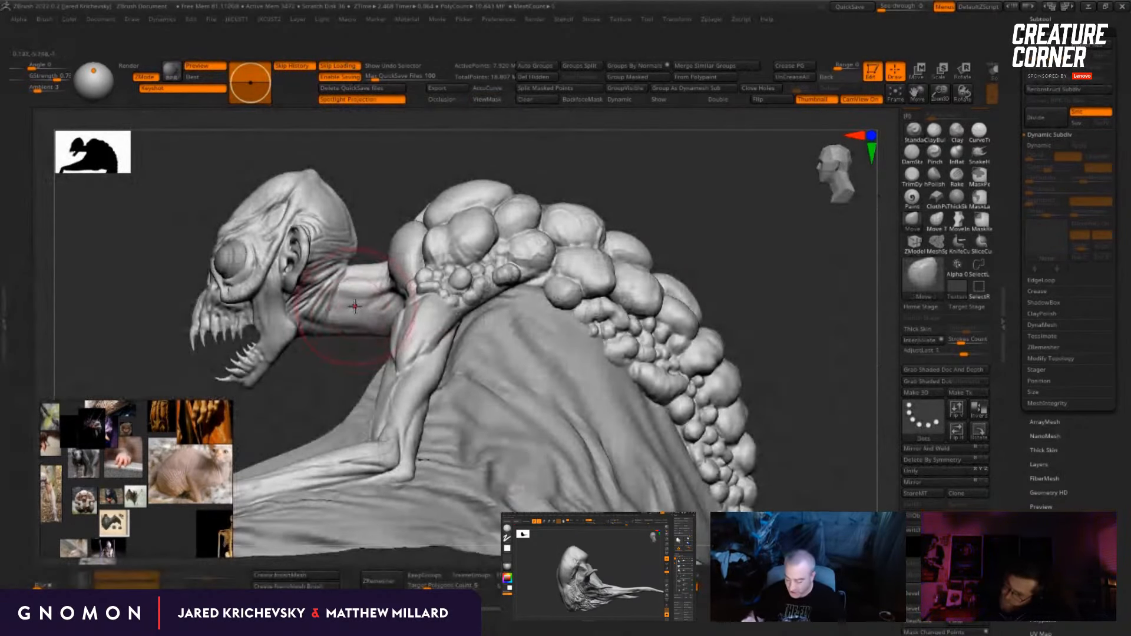
drag(355, 311, 354, 345)
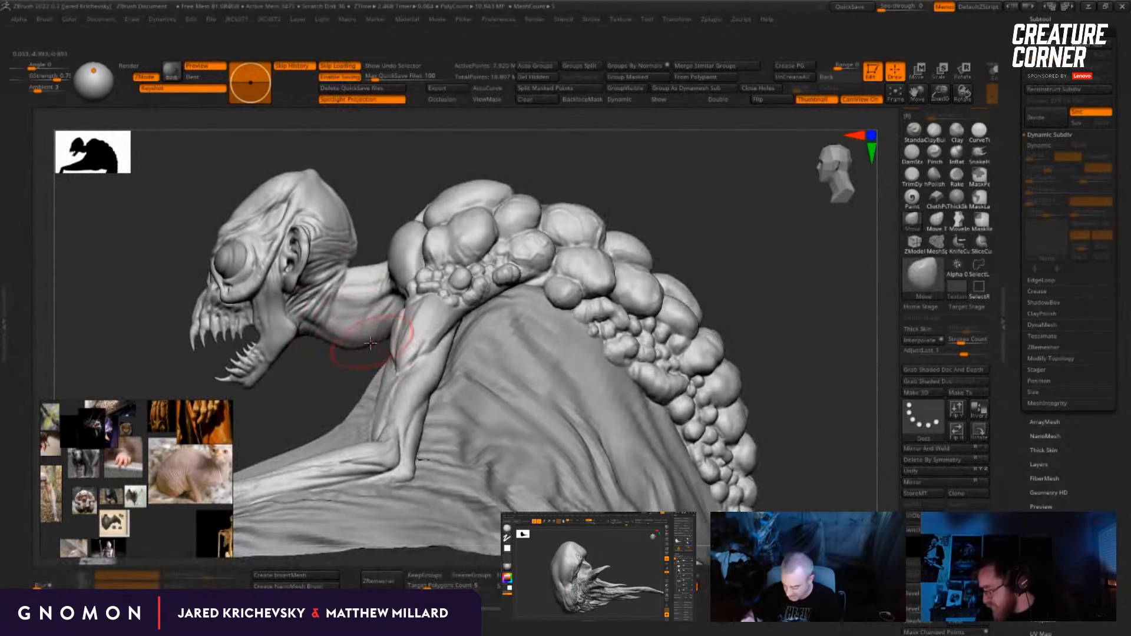
mouse_move(338, 371)
mouse_down()
mouse_move(390, 381)
mouse_move(371, 373)
mouse_up()
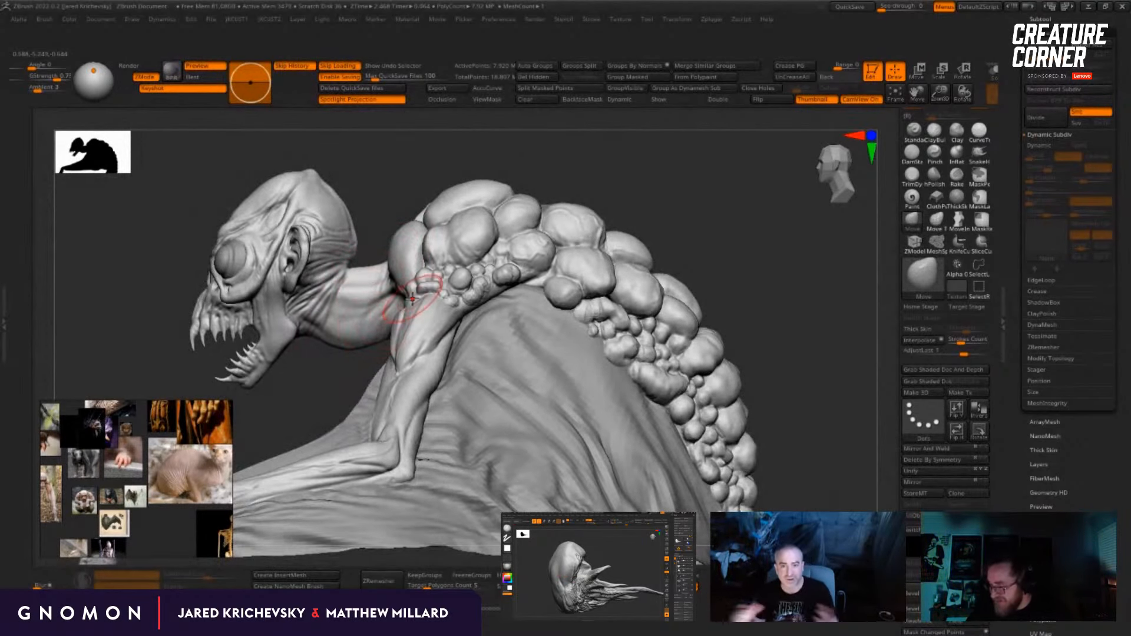
mouse_move(748, 261)
mouse_down()
mouse_move(799, 263)
mouse_move(783, 259)
mouse_up()
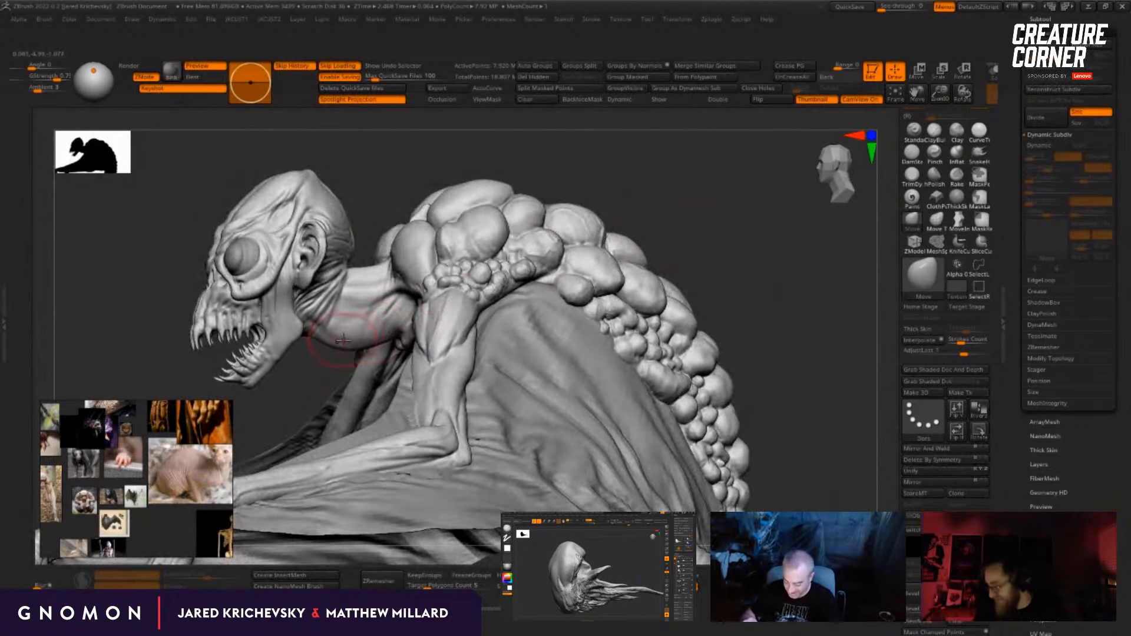
mouse_move(717, 283)
mouse_down()
mouse_move(666, 309)
mouse_move(628, 354)
mouse_move(758, 270)
mouse_move(687, 278)
mouse_move(707, 257)
mouse_move(680, 196)
mouse_move(671, 271)
mouse_up()
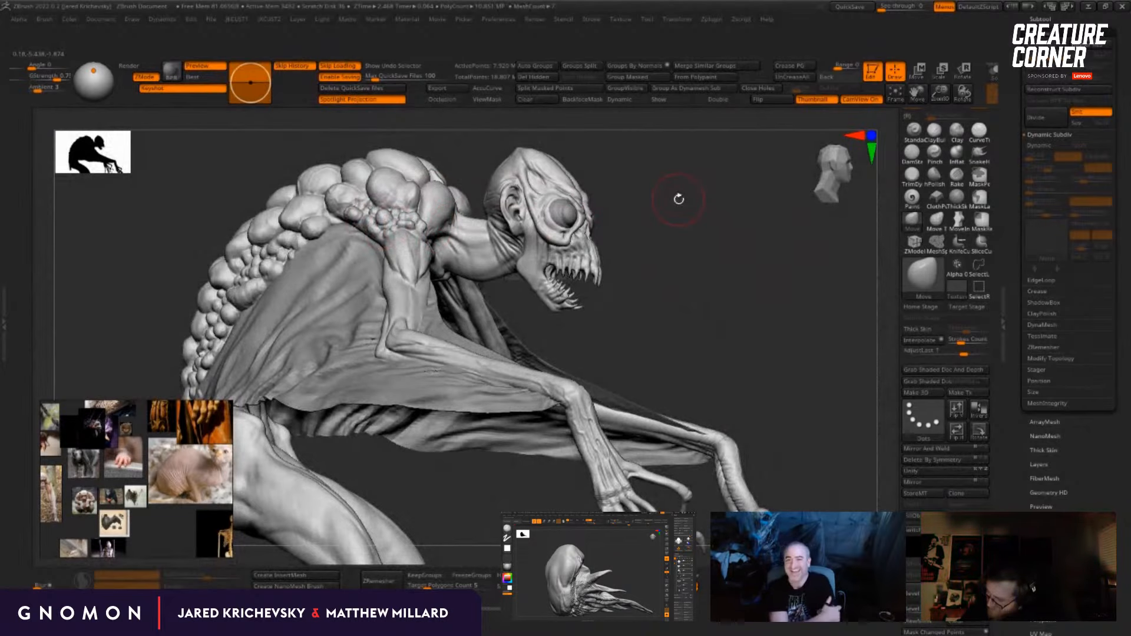
Step: Carve skin folds across the side of the neck and throat with the Dam Standard brush
mouse_move(679, 199)
mouse_down()
mouse_move(715, 310)
mouse_move(803, 316)
mouse_move(798, 342)
mouse_move(773, 361)
mouse_move(798, 374)
mouse_move(783, 343)
mouse_move(748, 359)
mouse_move(772, 370)
mouse_move(777, 358)
mouse_move(775, 369)
mouse_up()
key(b)
key(d)
key(s)
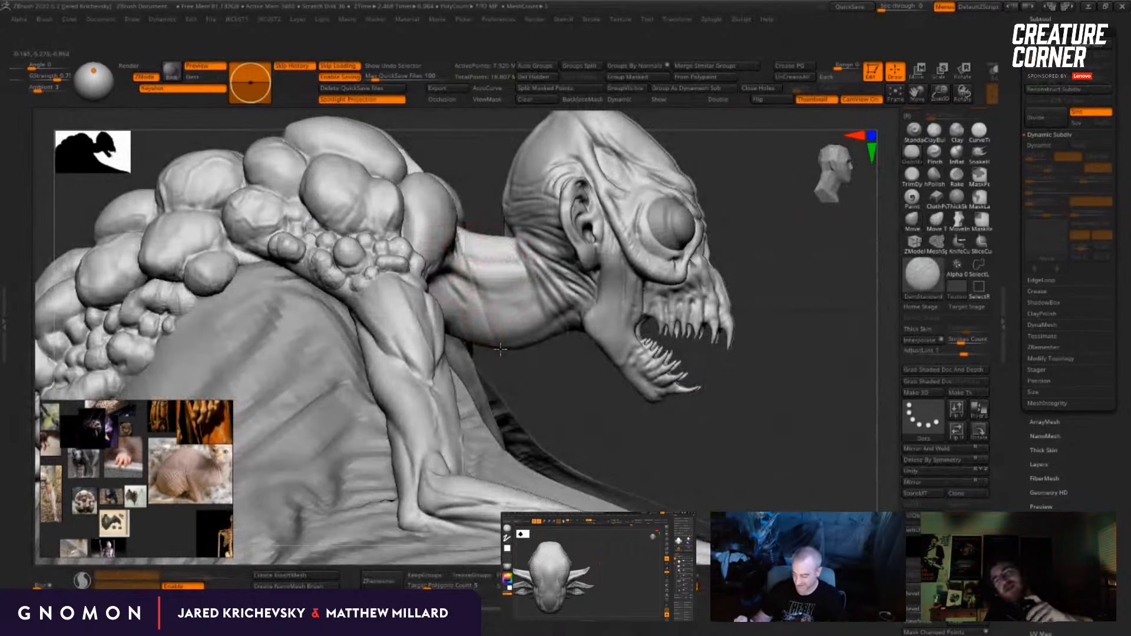
drag(544, 388, 498, 287)
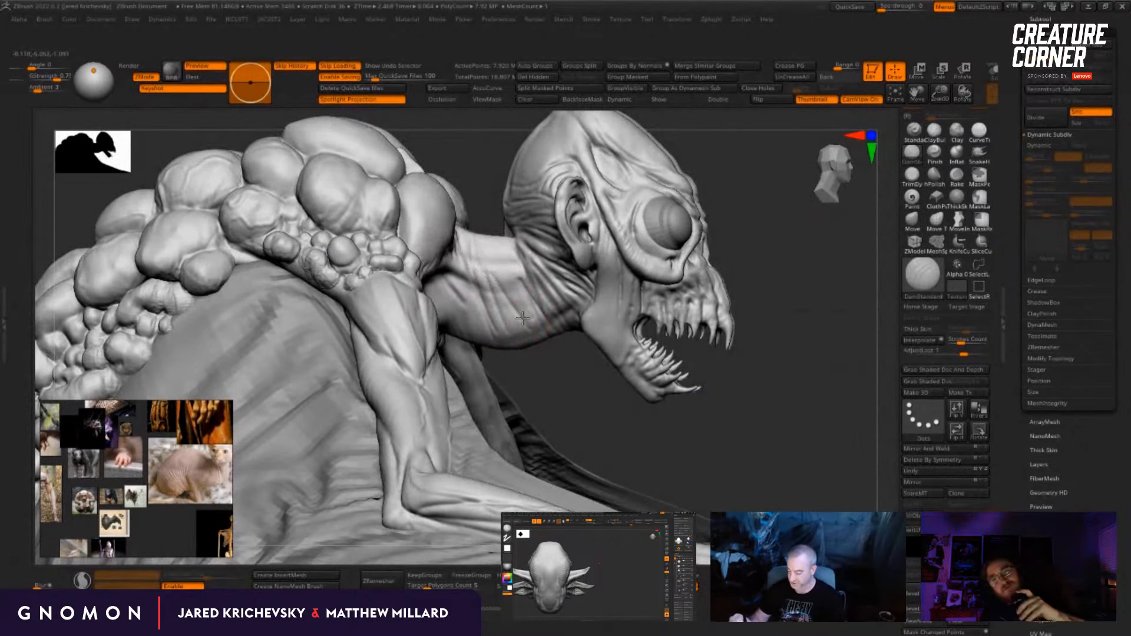
drag(534, 362, 453, 317)
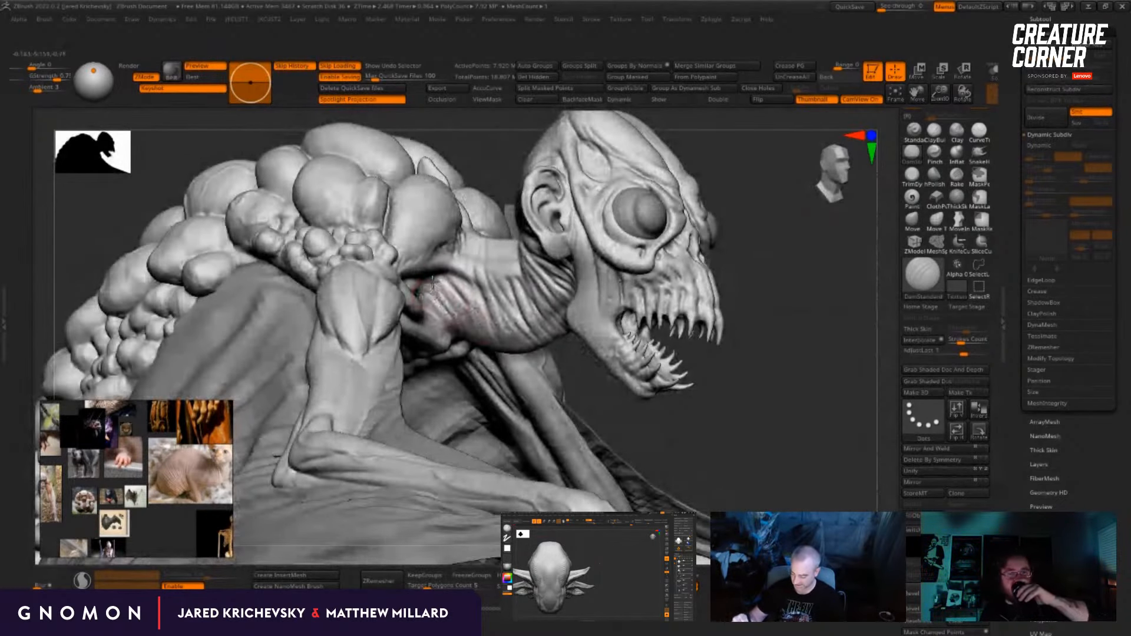
Step: Build up ridged wrinkles along the underside of the throat down to the collarbones with the Standard brush
drag(620, 396, 707, 254)
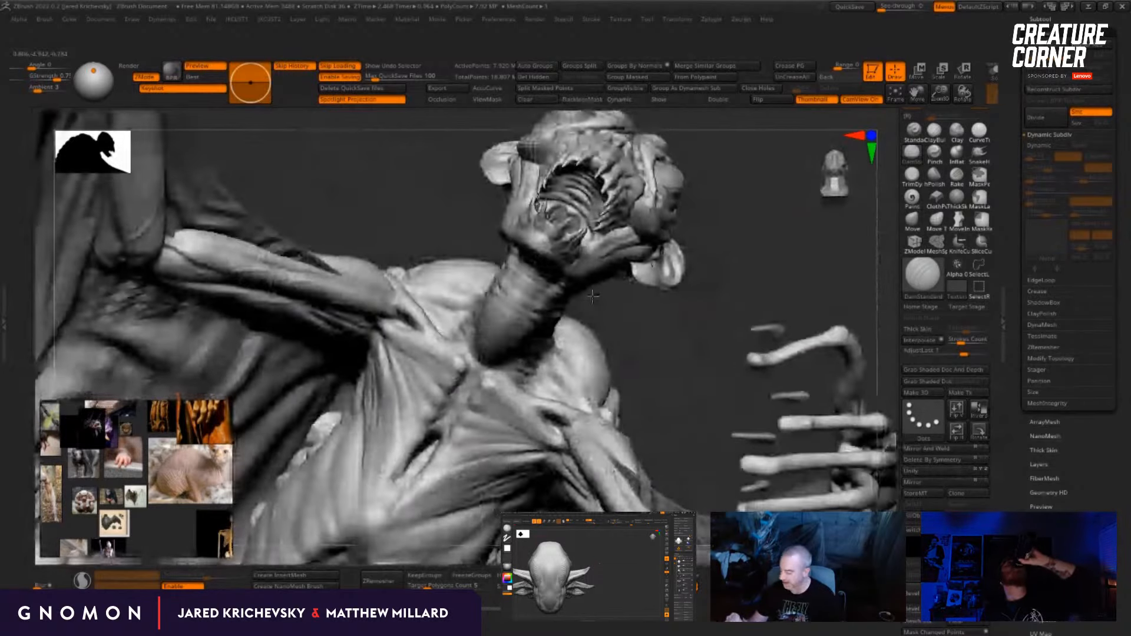
click(915, 133)
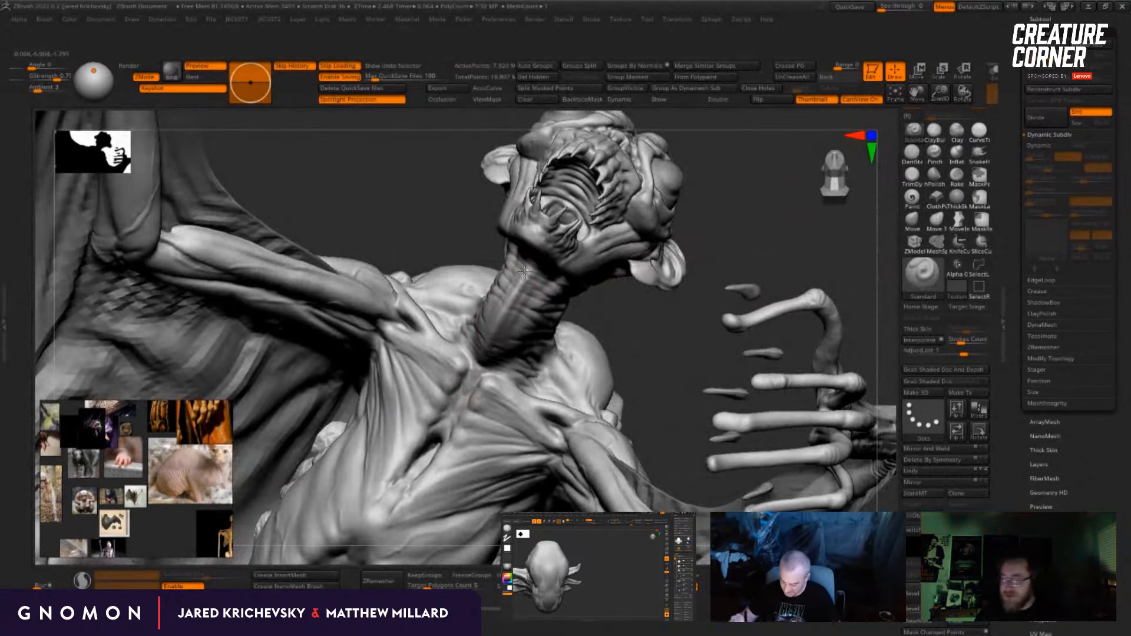
drag(767, 243, 577, 244)
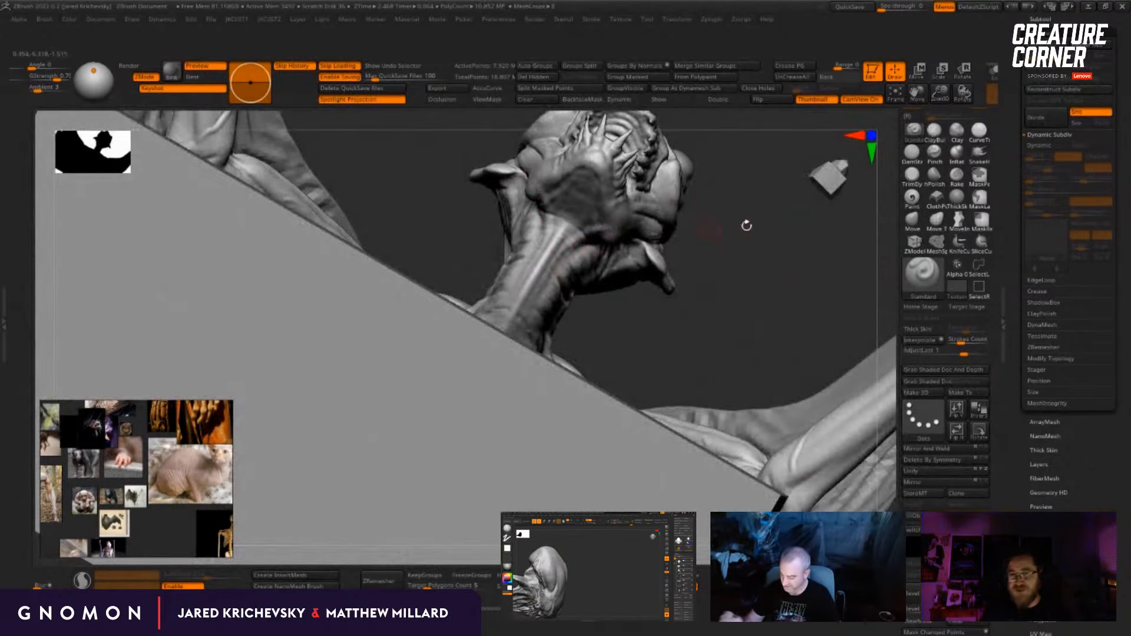
drag(746, 226, 771, 262)
drag(750, 371, 720, 264)
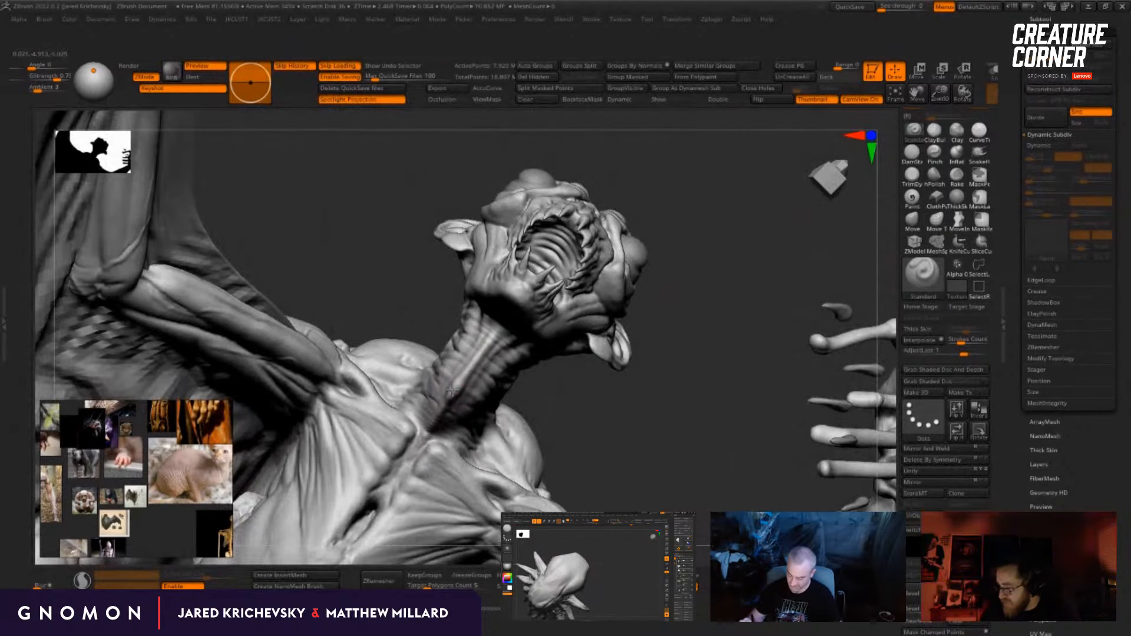
drag(699, 326, 438, 407)
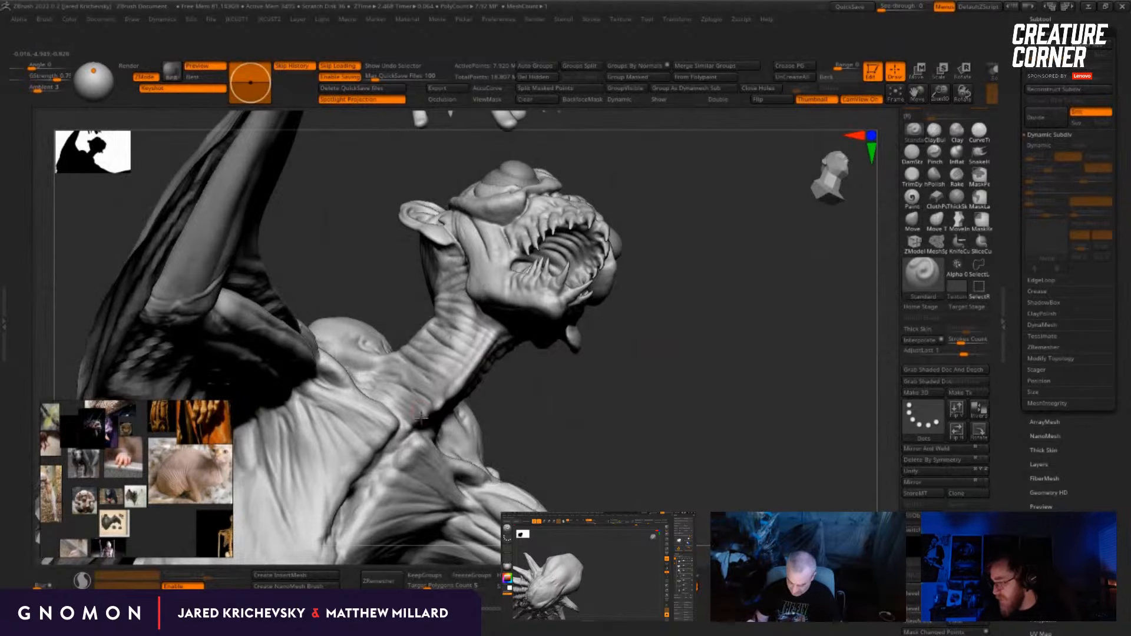
drag(636, 342, 660, 330)
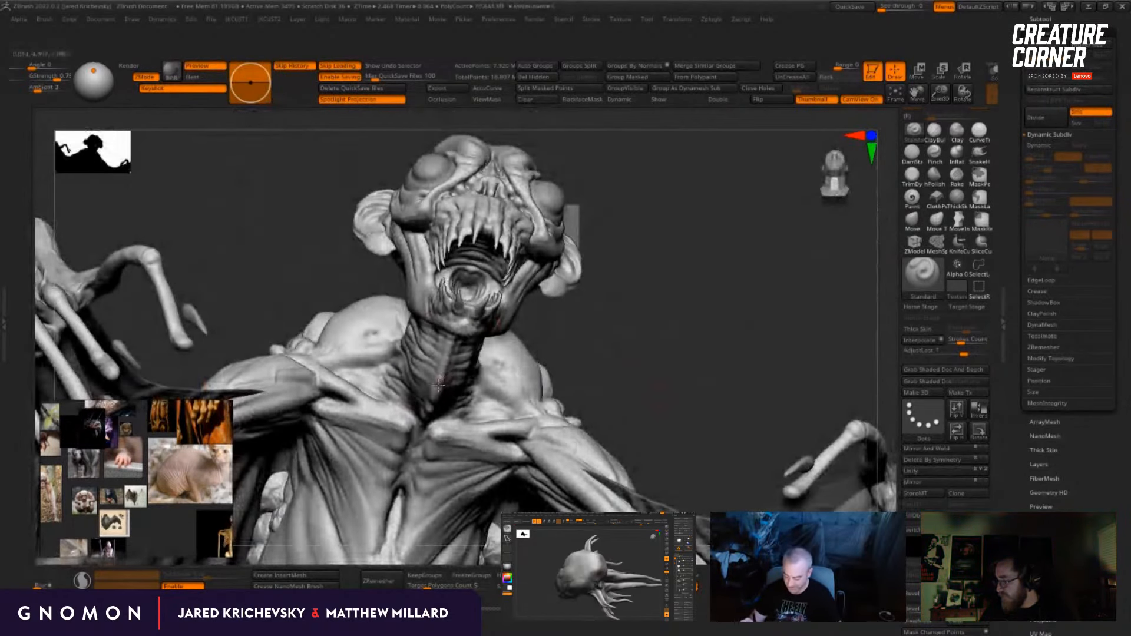
Step: Extend the raised skin folds around the side and back of the neck up to the shoulder scales
drag(616, 277, 701, 253)
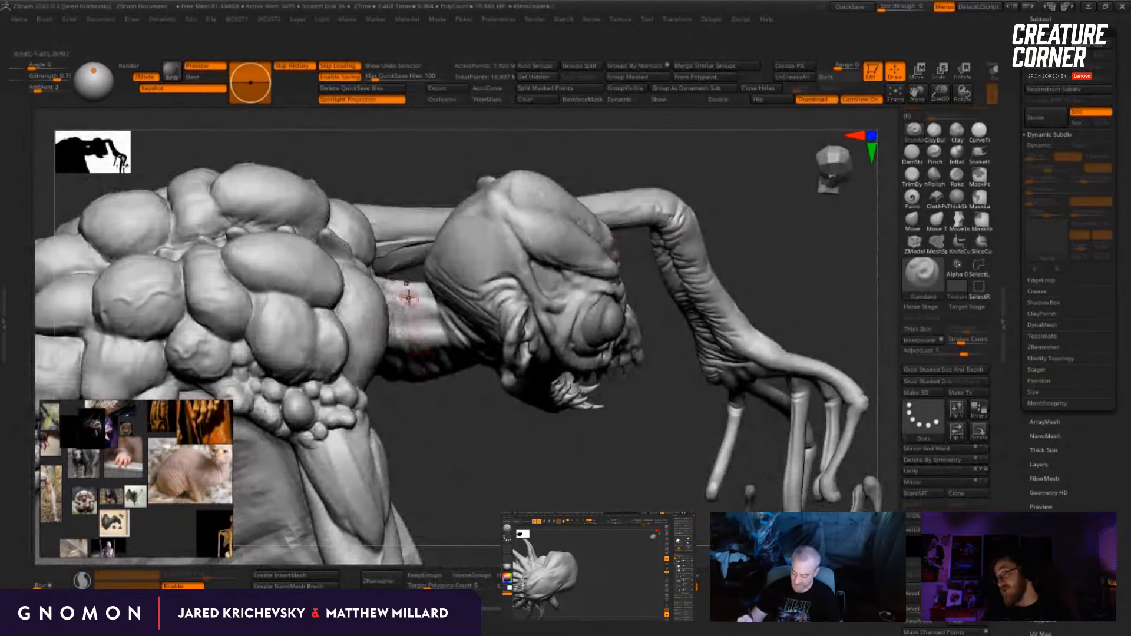
drag(469, 400, 380, 304)
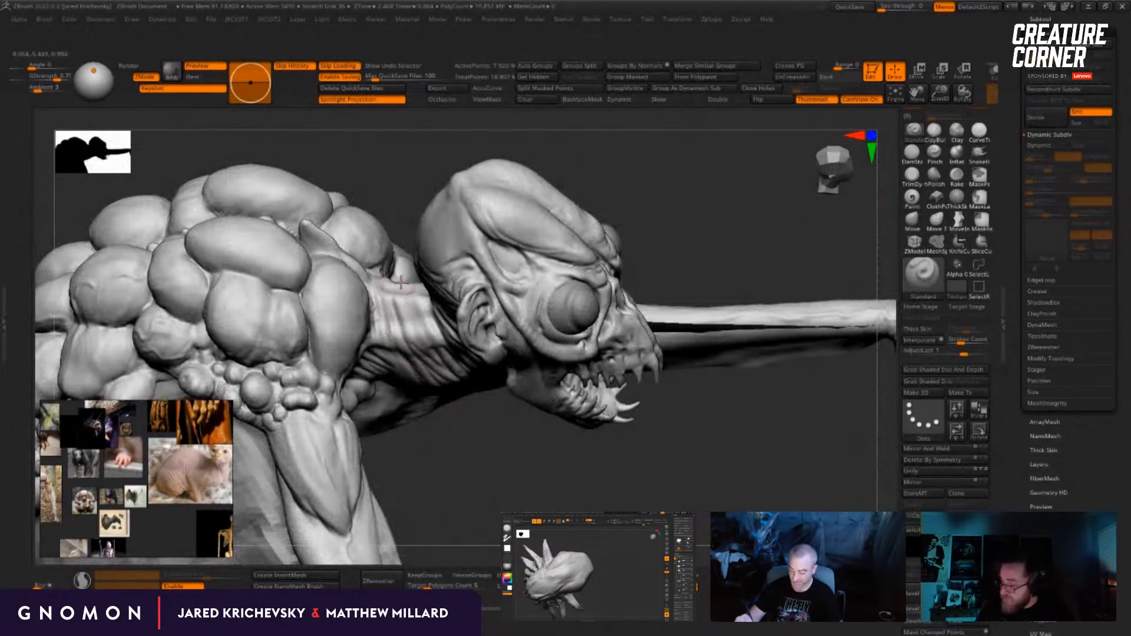
drag(472, 472, 412, 318)
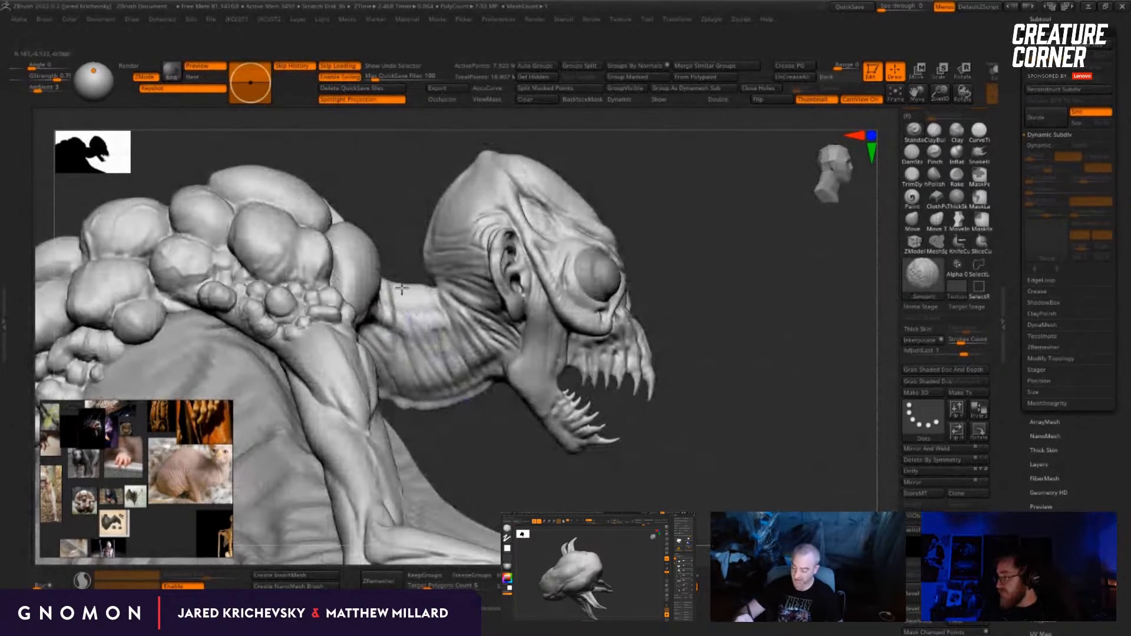
mouse_move(782, 330)
alt+mouse_down()
mouse_move(631, 289)
mouse_move(657, 222)
mouse_move(595, 227)
mouse_move(641, 240)
mouse_move(724, 214)
mouse_move(752, 348)
mouse_move(816, 333)
alt+mouse_up()
Step: Switch to the ClayBuildup brush for working the scales around the shoulder and upper back
key(b)
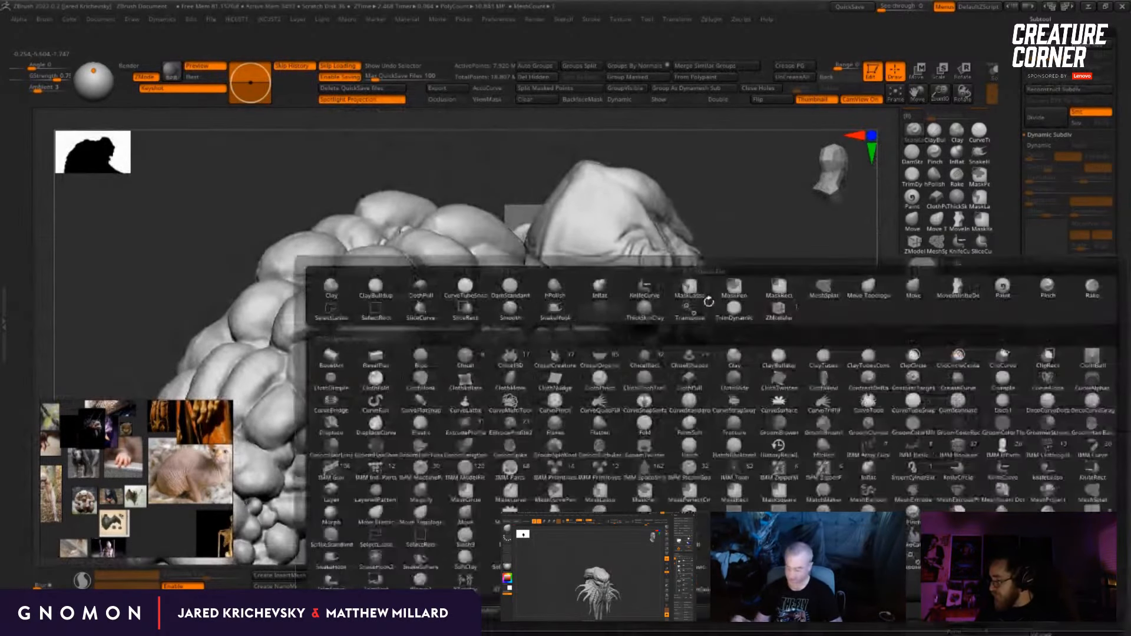
key(c)
key(b)
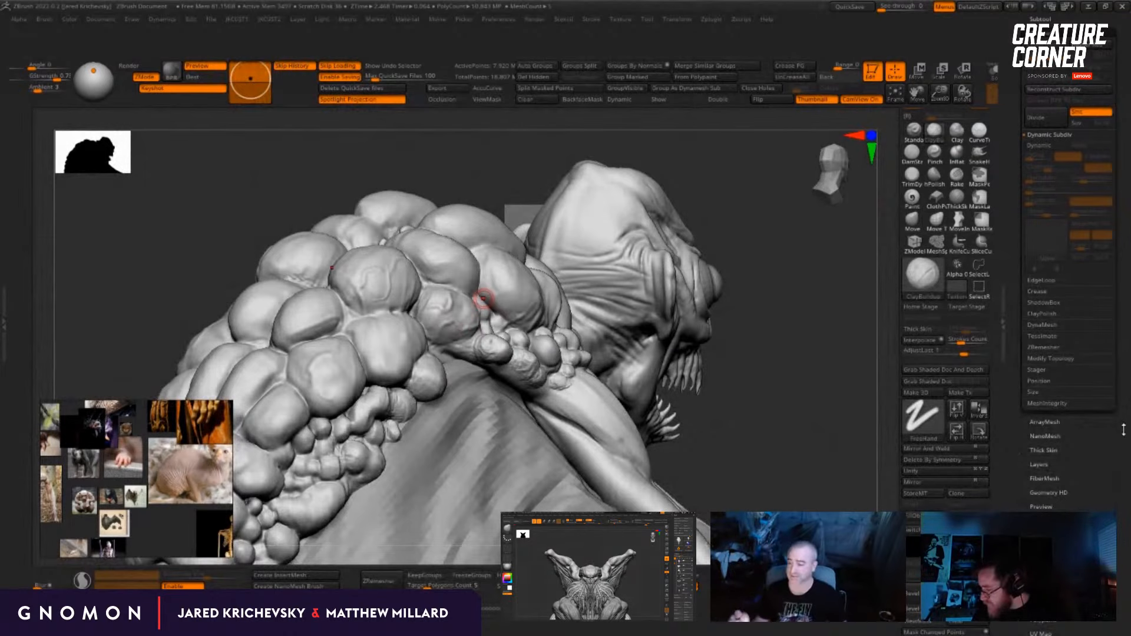
drag(806, 422, 691, 383)
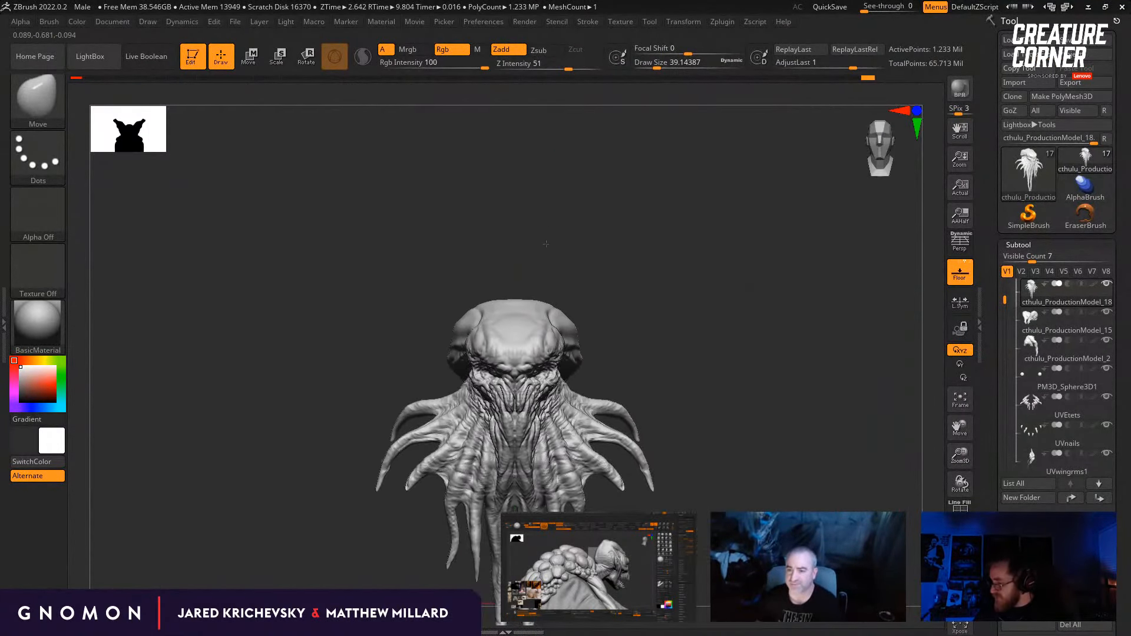
Step: Select the tentacled creature's UVwingrms subtool and carve creases between its upper wing-arm muscles with Dam Standard, reducing the draw size to about 20
drag(669, 250, 594, 260)
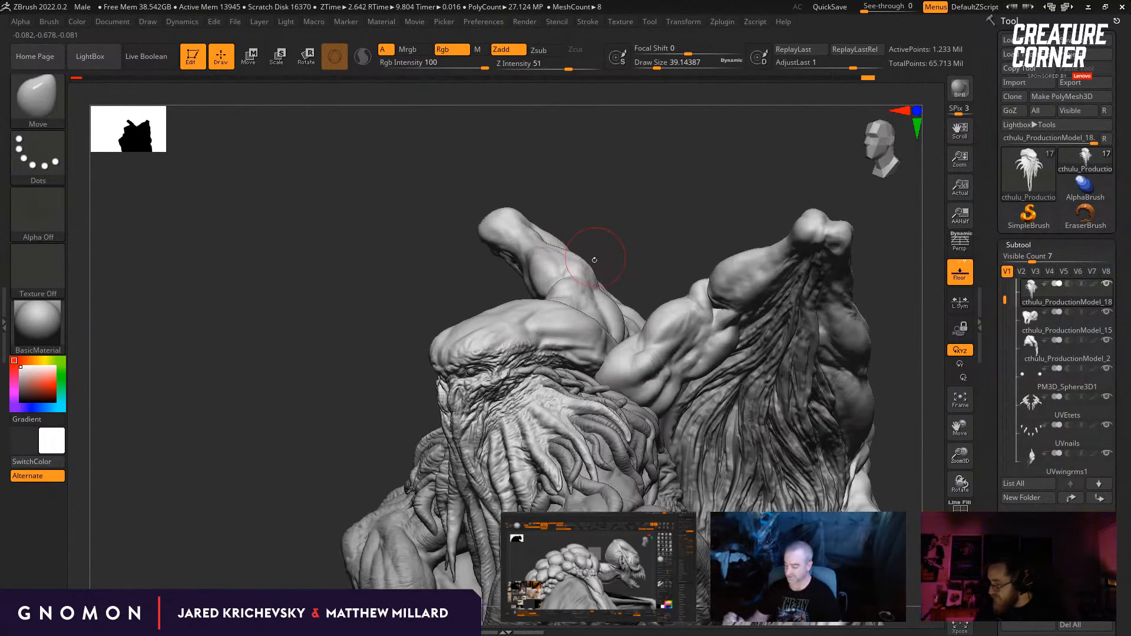
alt+click(669, 326)
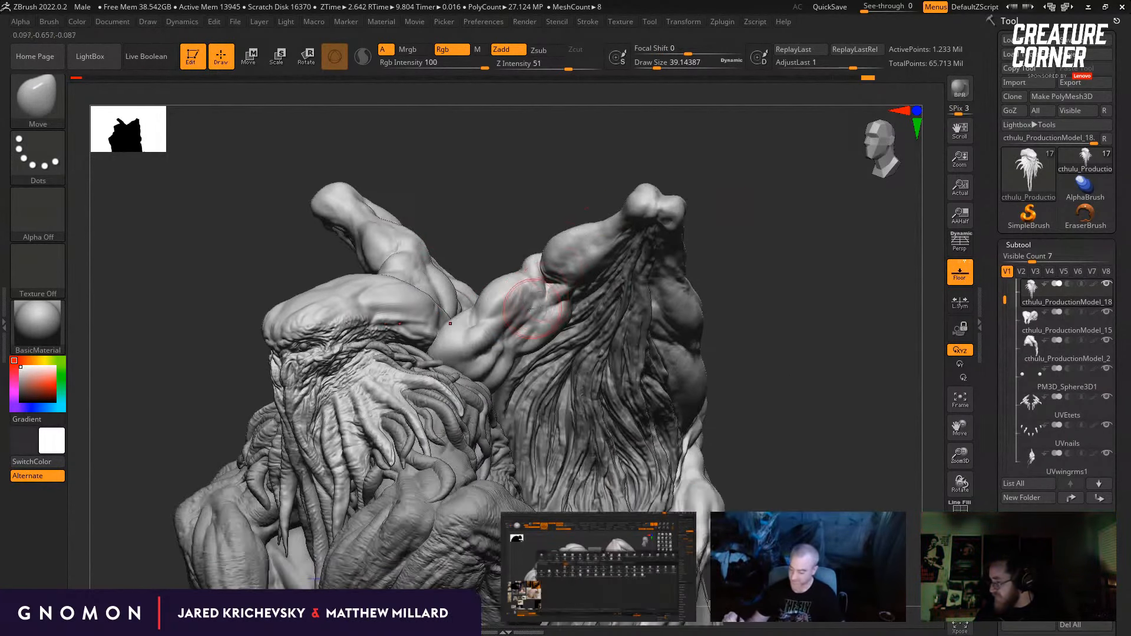
key(b)
key(d)
key(s)
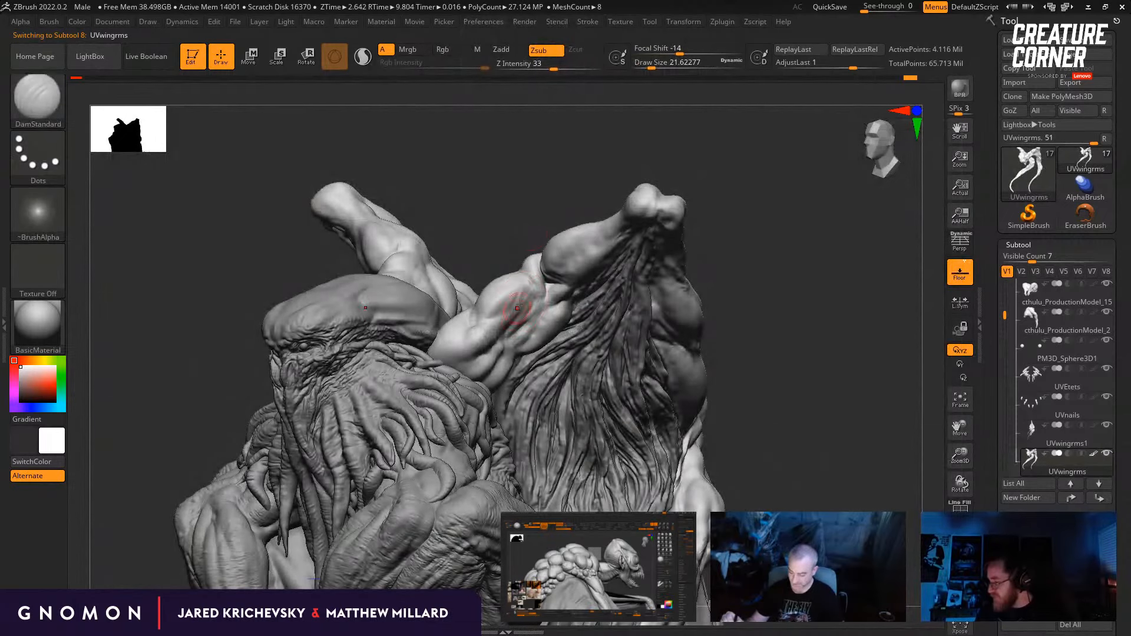
right_drag(517, 308, 523, 296)
key(])
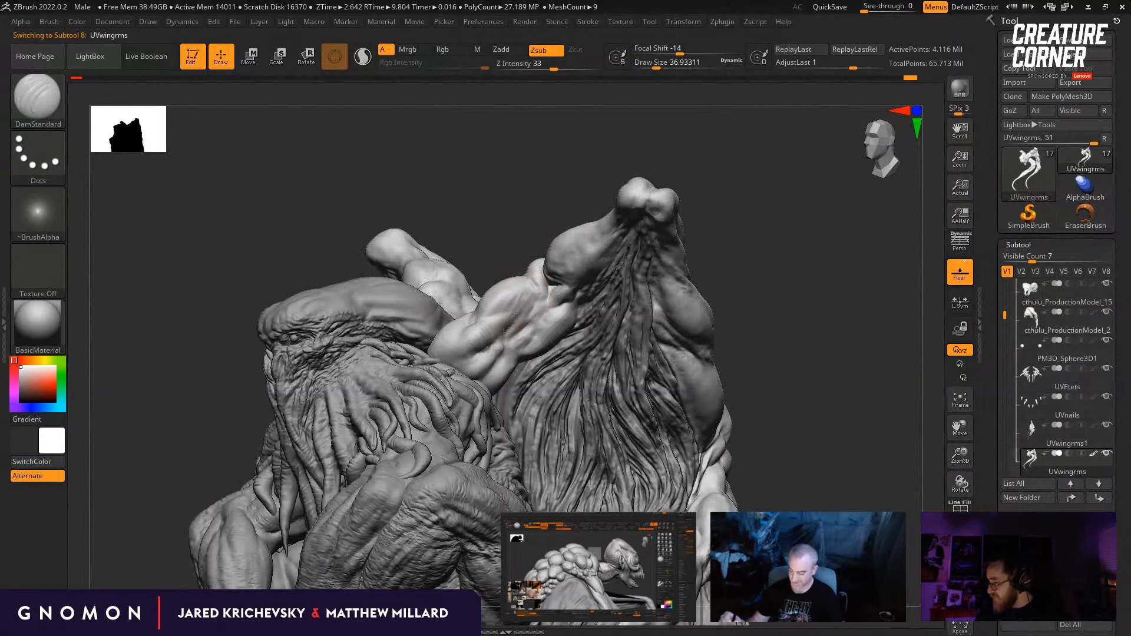
mouse_move(530, 286)
right_down()
mouse_move(518, 303)
mouse_move(529, 293)
right_up()
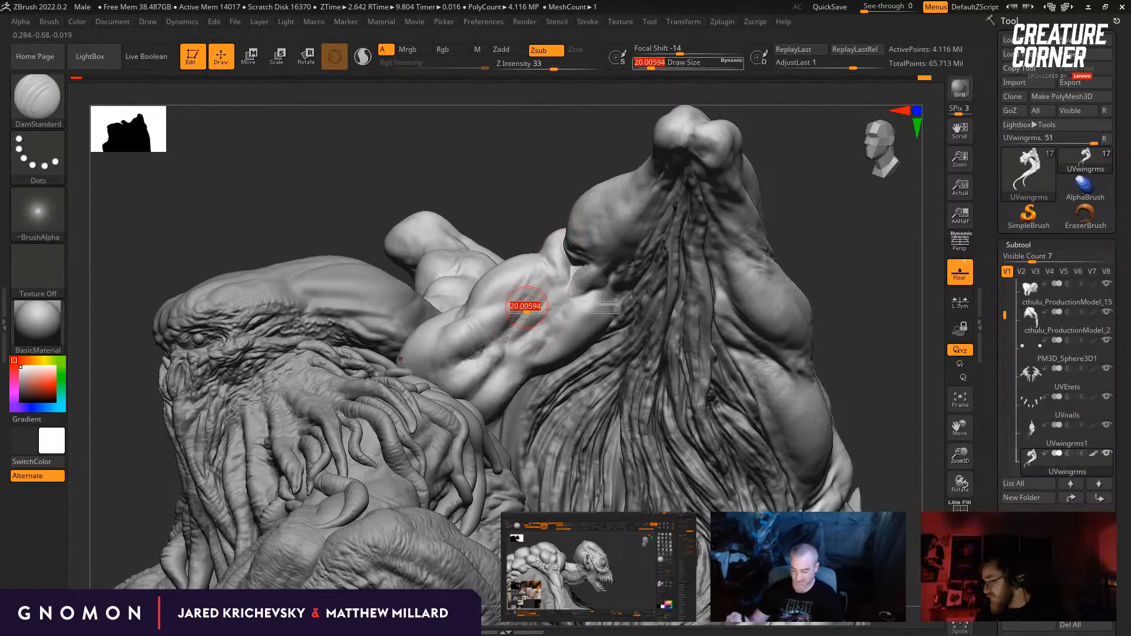
right_drag(536, 287, 530, 316)
right_drag(777, 285, 528, 309)
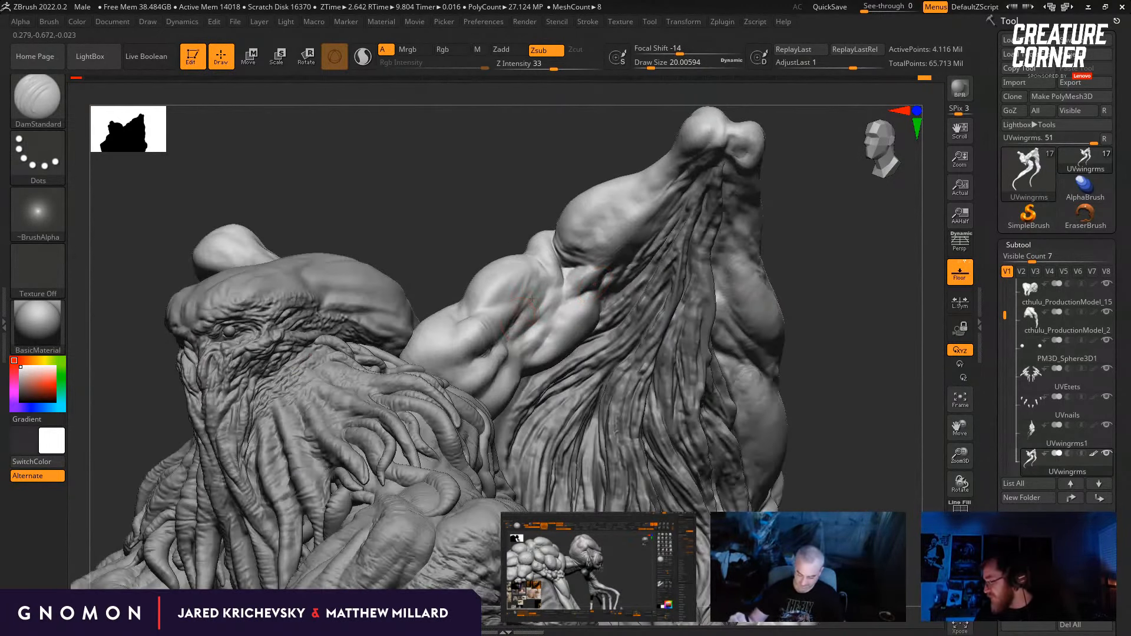
Step: Select the cthulu_ProductionModel_2 body subtool and subdivide its mesh one level for finer detail
mouse_move(812, 305)
mouse_down()
mouse_move(824, 306)
mouse_move(799, 265)
mouse_move(444, 375)
mouse_up()
alt+drag(777, 325, 767, 407)
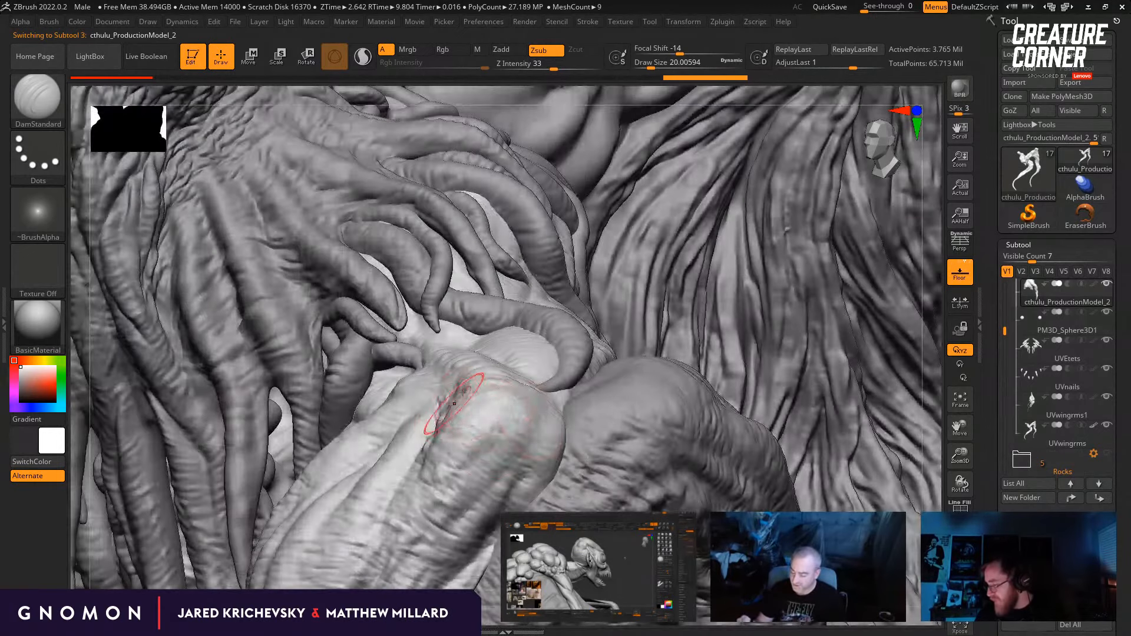
drag(792, 349, 761, 368)
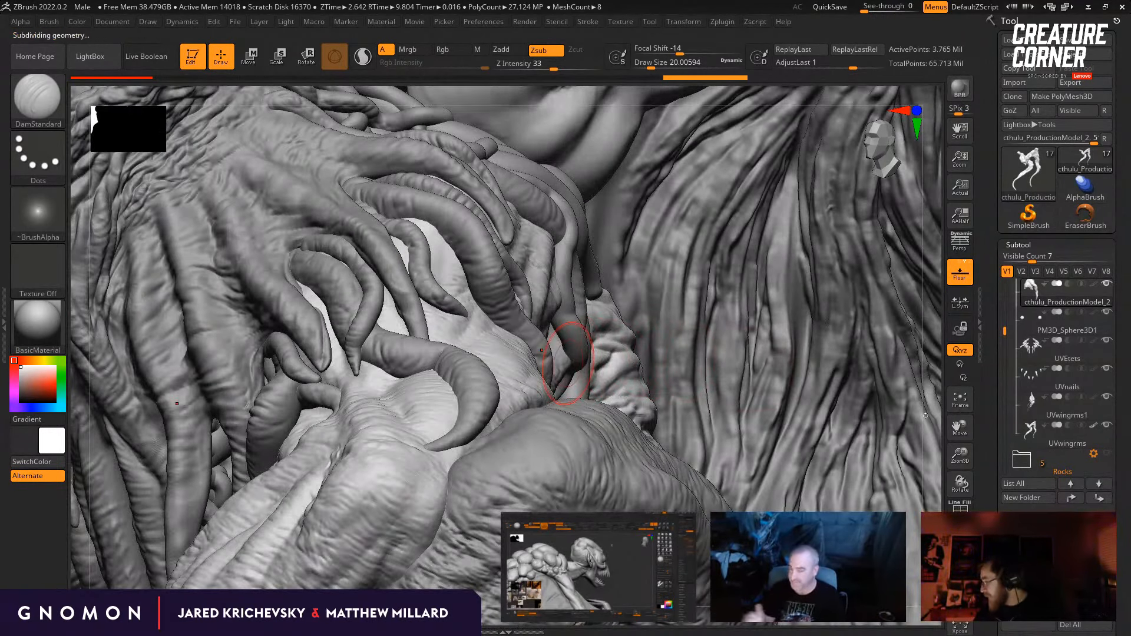
mouse_move(928, 445)
alt+mouse_down()
mouse_move(910, 300)
mouse_move(896, 283)
alt+mouse_up()
drag(743, 381, 779, 376)
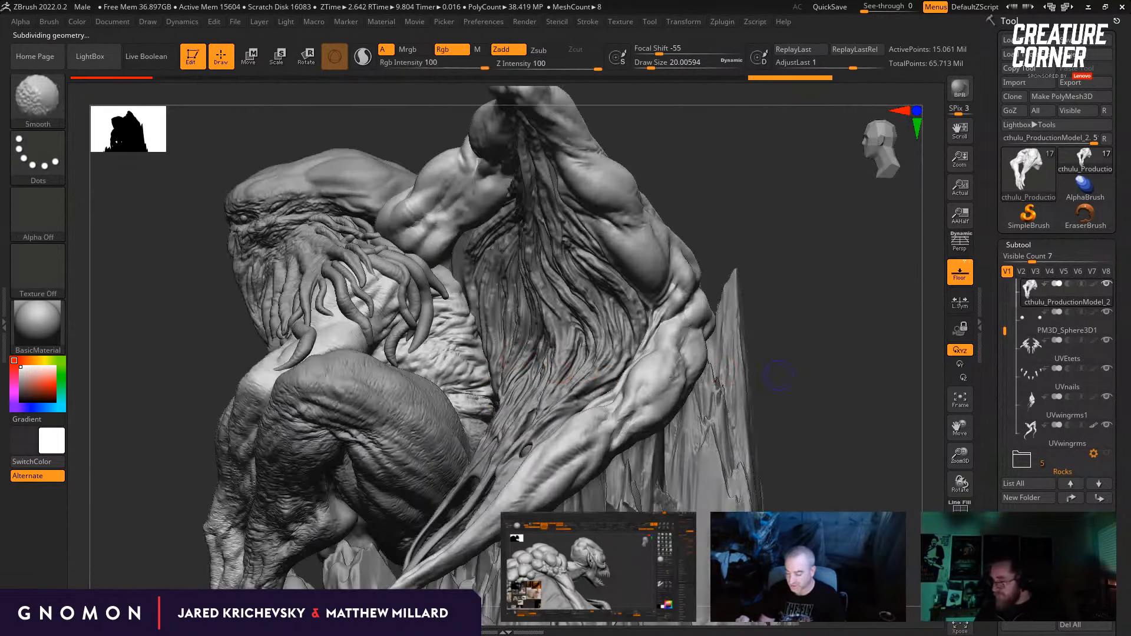
Step: Select the UVwingrms subtool and adjust the wing-arms near the shoulders with the Move brush at a draw size of about 56
drag(156, 378, 265, 373)
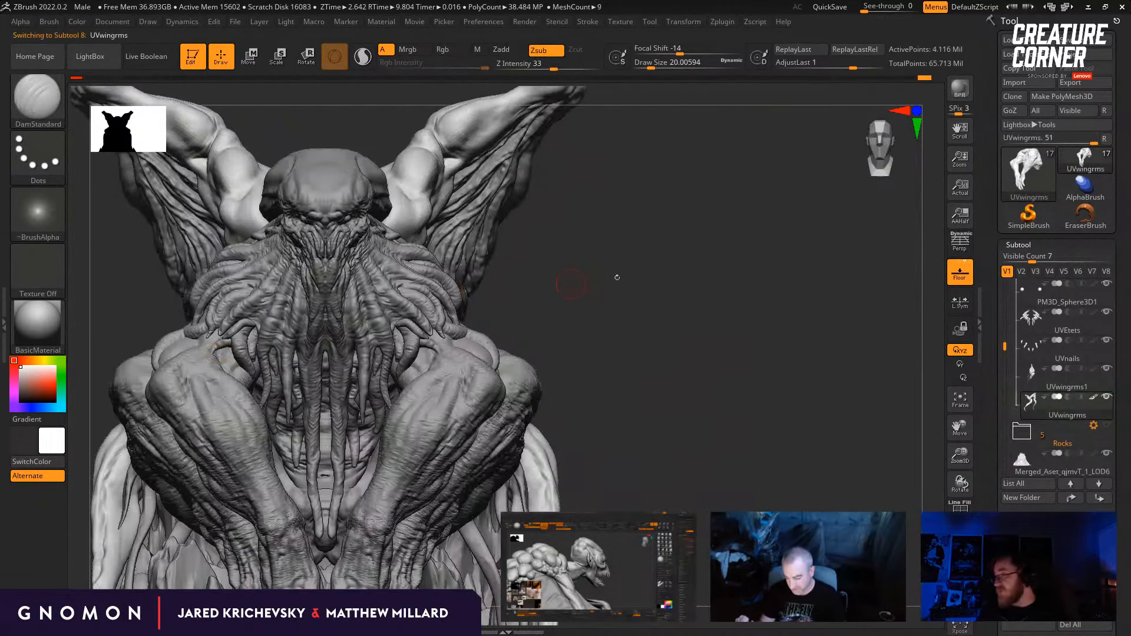
mouse_move(639, 241)
alt+mouse_down()
mouse_move(651, 343)
mouse_move(680, 366)
mouse_move(668, 368)
alt+mouse_up()
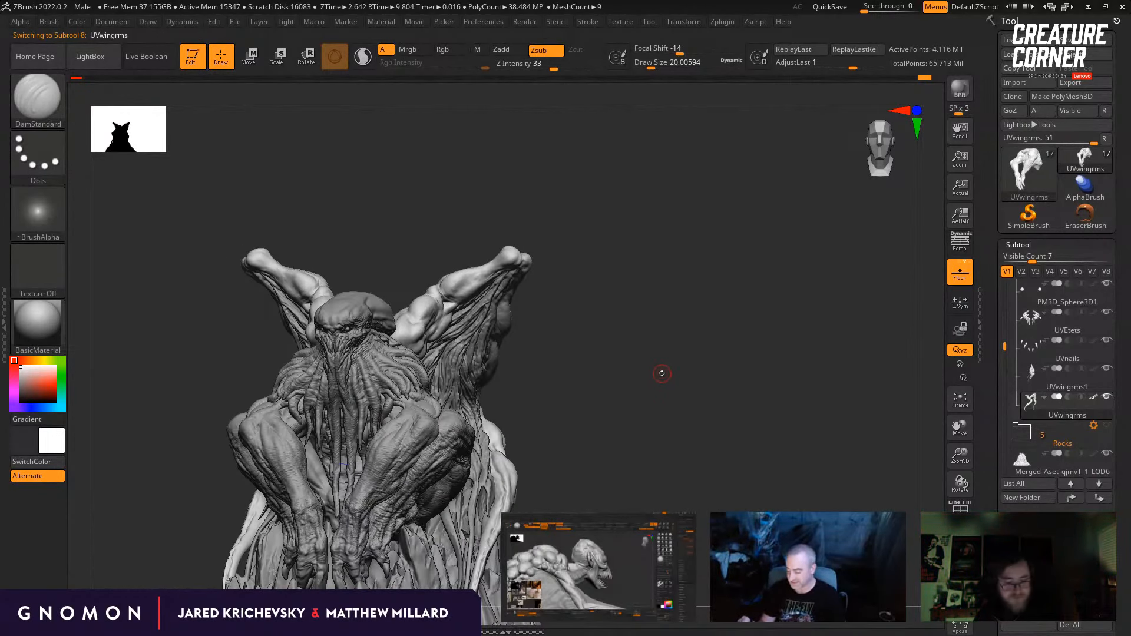
key(b)
key(m)
key(v)
drag(670, 361, 607, 308)
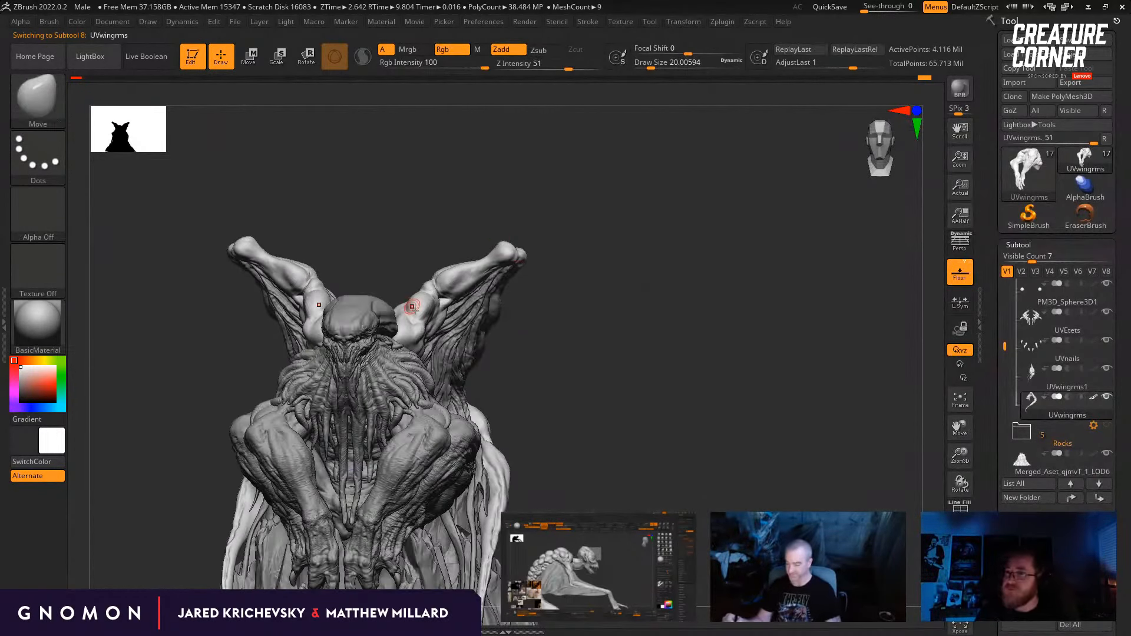
key(s)
click(422, 342)
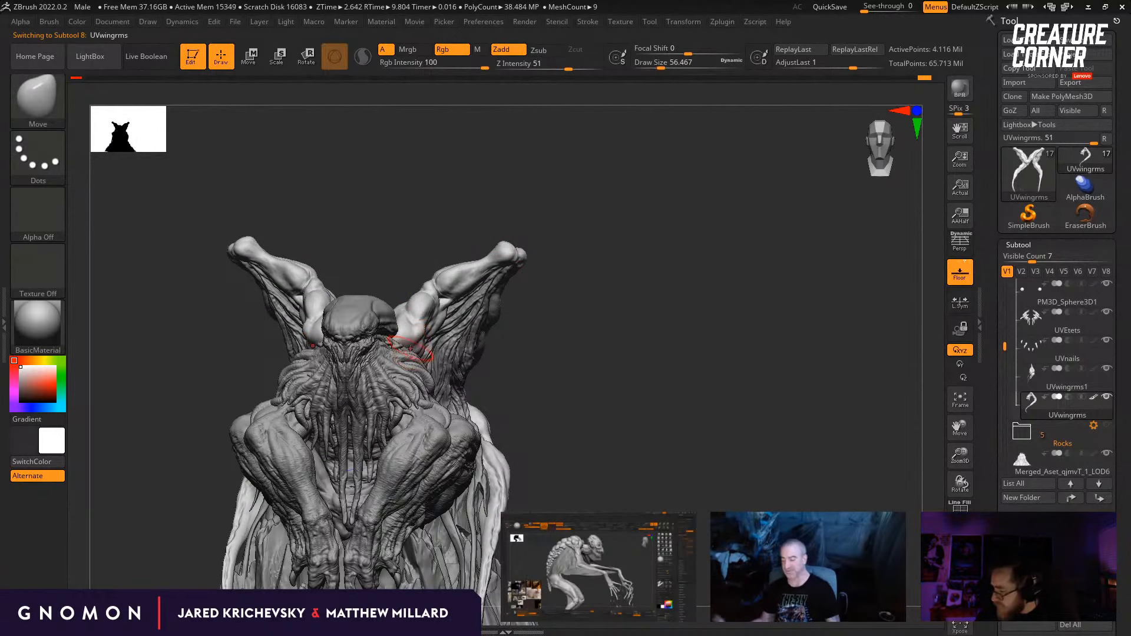
drag(665, 355, 521, 349)
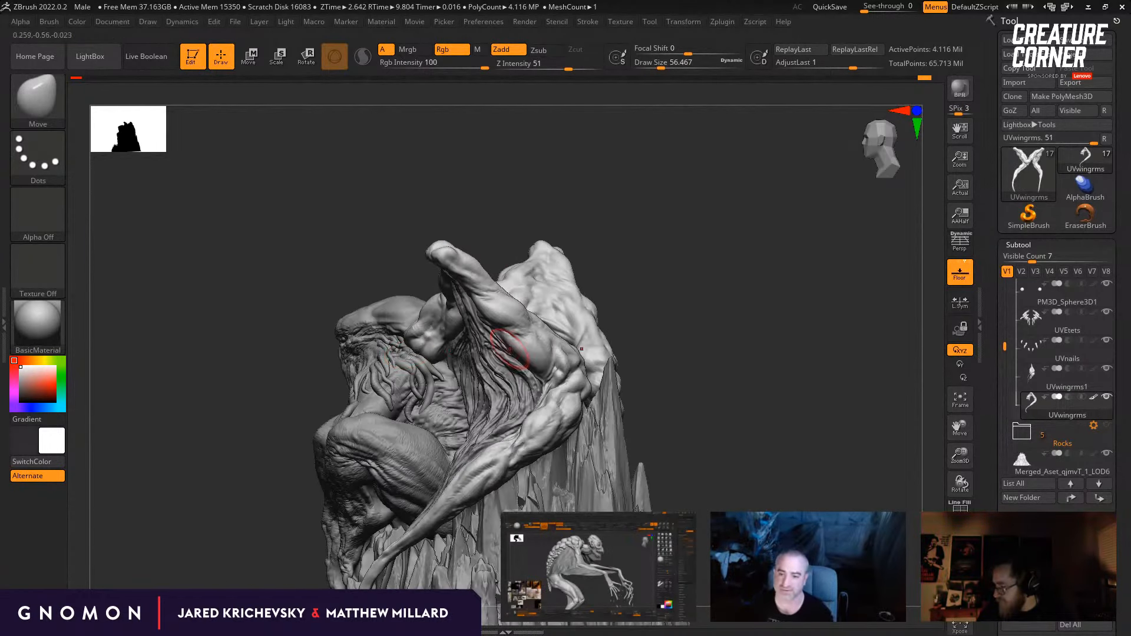
drag(439, 347, 382, 385)
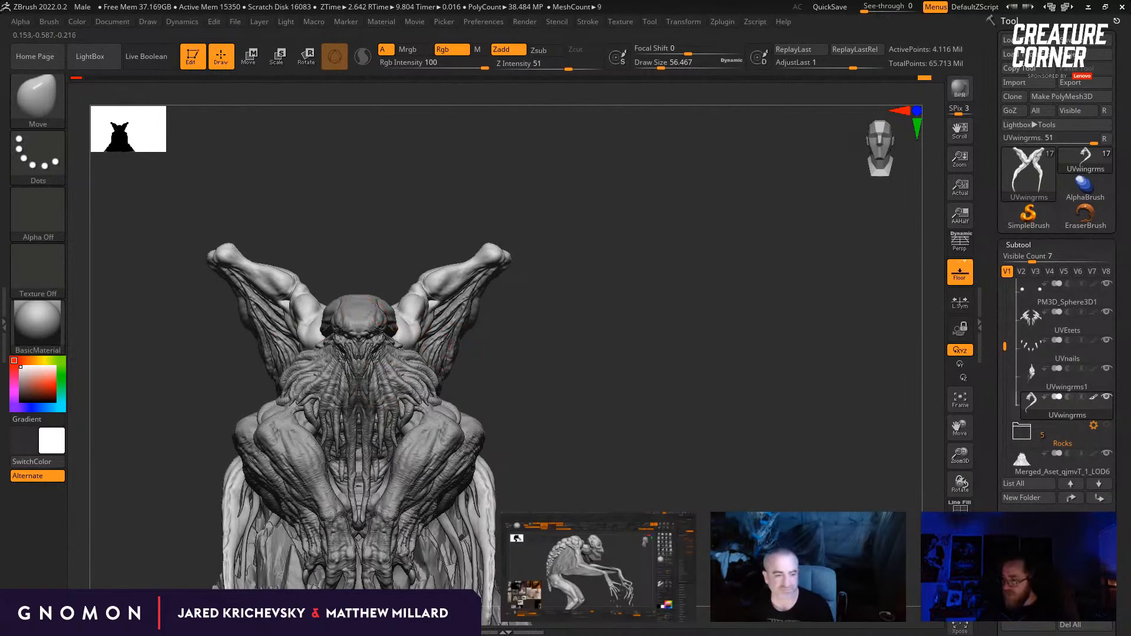
Step: Select the cthulu_ProductionModel_18 head subtool and reshape the skull's crown with the Move brush at a low subdivision level
alt+click(391, 318)
drag(408, 238, 397, 252)
key(shift+d)
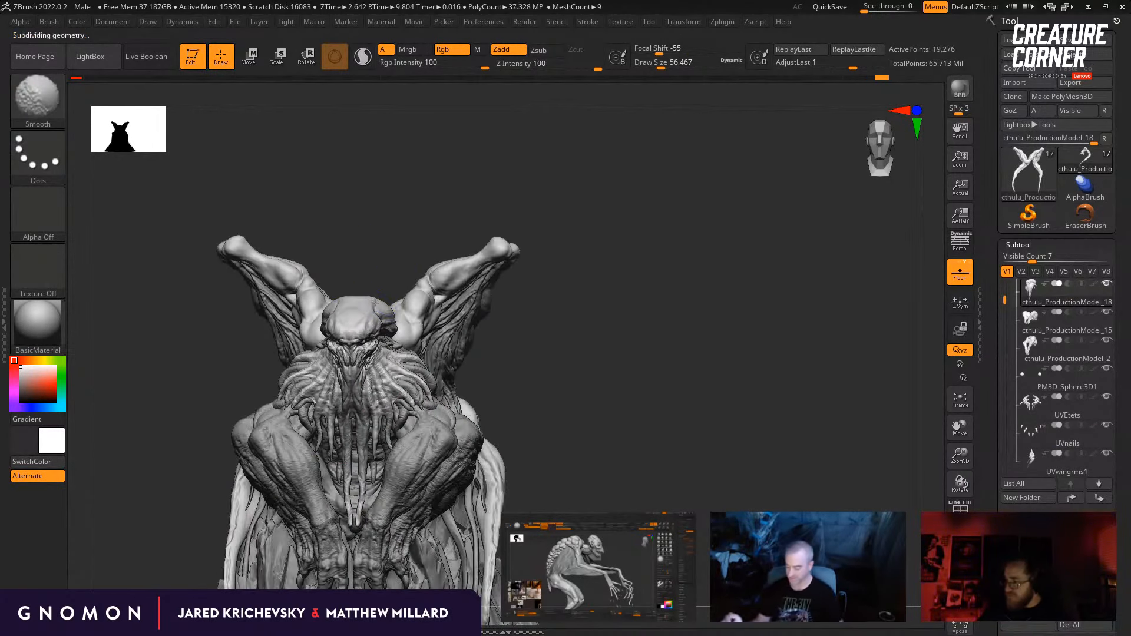
alt+drag(595, 283, 646, 339)
drag(653, 333, 655, 348)
key(d)
drag(360, 253, 357, 277)
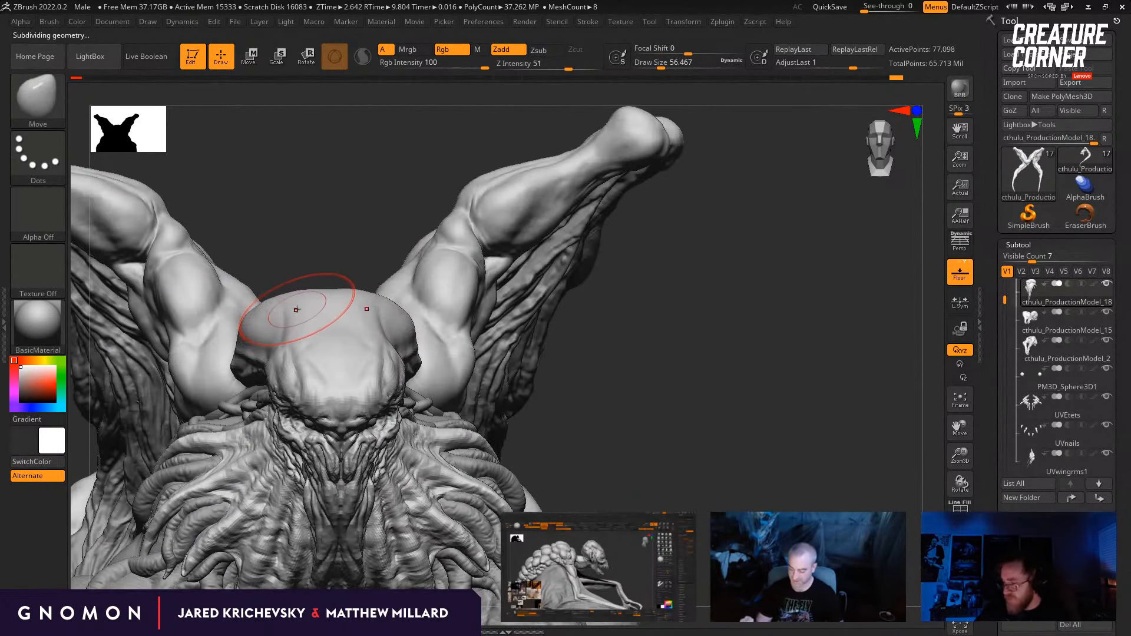
Step: Sculpt broad ridges and hollows along the forehead and sides of the skull with the Standard brush at a draw size of about 37
key(s)
drag(297, 310, 288, 310)
key(b)
key(s)
key(t)
mouse_move(379, 267)
mouse_down()
mouse_move(382, 250)
mouse_move(367, 292)
mouse_move(376, 294)
mouse_up()
key(s)
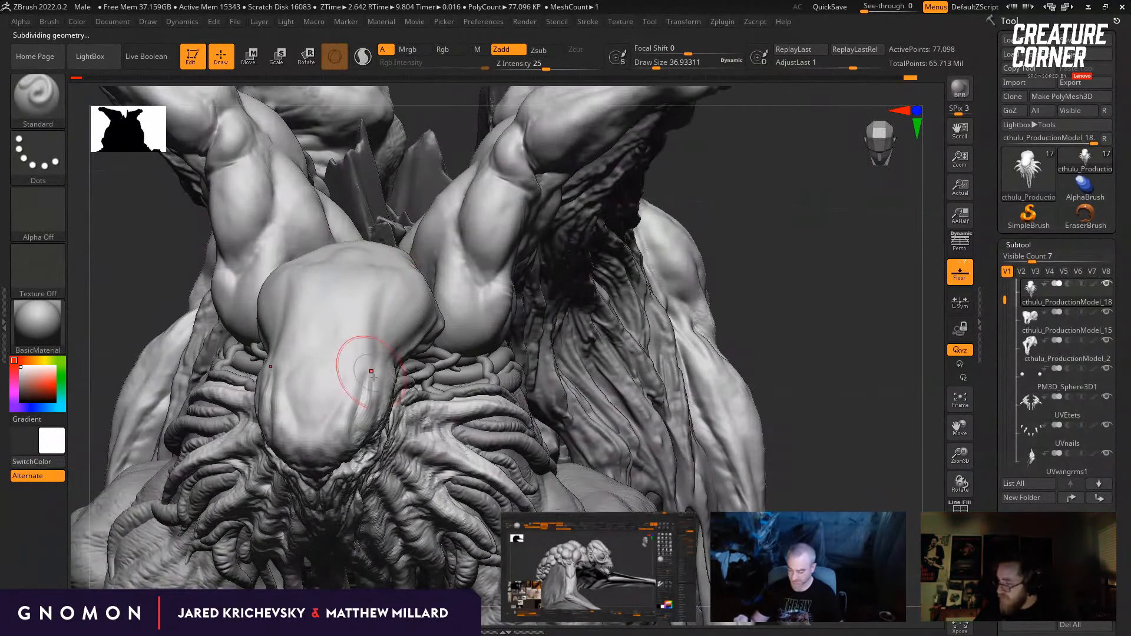
drag(731, 228, 752, 240)
key(s)
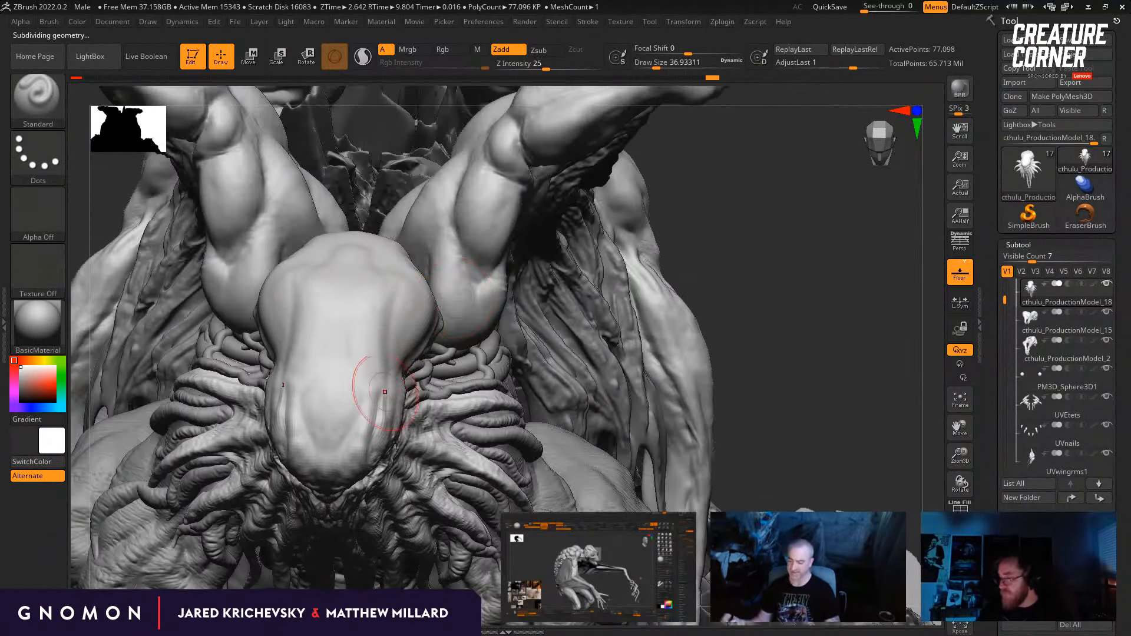
drag(698, 268, 660, 286)
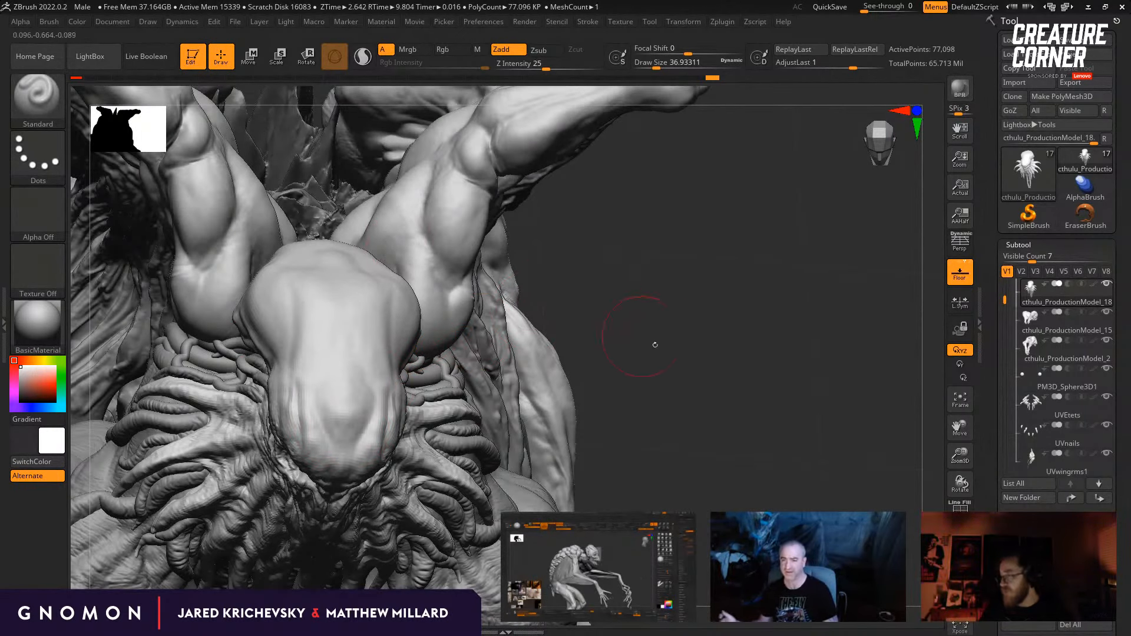
Step: Examine the tentacled creature's full silhouette and the lumpy-backed creature's head, back, arms and overall proportions from the side
shift+drag(654, 344, 710, 324)
alt+click(707, 416)
alt+drag(794, 480, 709, 313)
alt+click(165, 318)
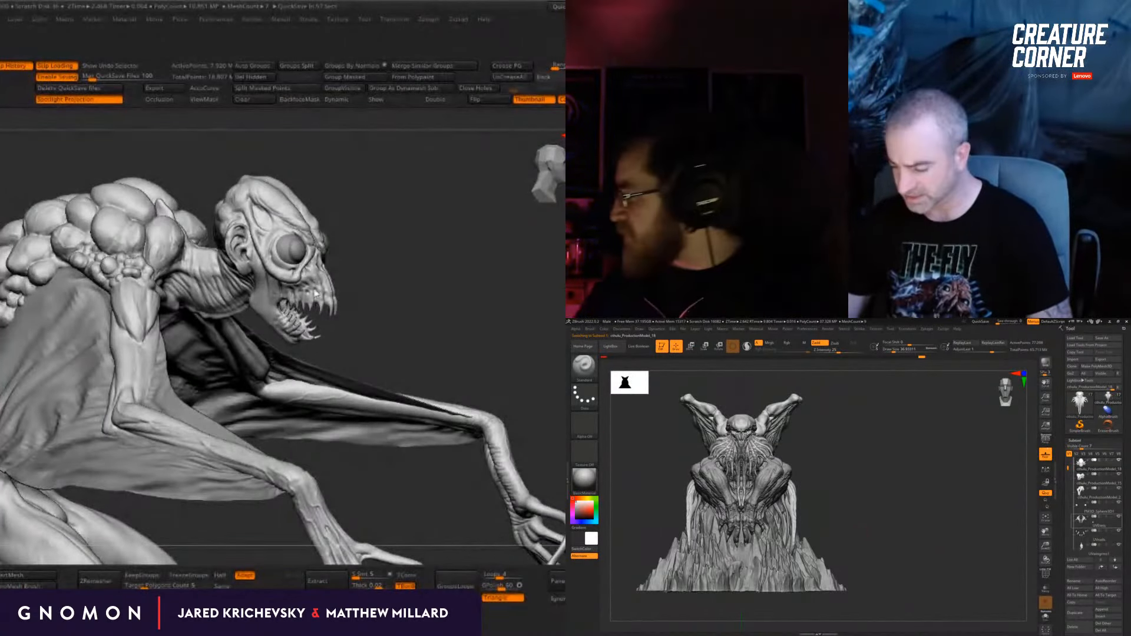
drag(396, 307, 440, 269)
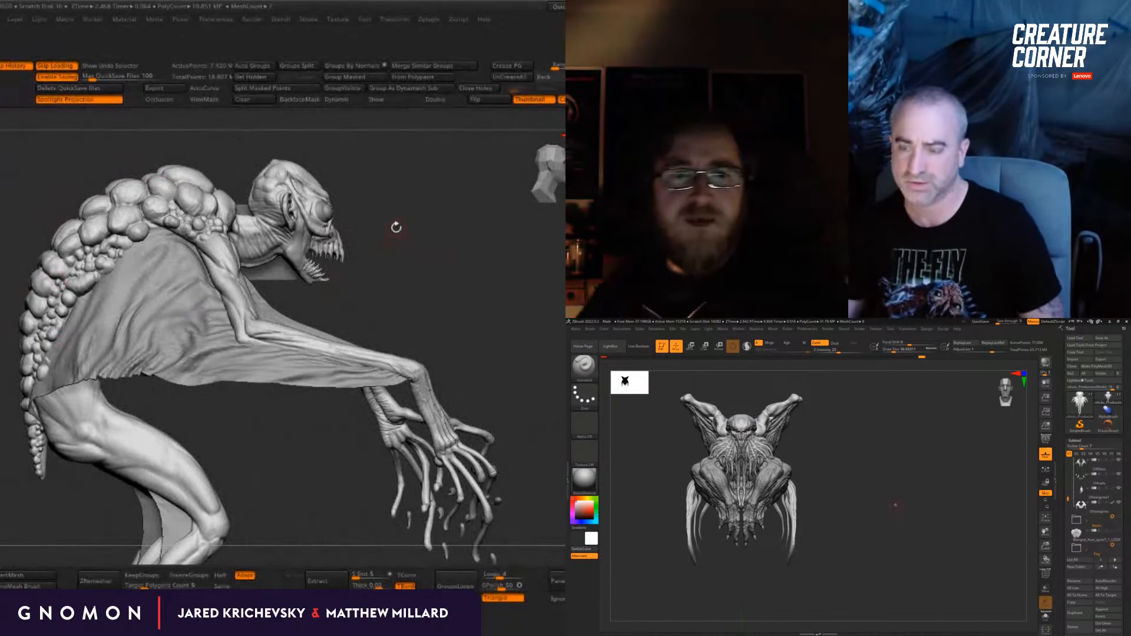
alt+drag(397, 228, 479, 330)
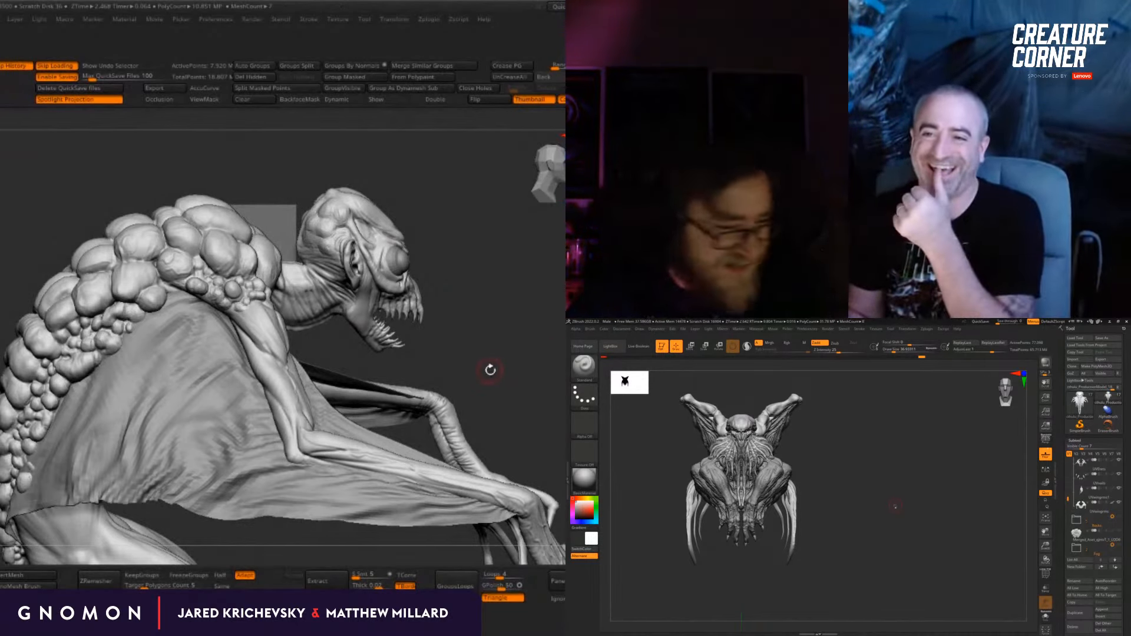
drag(490, 306, 529, 319)
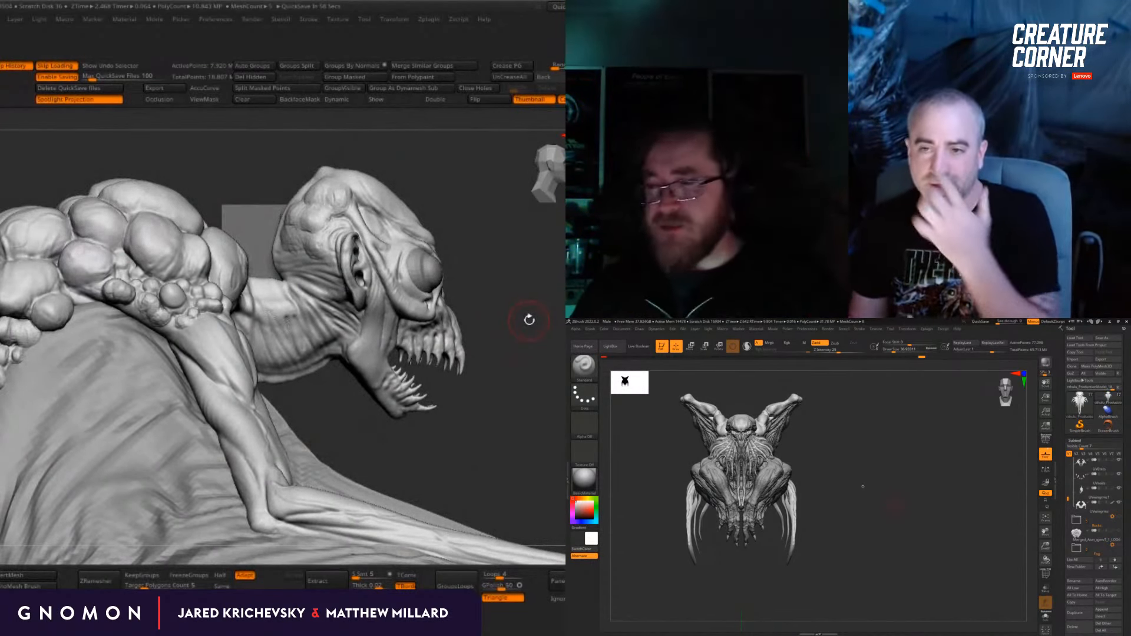
mouse_move(561, 360)
mouse_down()
mouse_move(555, 376)
mouse_move(518, 375)
mouse_move(508, 280)
mouse_move(437, 318)
mouse_move(397, 238)
mouse_move(389, 247)
mouse_move(401, 243)
mouse_up()
Step: Adjust the shape of the tentacled creature's skull with the Move brush
key(b)
key(m)
key(v)
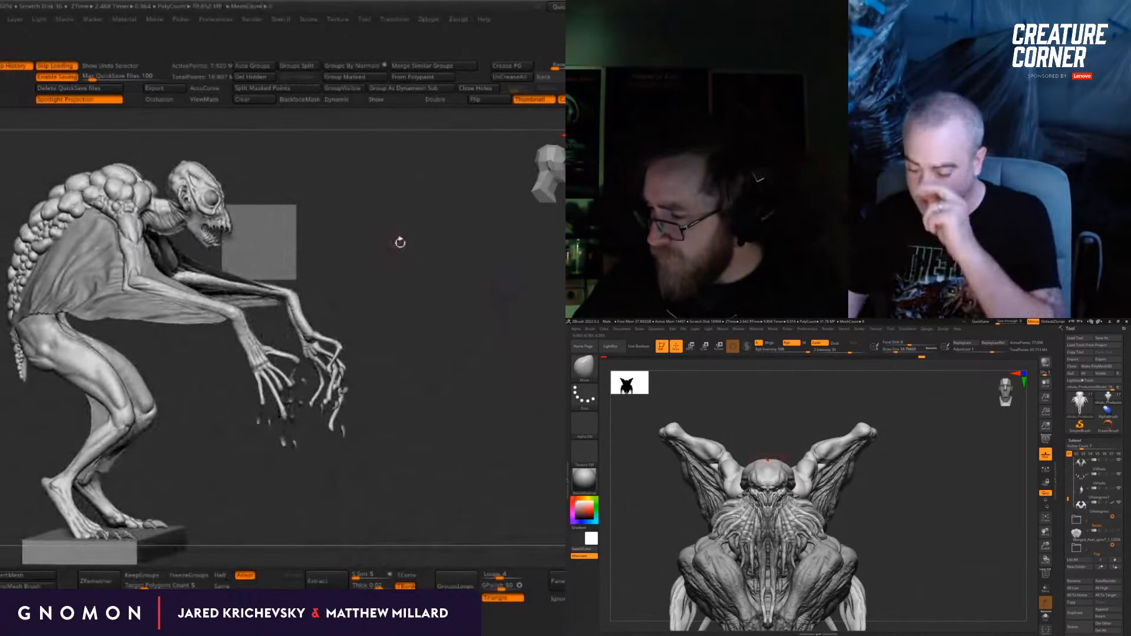
drag(470, 334, 384, 334)
drag(795, 425, 781, 472)
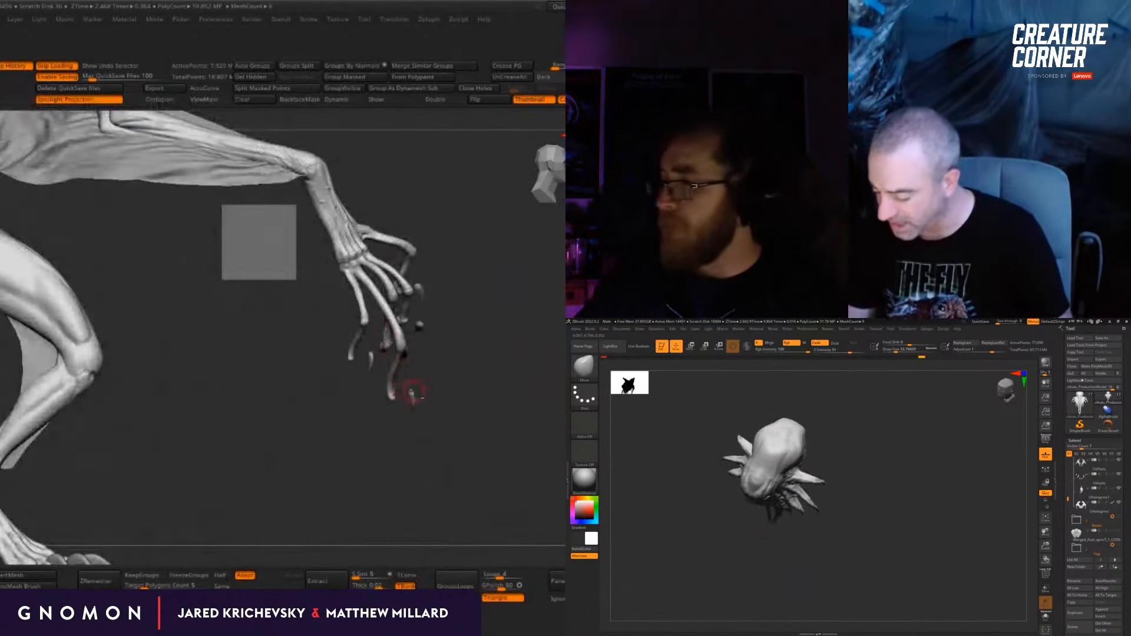
Step: Align the detached claws with the lumpy-backed creature's fingertips using the Gizmo and return to the Move brush
key(w)
alt+click(413, 399)
alt+drag(436, 359, 412, 378)
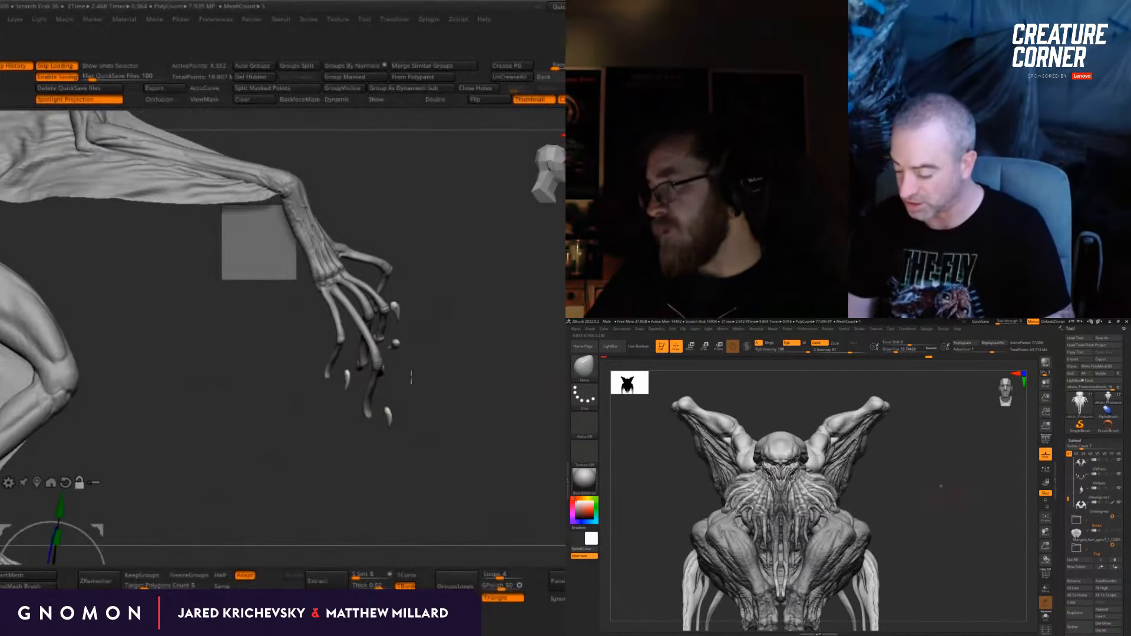
alt+click(389, 411)
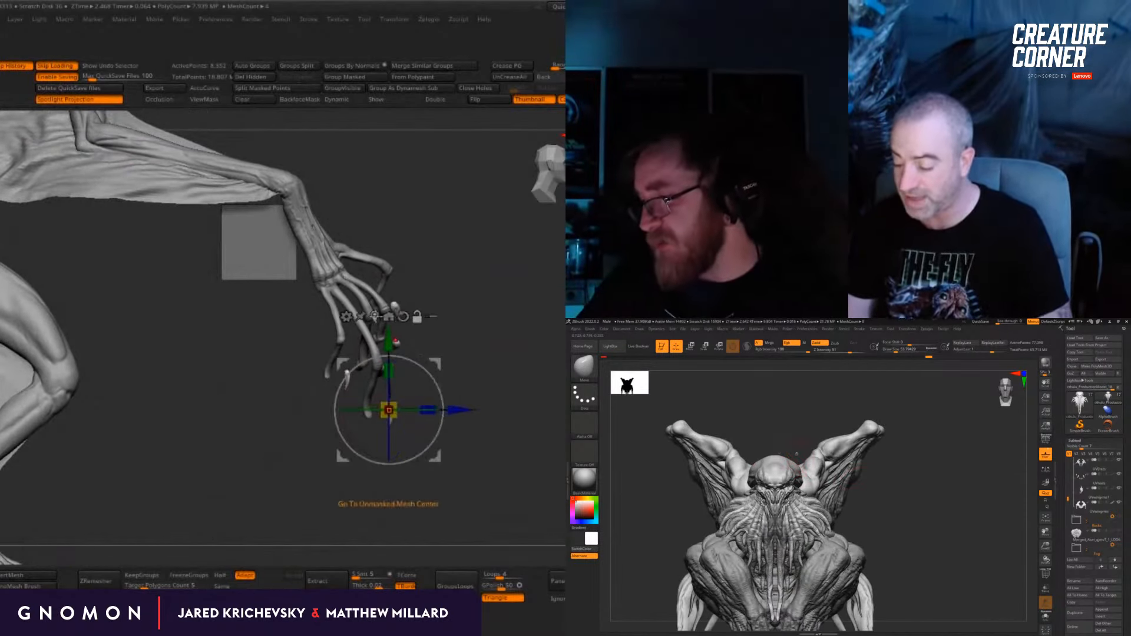
click(389, 316)
drag(284, 445, 267, 445)
key(q)
mouse_move(414, 452)
alt+mouse_down()
mouse_move(508, 458)
mouse_move(501, 450)
mouse_move(441, 440)
mouse_move(462, 436)
mouse_move(465, 485)
mouse_move(495, 493)
mouse_move(554, 461)
alt+mouse_up()
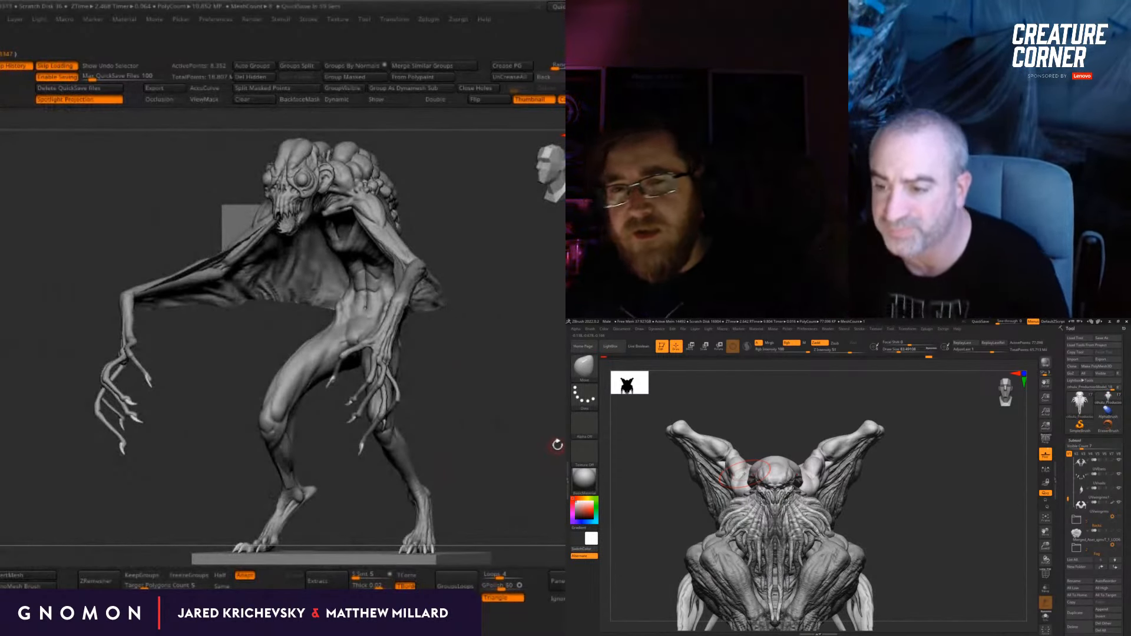
key(b)
key(m)
key(v)
mouse_move(200, 365)
mouse_down()
mouse_move(347, 300)
mouse_move(510, 270)
mouse_move(528, 361)
mouse_move(557, 364)
mouse_up()
Step: Sculpt bony bumps and ridges over the top and brow of the tentacled creature's skull with the Standard brush
key(b)
key(s)
key(t)
drag(442, 281, 507, 351)
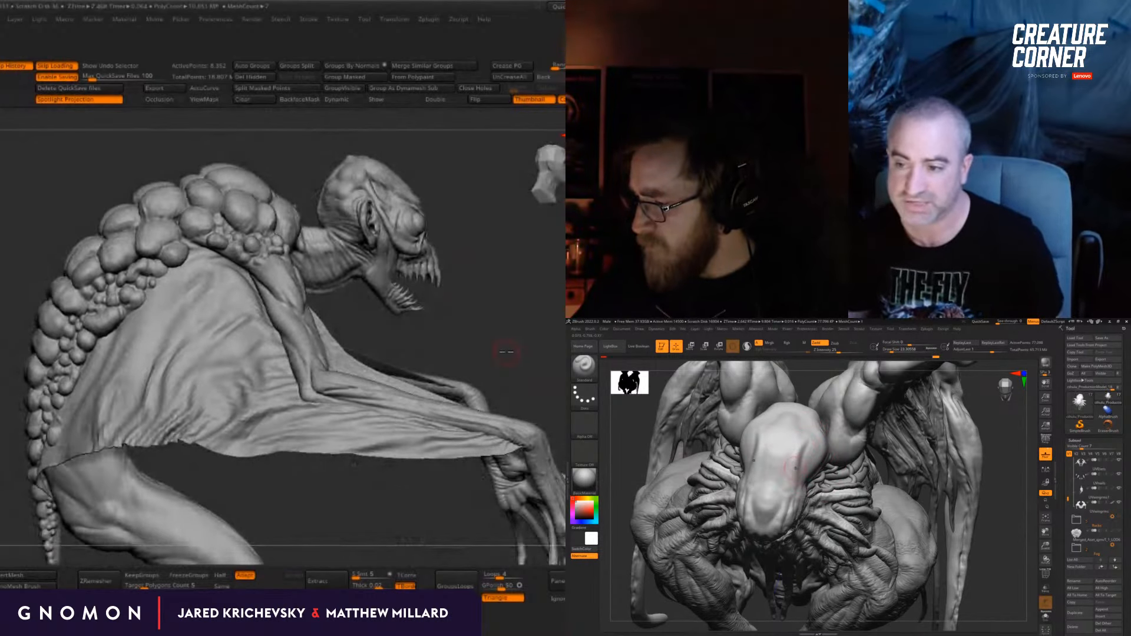
shift+drag(992, 439, 964, 479)
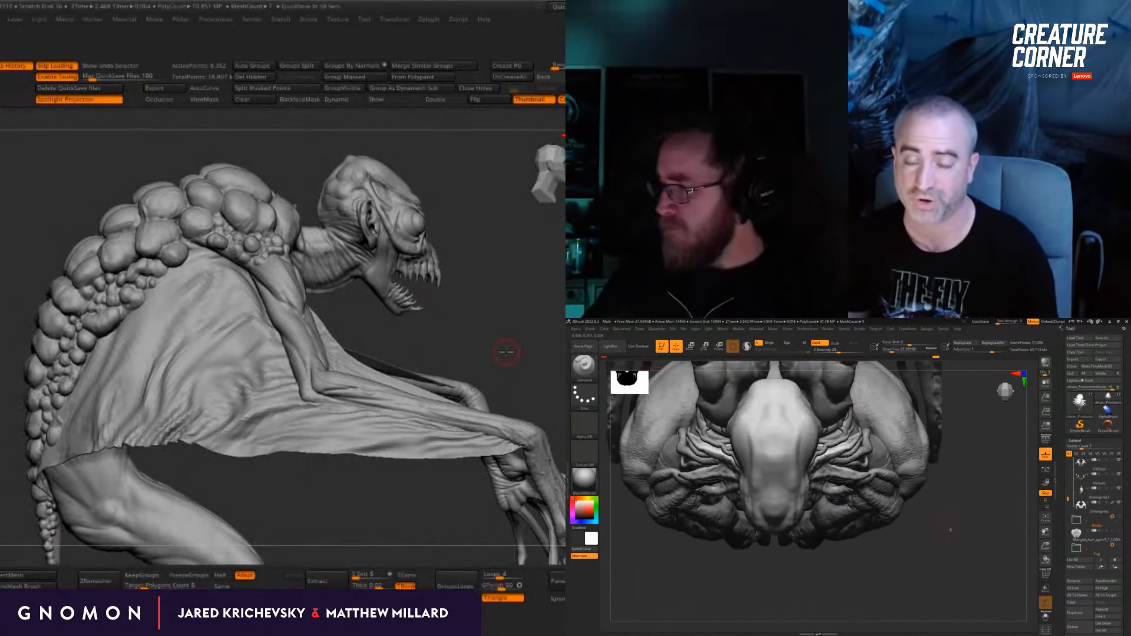
shift+drag(950, 531, 779, 483)
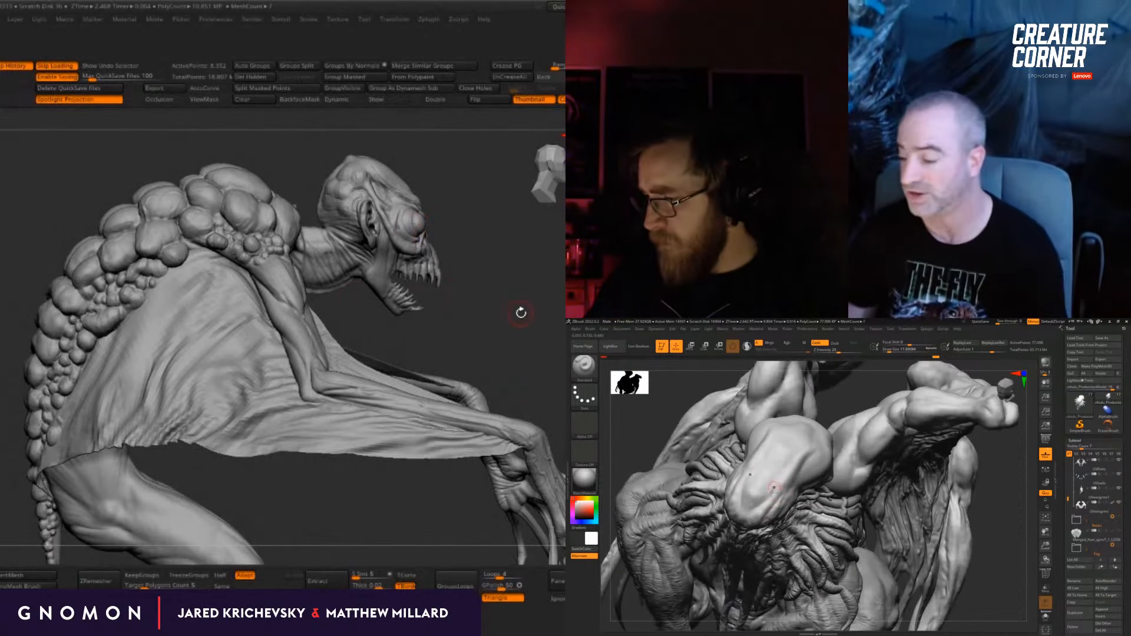
drag(823, 436, 759, 457)
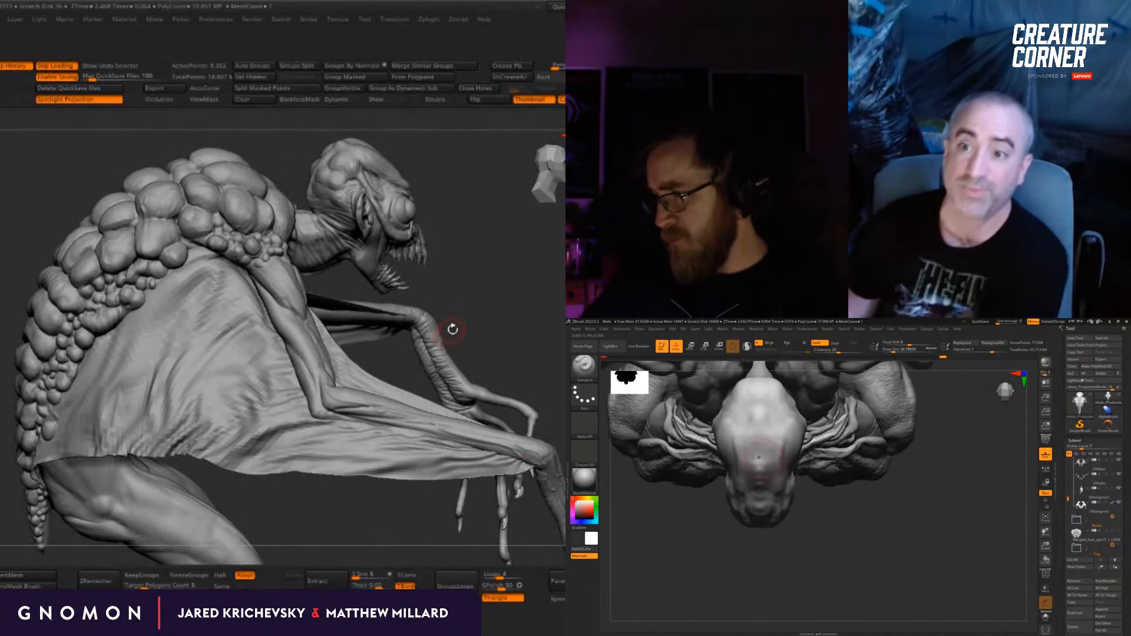
drag(844, 513, 773, 486)
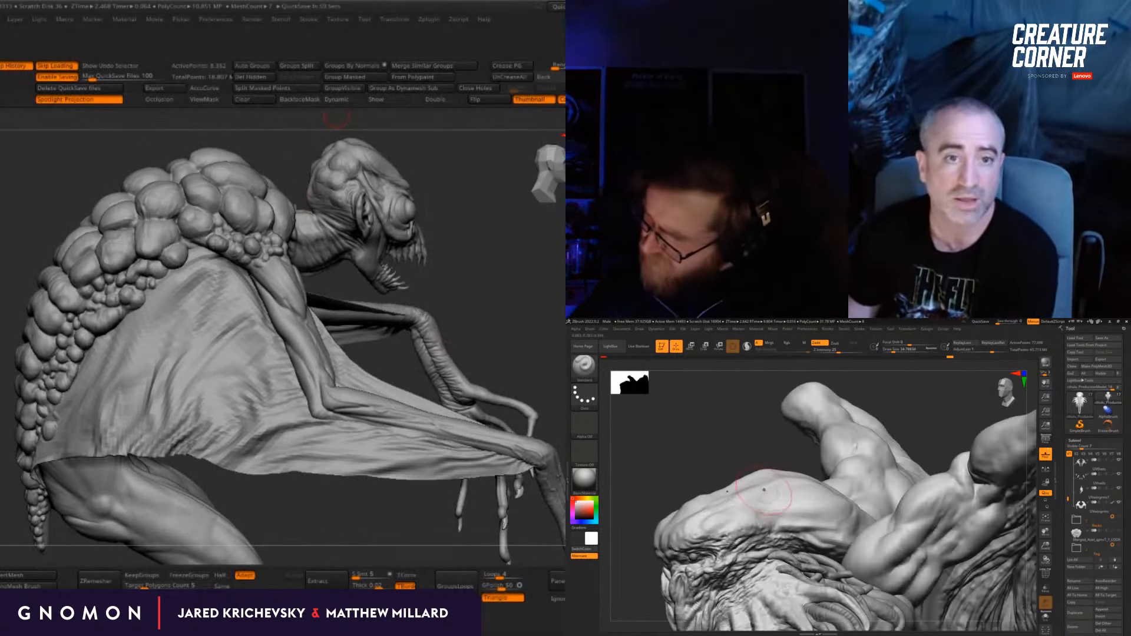
Step: Raise the head mesh one subdivision level and sculpt finer ridges down the middle and sides of the forehead with a smaller brush
mouse_move(759, 441)
mouse_down()
mouse_move(778, 442)
mouse_move(755, 469)
mouse_move(765, 474)
mouse_up()
key(d)
key(bracketleft)
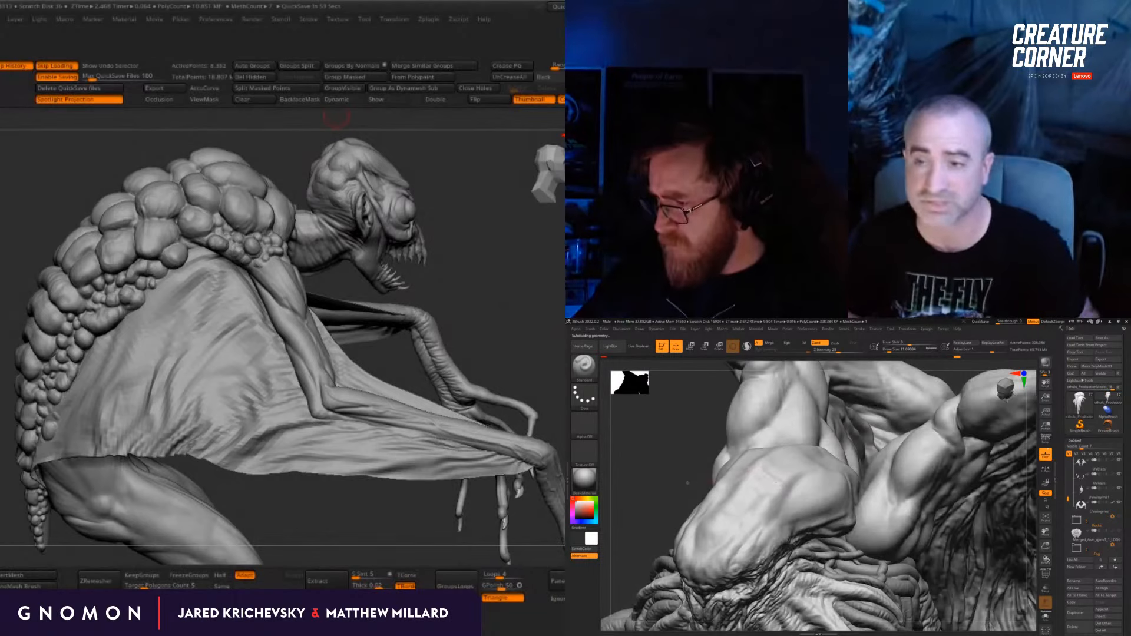
drag(688, 483, 762, 462)
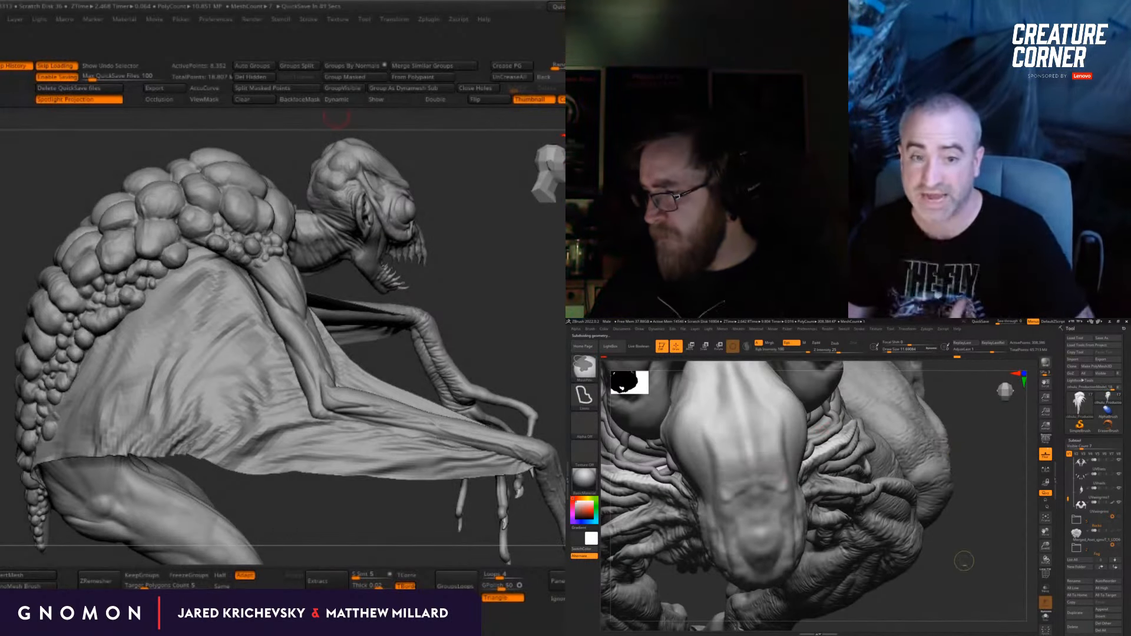
shift+drag(964, 561, 929, 564)
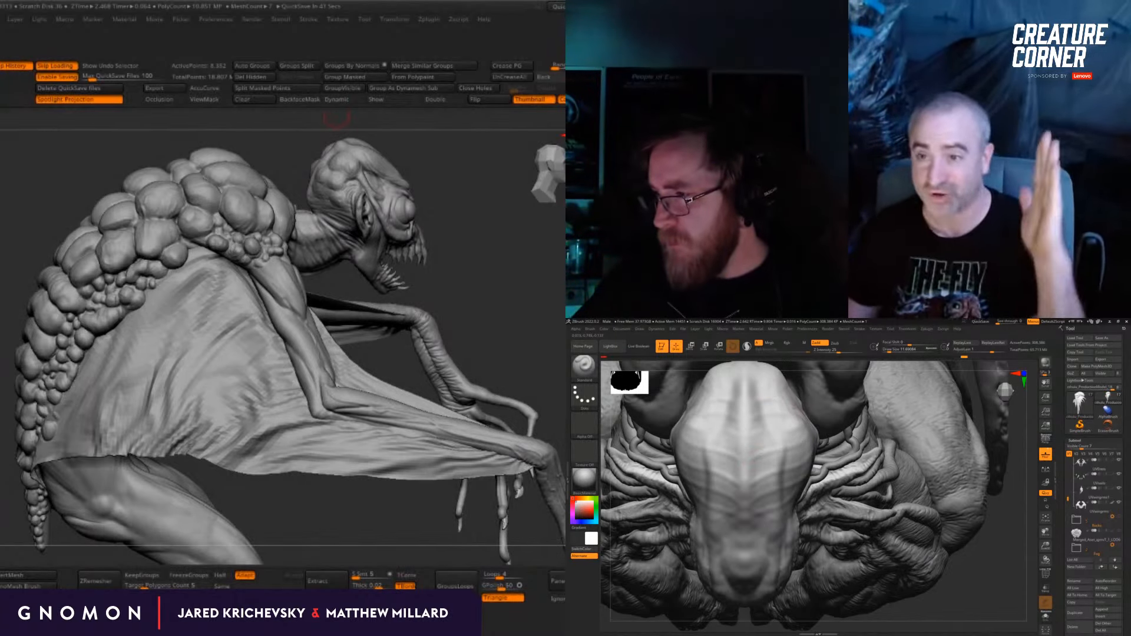
shift+drag(958, 563, 922, 484)
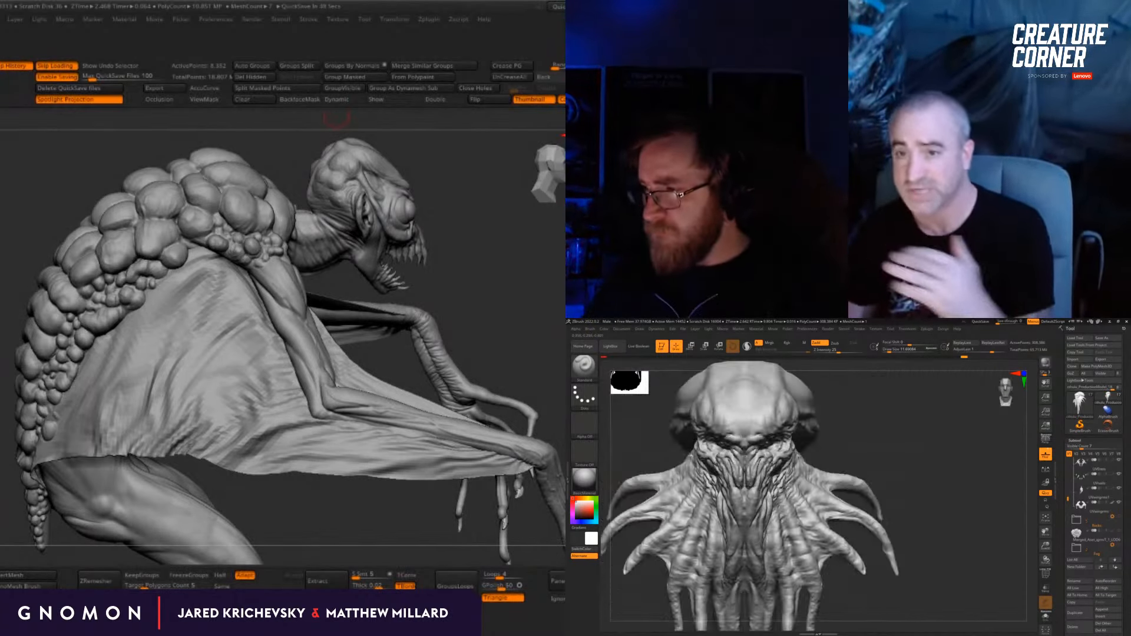
Step: Build rows of wrinkled folds along the side and back of the tentacled creature's skull with the Standard brush
mouse_move(871, 433)
ctrl+right_down()
mouse_move(863, 383)
mouse_move(807, 424)
mouse_move(859, 516)
mouse_move(825, 566)
mouse_move(702, 425)
mouse_move(778, 490)
mouse_move(761, 496)
ctrl+right_up()
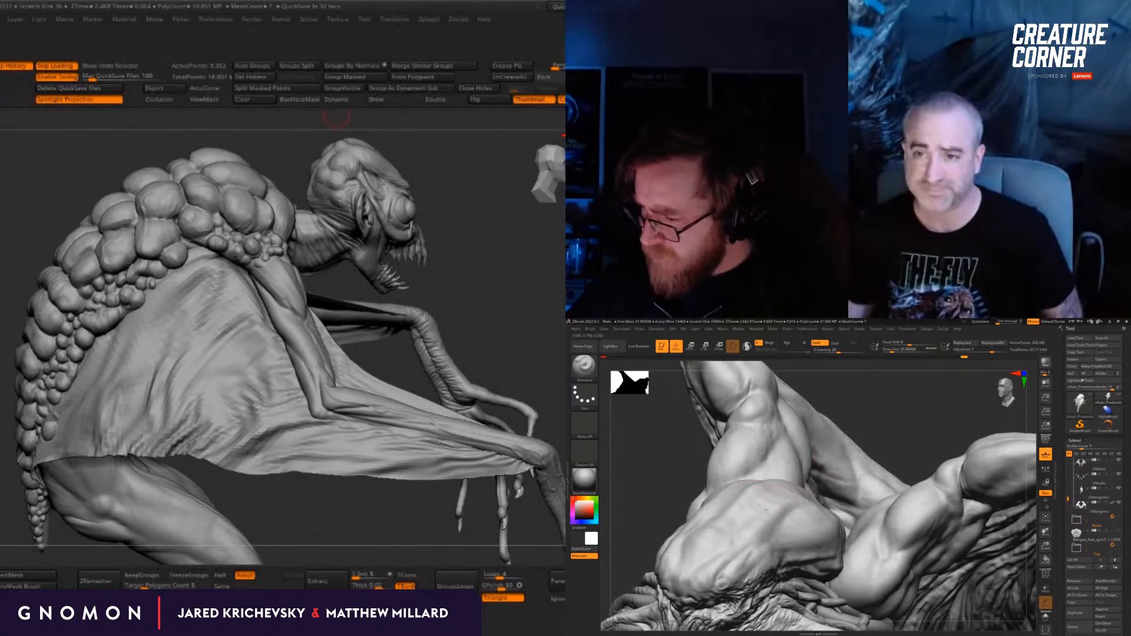
right_drag(861, 419, 767, 493)
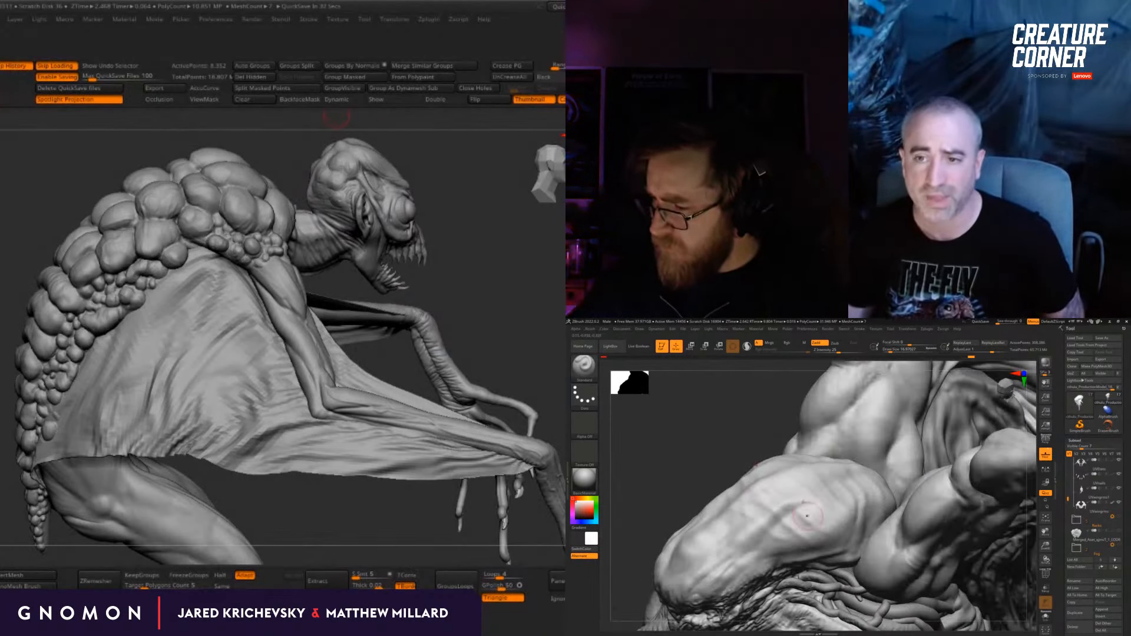
right_drag(833, 514, 791, 478)
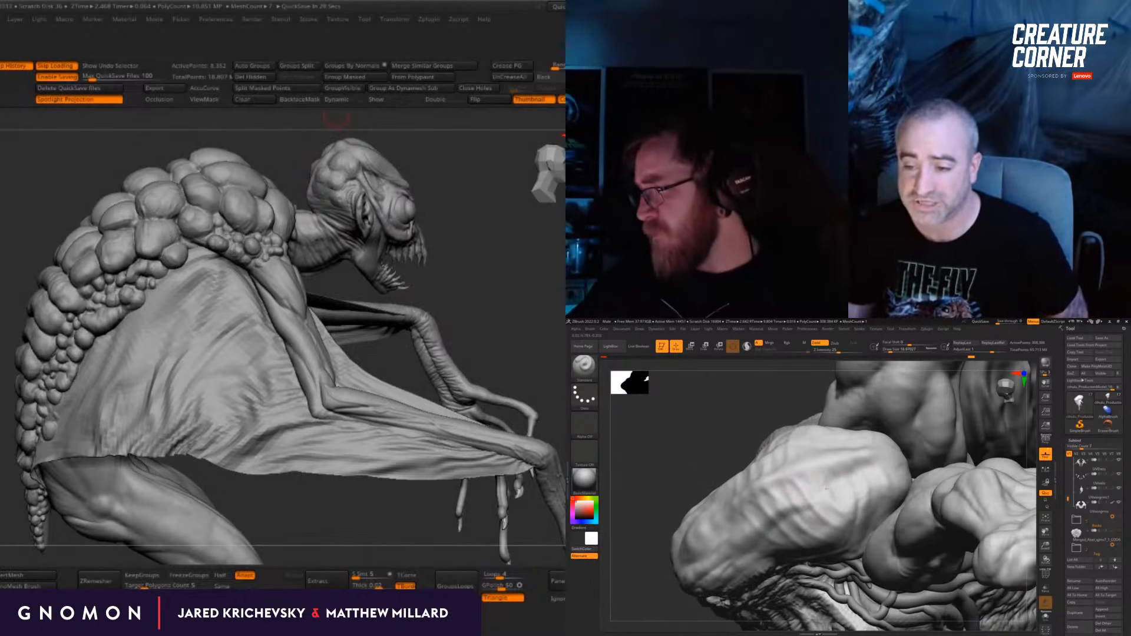
right_drag(823, 454, 865, 464)
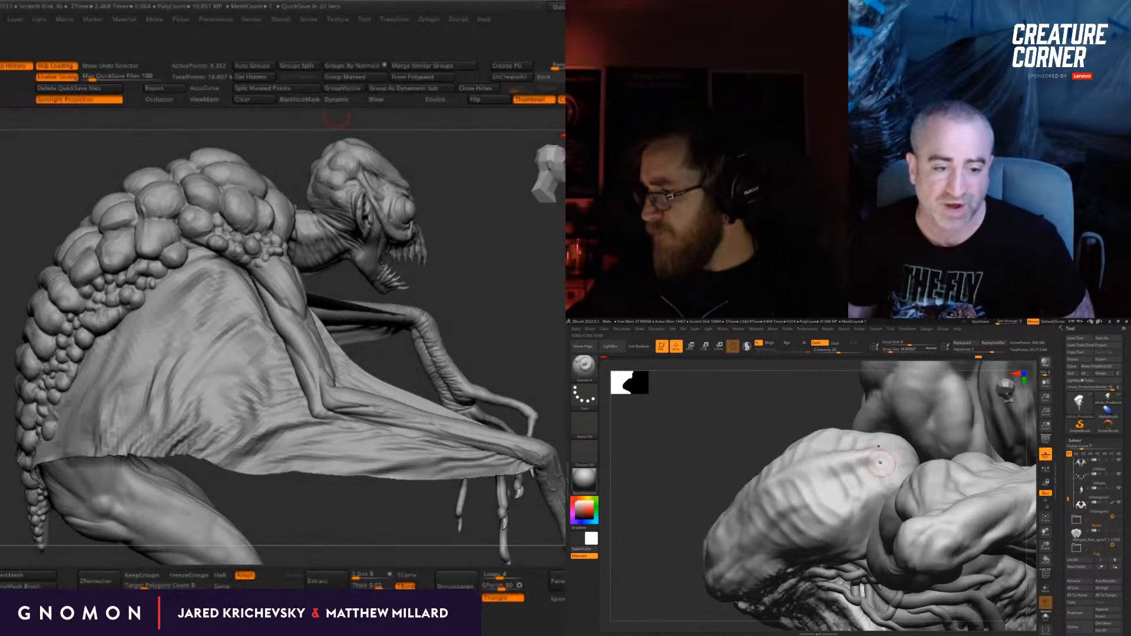
drag(864, 439, 855, 473)
mouse_move(854, 473)
right_down()
mouse_move(750, 524)
mouse_move(750, 466)
mouse_move(813, 463)
mouse_move(836, 439)
mouse_move(803, 462)
mouse_move(817, 472)
mouse_move(821, 443)
right_up()
key(s)
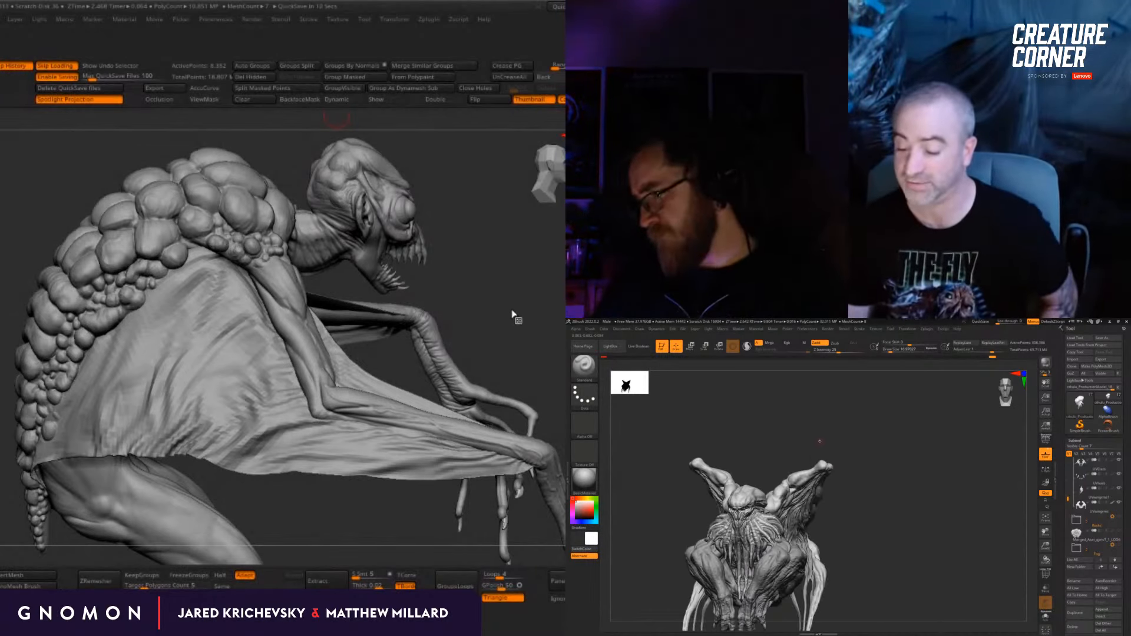
drag(247, 488, 213, 488)
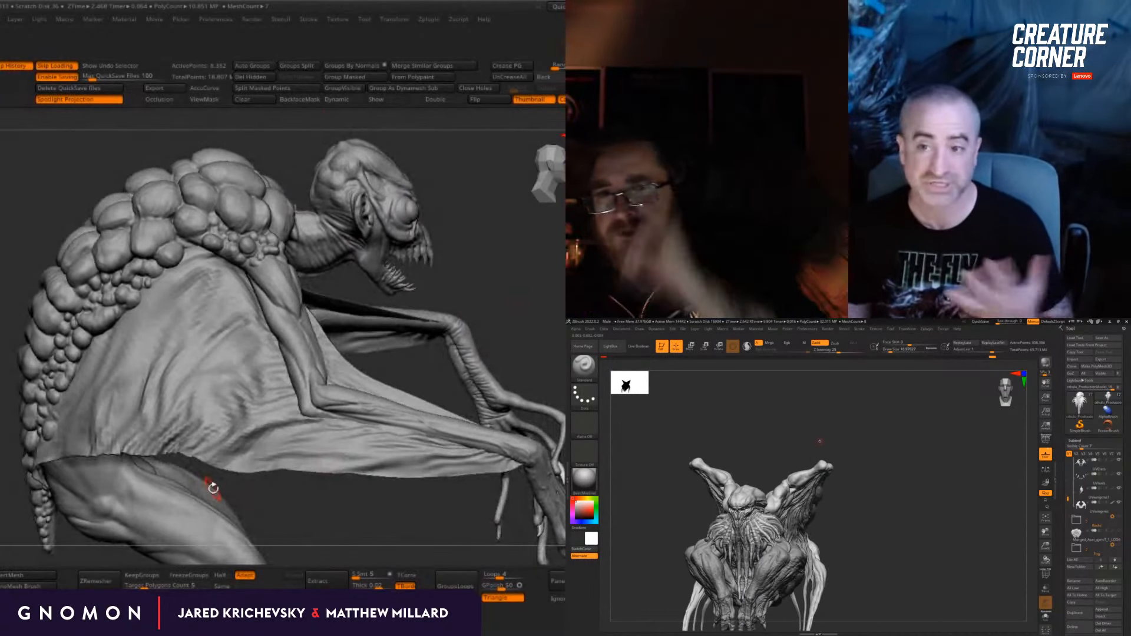
Step: Refine the rounded scales above the lumpy-backed creature's shoulder, where they meet the top of the wing membrane
drag(509, 281, 492, 306)
alt+click(88, 205)
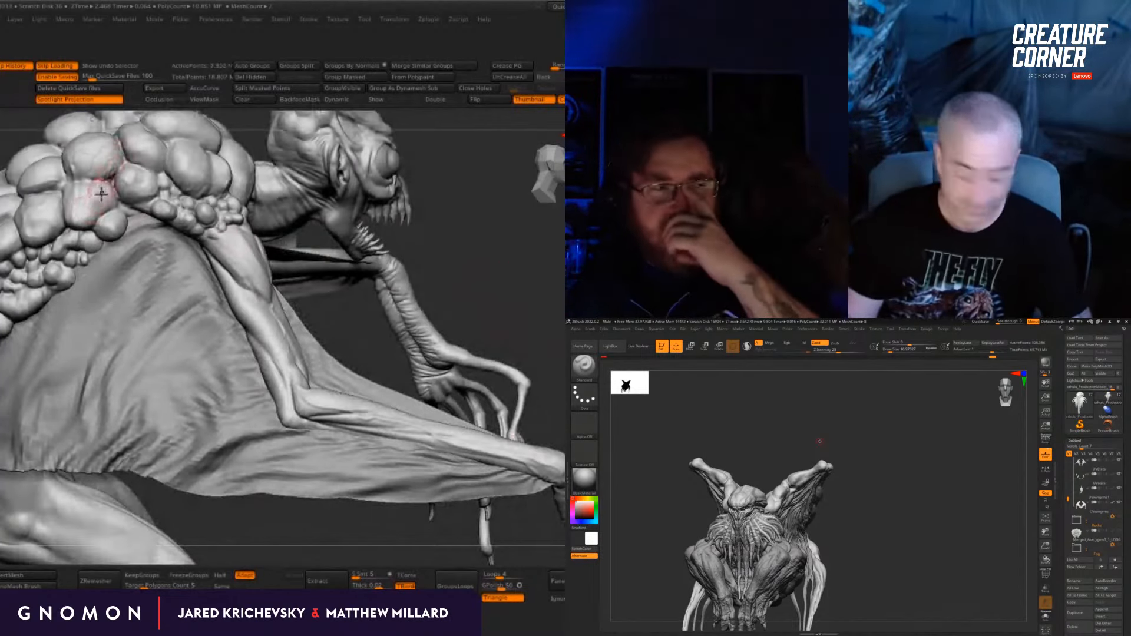
key(b)
click(104, 192)
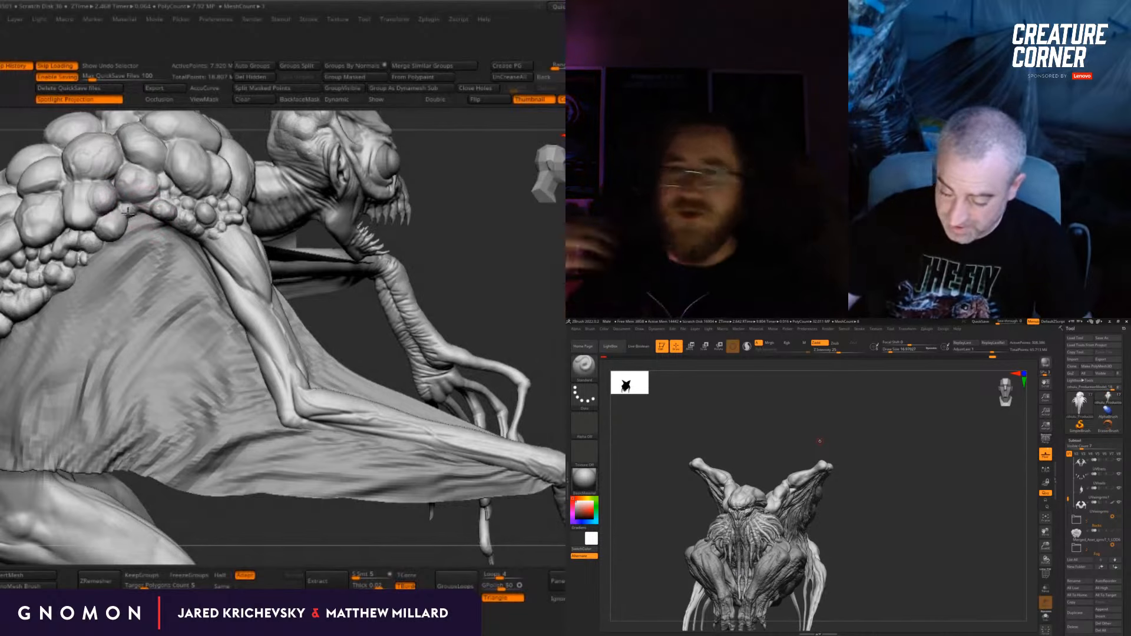
drag(416, 208, 407, 193)
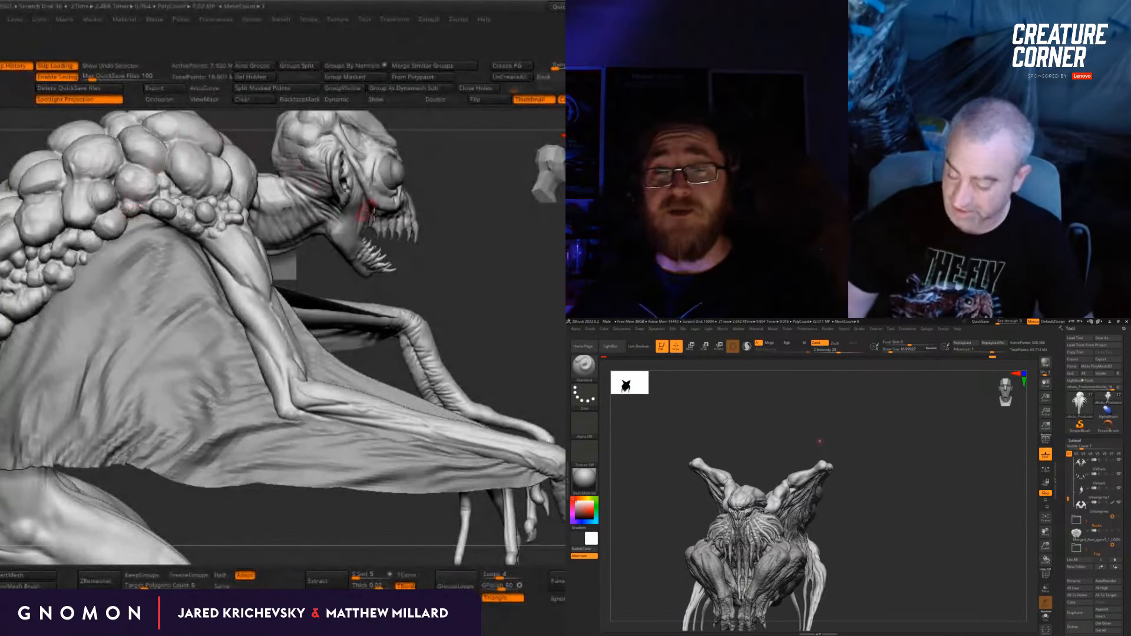
drag(477, 267, 435, 268)
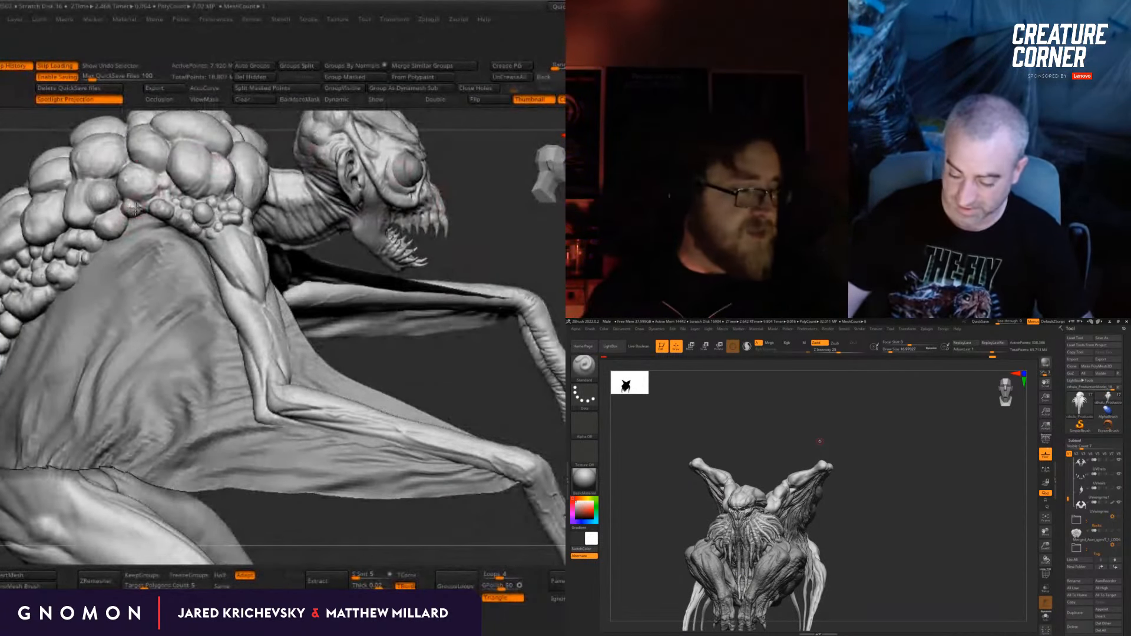
alt+drag(538, 242, 502, 259)
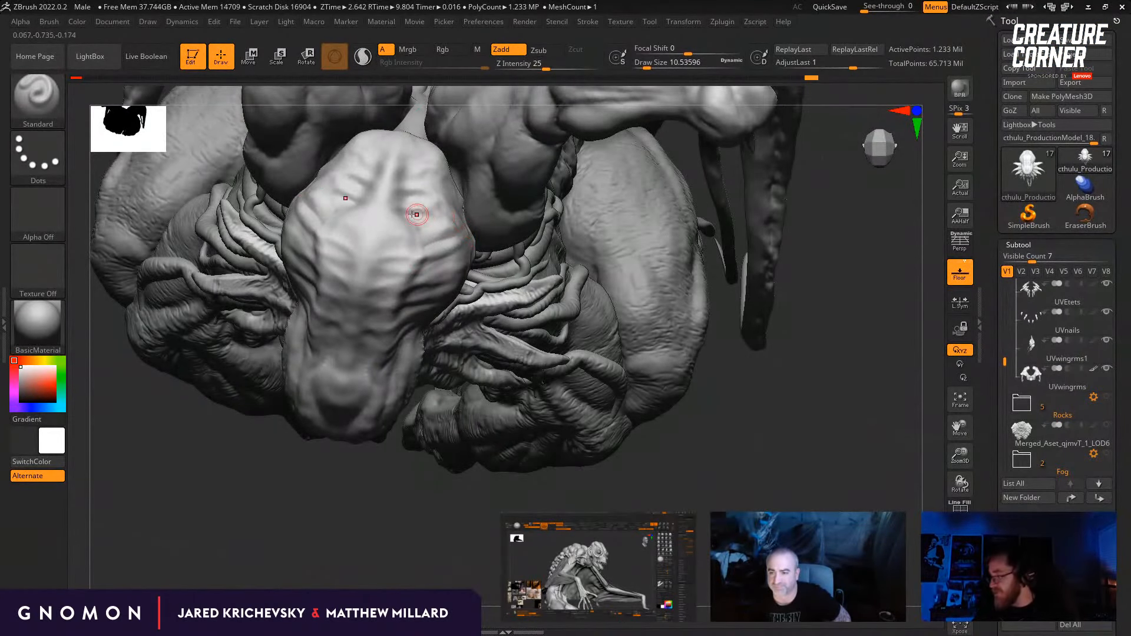
Step: Sculpt broader folds along the side of the tentacled creature's skull with the Standard brush at a draw size of about 18
drag(701, 501, 728, 433)
drag(848, 265, 843, 177)
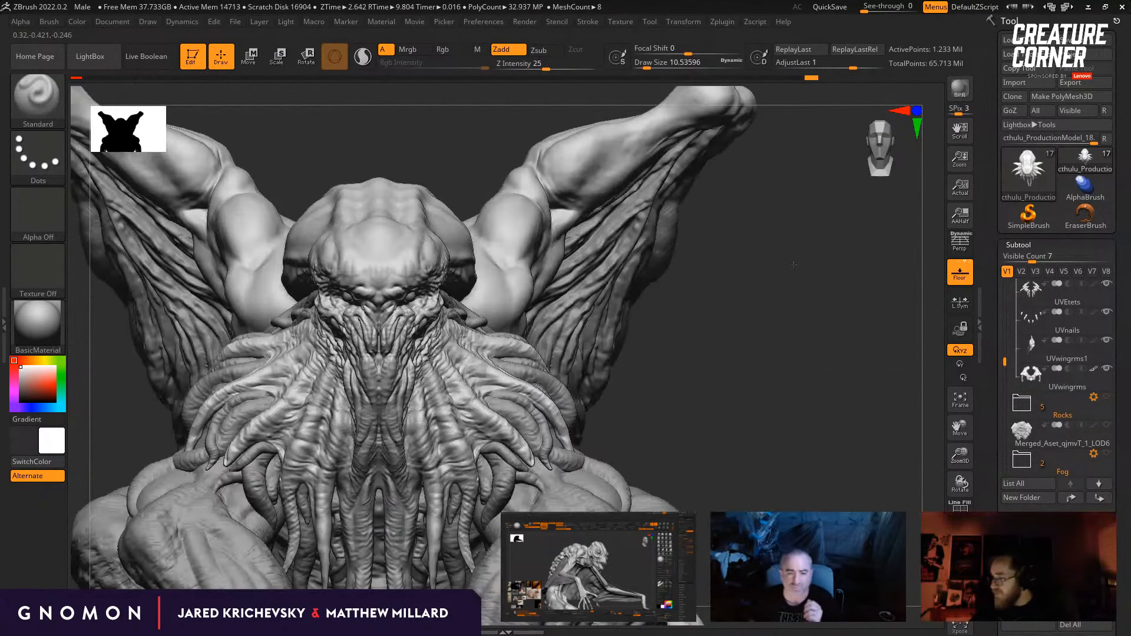
drag(796, 348, 695, 312)
drag(648, 377, 534, 401)
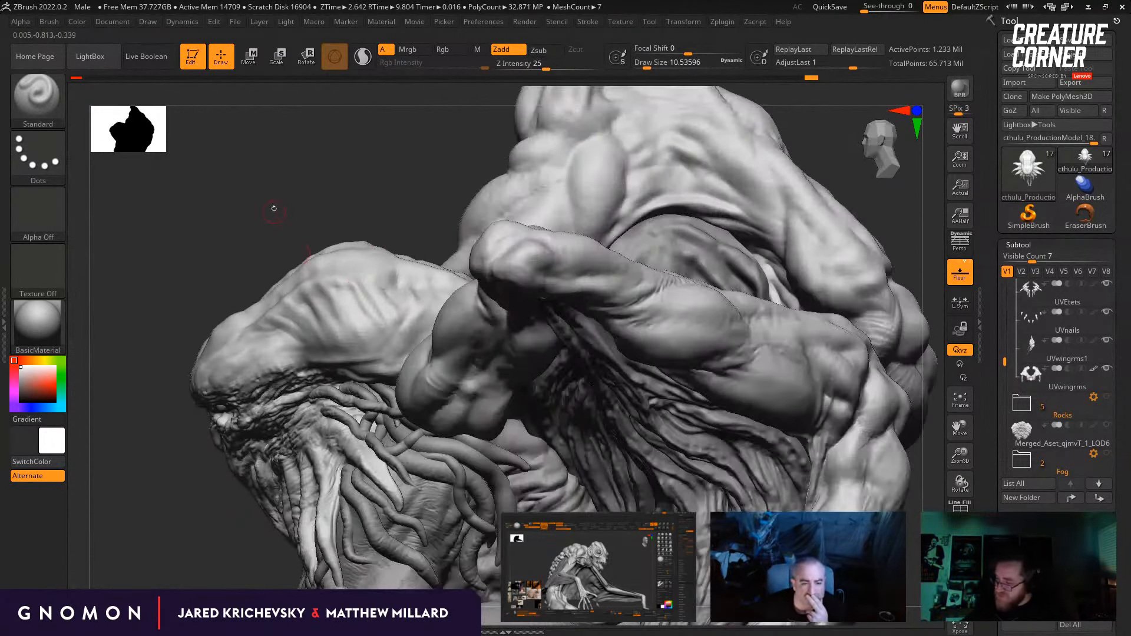
drag(273, 207, 265, 255)
key(s)
drag(295, 313, 298, 313)
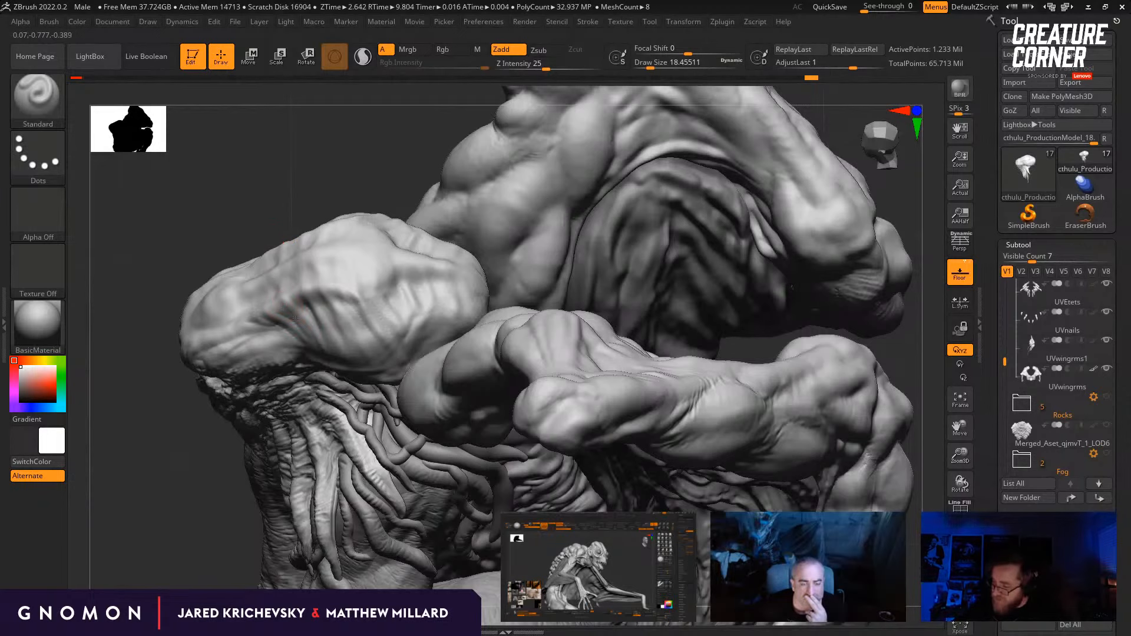
right_drag(301, 322, 312, 302)
mouse_move(274, 219)
right_down()
mouse_move(280, 310)
mouse_move(255, 314)
mouse_move(323, 322)
mouse_move(324, 303)
right_up()
right_drag(303, 222, 361, 254)
right_drag(406, 204, 332, 290)
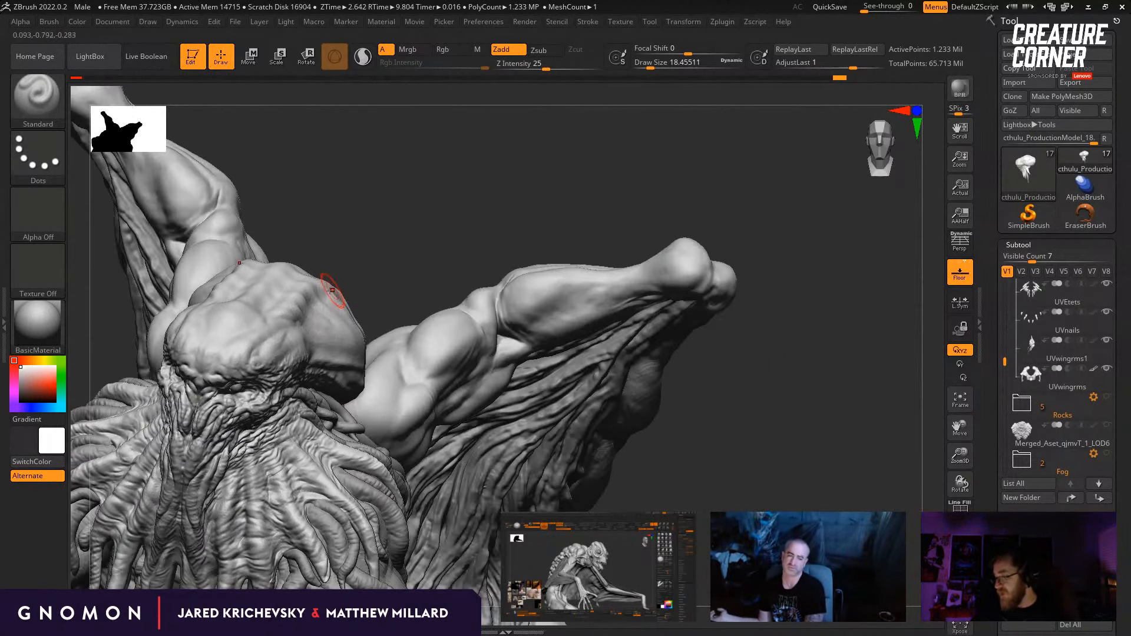
shift+drag(376, 274, 403, 250)
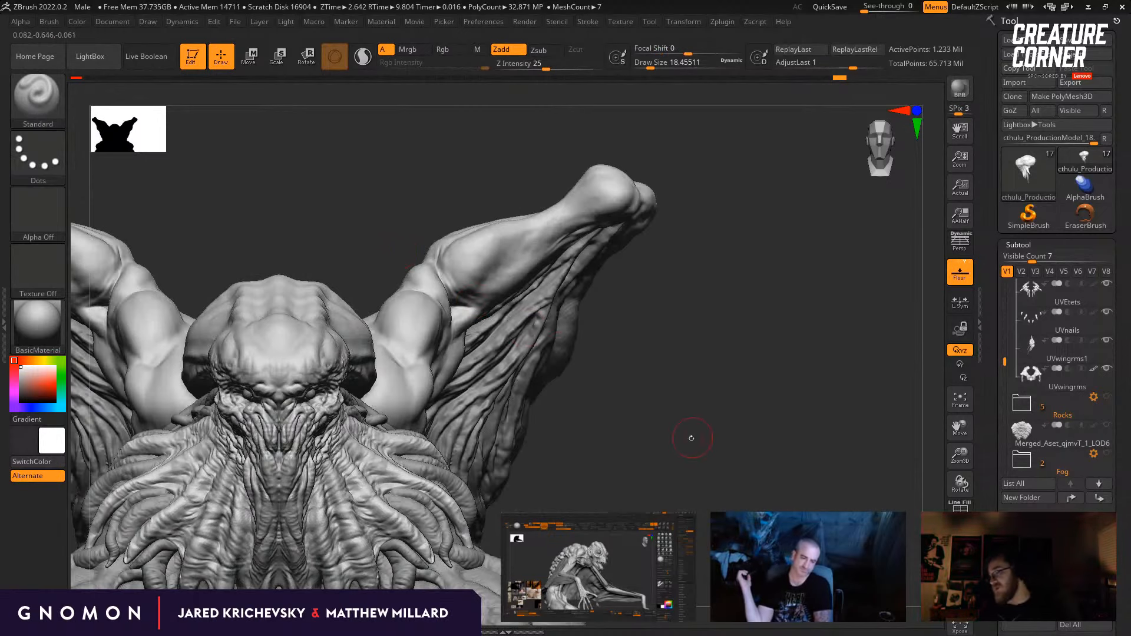
drag(692, 438, 729, 484)
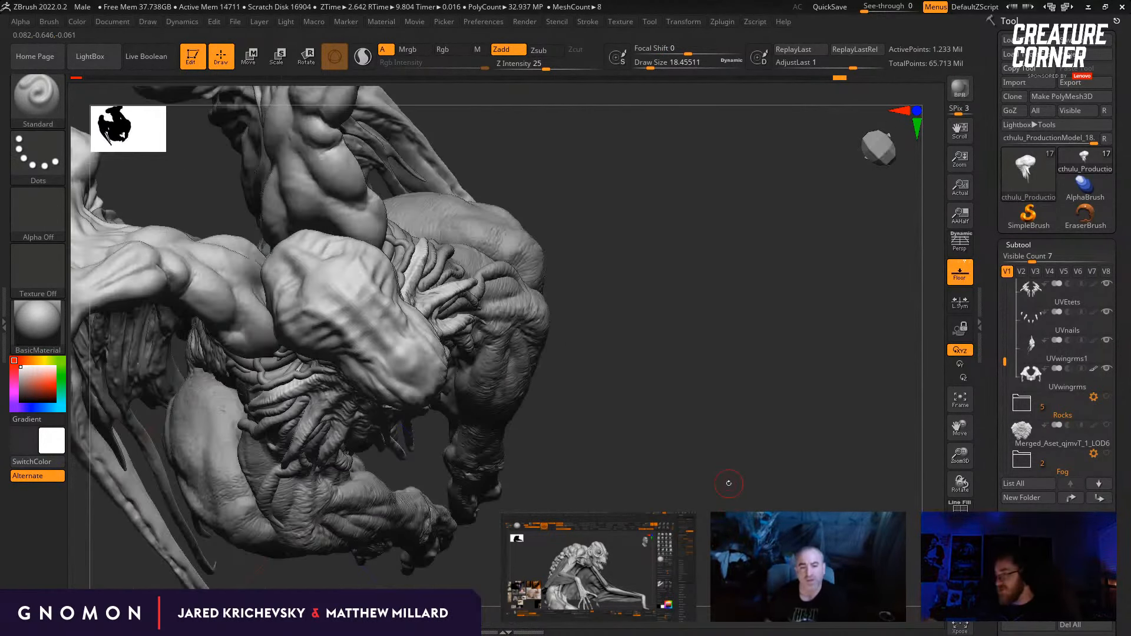
Step: Adjust the overall shape of the tentacled creature's skull side with the Move brush at a draw size of about 68
key(b)
key(m)
key(v)
mouse_move(644, 308)
mouse_down()
mouse_move(510, 255)
mouse_move(448, 290)
mouse_up()
drag(367, 316, 356, 335)
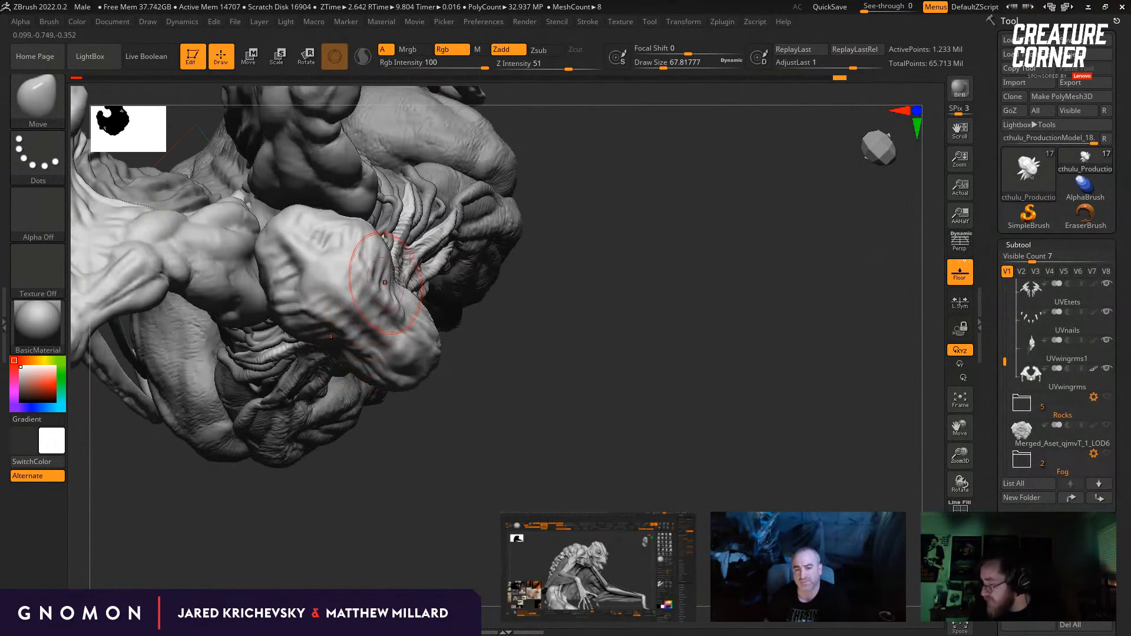
drag(385, 283, 415, 301)
mouse_move(562, 439)
mouse_down()
mouse_move(578, 432)
mouse_move(584, 386)
mouse_up()
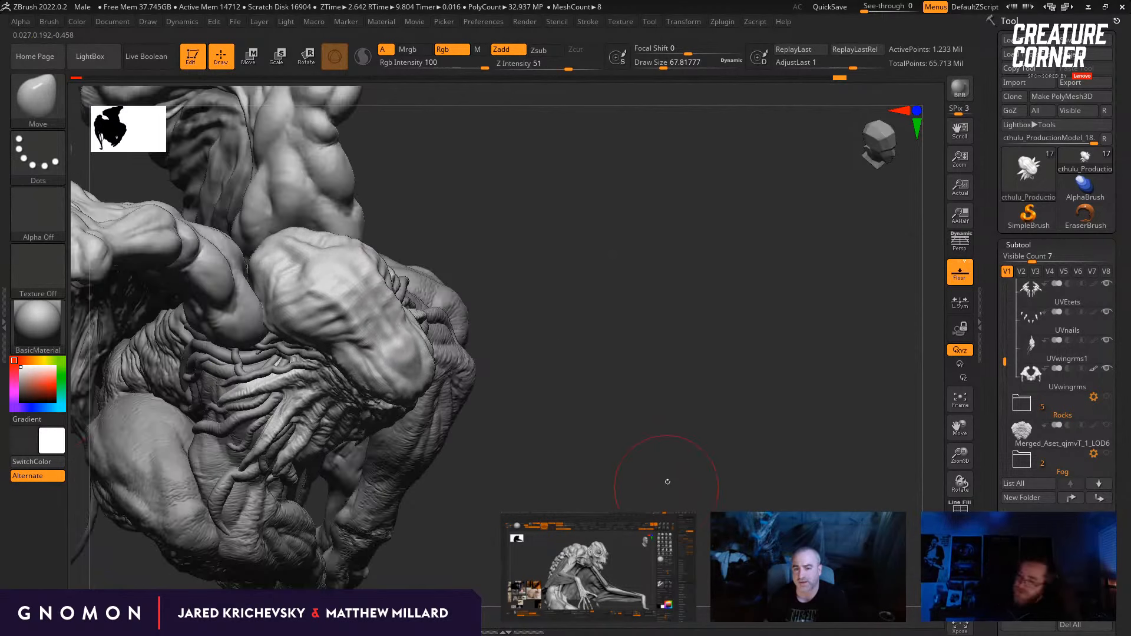
drag(668, 483, 551, 327)
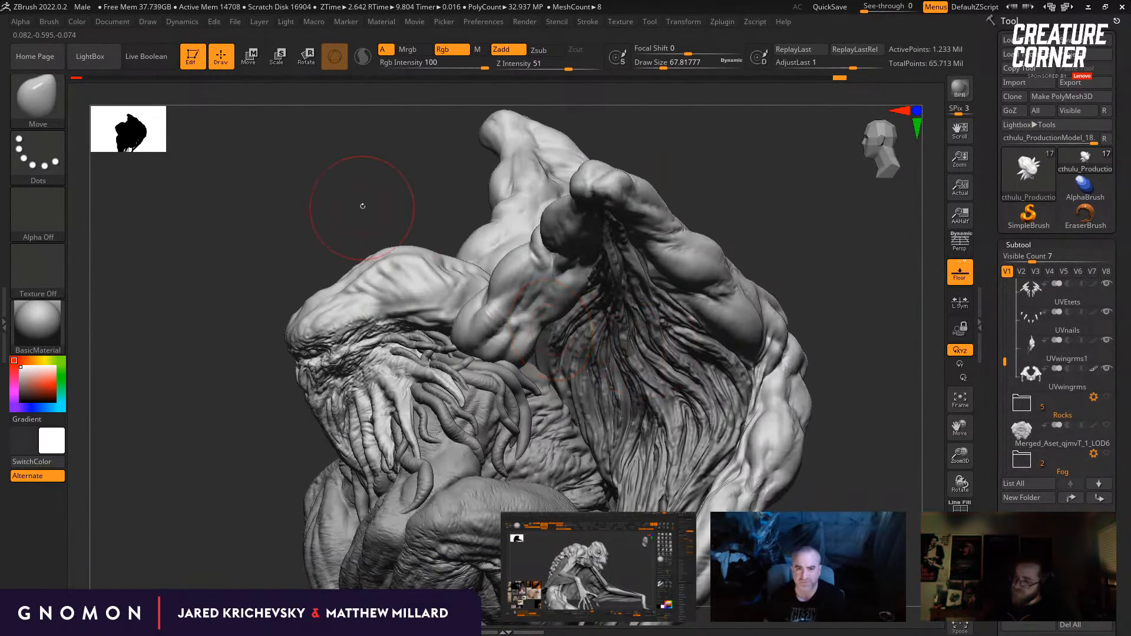
drag(362, 207, 406, 277)
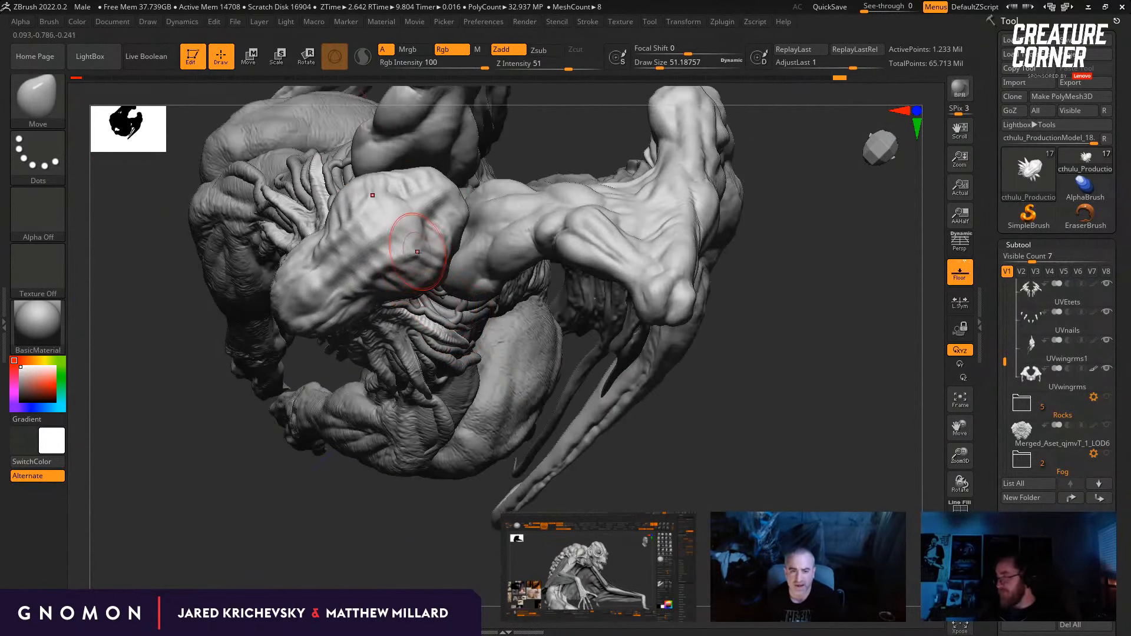
Step: Shift the individual ridges and hollows on the side of the skull with a smaller Move brush, about 25 to 37 in size
key(bracketleft)
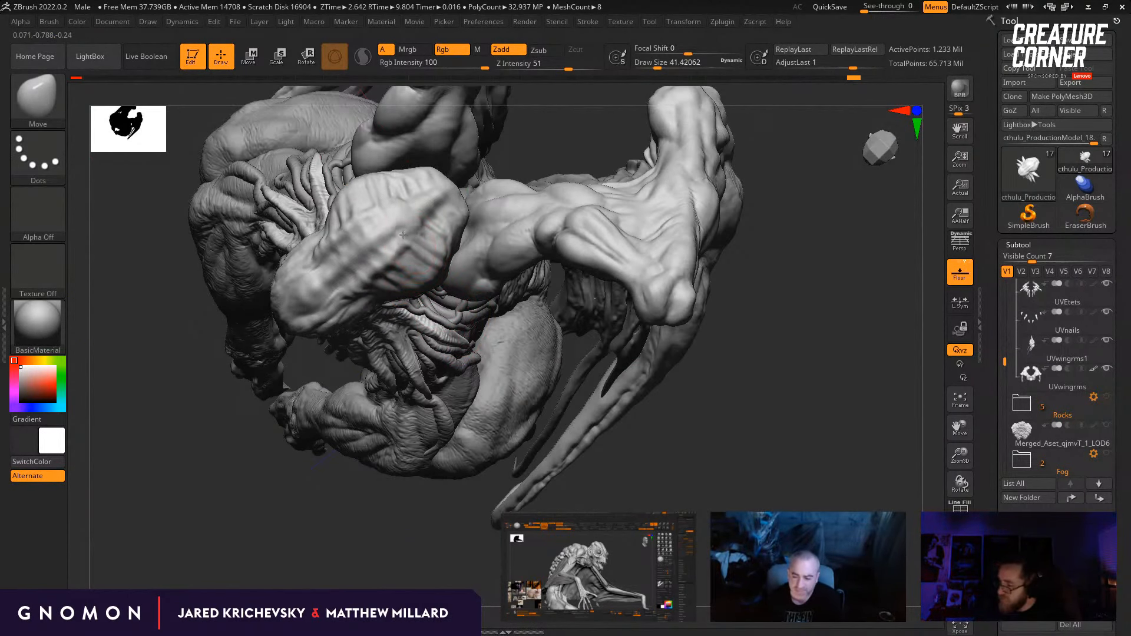
key(bracketleft)
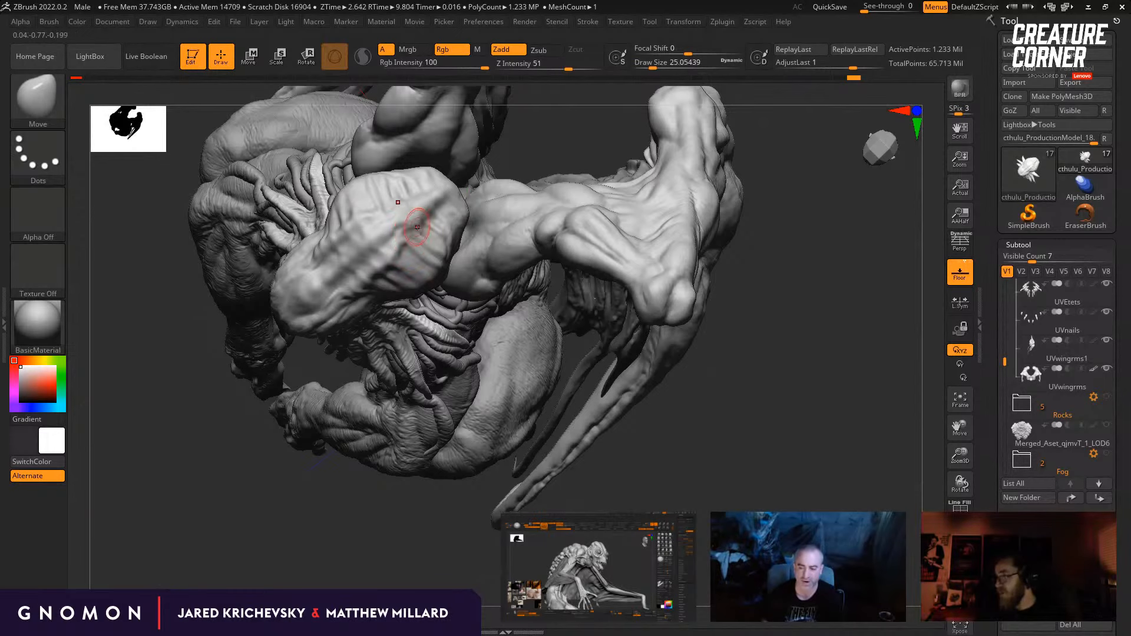
drag(357, 523, 416, 514)
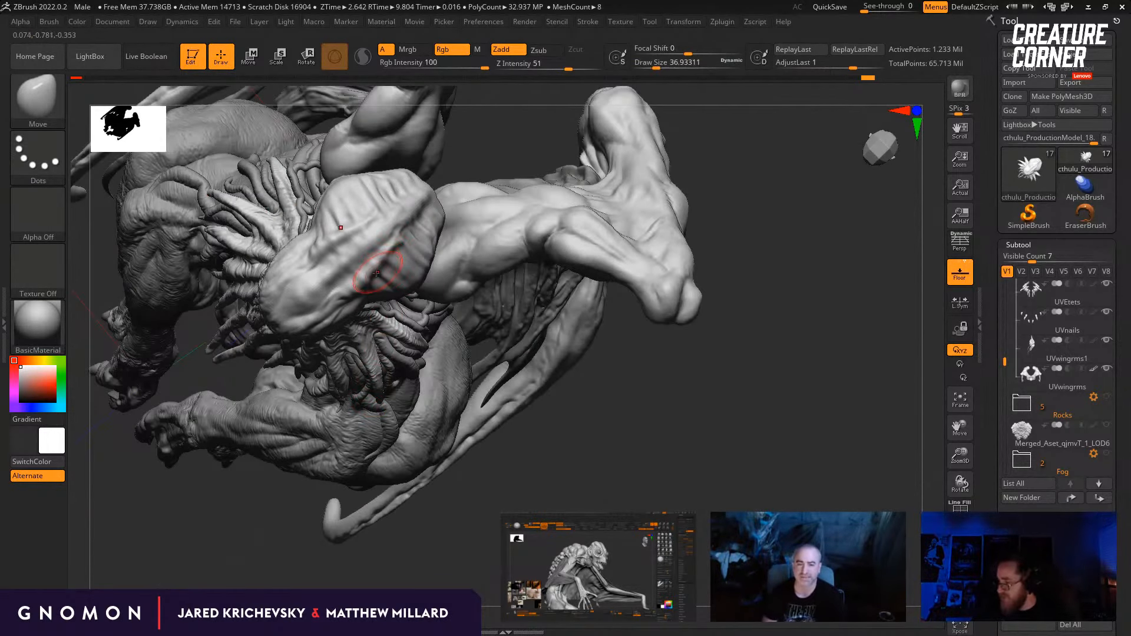
drag(607, 486, 583, 454)
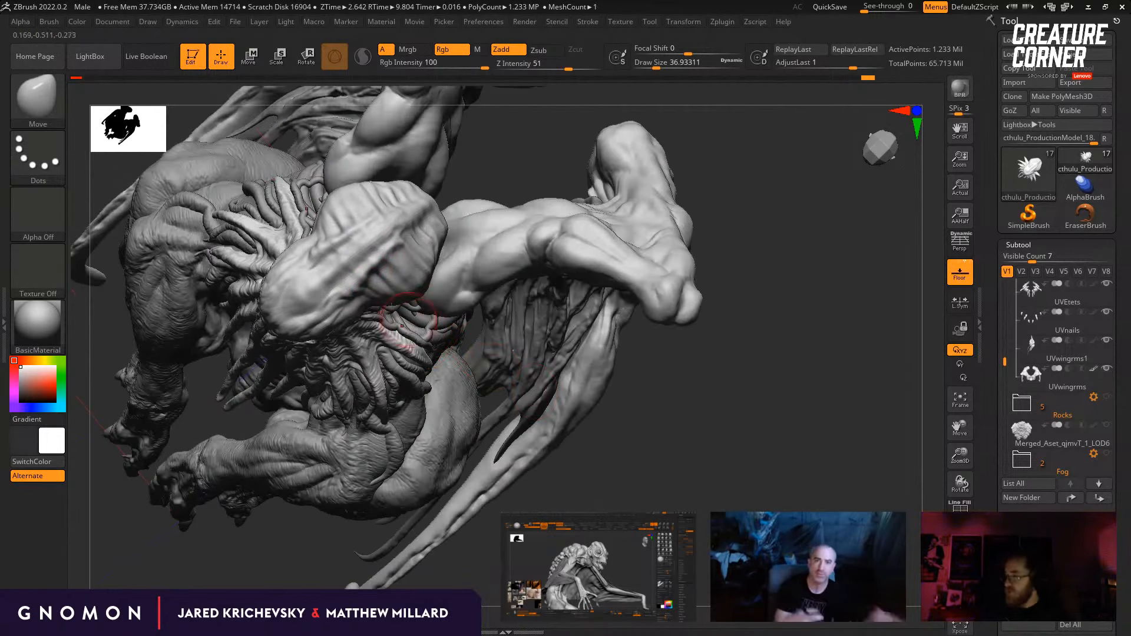
drag(366, 284, 372, 274)
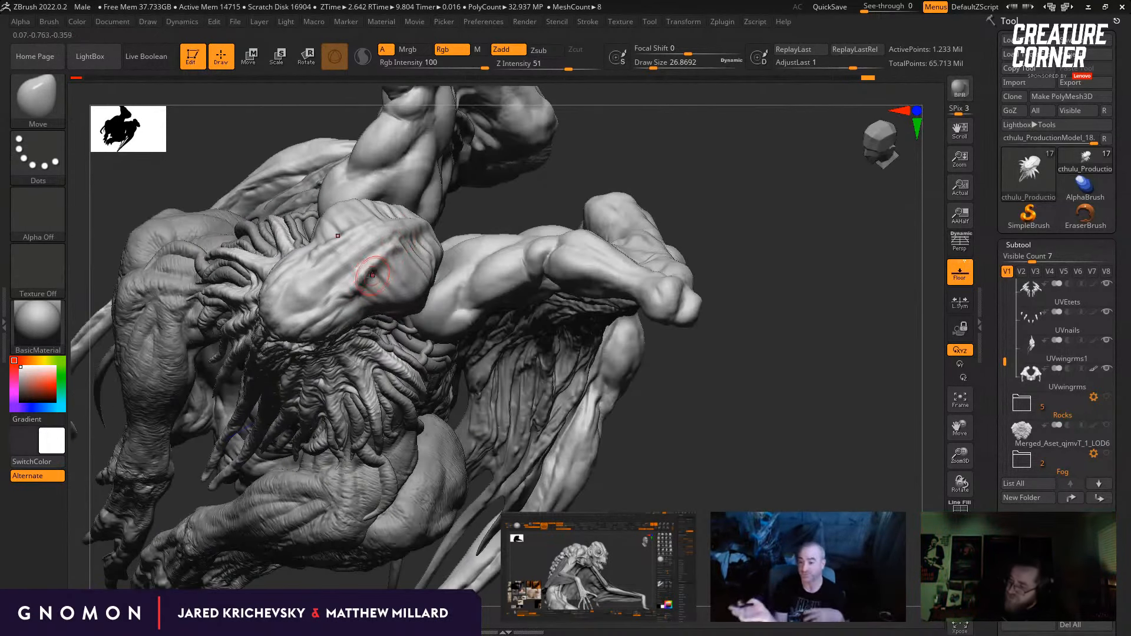
drag(540, 199, 533, 204)
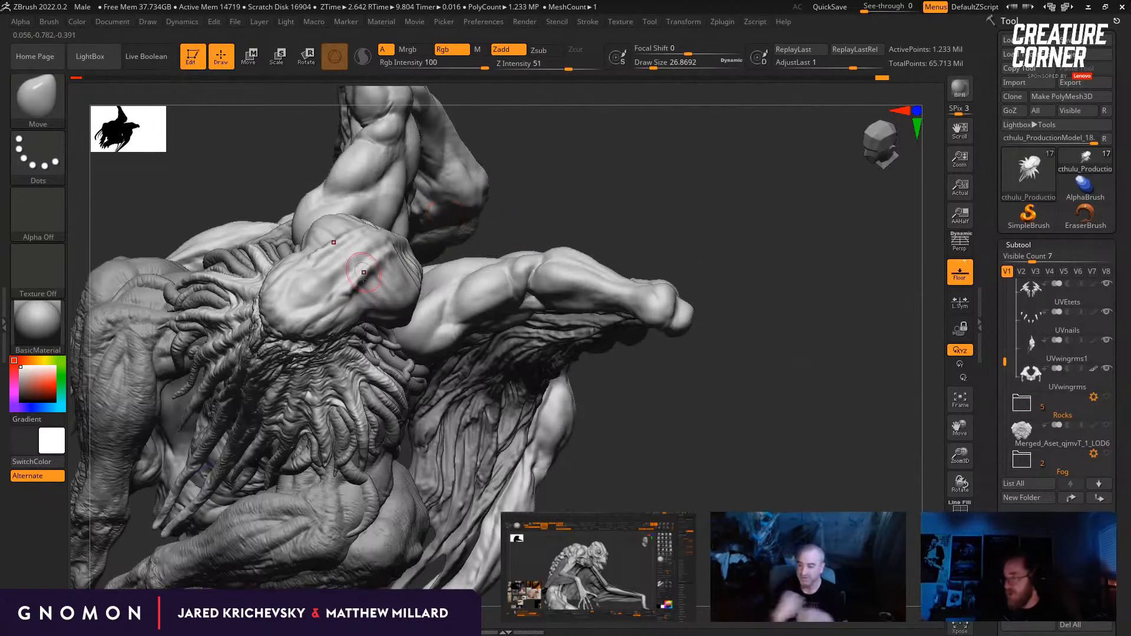
drag(379, 273, 361, 291)
mouse_move(544, 202)
mouse_down()
mouse_move(559, 206)
mouse_move(545, 199)
mouse_up()
drag(470, 196, 425, 236)
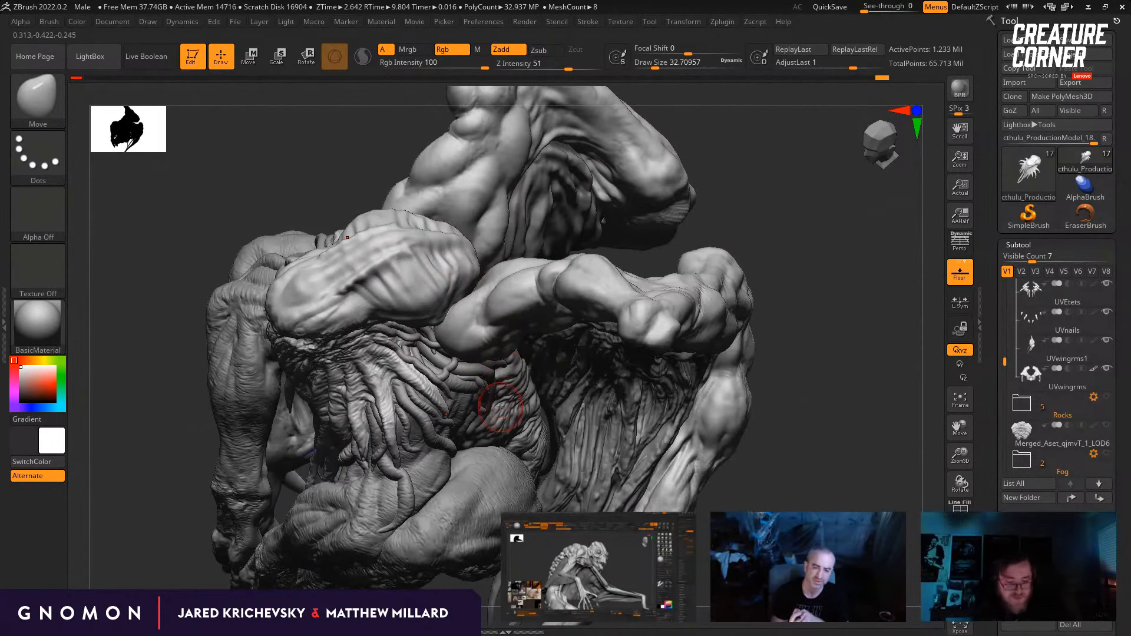
Step: Carve narrow creases between the ridges on the side of the skull with the Standard brush at a draw size of about 10.5
key(b)
key(s)
key(t)
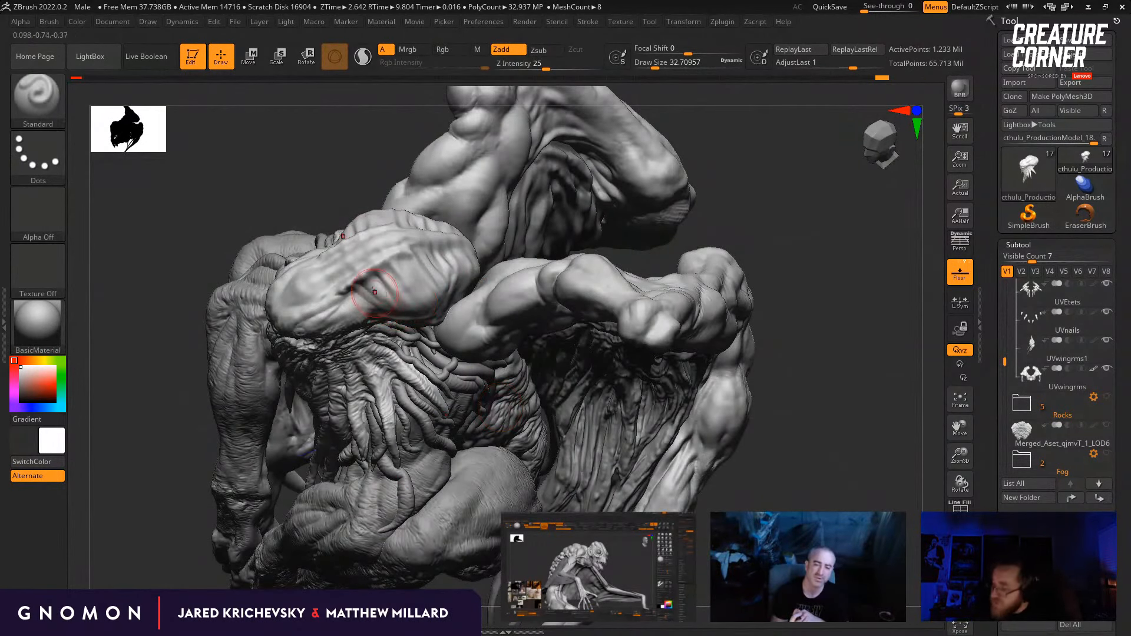
key(s)
mouse_move(374, 291)
mouse_down()
mouse_move(393, 298)
mouse_move(402, 277)
mouse_up()
drag(354, 177, 410, 265)
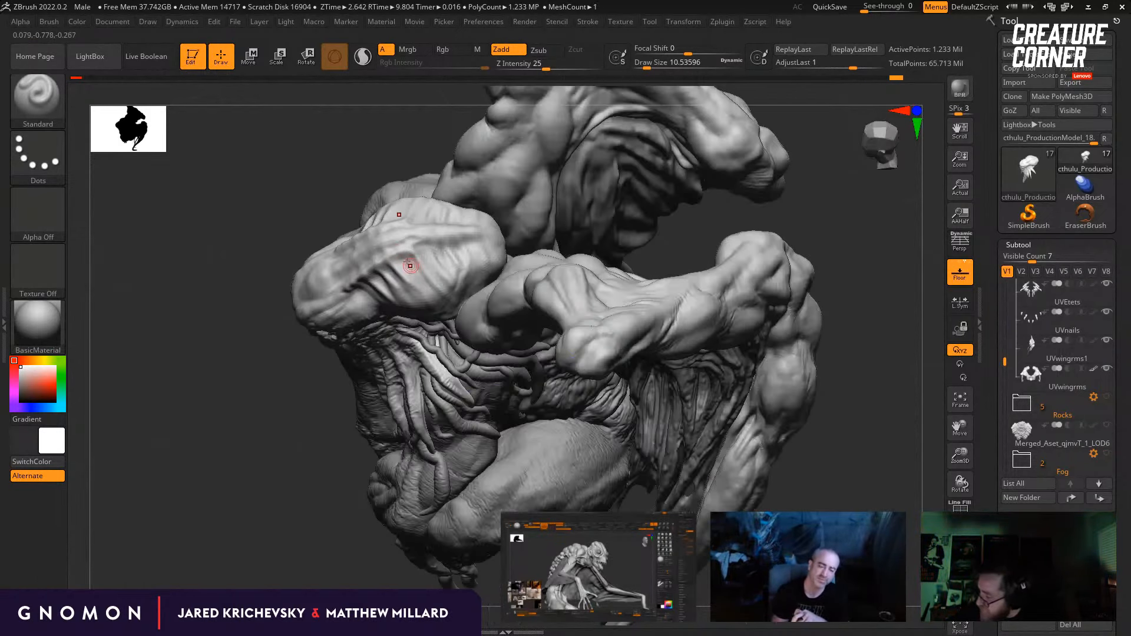
drag(354, 183, 347, 259)
drag(349, 283, 368, 300)
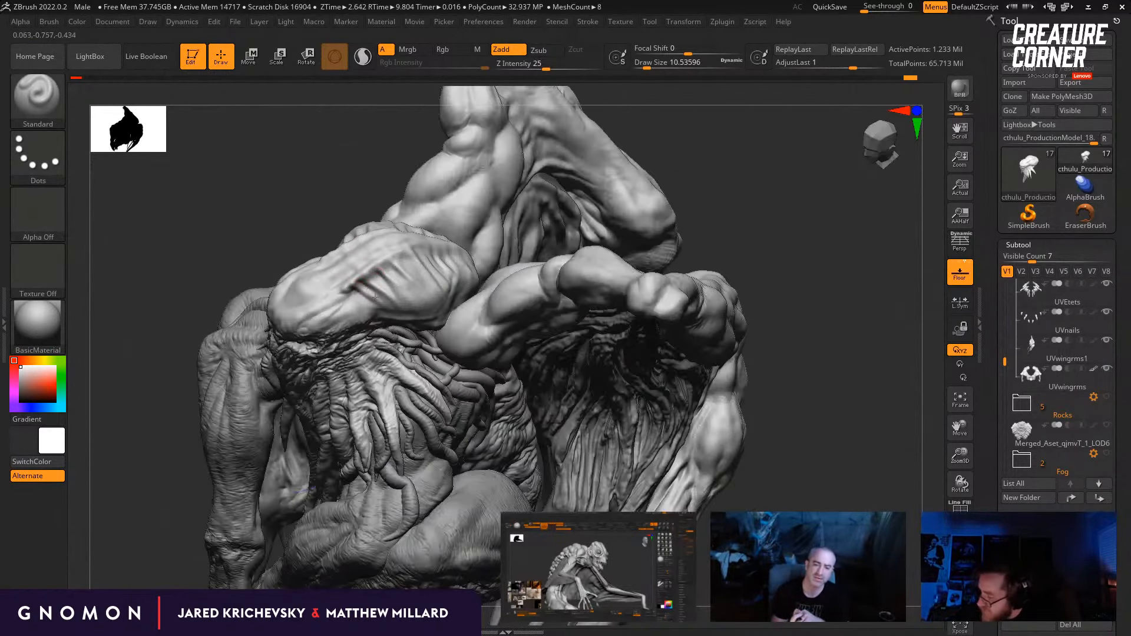
drag(324, 236, 344, 277)
drag(331, 211, 534, 271)
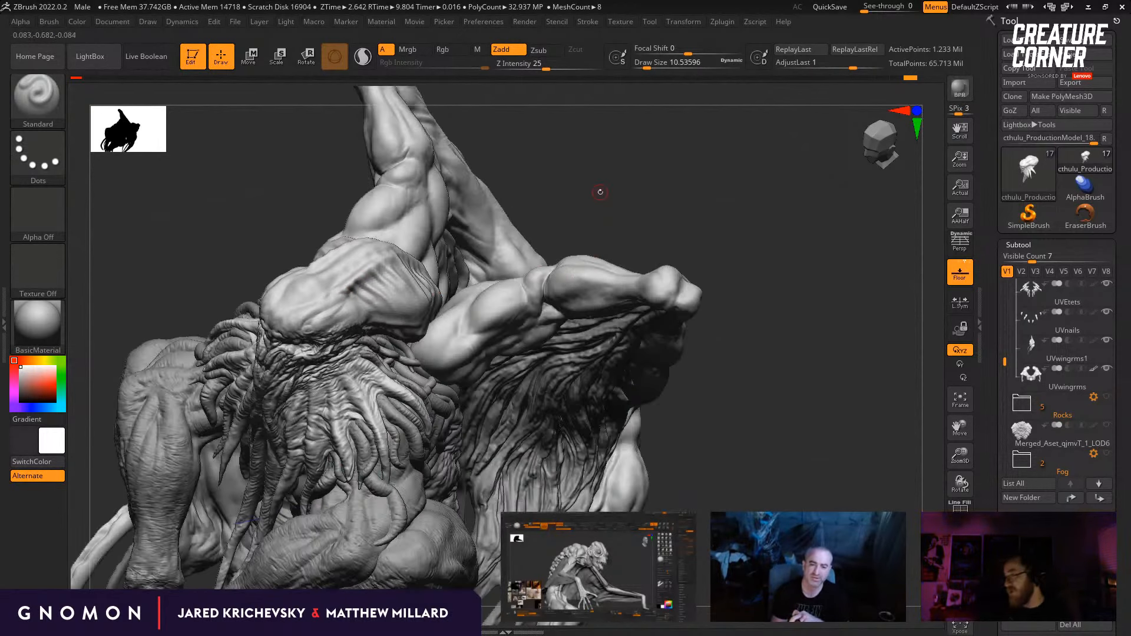
mouse_move(601, 192)
mouse_down()
mouse_move(558, 172)
mouse_move(472, 225)
mouse_up()
mouse_move(674, 437)
mouse_down()
mouse_move(693, 457)
mouse_move(706, 446)
mouse_up()
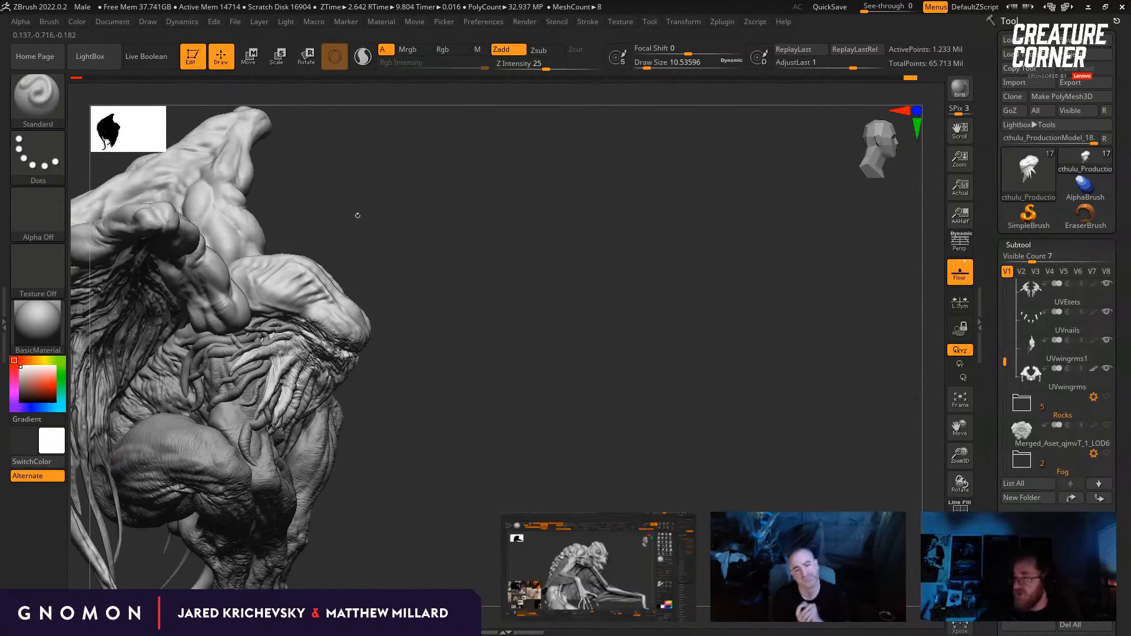
drag(356, 214, 277, 472)
mouse_move(662, 392)
shift+mouse_down()
mouse_move(678, 469)
mouse_move(643, 415)
shift+mouse_up()
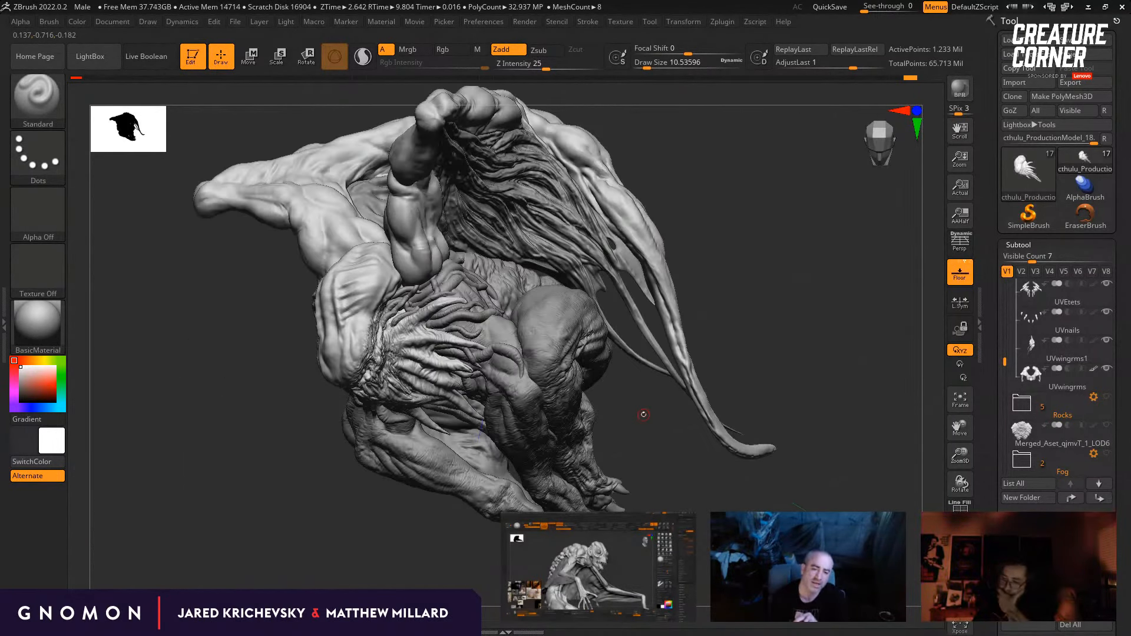
key(ctrl)
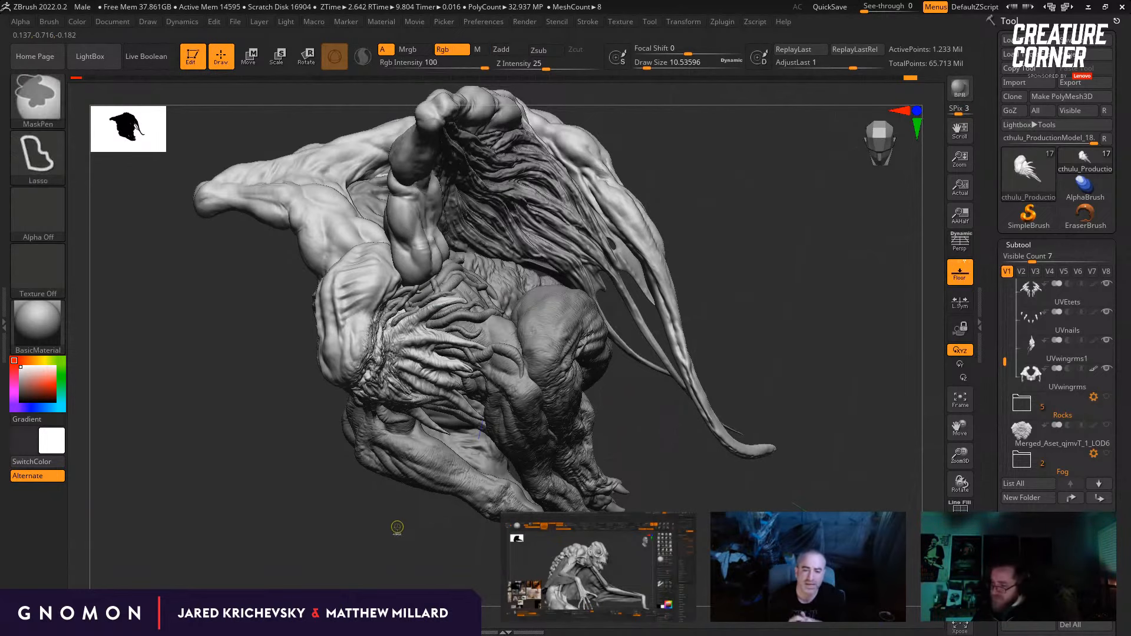
drag(395, 531, 306, 530)
key(ctrl+z)
Step: Build up the slanted wrinkle folds across the skull's temple with the Standard brush
mouse_move(689, 383)
shift+mouse_down()
mouse_move(704, 498)
mouse_move(732, 296)
mouse_move(733, 424)
mouse_move(734, 385)
mouse_move(382, 361)
shift+mouse_up()
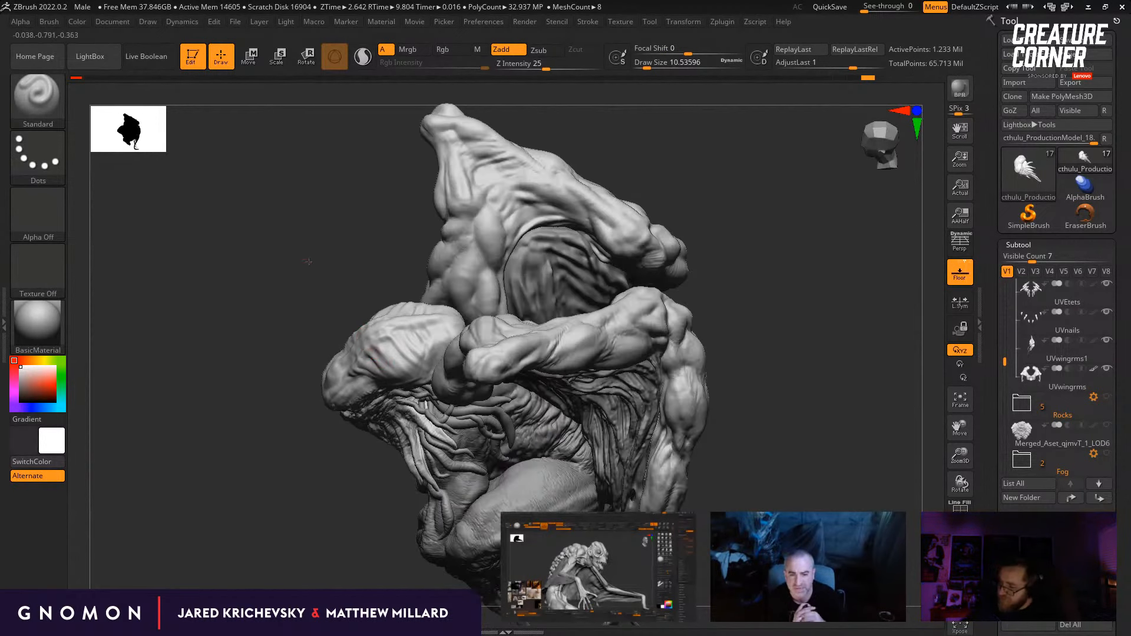
alt+drag(309, 261, 321, 330)
drag(331, 260, 349, 294)
mouse_move(318, 250)
mouse_down()
mouse_move(343, 255)
mouse_move(356, 368)
mouse_up()
drag(314, 296, 336, 385)
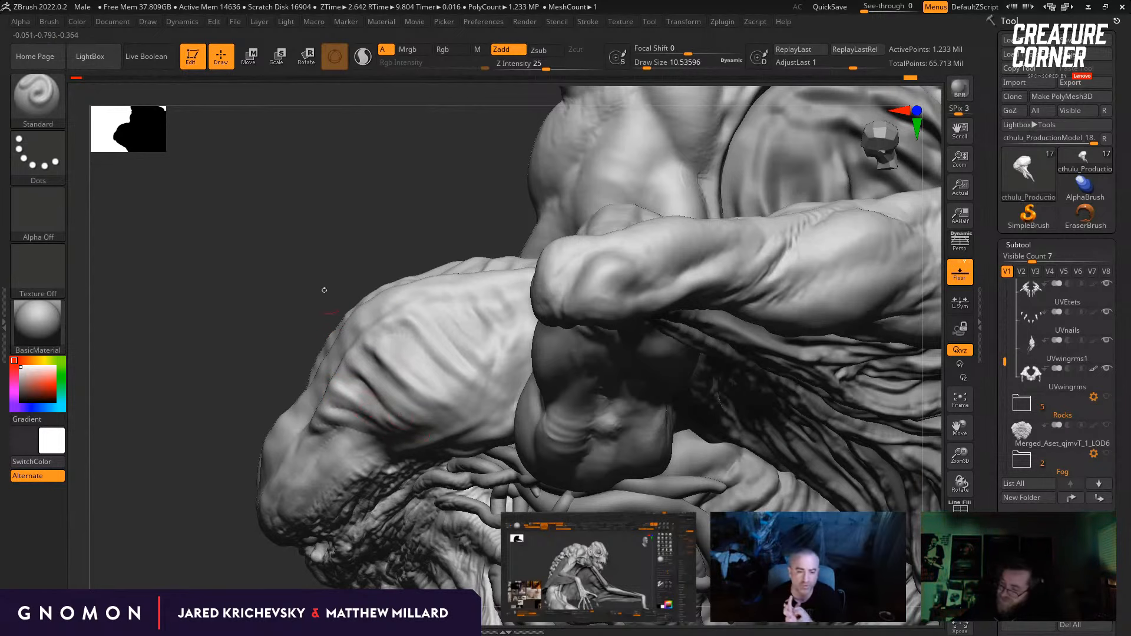
mouse_move(324, 290)
mouse_down()
mouse_move(343, 406)
mouse_move(409, 452)
mouse_up()
Step: Continue the fine wrinkles up the side of the skull toward its central ridge and back
drag(354, 221, 389, 289)
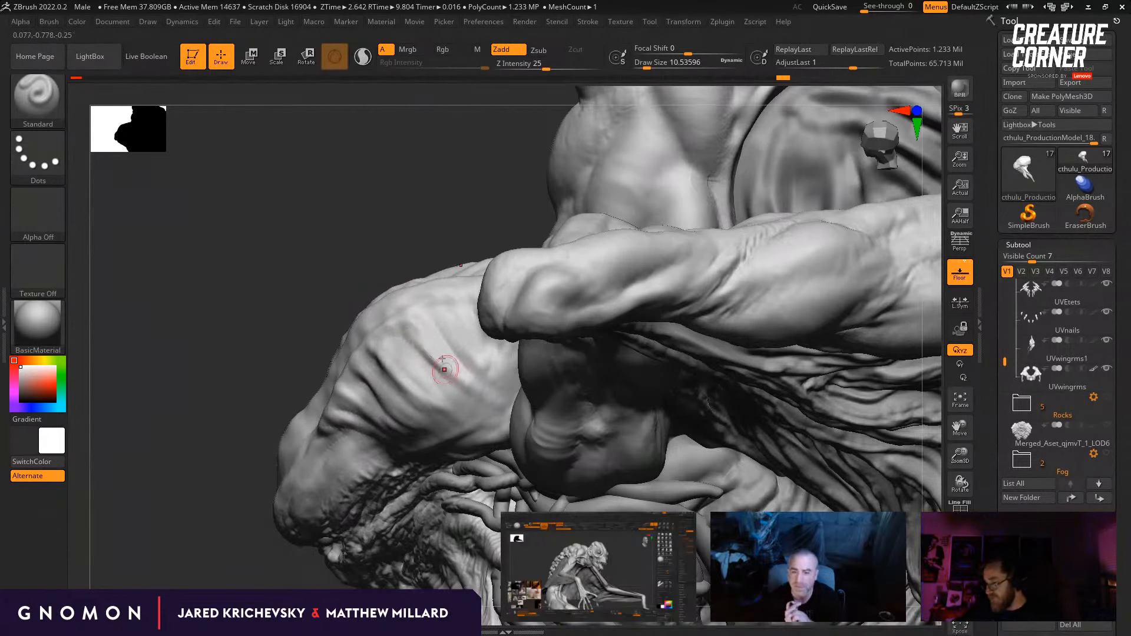
right_drag(445, 370, 462, 377)
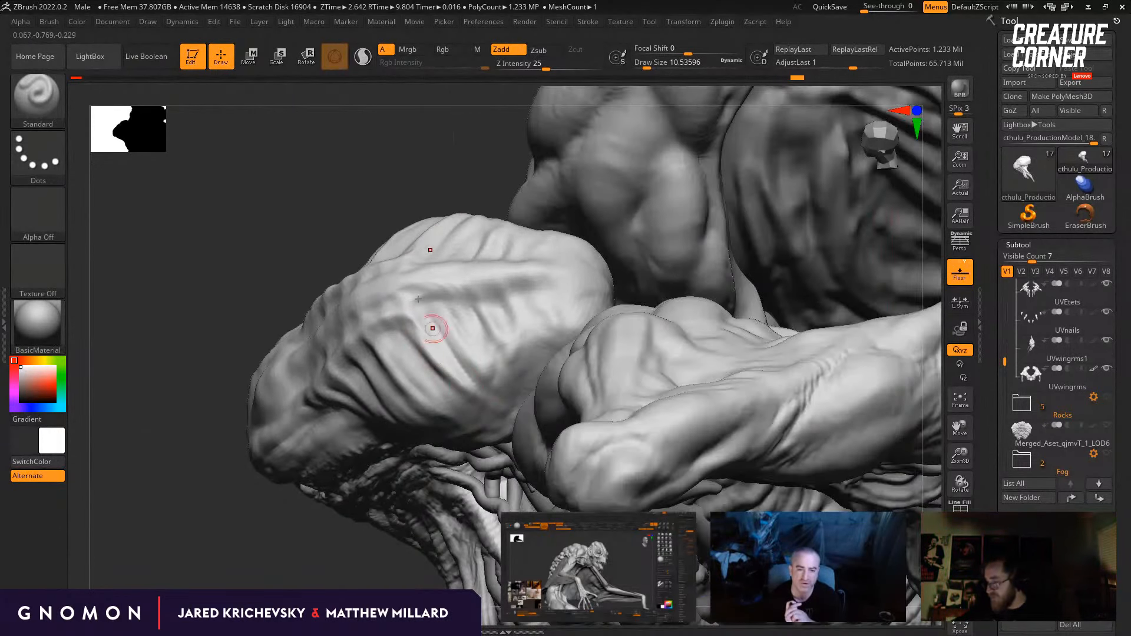
mouse_move(432, 329)
right_down()
mouse_move(532, 419)
mouse_move(436, 356)
mouse_move(506, 306)
right_up()
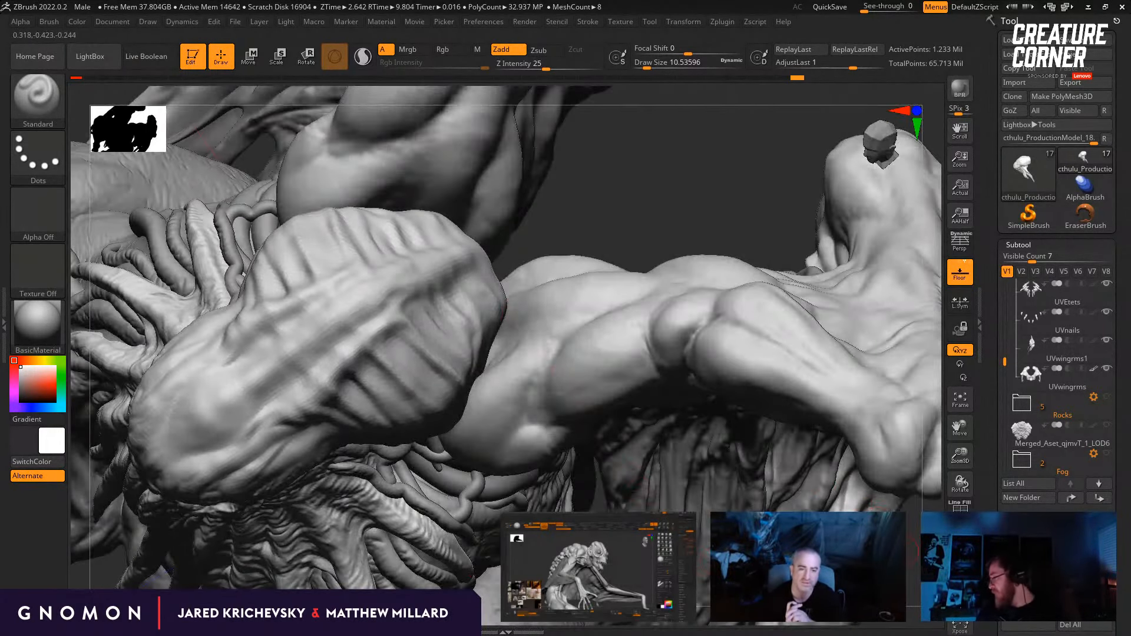
right_drag(548, 361, 614, 372)
ctrl+right_drag(770, 324, 701, 260)
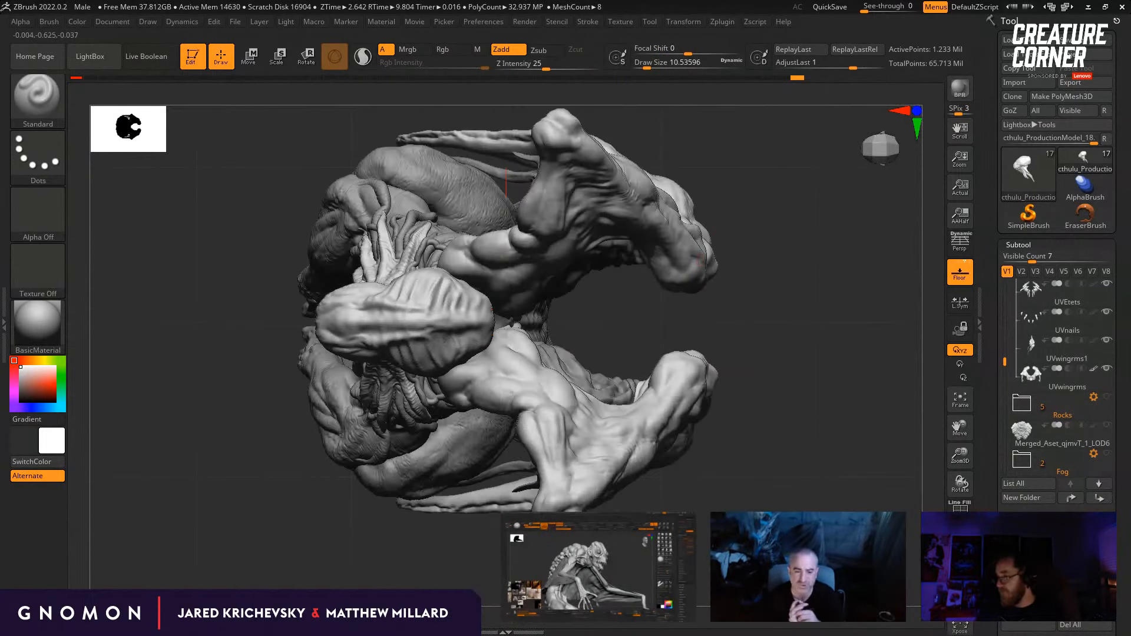
Step: Try to cut a crease along the side of the skull's central ridge with the DamStandard brush at a draw size of about 15.6
mouse_move(531, 472)
right_down()
mouse_move(626, 498)
mouse_move(618, 425)
right_up()
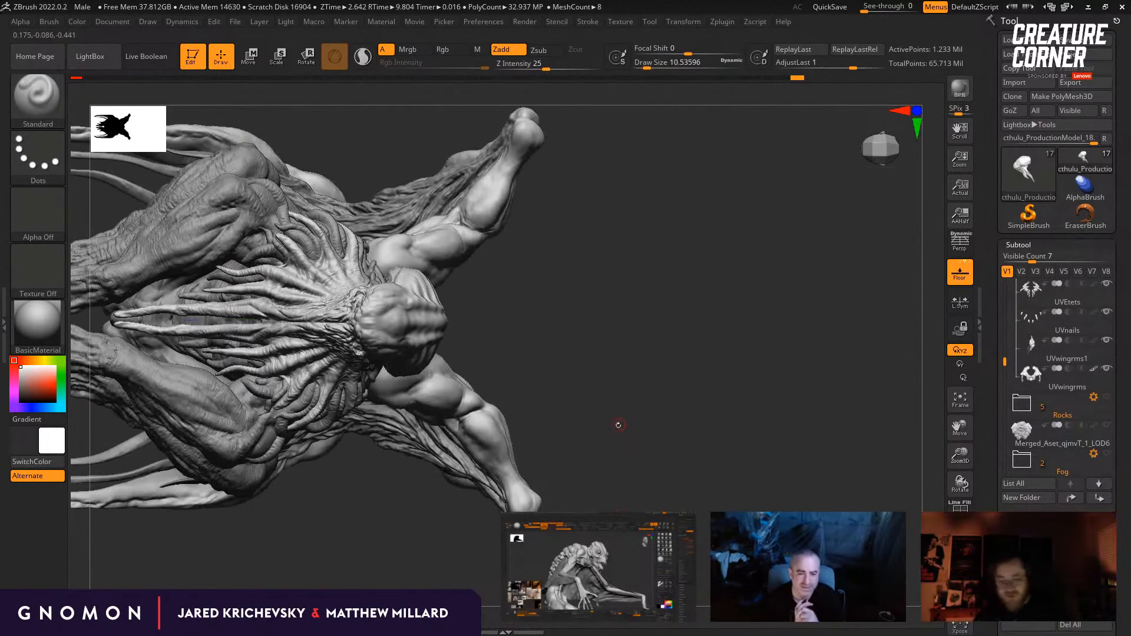
key(b)
key(m)
key(v)
right_drag(645, 389, 583, 289)
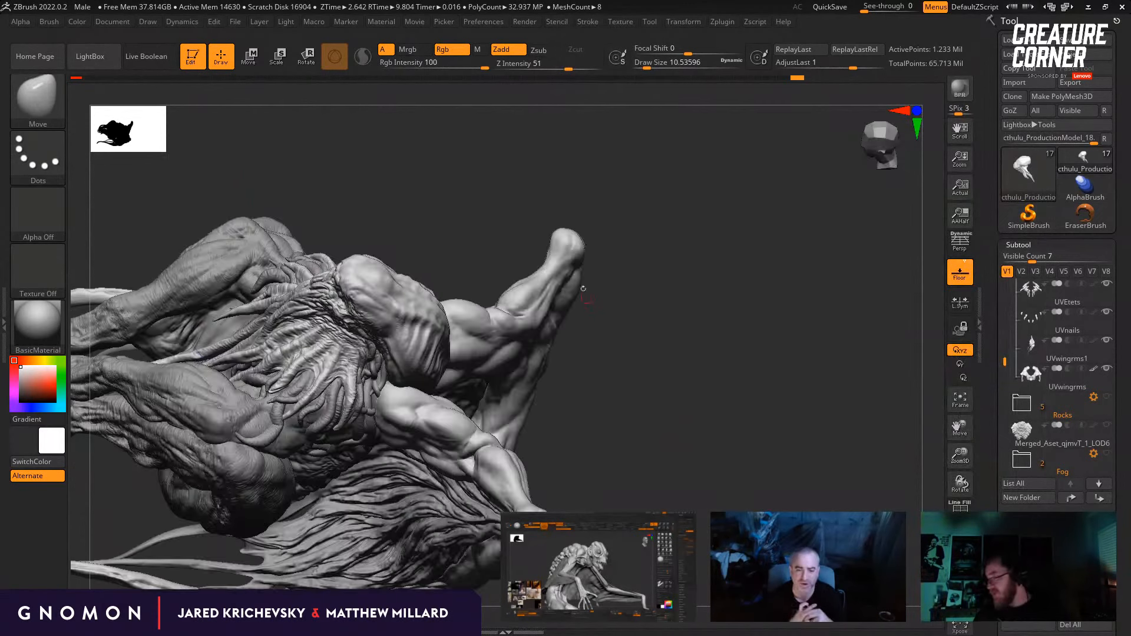
key(b)
key(d)
key(s)
mouse_move(530, 220)
right_down()
mouse_move(504, 148)
mouse_move(516, 171)
right_up()
key(s)
drag(344, 272, 347, 251)
key(s)
drag(342, 239, 340, 259)
drag(343, 326, 395, 215)
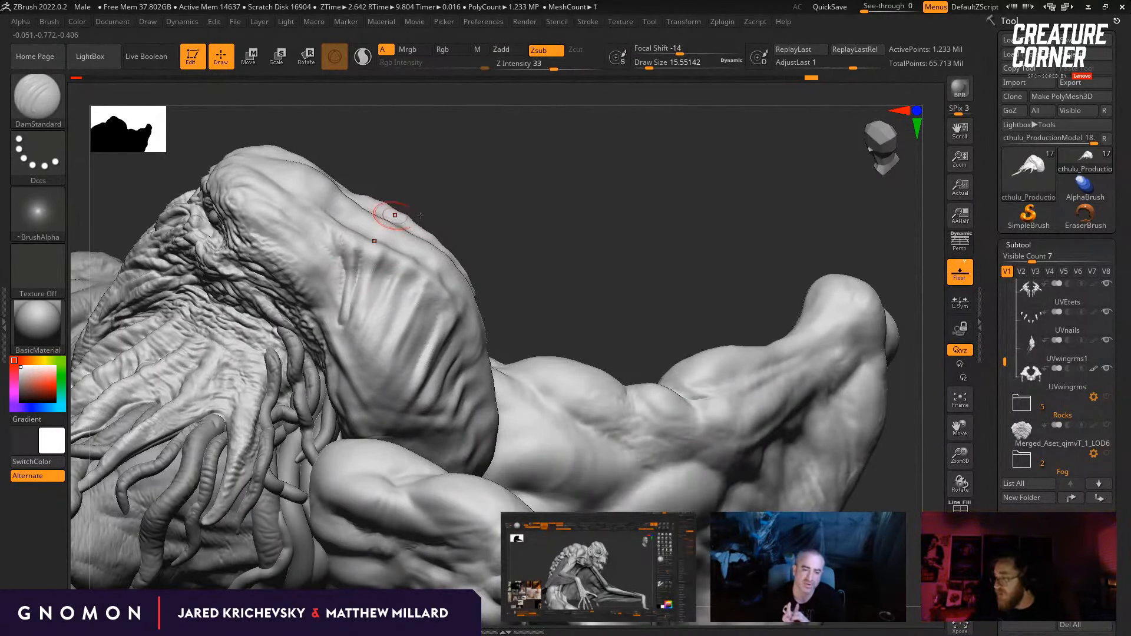
mouse_move(495, 250)
ctrl+right_down()
mouse_move(472, 177)
mouse_move(497, 259)
ctrl+right_up()
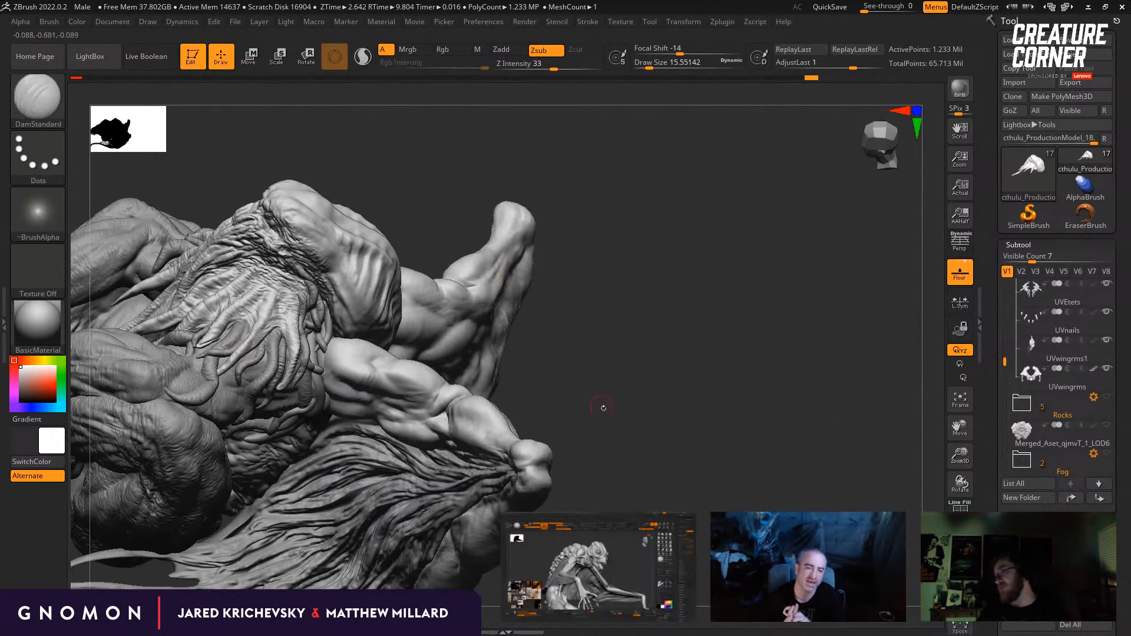
Step: Undo the recent skull wrinkle strokes back to an earlier version of the head at a lower subdivision level
mouse_move(604, 404)
right_down()
mouse_move(625, 349)
mouse_move(604, 285)
mouse_move(604, 394)
mouse_move(548, 318)
right_up()
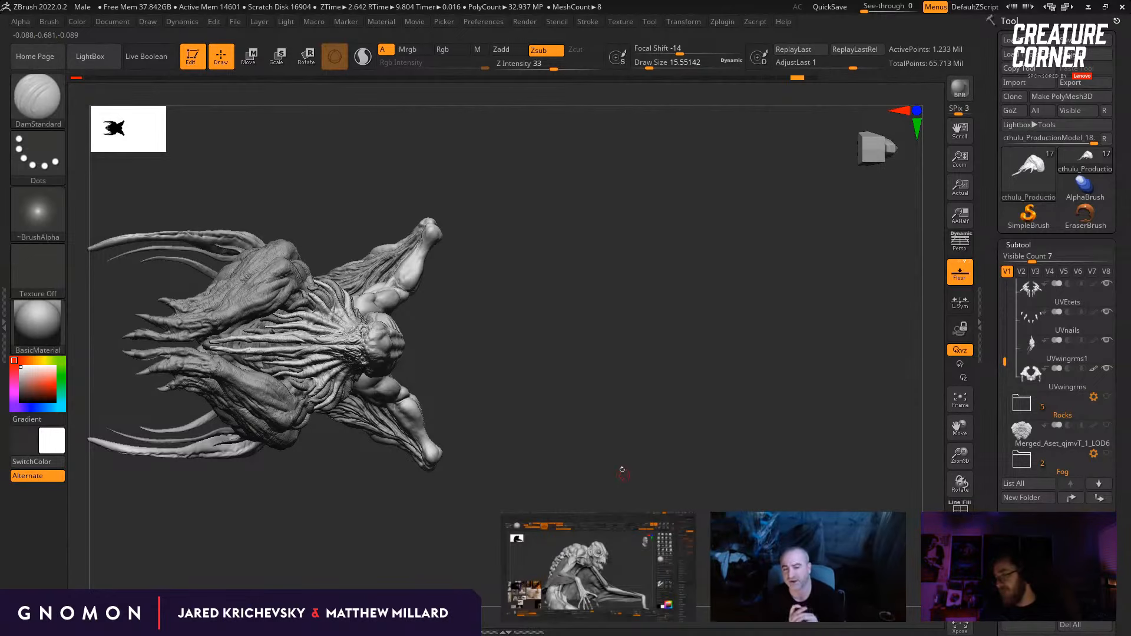
mouse_move(623, 470)
right_down()
mouse_move(462, 282)
mouse_move(540, 313)
mouse_move(577, 370)
right_up()
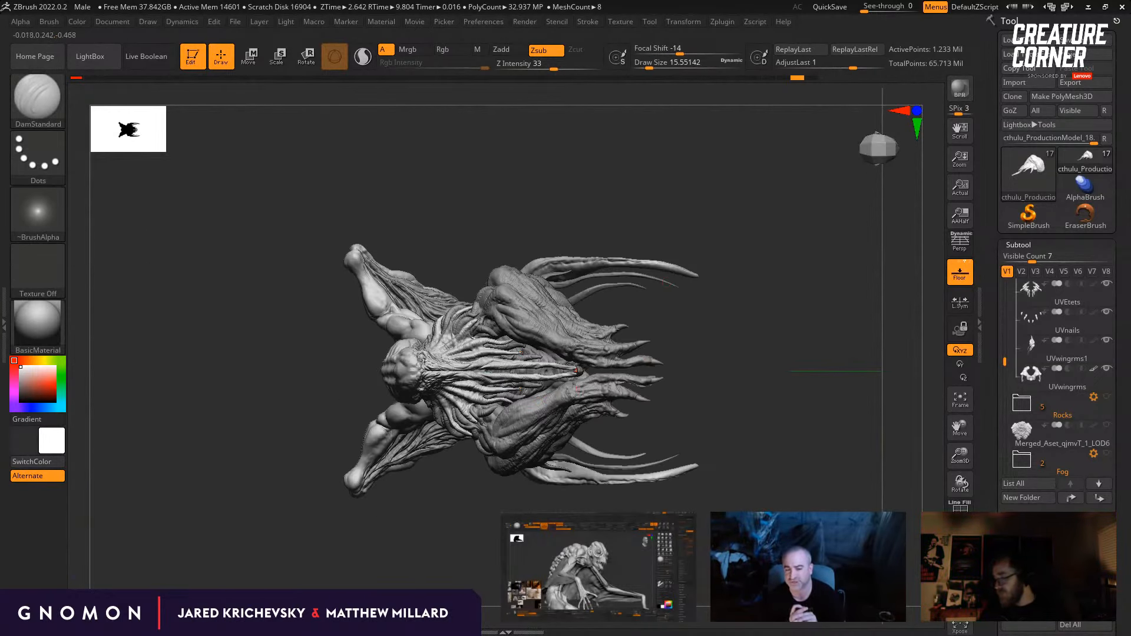
mouse_move(738, 332)
mouse_down()
mouse_move(654, 351)
mouse_move(707, 356)
mouse_move(697, 360)
mouse_up()
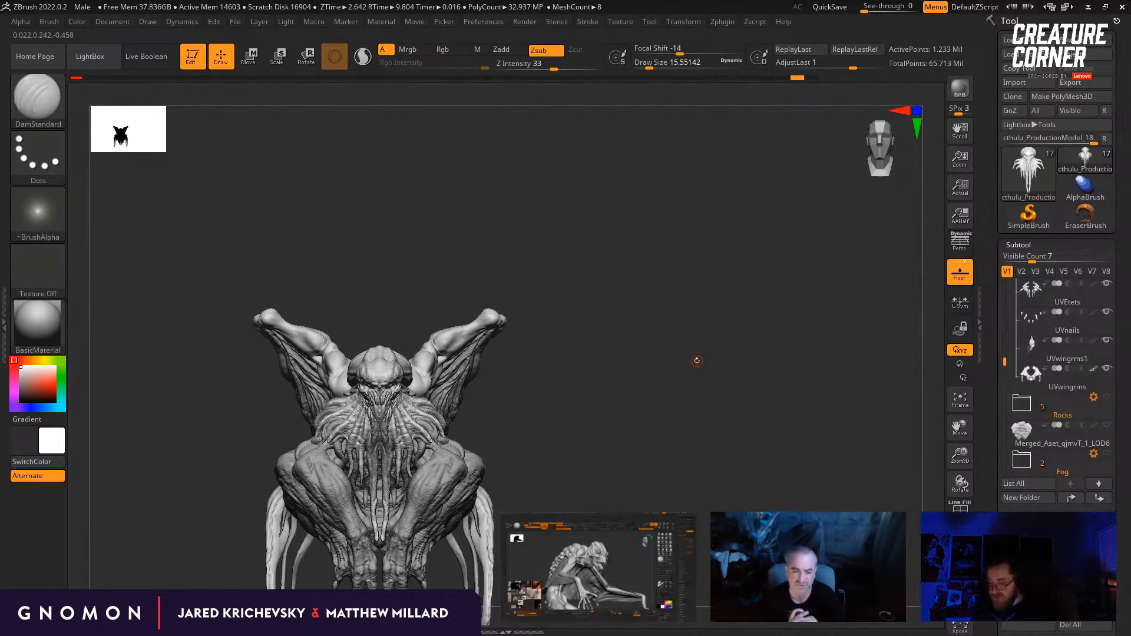
drag(593, 403, 726, 389)
ctrl+shift+click(726, 388)
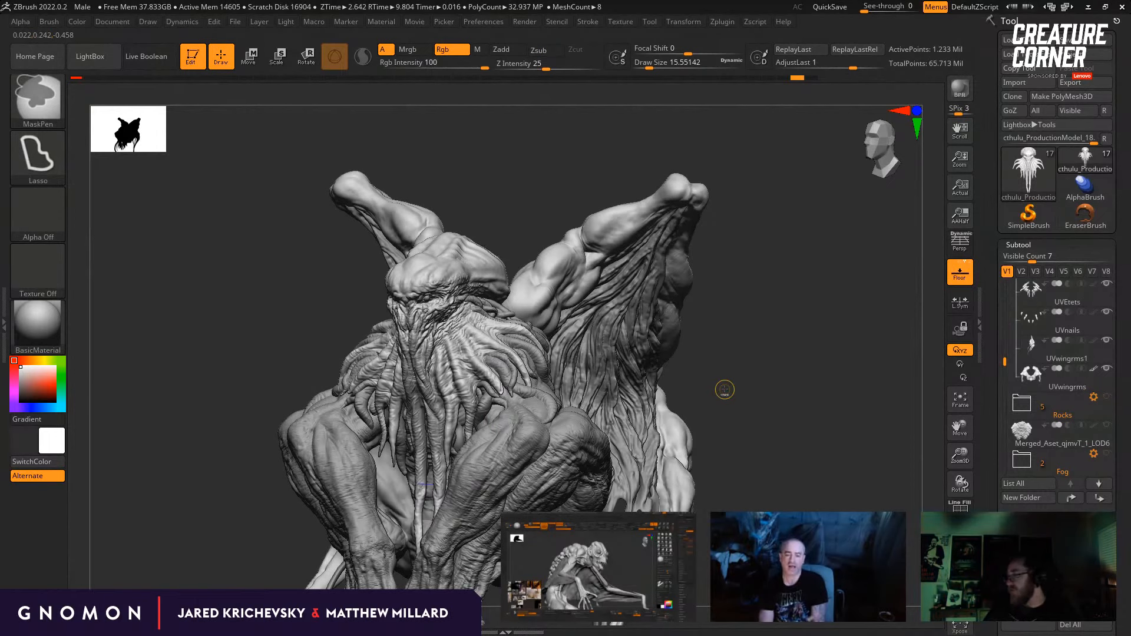
drag(723, 387, 742, 357)
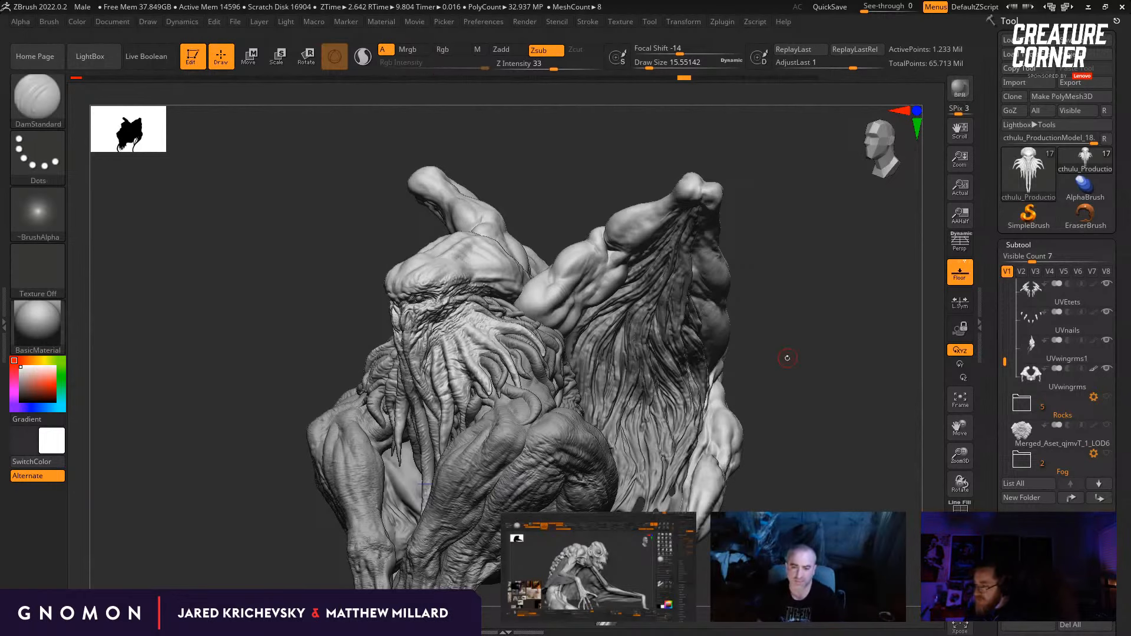
mouse_move(788, 356)
mouse_down()
mouse_move(802, 358)
mouse_move(773, 344)
mouse_move(817, 294)
mouse_up()
key(ctrl)
key(ctrl)
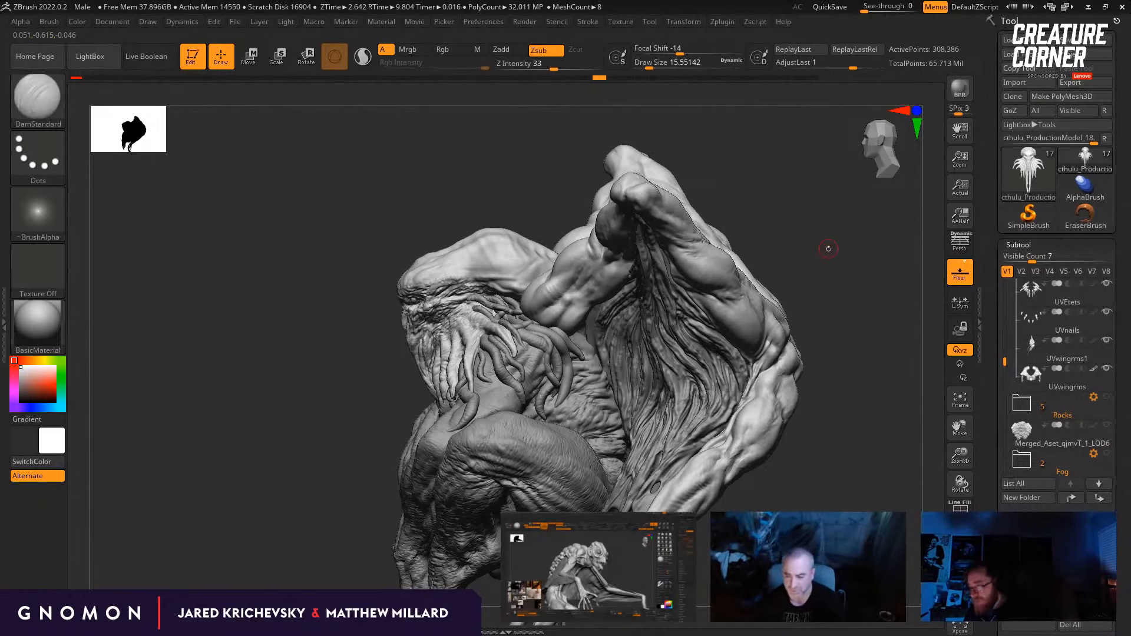
mouse_move(829, 249)
mouse_down()
mouse_move(856, 251)
mouse_move(831, 297)
mouse_move(834, 359)
mouse_move(845, 352)
mouse_move(812, 337)
mouse_up()
key(ctrl)
drag(735, 390, 592, 273)
drag(578, 357, 897, 359)
drag(235, 487, 207, 387)
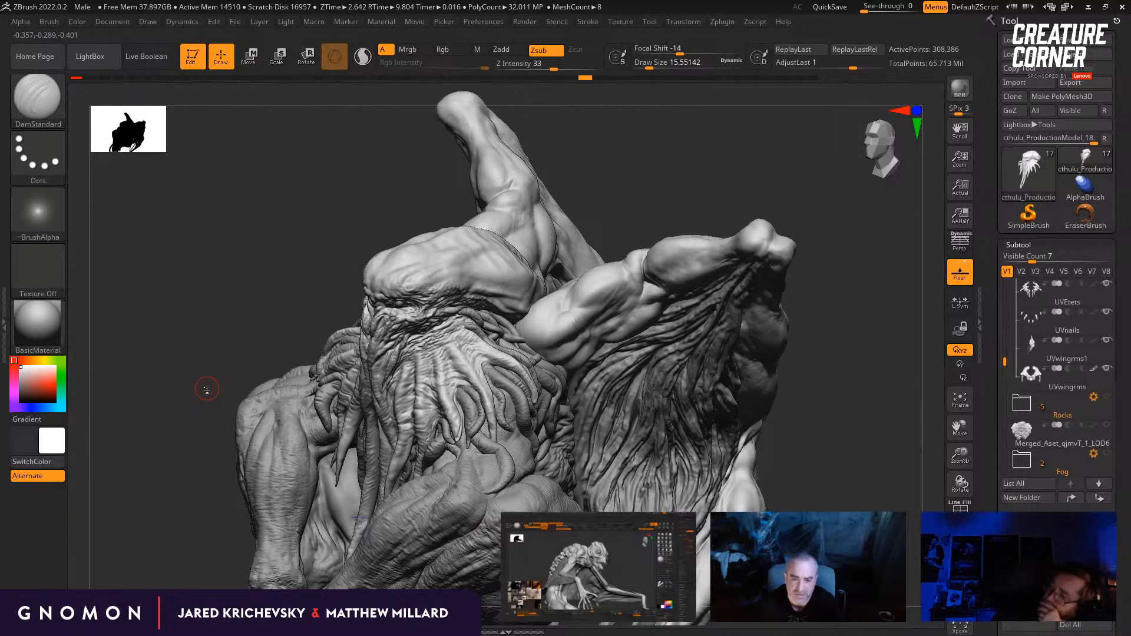
Step: Build up the forms on the side of the skull with the ClayBuildup brush at a draw size of about 10.5, accepting the loss of later undo history
mouse_move(206, 389)
mouse_down()
mouse_move(354, 336)
mouse_move(548, 292)
mouse_up()
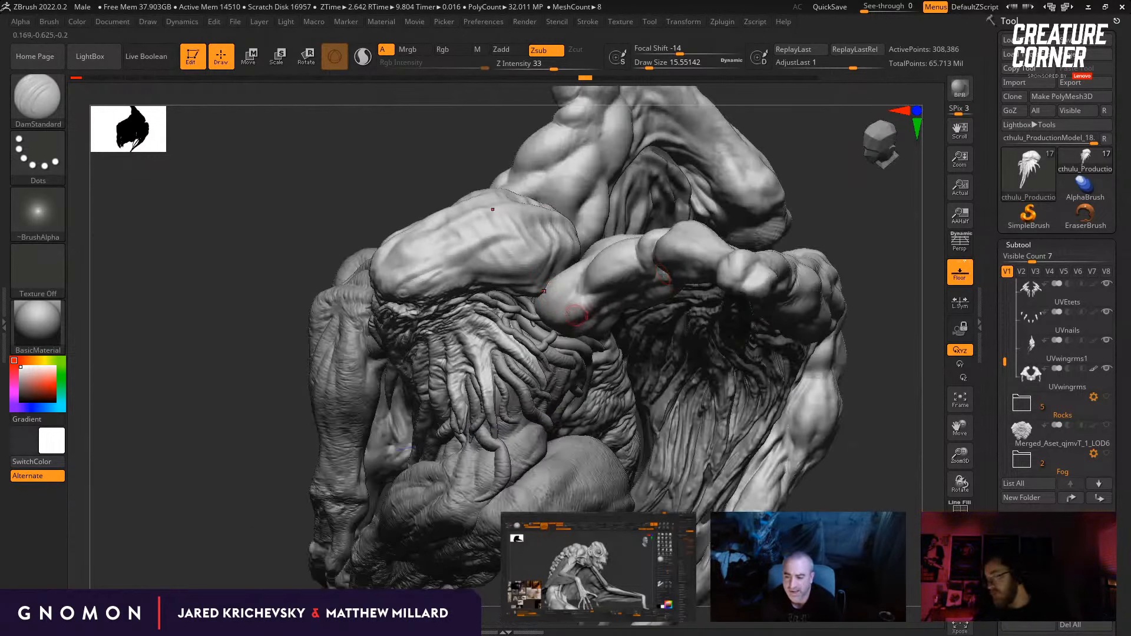
key(b)
key(c)
key(b)
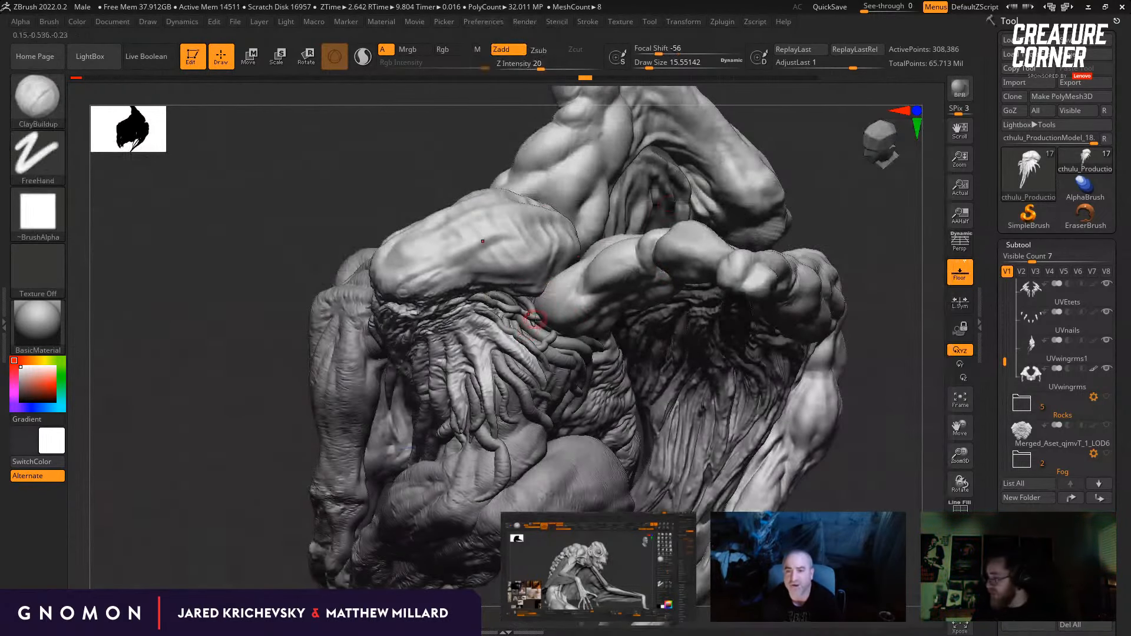
drag(826, 178, 498, 220)
key([)
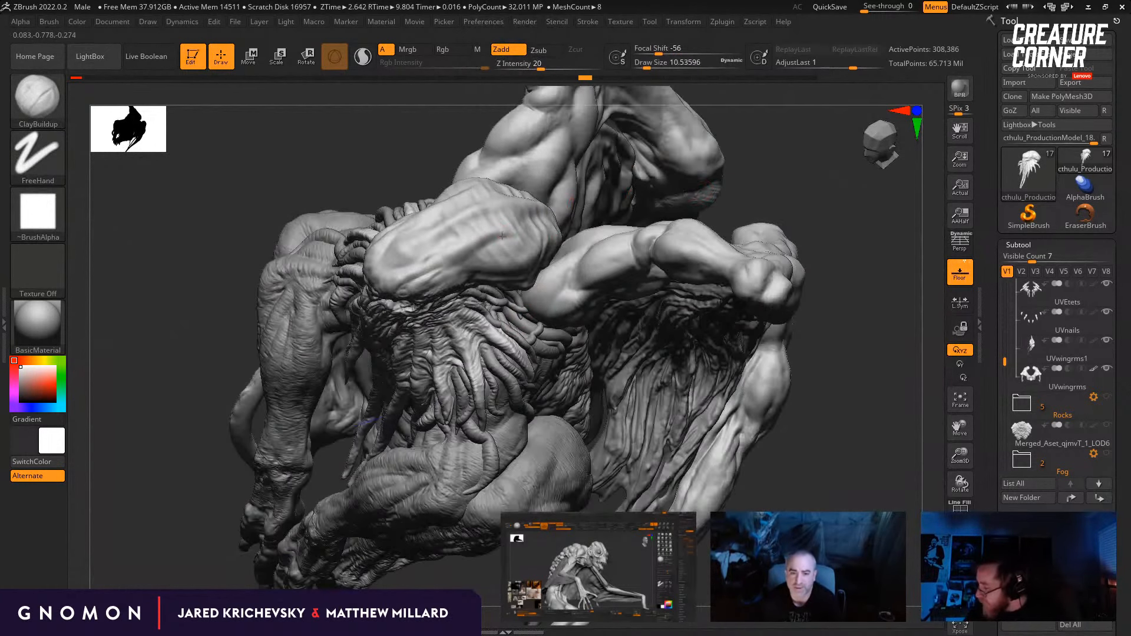
drag(462, 254, 452, 264)
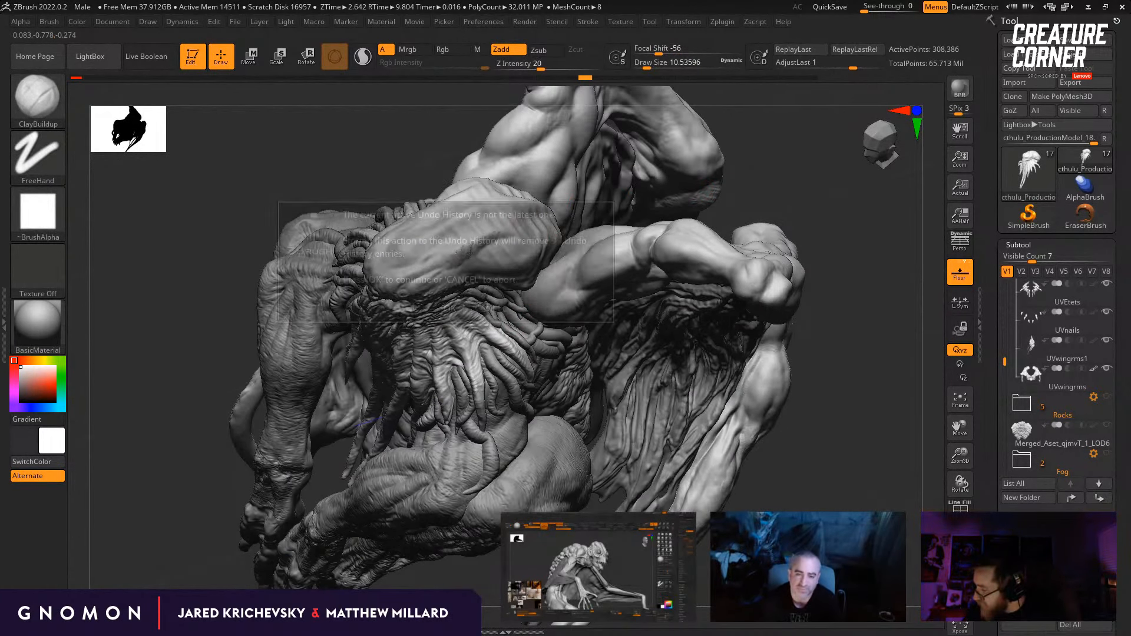
key(Return)
drag(768, 180, 777, 182)
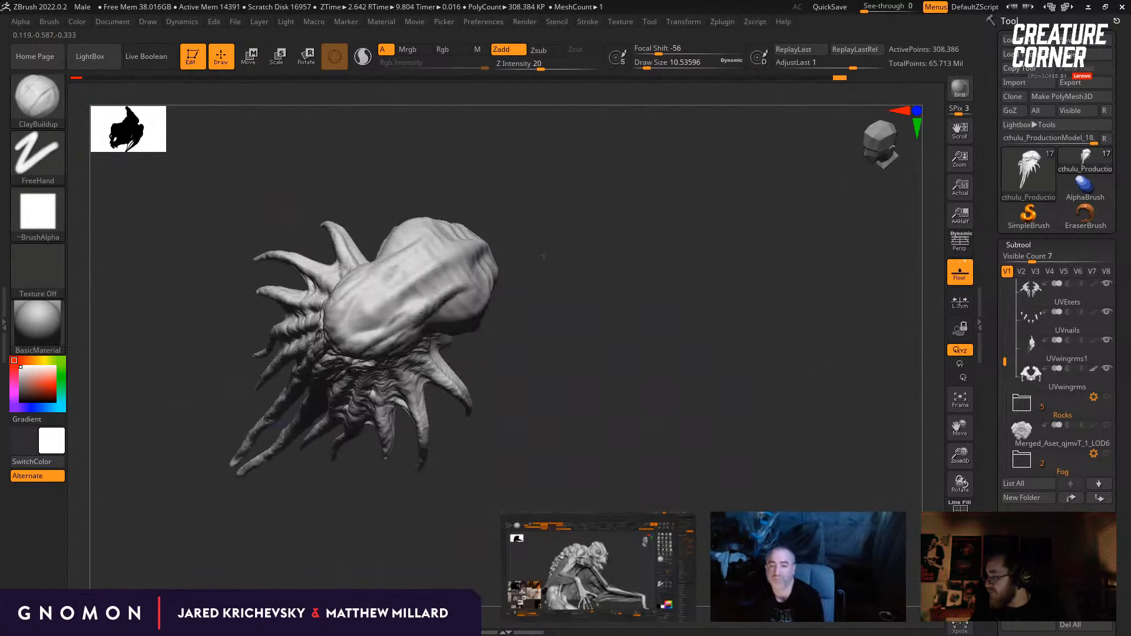
key(shift)
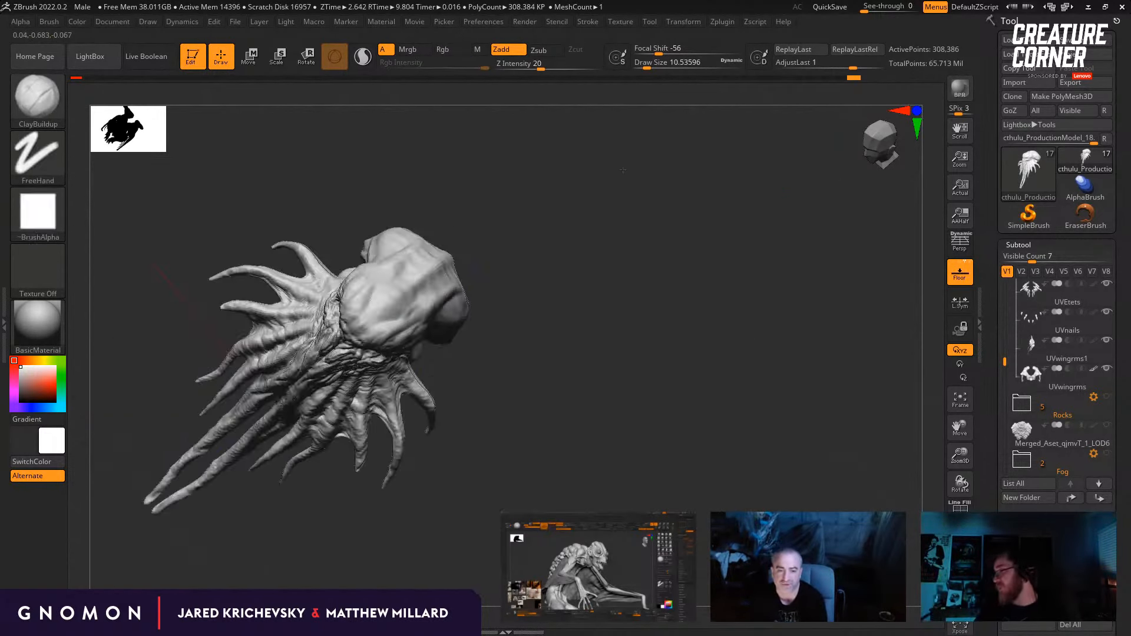
mouse_move(649, 318)
mouse_down()
mouse_move(693, 335)
mouse_move(638, 311)
mouse_up()
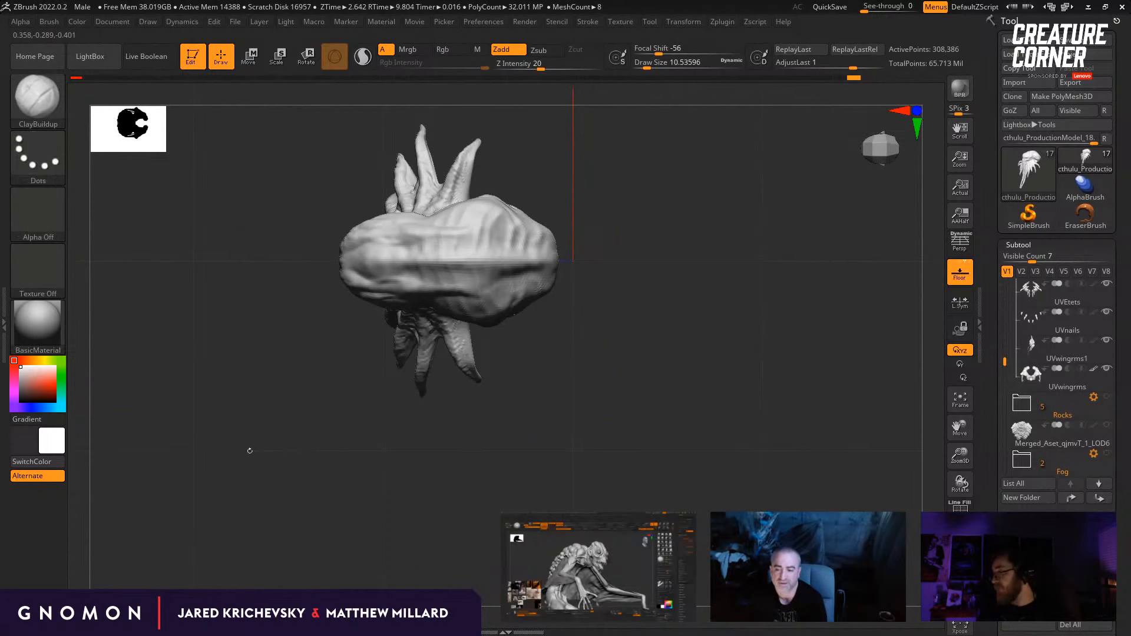
drag(248, 450, 241, 445)
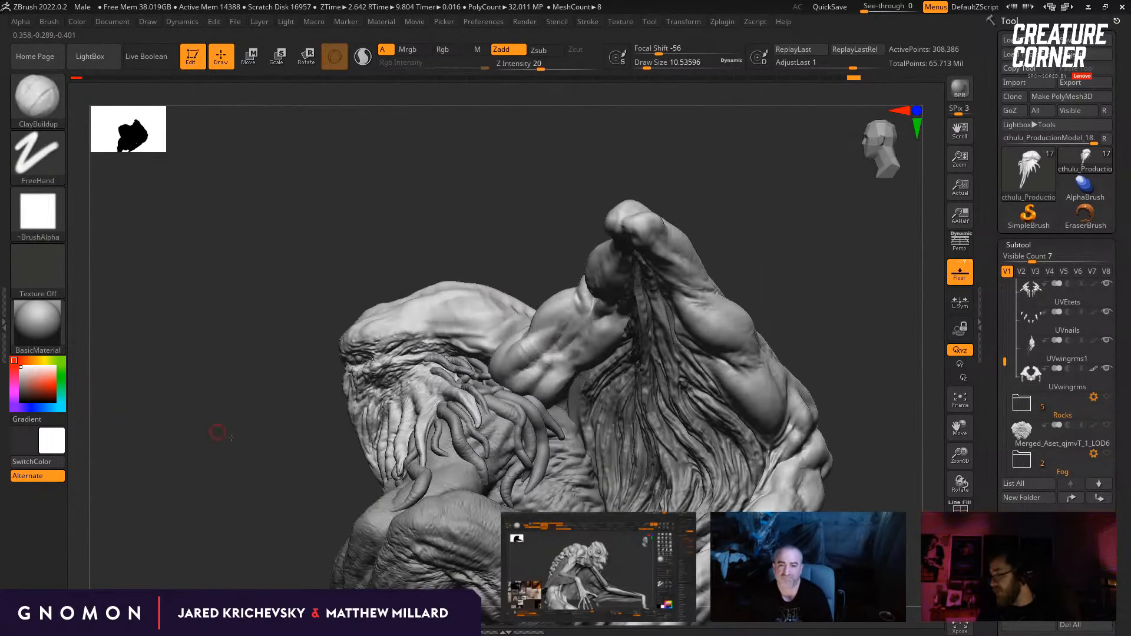
drag(218, 433, 236, 412)
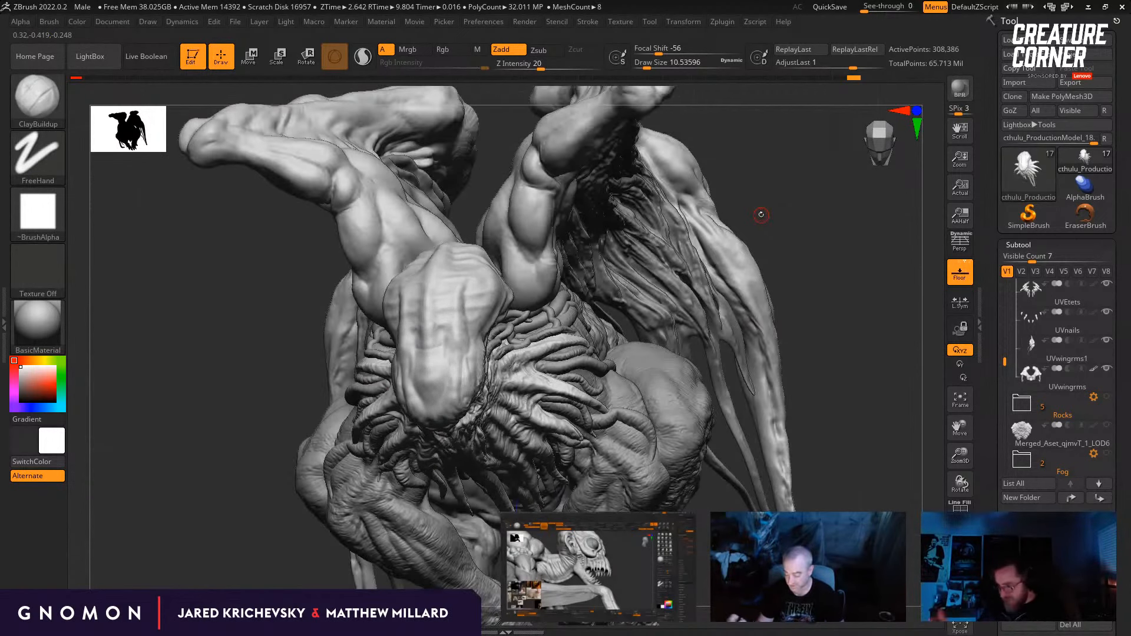
Step: Carve grooves across the skull's upper front and side with the DamStandard brush at a draw size of about 30.7
drag(819, 205, 751, 211)
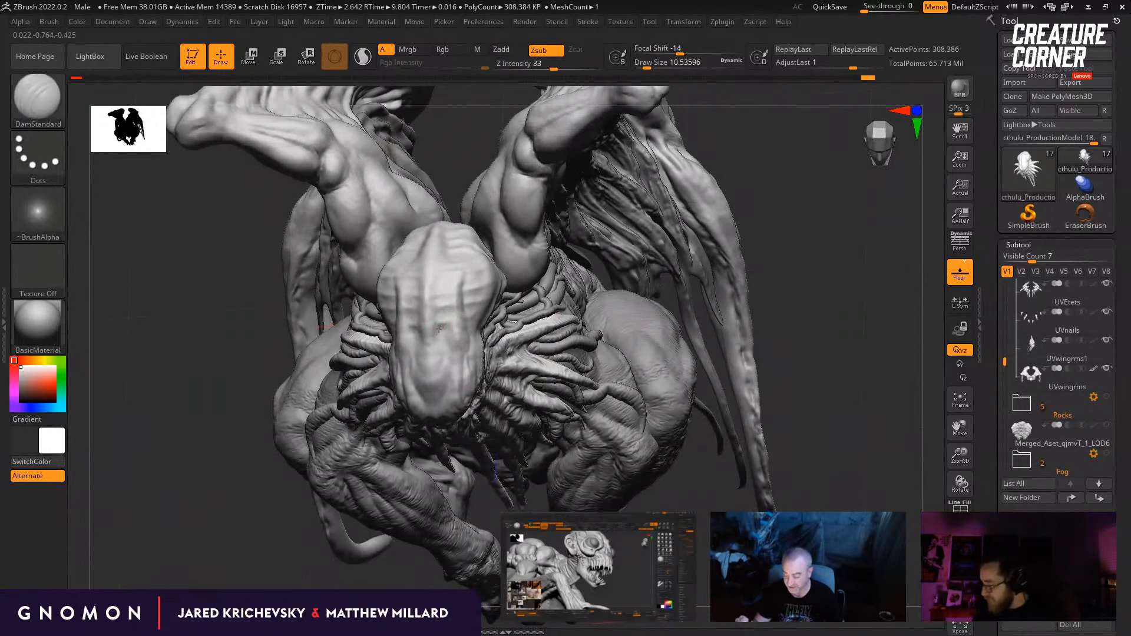
key(s)
drag(441, 328, 448, 329)
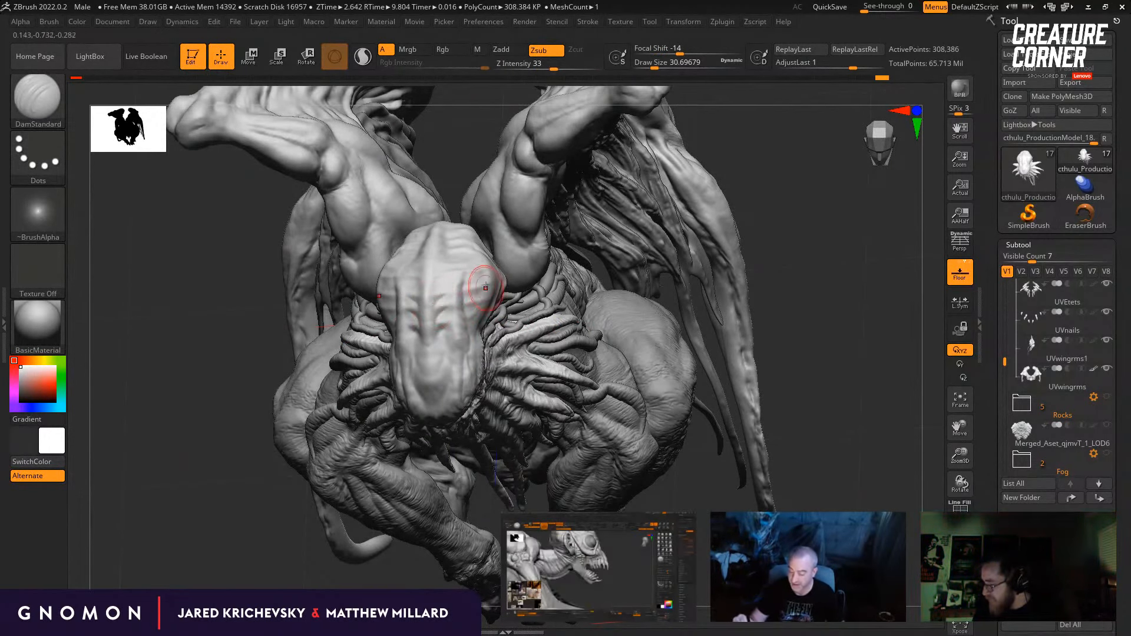
drag(767, 242, 702, 242)
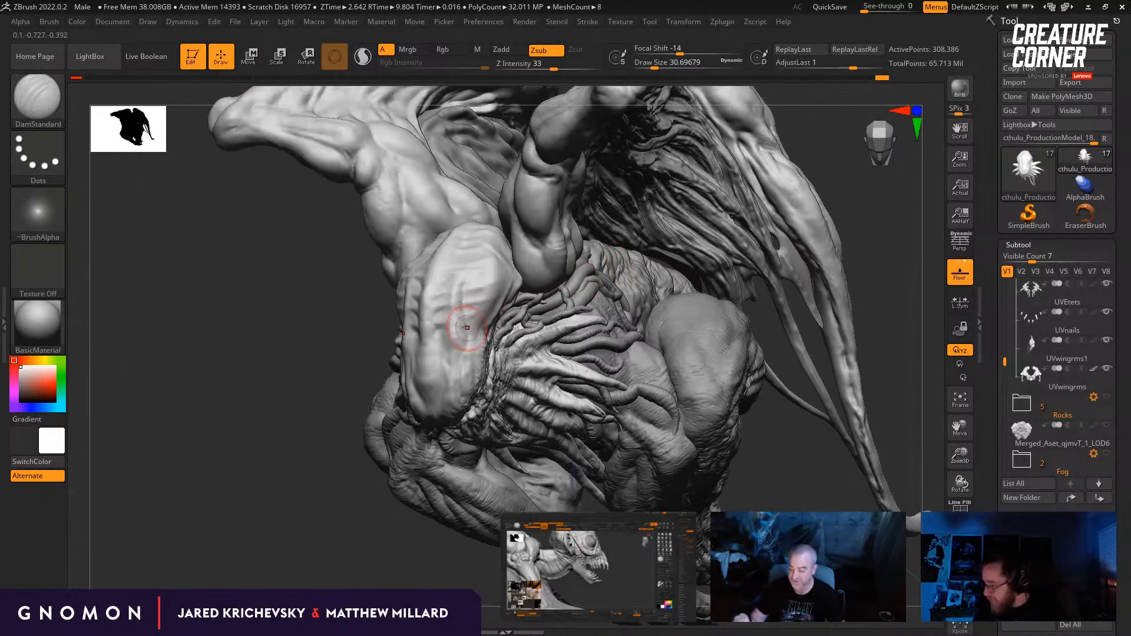
drag(462, 283, 460, 310)
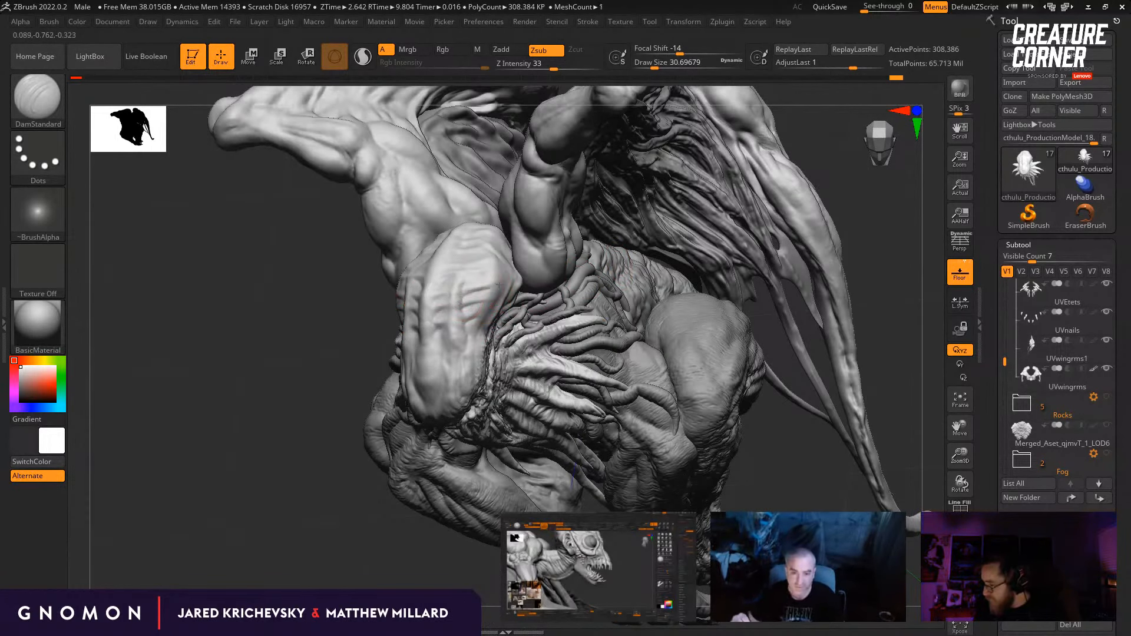
drag(330, 259, 341, 301)
mouse_move(470, 270)
mouse_down()
mouse_move(506, 260)
mouse_move(539, 274)
mouse_move(549, 295)
mouse_up()
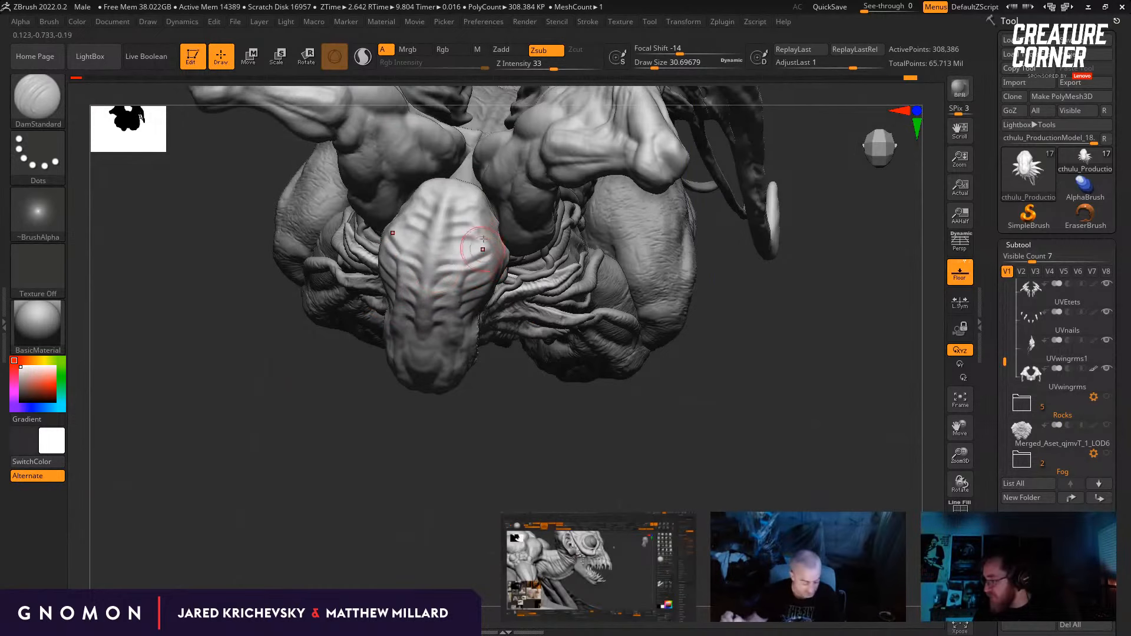
Step: Continue the DamStandard grooves over the crown and back of the skull beside its central ridge
drag(292, 398, 324, 460)
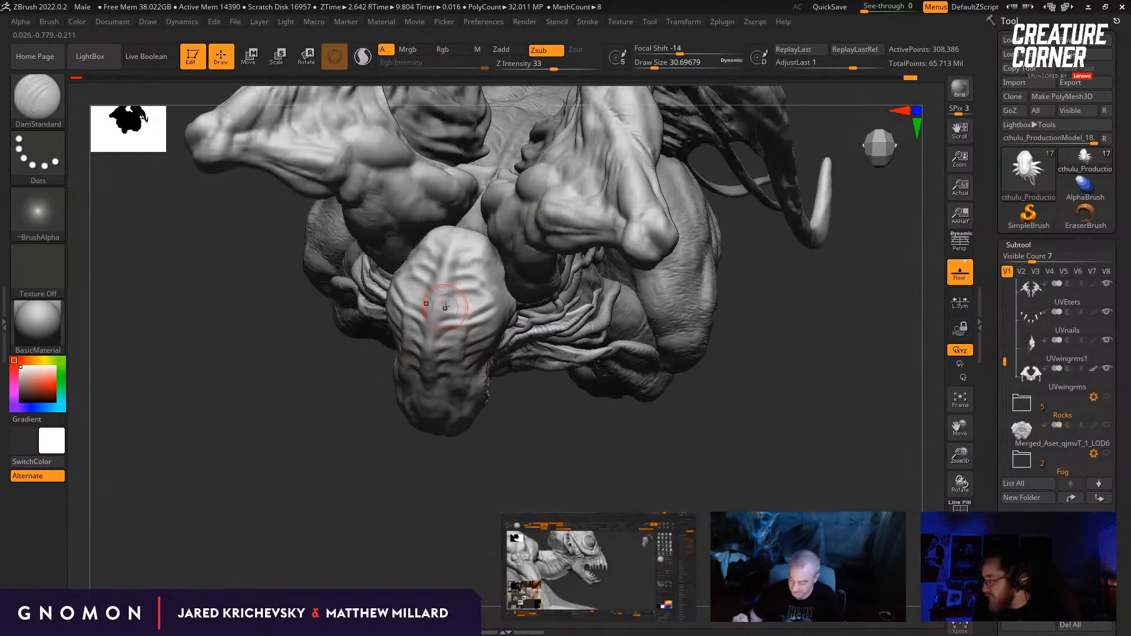
drag(380, 433, 339, 422)
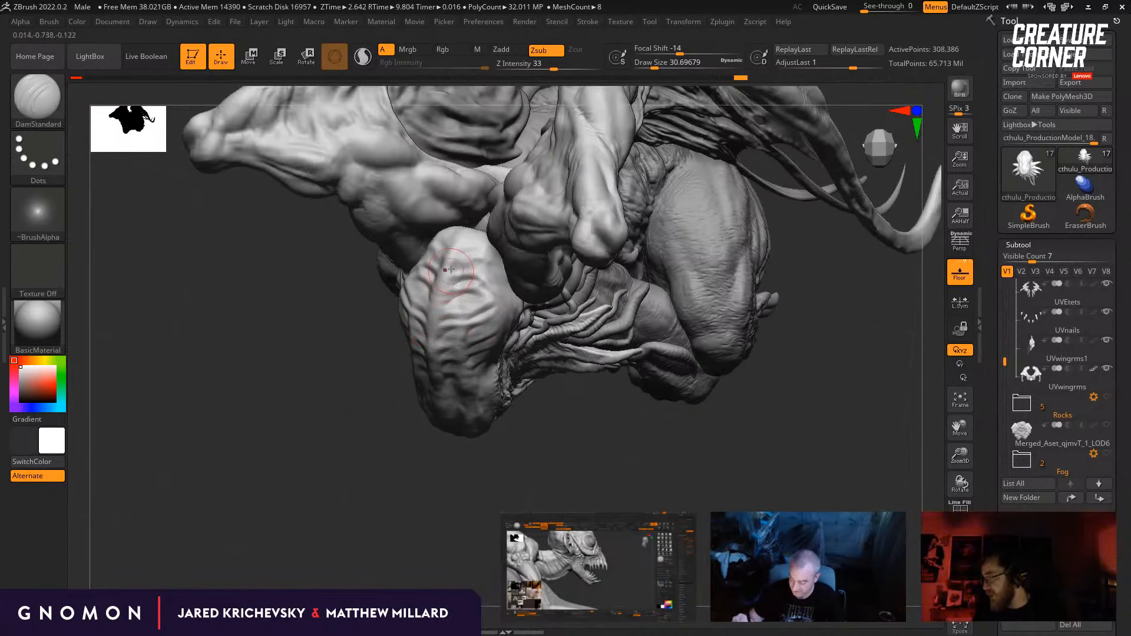
mouse_move(455, 271)
mouse_down()
mouse_move(480, 267)
mouse_move(469, 259)
mouse_up()
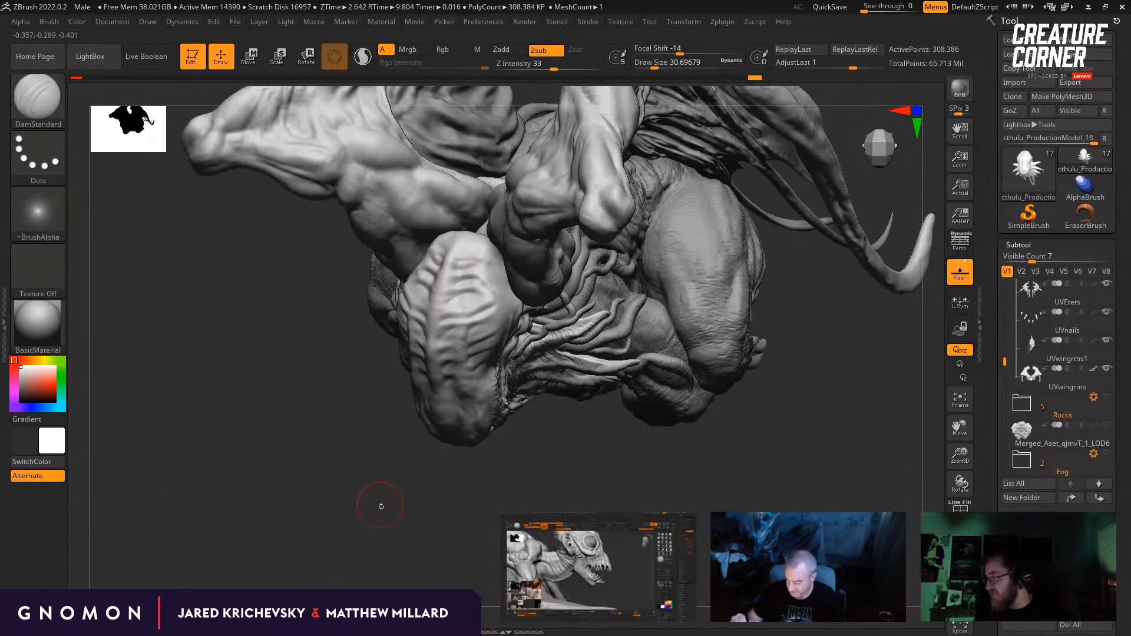
drag(381, 506, 479, 460)
drag(494, 501, 567, 479)
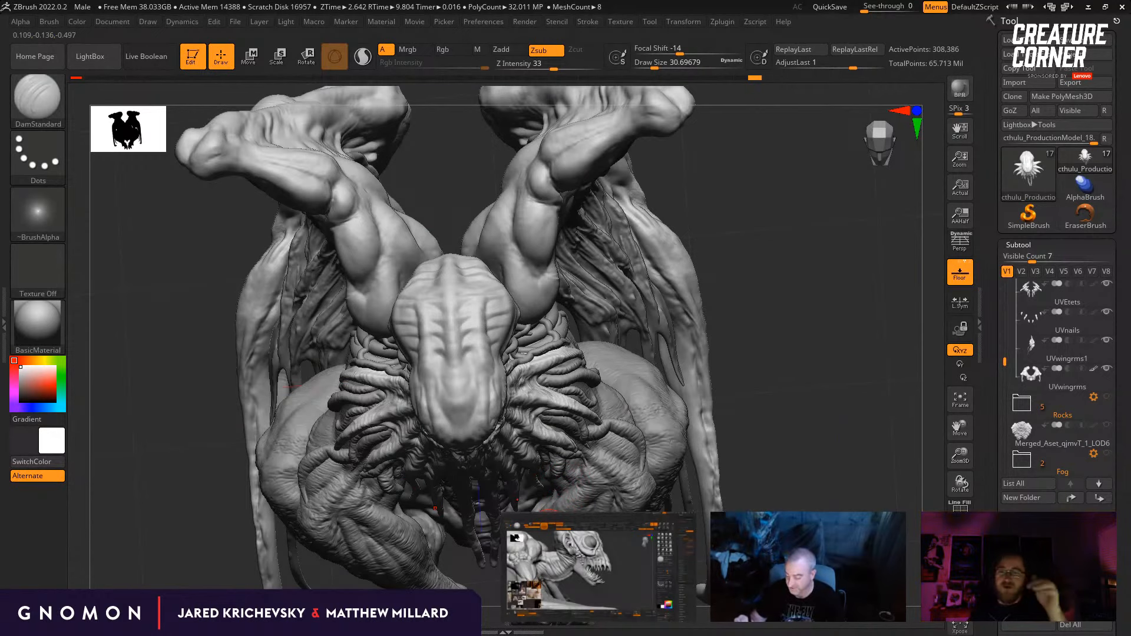
Step: Rework the skull's ridges one subdivision level lower with the Clay brush at a draw size of about 12.9, and return to the higher level
drag(840, 383, 772, 385)
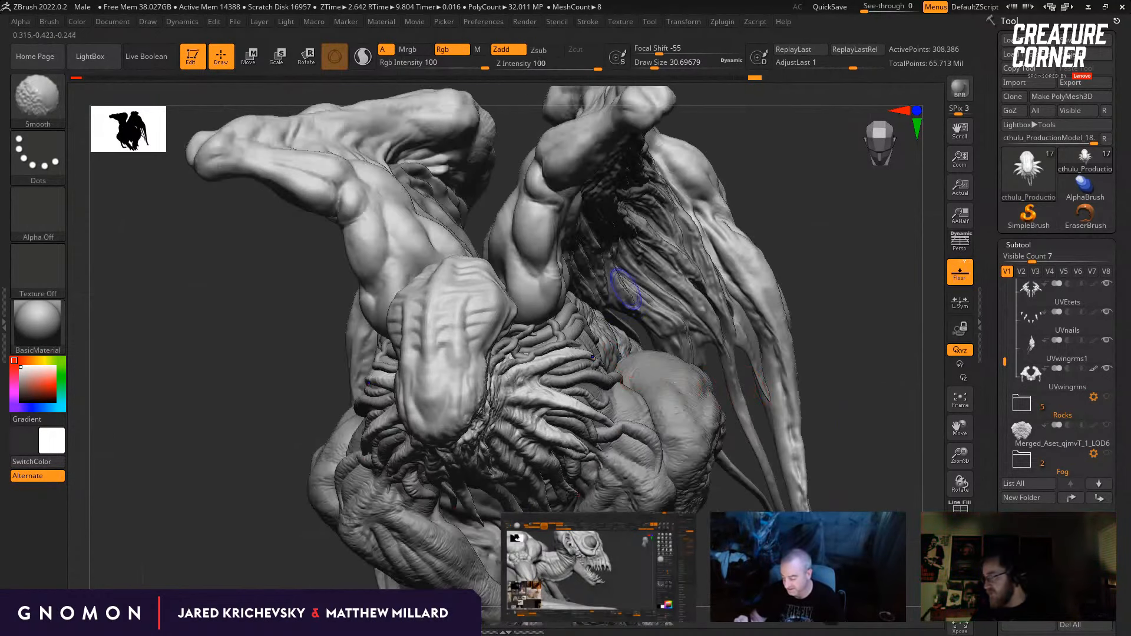
key(shift+d)
key(b)
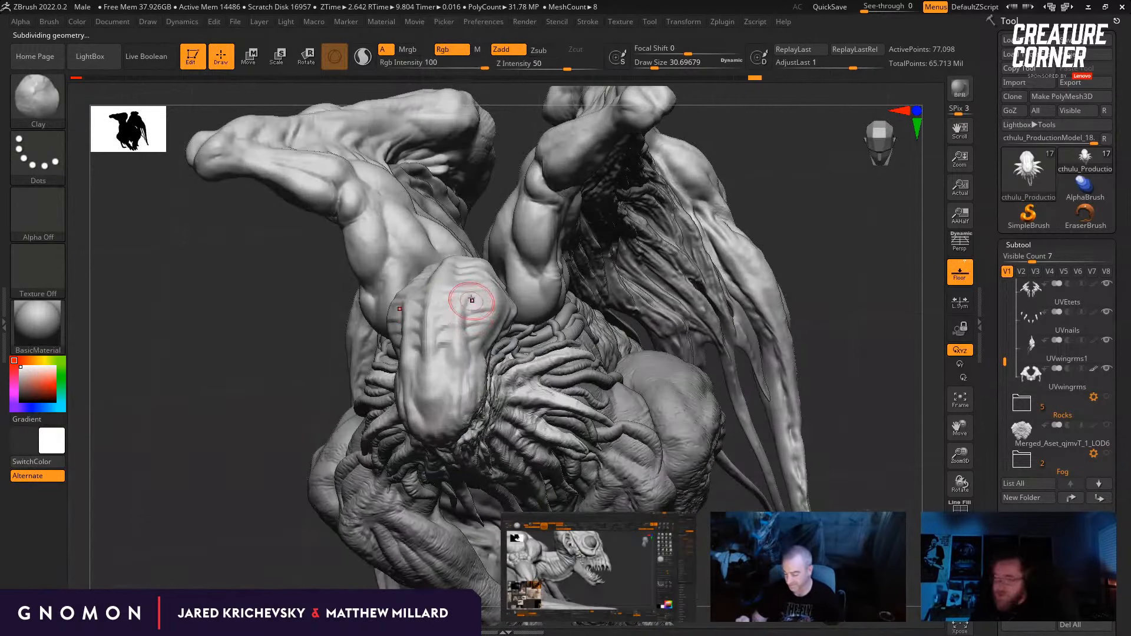
mouse_move(487, 291)
mouse_down()
mouse_move(465, 296)
mouse_move(466, 324)
mouse_up()
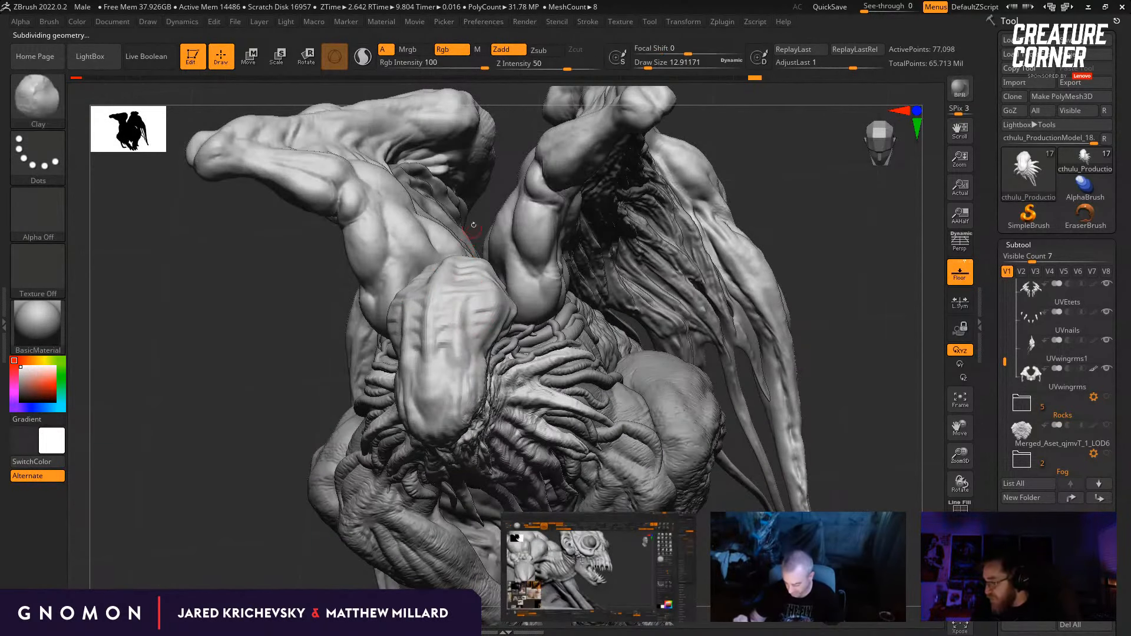
drag(482, 209, 494, 227)
mouse_move(462, 262)
shift+mouse_down()
mouse_move(452, 253)
mouse_move(441, 359)
shift+mouse_up()
key(d)
Step: Fill and soften the ridges on top of the skull with the Clay brush at a draw size of about 25
drag(825, 306, 901, 308)
shift+drag(402, 313, 396, 304)
drag(704, 306, 642, 306)
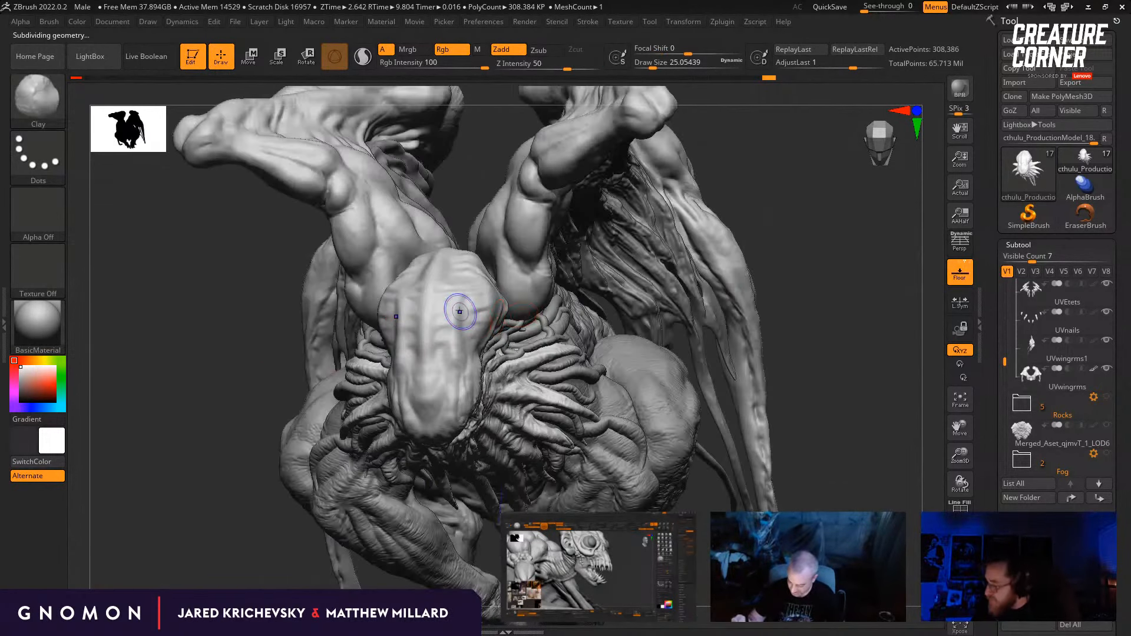
mouse_move(461, 312)
shift+mouse_down()
mouse_move(450, 298)
mouse_move(438, 343)
mouse_move(447, 346)
shift+mouse_up()
Step: Build up the forms on the side of the skull with the Standard brush at a draw size of about 10.5
mouse_move(799, 240)
mouse_down()
mouse_move(655, 310)
mouse_move(639, 329)
mouse_move(636, 378)
mouse_up()
key(b)
key(s)
key(t)
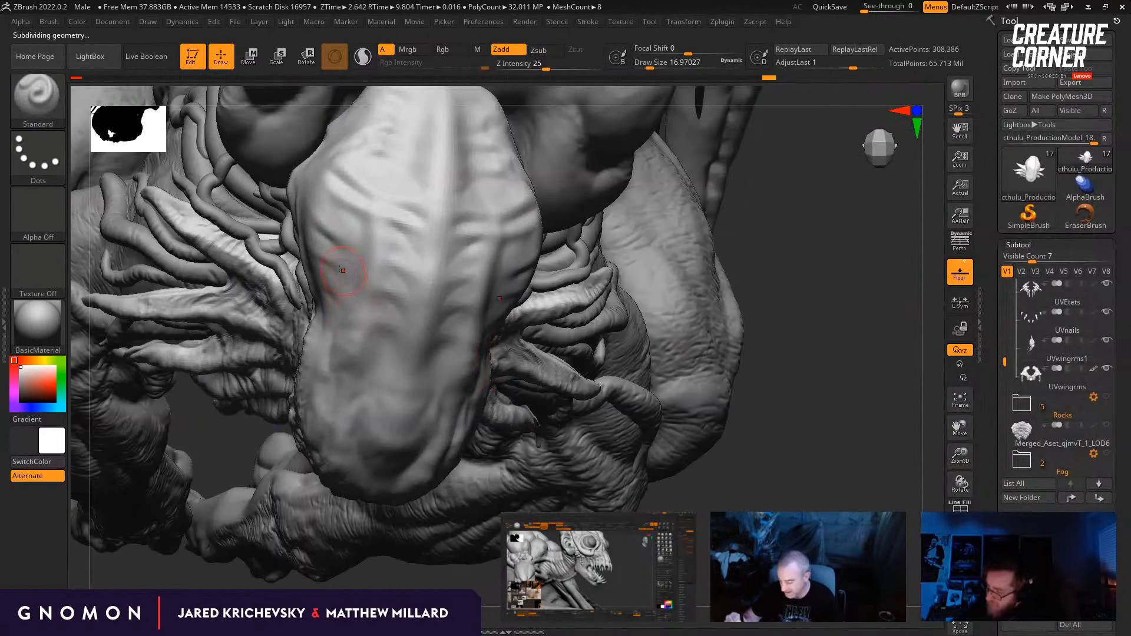
key(s)
drag(343, 271, 356, 278)
drag(730, 304, 767, 309)
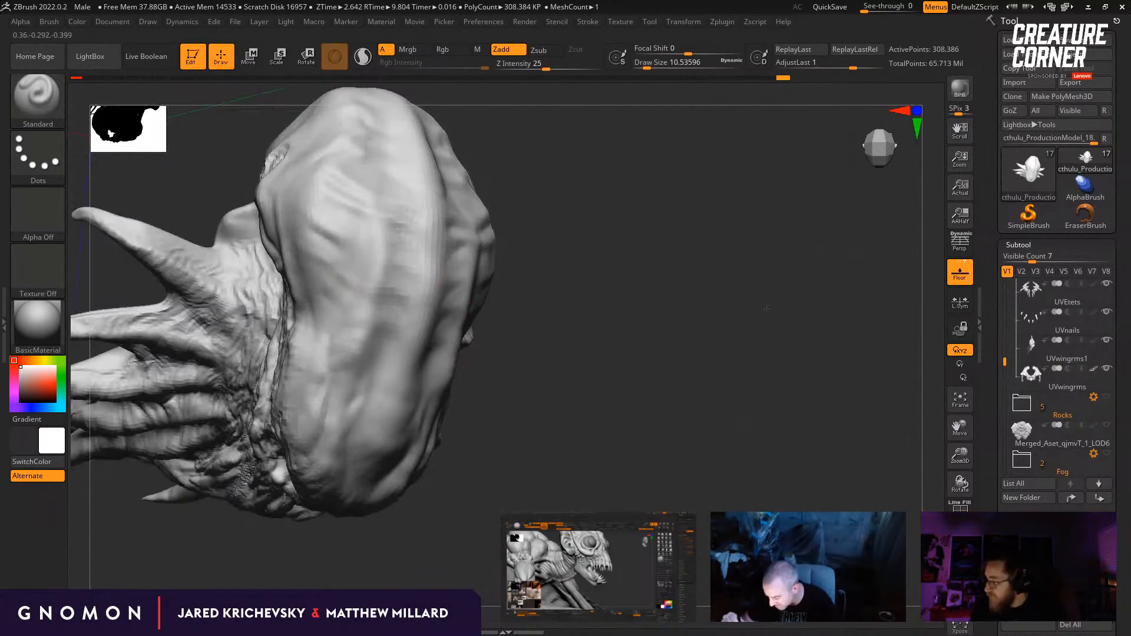
Step: Add finer Standard brush strokes between the ridges on the skull's side and crown at a draw size of about 5
drag(338, 263, 334, 267)
key(bracketleft)
drag(664, 285, 595, 294)
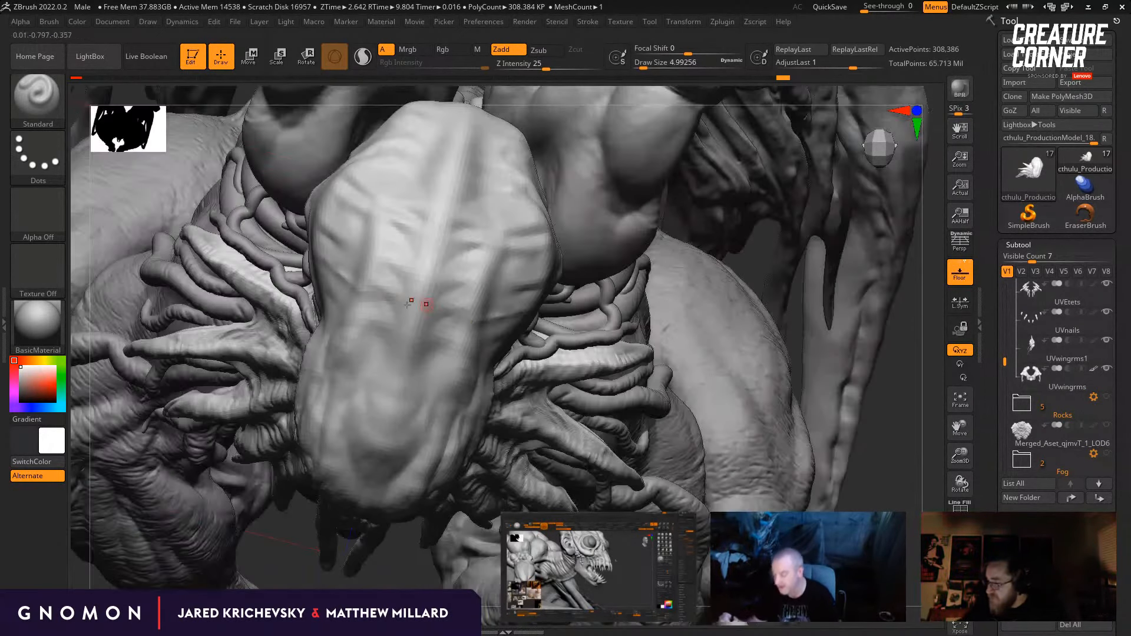
shift+drag(343, 268, 344, 285)
key(s)
key(s)
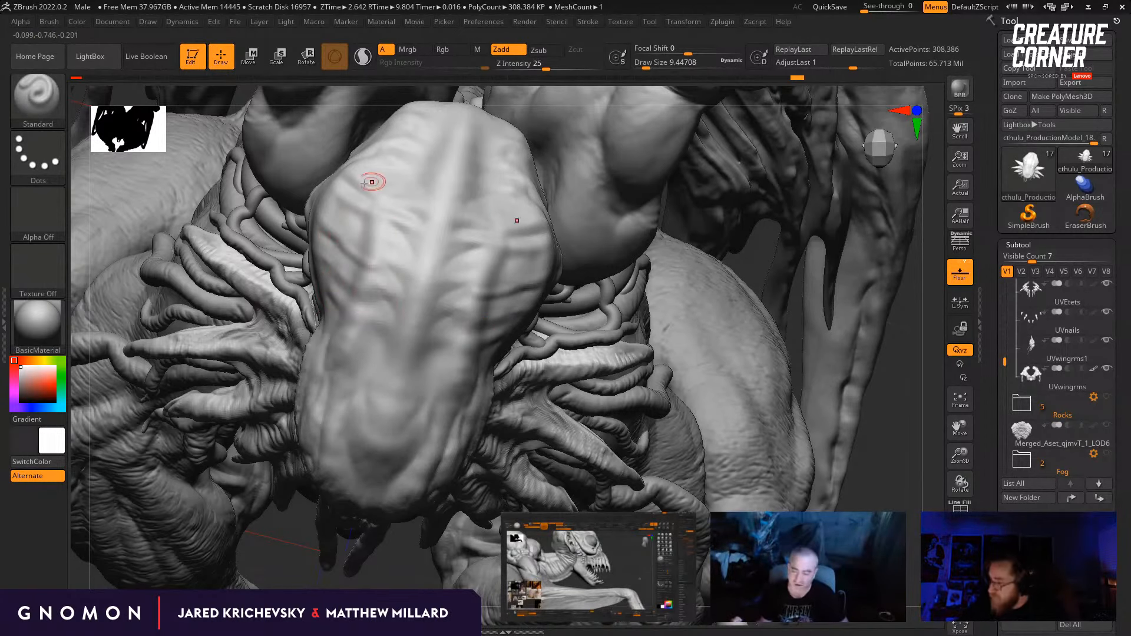
Step: Strengthen the ridges along the side of the skull with the Standard brush at draw sizes from about 9.4 to 30.7
alt+drag(932, 503, 773, 331)
drag(730, 273, 568, 268)
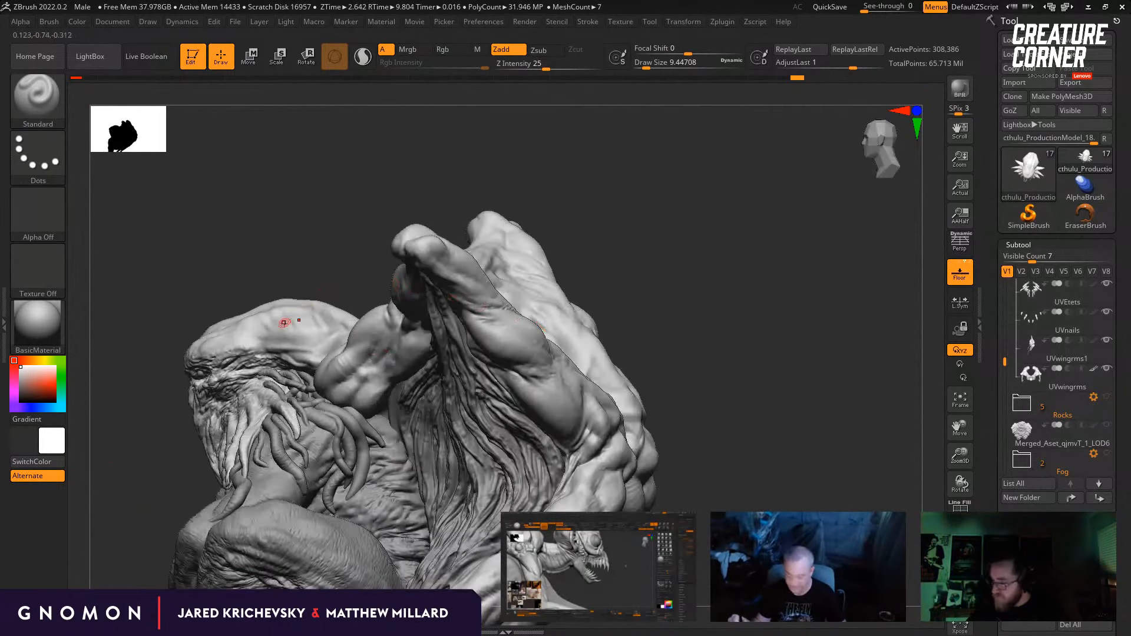
drag(277, 251, 300, 280)
alt+drag(307, 227, 312, 294)
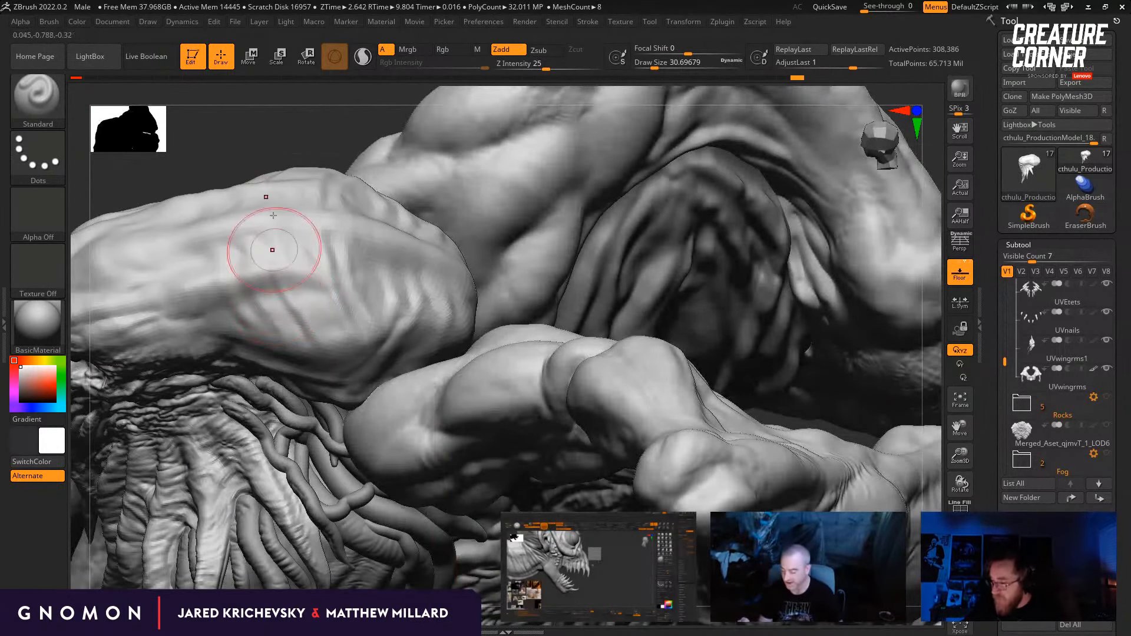
right_drag(274, 229, 314, 206)
Step: Reshape the ridged side of the skull with the Move brush, reducing the draw size from about 30.7 to 17
key(b)
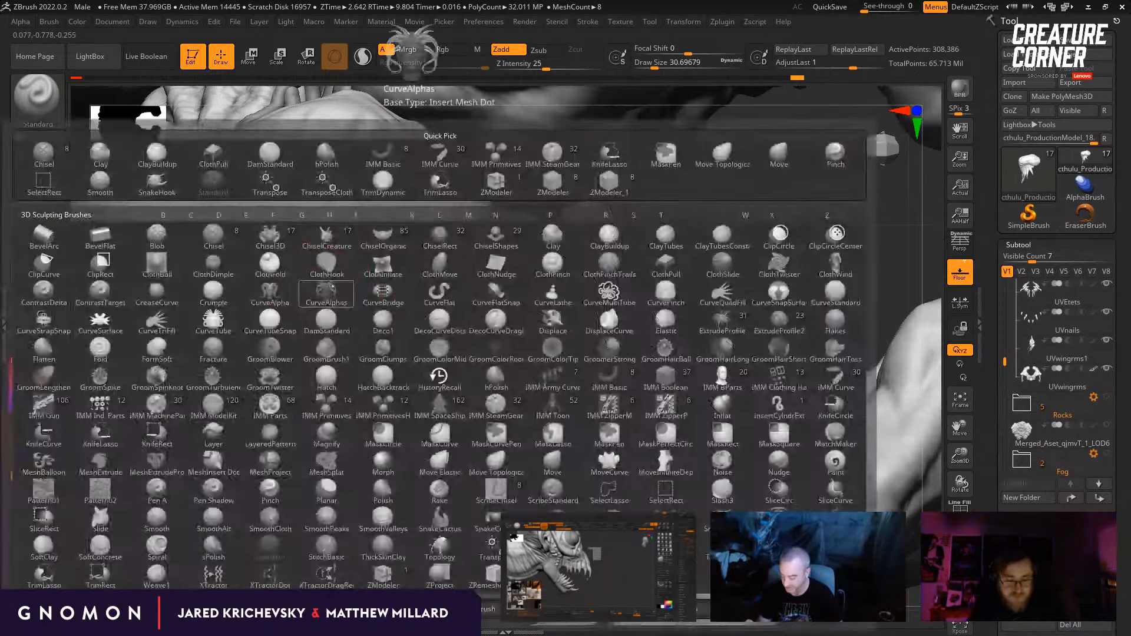
key(m)
key(v)
right_drag(350, 354, 366, 290)
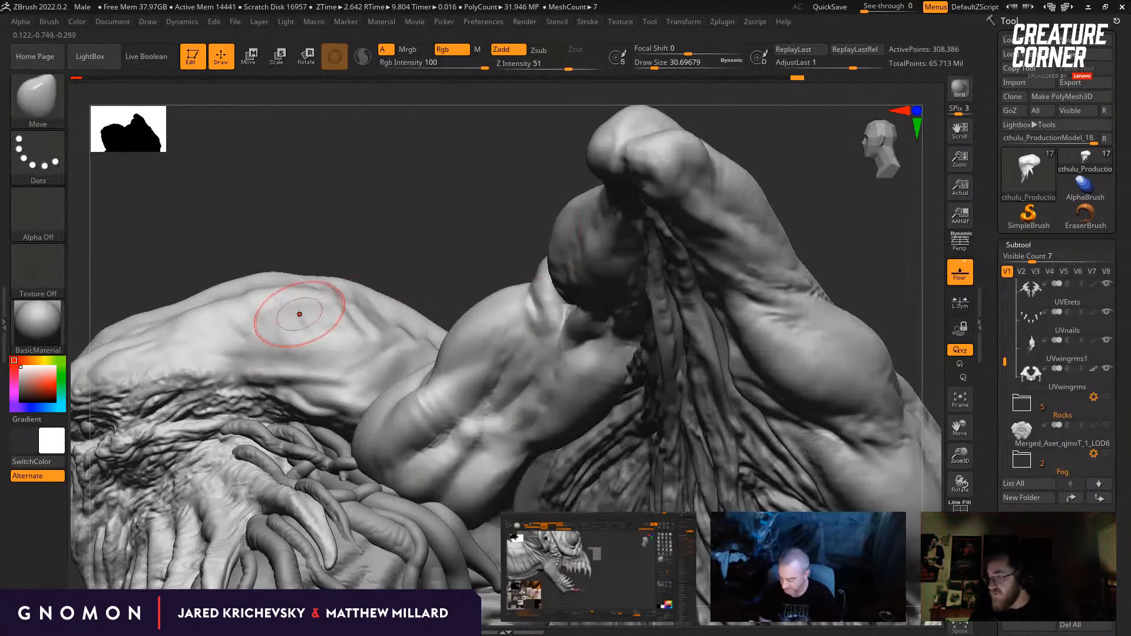
mouse_move(299, 313)
right_down()
mouse_move(315, 285)
mouse_move(304, 314)
right_up()
key(bracketleft)
right_drag(147, 364, 162, 342)
key(bracketleft)
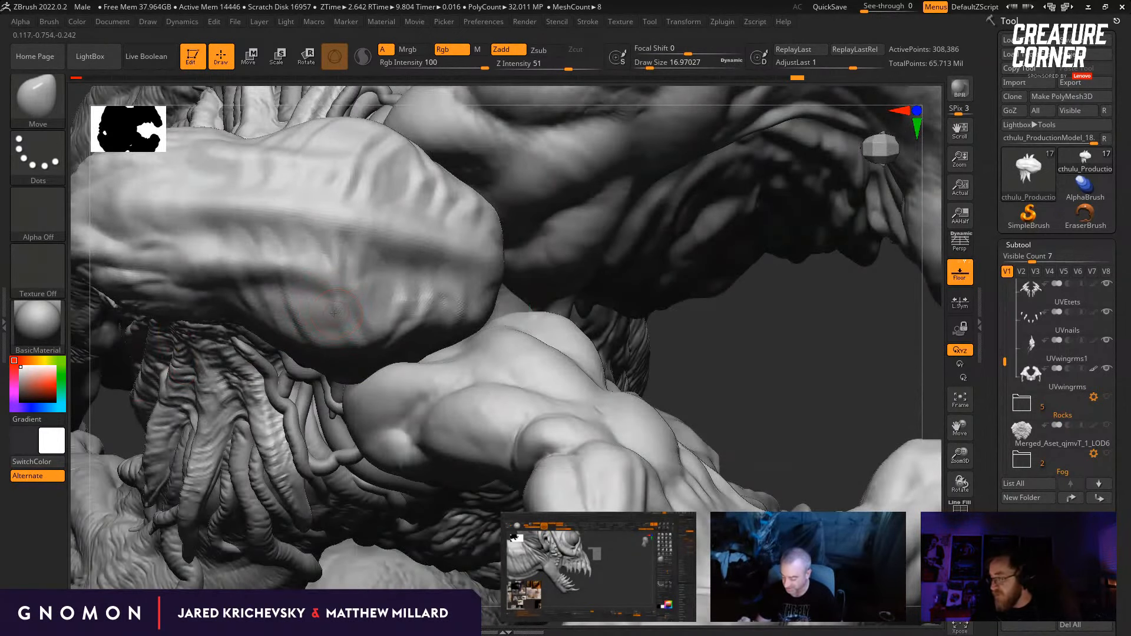
Step: Deepen the skull's grooves one subdivision level lower with DamStandard at a draw size of about 48.6, and return to the higher level
ctrl+right_drag(766, 403, 691, 199)
mouse_move(580, 348)
right_down()
mouse_move(618, 353)
mouse_move(678, 423)
mouse_move(666, 444)
right_up()
key(b)
key(d)
key(s)
mouse_move(242, 444)
ctrl+right_down()
mouse_move(384, 291)
mouse_move(327, 284)
mouse_move(428, 286)
mouse_move(381, 284)
mouse_move(355, 266)
ctrl+right_up()
key(shift+d)
key(bracketleft)
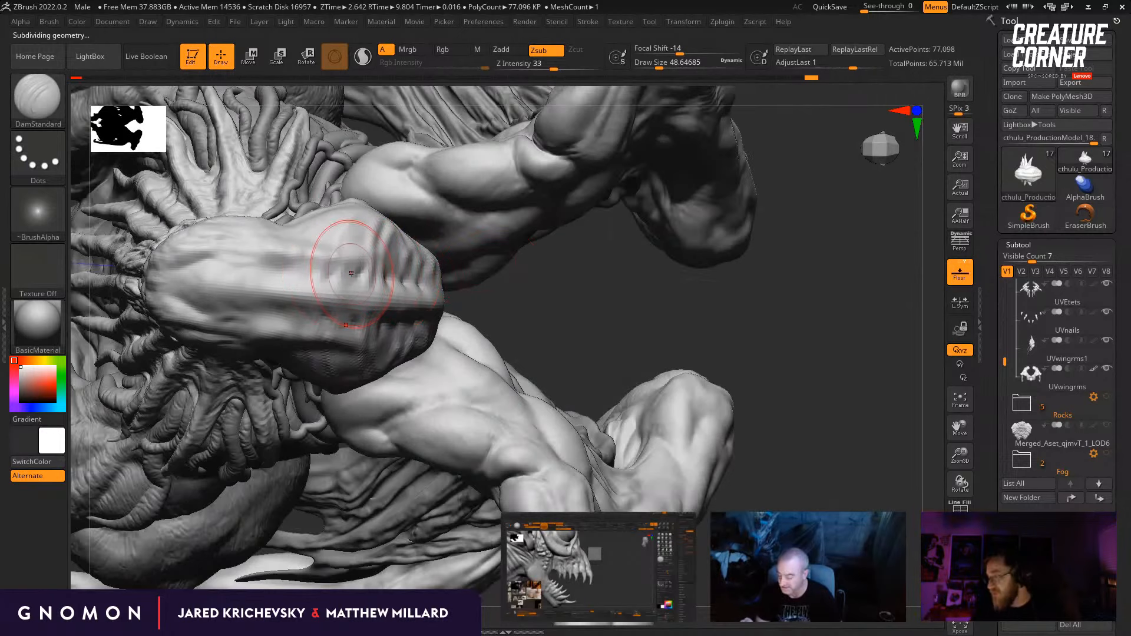
key(d)
mouse_move(586, 328)
right_down()
mouse_move(584, 312)
mouse_move(588, 321)
right_up()
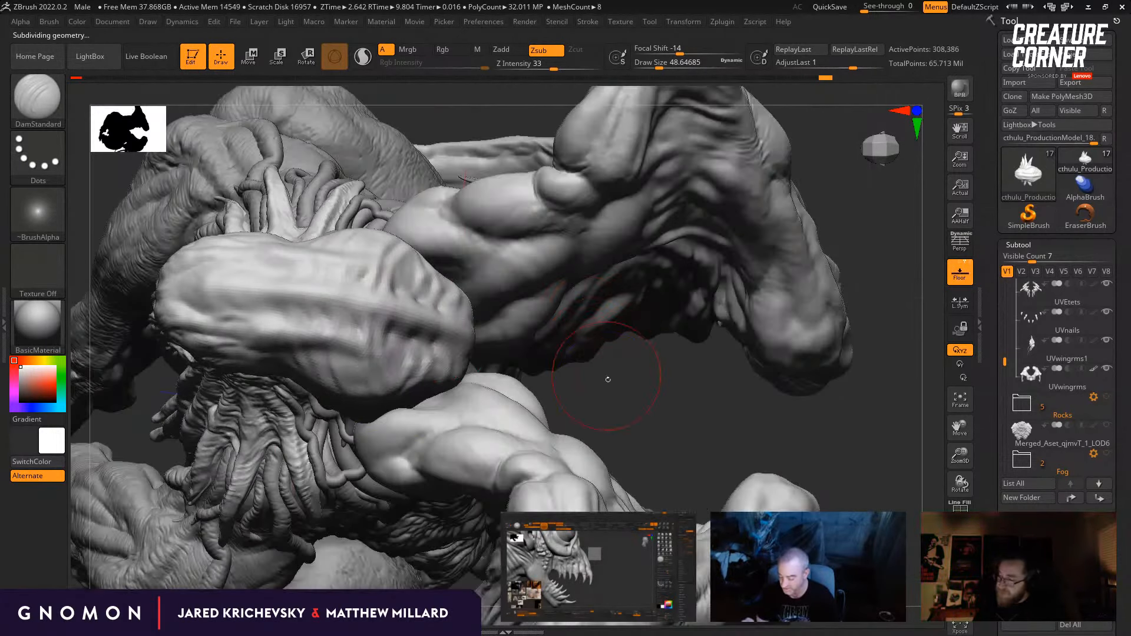
Step: Raise the folds on the back and side of the skull with the Standard brush at draw sizes of about 23.3 and 26.9
right_drag(608, 380, 425, 186)
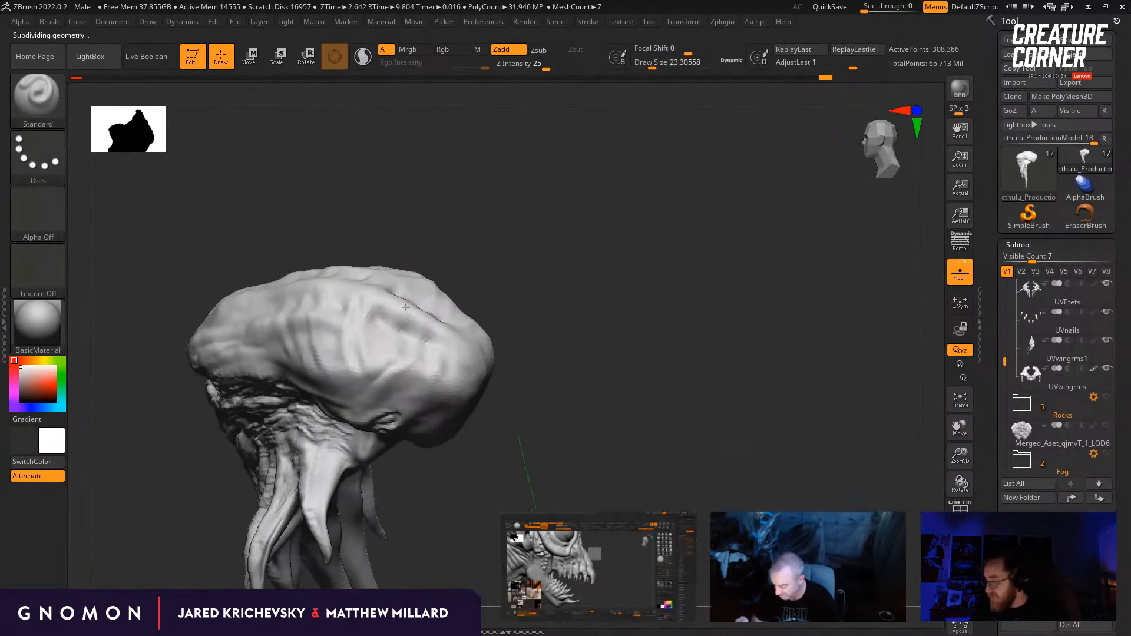
right_drag(406, 308, 404, 310)
key(s)
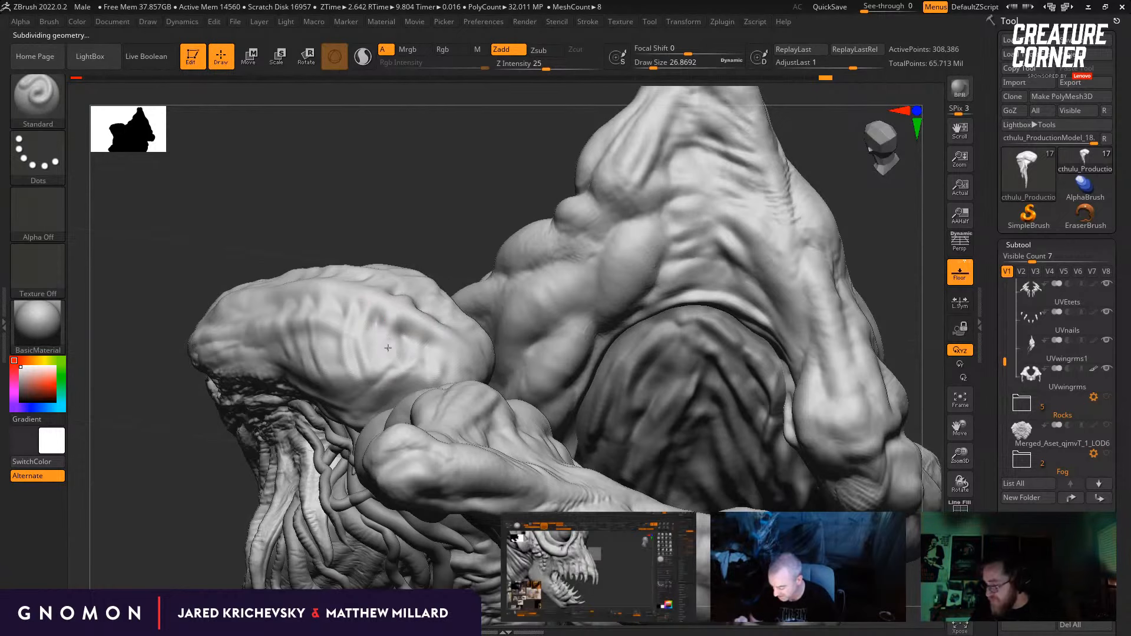
right_drag(389, 349, 415, 334)
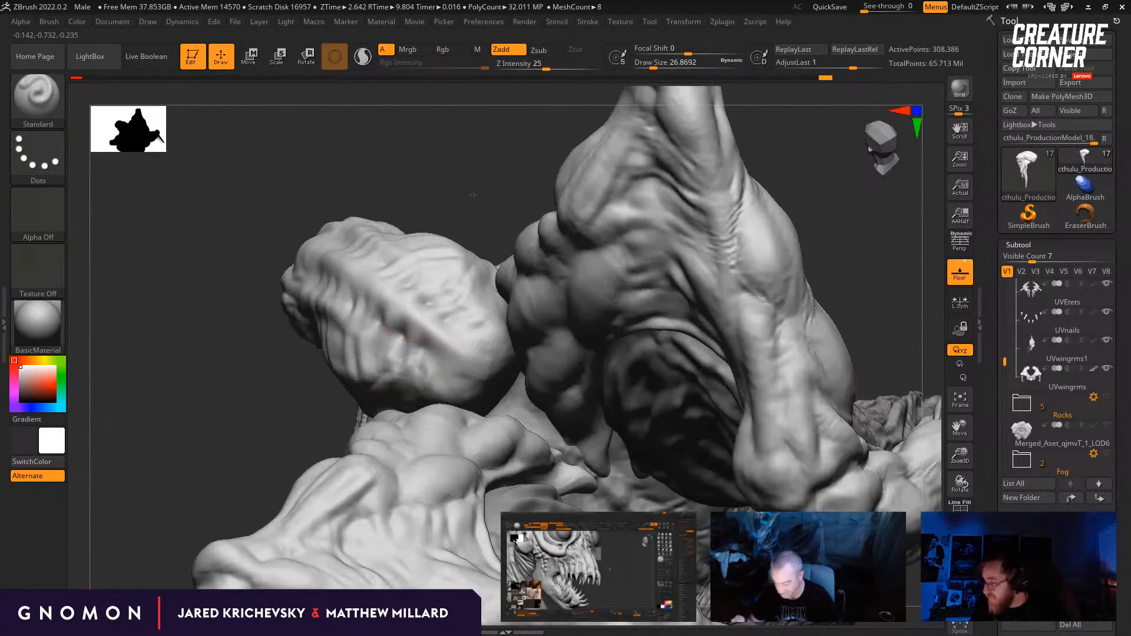
Step: Cut broader grooves beside the skull's central ridge with the DamStandard brush at a draw size of about 56.5
mouse_move(473, 194)
right_down()
mouse_move(379, 308)
mouse_move(413, 308)
mouse_move(458, 254)
right_up()
key(b)
key(d)
key(s)
right_drag(691, 272, 731, 262)
key(s)
drag(286, 325, 327, 321)
Step: Build up ridges on the front and side of the skull with the Standard brush, reducing the draw size from 28.75 to about 15.6
key(b)
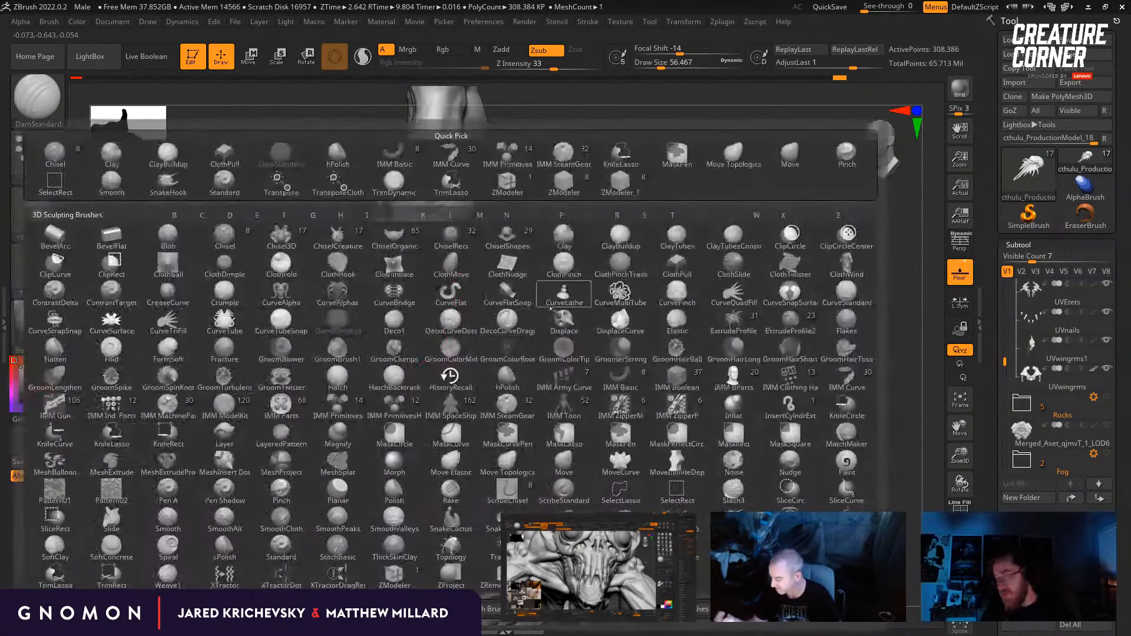
key(s)
key(t)
right_drag(601, 270, 557, 276)
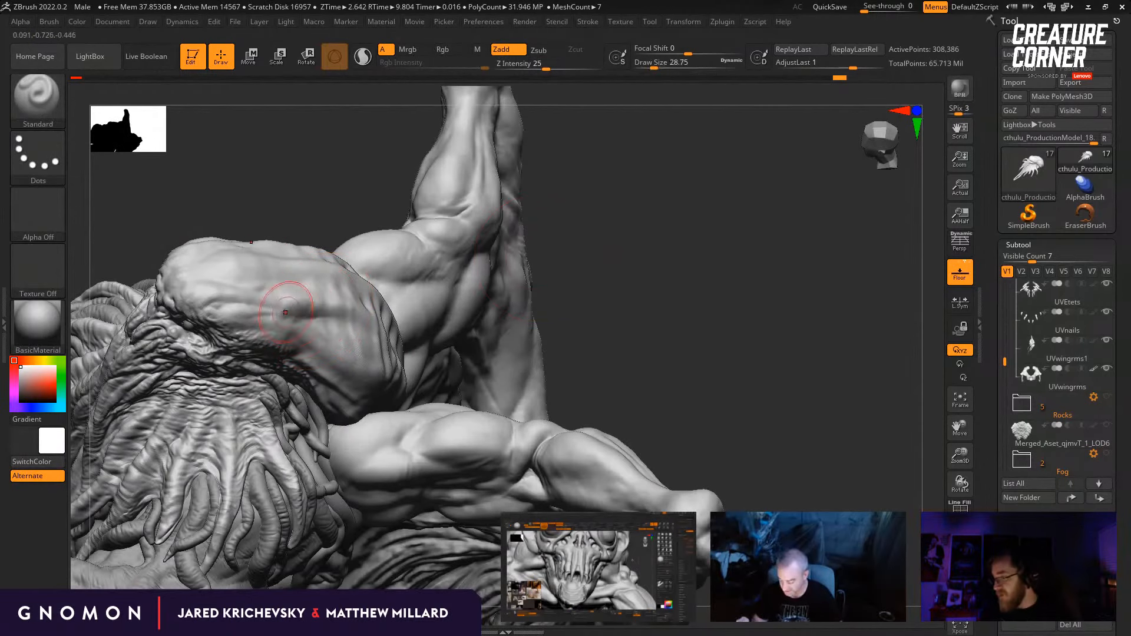
mouse_move(446, 310)
right_down()
mouse_move(411, 328)
mouse_move(298, 277)
right_up()
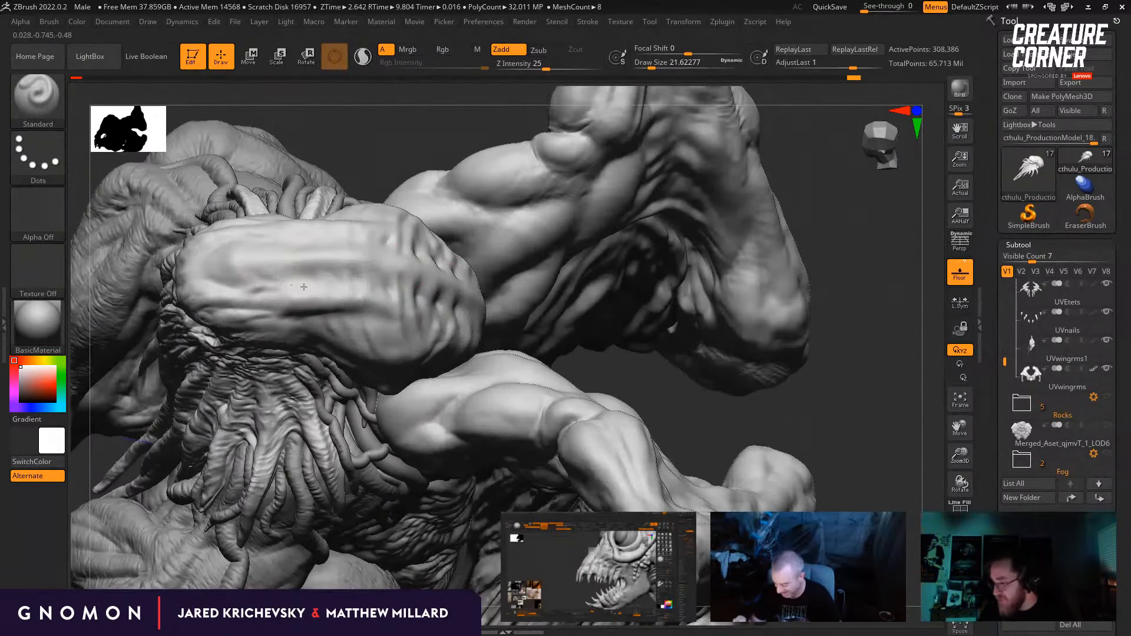
right_drag(416, 124, 264, 257)
key(bracketleft)
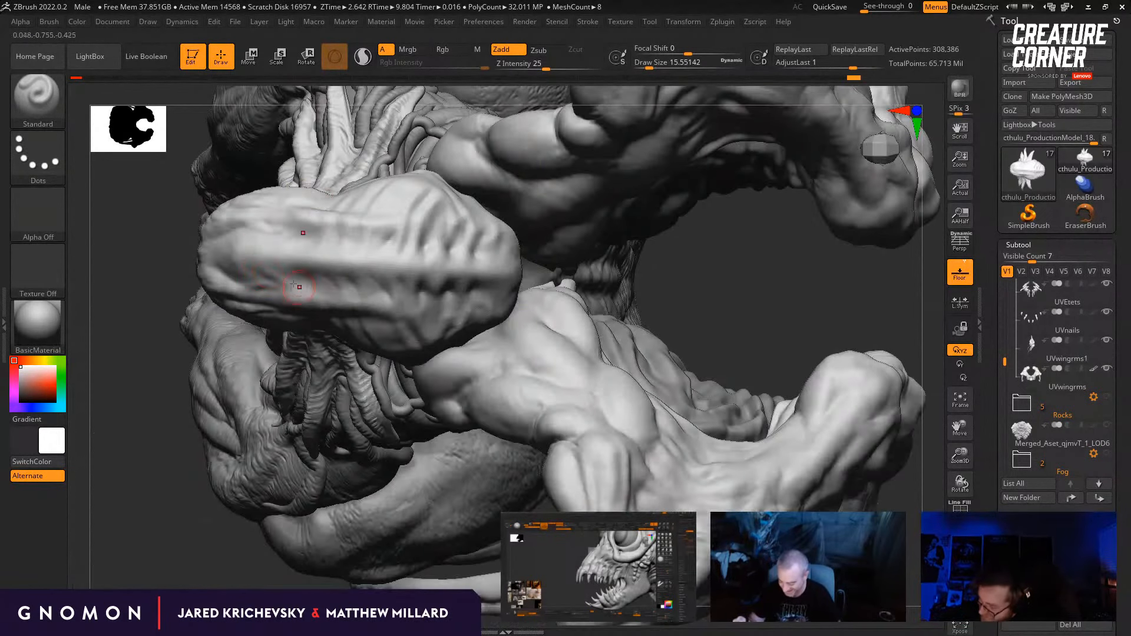
drag(301, 282, 268, 254)
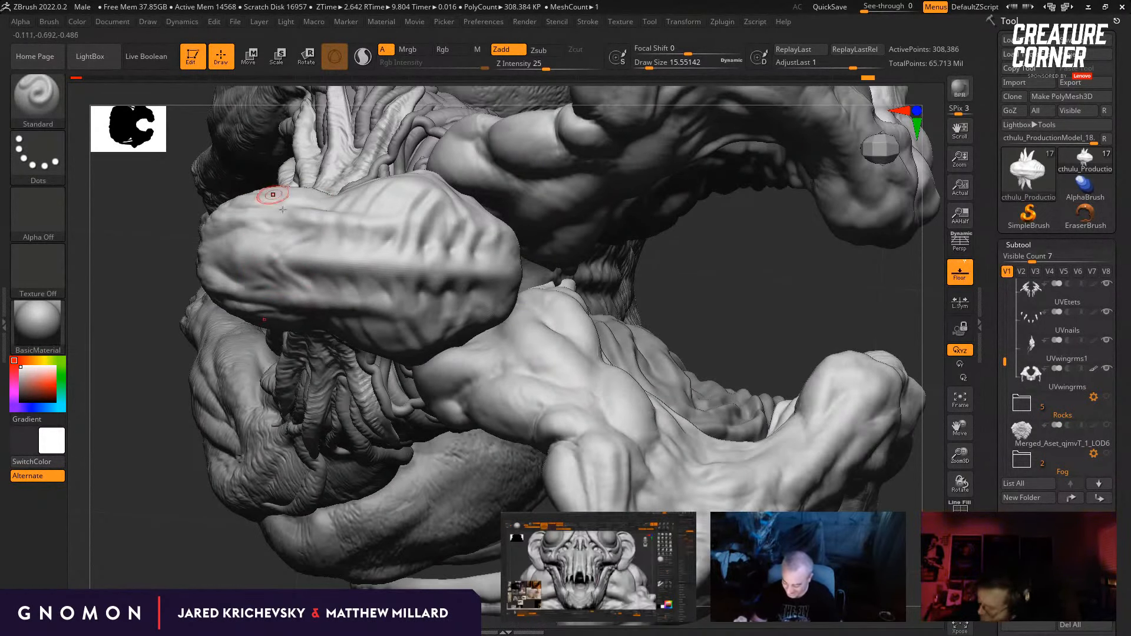
Step: Smooth the skull's front ridges at lower subdivision levels, and return to the highest level
drag(184, 546, 247, 543)
key(shift+d)
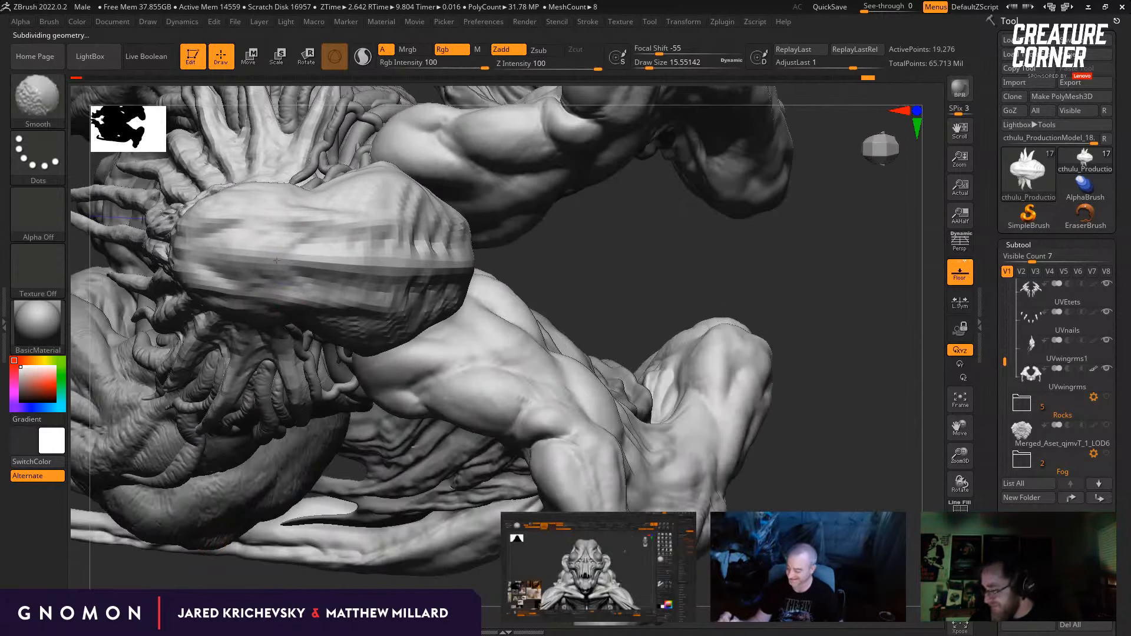
shift+drag(322, 258, 279, 253)
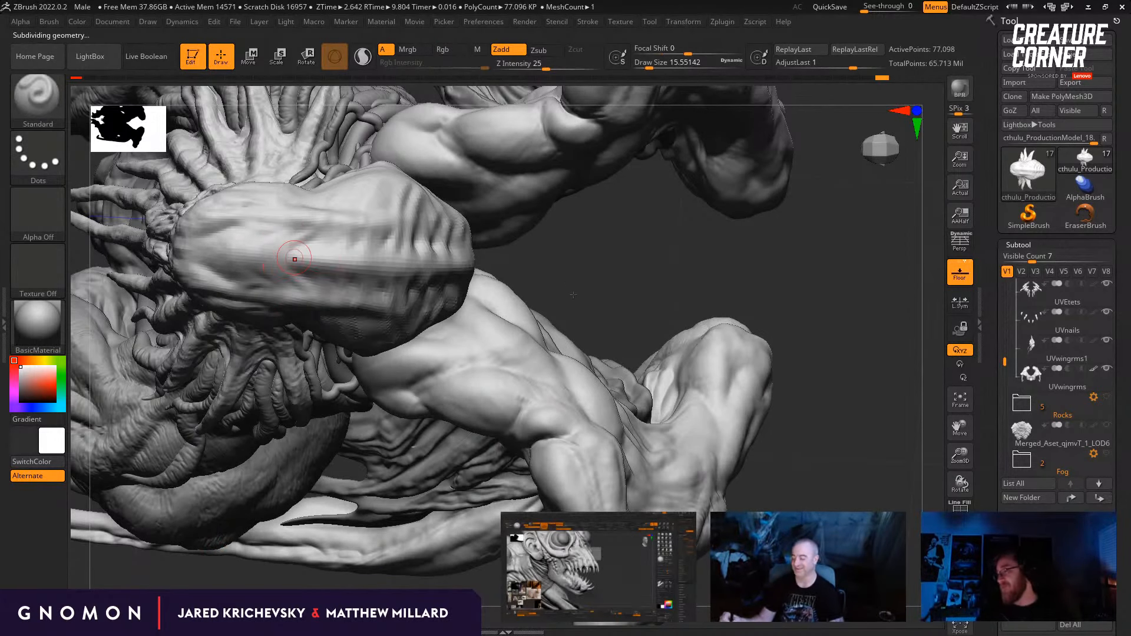
key(d)
Step: Examine the reworked skull against the whole creature from several angles and distances
drag(576, 288, 630, 415)
drag(260, 528, 185, 433)
shift+drag(150, 476, 277, 472)
alt+drag(655, 403, 721, 368)
drag(722, 368, 694, 354)
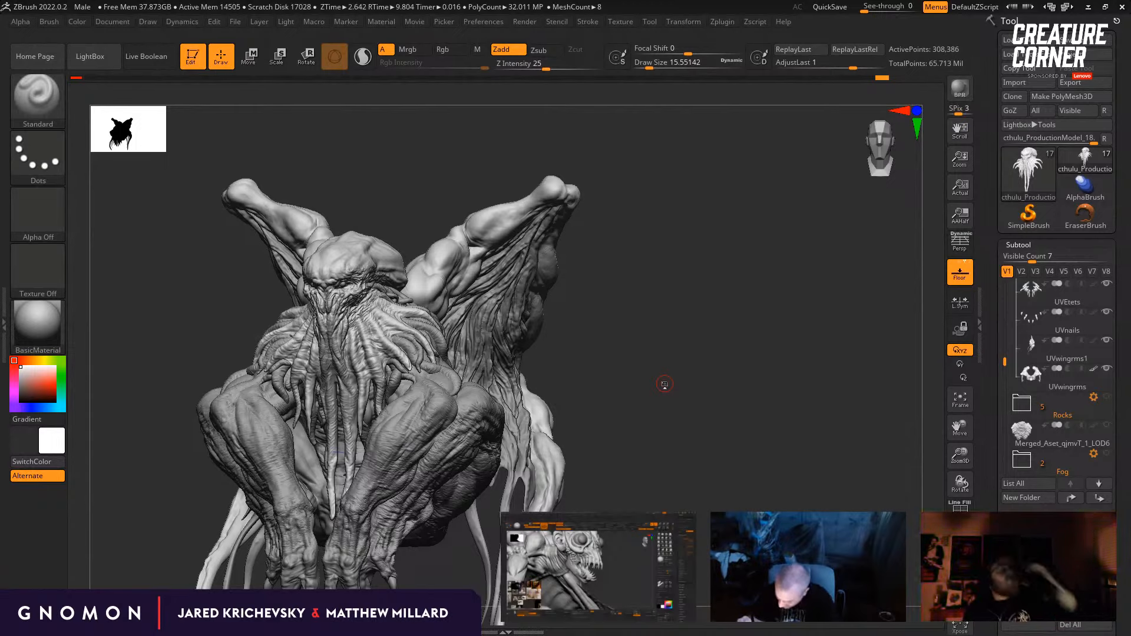
drag(665, 384, 598, 353)
alt+drag(439, 190, 475, 272)
alt+drag(515, 204, 457, 322)
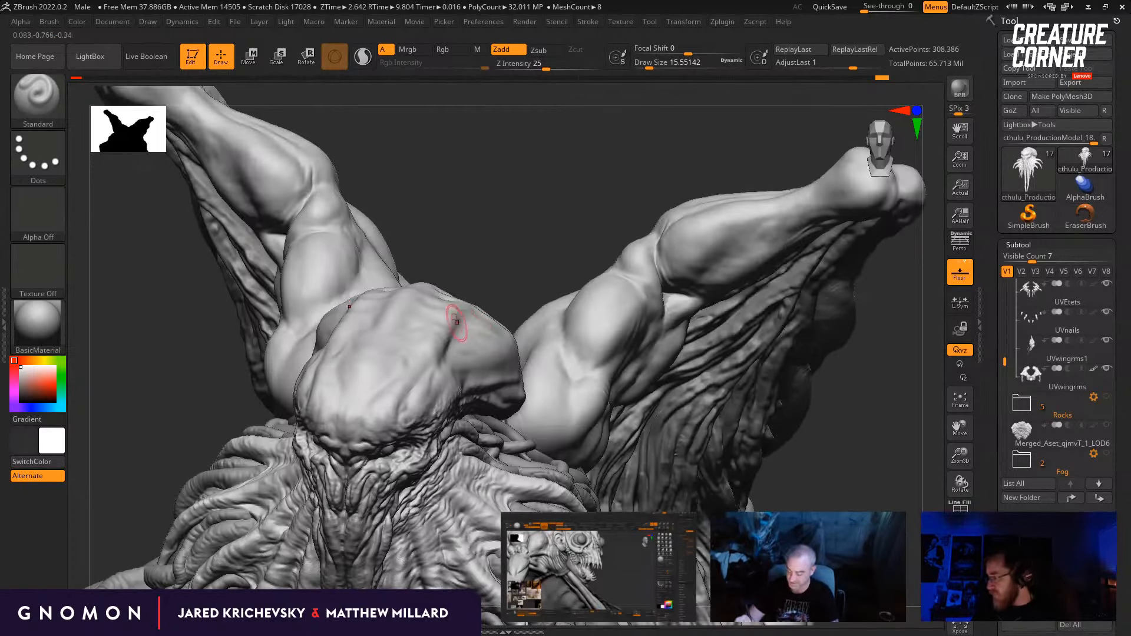
Step: Adjust the skull's crown and central ridge silhouette with the Move brush at draw sizes between about 14.2 and 28.75
drag(495, 250, 506, 274)
key(b)
key(m)
key(v)
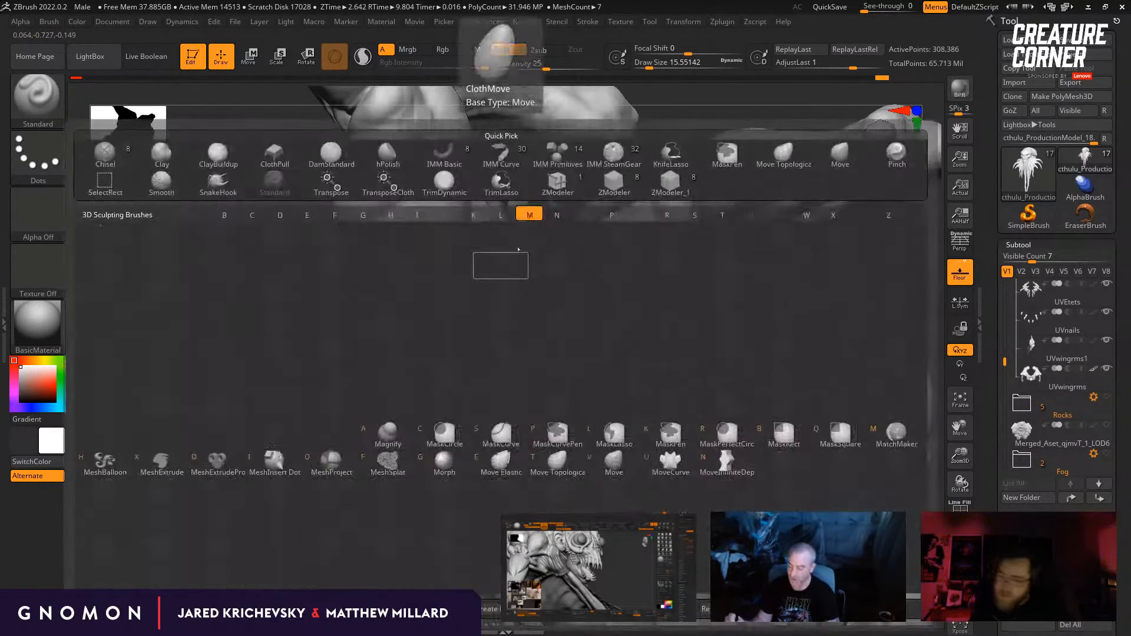
drag(236, 266, 187, 310)
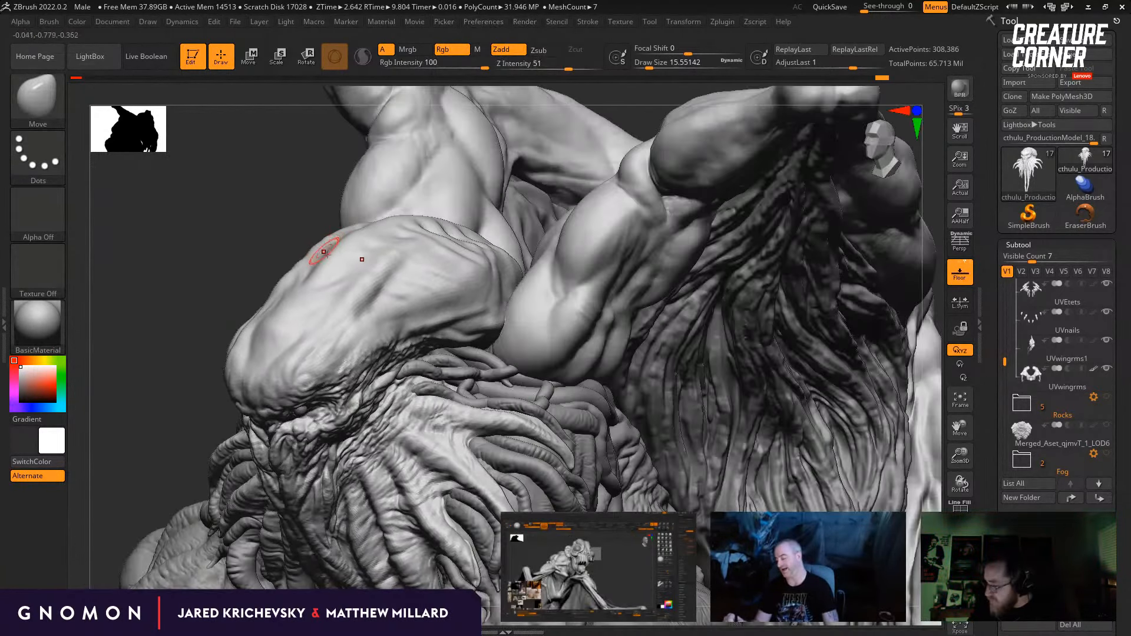
mouse_move(324, 248)
mouse_down()
mouse_move(310, 252)
mouse_move(303, 190)
mouse_move(324, 251)
mouse_move(299, 270)
mouse_up()
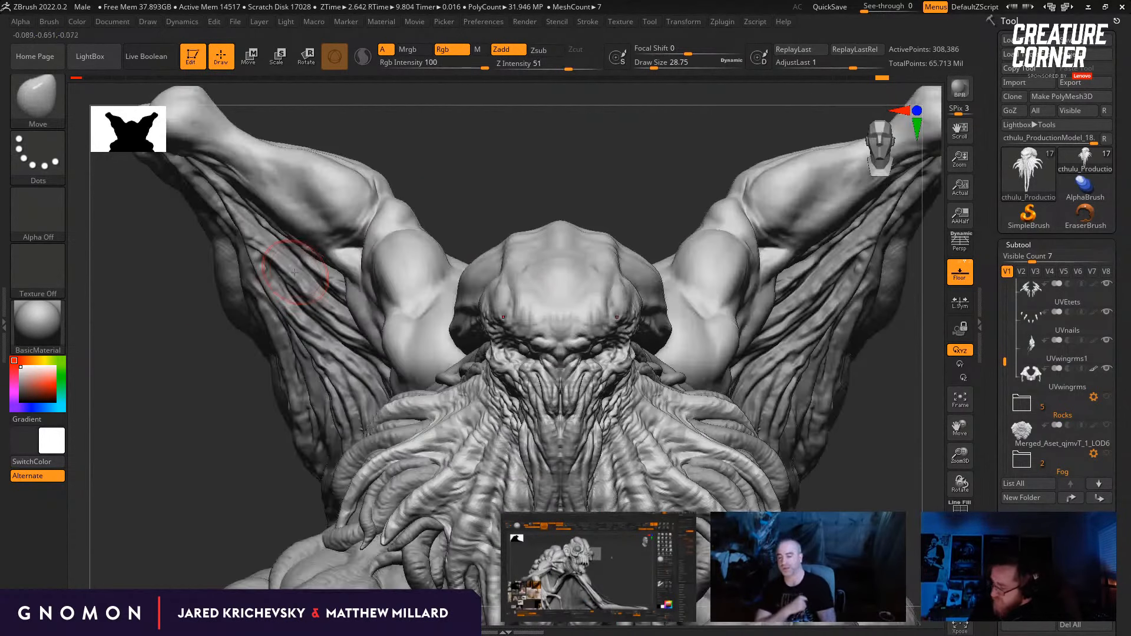
mouse_move(571, 226)
mouse_down()
mouse_move(573, 208)
mouse_move(604, 200)
mouse_move(691, 251)
mouse_move(715, 224)
mouse_up()
drag(722, 222, 756, 235)
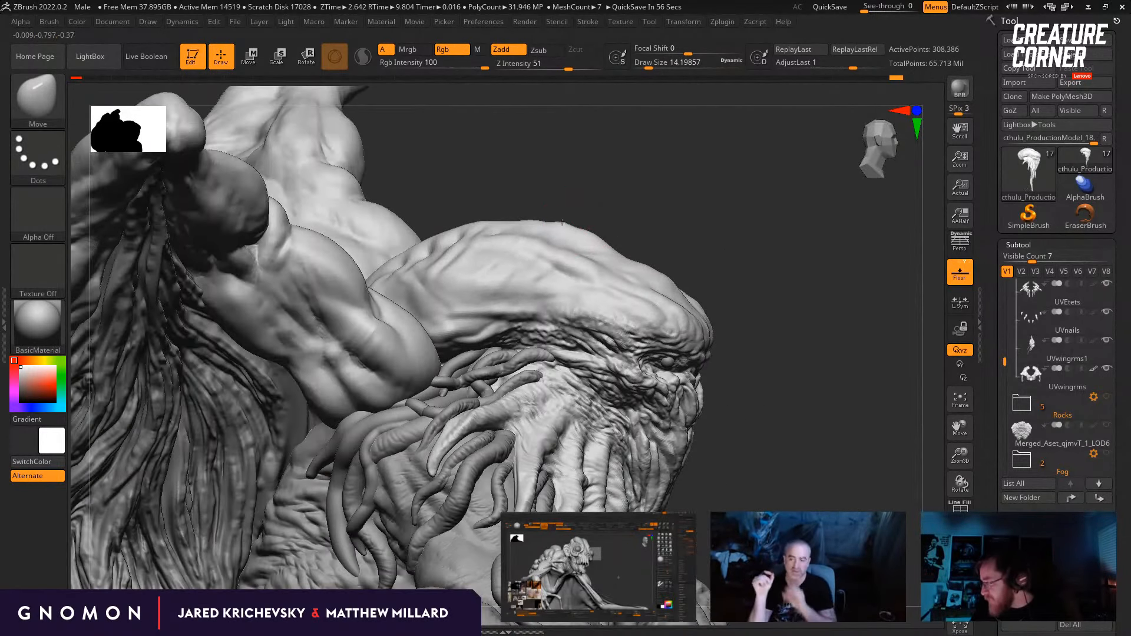
mouse_move(562, 222)
mouse_down()
mouse_move(586, 210)
mouse_move(636, 222)
mouse_move(550, 207)
mouse_up()
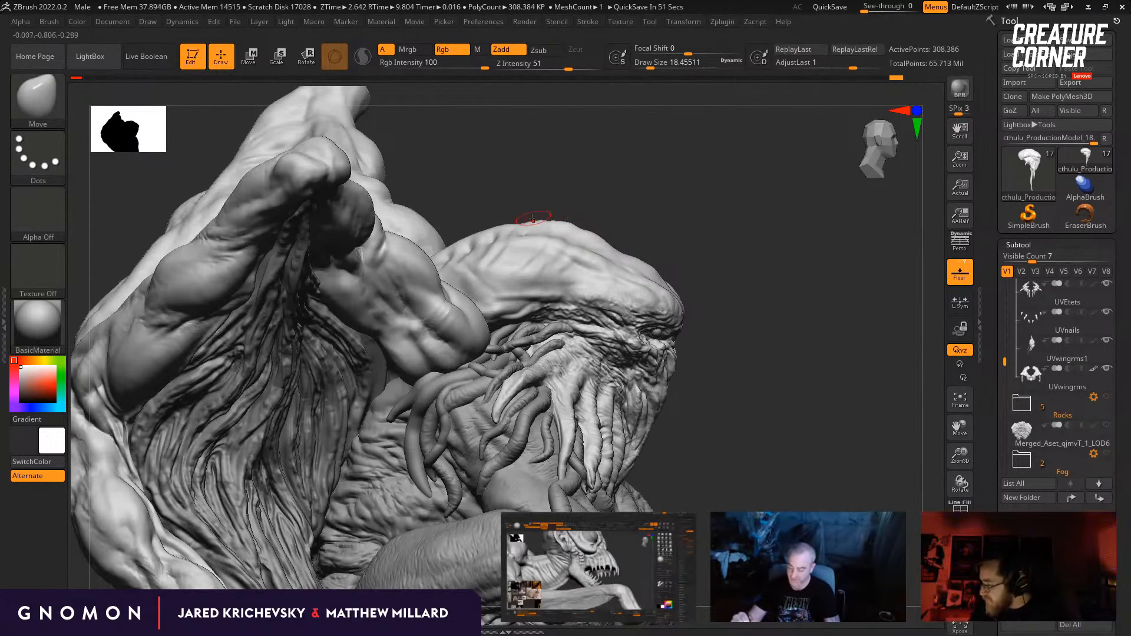
mouse_move(607, 203)
alt+mouse_down()
mouse_move(628, 223)
mouse_move(580, 210)
mouse_move(528, 218)
mouse_move(522, 238)
alt+mouse_up()
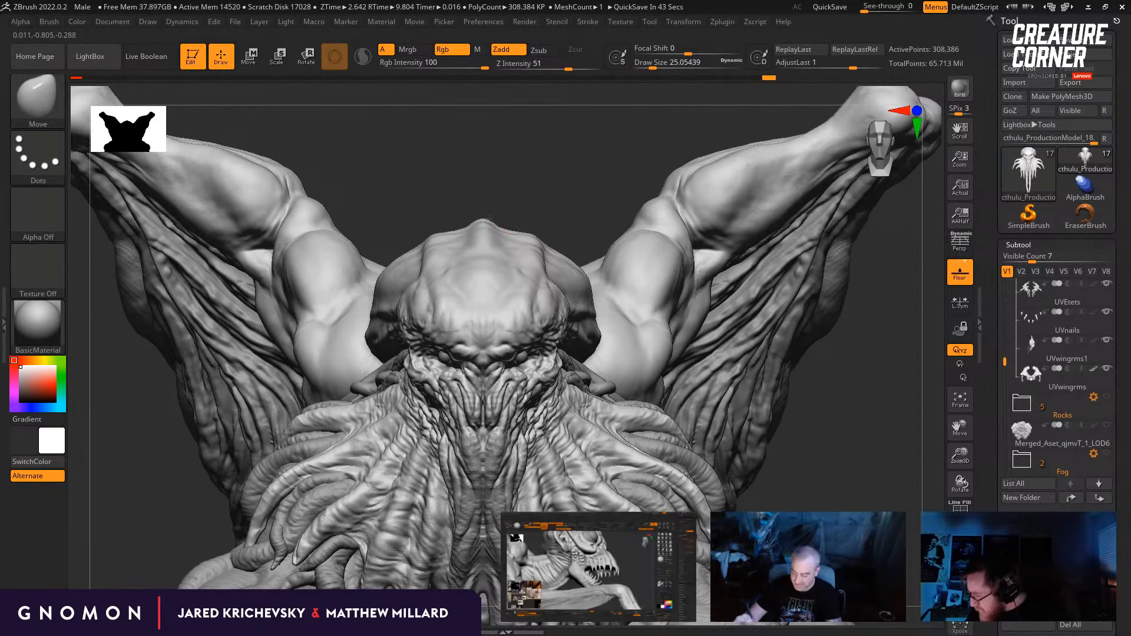
alt+drag(499, 212, 511, 141)
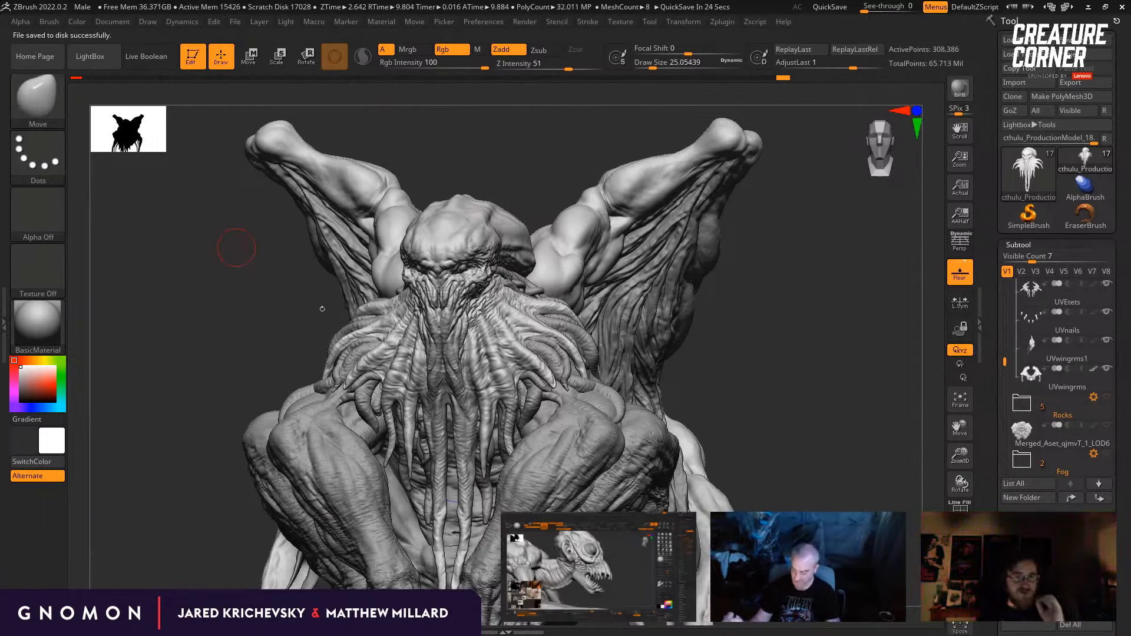
Step: Show the Rocks subtool folder around the creature
drag(814, 332, 898, 348)
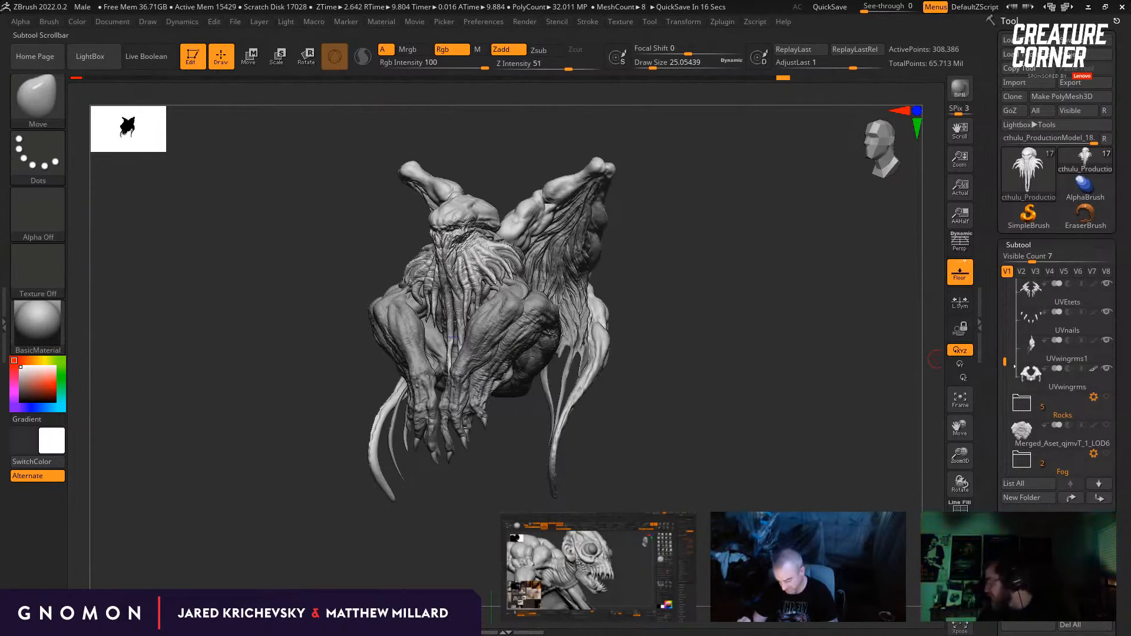
drag(999, 357, 1000, 354)
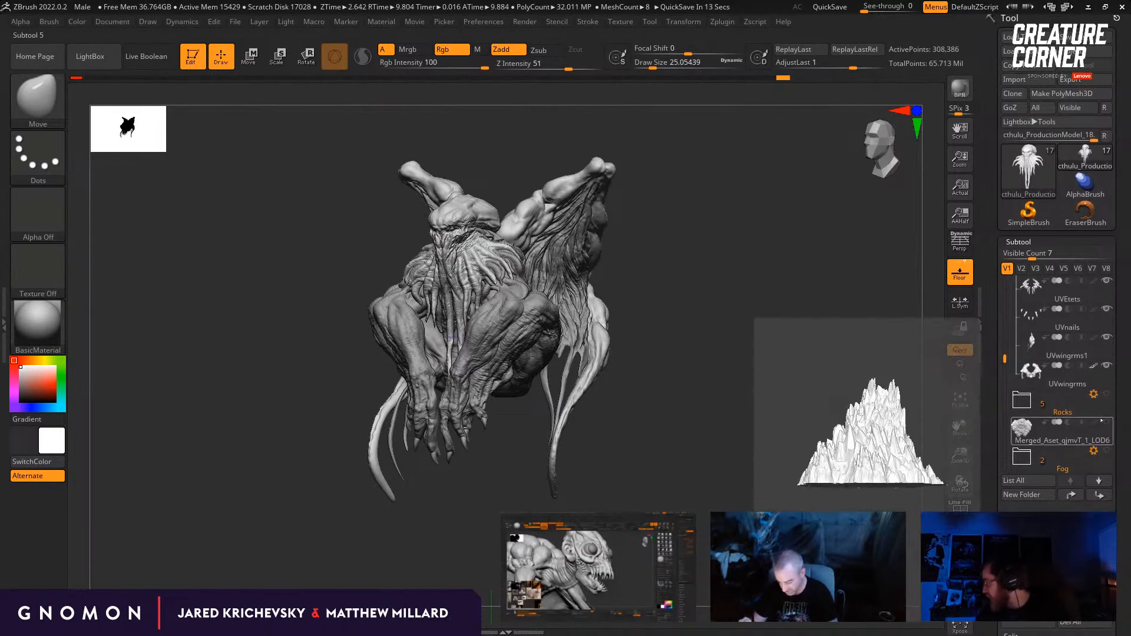
drag(1022, 401, 860, 480)
click(1107, 395)
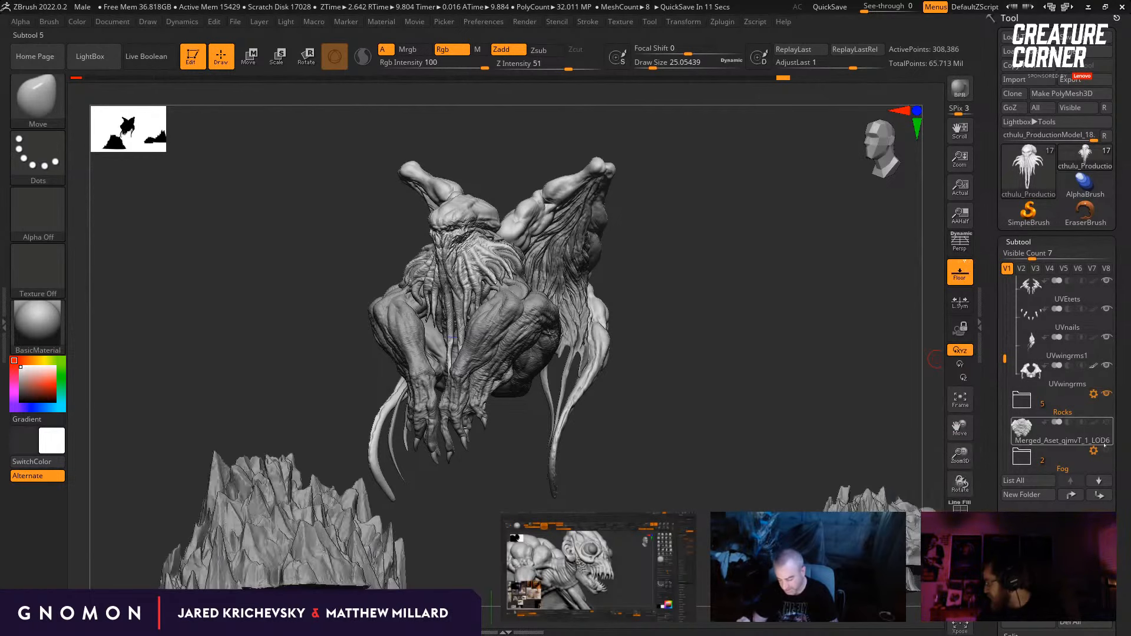
Step: Show the Fog folder briefly, hide it again, and make the Merged_Aset_qjmvT_1_LOD6 rock subtool active
click(1108, 451)
shift+drag(757, 315, 903, 346)
click(1049, 459)
click(1055, 435)
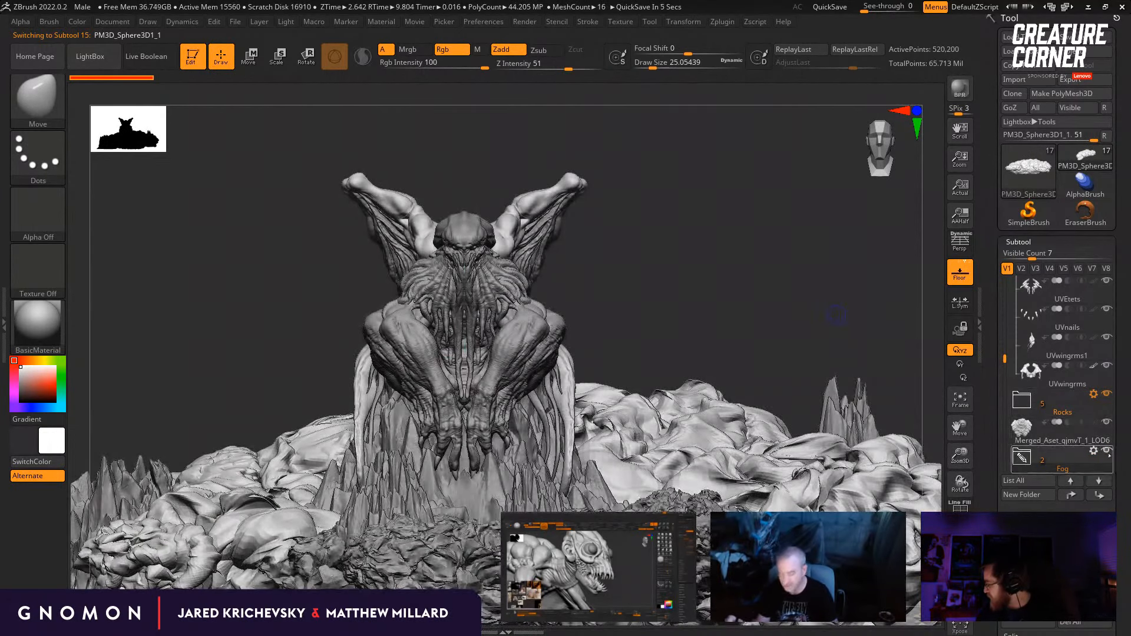
click(1107, 451)
drag(743, 316, 738, 317)
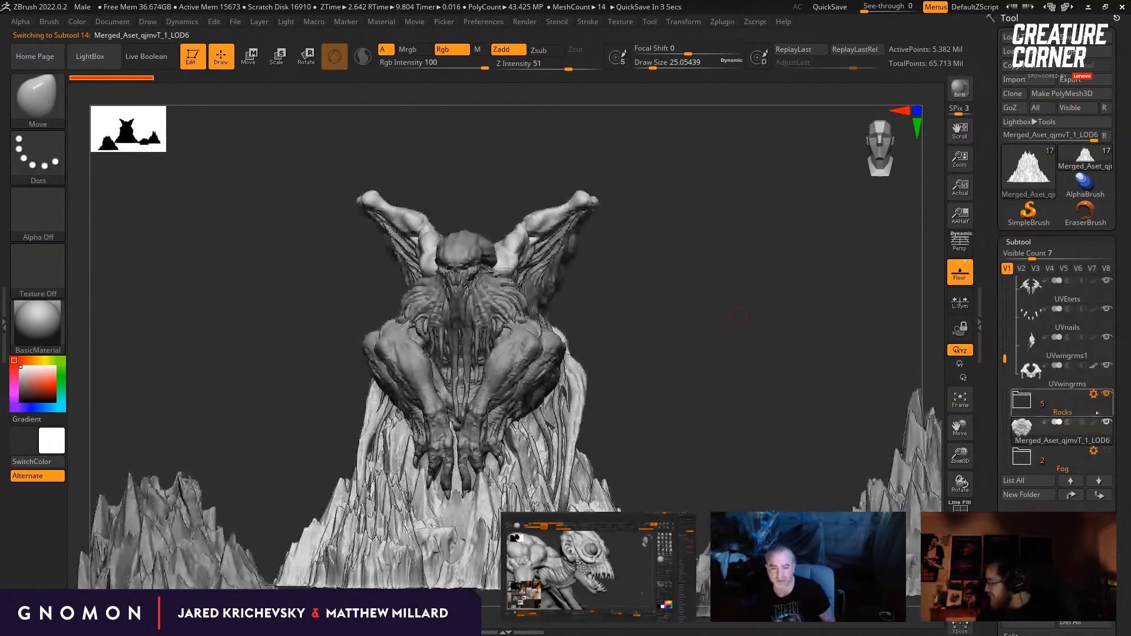
Step: Hide the surrounding Rocks folder and make the creature's head subtool cthulu_ProductionModel_19 active
click(1106, 395)
shift+drag(804, 354, 731, 333)
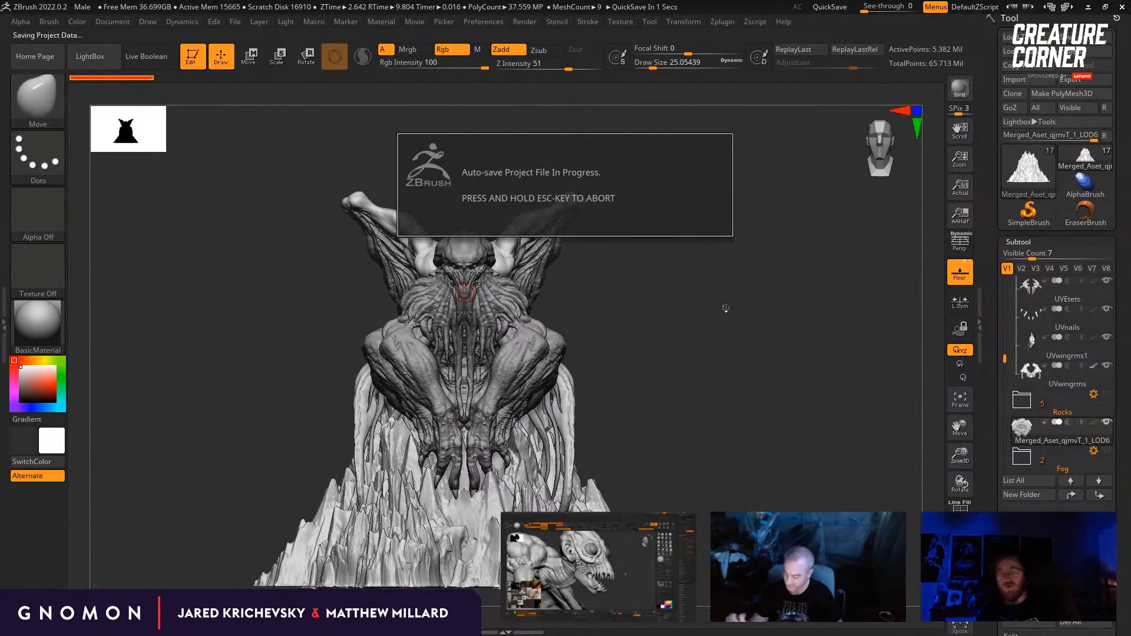
key(Escape)
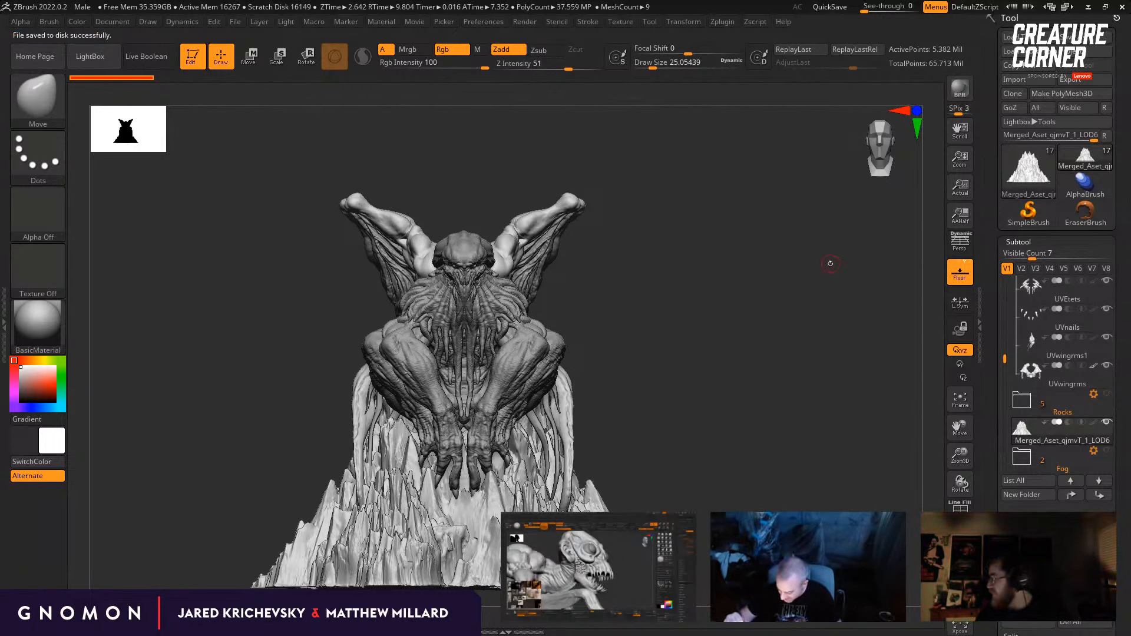
drag(831, 264, 693, 378)
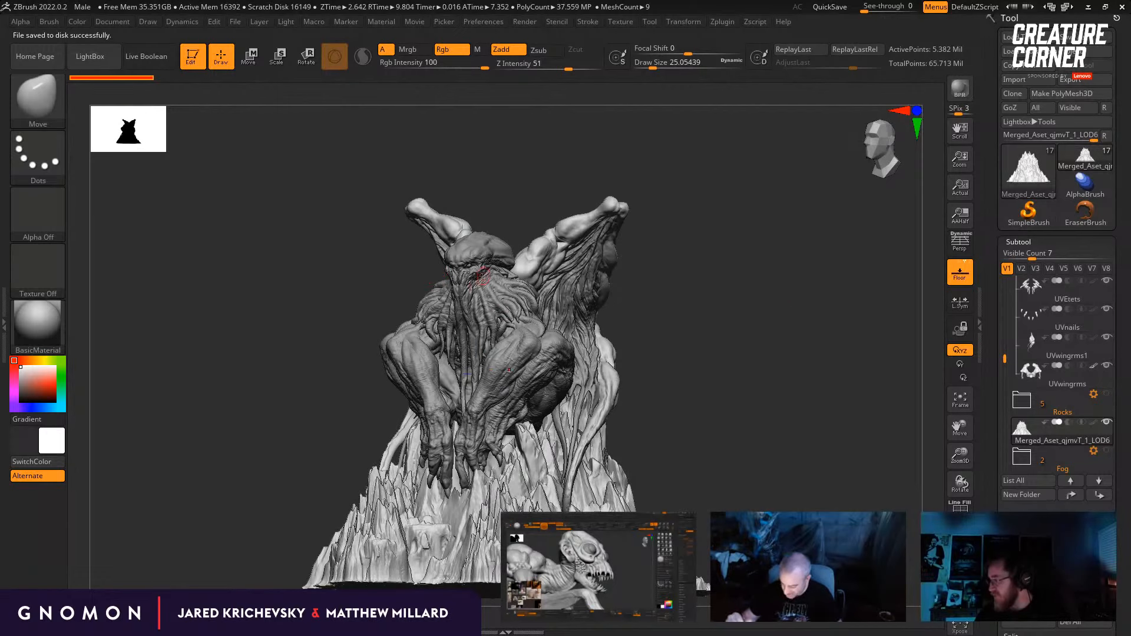
alt+click(483, 277)
drag(701, 321, 813, 297)
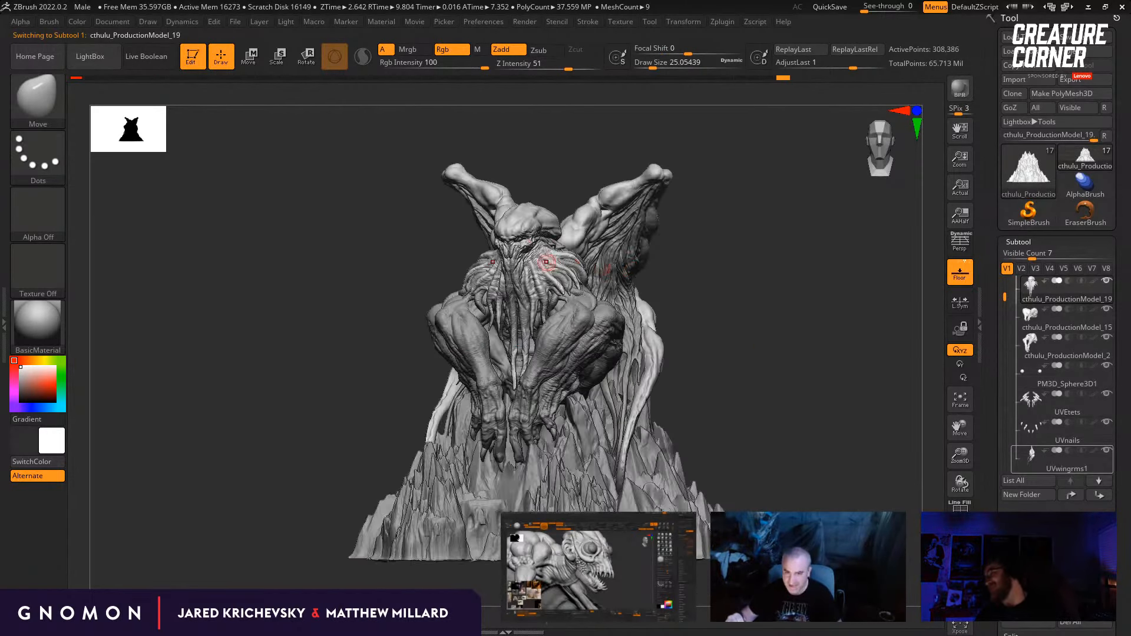
alt+drag(798, 242, 848, 270)
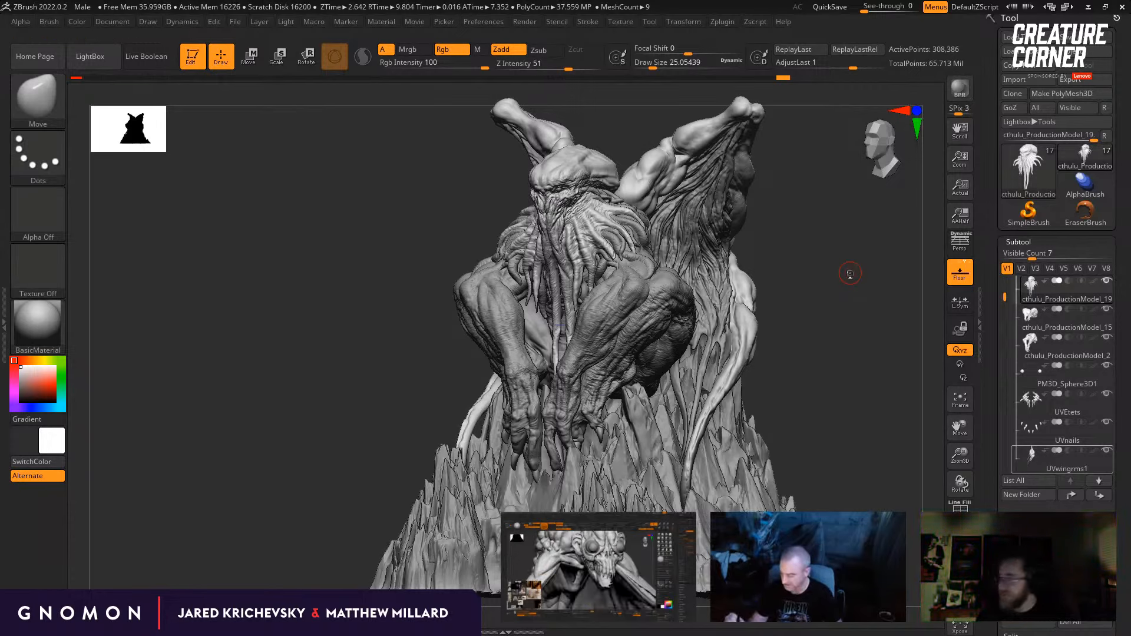
Step: Show the Male_Skull skeleton tool briefly and return to the cthulu_ProductionModel_19 tool
click(1028, 169)
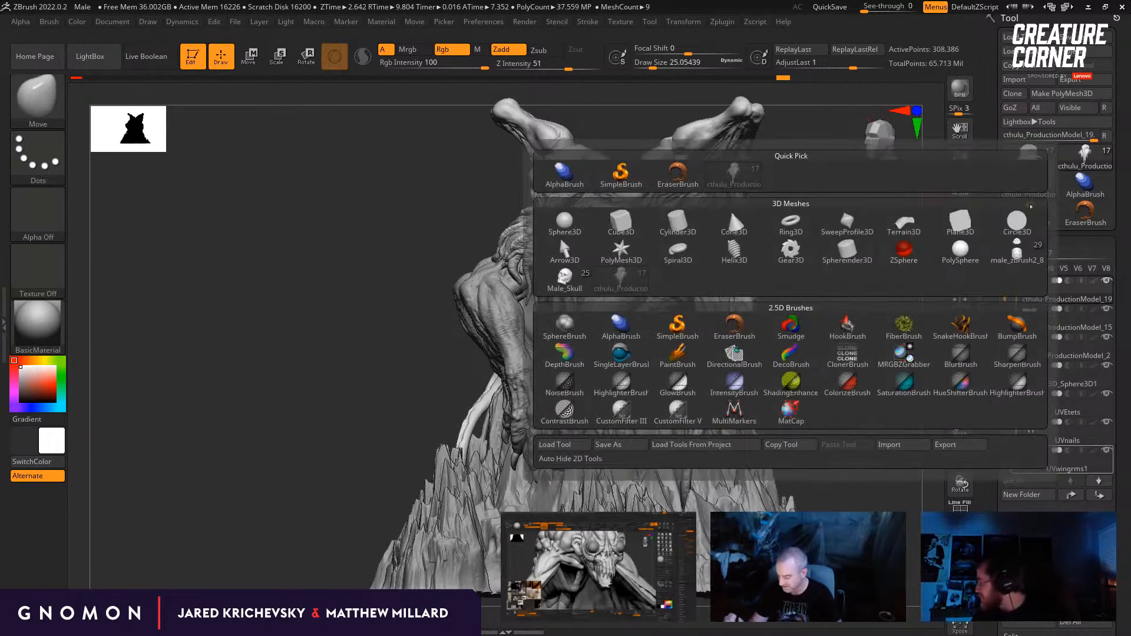
click(1085, 158)
click(570, 280)
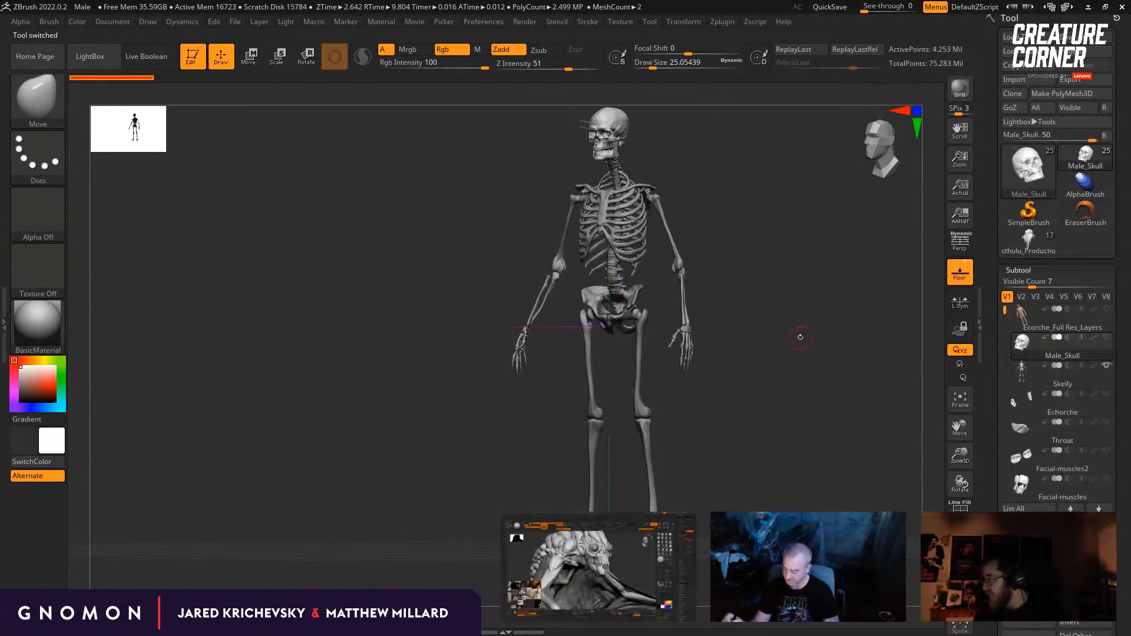
click(1033, 242)
Step: Bring up the male_zbrush2_8 armoured character tool and view it from the front
click(1033, 242)
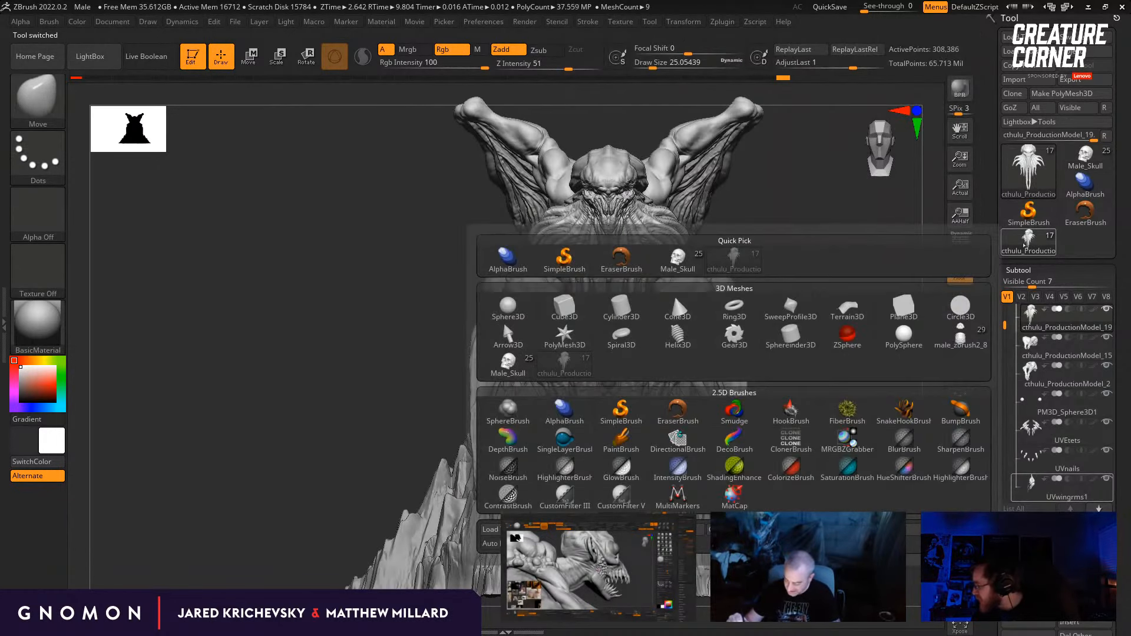
click(972, 334)
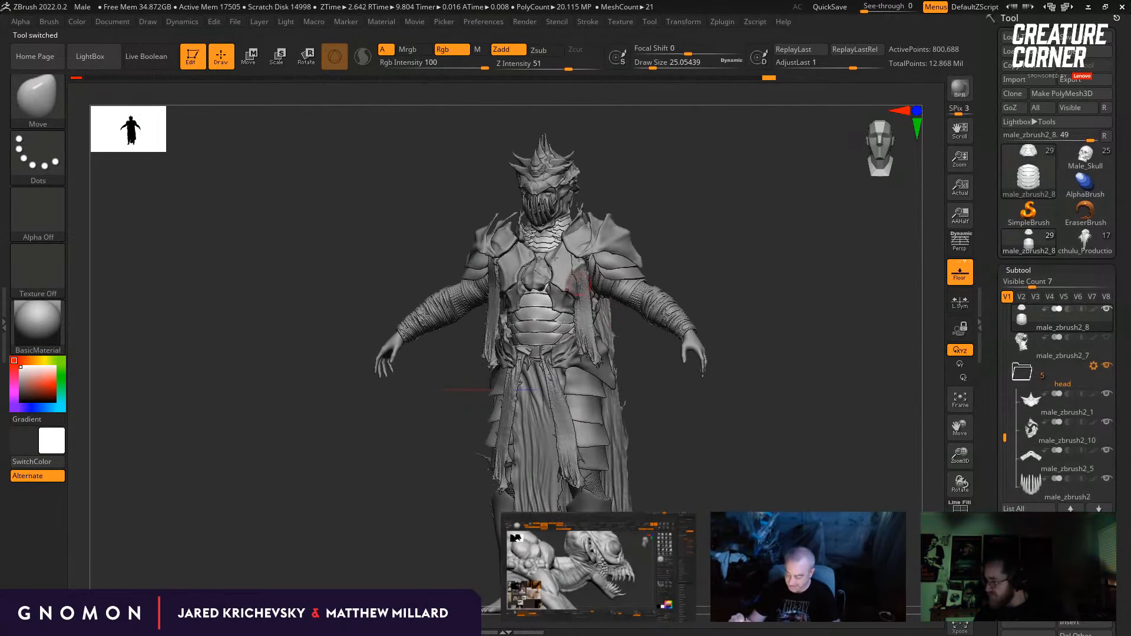
click(283, 23)
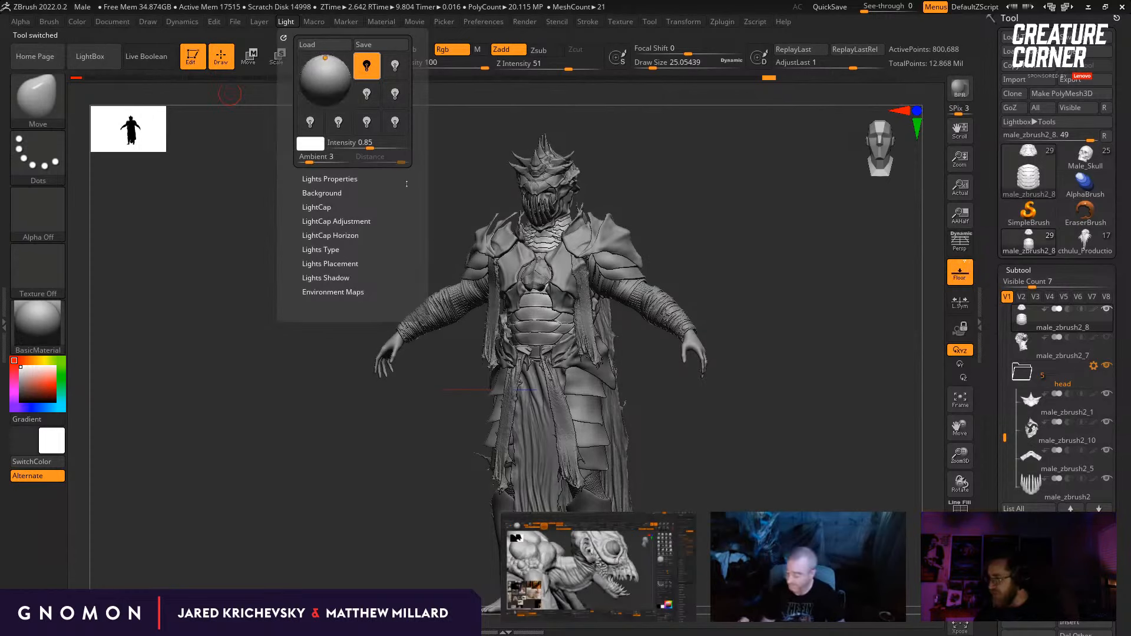
shift+drag(472, 169, 588, 201)
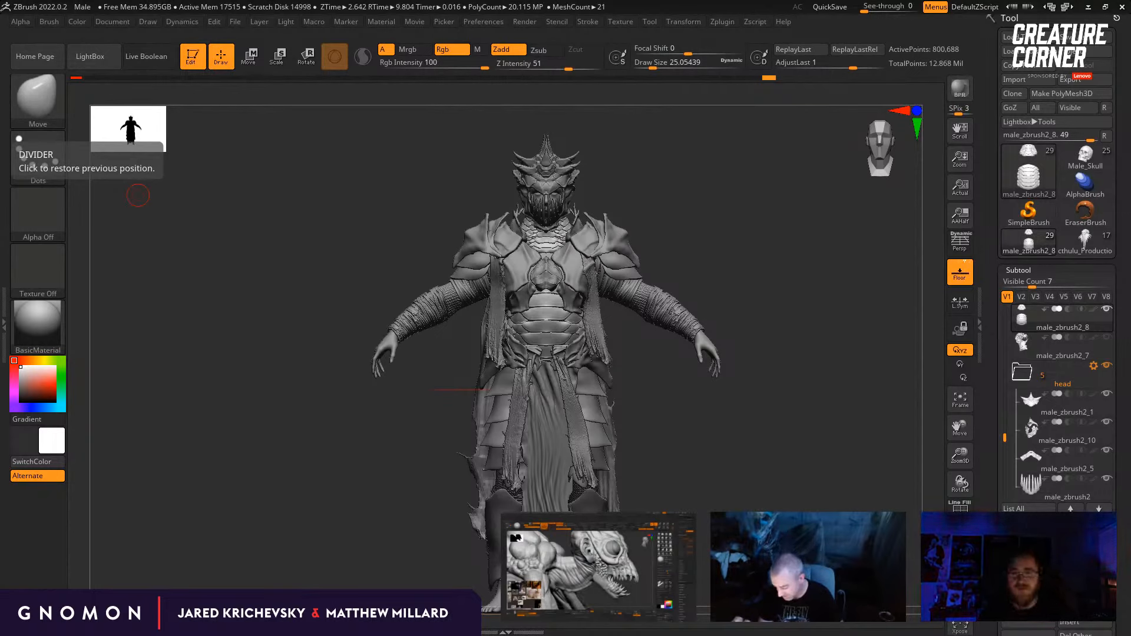
drag(700, 199, 672, 195)
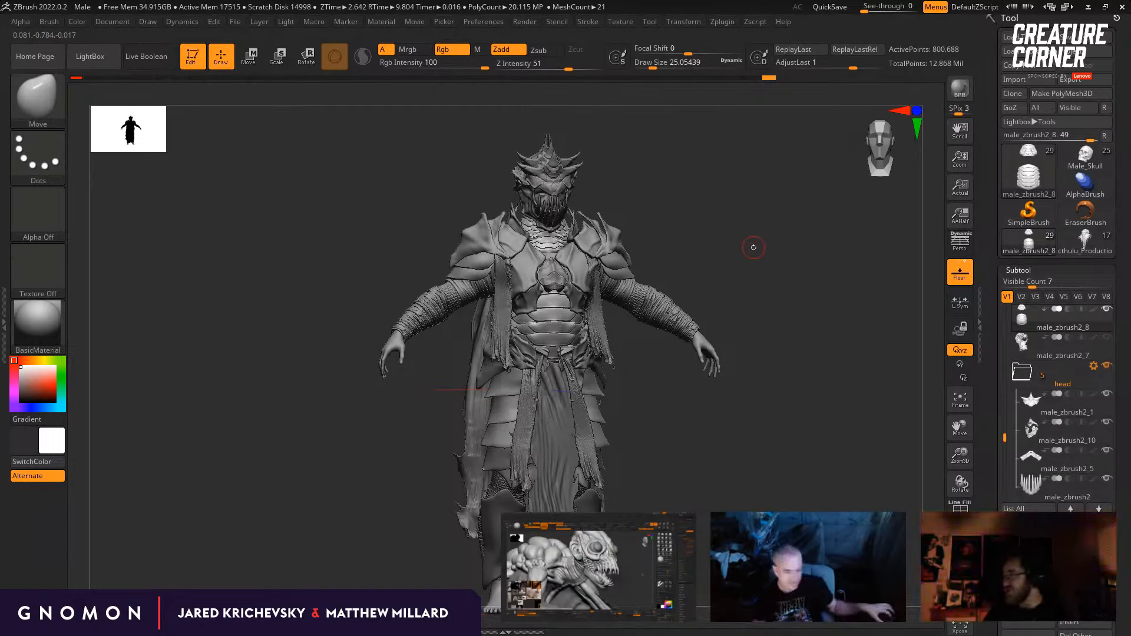
Step: Compare the tentacled creature with the armoured character by alternating the two tools, ending on the tentacled creature
mouse_move(1087, 241)
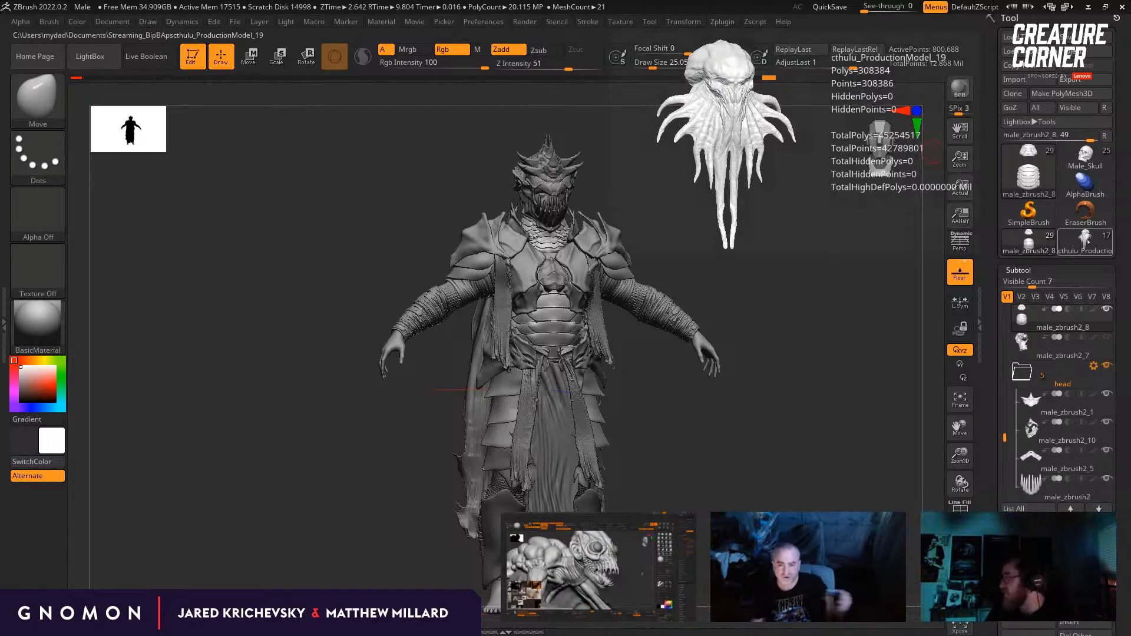
click(1086, 241)
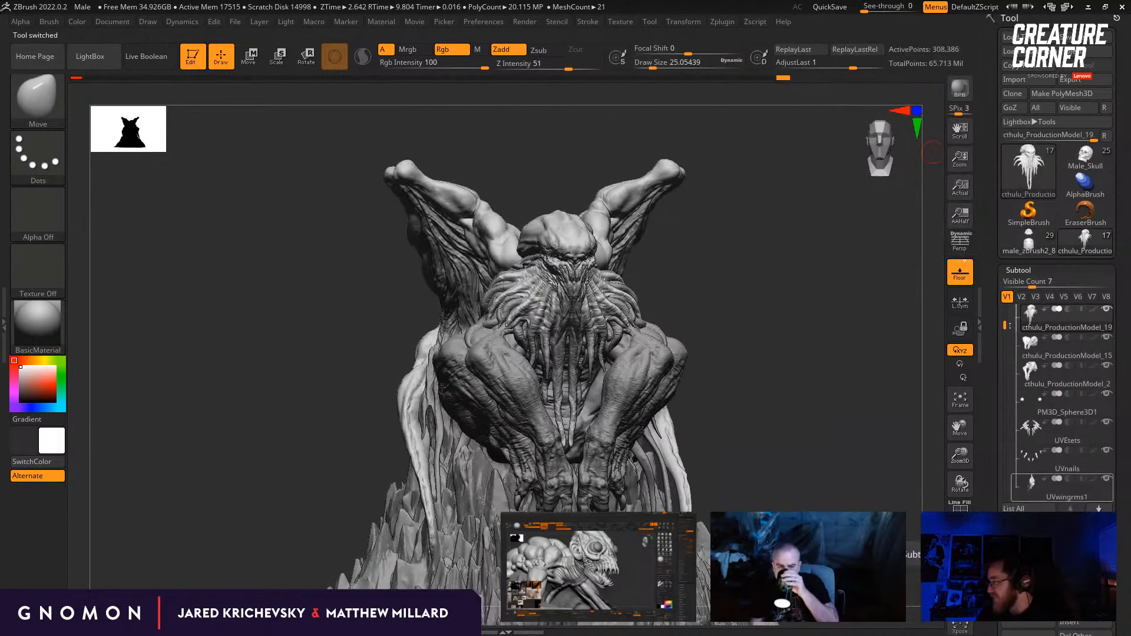
drag(826, 324, 869, 265)
click(1025, 241)
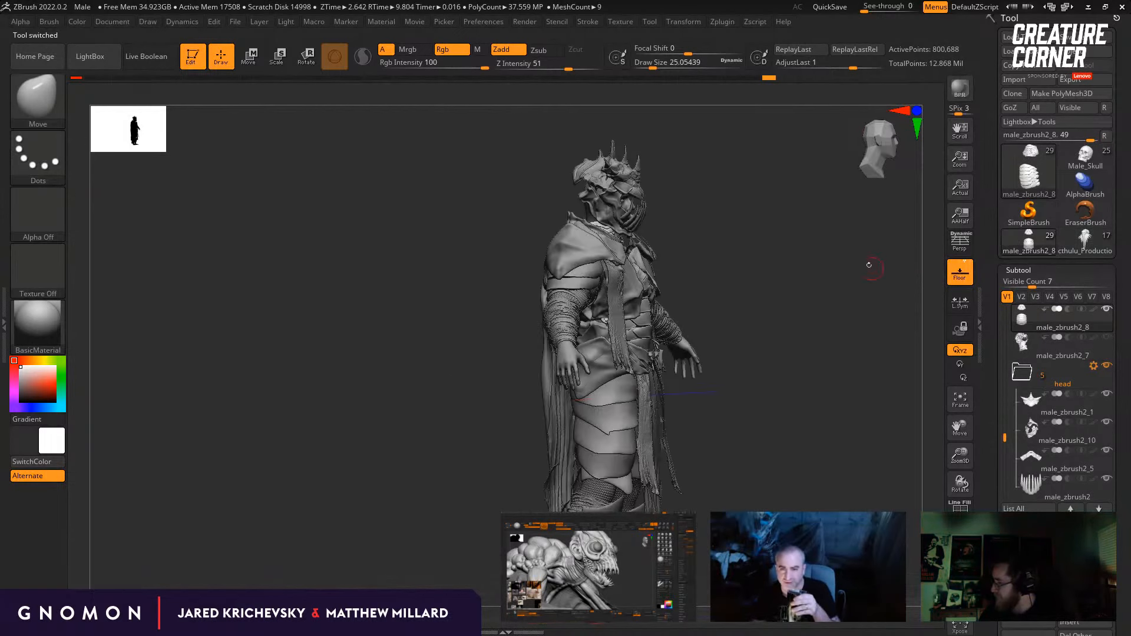
drag(815, 199, 782, 183)
click(1085, 238)
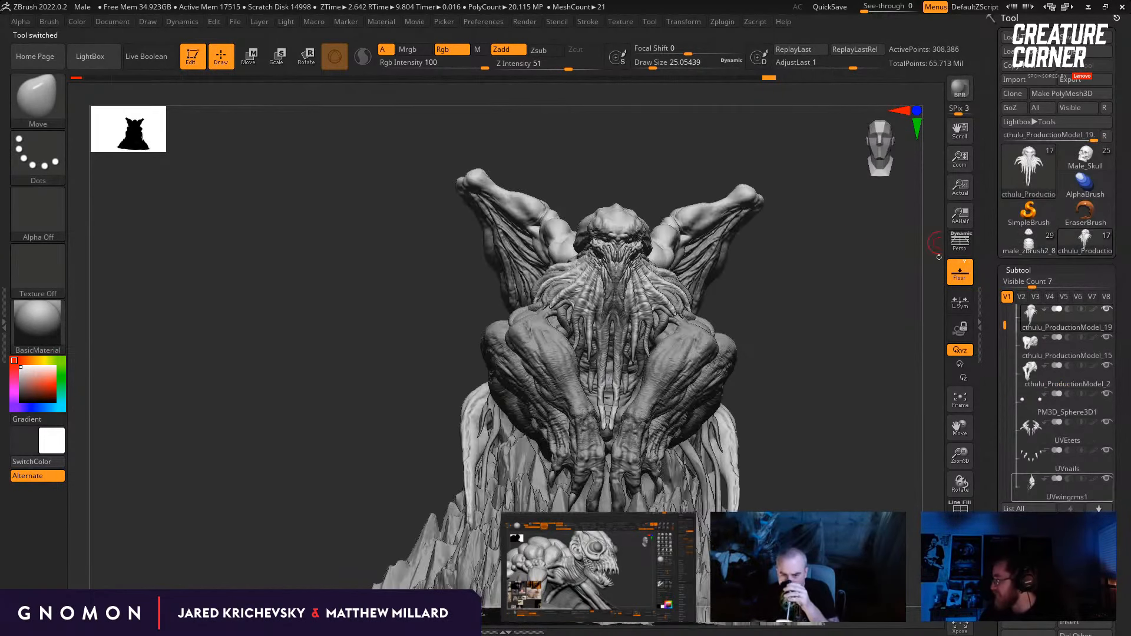
drag(607, 147, 651, 136)
drag(651, 132, 599, 120)
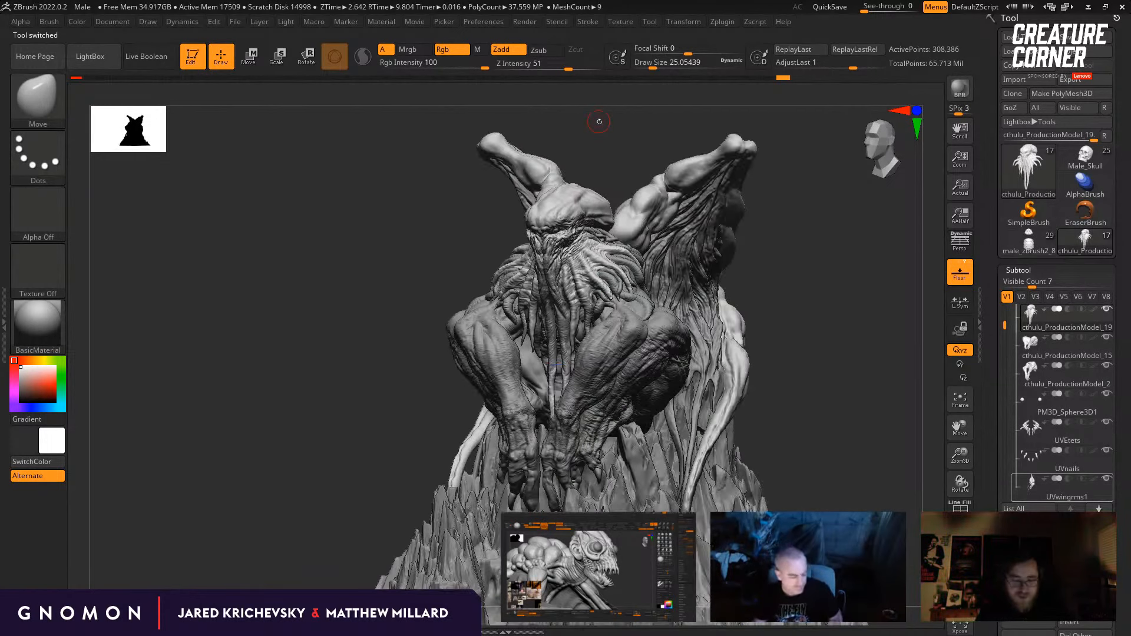
Step: Select the Standard brush, frame the top of the creature's skull and raise the head's subdivision by two levels
key(b)
key(s)
key(t)
mouse_move(791, 330)
mouse_down()
mouse_move(792, 380)
mouse_move(721, 383)
mouse_up()
alt+drag(811, 275, 808, 330)
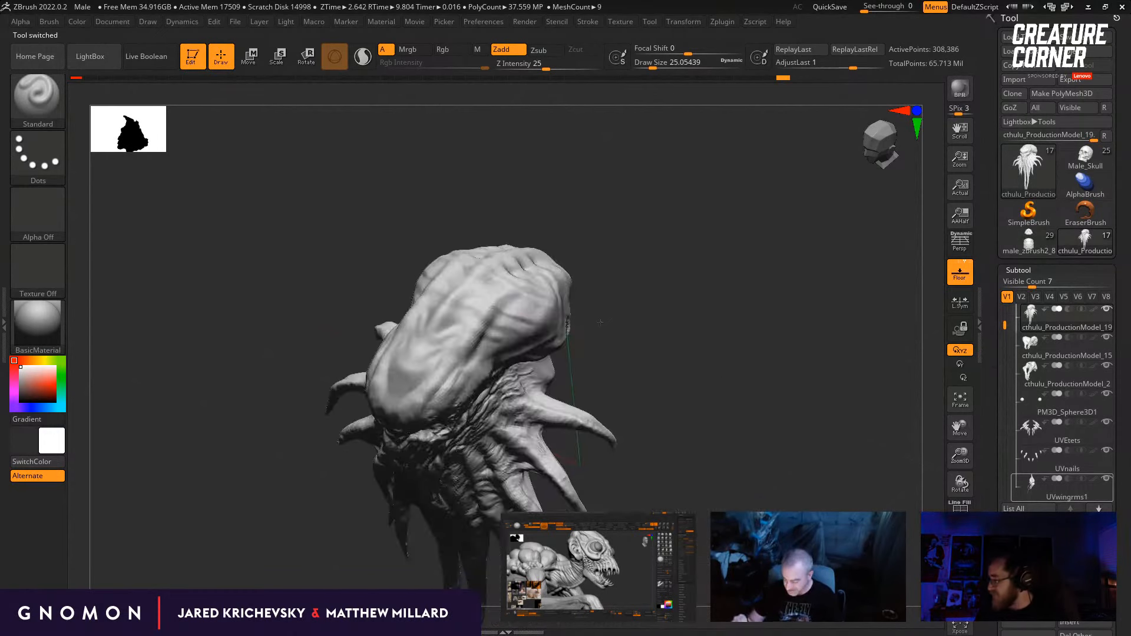
drag(230, 380, 277, 386)
key(d)
key(d)
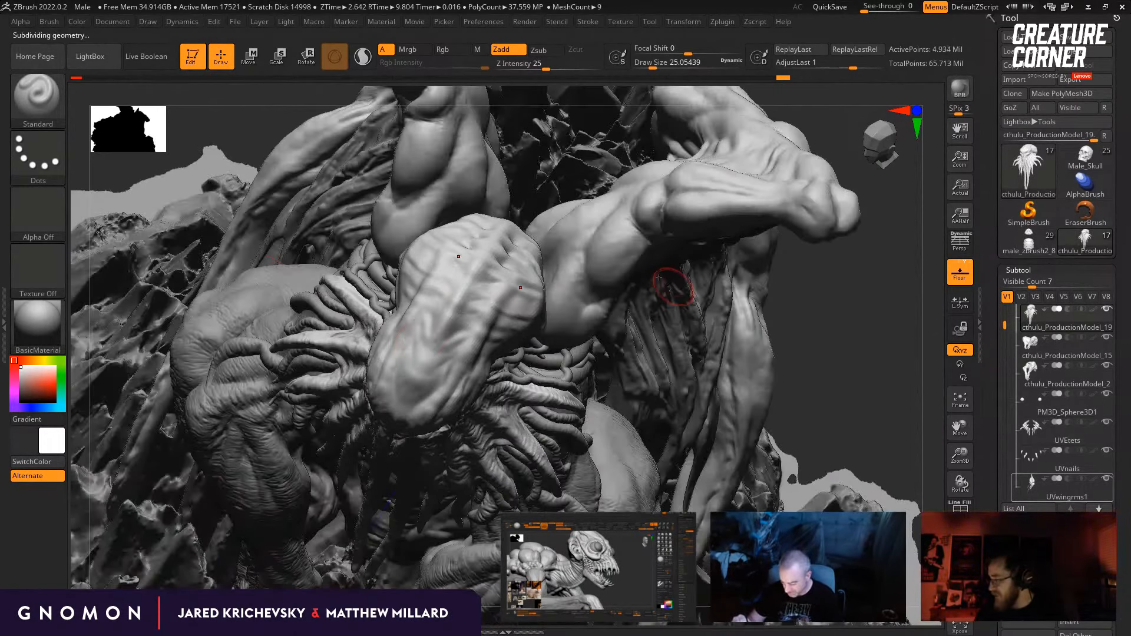
Step: Sculpt along the ridges on the skull's crown with the Standard brush, adjusting the draw size
drag(837, 312, 793, 289)
key(b)
key(s)
key(t)
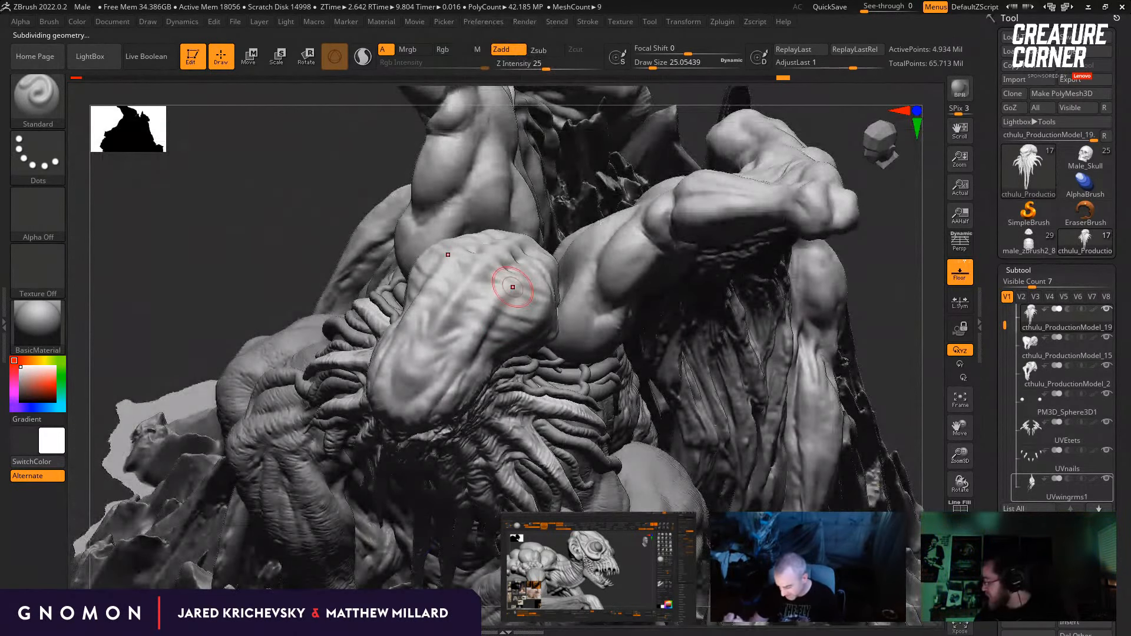
mouse_move(513, 287)
mouse_down()
mouse_move(519, 310)
mouse_move(515, 292)
mouse_move(538, 255)
mouse_up()
key(s)
Step: Lower the head's subdivision by two levels and carve grooves along the skull ridges with DamStandard at draw size 43.76
key(s)
mouse_move(629, 269)
mouse_down()
mouse_move(639, 266)
mouse_move(644, 293)
mouse_move(625, 317)
mouse_move(547, 308)
mouse_up()
key(shift+d)
key(shift+d)
key(b)
key(d)
key(s)
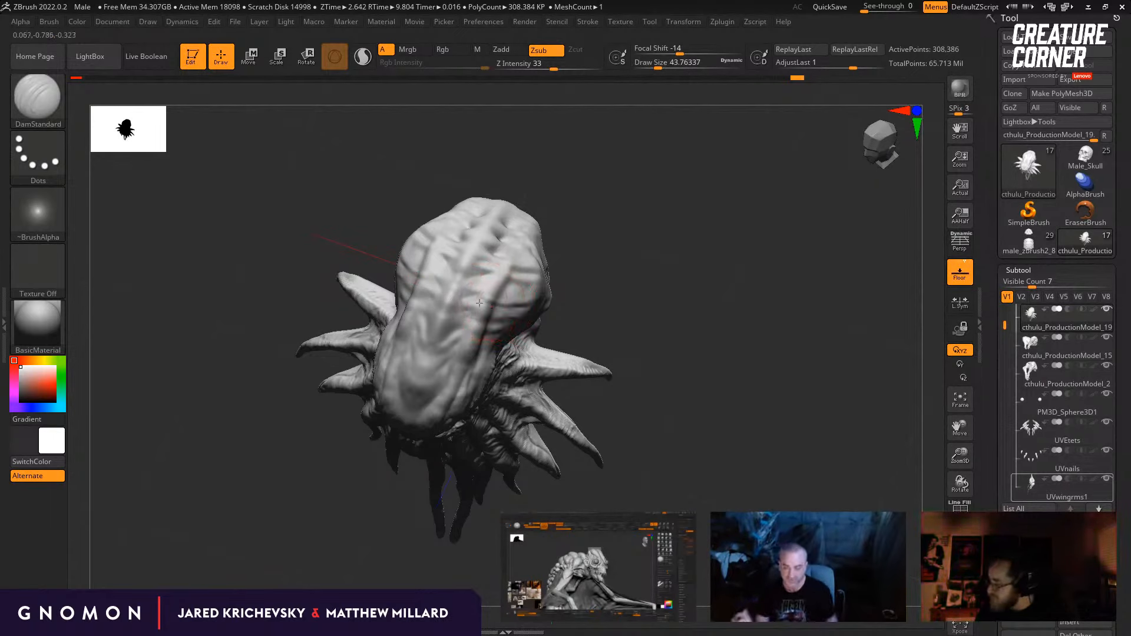
drag(596, 295, 584, 280)
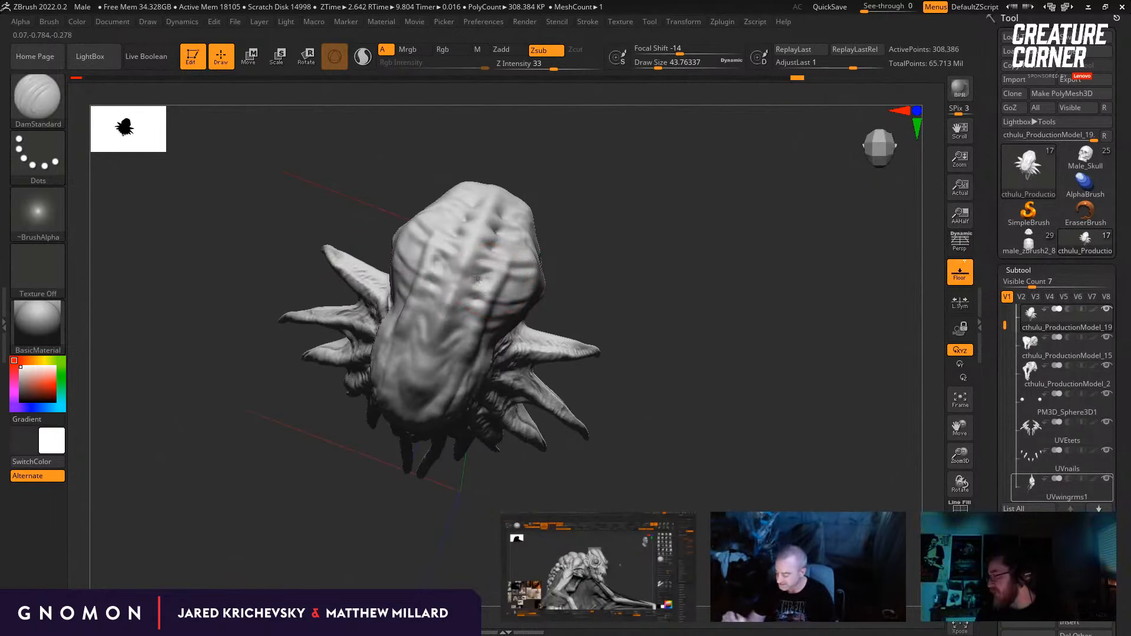
right_drag(478, 278, 466, 330)
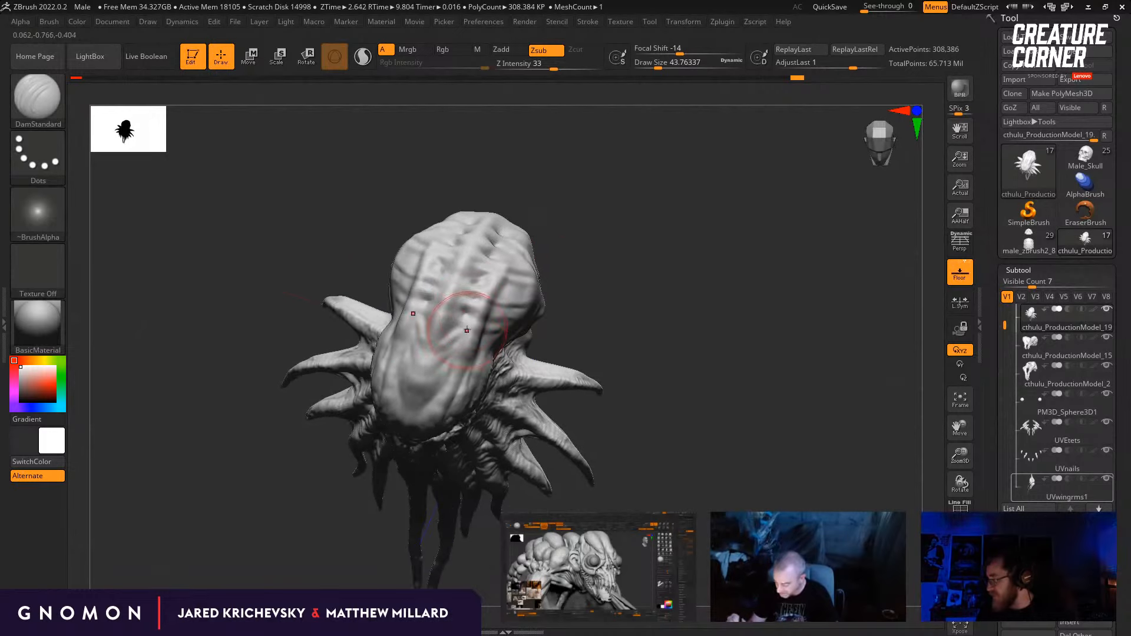
drag(609, 285, 591, 295)
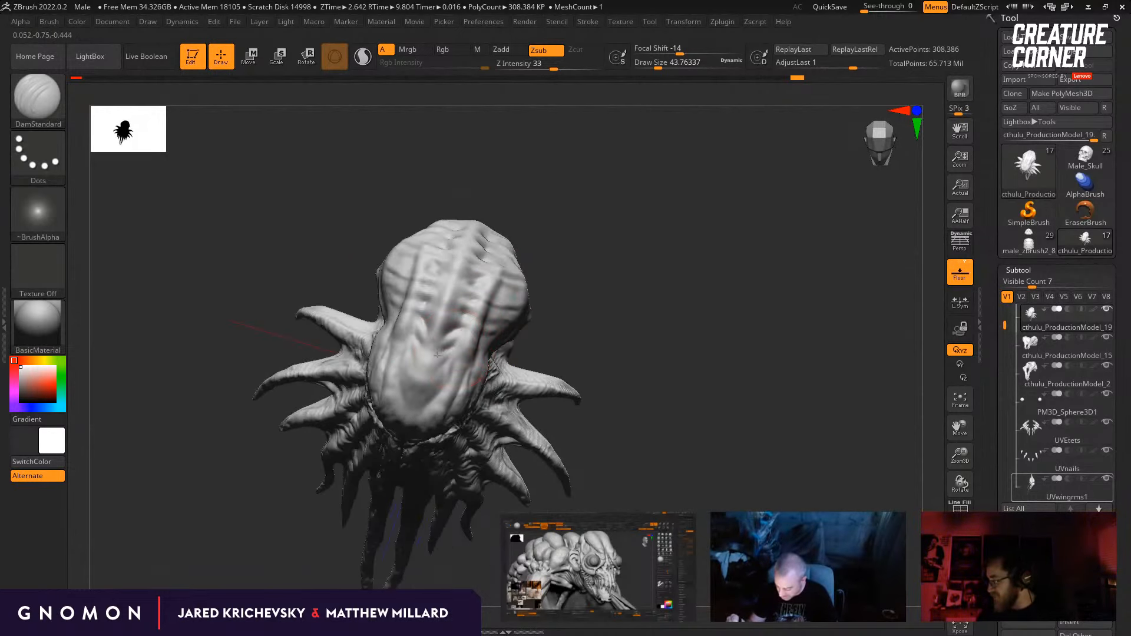
right_drag(437, 355, 523, 227)
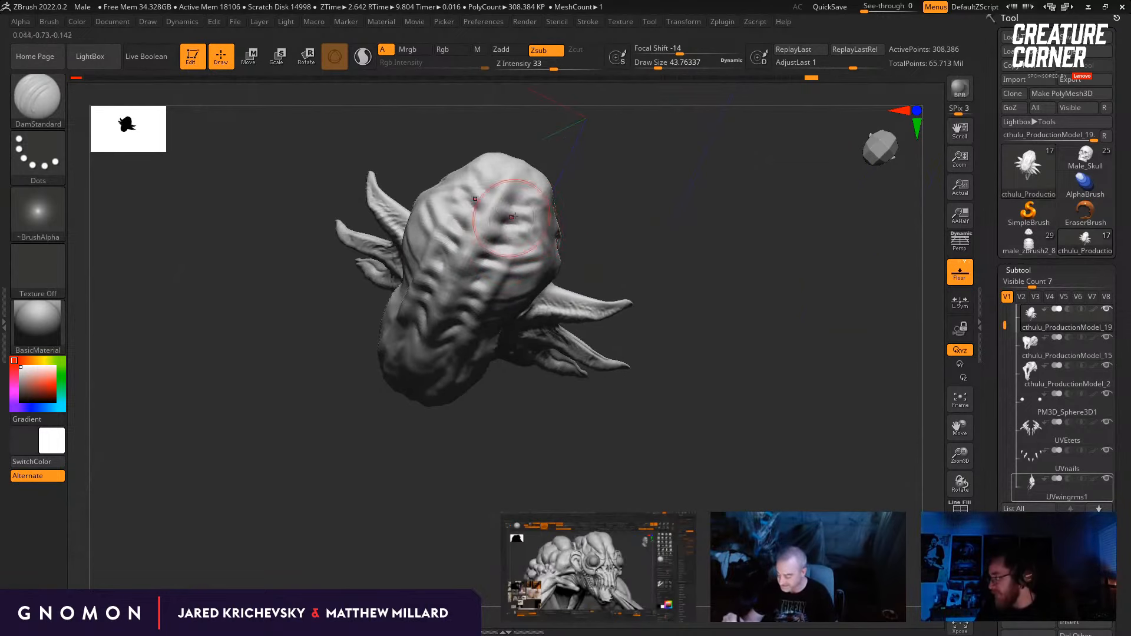
mouse_move(631, 231)
mouse_down()
mouse_move(638, 269)
mouse_move(654, 261)
mouse_move(593, 290)
mouse_move(585, 337)
mouse_up()
Step: Change to the Clay brush, adjust the head's subdivision level and build up form on the skull's crown
key(d)
key(b)
key(c)
key(l)
key(shift+d)
shift+drag(450, 303, 398, 341)
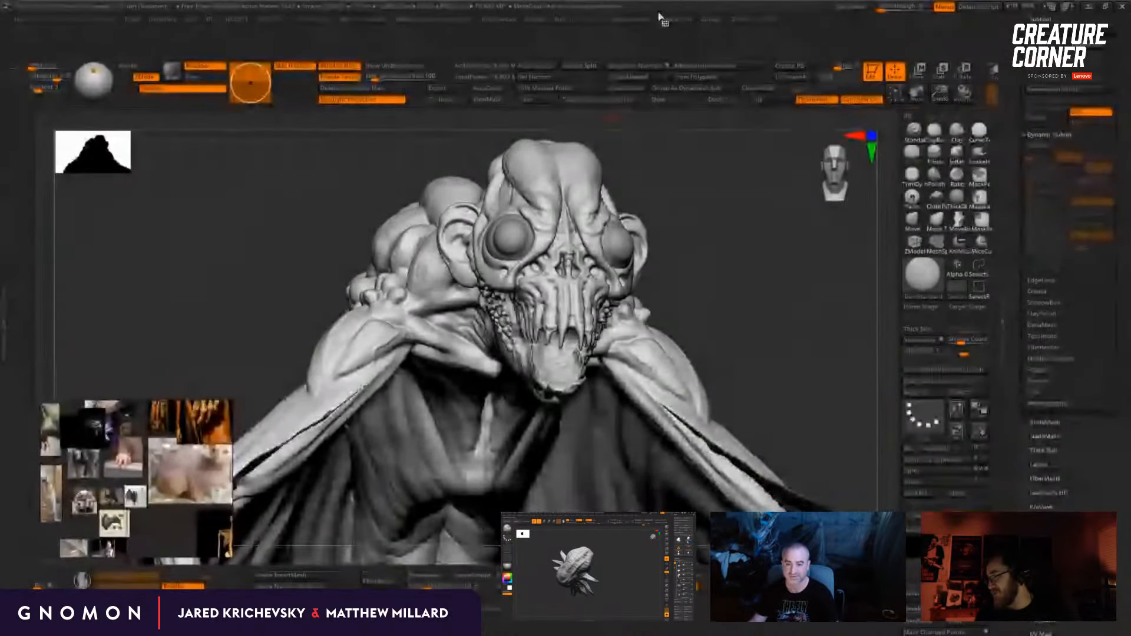
Step: Examine the lumpy-backed creature's head, jaw and neck from the front, side and three-quarter angles
mouse_move(711, 300)
mouse_down()
mouse_move(674, 273)
mouse_move(678, 310)
mouse_move(687, 304)
mouse_up()
drag(576, 355, 578, 355)
mouse_move(669, 292)
mouse_down()
mouse_move(649, 297)
mouse_move(647, 283)
mouse_up()
alt+drag(697, 331, 761, 307)
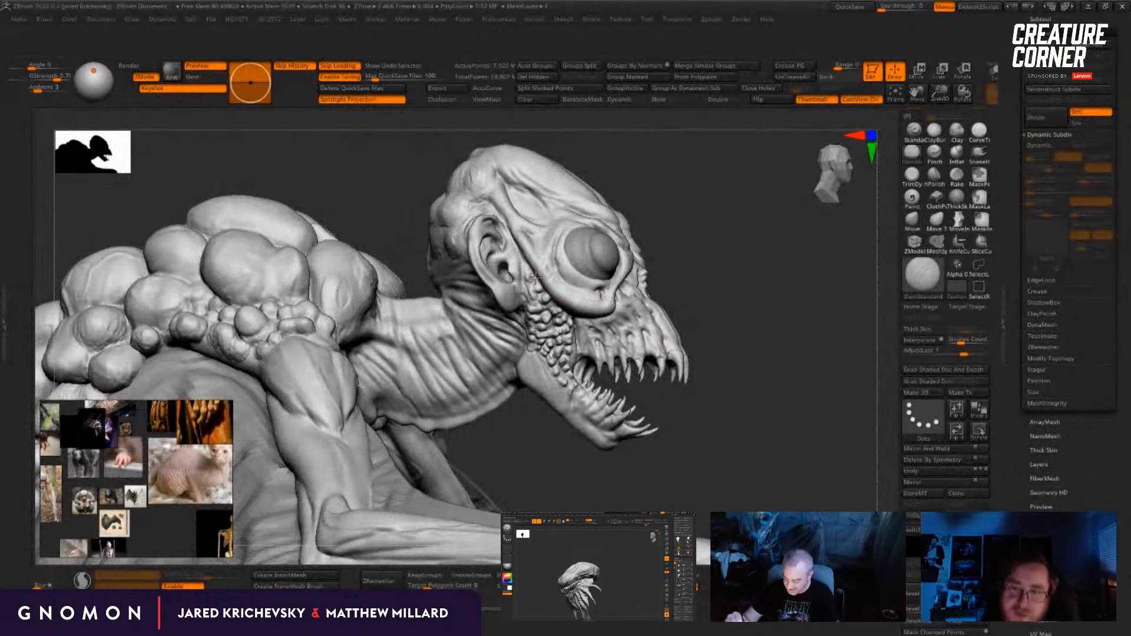
drag(705, 236, 654, 273)
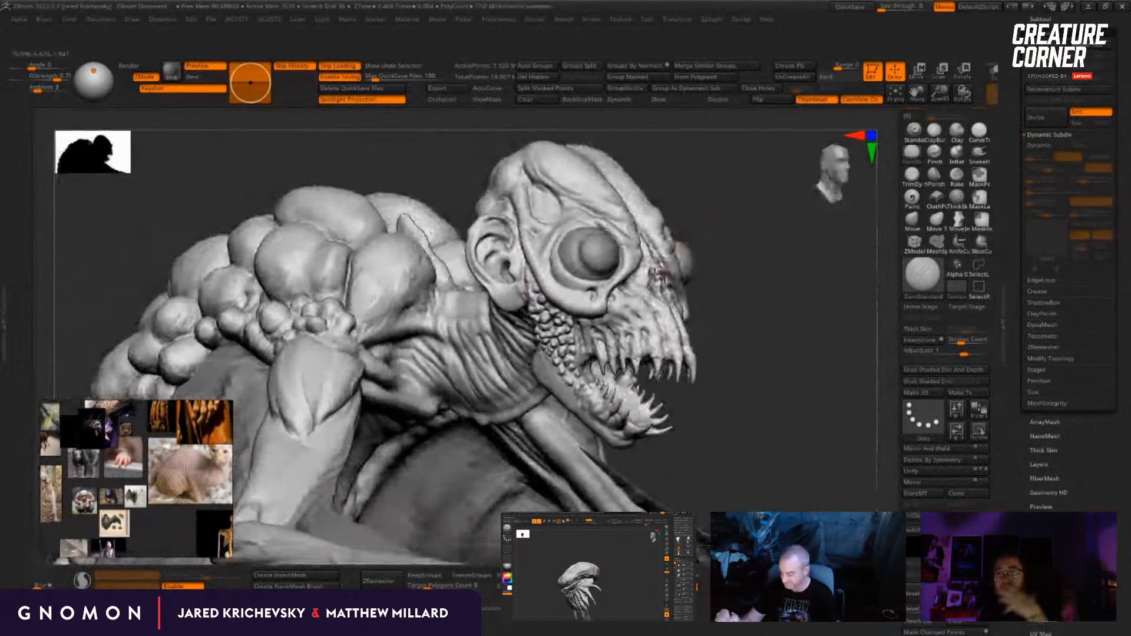
drag(762, 374, 744, 380)
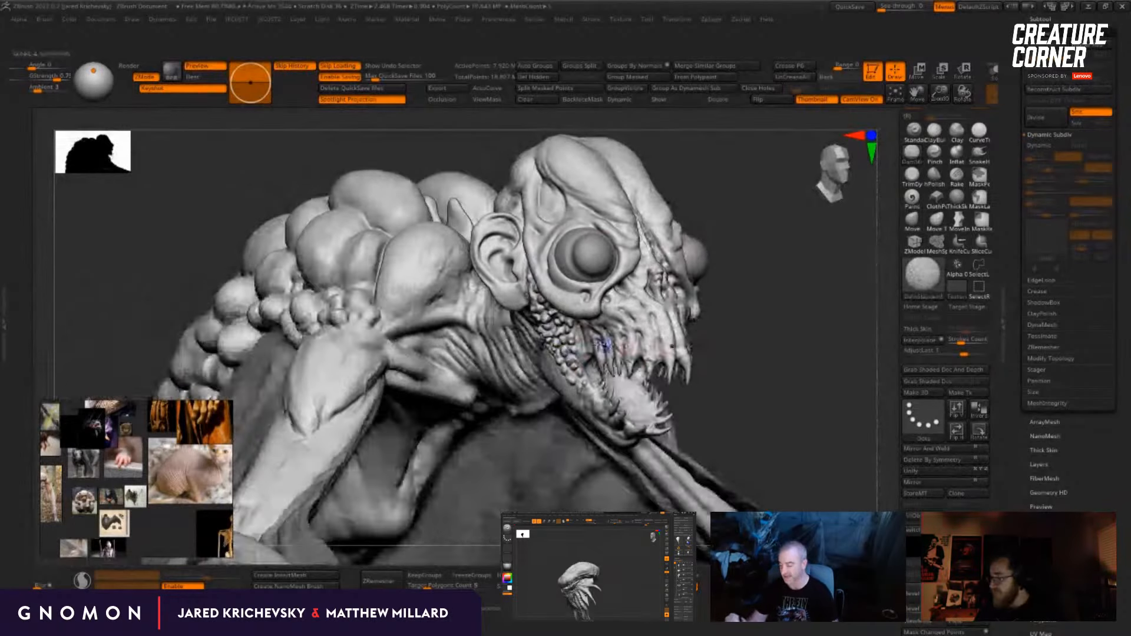
drag(728, 254, 744, 283)
Step: Refine the lumps on the back of the lumpy-backed creature's skull with the Smooth and DamStandard brushes
mouse_move(548, 190)
mouse_down()
mouse_move(539, 182)
mouse_move(547, 204)
mouse_up()
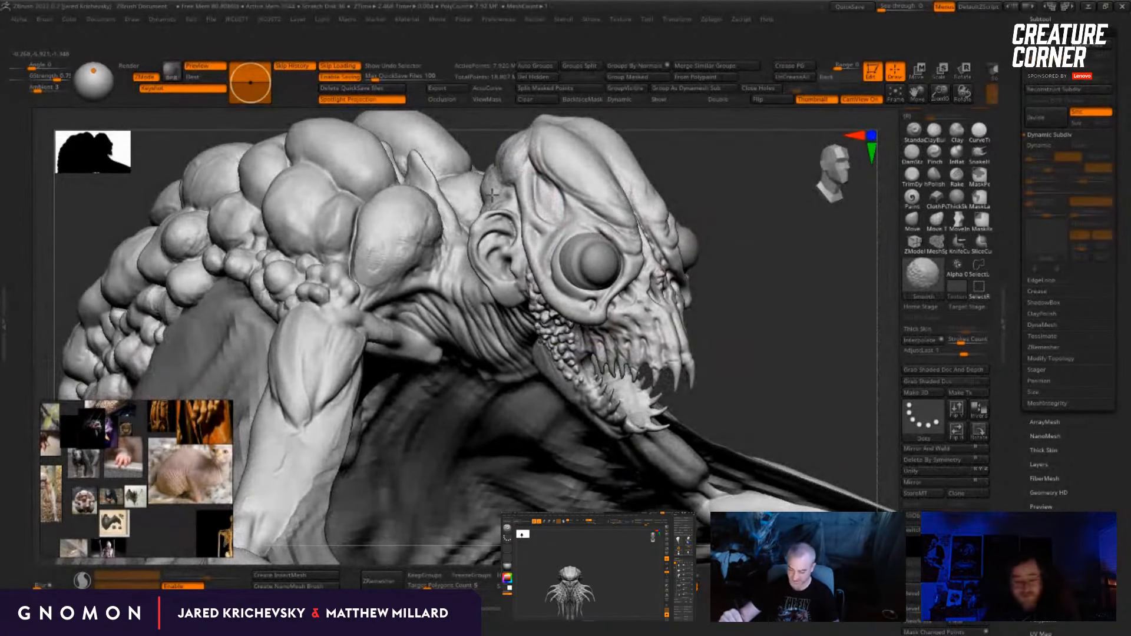
drag(765, 253, 816, 242)
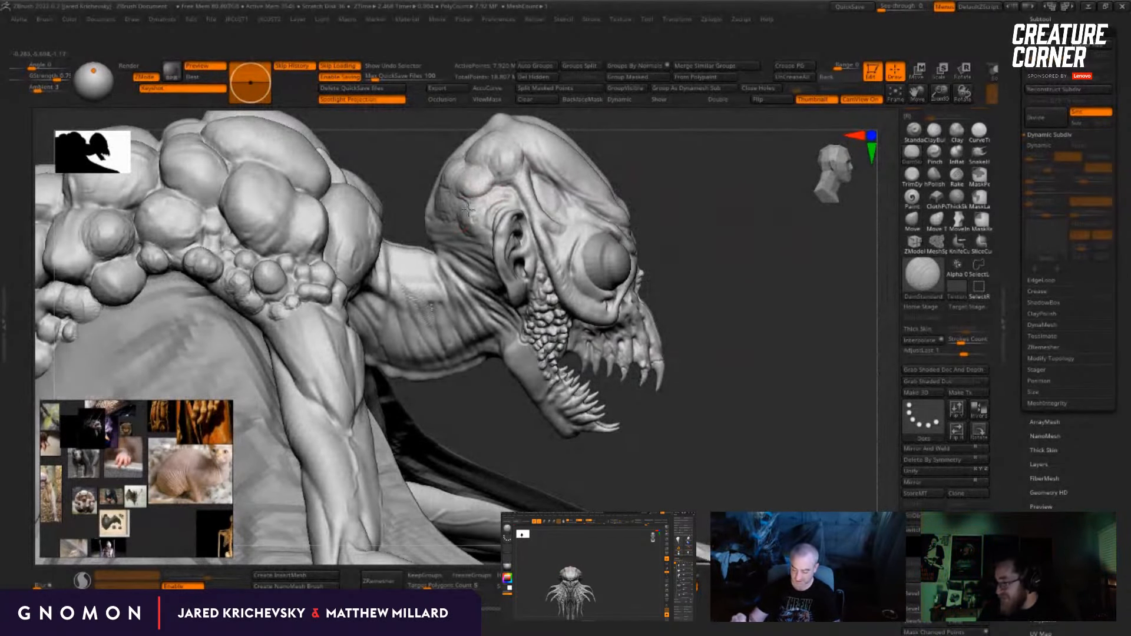
mouse_move(691, 179)
mouse_down()
mouse_move(702, 243)
mouse_move(518, 239)
mouse_up()
drag(554, 165, 584, 211)
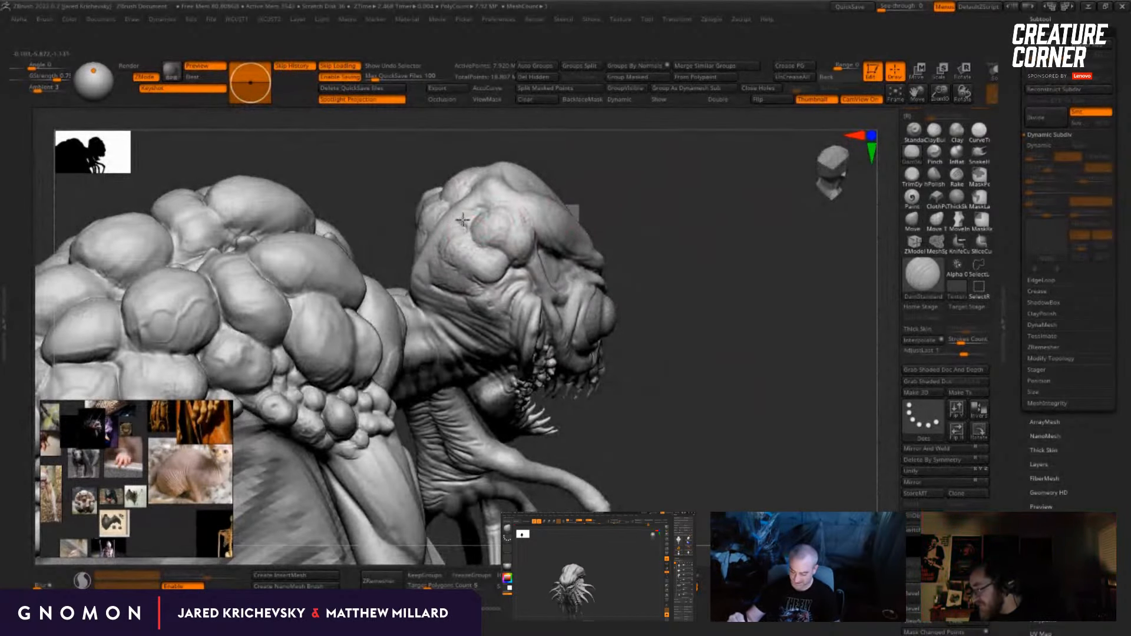
drag(571, 156, 548, 214)
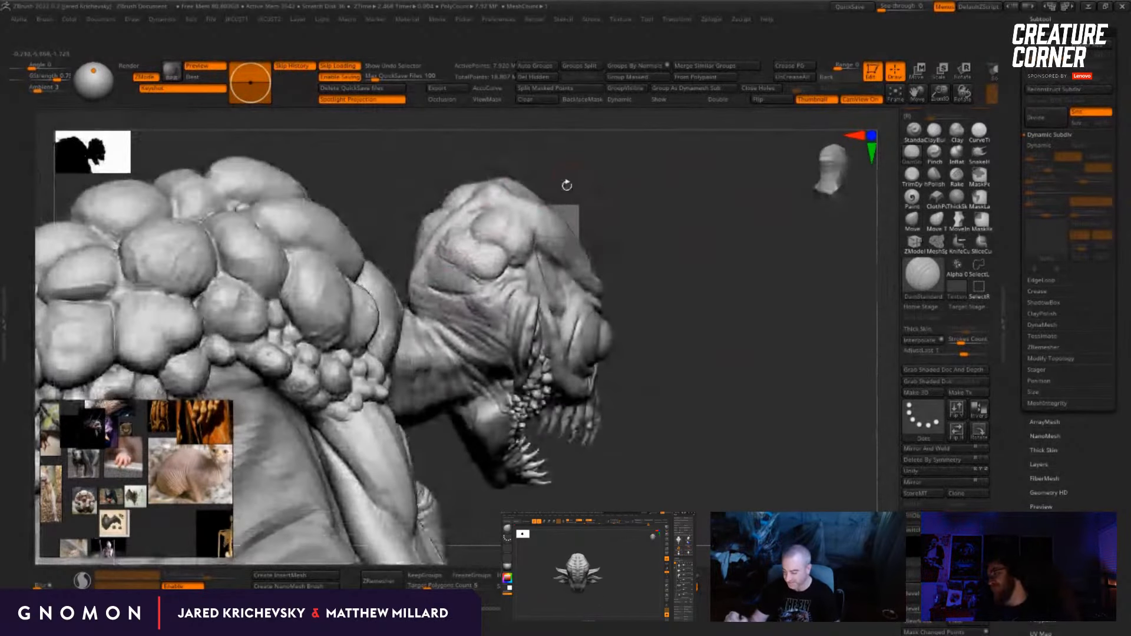
drag(596, 243, 561, 182)
Step: Carve creases on the side of the skull above and behind the ear with the DamStandard brush, undoing the unwanted stroke
drag(394, 248, 393, 213)
drag(433, 296, 442, 321)
drag(625, 255, 573, 250)
key(ctrl+z)
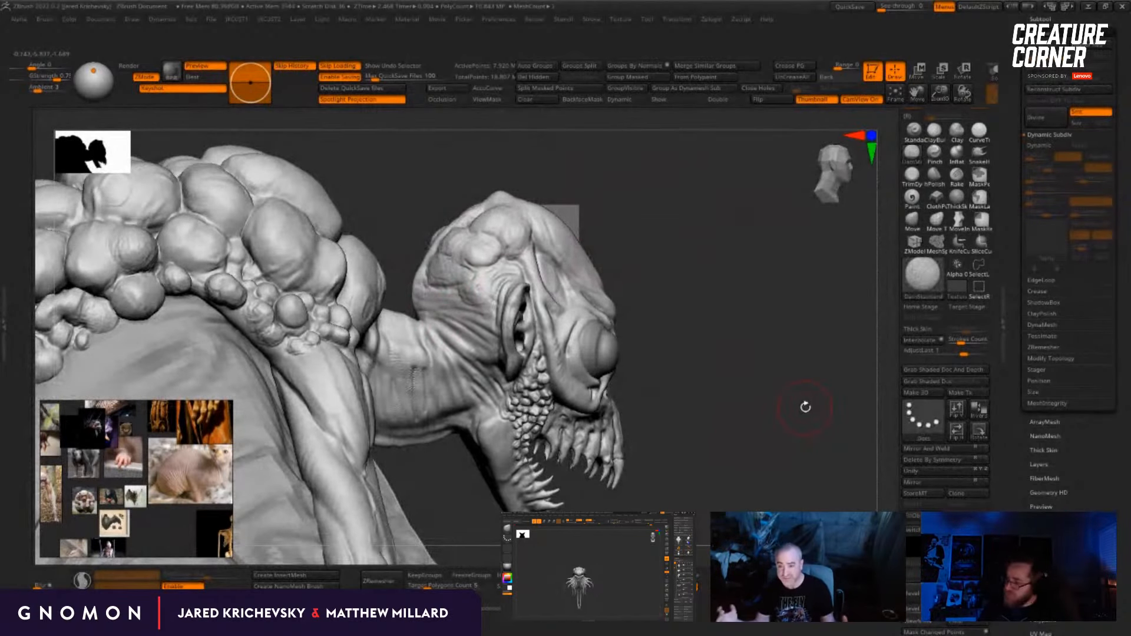
mouse_move(719, 288)
mouse_down()
mouse_move(673, 238)
mouse_move(457, 295)
mouse_up()
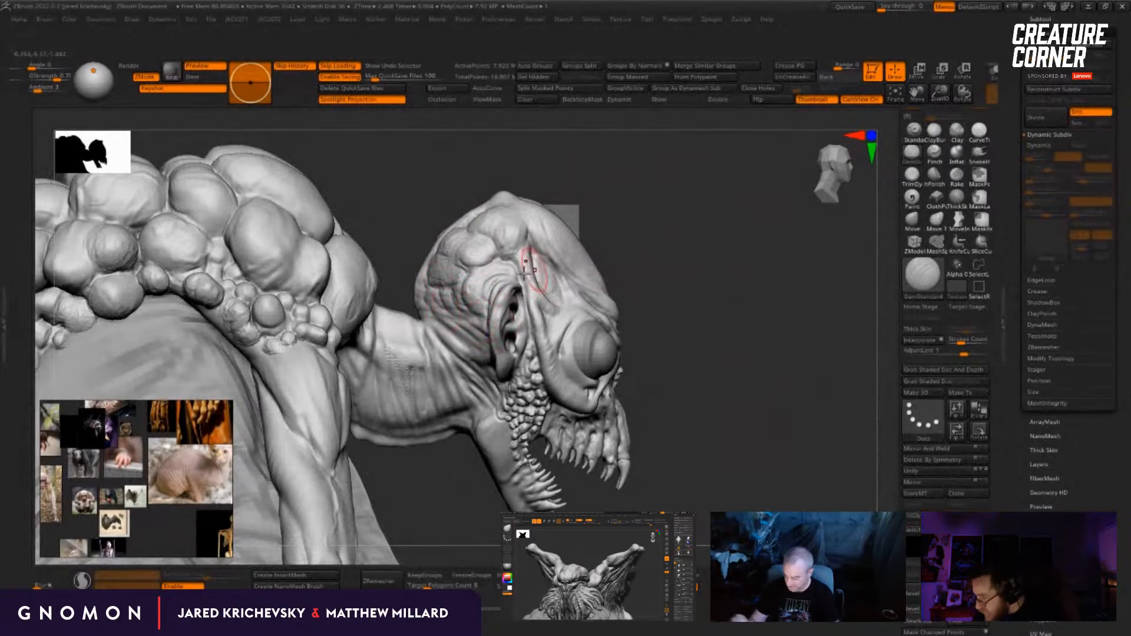
drag(678, 277, 636, 280)
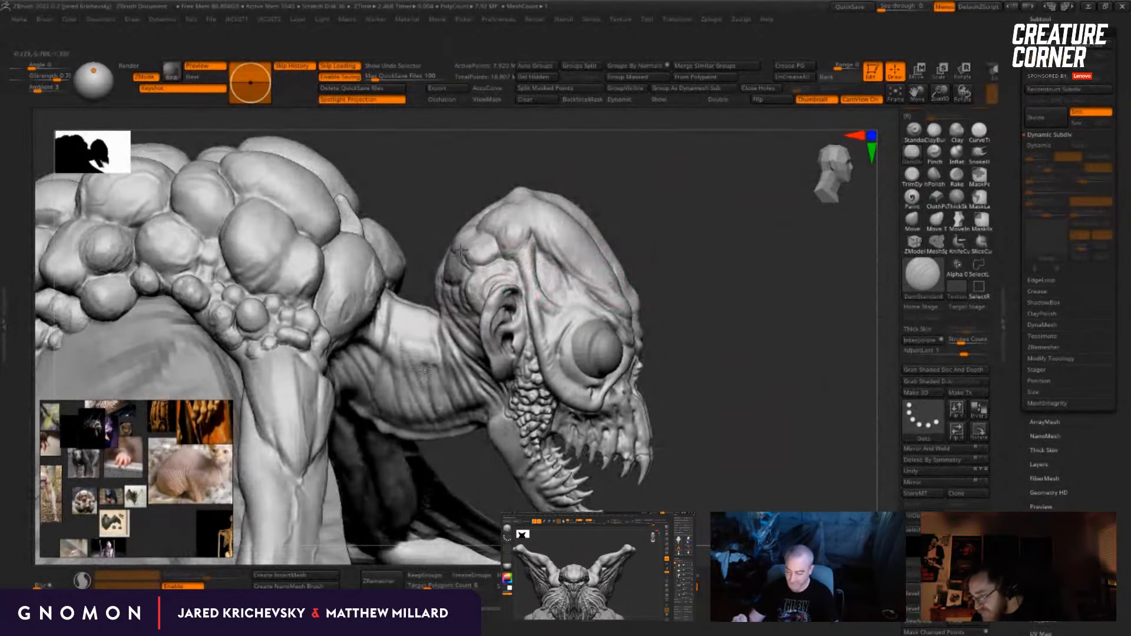
Step: Cut finer DamStandard creases between the lumps on the skull's back, crown and forehead
drag(620, 180, 643, 227)
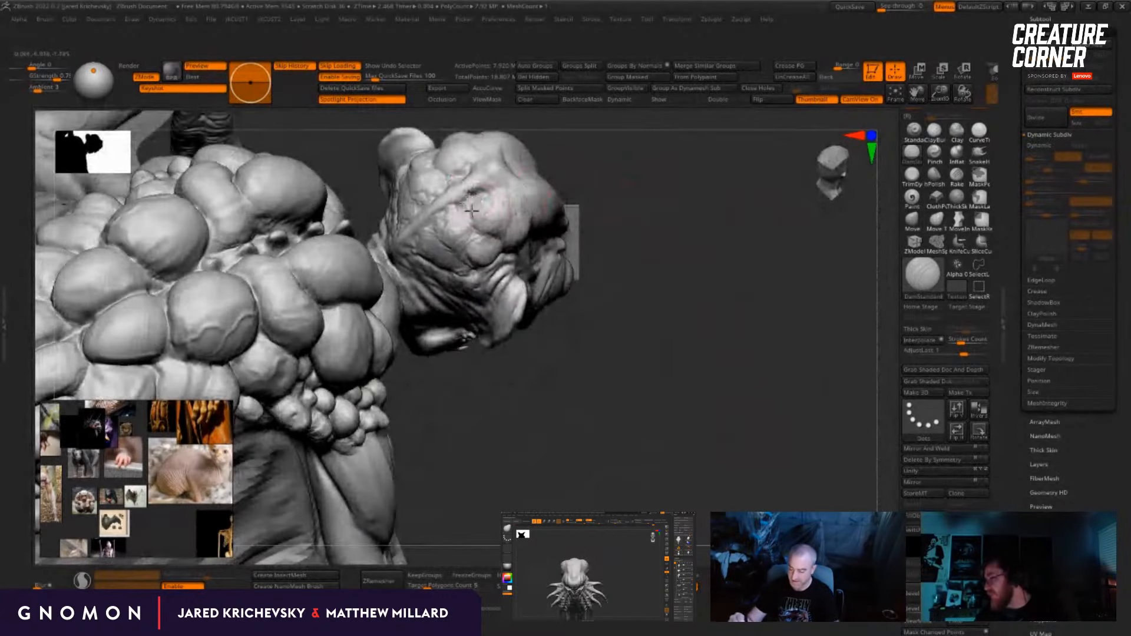
drag(625, 162, 601, 193)
drag(666, 248, 598, 212)
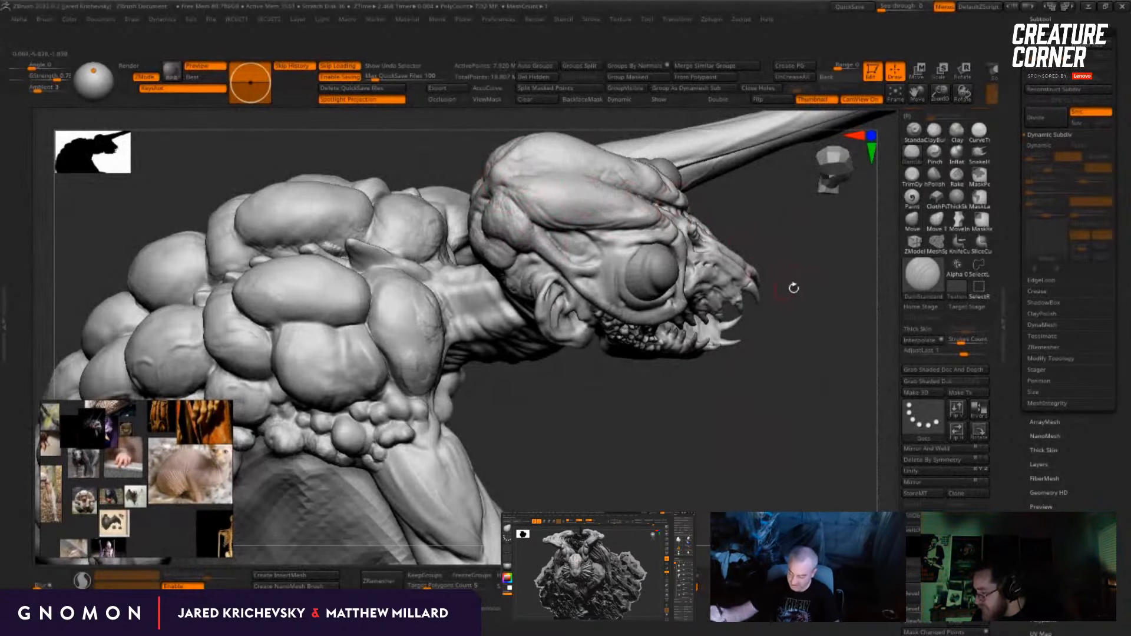
mouse_move(794, 288)
mouse_down()
mouse_move(801, 326)
mouse_move(780, 298)
mouse_move(736, 283)
mouse_up()
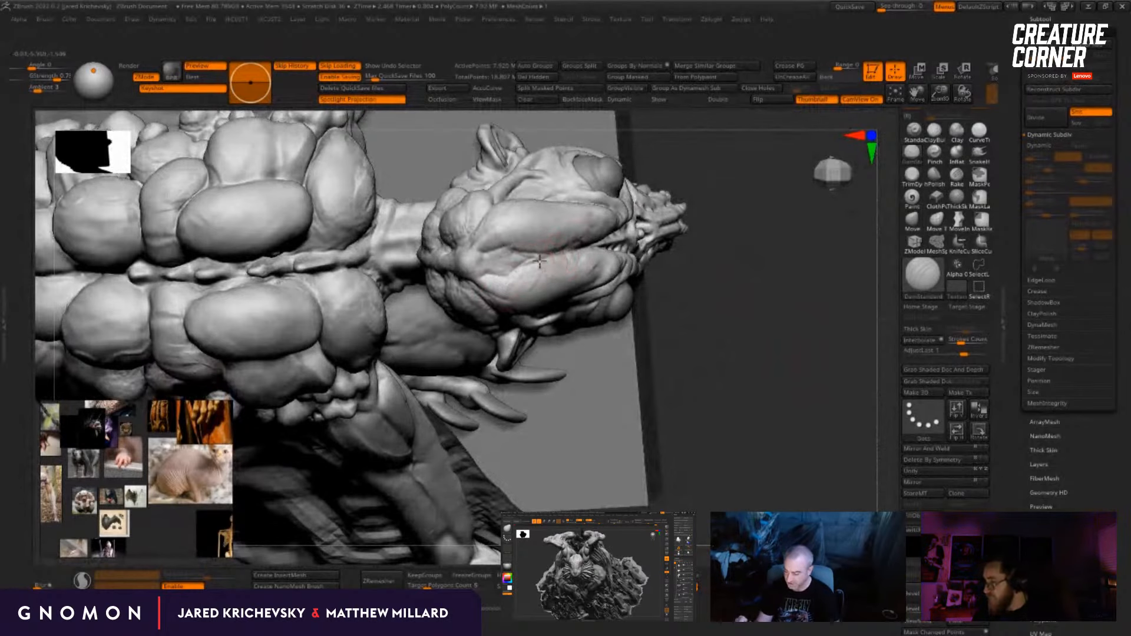
mouse_move(763, 342)
mouse_down()
mouse_move(814, 329)
mouse_move(712, 281)
mouse_move(672, 276)
mouse_move(662, 255)
mouse_up()
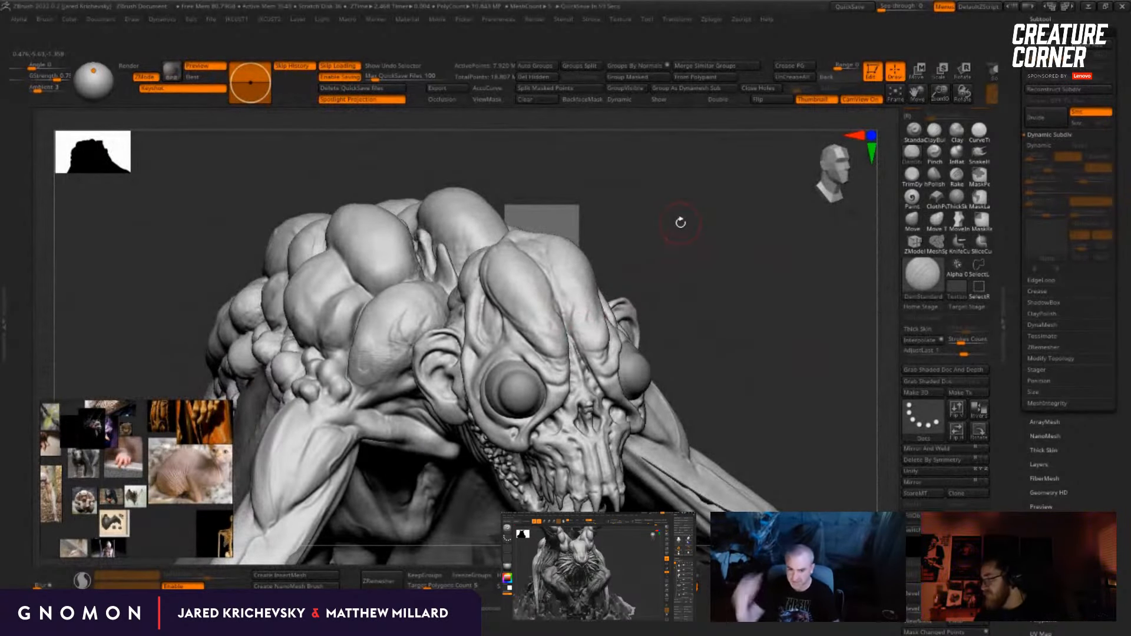
drag(680, 222, 690, 230)
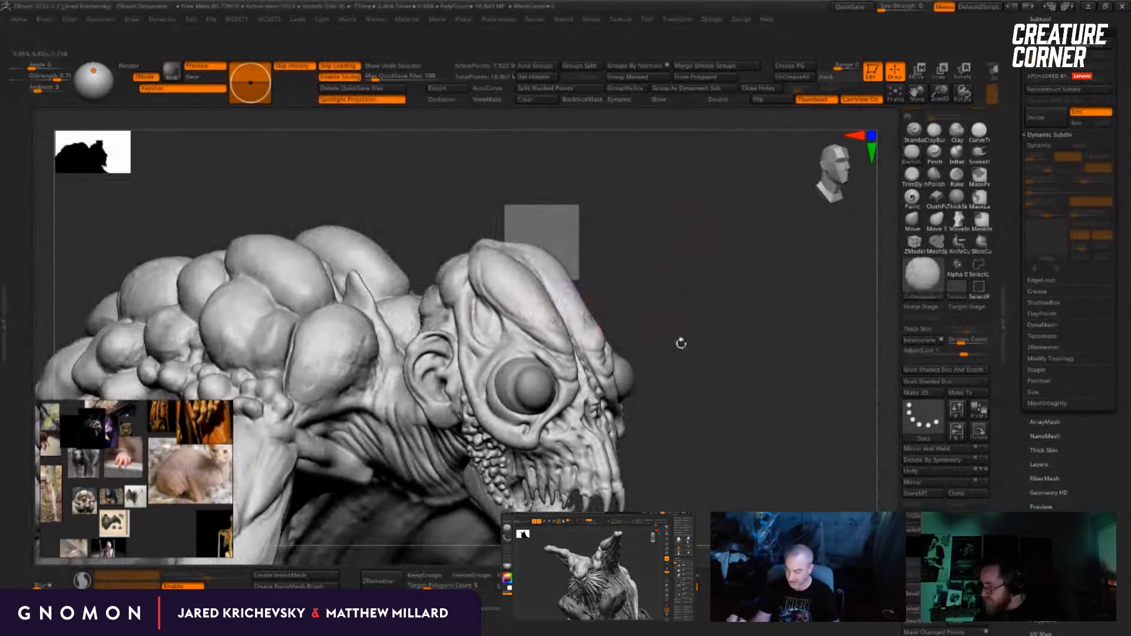
Step: Change to the ClayBuildup brush and start building up the forehead ridges above the eye
mouse_move(680, 343)
alt+mouse_down()
mouse_move(675, 280)
mouse_move(630, 158)
mouse_move(656, 167)
alt+mouse_up()
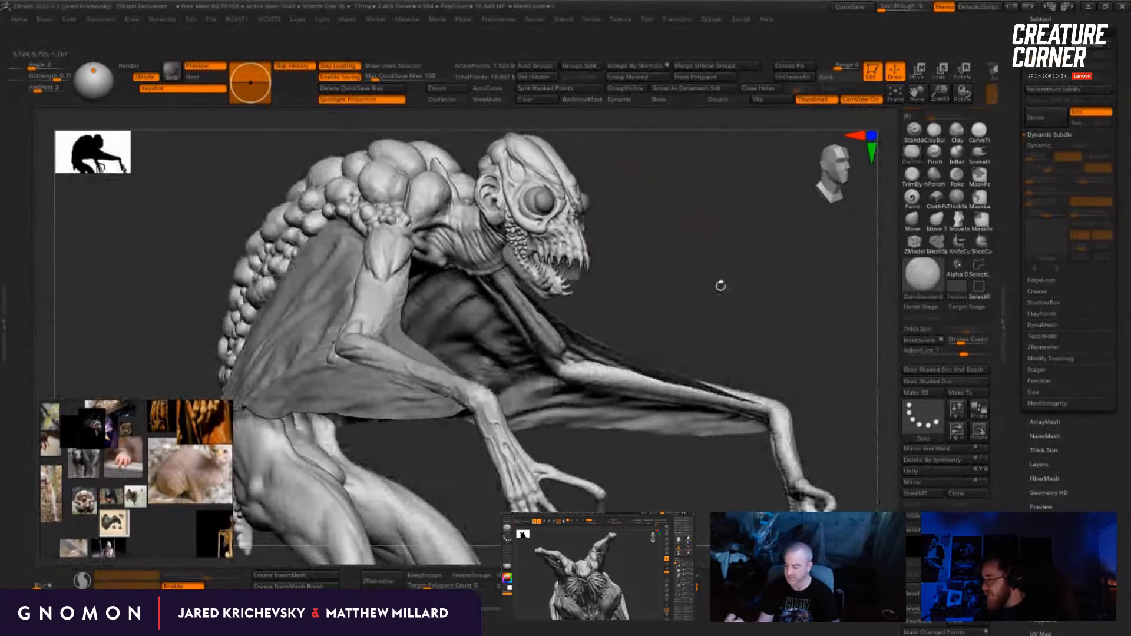
drag(720, 285, 560, 261)
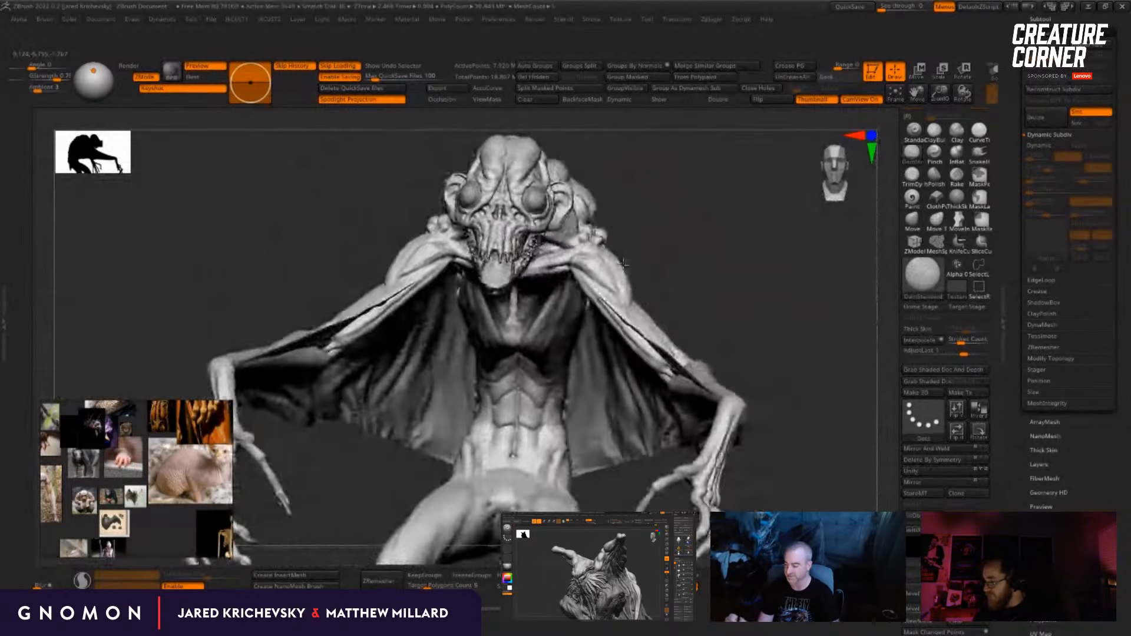
alt+drag(689, 206, 658, 350)
mouse_move(760, 259)
mouse_down()
mouse_move(668, 265)
mouse_move(743, 255)
mouse_up()
key(b)
mouse_move(616, 125)
mouse_down()
mouse_move(582, 117)
mouse_move(512, 141)
mouse_up()
key(b)
key(c)
key(b)
drag(505, 200, 496, 231)
Step: Add more clay volume along the forehead and brow ridges and smooth the strokes into the skull
drag(663, 192, 574, 188)
mouse_move(493, 221)
mouse_down()
mouse_move(495, 236)
mouse_move(511, 237)
mouse_move(466, 262)
mouse_up()
drag(320, 407, 439, 403)
shift+drag(472, 220, 444, 227)
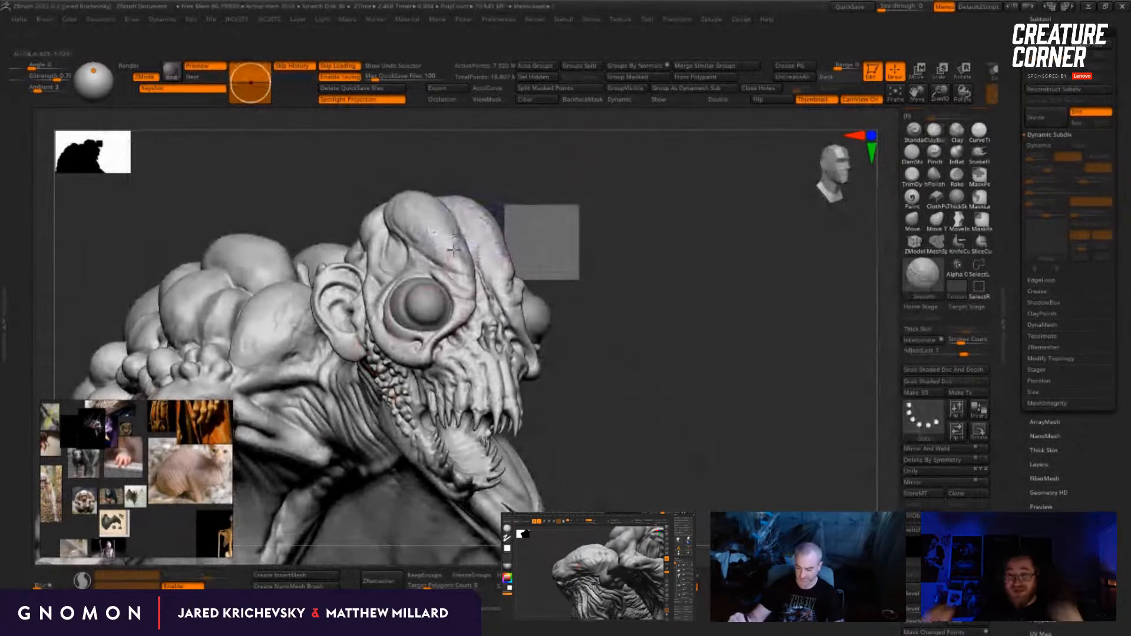
drag(619, 318, 648, 307)
drag(464, 224, 442, 232)
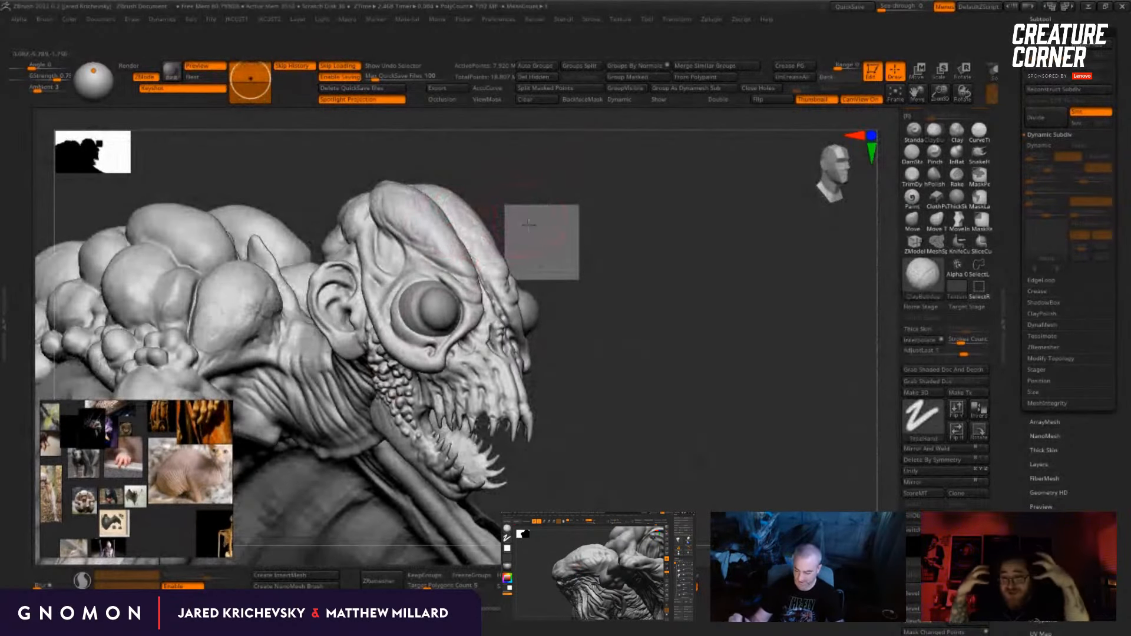
drag(529, 225, 475, 258)
mouse_move(525, 200)
mouse_down()
mouse_move(447, 206)
mouse_move(461, 251)
mouse_move(444, 176)
mouse_move(450, 211)
mouse_up()
alt+drag(671, 220, 626, 182)
mouse_move(460, 223)
shift+mouse_down()
mouse_move(457, 210)
mouse_move(455, 219)
shift+mouse_up()
Step: Change to the Standard brush and sculpt skin folds on the side of the neck behind the skull
mouse_move(523, 200)
mouse_down()
mouse_move(529, 191)
mouse_move(575, 231)
mouse_move(737, 220)
mouse_move(770, 248)
mouse_move(784, 243)
mouse_up()
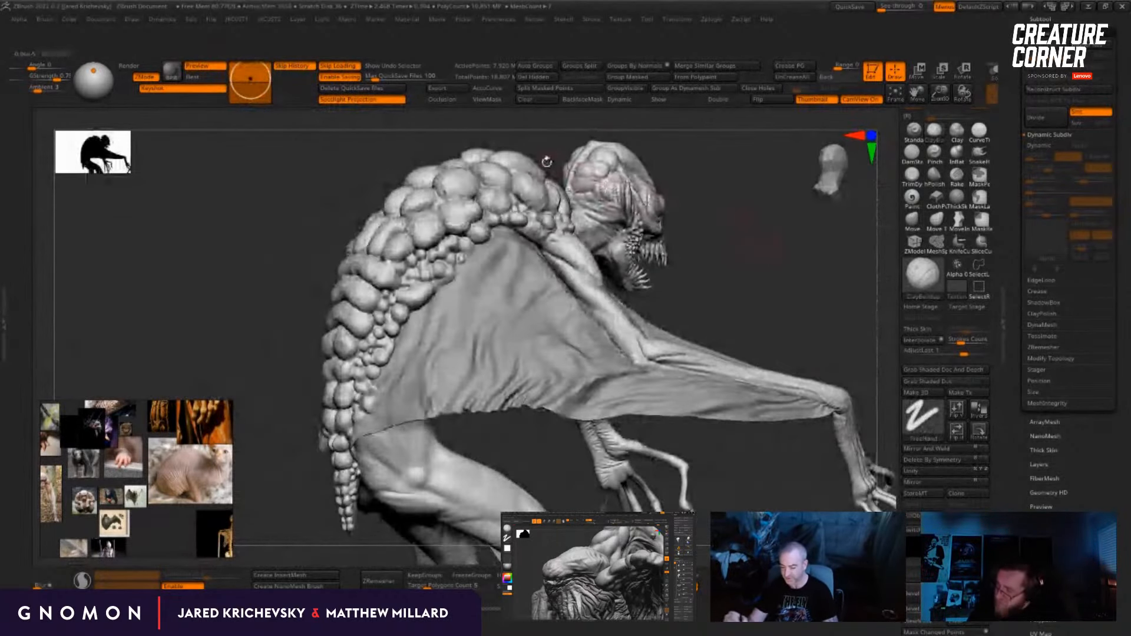
drag(741, 176, 547, 162)
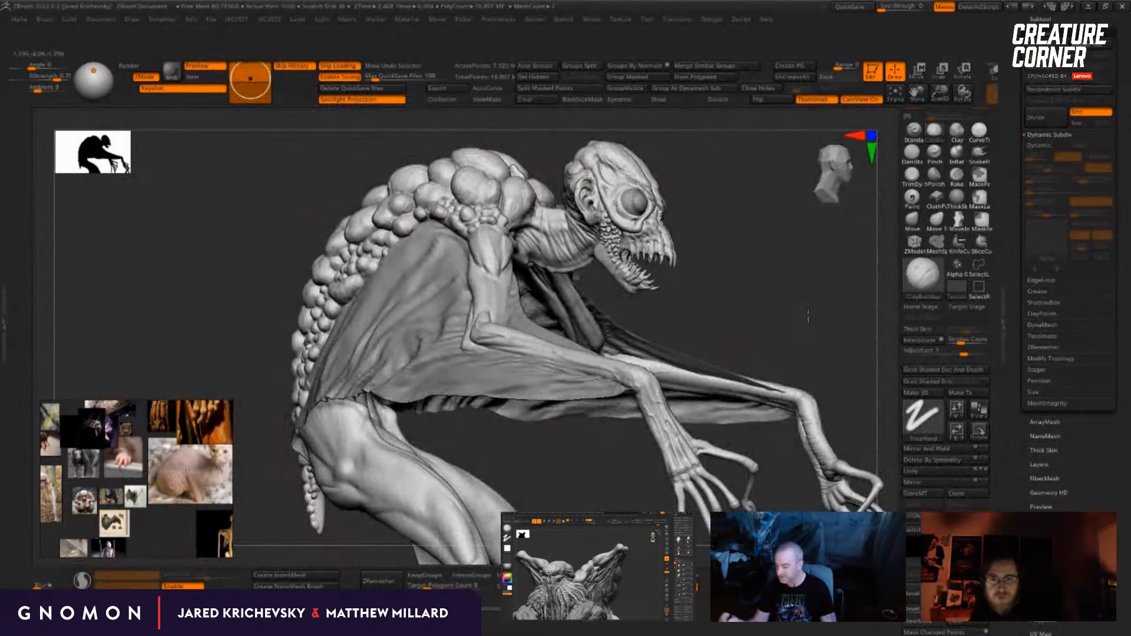
drag(808, 315, 723, 248)
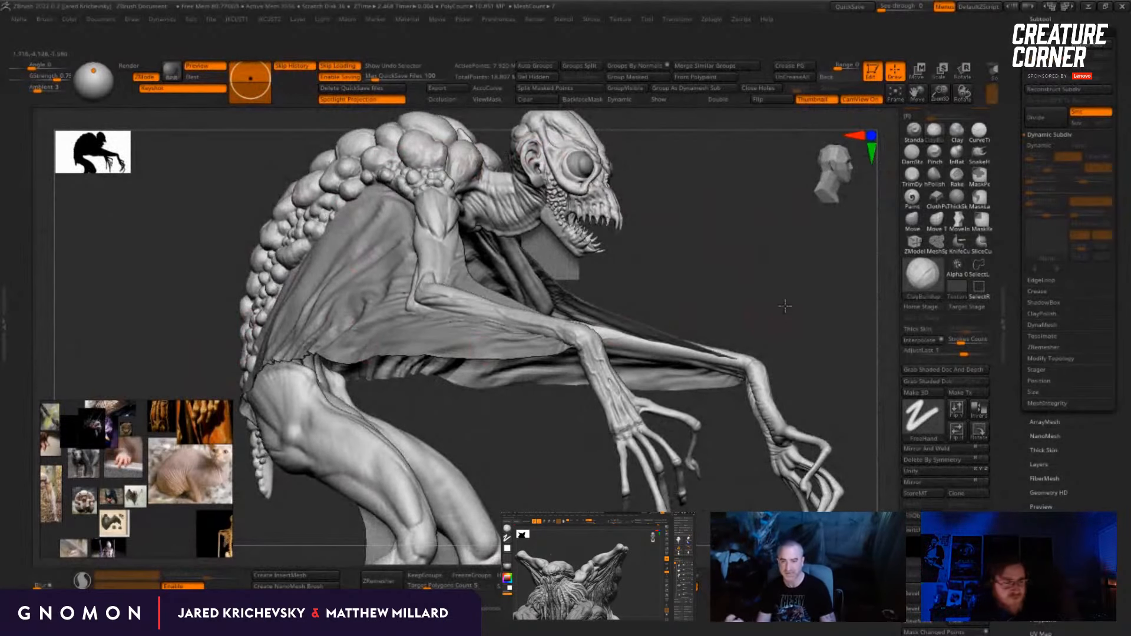
mouse_move(786, 306)
mouse_down()
mouse_move(761, 303)
mouse_move(735, 222)
mouse_move(701, 321)
mouse_move(773, 331)
mouse_up()
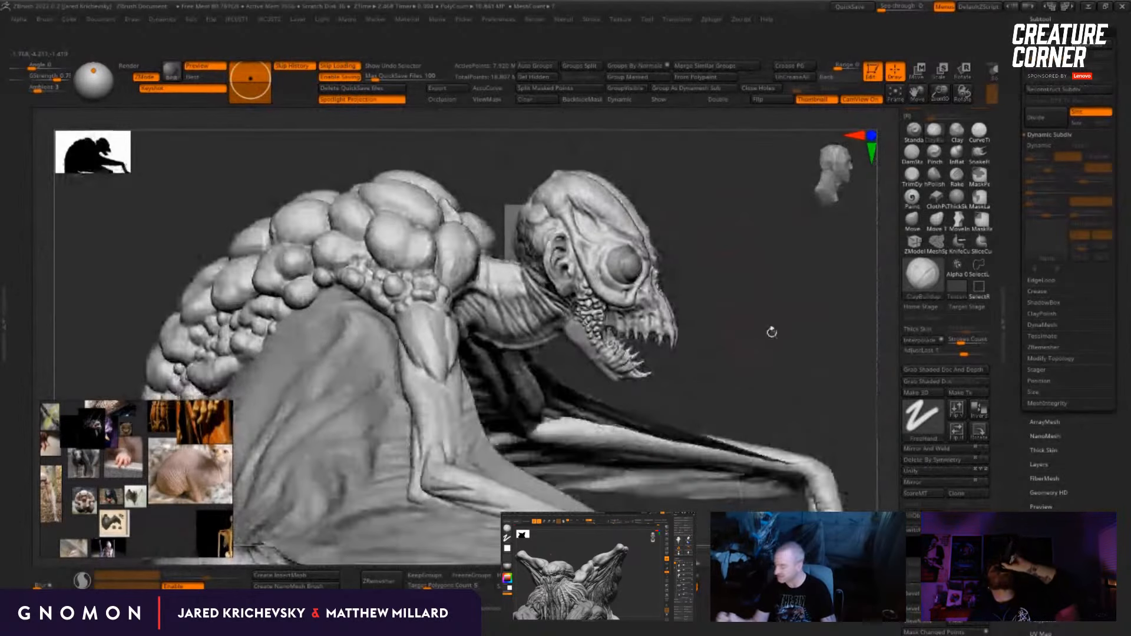
click(914, 133)
drag(715, 248, 692, 282)
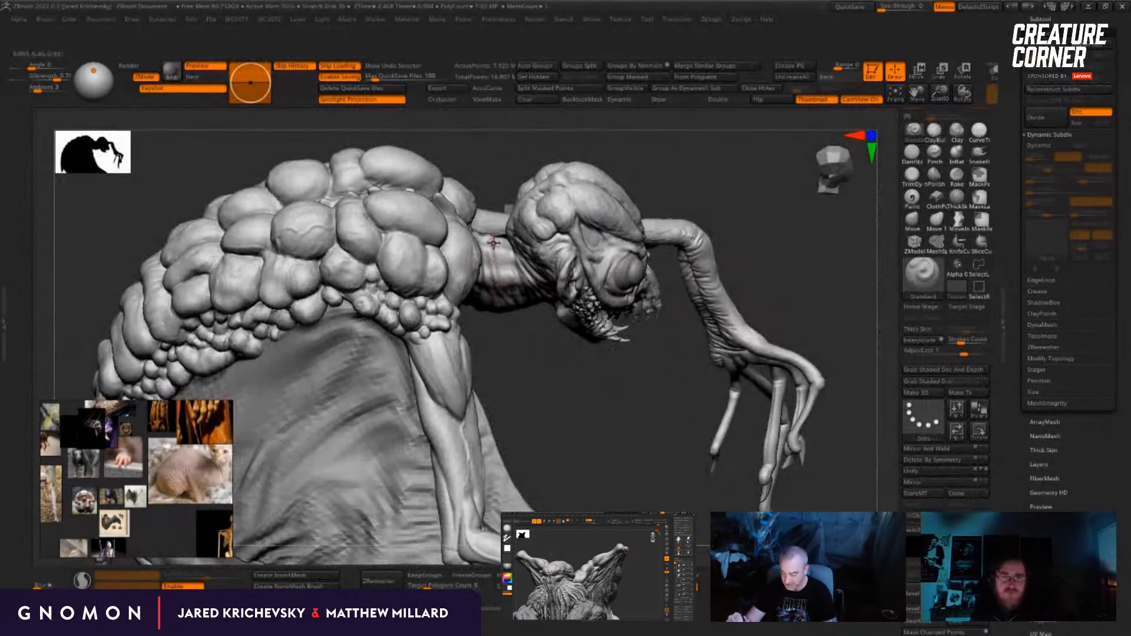
drag(553, 366, 631, 321)
mouse_move(761, 358)
alt+mouse_down()
mouse_move(768, 351)
mouse_move(747, 347)
alt+mouse_up()
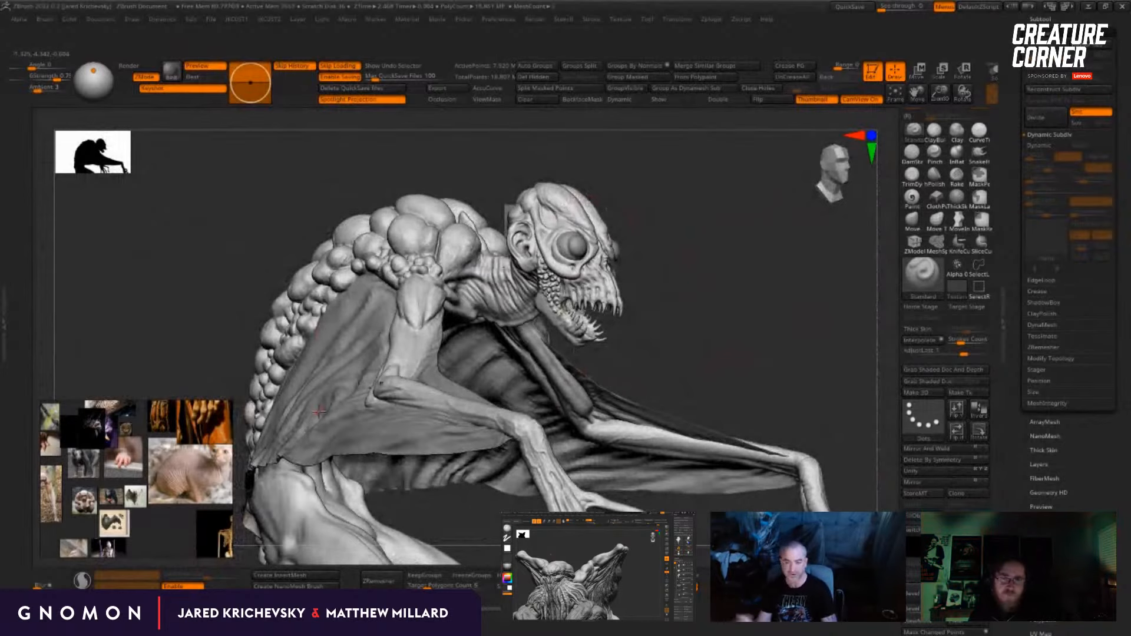
Step: Extend the wrinkles across the neck and throat towards the shoulder with the Standard brush
mouse_move(623, 327)
mouse_down()
mouse_move(677, 295)
mouse_move(720, 306)
mouse_move(699, 315)
mouse_up()
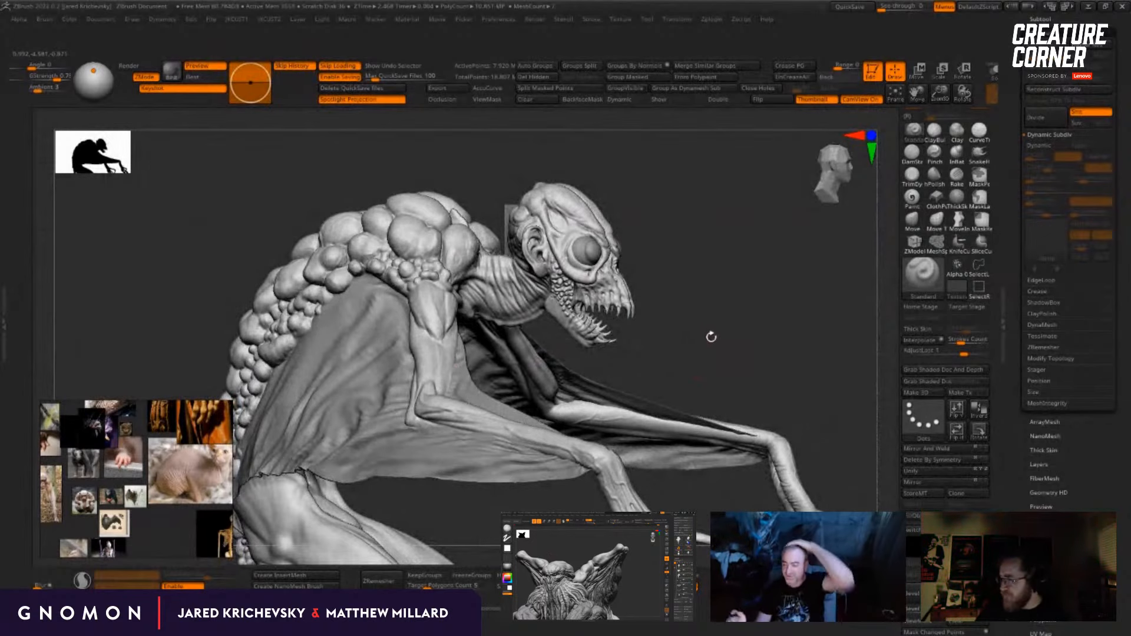
mouse_move(711, 334)
mouse_down()
mouse_move(688, 327)
mouse_move(677, 341)
mouse_move(659, 285)
mouse_move(639, 289)
mouse_up()
mouse_move(460, 348)
mouse_down()
mouse_move(470, 409)
mouse_move(458, 379)
mouse_up()
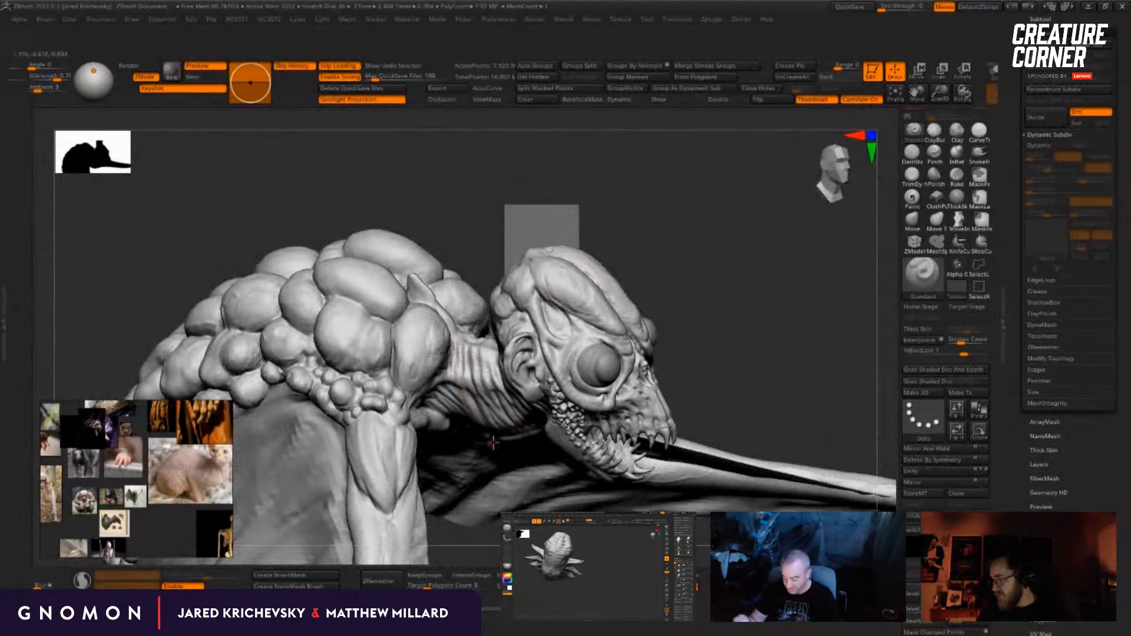
drag(722, 345, 710, 289)
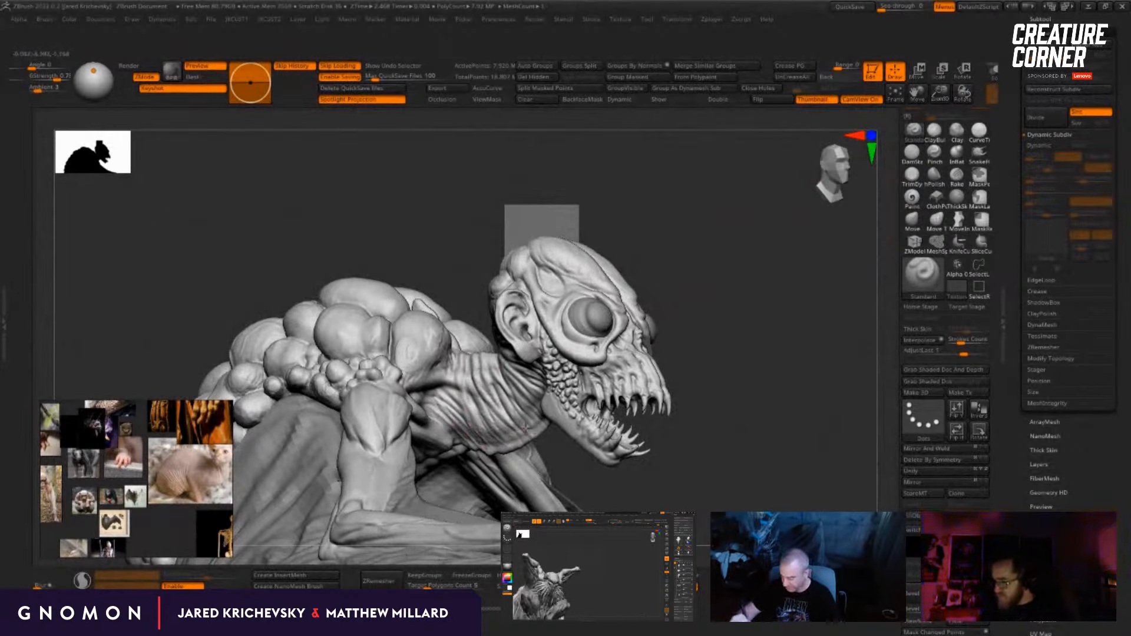
drag(714, 405, 690, 400)
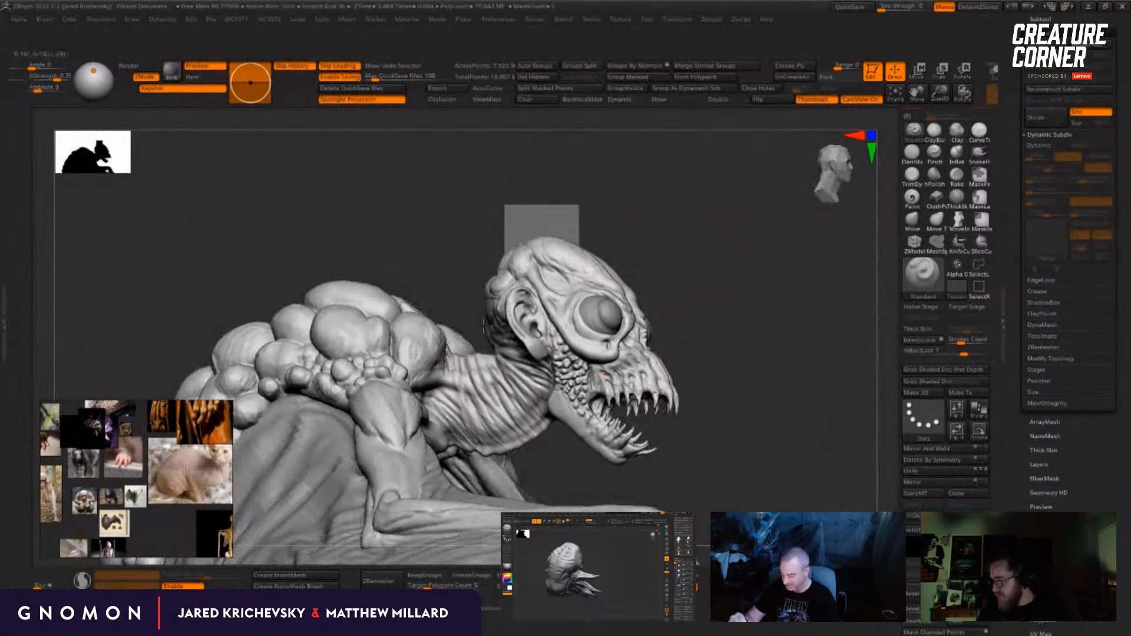
drag(706, 339, 728, 346)
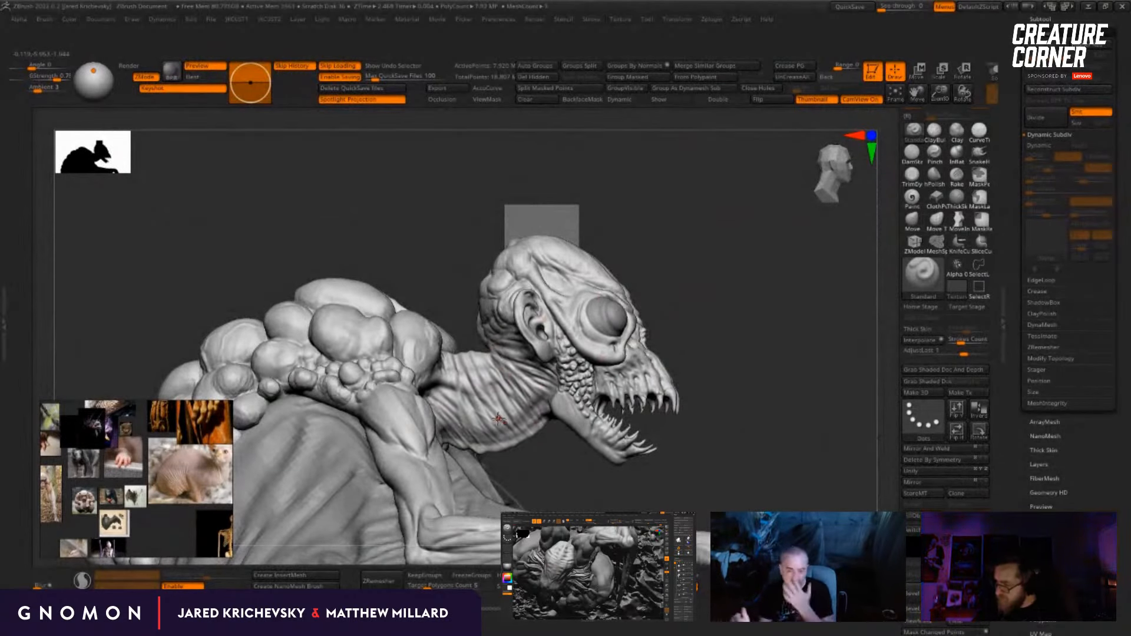
mouse_move(797, 375)
mouse_down()
mouse_move(781, 397)
mouse_move(787, 387)
mouse_up()
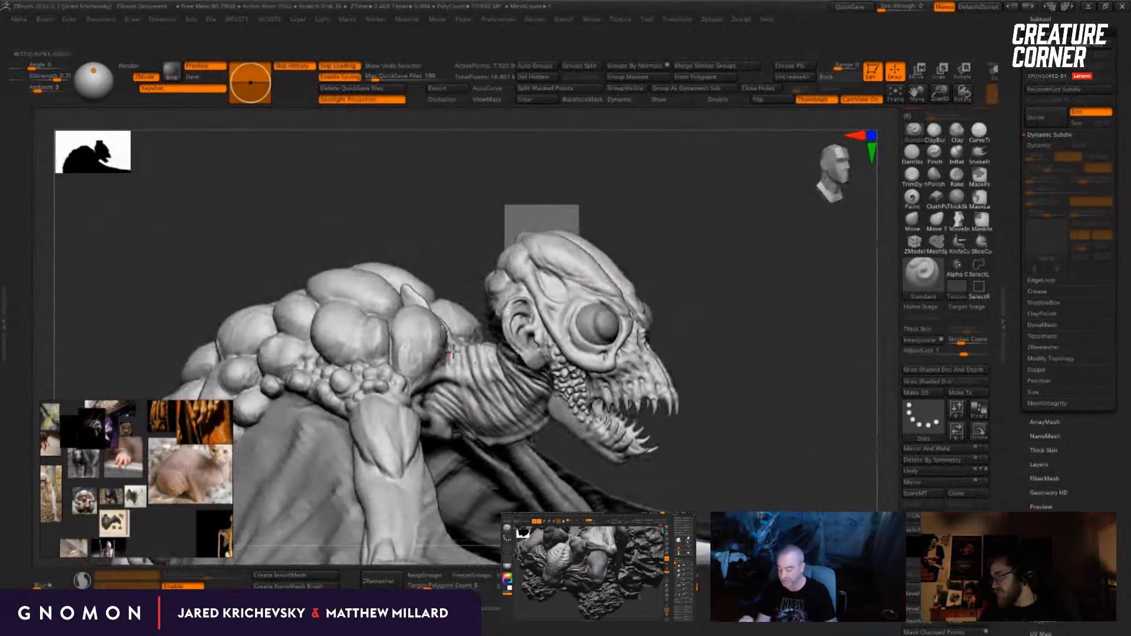
Step: Refine the large shoulder lump beside the neck base with the ClayBuildup and Standard brushes
key(b)
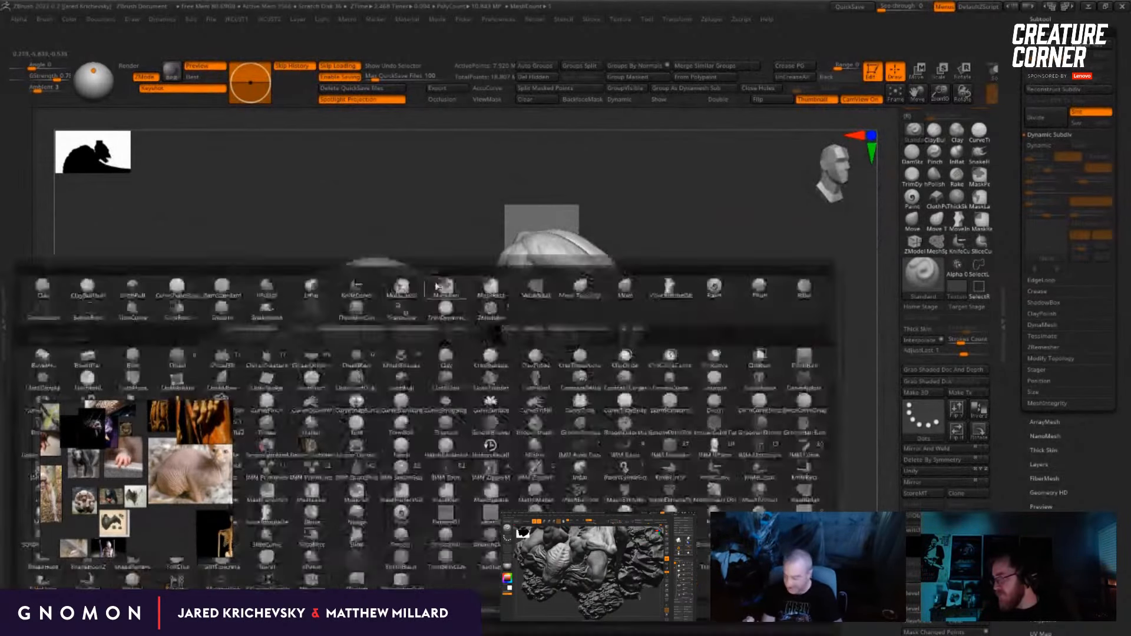
key(c)
key(b)
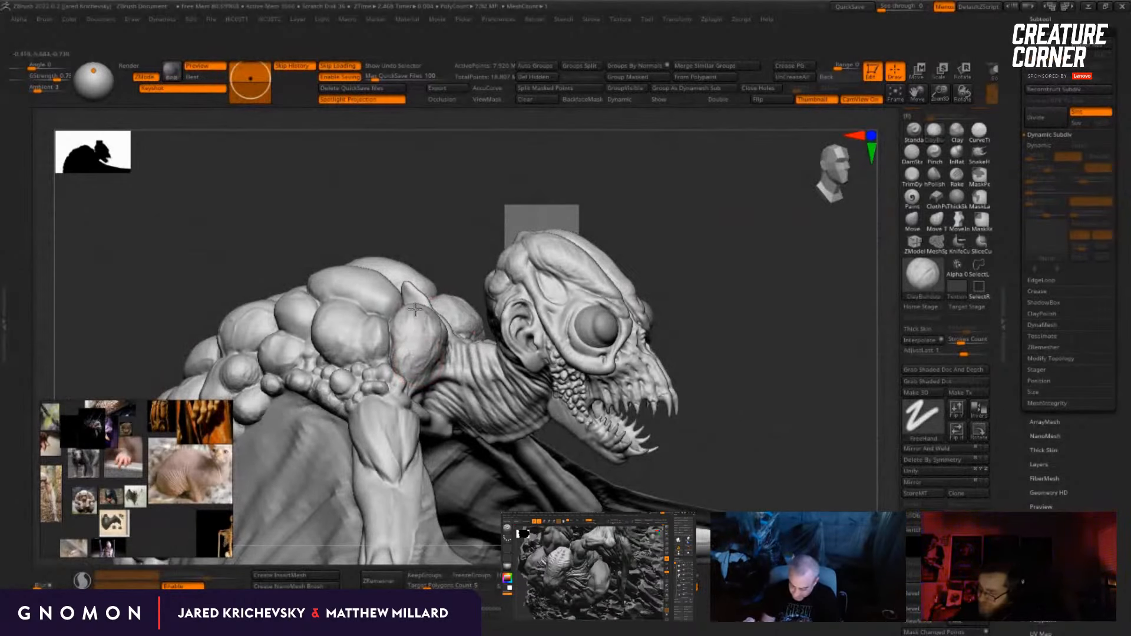
key(b)
key(s)
key(t)
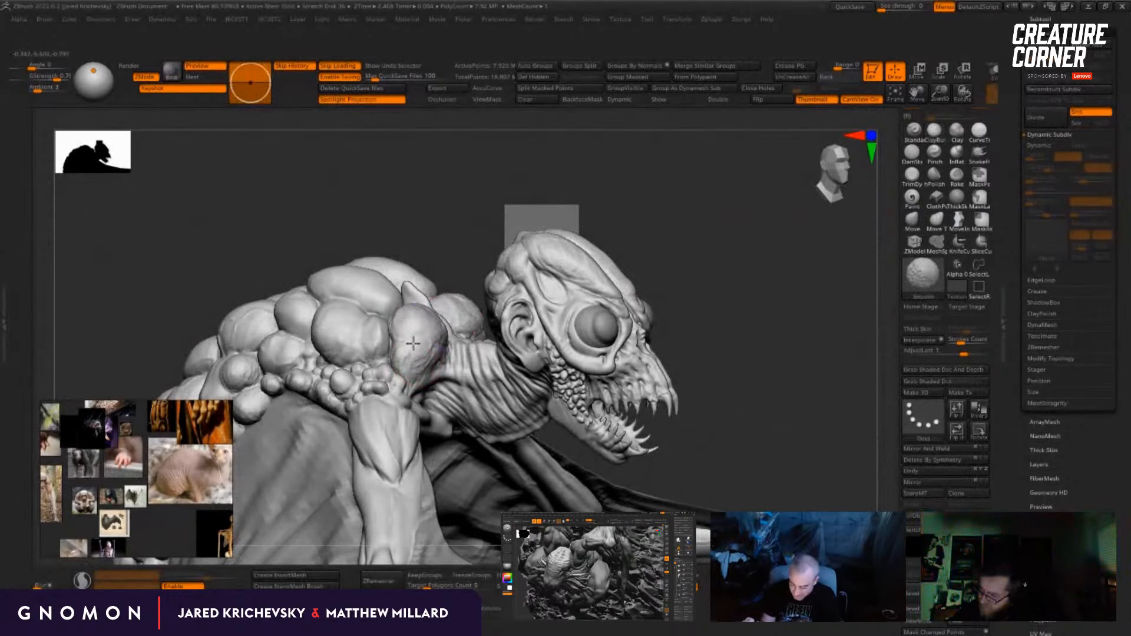
mouse_move(738, 418)
mouse_down()
mouse_move(665, 344)
mouse_move(710, 268)
mouse_move(681, 296)
mouse_move(725, 437)
mouse_move(856, 475)
mouse_move(813, 442)
mouse_move(717, 434)
mouse_move(734, 430)
mouse_up()
Step: Adjust the brush size and build up small scales around the jaw corner below the ear with ClayBuildup
key(s)
drag(460, 387, 455, 387)
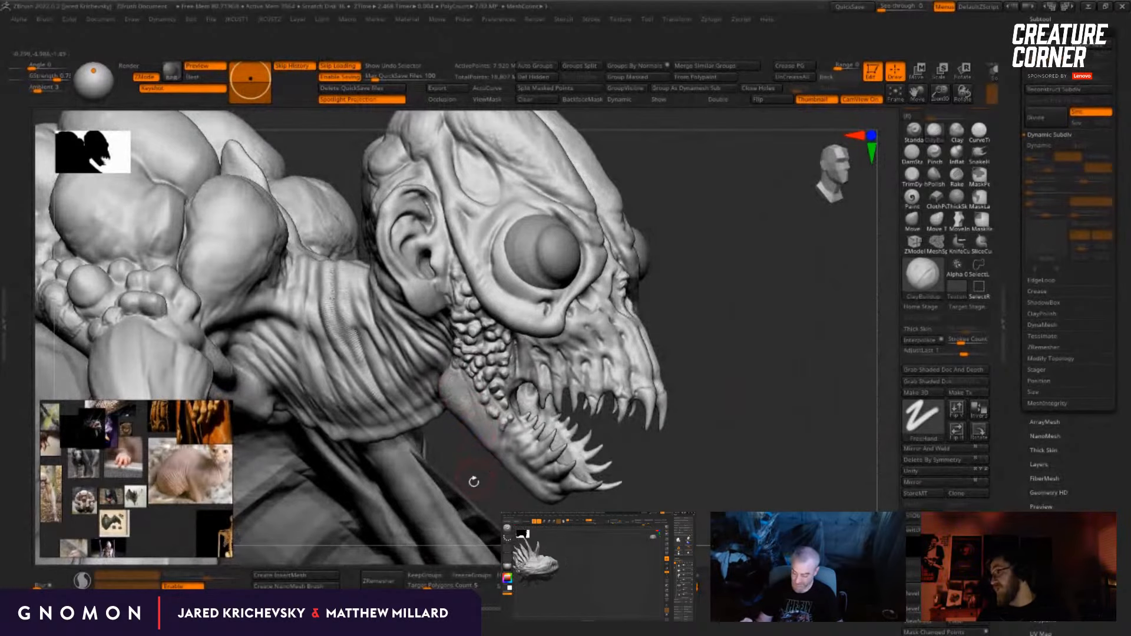
drag(653, 504, 719, 401)
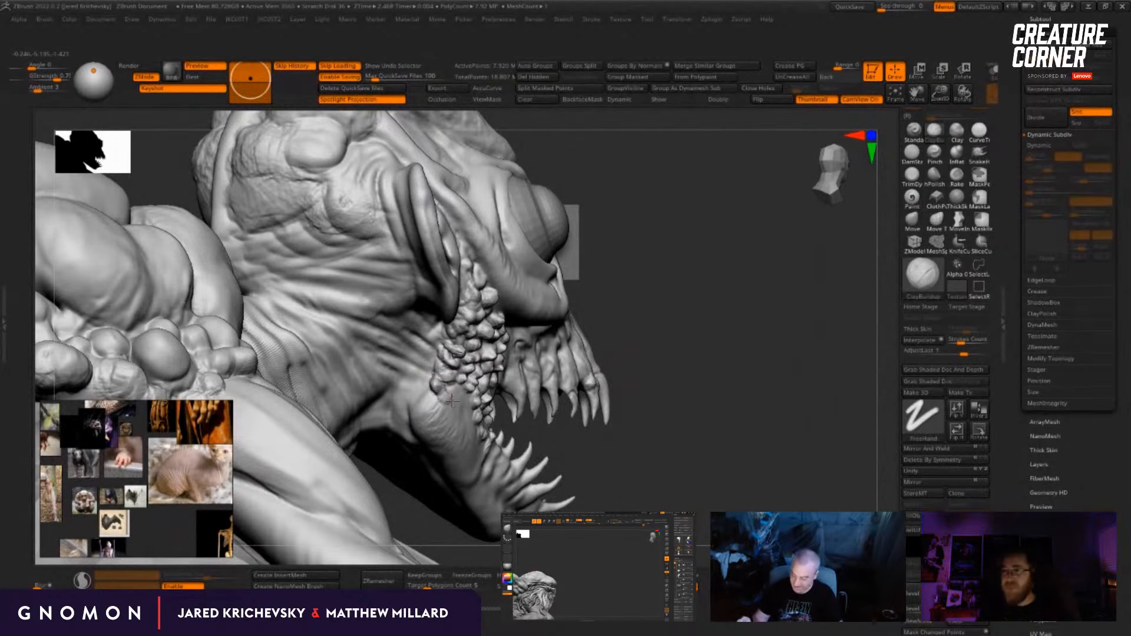
drag(692, 330, 647, 357)
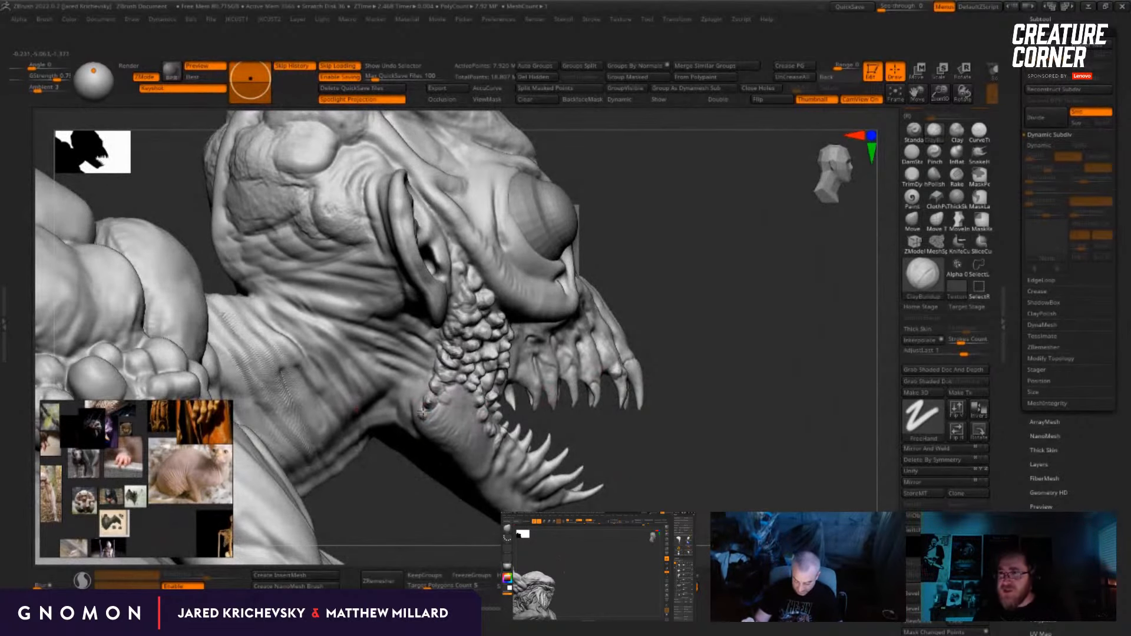
drag(657, 351, 628, 357)
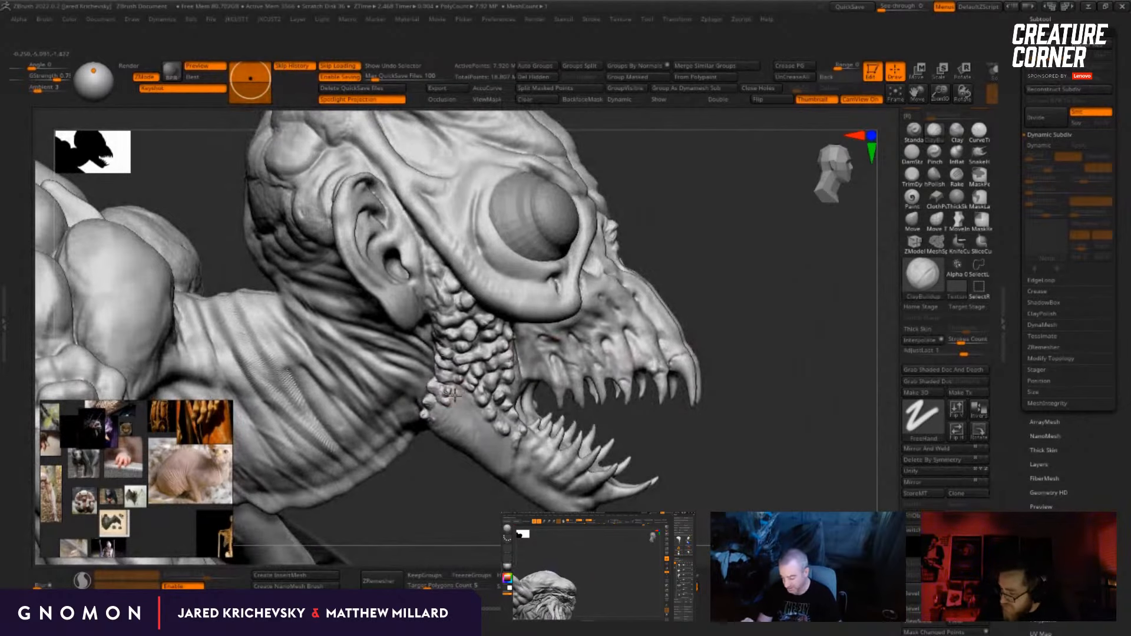
drag(463, 400, 472, 399)
Step: Review the whole creature's silhouette, wings, arms and legs from both sides
mouse_move(734, 417)
alt+mouse_down()
mouse_move(707, 412)
mouse_move(686, 339)
alt+mouse_up()
mouse_move(687, 339)
mouse_down()
mouse_move(654, 328)
mouse_move(606, 278)
mouse_up()
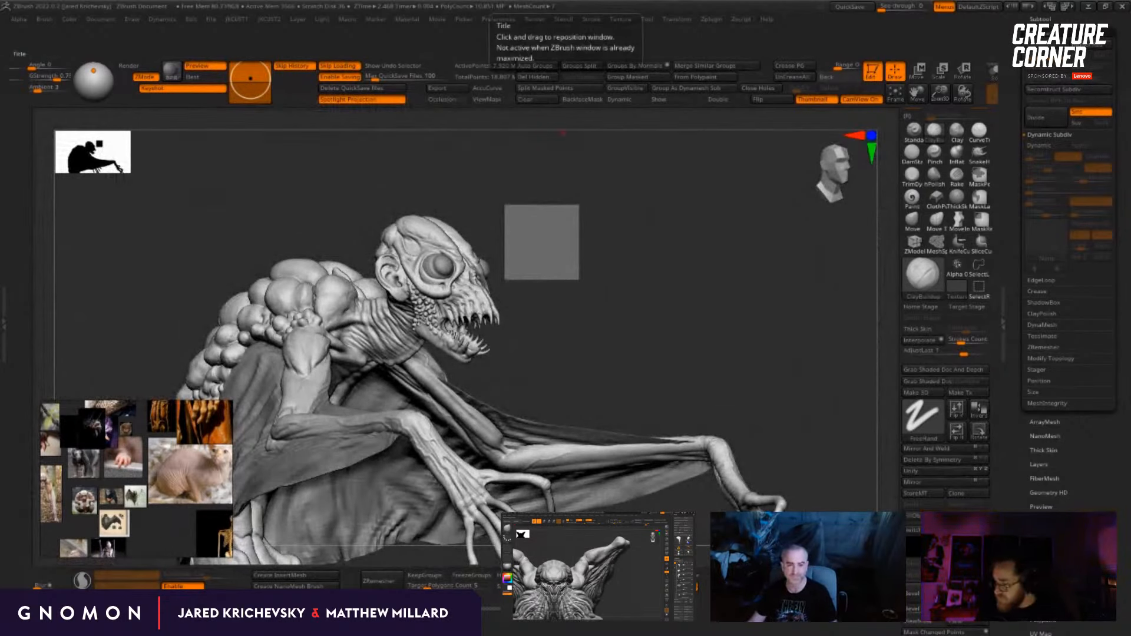
drag(727, 296, 632, 275)
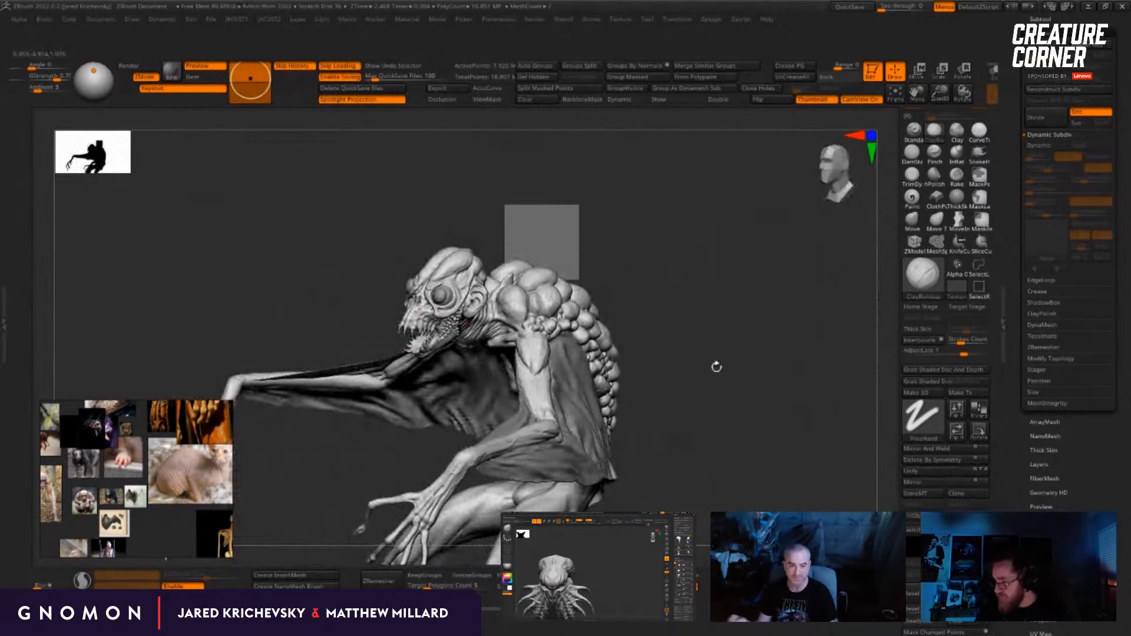
drag(716, 367, 509, 413)
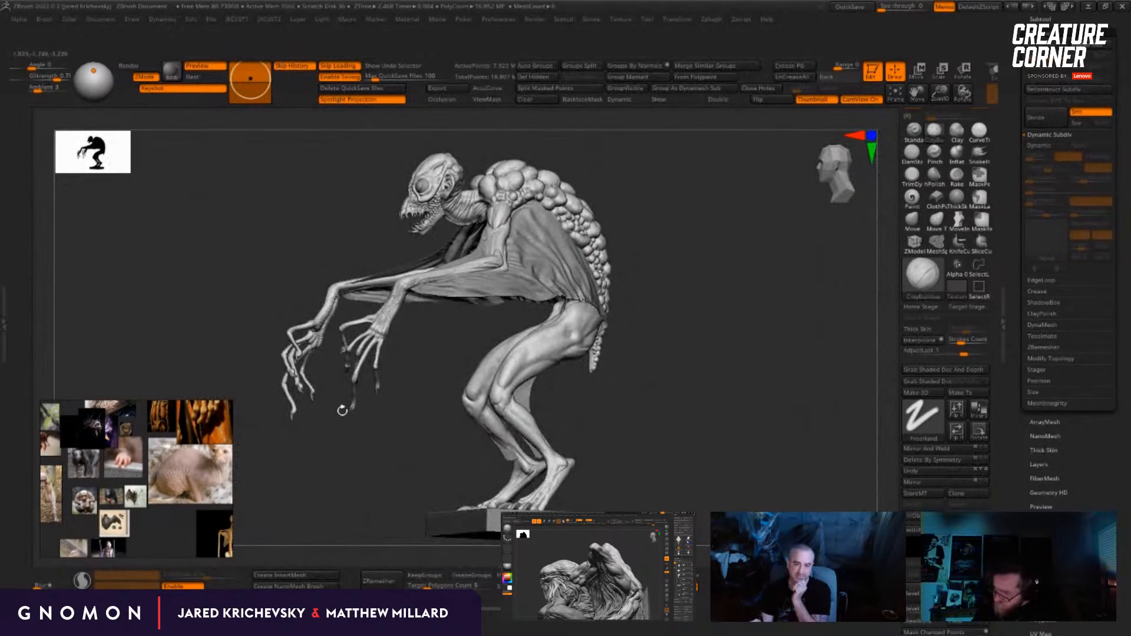
drag(751, 298, 729, 459)
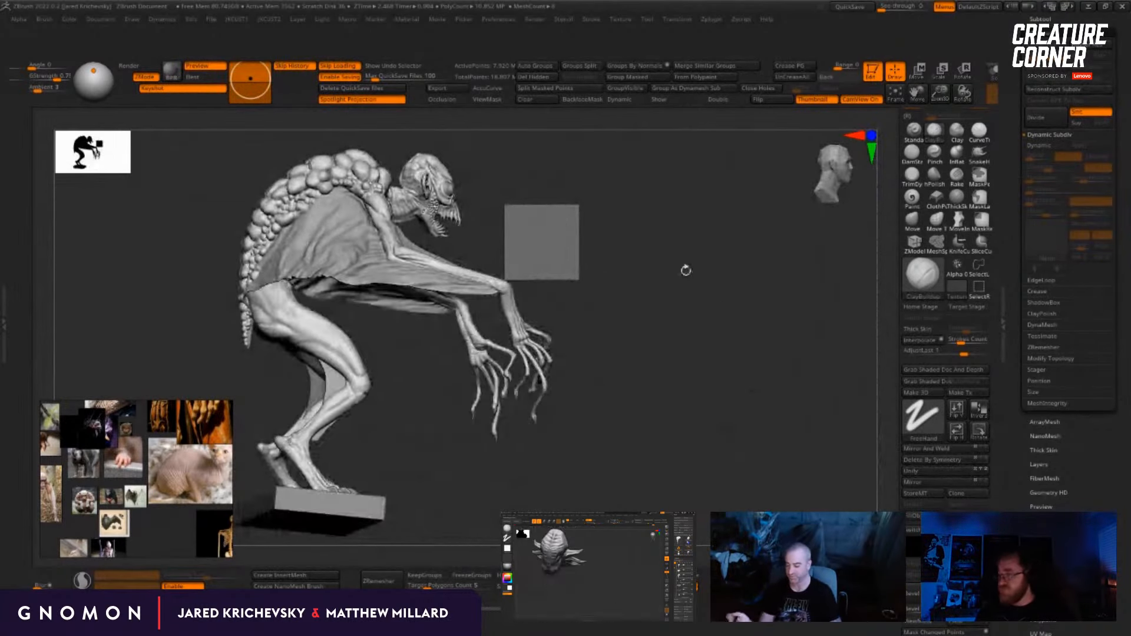
Step: Examine the winged creature's lumpy back, wing membrane and hind legs from several angles
drag(684, 270, 707, 268)
alt+drag(602, 218, 478, 250)
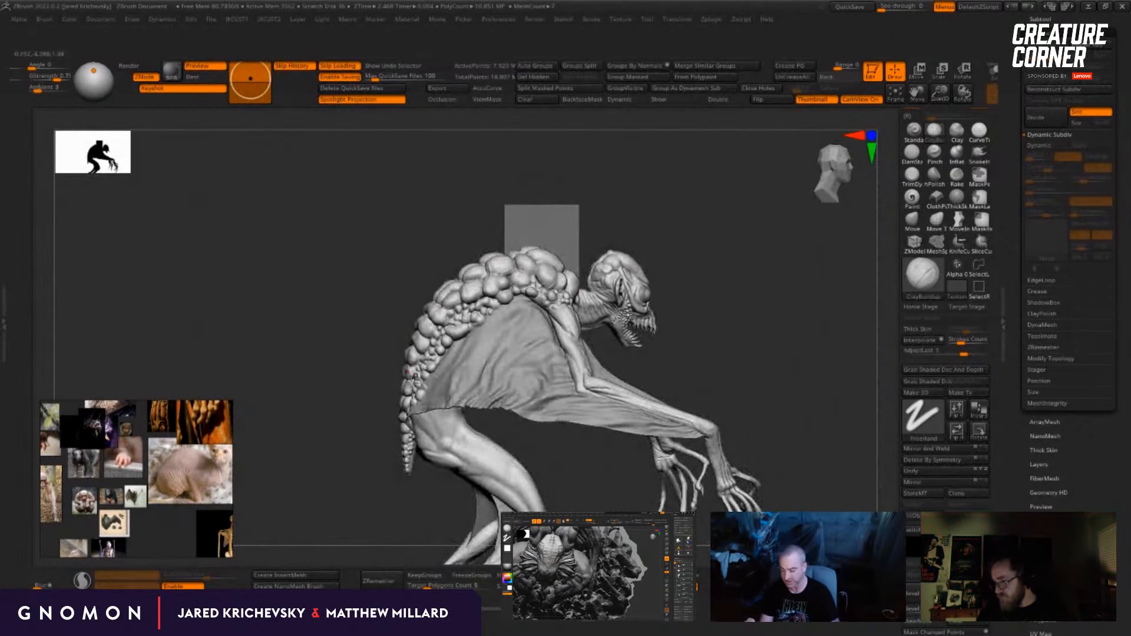
drag(425, 512, 434, 528)
alt+drag(746, 288, 870, 330)
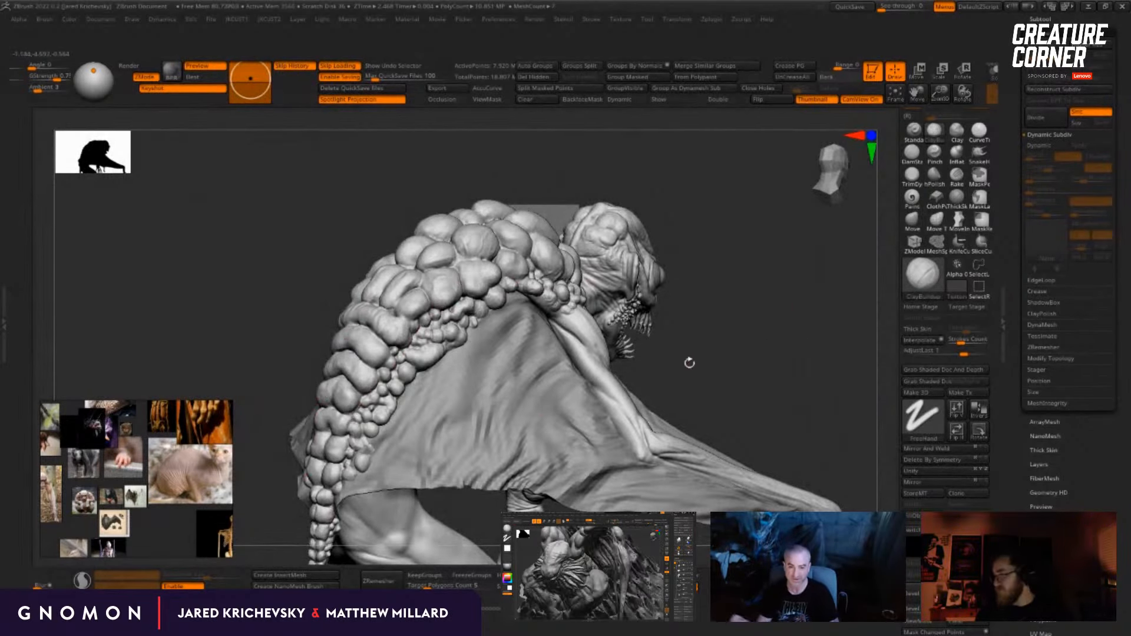
drag(687, 361, 761, 251)
drag(543, 427, 649, 377)
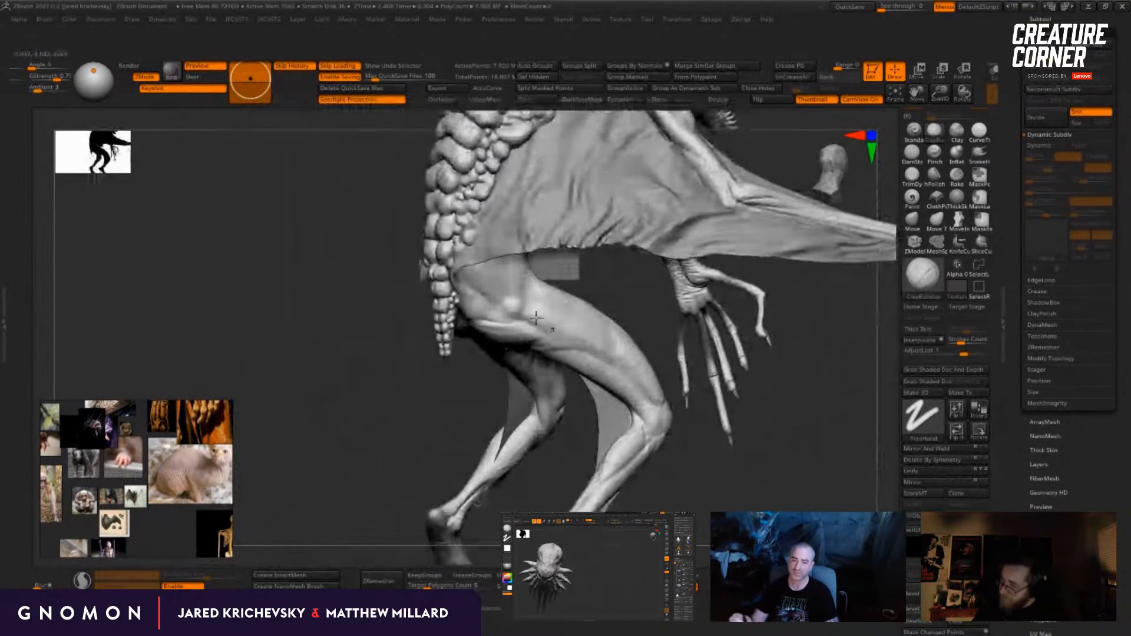
drag(713, 473, 702, 443)
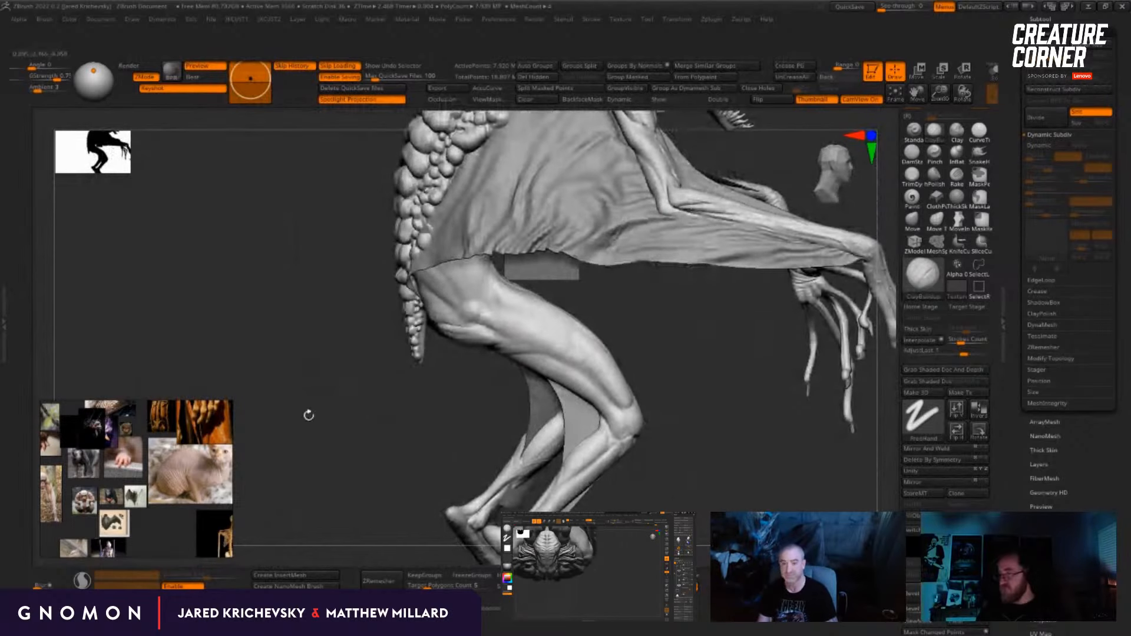
drag(309, 415, 436, 401)
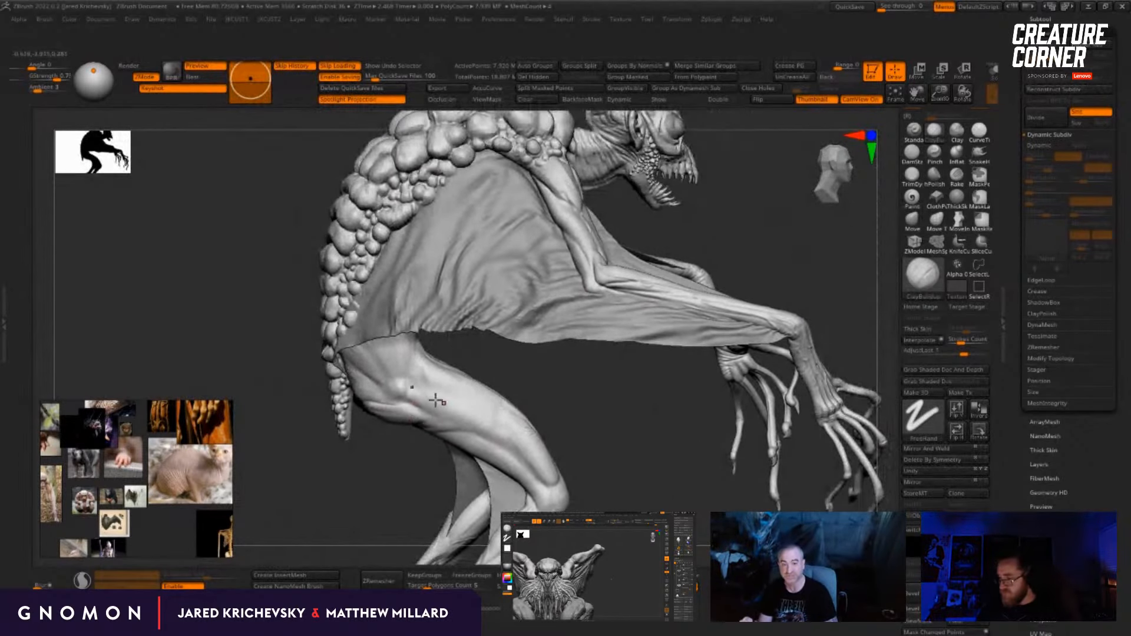
drag(632, 452, 648, 410)
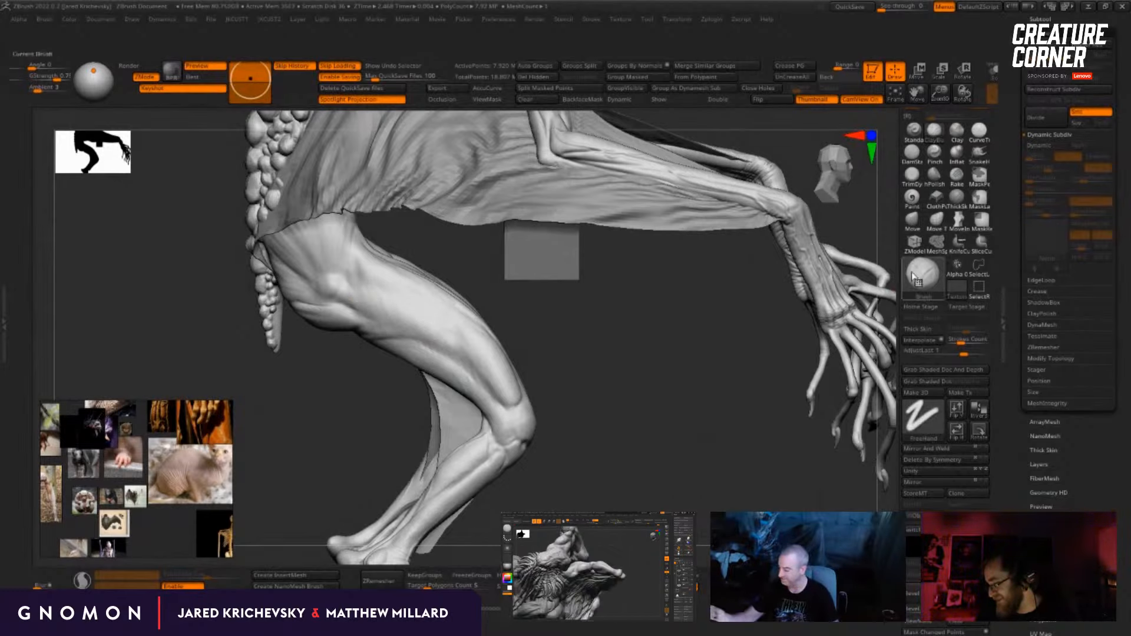
Step: Sculpt raised veins along the outer thigh with the Standard brush at an adjusted brush size
click(915, 132)
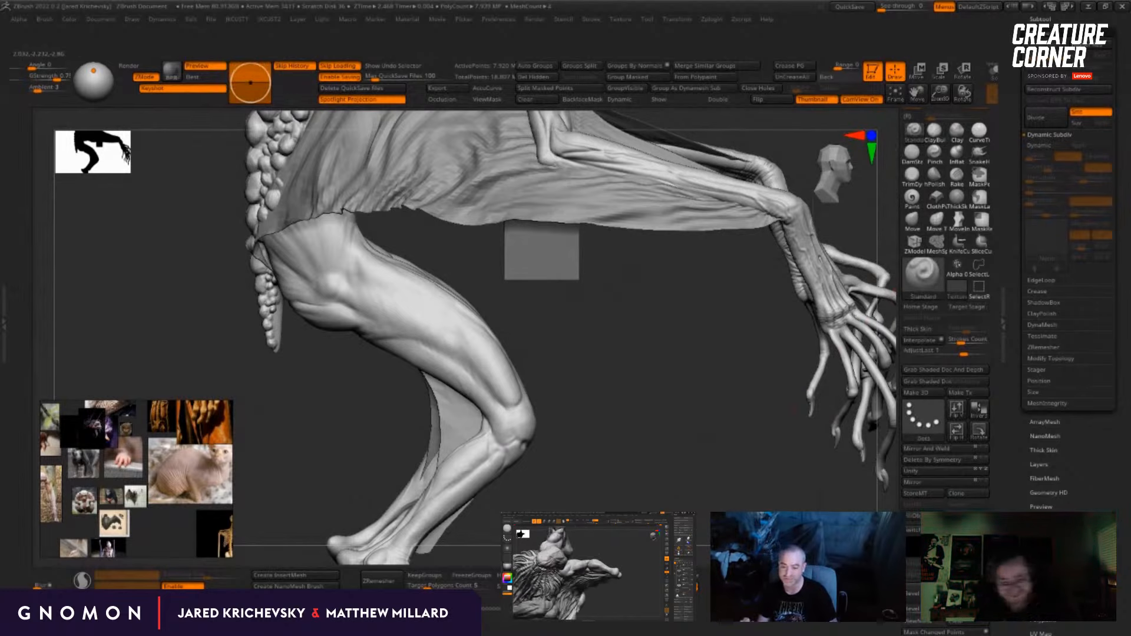
key(s)
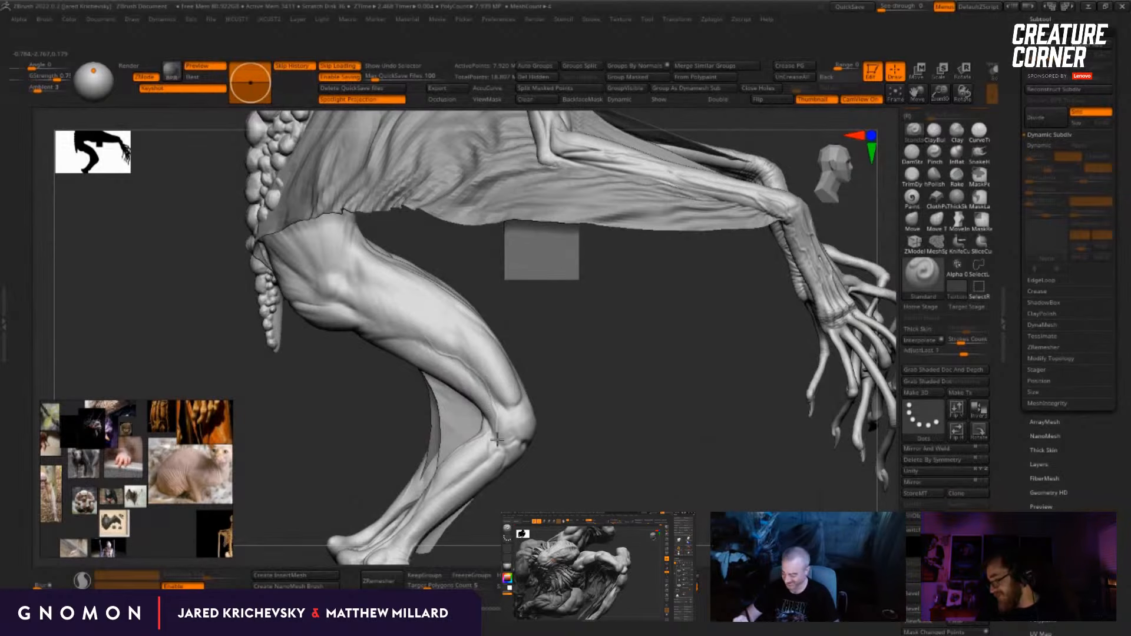
drag(578, 464, 516, 456)
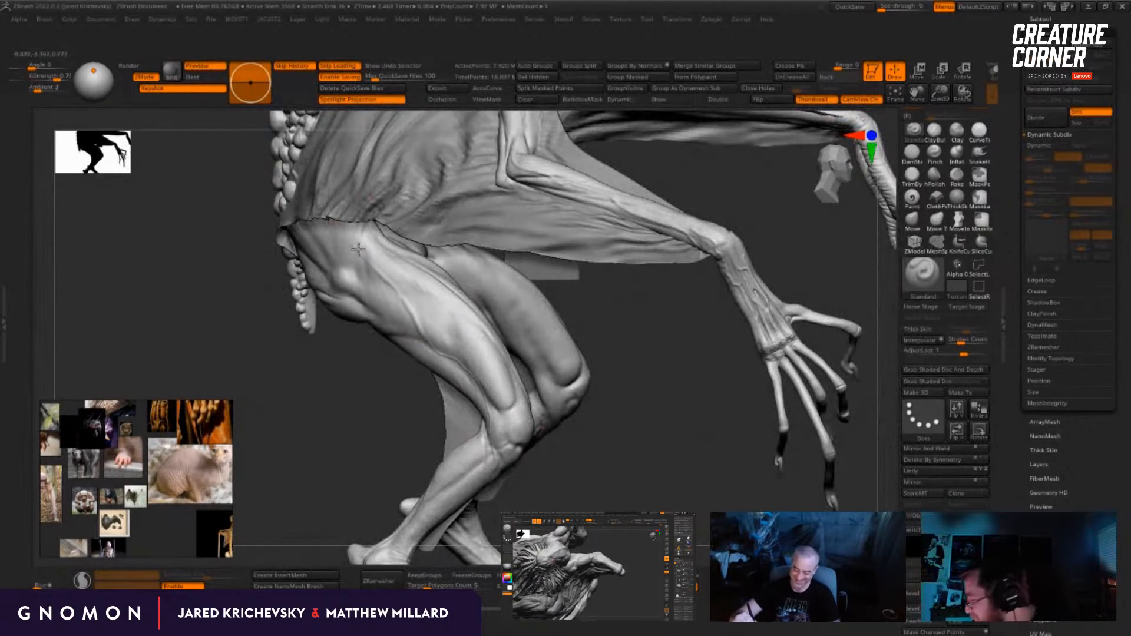
drag(360, 432, 355, 419)
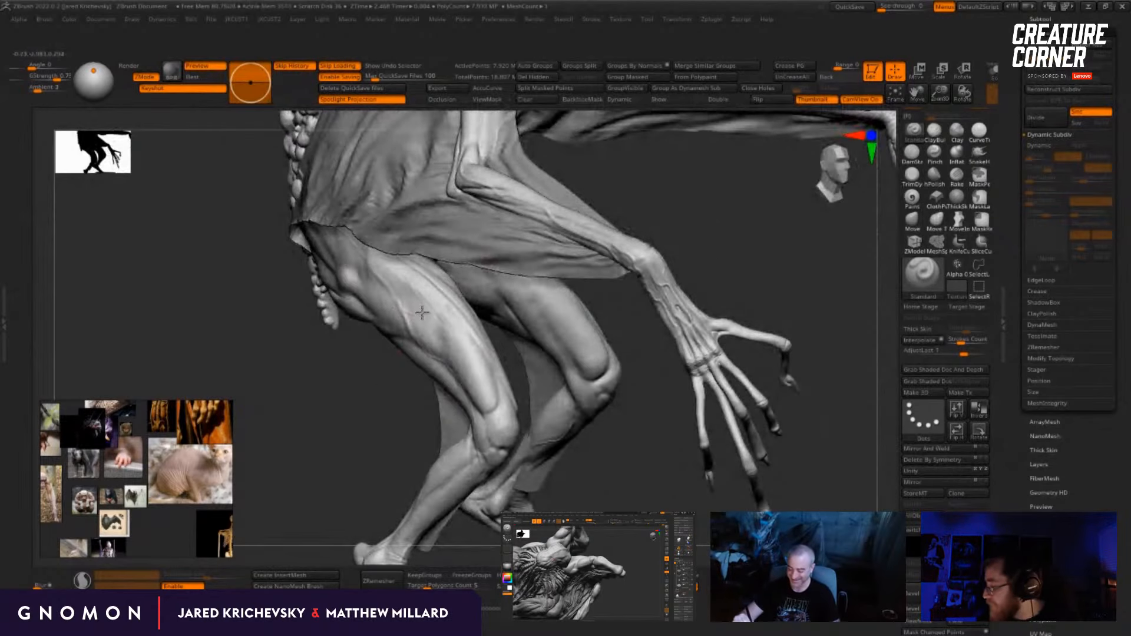
drag(404, 463, 439, 458)
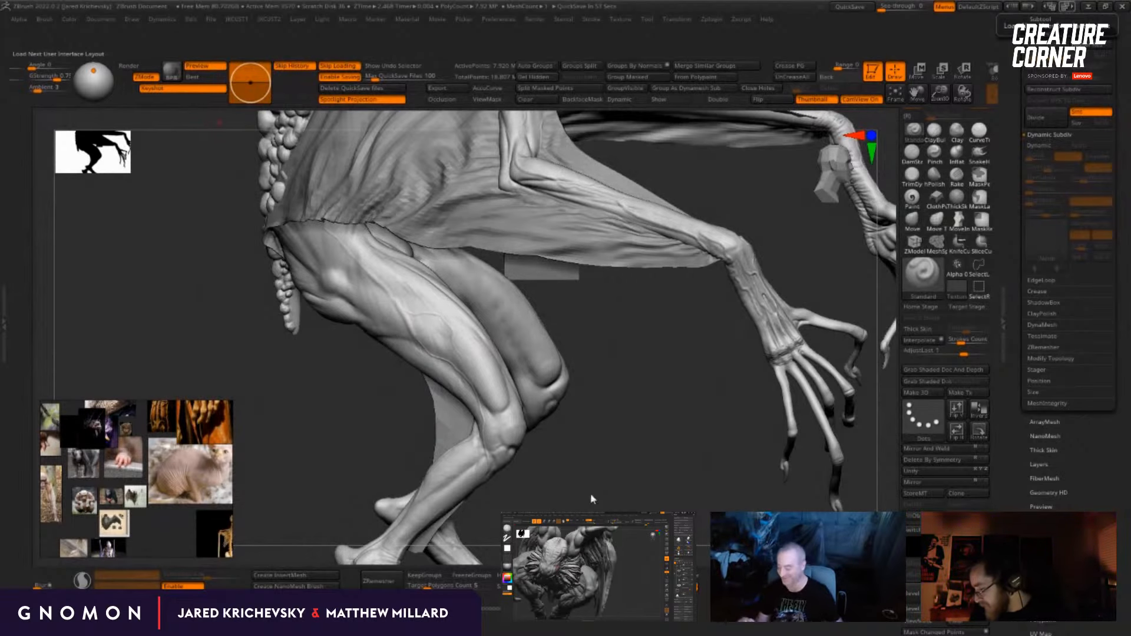
Step: Extend and branch the raised veins across the outer thigh from the hip towards the knee
drag(592, 500, 377, 327)
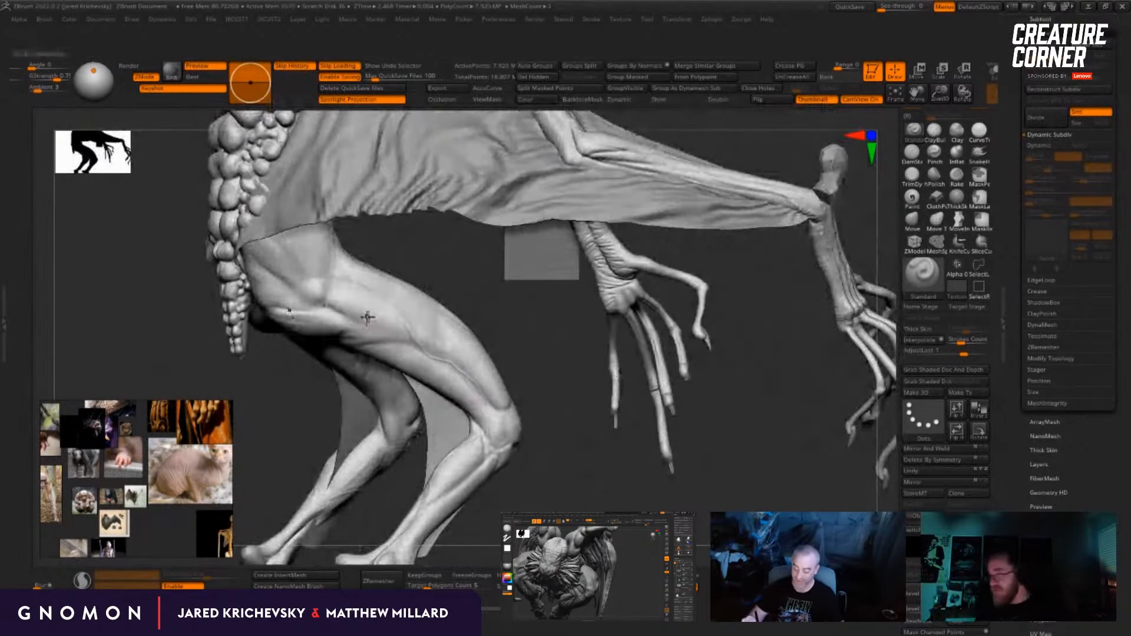
drag(478, 310, 466, 318)
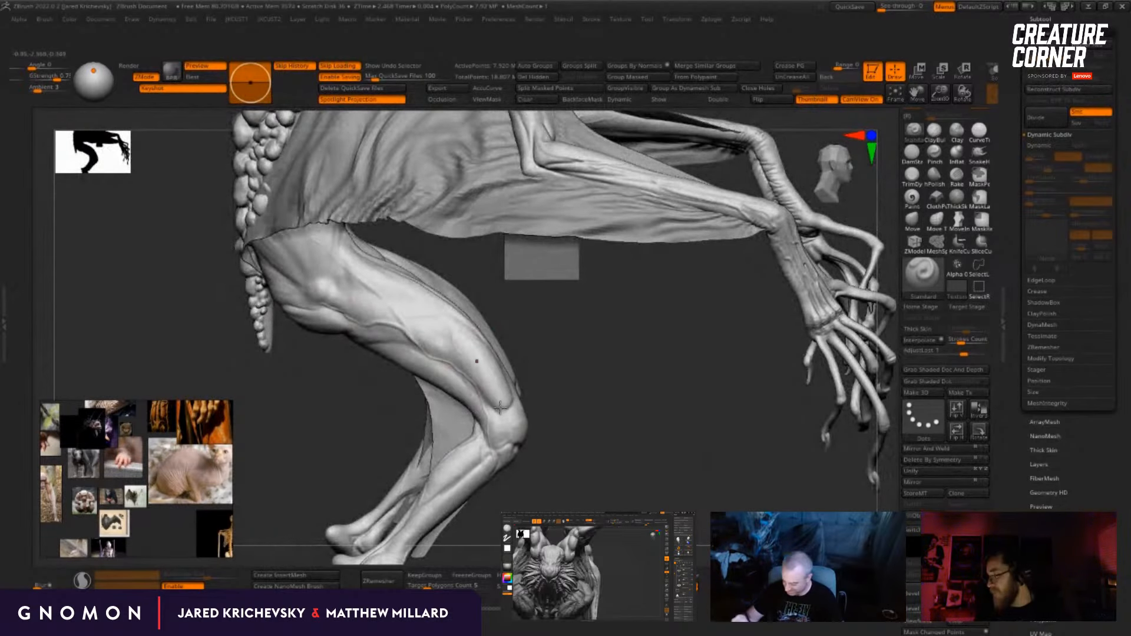
drag(626, 500, 790, 437)
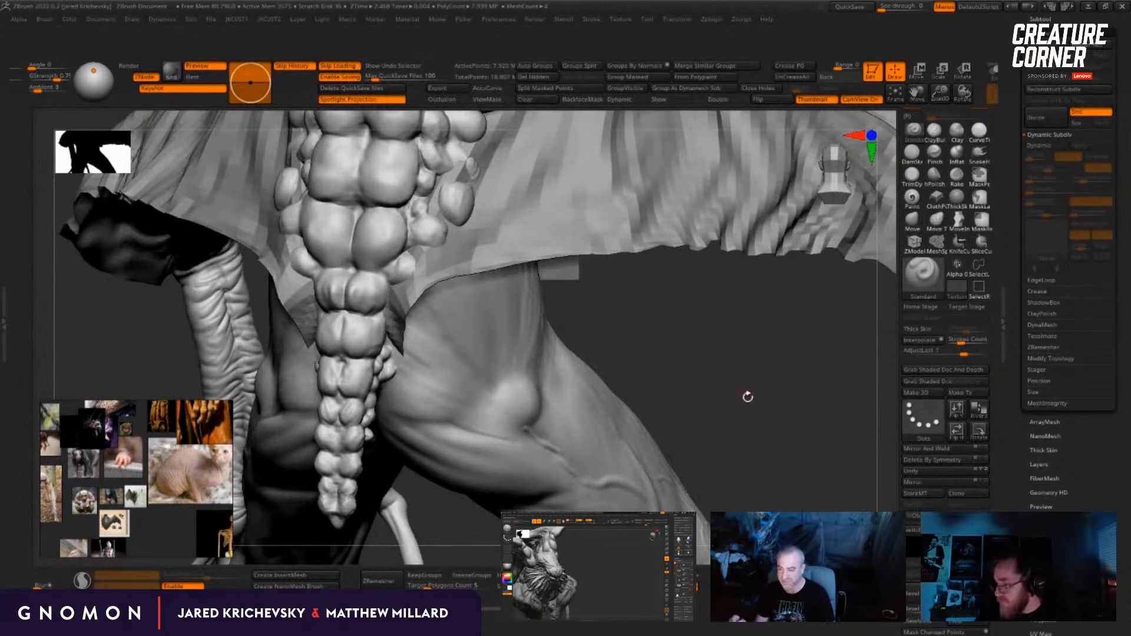
drag(761, 417, 717, 364)
alt+drag(348, 483, 265, 422)
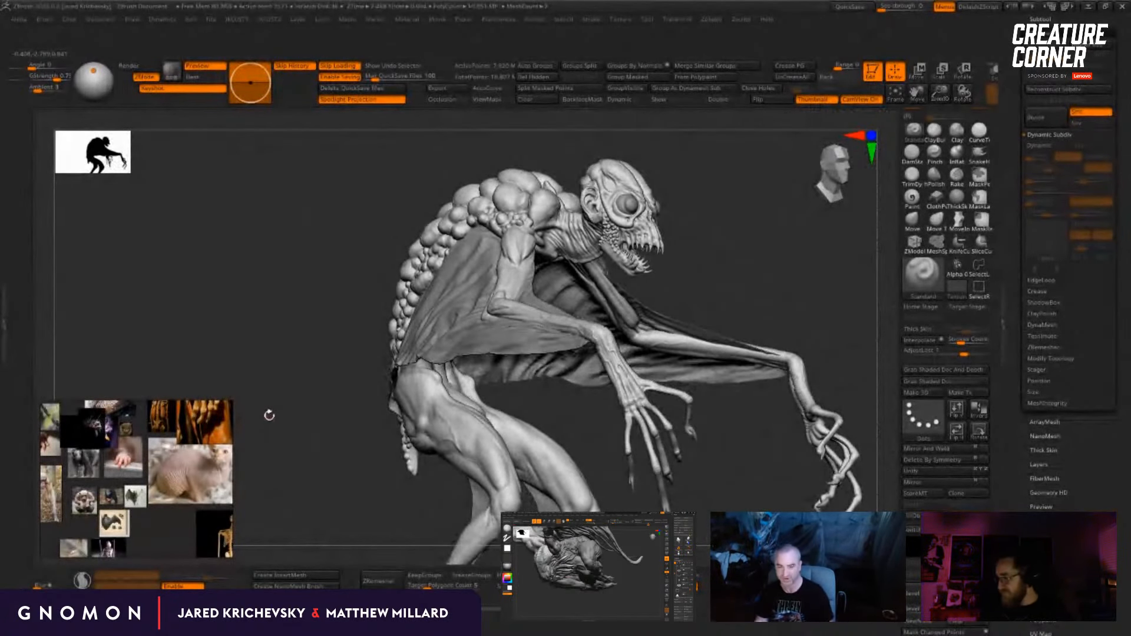
Step: Build up small lumps along the side of the tail with the ClayBuildup brush, adjusting the brush size
drag(307, 498, 346, 482)
alt+drag(338, 521, 393, 326)
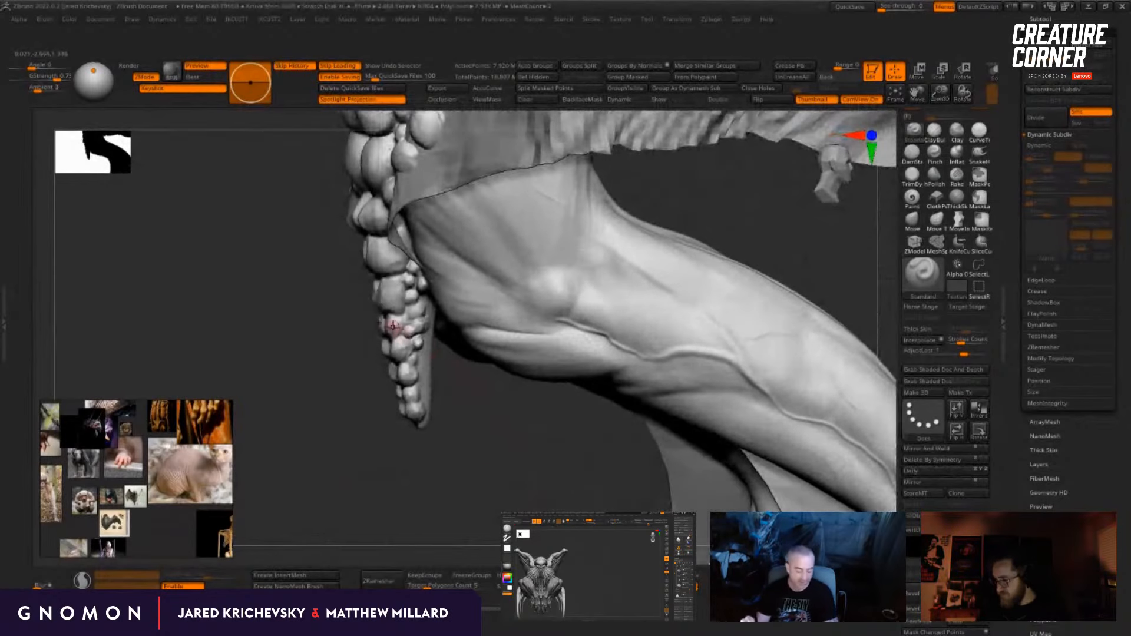
key(b)
key(c)
key(b)
key(s)
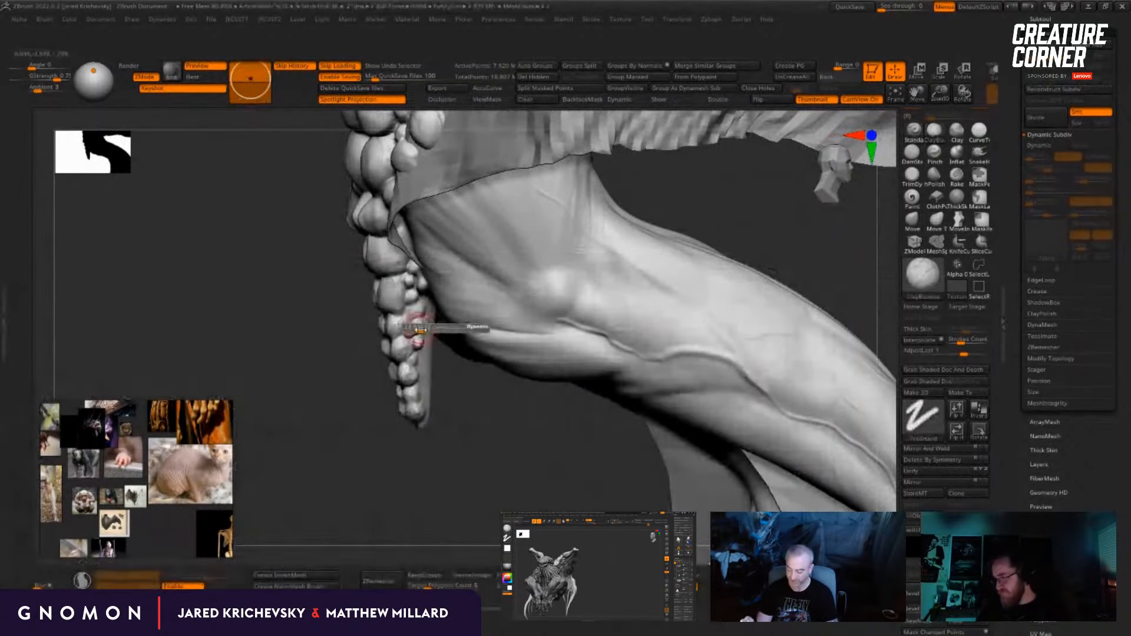
mouse_move(425, 356)
mouse_down()
mouse_move(437, 383)
mouse_move(427, 394)
mouse_up()
key(s)
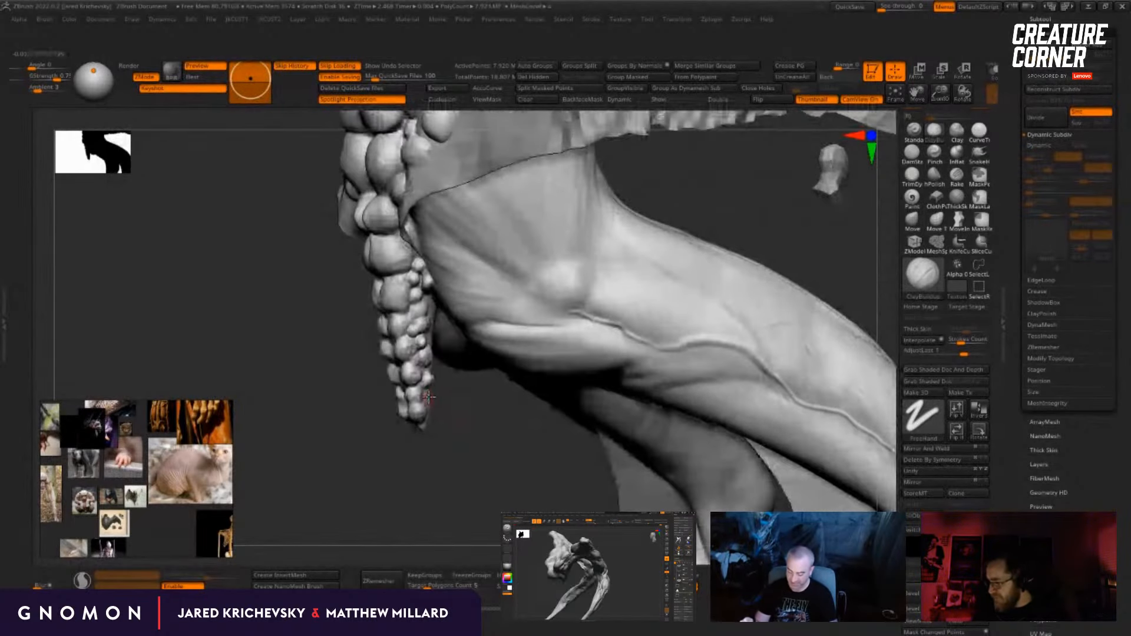
Step: Break up the back of the tail with smaller bumps and build out its narrow tip
drag(462, 432, 411, 407)
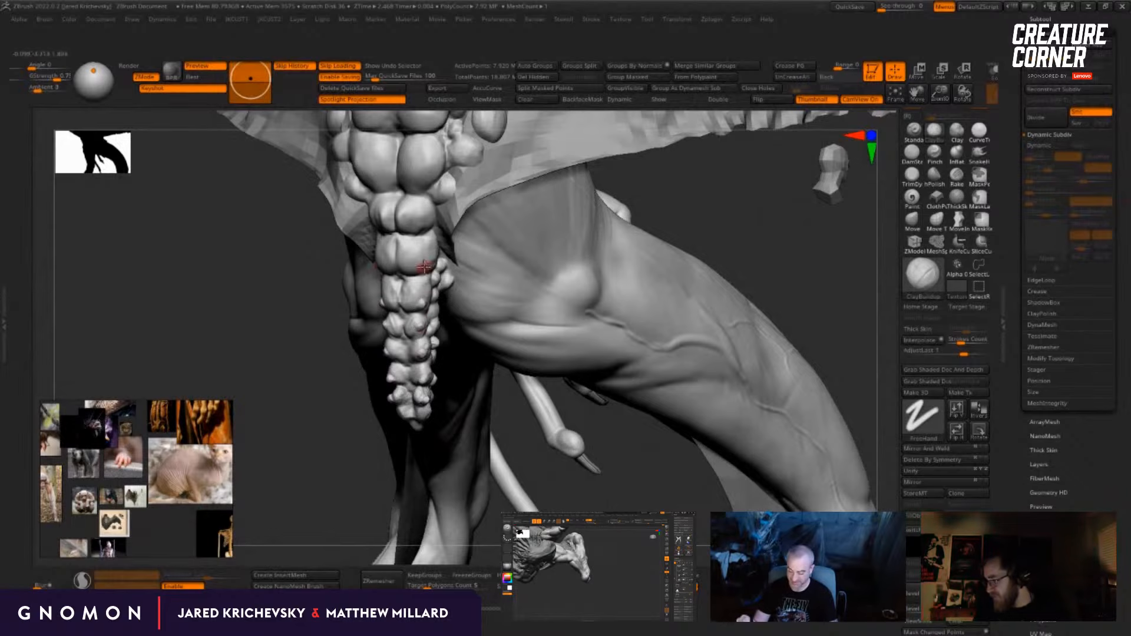
drag(419, 224, 418, 226)
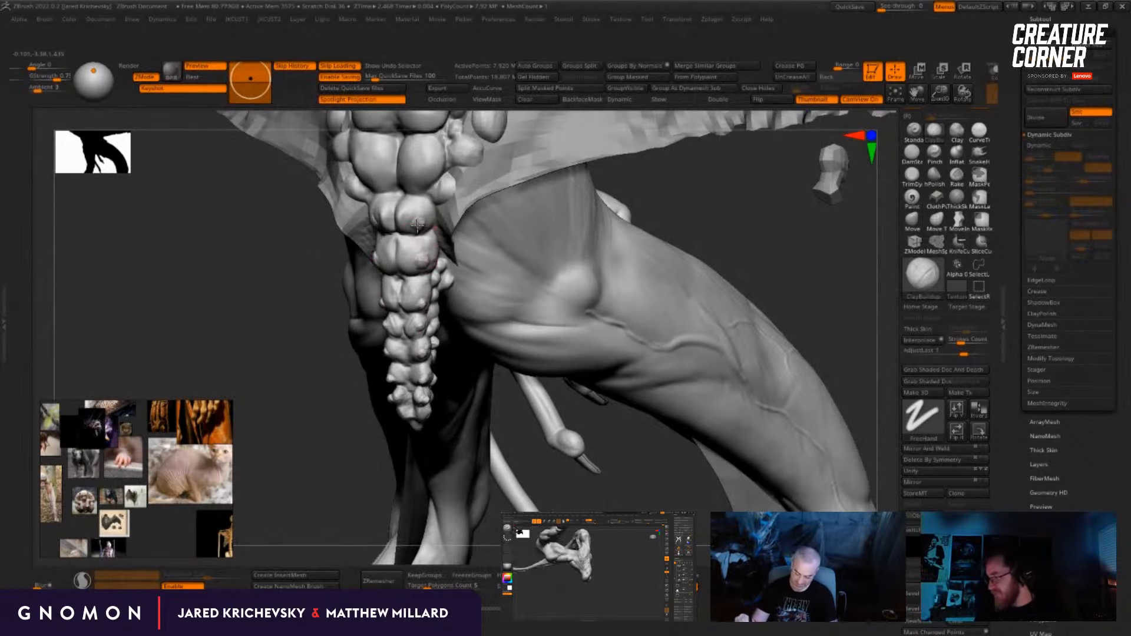
drag(343, 529, 294, 524)
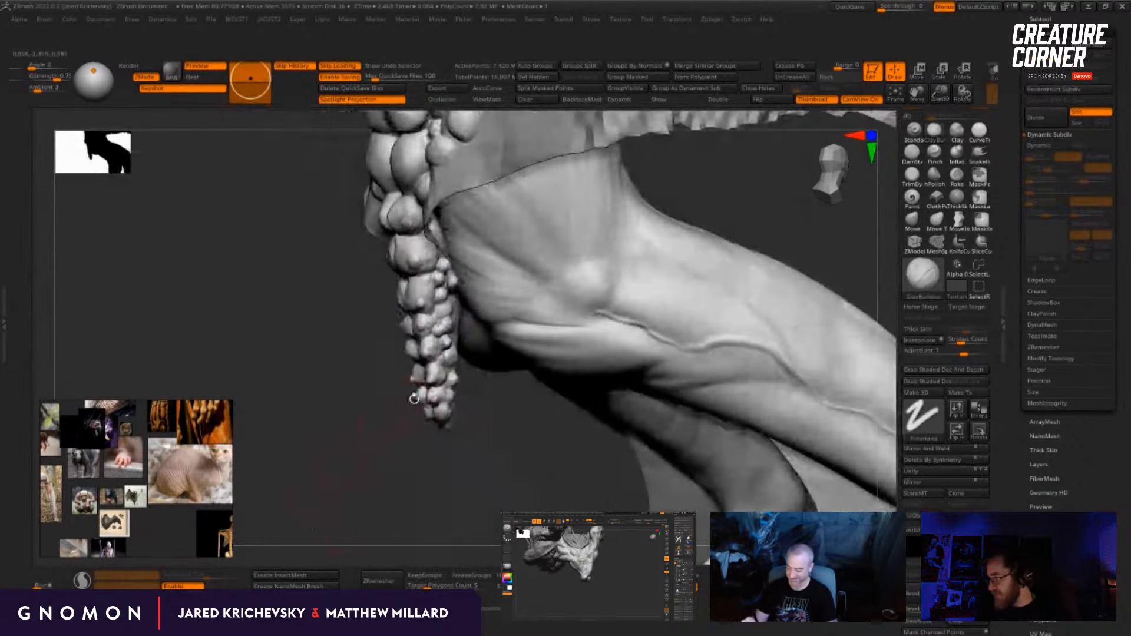
drag(435, 446, 395, 446)
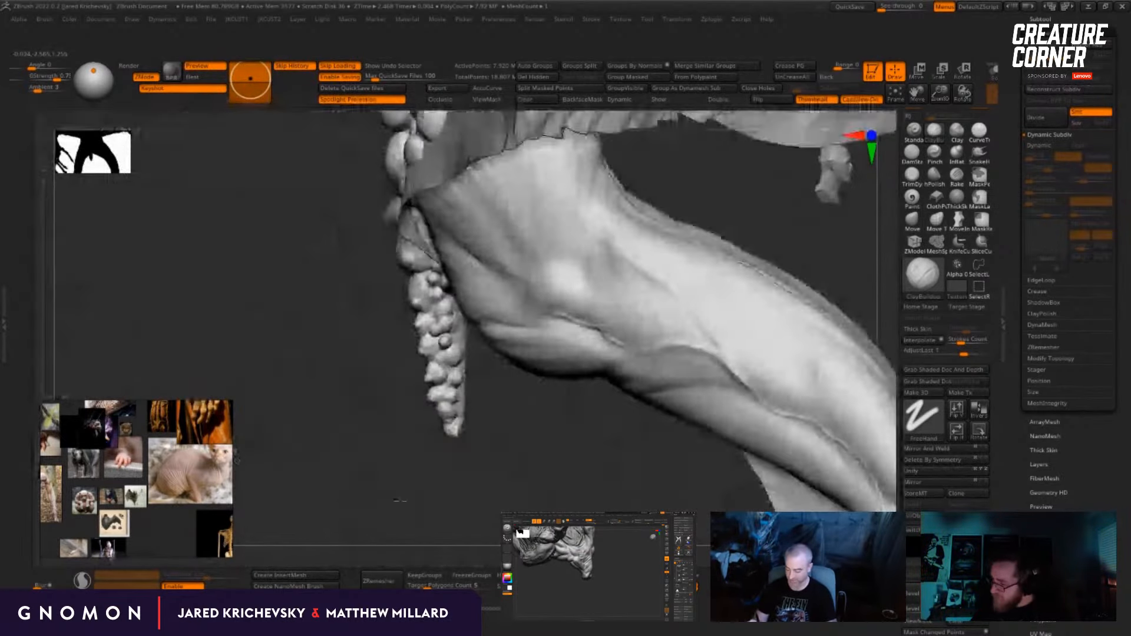
drag(400, 501, 411, 500)
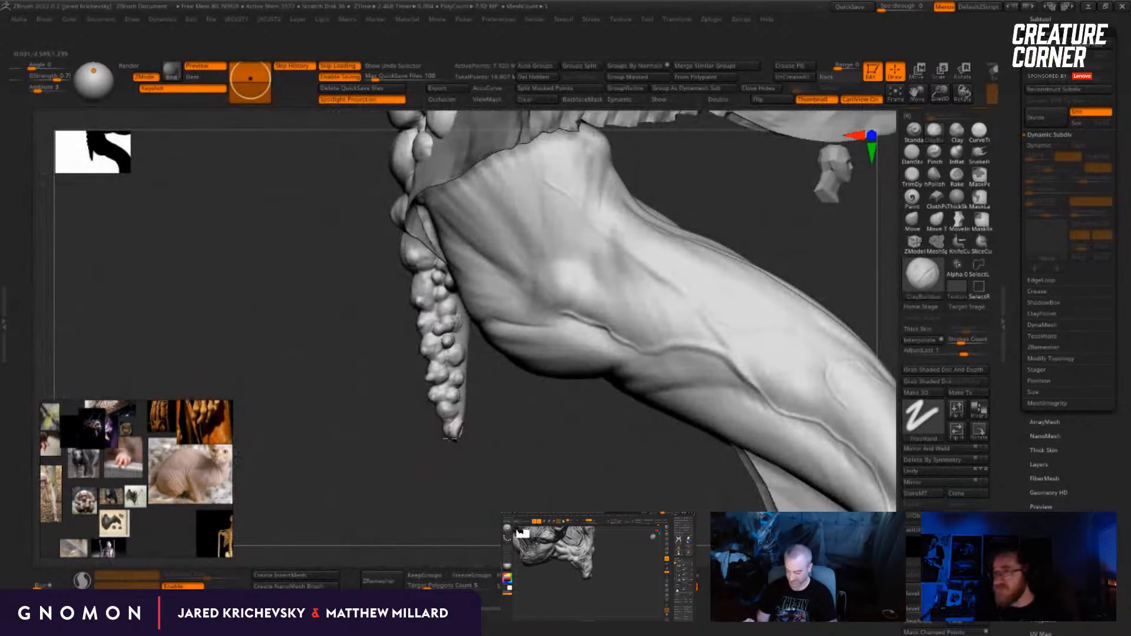
mouse_move(451, 439)
mouse_down()
mouse_move(437, 512)
mouse_move(768, 422)
mouse_move(809, 421)
mouse_move(677, 375)
mouse_move(776, 300)
mouse_move(687, 432)
mouse_up()
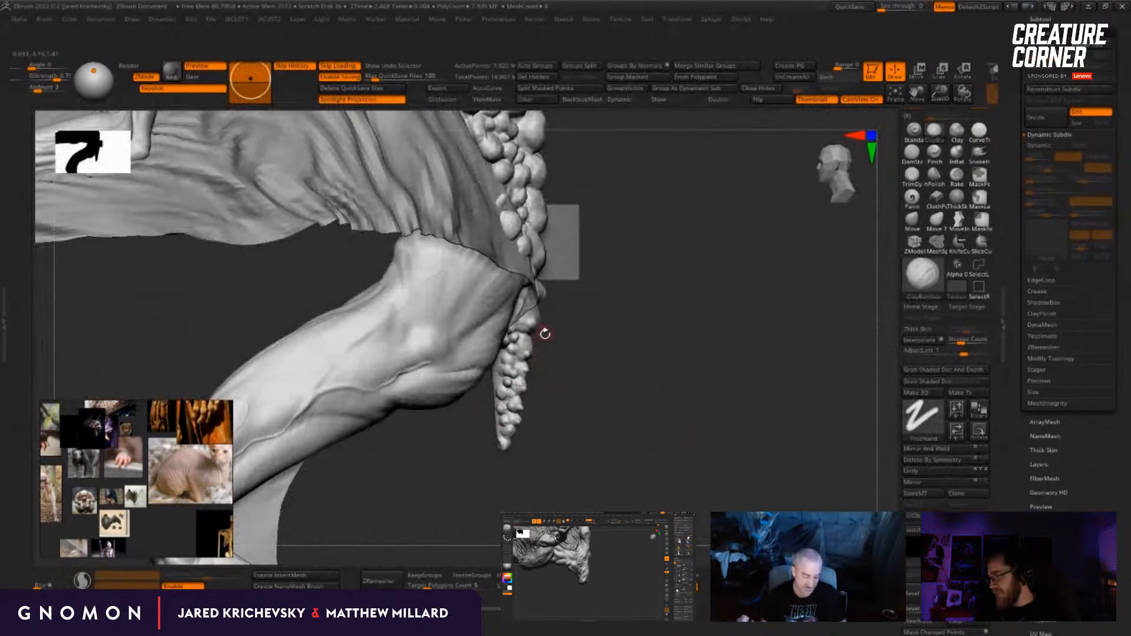
Step: Reshape the tail's profile with the Move brush, pulling its upper part backwards away from the thigh
key(b)
key(m)
key(v)
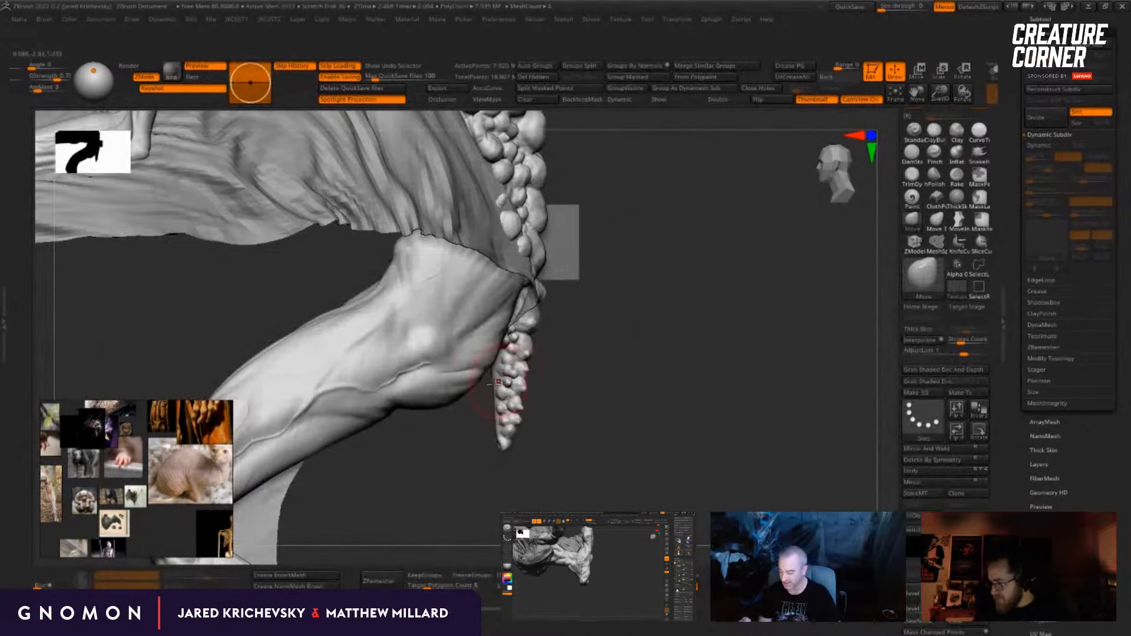
drag(520, 369, 534, 371)
key(bracketleft)
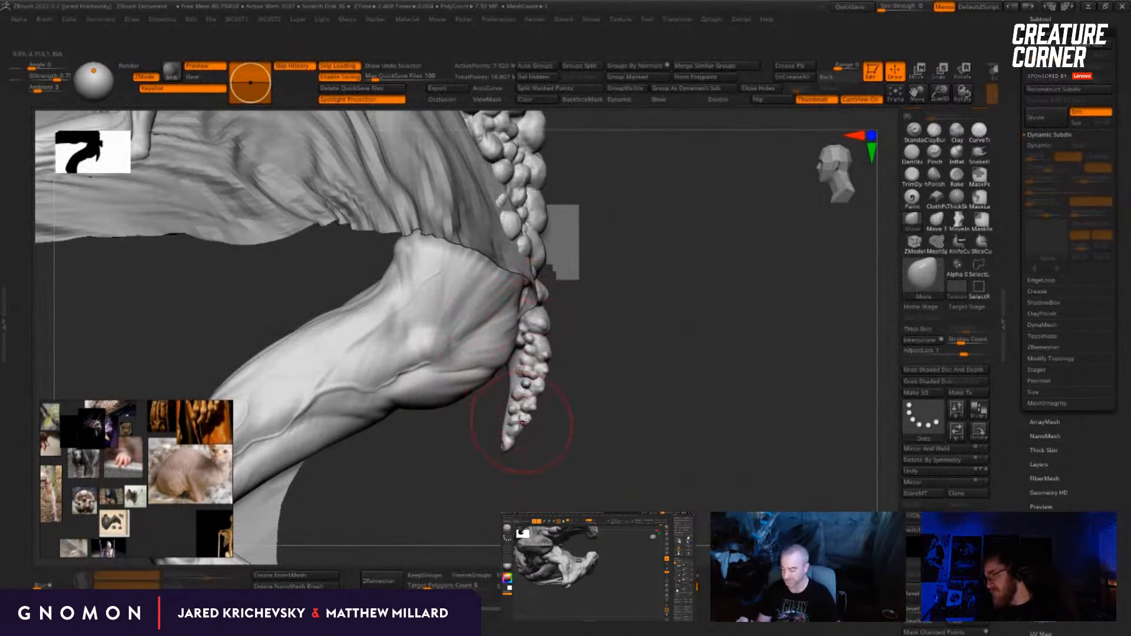
Step: Review the whole creature's silhouette, then inspect its head, teeth and shoulder lumps up close
alt+drag(564, 436, 731, 339)
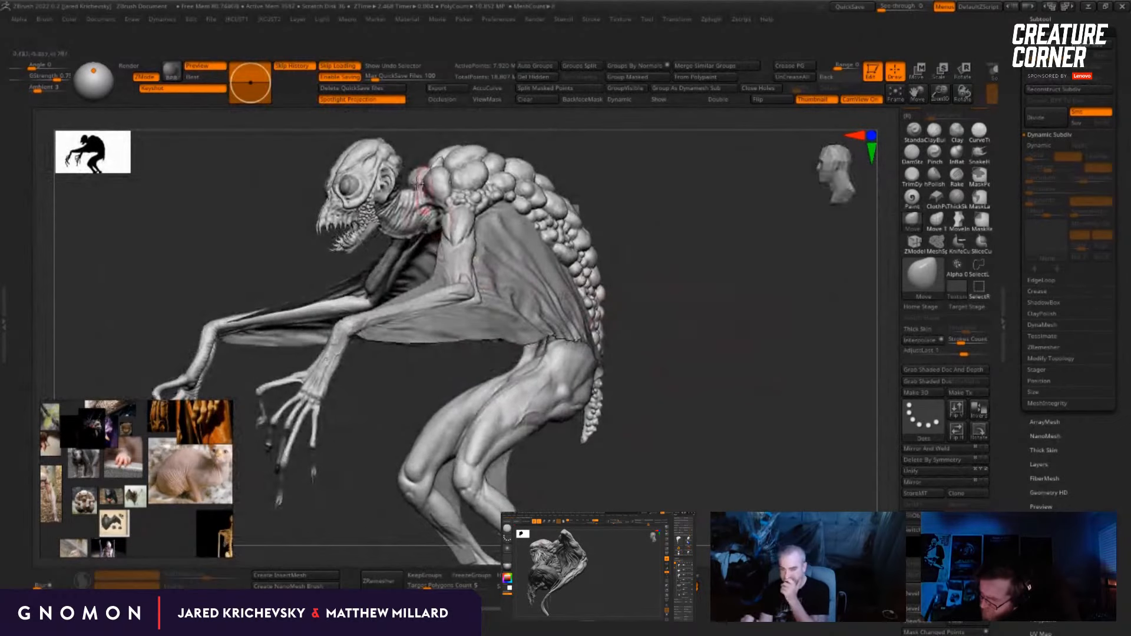
drag(695, 291, 601, 489)
drag(721, 229, 750, 281)
mouse_move(697, 240)
alt+mouse_down()
mouse_move(610, 422)
mouse_move(742, 330)
mouse_move(644, 428)
mouse_move(615, 406)
alt+mouse_up()
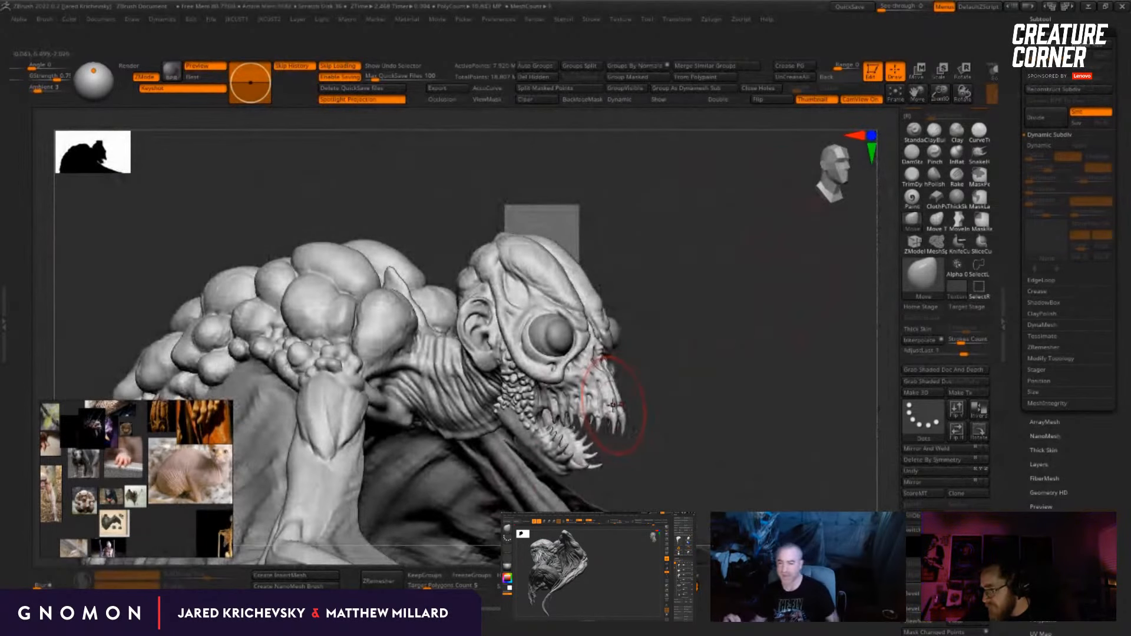
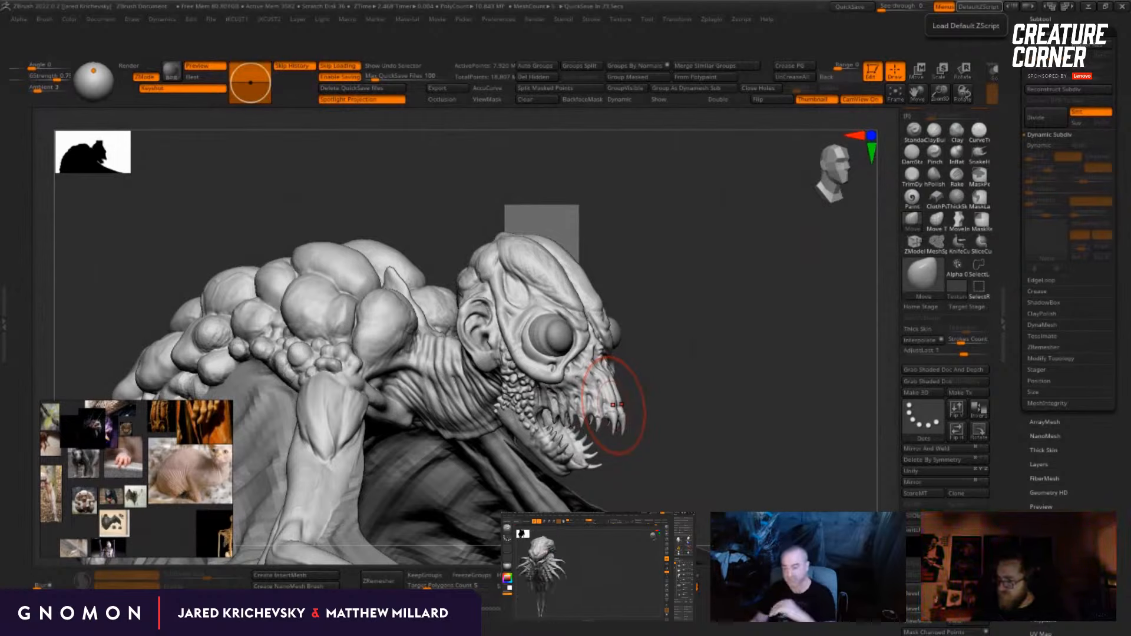
Step: Turn to the tentacled creature's skull and reduce the brush's draw size to about 18
drag(808, 425, 809, 406)
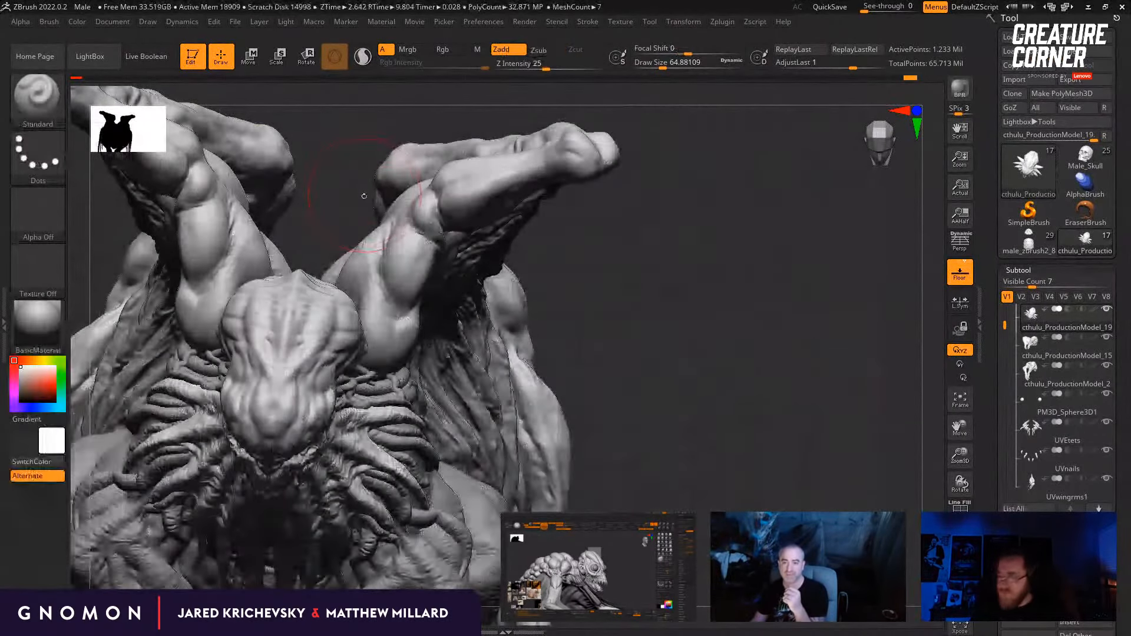
drag(330, 147, 342, 191)
key(s)
drag(323, 329, 311, 332)
key(s)
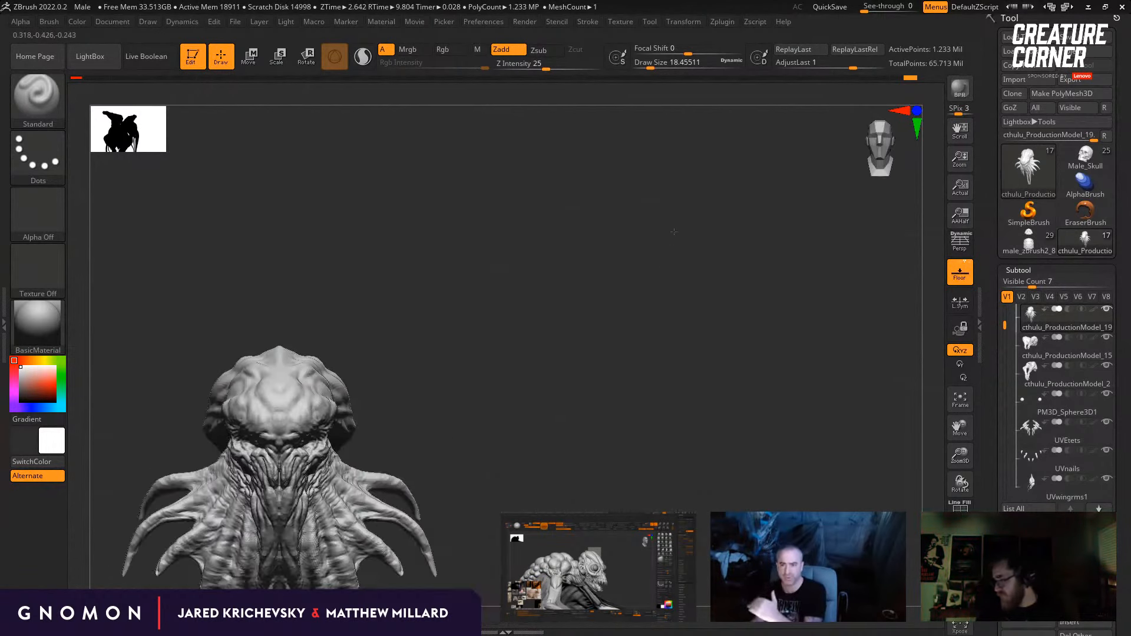
Step: Step the head's mesh down two subdivision levels and back up, checking the skull's form from several angles
shift+drag(330, 260, 403, 264)
key(shift+d)
key(shift+d)
mouse_move(389, 265)
shift+mouse_down()
mouse_move(397, 261)
mouse_move(391, 298)
mouse_move(407, 337)
shift+mouse_up()
drag(330, 194, 328, 243)
key(d)
drag(728, 495, 650, 401)
key(d)
mouse_move(350, 175)
alt+mouse_down()
mouse_move(372, 209)
mouse_move(356, 214)
mouse_move(328, 303)
alt+mouse_up()
Step: Sculpt small ridges along the middle of the skull's top with the Standard brush at a draw size of about 10.5
key(b)
key(s)
key(t)
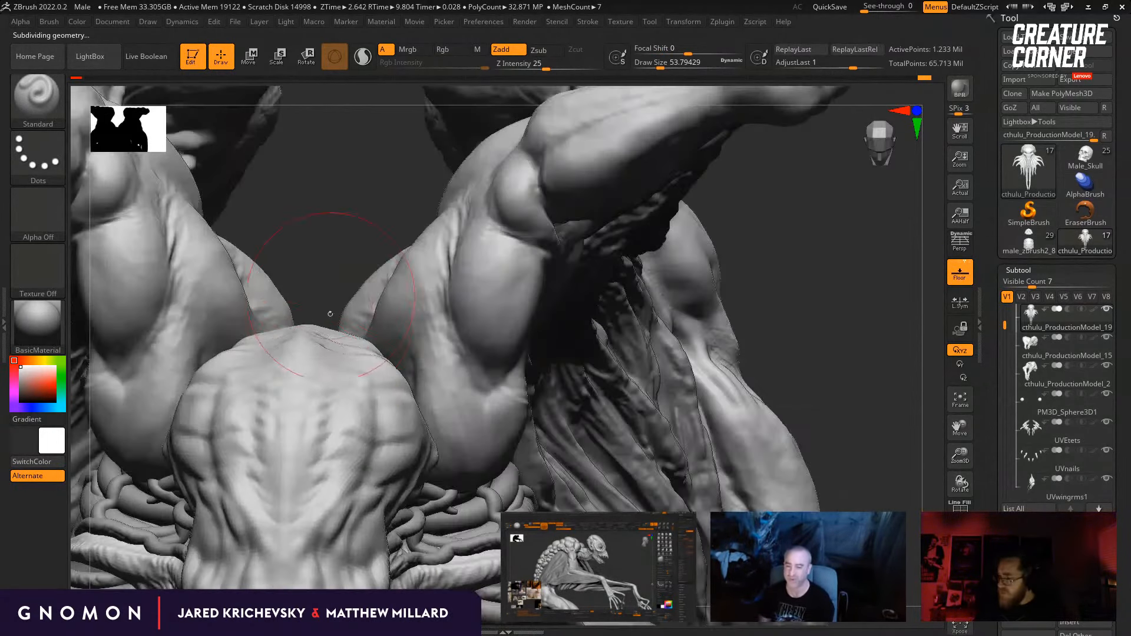
key(s)
drag(328, 389, 312, 401)
alt+drag(793, 325, 781, 254)
alt+drag(607, 327, 610, 363)
drag(471, 367, 433, 374)
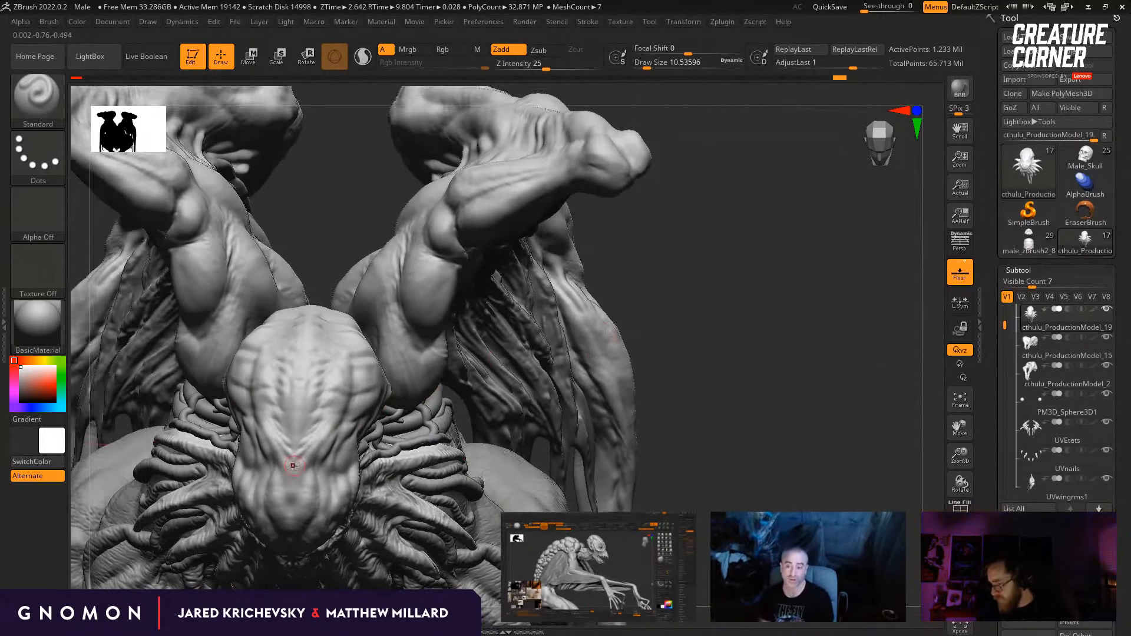
drag(465, 370, 442, 386)
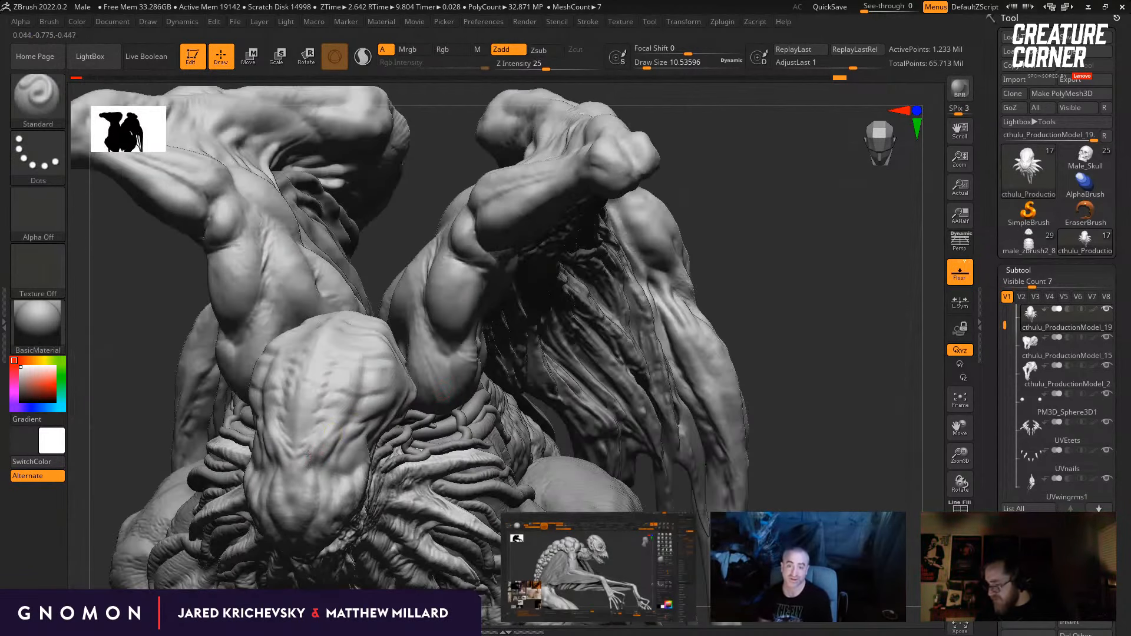
drag(607, 312, 644, 308)
Step: Build up the ridges across the skull's crown and sides with the draw size raised to about 17
key(s)
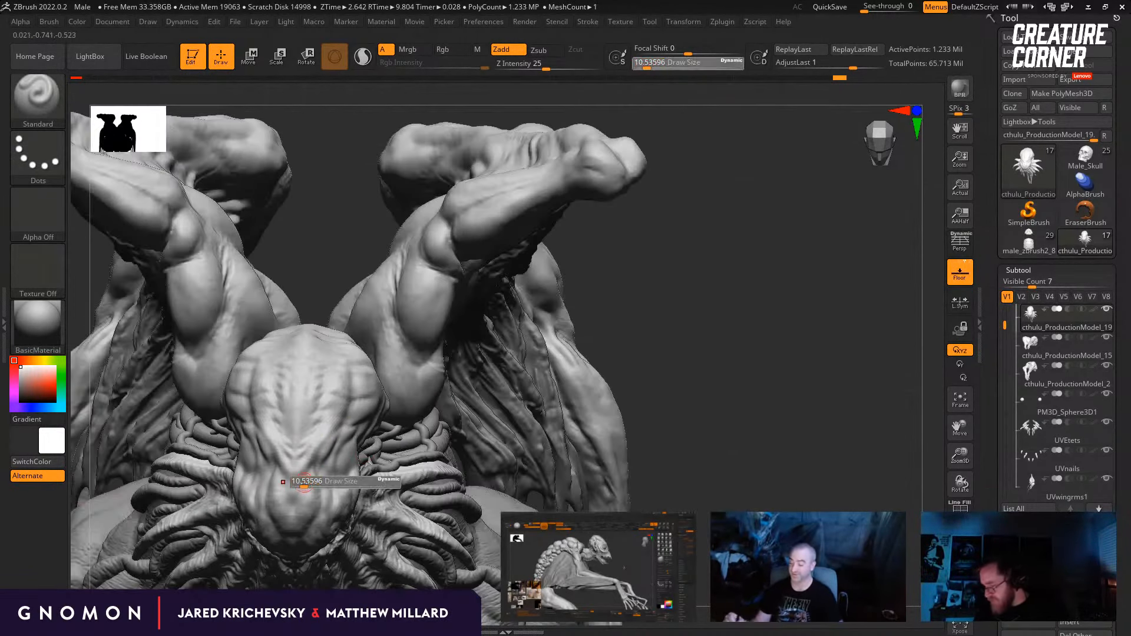
drag(303, 486, 306, 486)
drag(672, 344, 636, 348)
drag(790, 353, 822, 374)
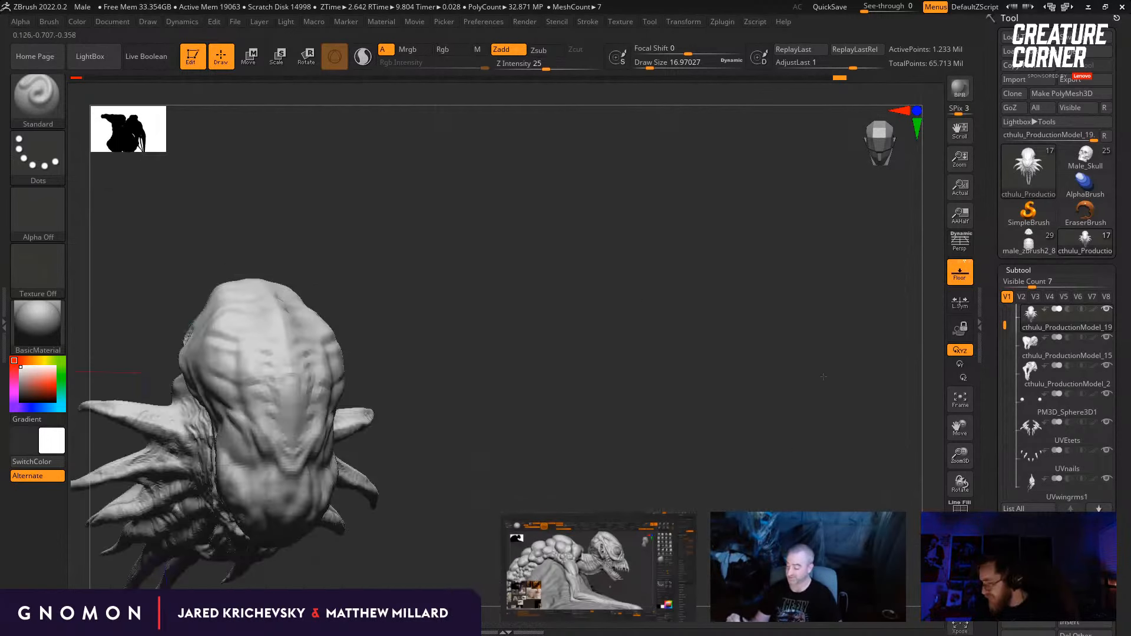
drag(643, 348, 698, 323)
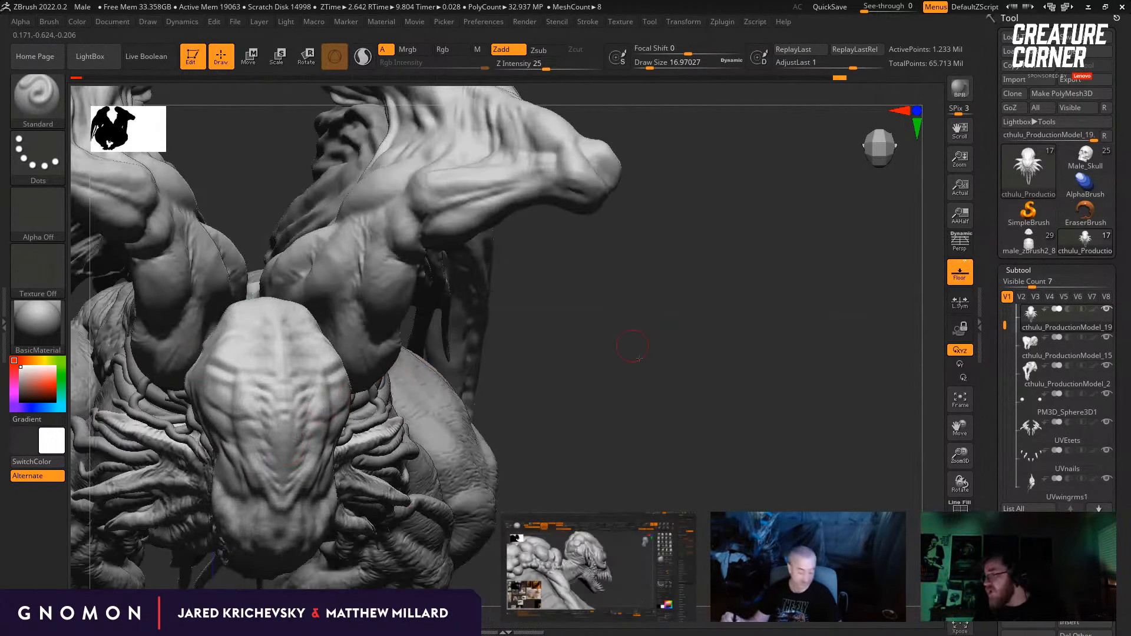
drag(571, 391, 578, 349)
drag(281, 322, 288, 474)
drag(554, 411, 564, 364)
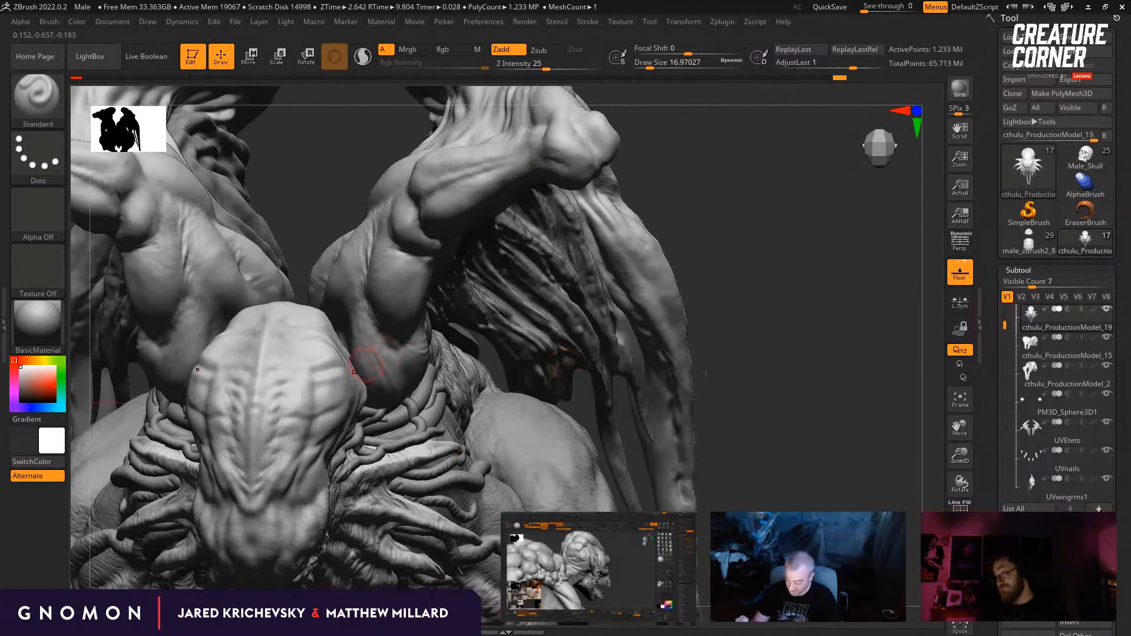
Step: Refine the V-shaped ridge pattern above the forehead at a draw size of about 11.7, smoothing rough areas
drag(366, 363, 531, 354)
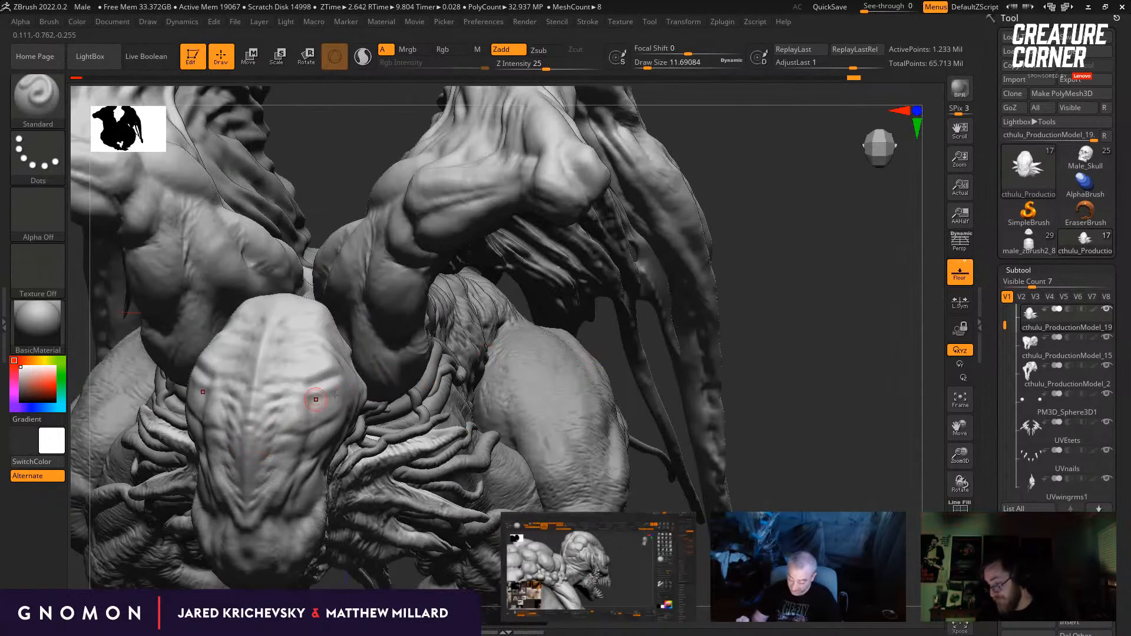
drag(373, 391, 406, 393)
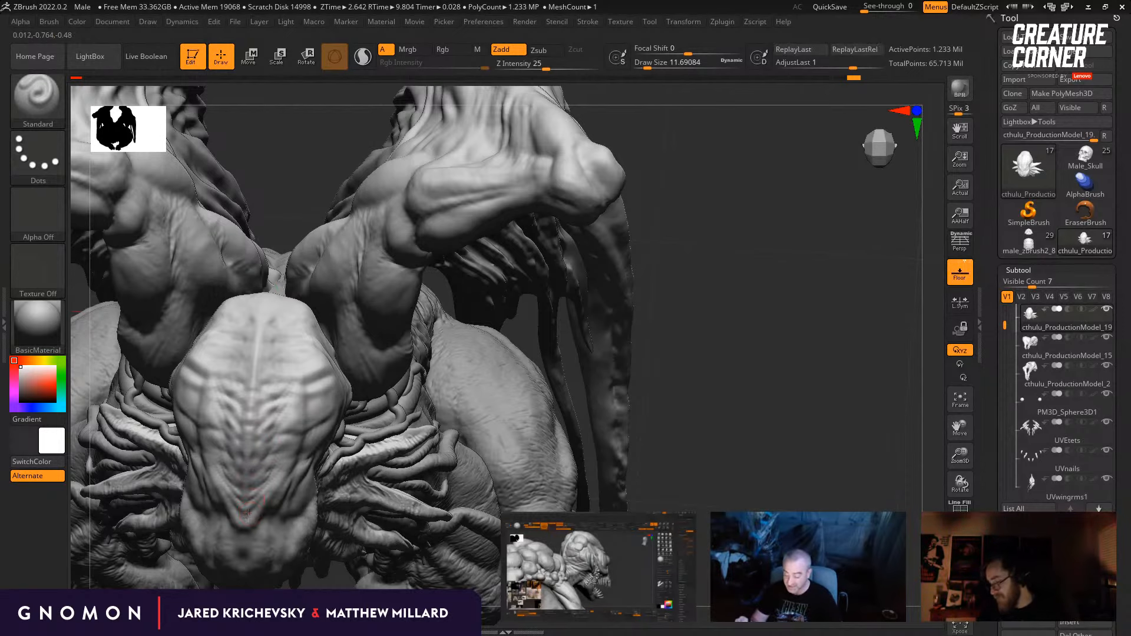
mouse_move(660, 407)
mouse_down()
mouse_move(634, 444)
mouse_move(677, 394)
mouse_up()
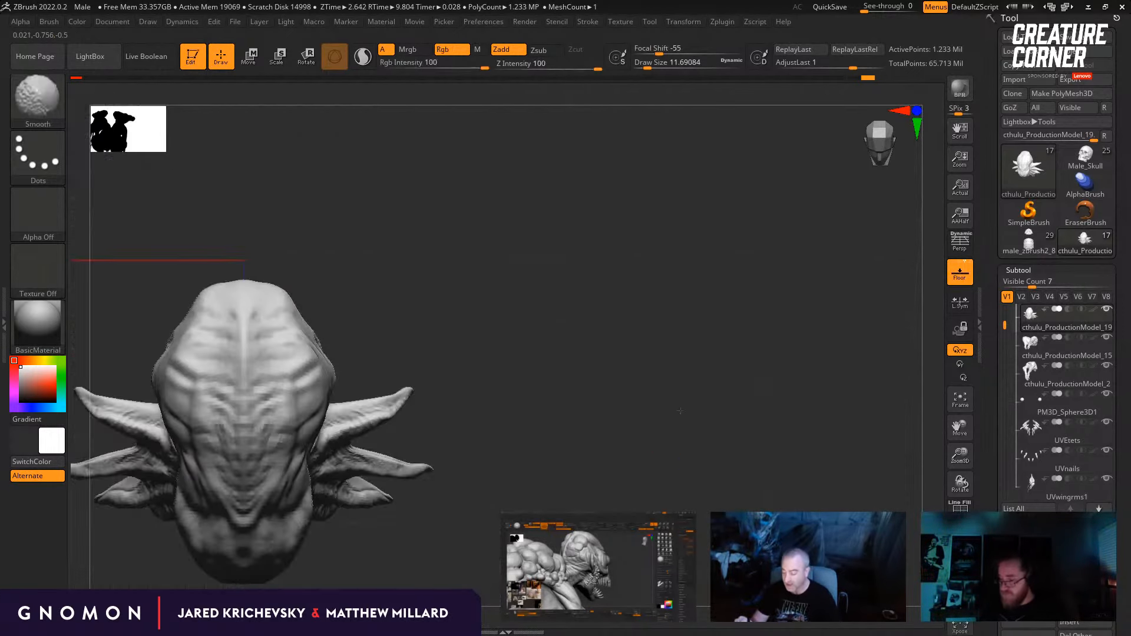
alt+drag(655, 472, 651, 373)
mouse_move(611, 490)
alt+mouse_down()
mouse_move(617, 496)
mouse_move(632, 338)
mouse_move(475, 333)
mouse_move(343, 347)
mouse_move(314, 290)
mouse_move(265, 374)
alt+mouse_up()
Step: Build up folds on the side of the forehead with the Standard brush at a draw size of about 21.6
key(b)
key(s)
key(t)
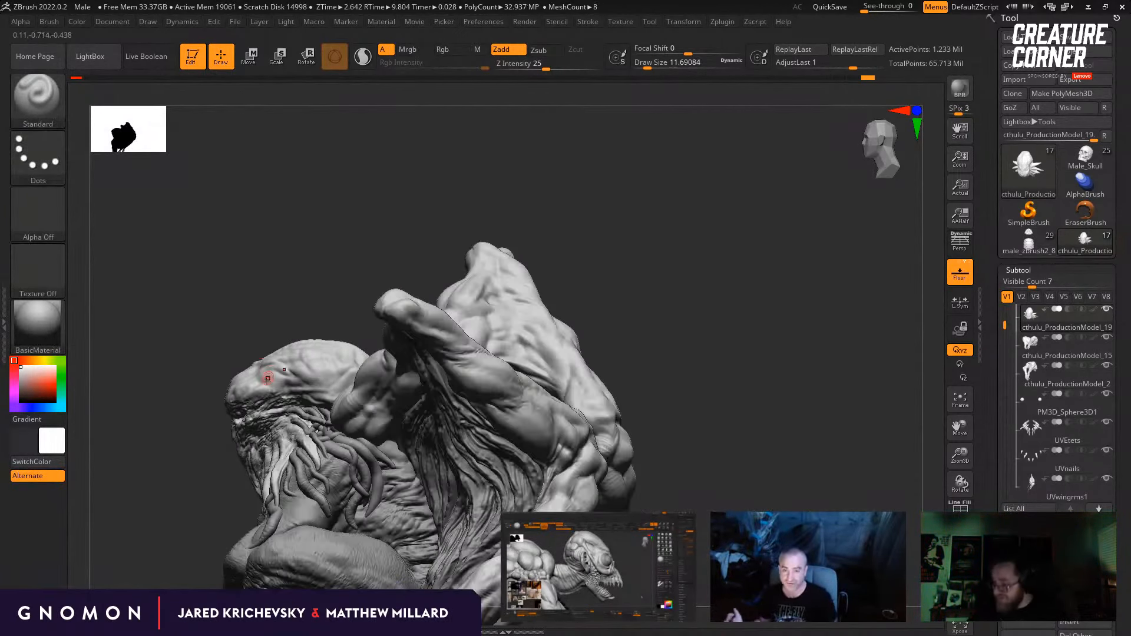
mouse_move(269, 302)
mouse_down()
mouse_move(263, 276)
mouse_move(257, 353)
mouse_up()
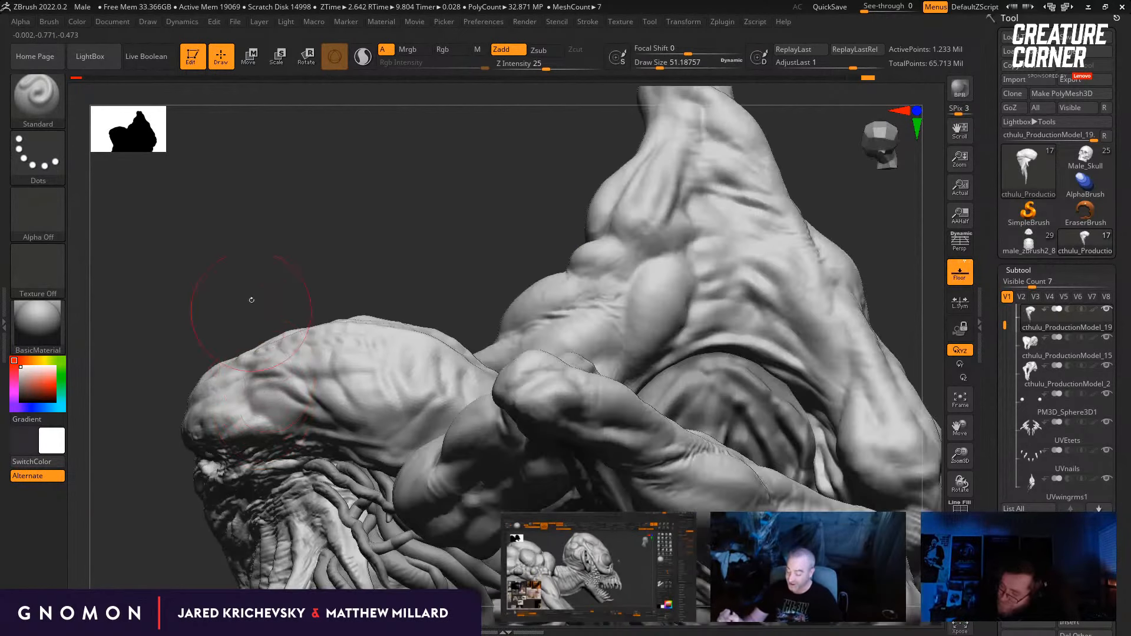
drag(250, 298, 253, 336)
key(s)
drag(249, 404, 254, 404)
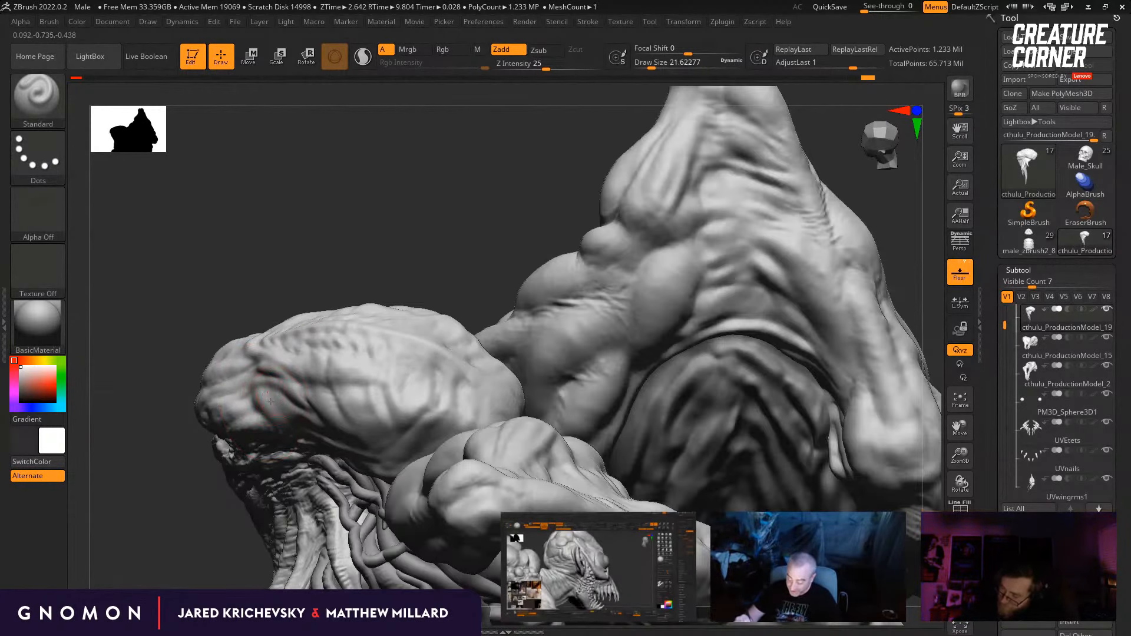
right_drag(287, 354, 315, 294)
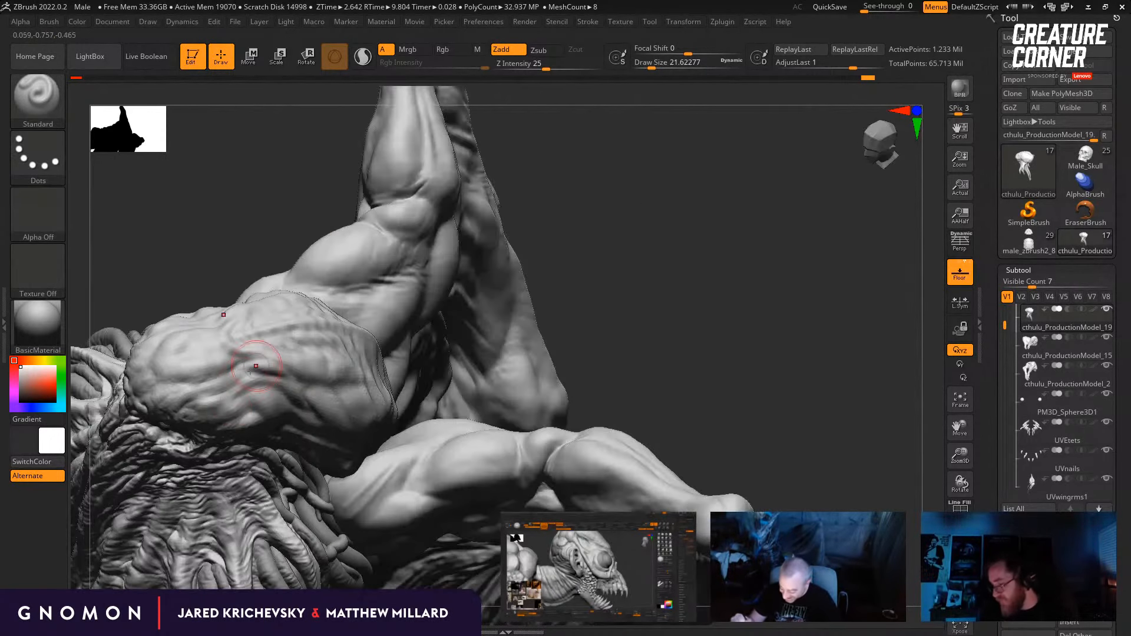
Step: Refine the wrinkles above the brow with the draw size reduced to about 17
right_drag(204, 422, 256, 395)
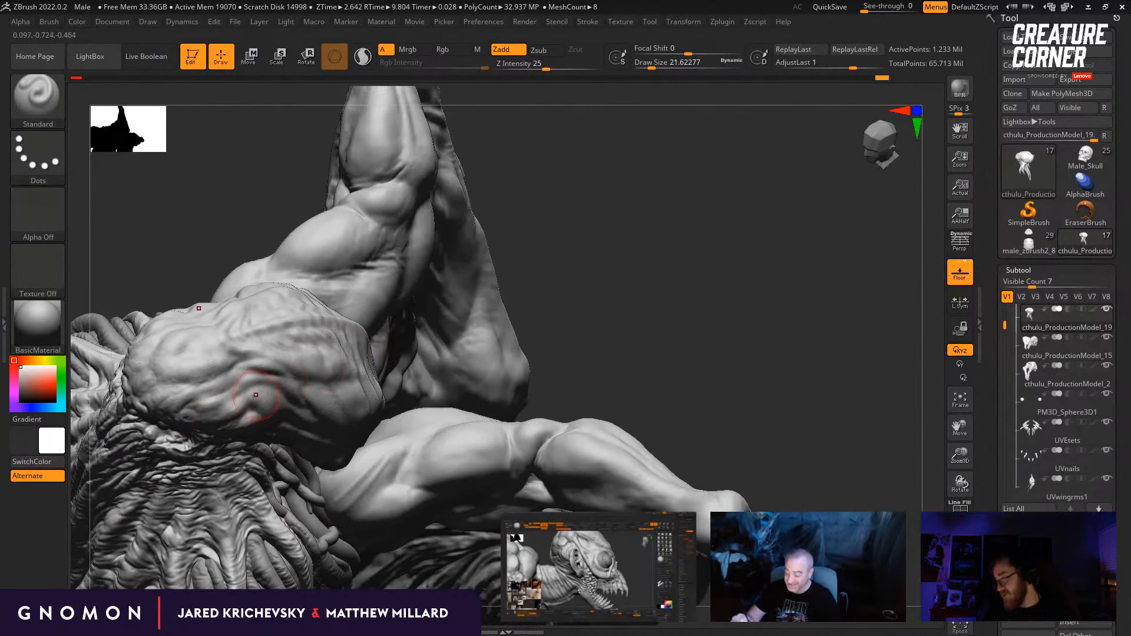
right_drag(528, 312, 239, 390)
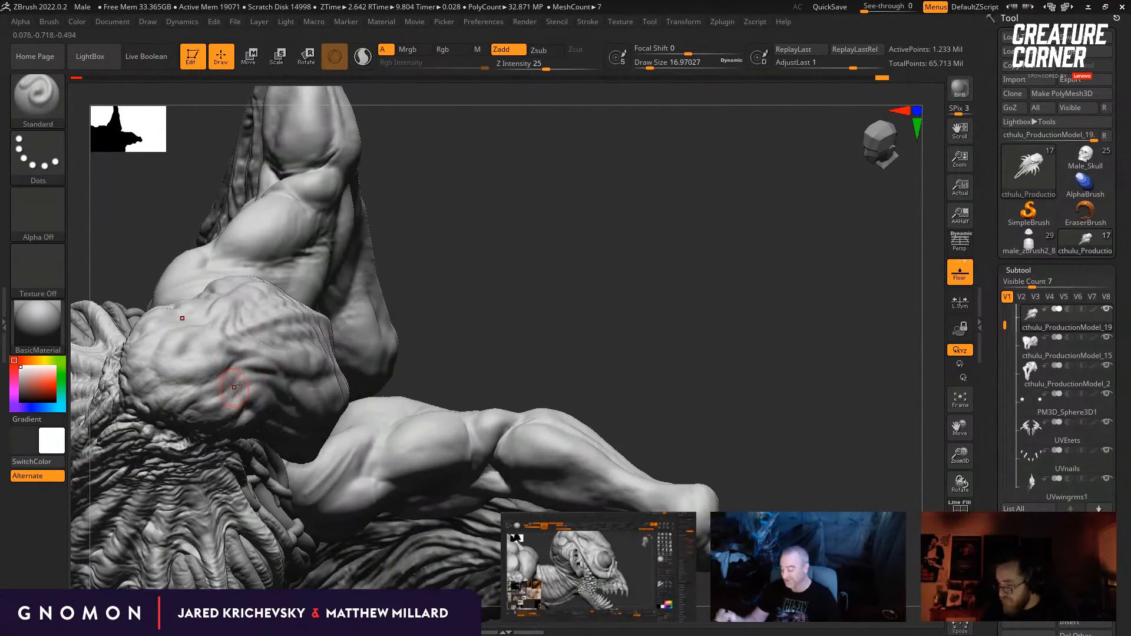
drag(436, 327, 416, 331)
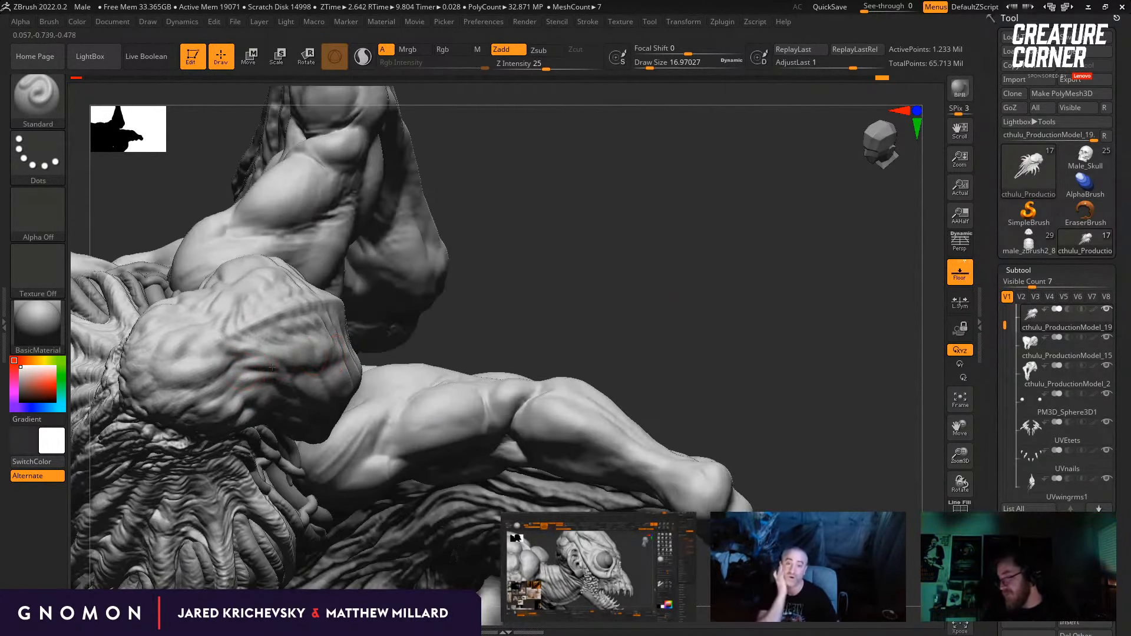
Step: Cut creases between the folds on the side of the forehead with the DamStandard brush at a draw size of about 33
drag(489, 321, 407, 335)
key(b)
key(d)
key(s)
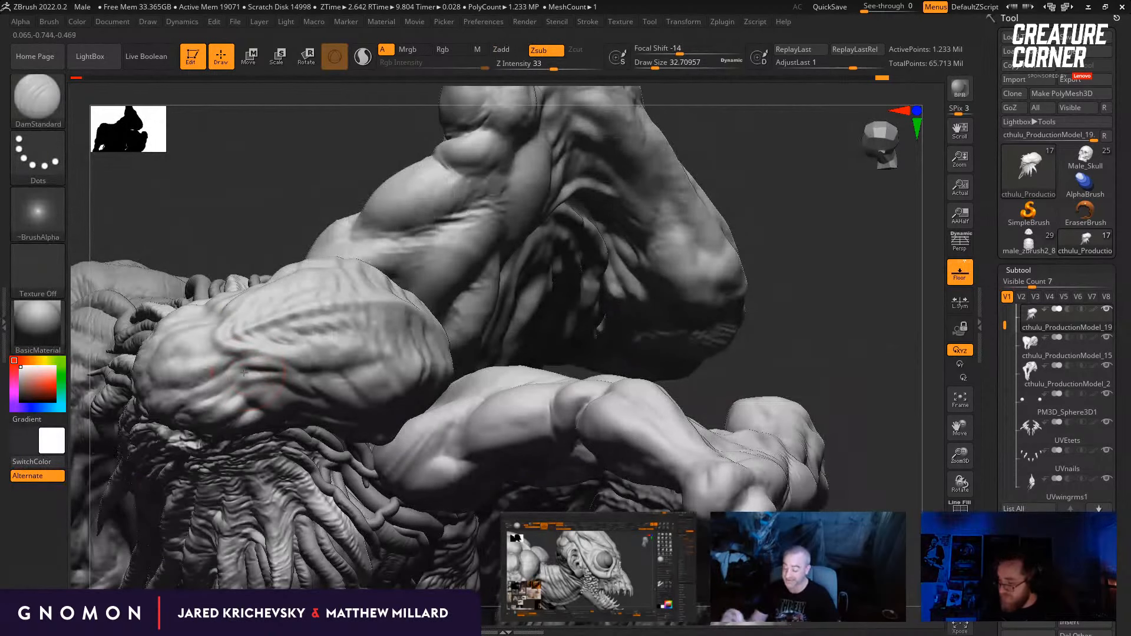
drag(235, 398, 293, 371)
drag(737, 378, 803, 387)
drag(501, 313, 475, 287)
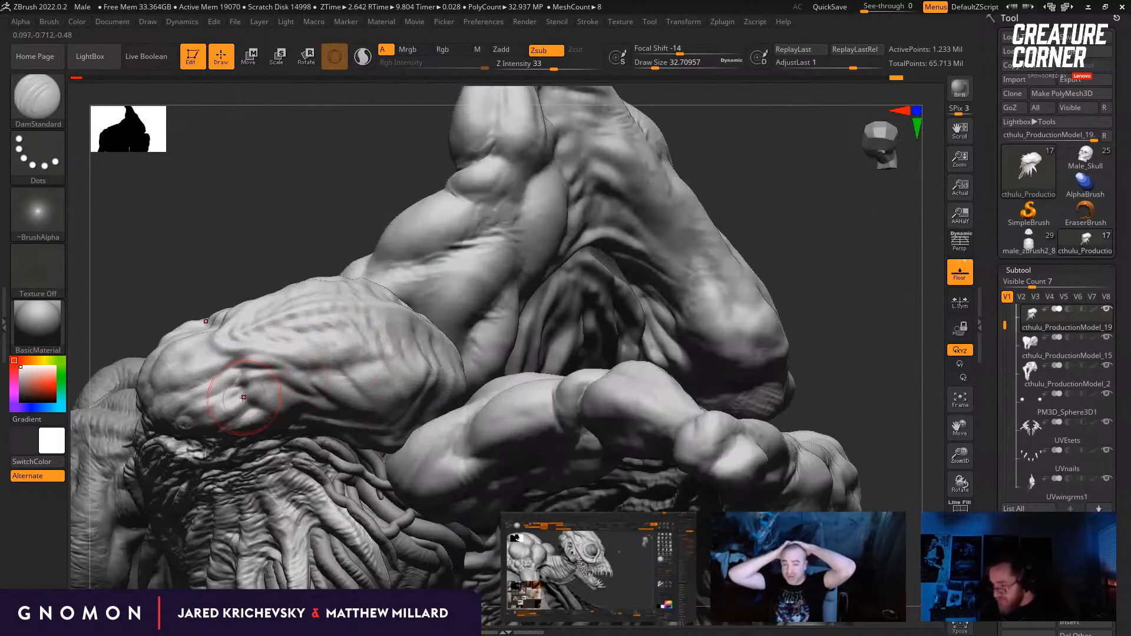
drag(247, 236, 377, 283)
drag(497, 333, 470, 313)
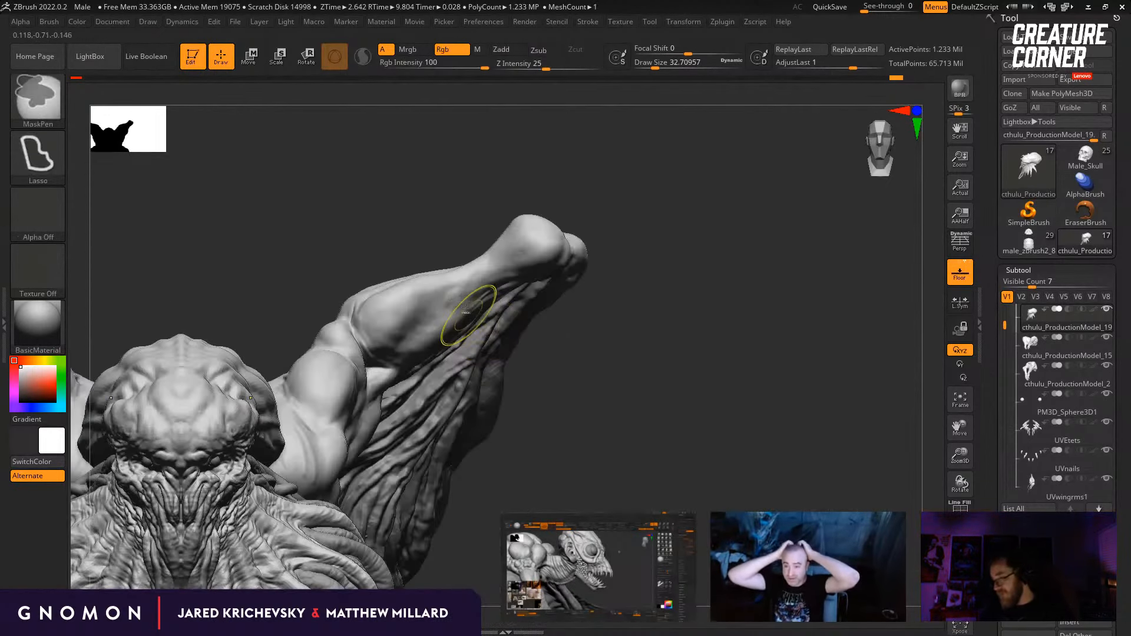
Step: Undo the last stroke and check the head against the wings from the front and the side
key(ctrl+z)
drag(322, 225, 330, 260)
alt+drag(217, 242, 215, 204)
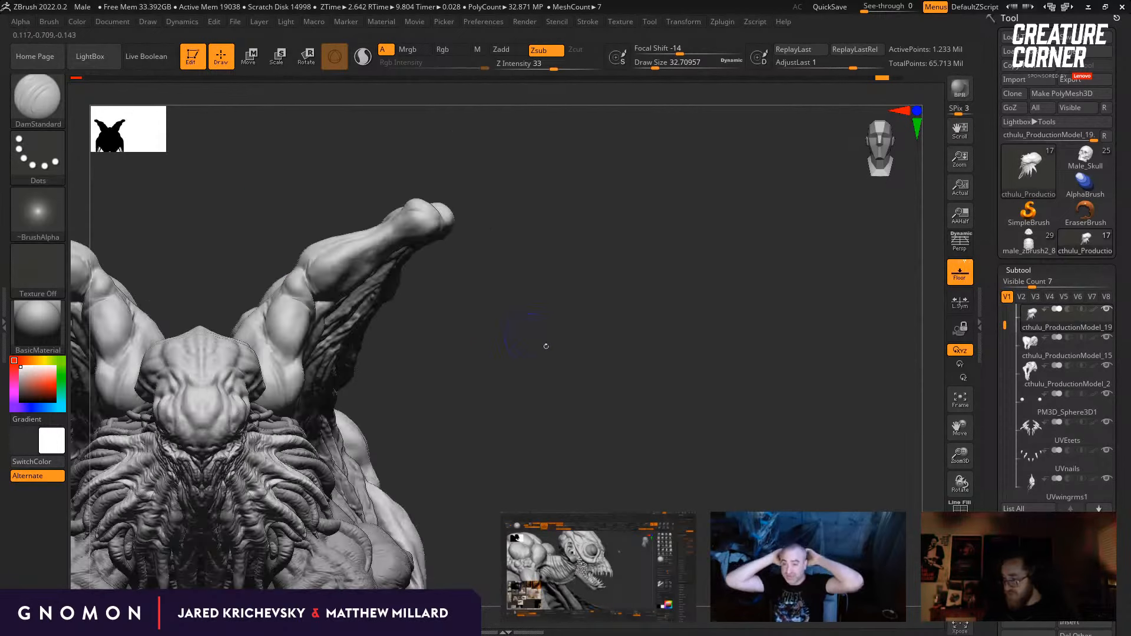
drag(546, 346, 553, 432)
mouse_move(426, 252)
mouse_down()
mouse_move(318, 290)
mouse_move(296, 275)
mouse_move(297, 333)
mouse_move(285, 265)
mouse_up()
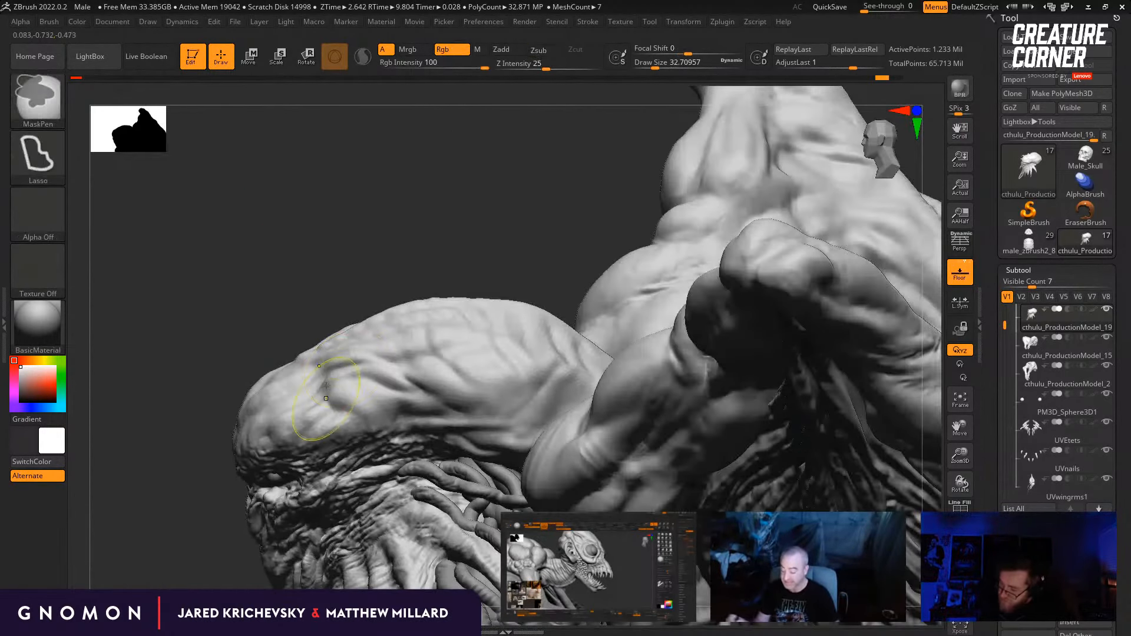
Step: Enlarge the draw size to about 41, show the head's geometry settings and lower the mesh to subdivision level 3
key(s)
mouse_move(332, 383)
mouse_down()
mouse_move(341, 400)
mouse_move(328, 384)
mouse_up()
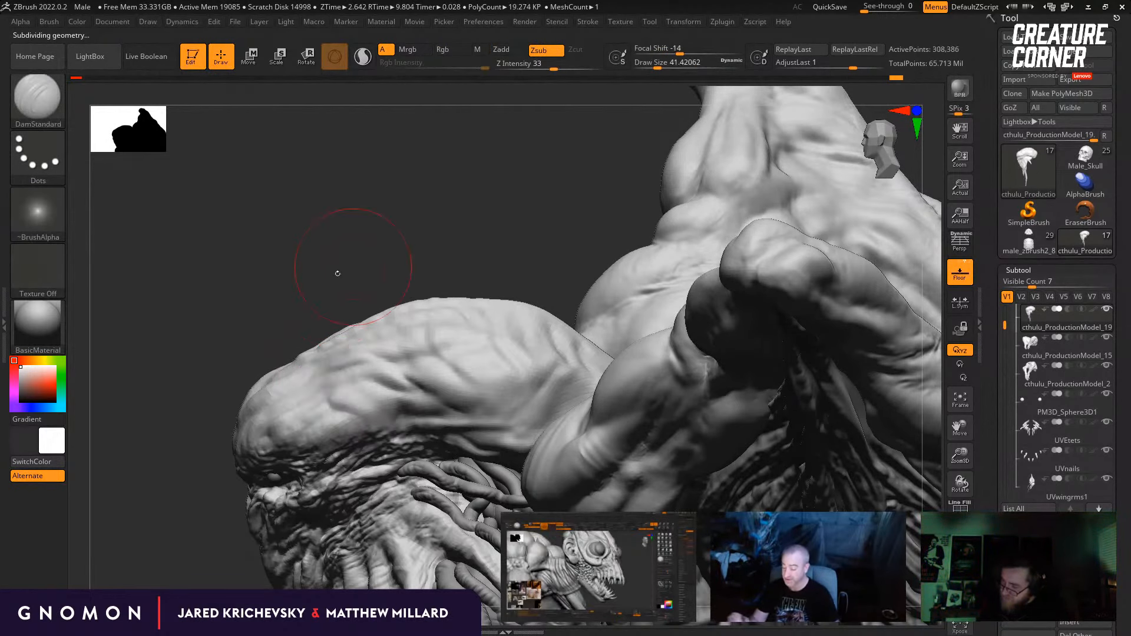
click(1023, 269)
click(1028, 203)
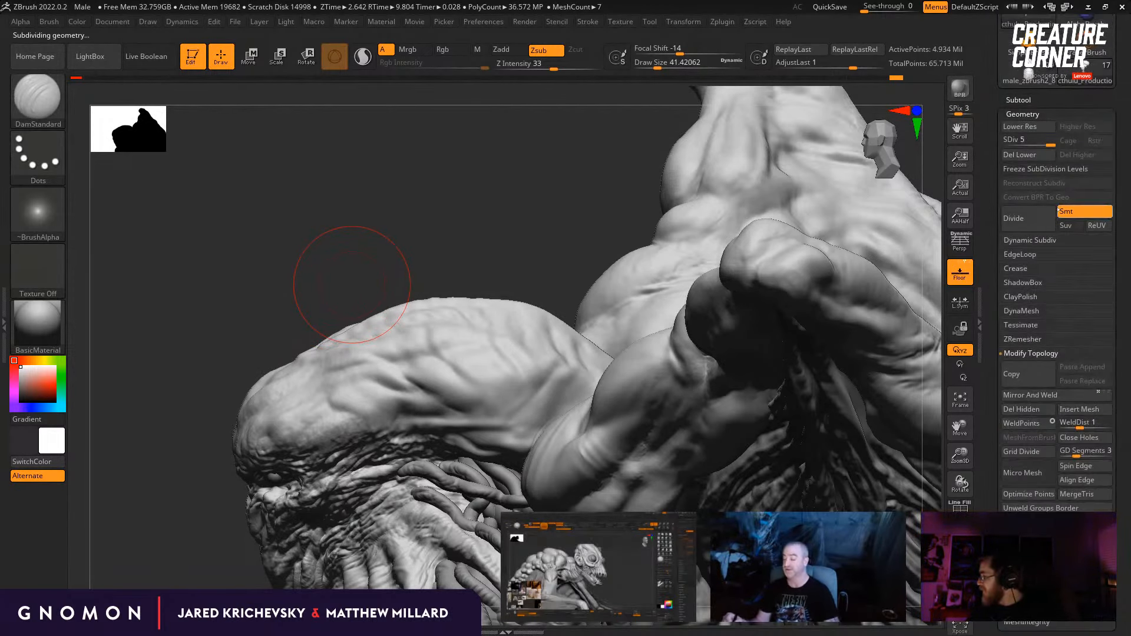
drag(487, 286, 308, 396)
key(shift+d)
key(shift+d)
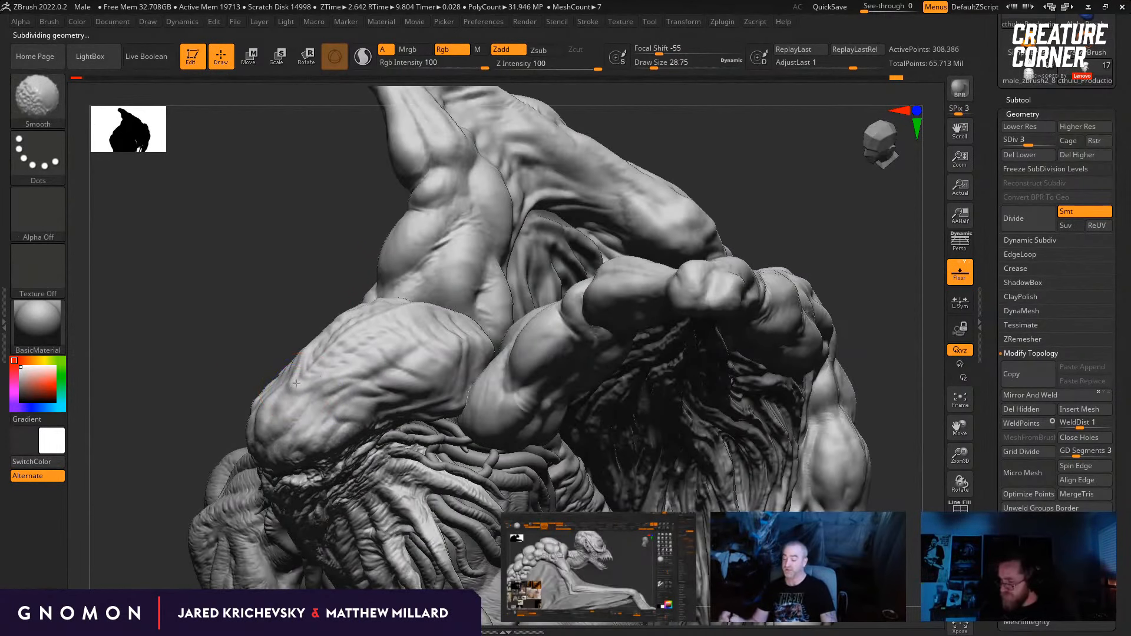
Step: Adjust the forehead's profile with the Move brush, reducing its draw size to about 10.5 to even out a small bump
drag(248, 295, 282, 317)
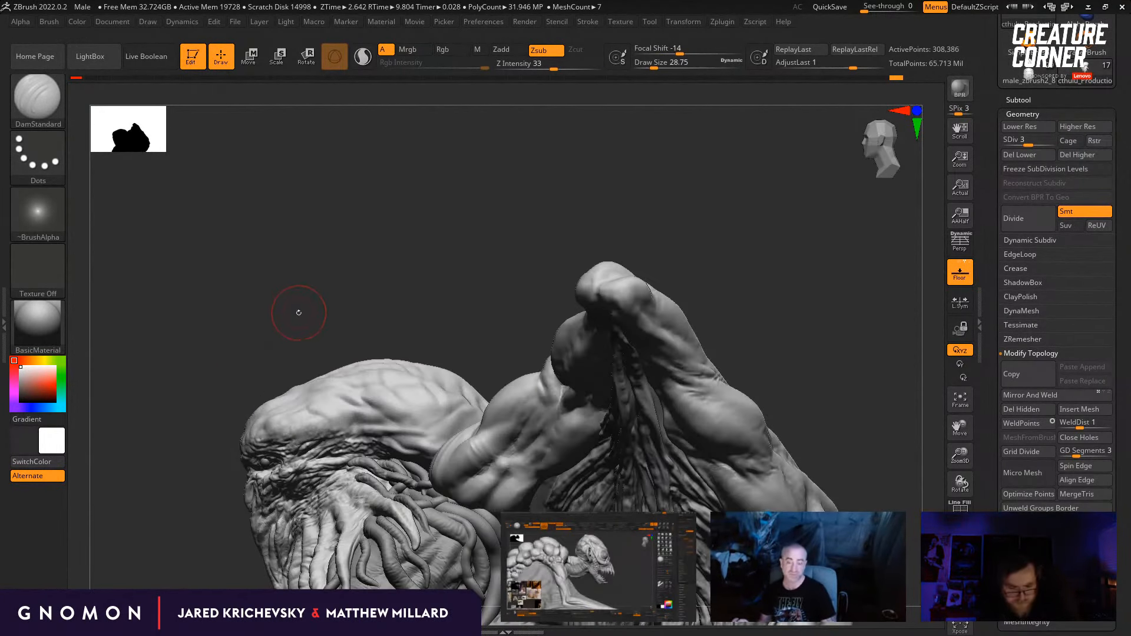
key(b)
key(b)
key(m)
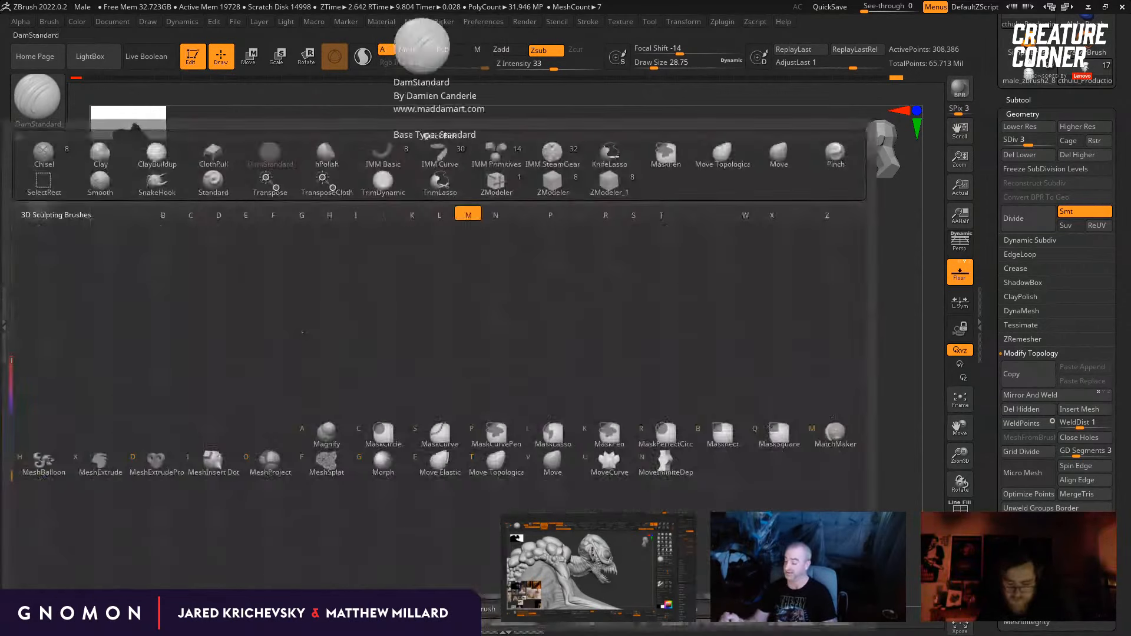
key(v)
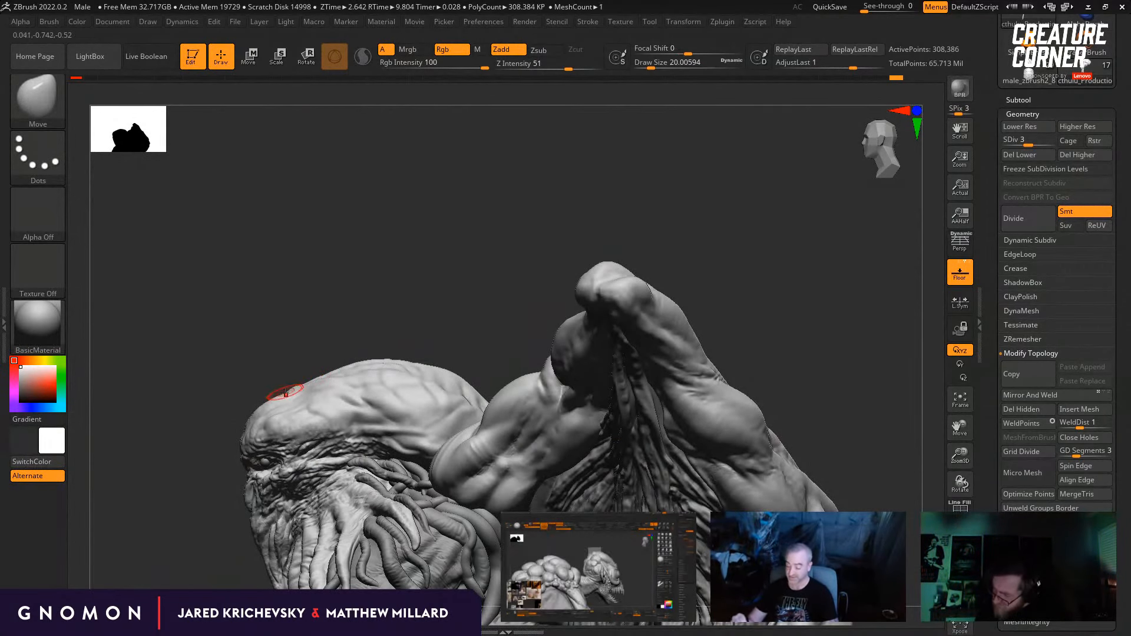
right_drag(284, 388, 546, 351)
right_drag(433, 323, 319, 414)
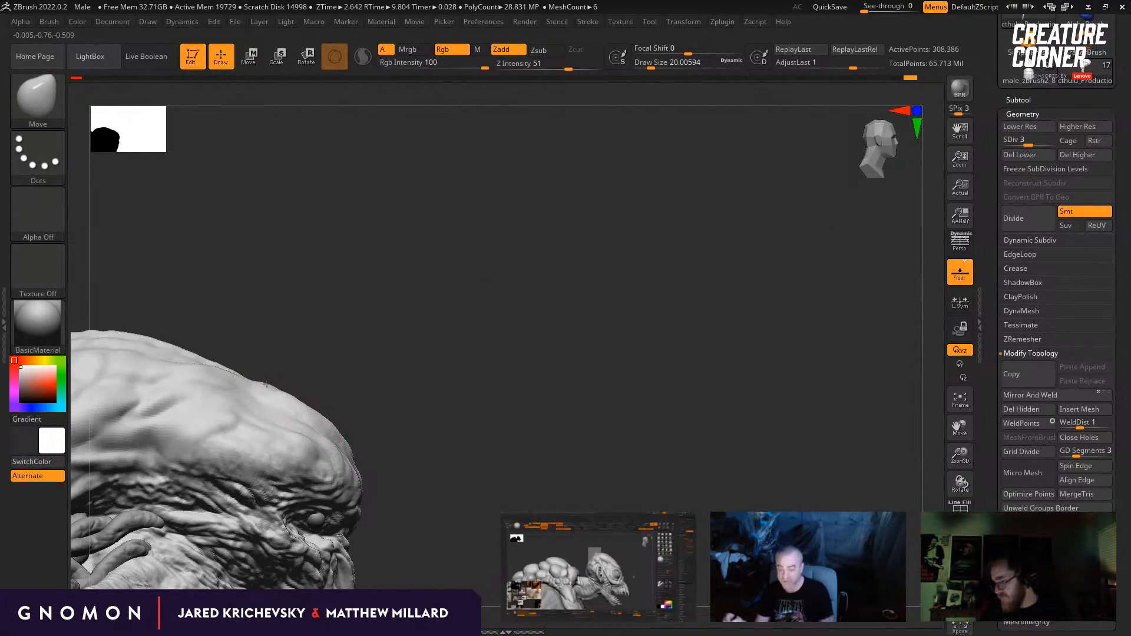
drag(272, 380, 267, 383)
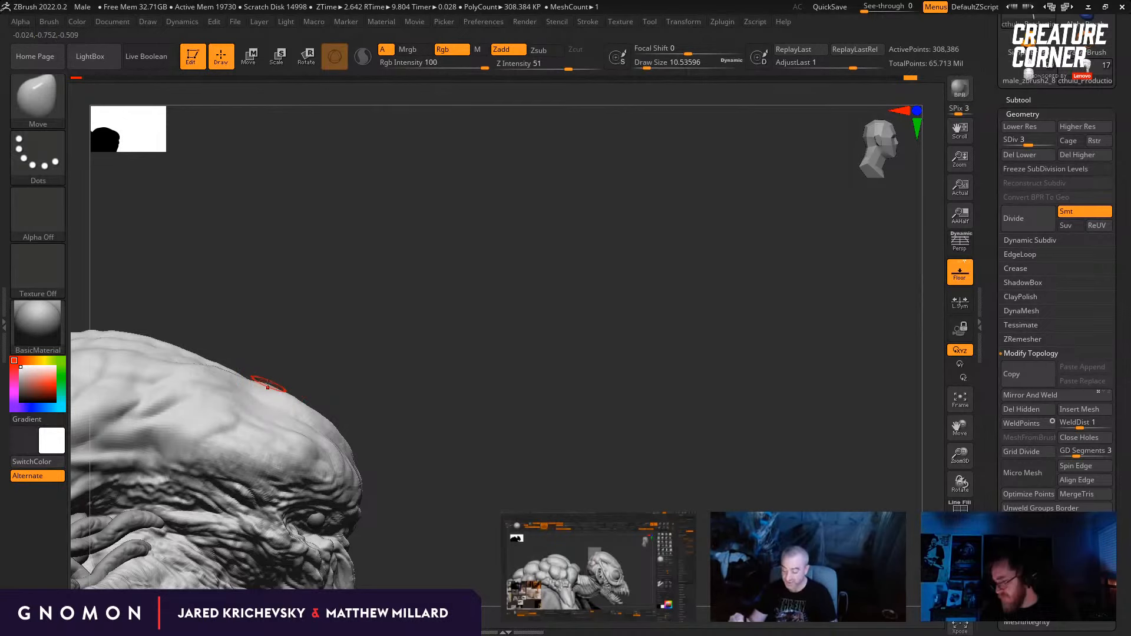
Step: Cut creases across the top of the skull with the DamStandard brush, using draw sizes of about 54 and 49
right_drag(300, 359, 493, 422)
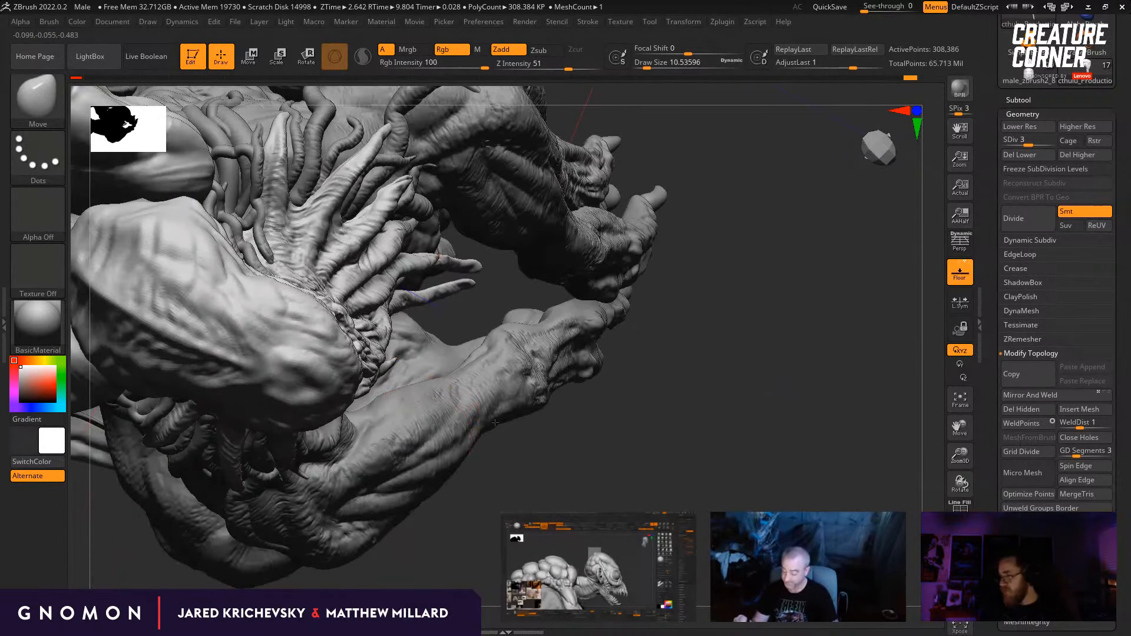
key(shift)
drag(571, 464, 600, 375)
key(b)
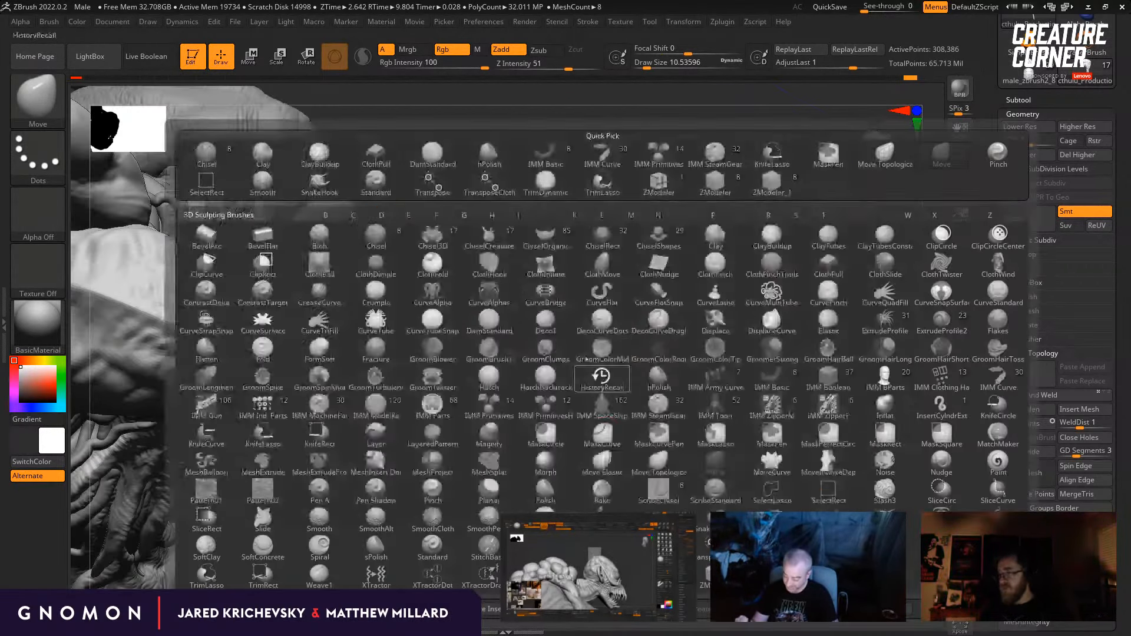
key(d)
key(s)
drag(448, 466, 462, 518)
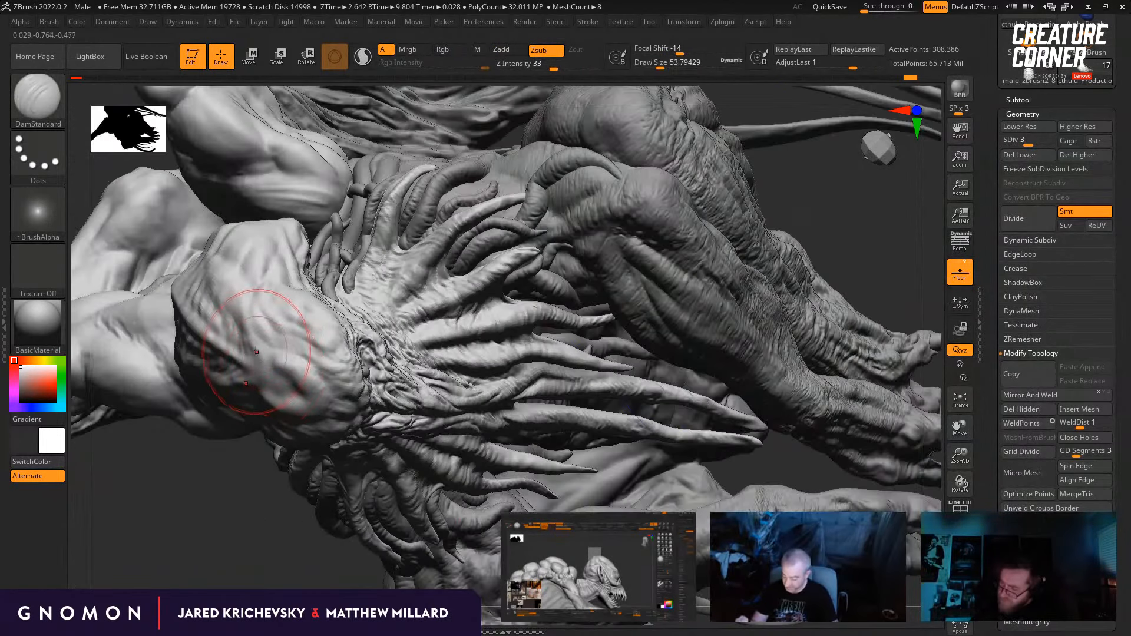
drag(268, 347, 276, 378)
drag(262, 488, 243, 499)
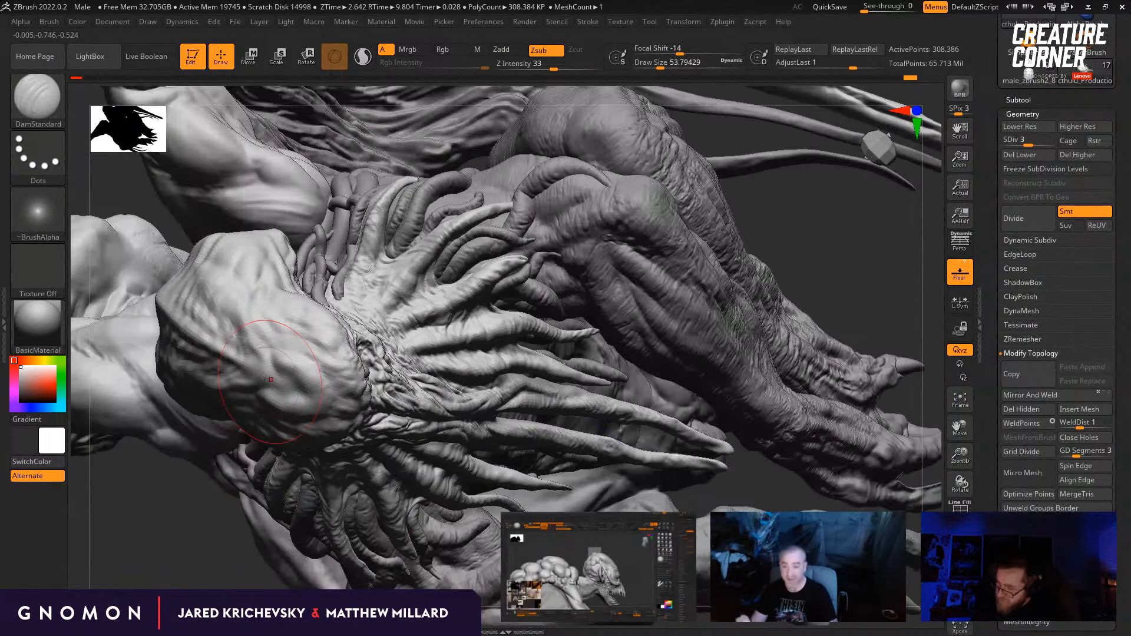
mouse_move(280, 339)
mouse_down()
mouse_move(243, 370)
mouse_move(249, 379)
mouse_up()
drag(809, 254, 731, 465)
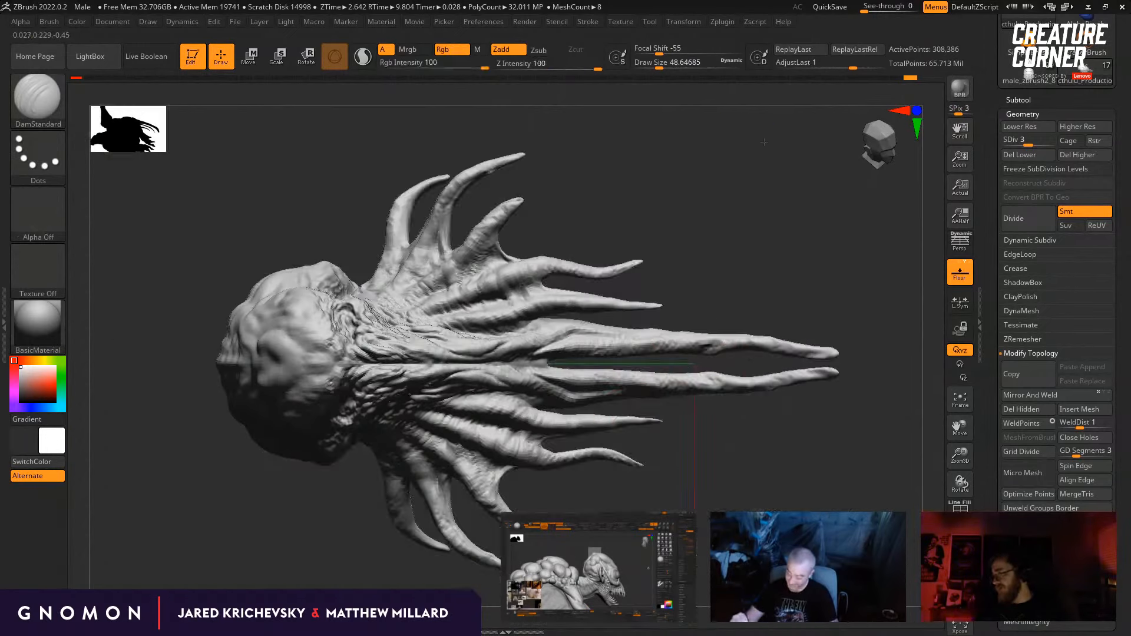
drag(138, 388, 238, 386)
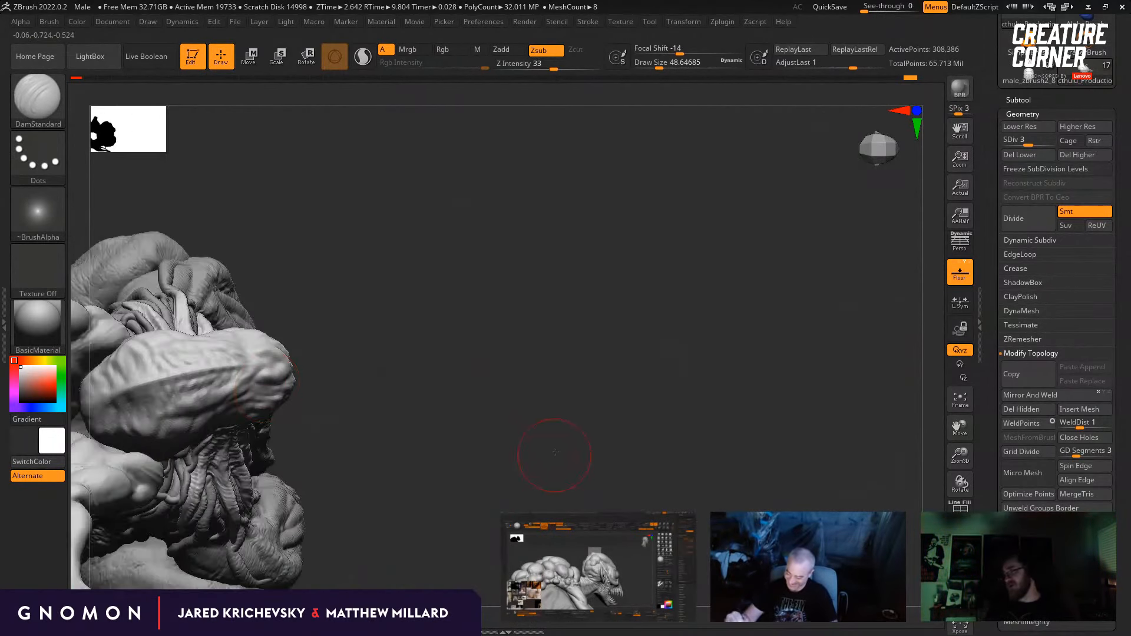
Step: Examine the head from the front and side, inspect its wireframe at subdivision level 1, and return to level 3
drag(555, 457, 595, 330)
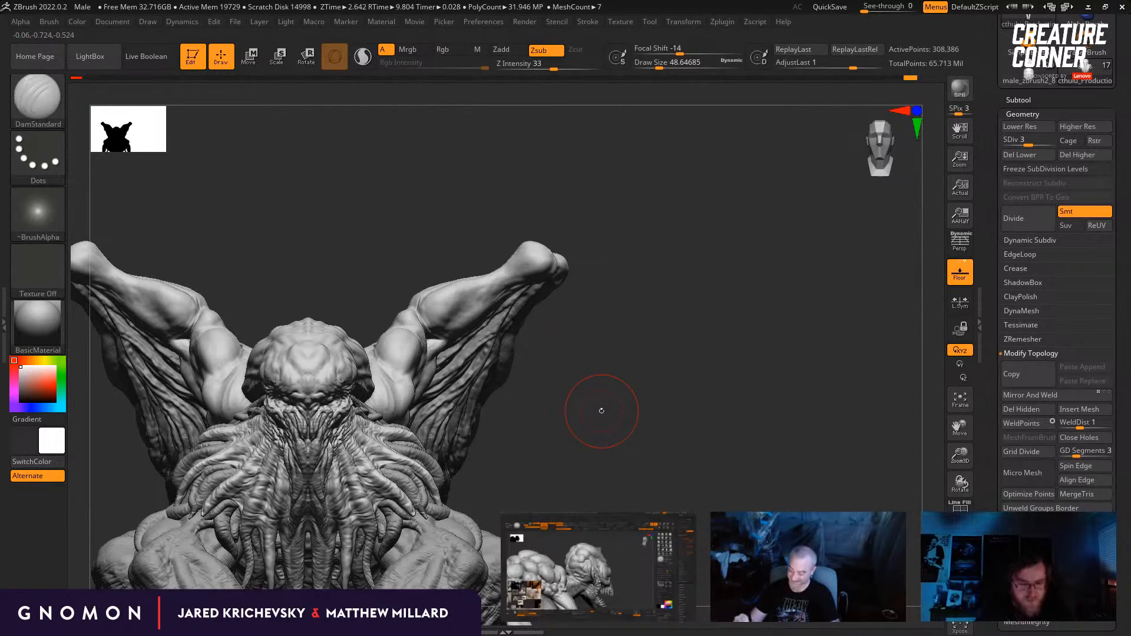
alt+drag(602, 410, 622, 371)
drag(623, 370, 612, 398)
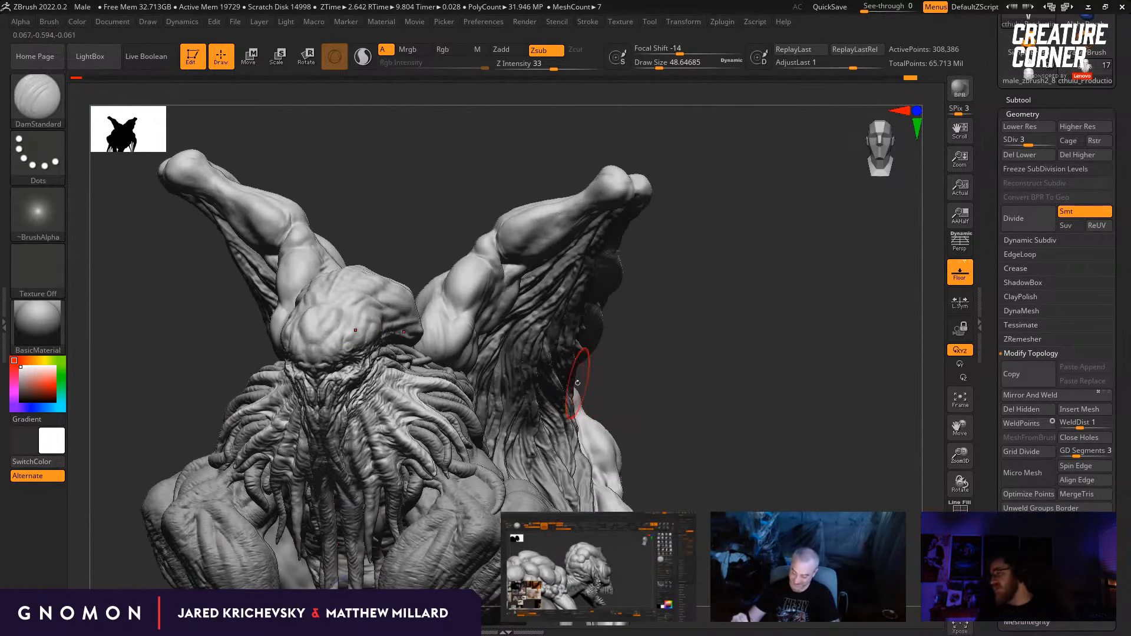
drag(416, 221, 324, 265)
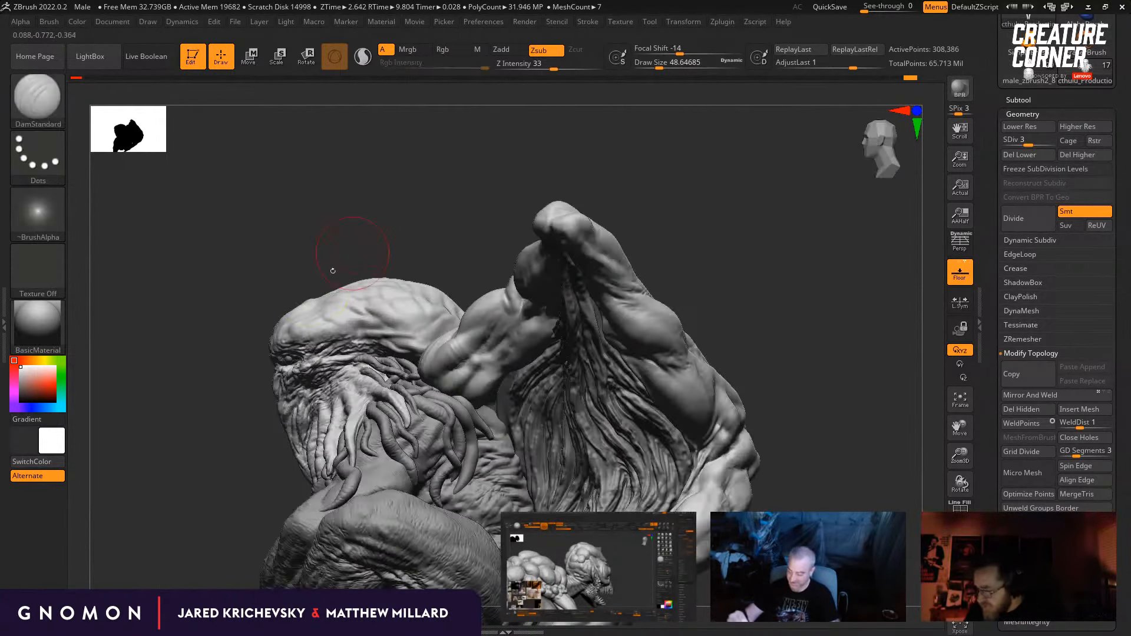
key(shift+d)
key(shift+d)
key(shift+f)
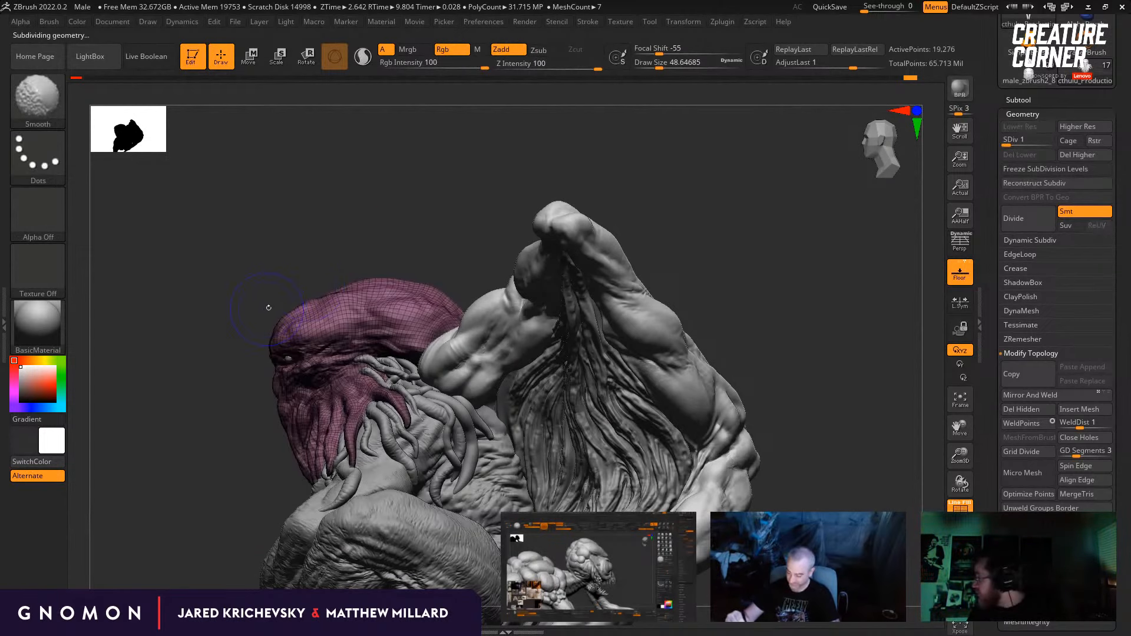
alt+drag(430, 206, 427, 269)
key(shift+f)
alt+drag(333, 279, 396, 274)
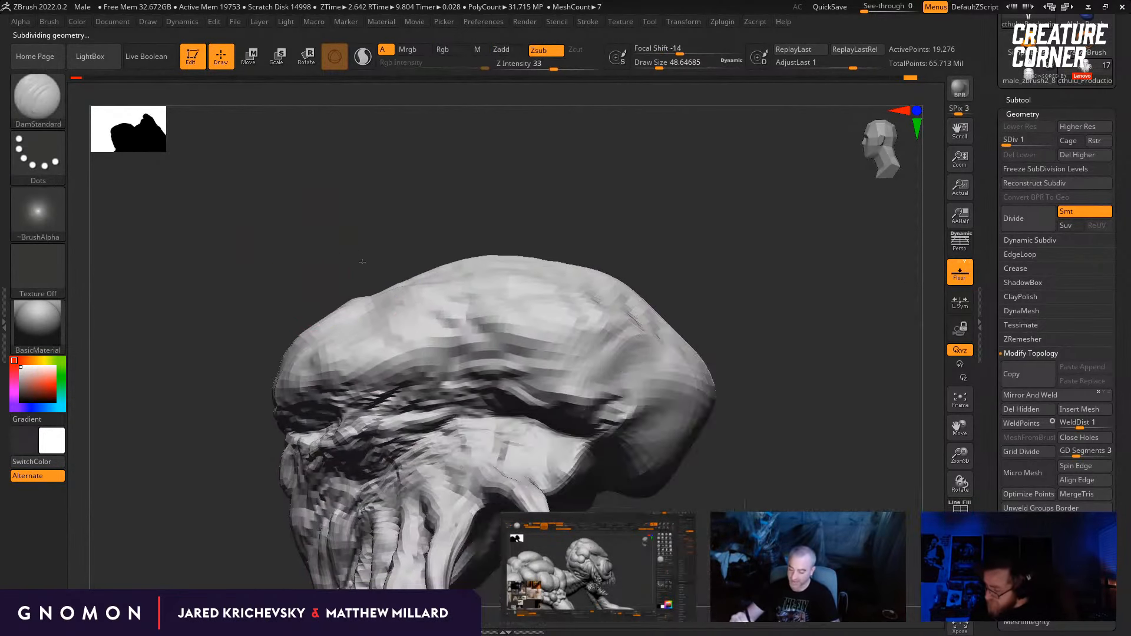
key(d)
drag(395, 231, 454, 230)
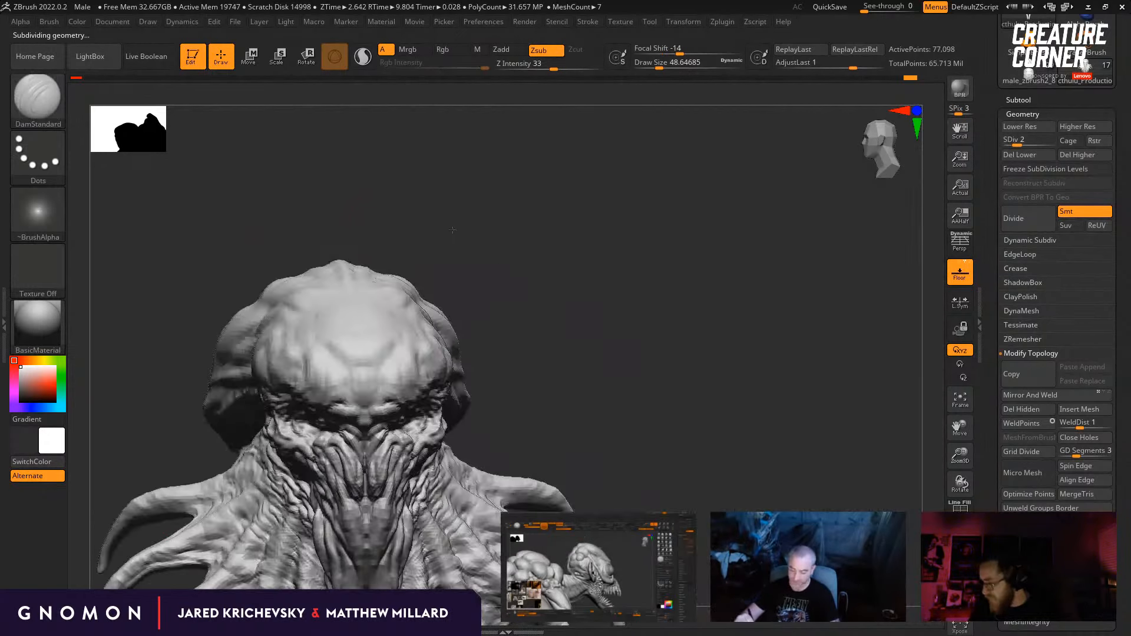
key(d)
drag(775, 429, 734, 483)
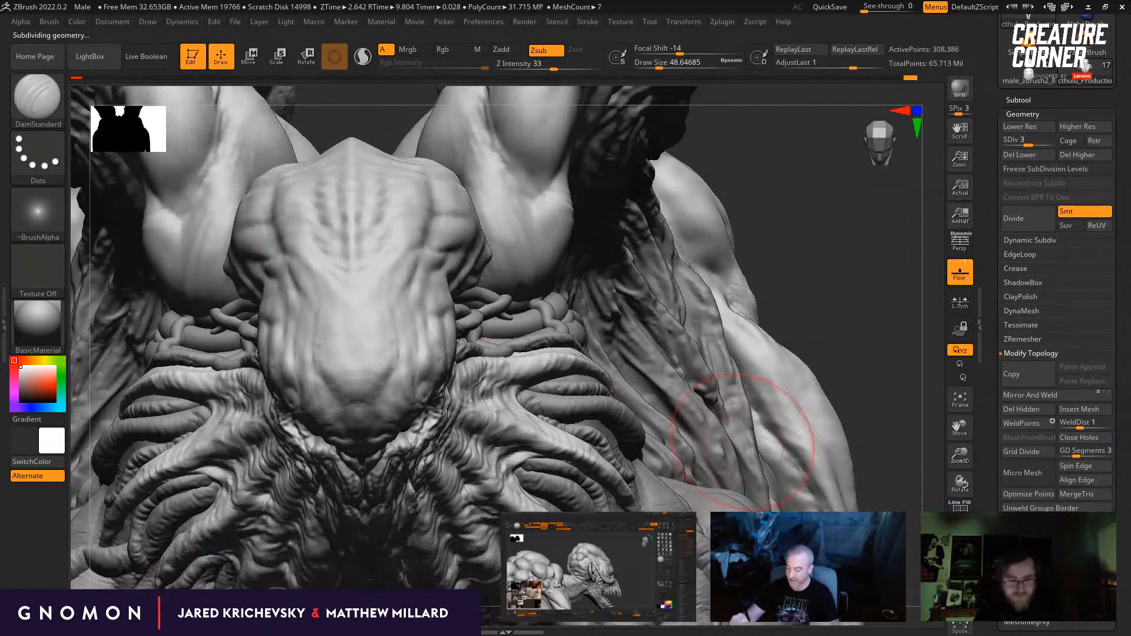
Step: Adjust the front of the skull with the Move brush, reducing its draw size to about 37
key(b)
key(m)
key(v)
mouse_move(731, 389)
mouse_down()
mouse_move(793, 475)
mouse_move(400, 328)
mouse_move(373, 334)
mouse_up()
key(s)
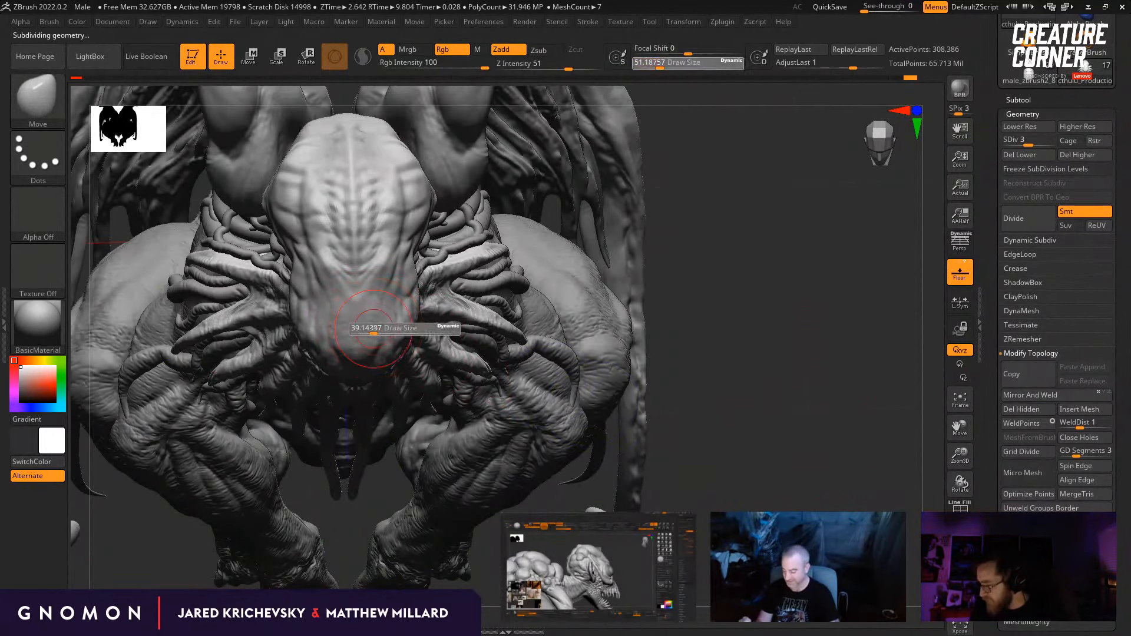
Step: Carve creases into the side and front of the forehead with the DamStandard brush at a draw size of about 39
key(b)
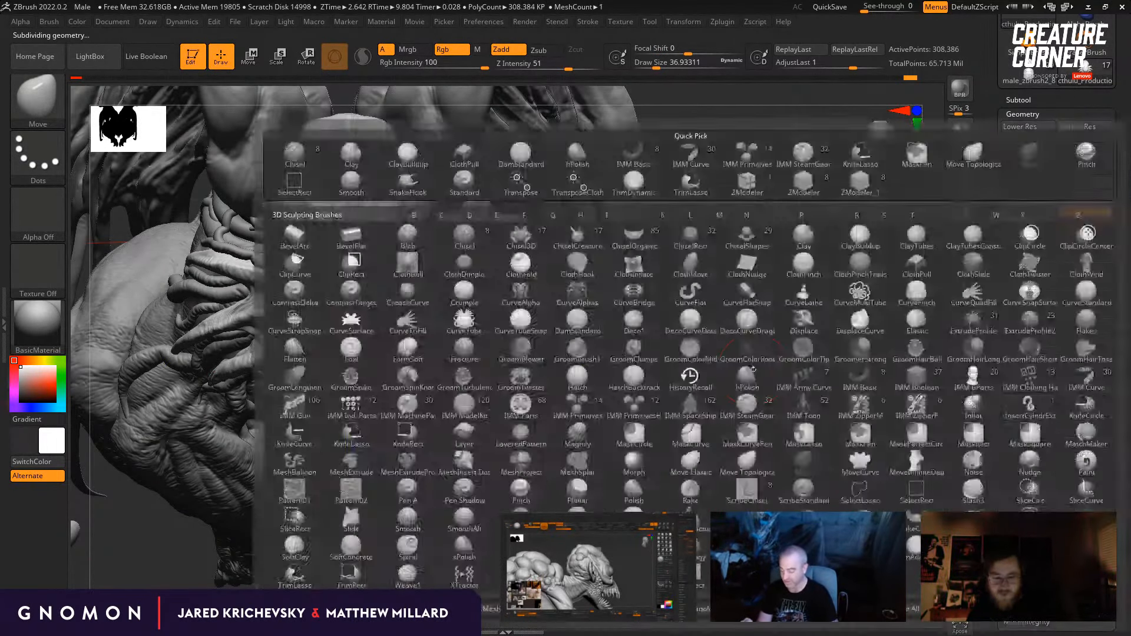
key(d)
key(s)
mouse_move(690, 377)
mouse_down()
mouse_move(566, 368)
mouse_move(531, 354)
mouse_up()
key(s)
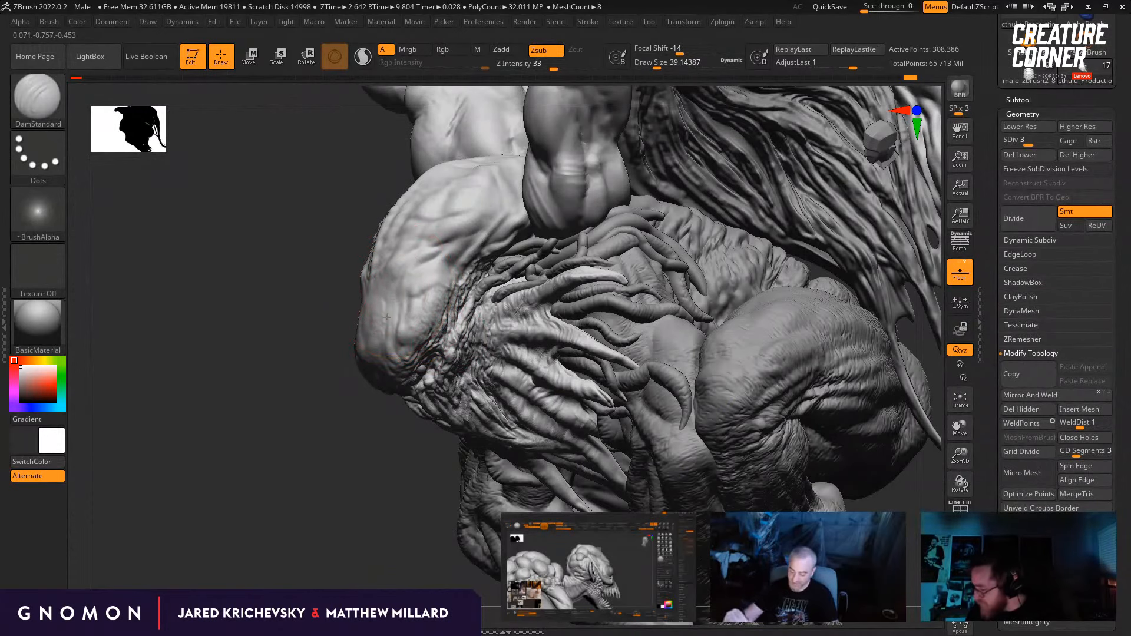
drag(354, 407, 388, 303)
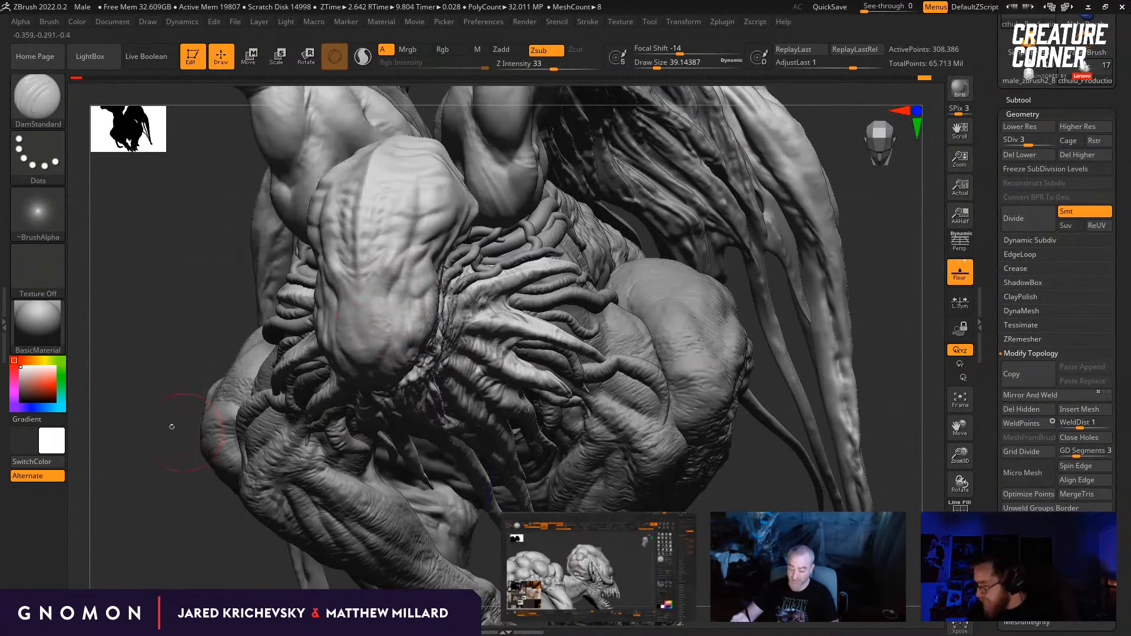
drag(171, 427, 318, 367)
drag(346, 263, 356, 322)
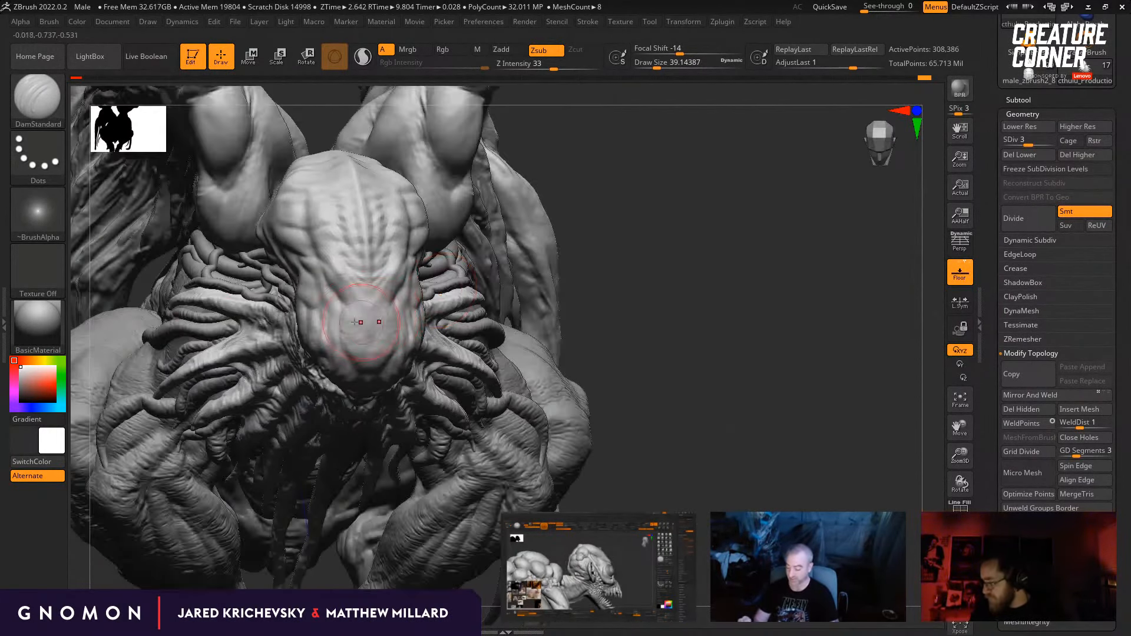
Step: Refine the forehead's raised forms with the Standard brush at a draw size of about 17
mouse_move(720, 376)
mouse_down()
mouse_move(734, 323)
mouse_move(720, 316)
mouse_move(729, 362)
mouse_move(716, 330)
mouse_move(734, 314)
mouse_move(640, 333)
mouse_up()
key(b)
key(s)
key(t)
key(bracketleft)
drag(203, 363, 253, 373)
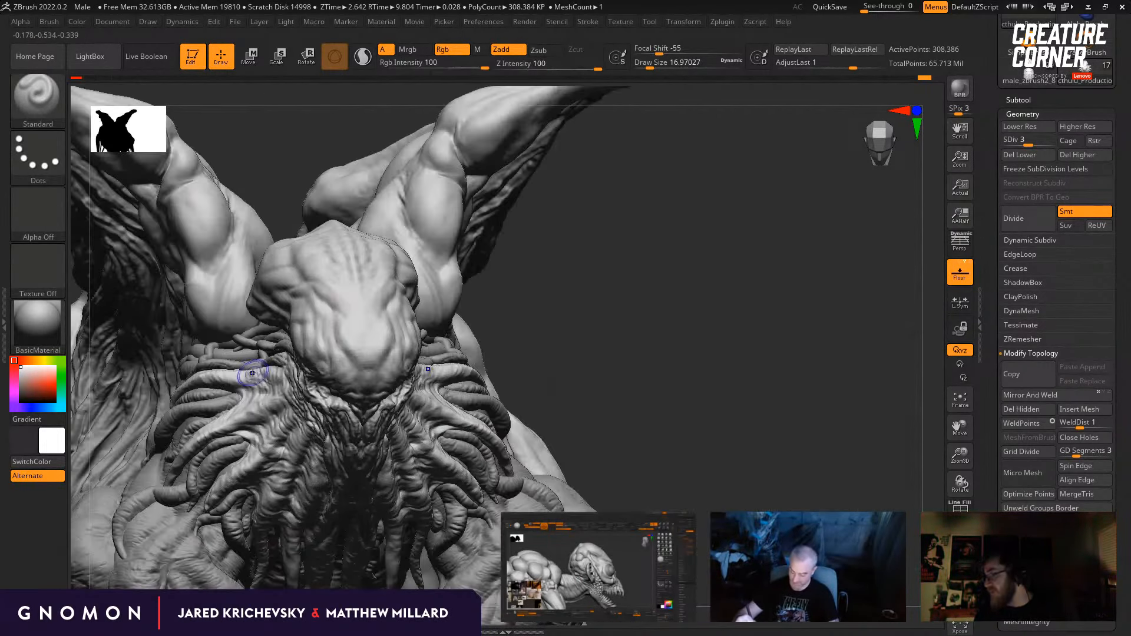
mouse_move(658, 374)
mouse_down()
mouse_move(662, 324)
mouse_move(682, 373)
mouse_move(664, 387)
mouse_up()
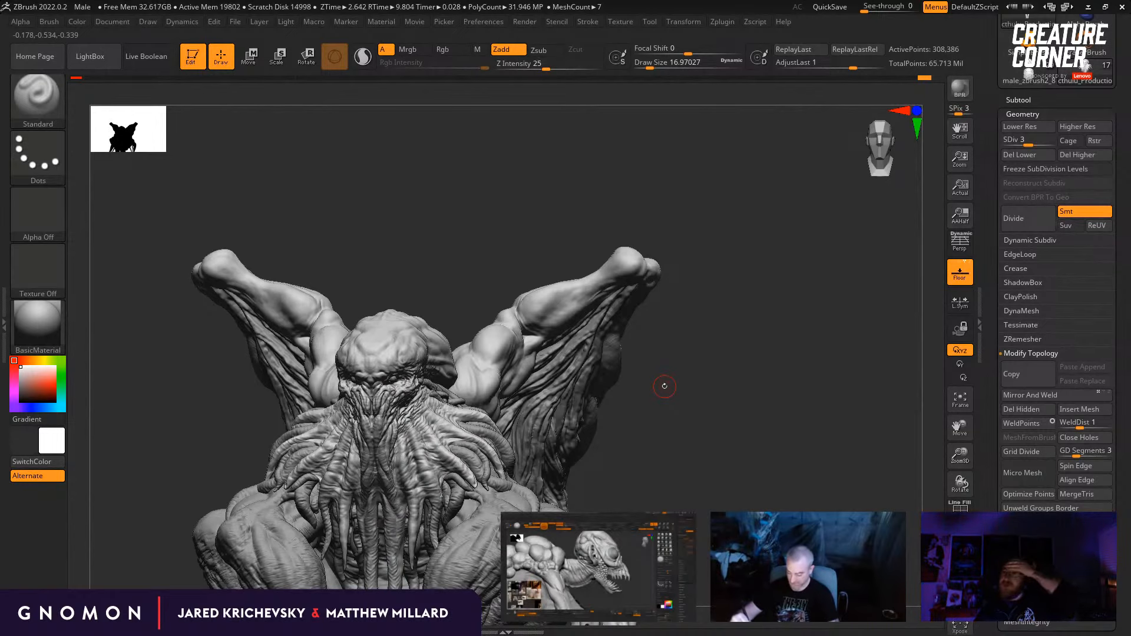
drag(637, 395, 674, 429)
Step: Switch to the ClayBuildup brush at a draw size of about 17 and raise the head mesh to subdivision level 4
key(b)
key(c)
key(b)
drag(661, 387, 561, 350)
key(shift+s)
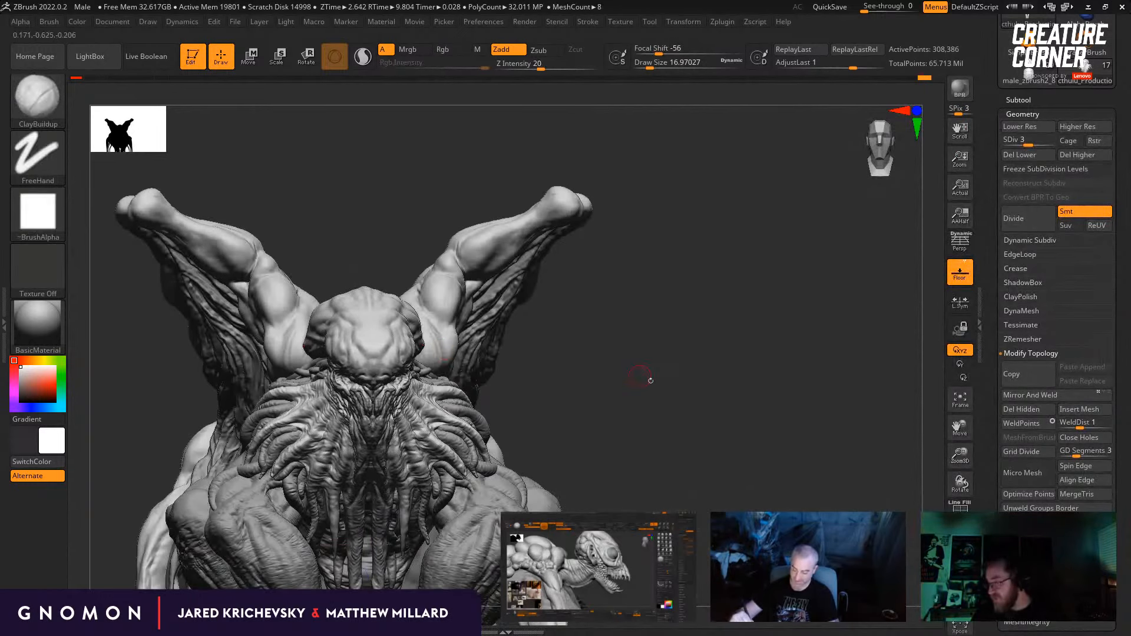
drag(666, 381, 733, 388)
key(ctrl+n)
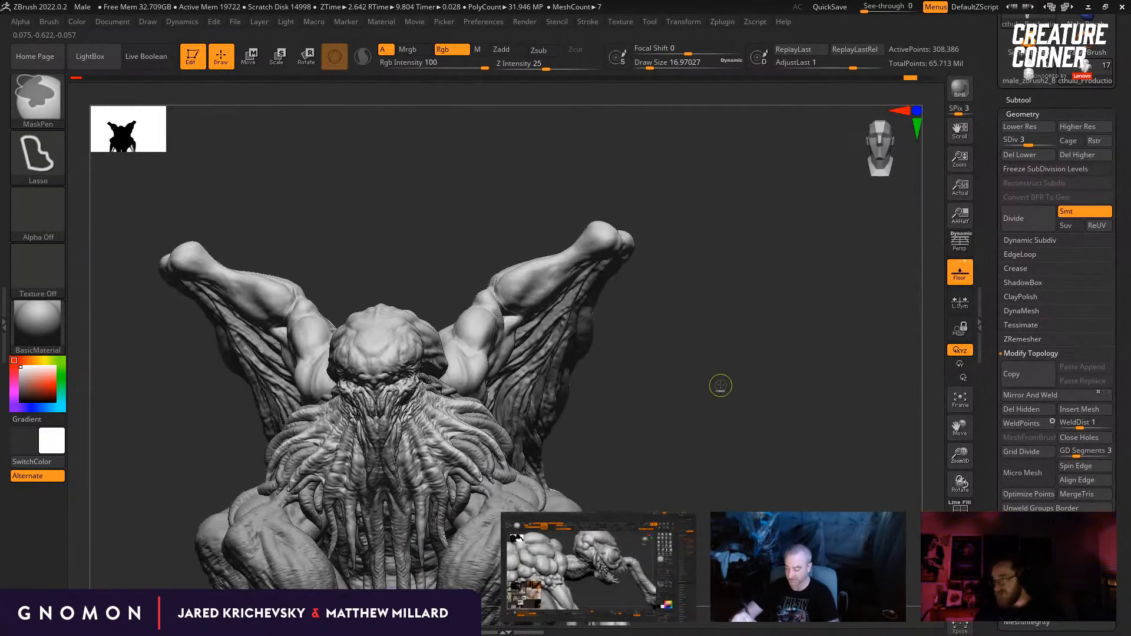
key(d)
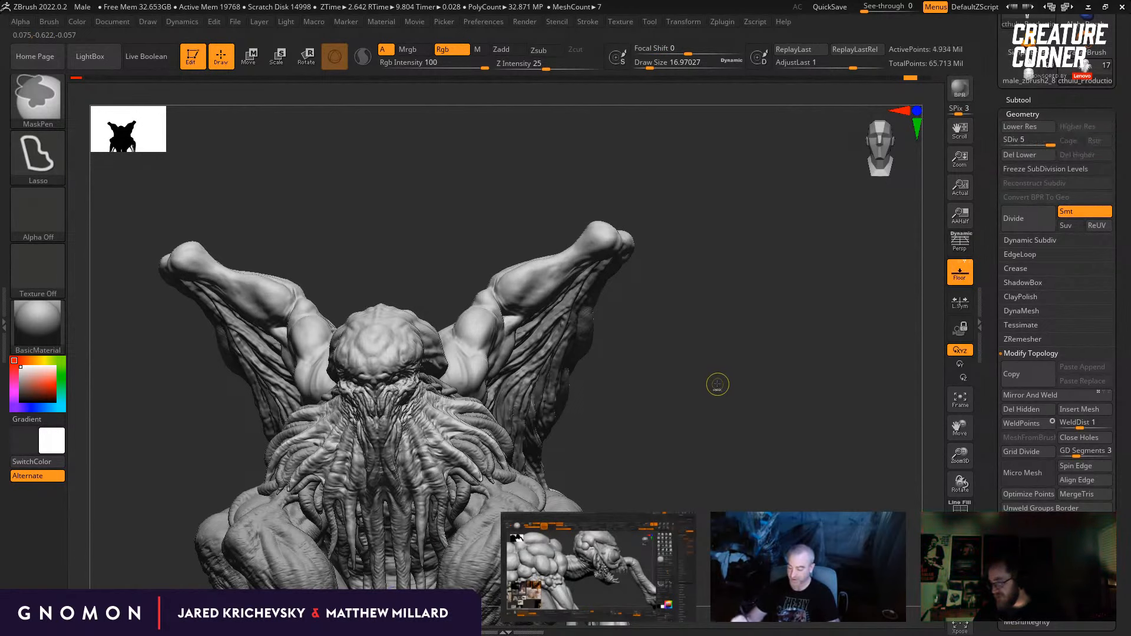
key(shift+d)
key(shift+d)
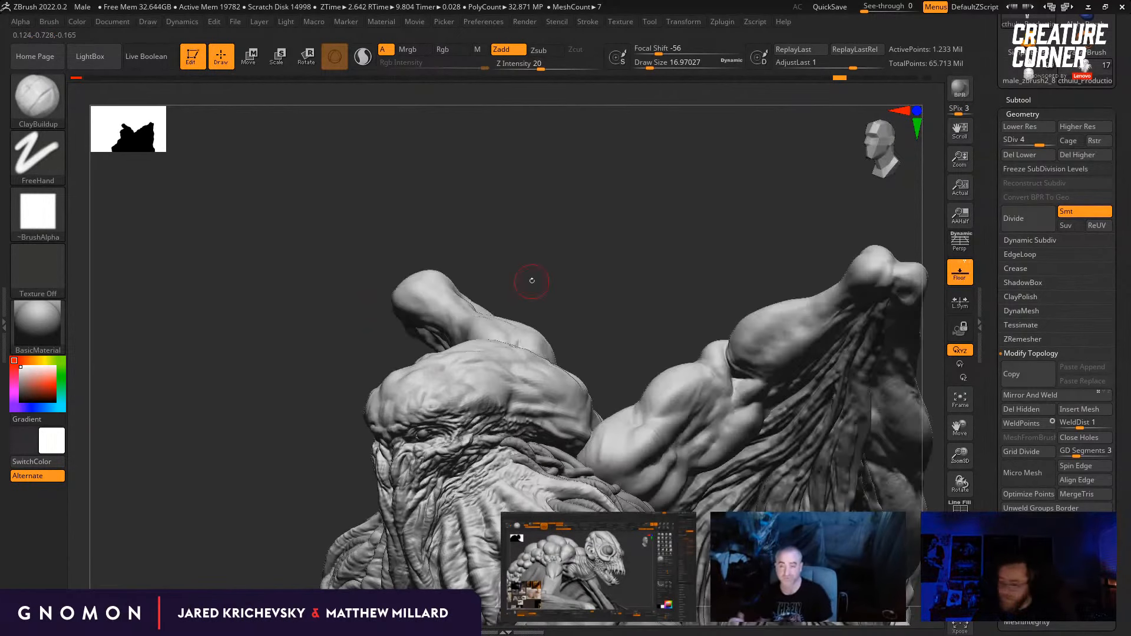
Step: Stroke the forehead with ClayBuildup at a draw size of about 31, accepting the removal of the newer undo history entries
key(n)
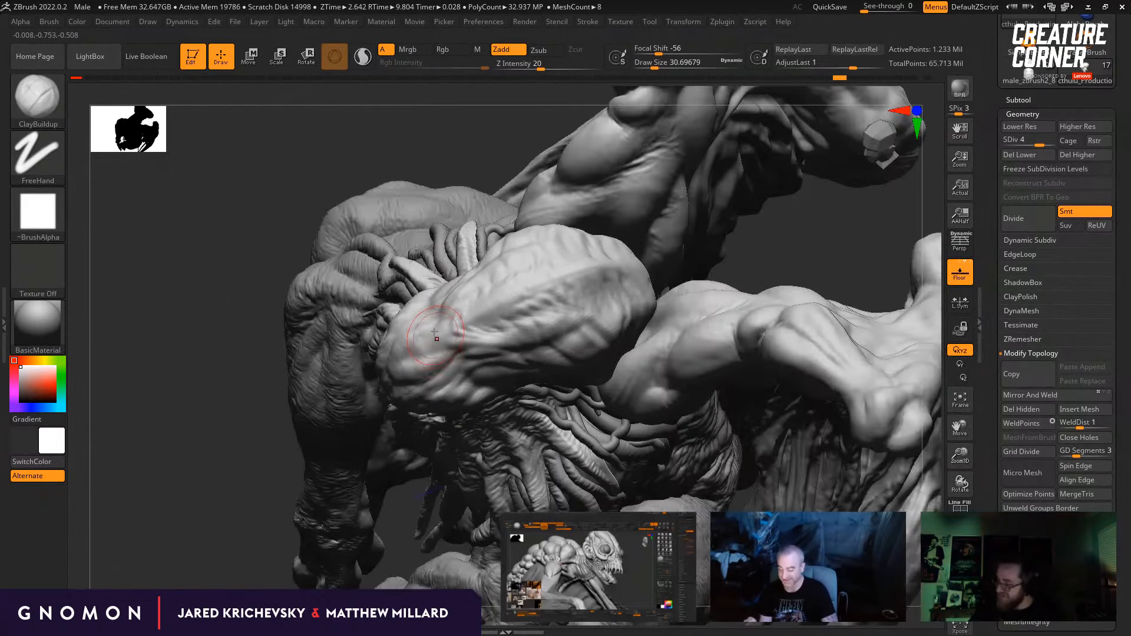
click(399, 371)
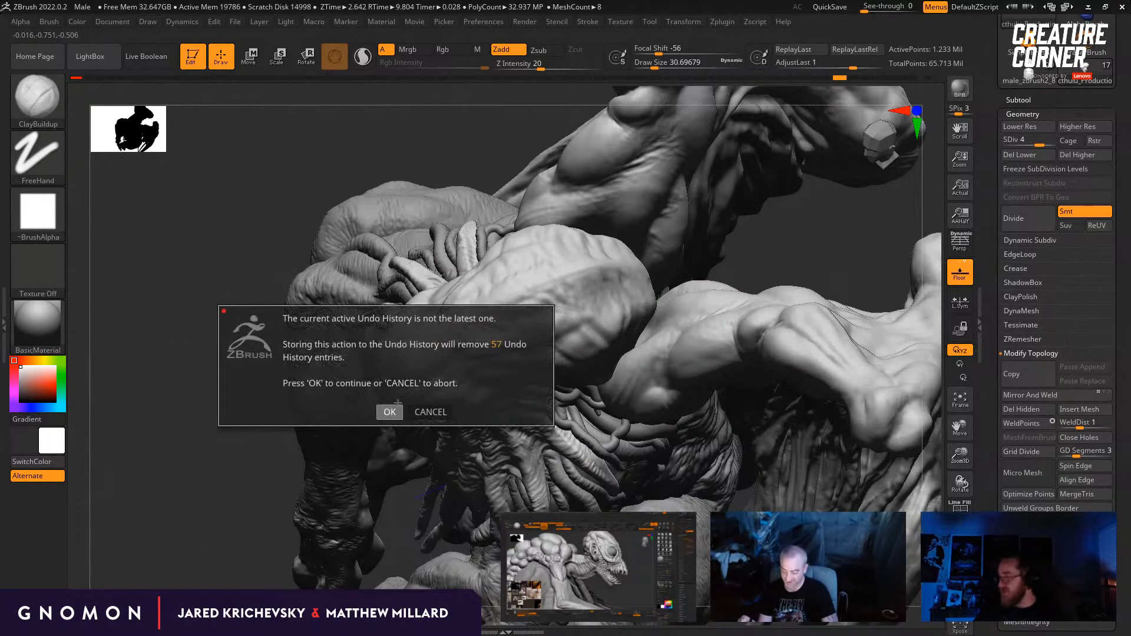
click(497, 406)
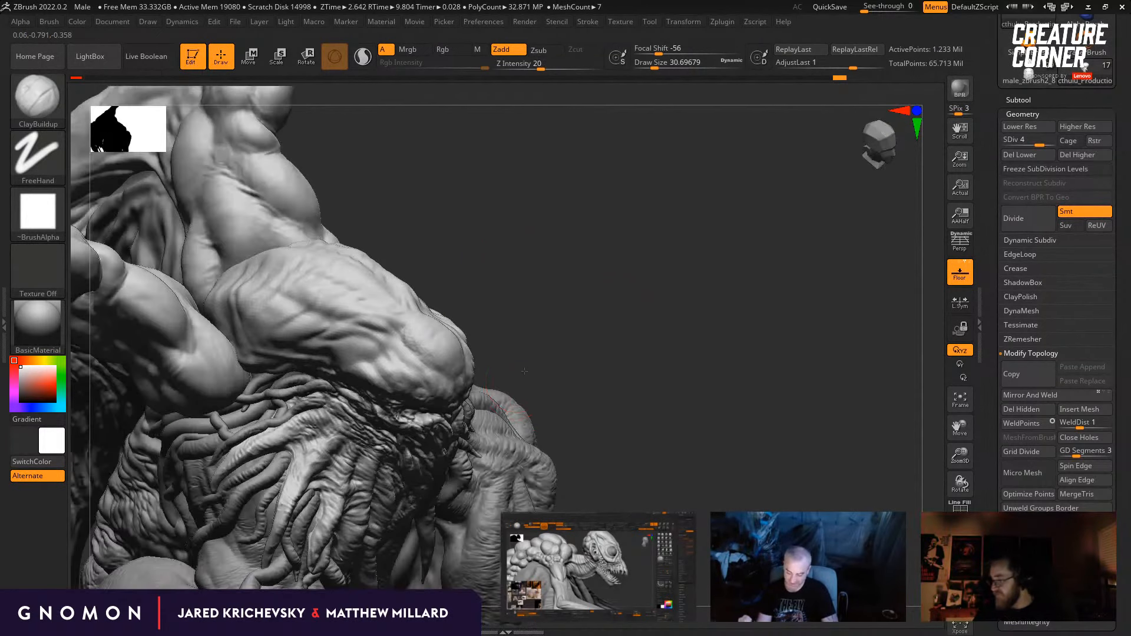
Step: Build up small folds on the forehead with ClayBuildup, reducing the draw size to about 17 and further to about 9.4
key(s)
drag(460, 327, 405, 340)
key(s)
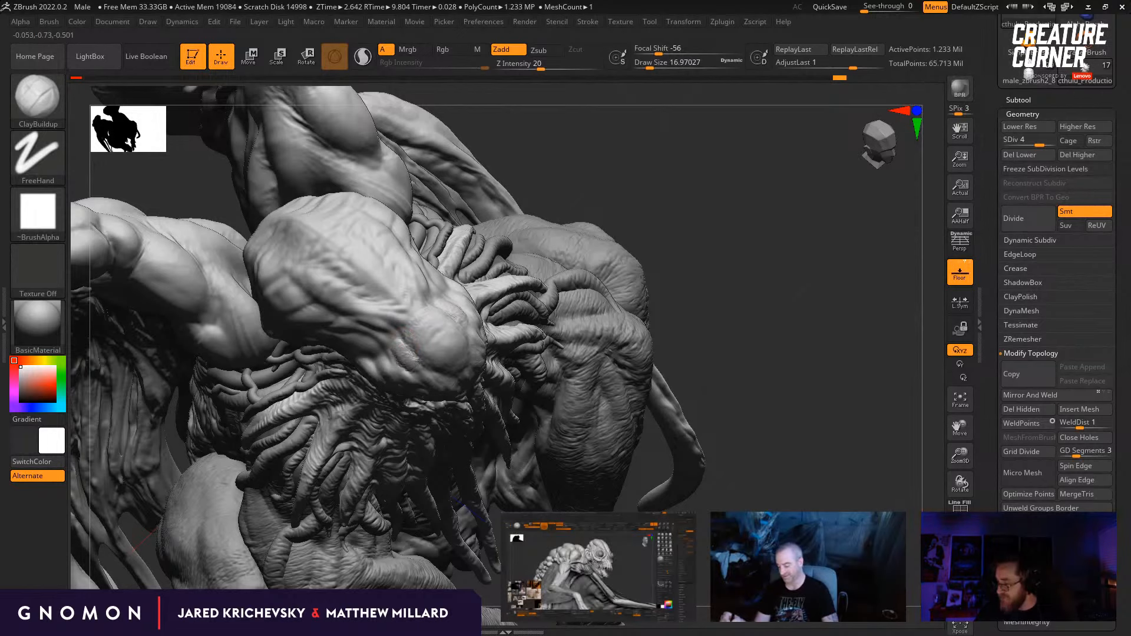
mouse_move(783, 328)
mouse_down()
mouse_move(731, 336)
mouse_move(648, 319)
mouse_move(619, 295)
mouse_up()
drag(423, 365, 432, 374)
drag(625, 289, 551, 296)
shift+drag(474, 355, 477, 359)
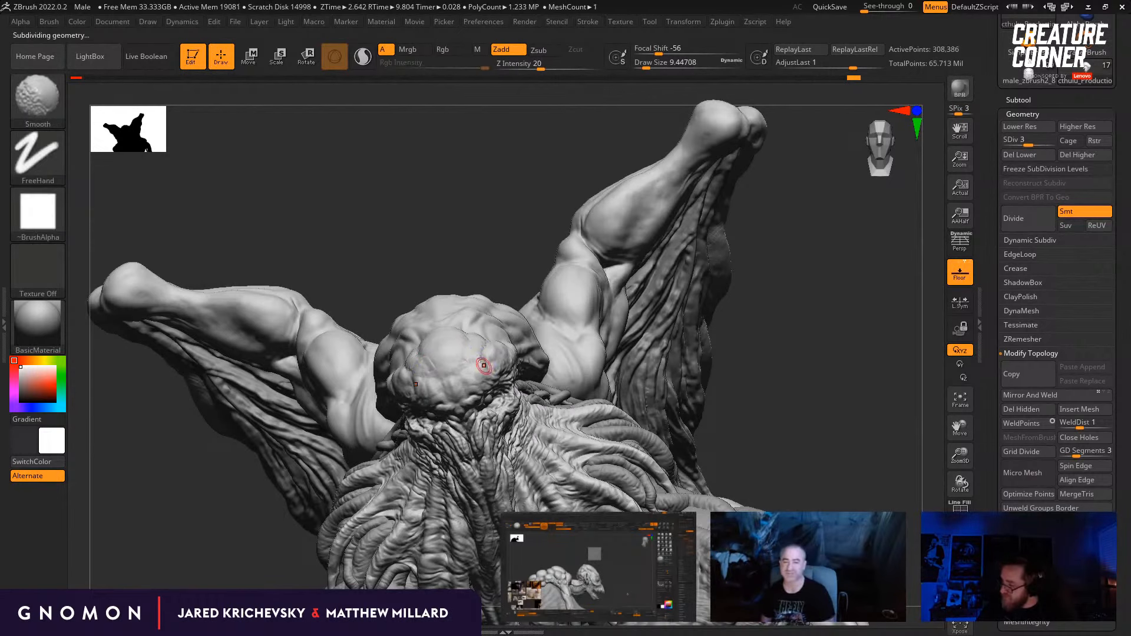
Step: Lower the head to subdivision level 3 and build up the skull's side folds with ClayBuildup at draw sizes of about 18 and 13
key(shift+d)
shift+drag(484, 263, 703, 368)
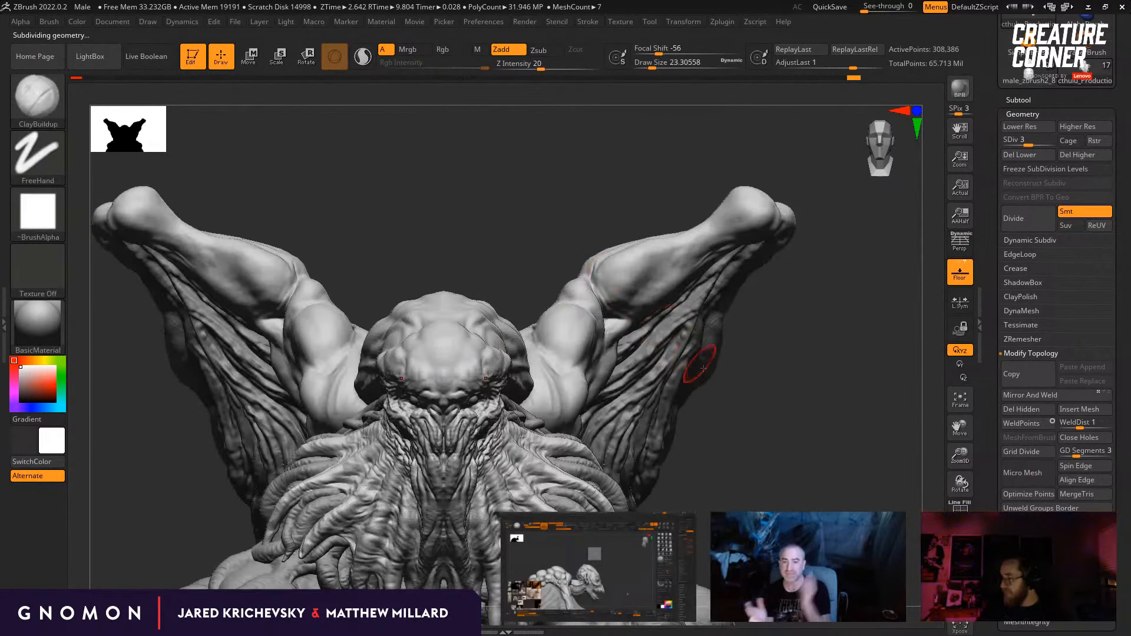
drag(753, 411, 687, 434)
drag(359, 265, 321, 294)
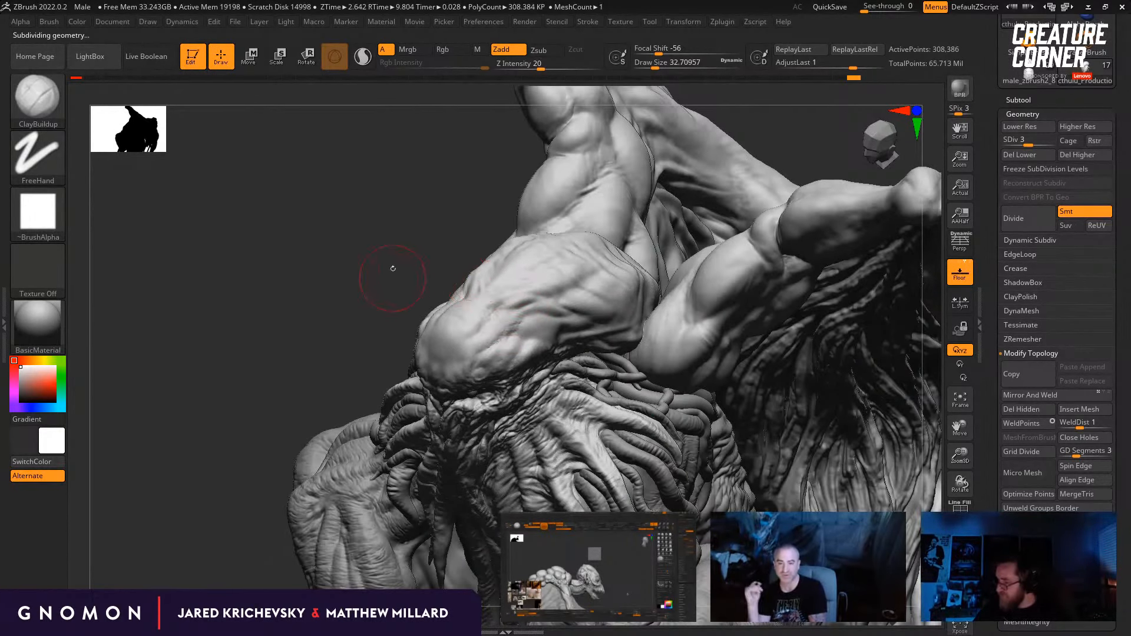
drag(393, 268, 381, 271)
key(s)
drag(484, 324, 479, 325)
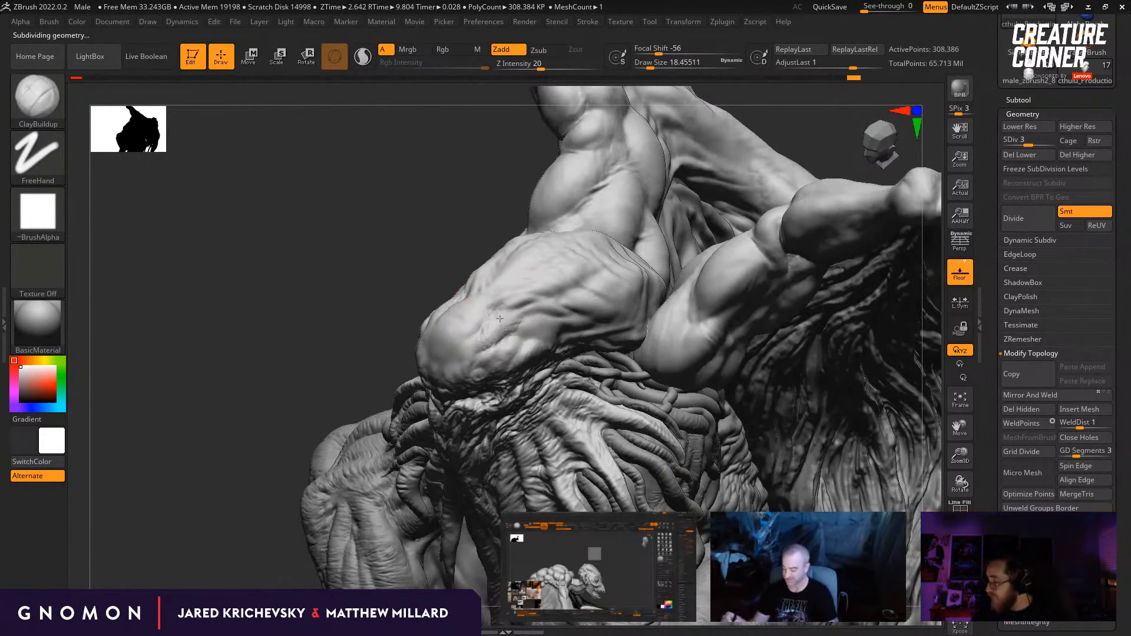
mouse_move(358, 332)
mouse_down()
mouse_move(425, 297)
mouse_move(548, 299)
mouse_up()
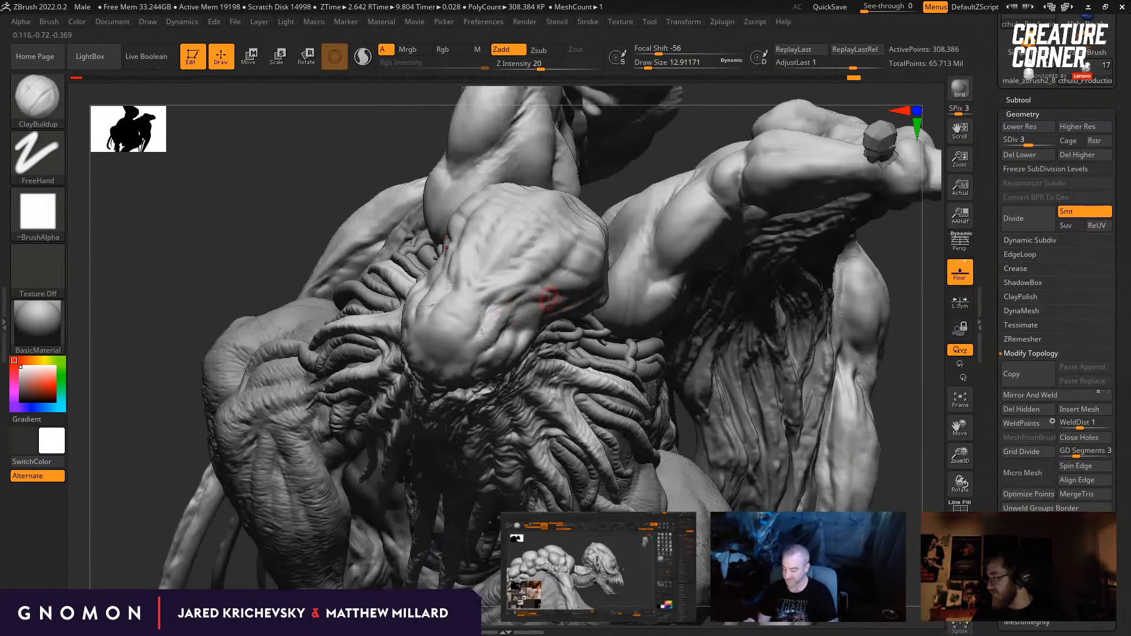
Step: Switch to the Move brush and nudge the folds at the skull's lower front with a draw size of about 27
key(b)
key(Escape)
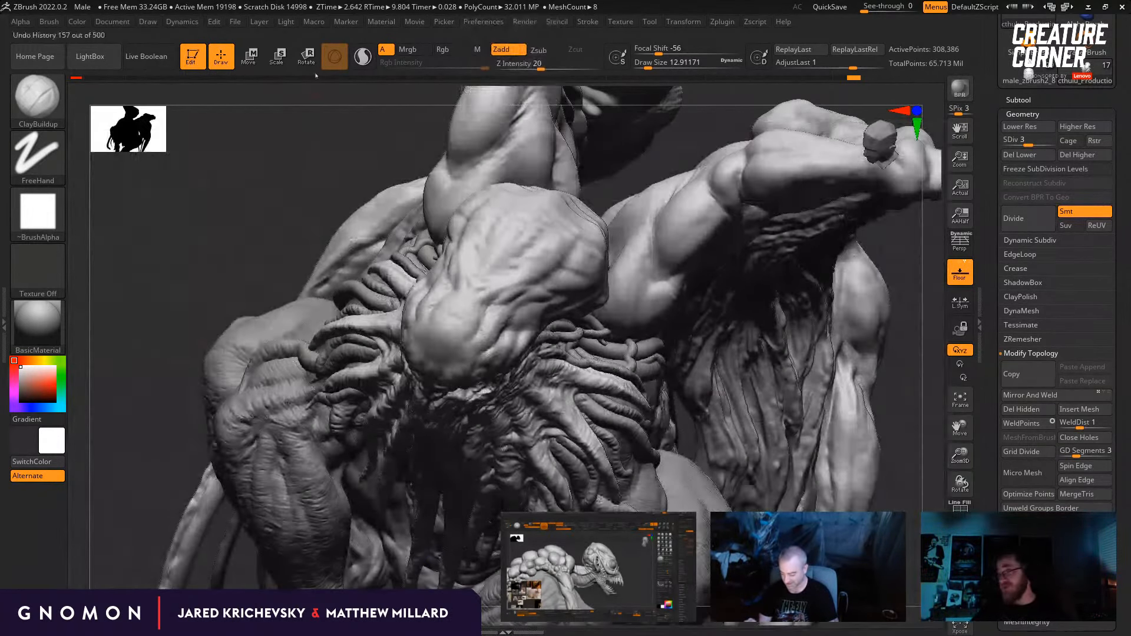
key(b)
key(m)
key(v)
shift+drag(179, 300, 200, 316)
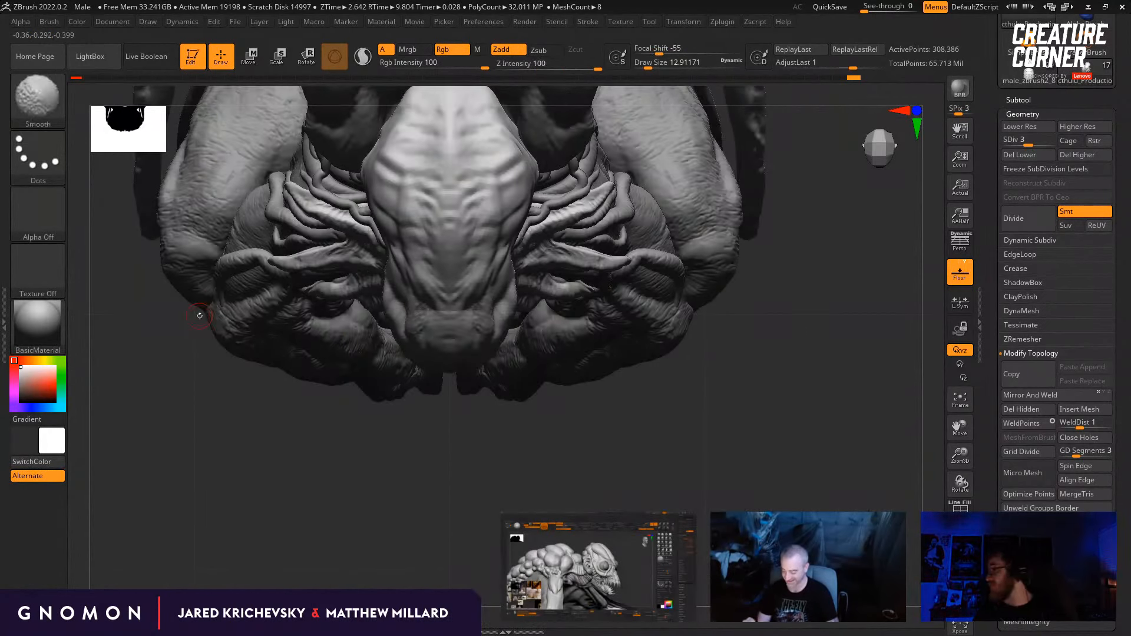
key(s)
drag(499, 310, 495, 311)
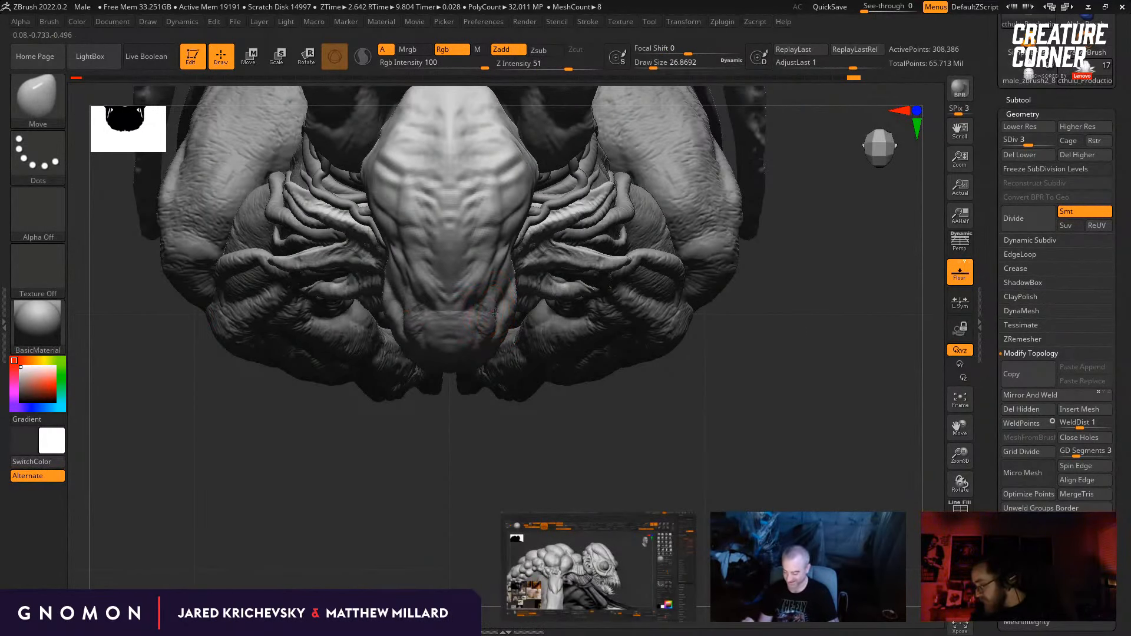
right_drag(486, 310, 495, 310)
Step: Reshape the lower forehead with the Move brush at draw sizes of about 7.5 and 18
key(s)
key(space)
drag(493, 311, 495, 311)
key(s)
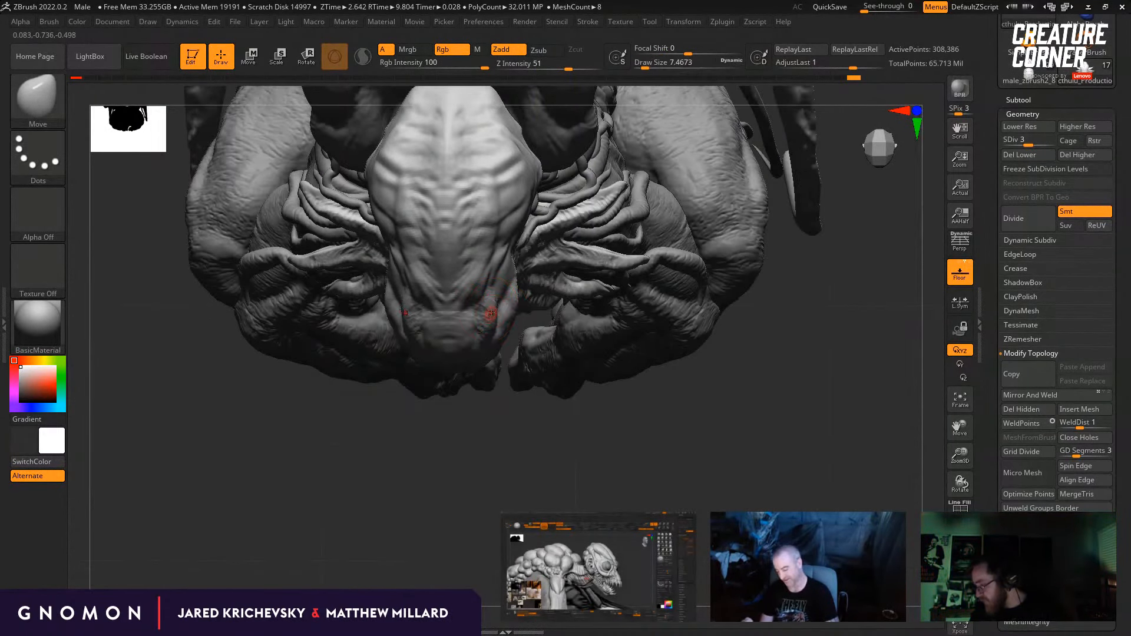
drag(480, 402, 479, 465)
key(s)
drag(484, 326, 490, 326)
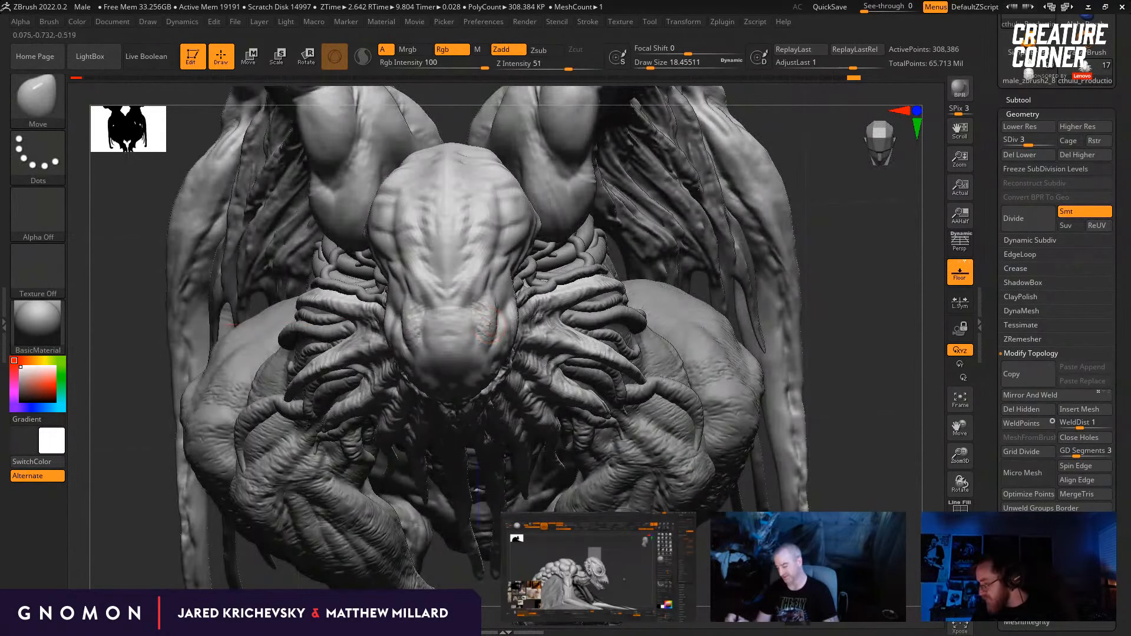
Step: Refine the forehead's side profile with the Move brush and smooth it at a draw size of about 18
drag(820, 386, 805, 288)
drag(557, 247, 495, 252)
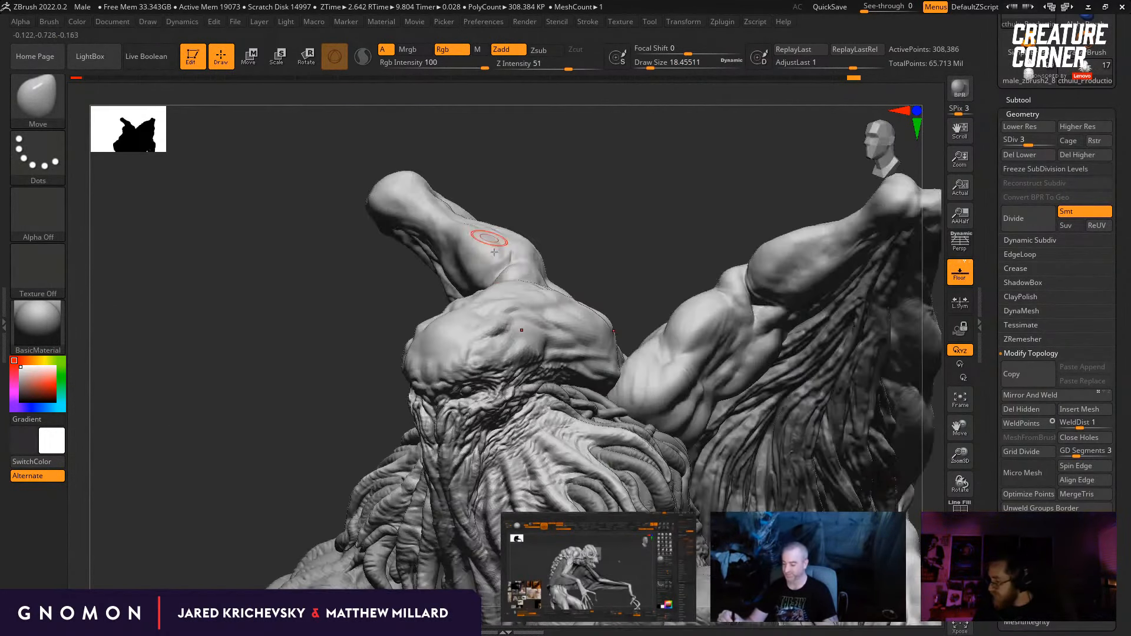
drag(578, 260, 544, 241)
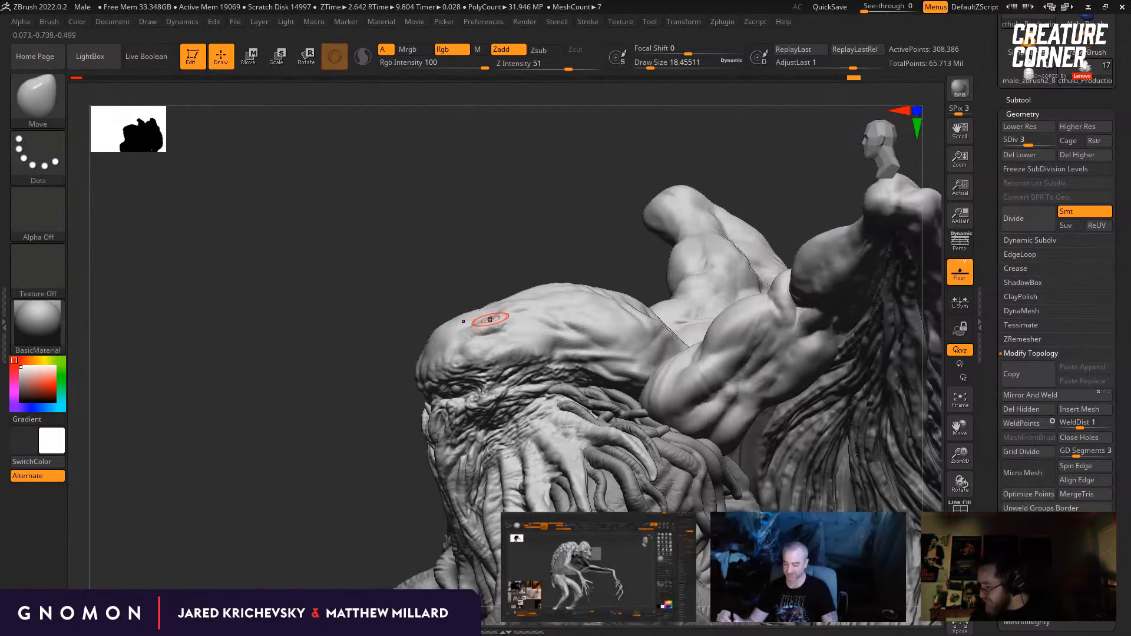
key(s)
mouse_move(490, 318)
mouse_down()
mouse_move(479, 280)
mouse_move(504, 309)
mouse_up()
key([)
drag(536, 266, 511, 264)
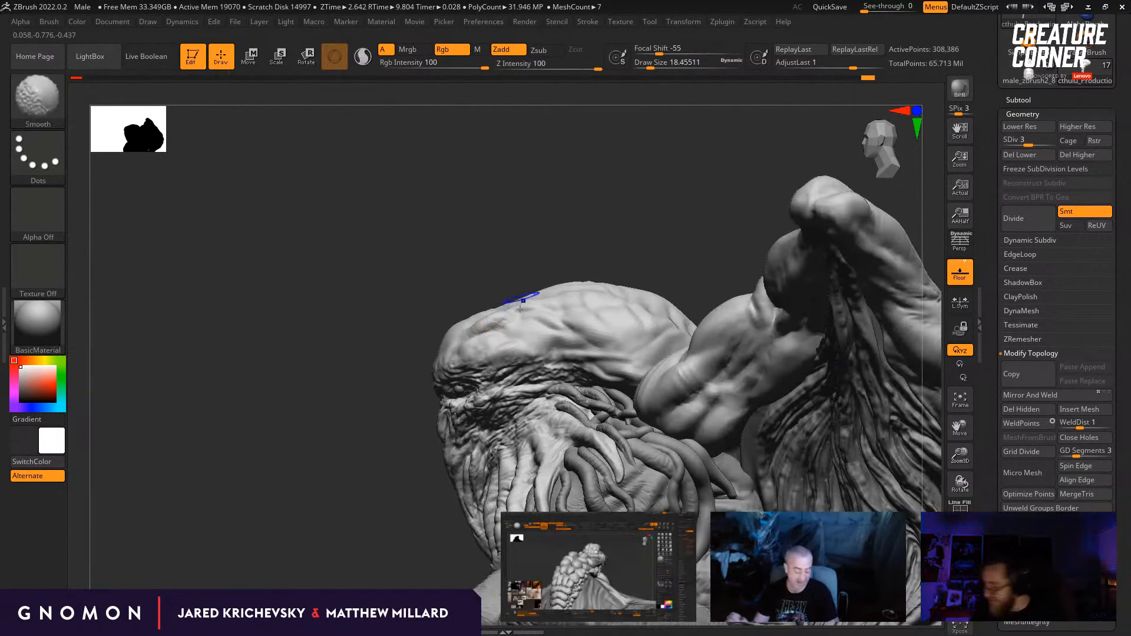
key(shift+d)
drag(495, 265, 665, 361)
key(d)
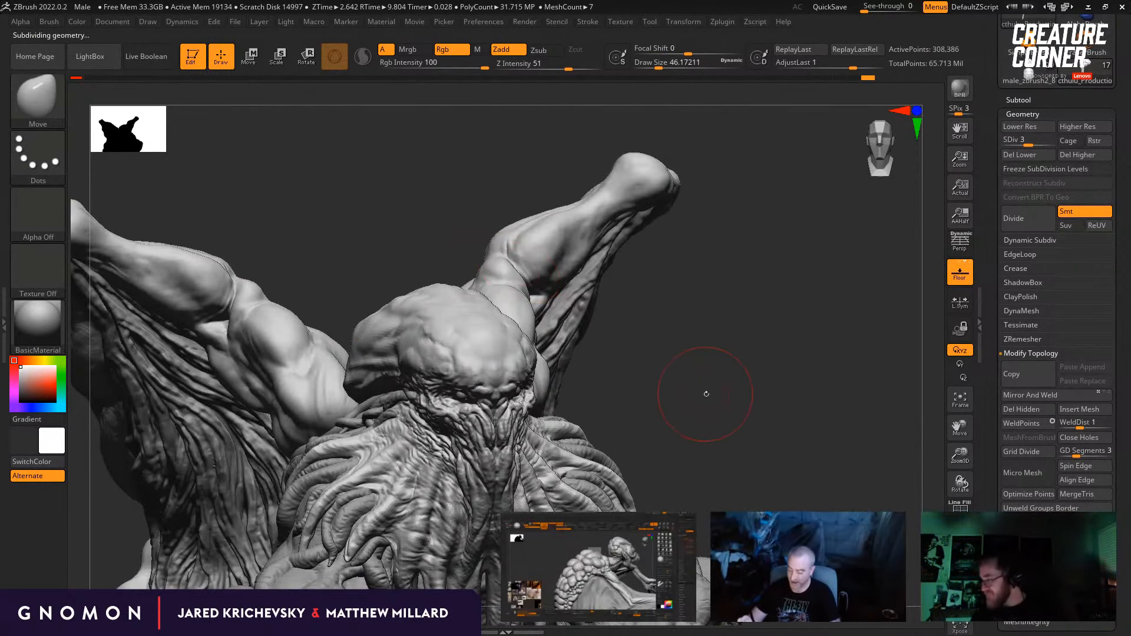
Step: Switch to the DamStandard brush and carve creases into the front of the forehead at a draw size of about 54
key(b)
key(d)
key(s)
drag(636, 295, 613, 365)
drag(685, 331, 596, 347)
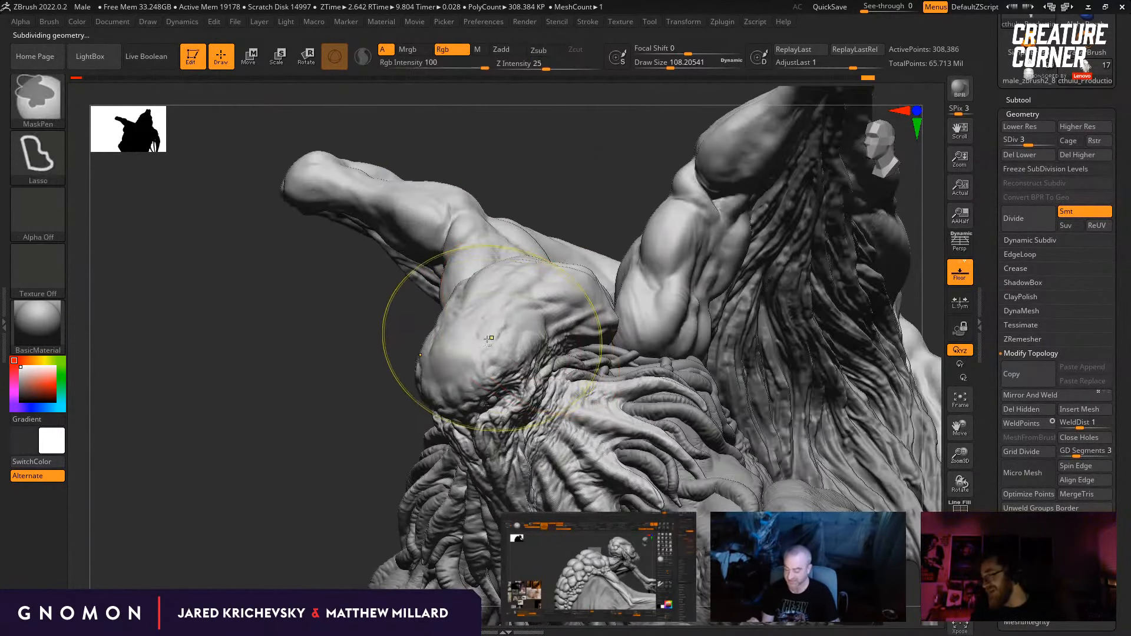
key(s)
drag(496, 338, 488, 338)
mouse_move(312, 368)
mouse_down()
mouse_move(367, 376)
mouse_move(644, 344)
mouse_move(580, 295)
mouse_up()
key(bracketleft)
key(bracketleft)
drag(566, 358, 456, 358)
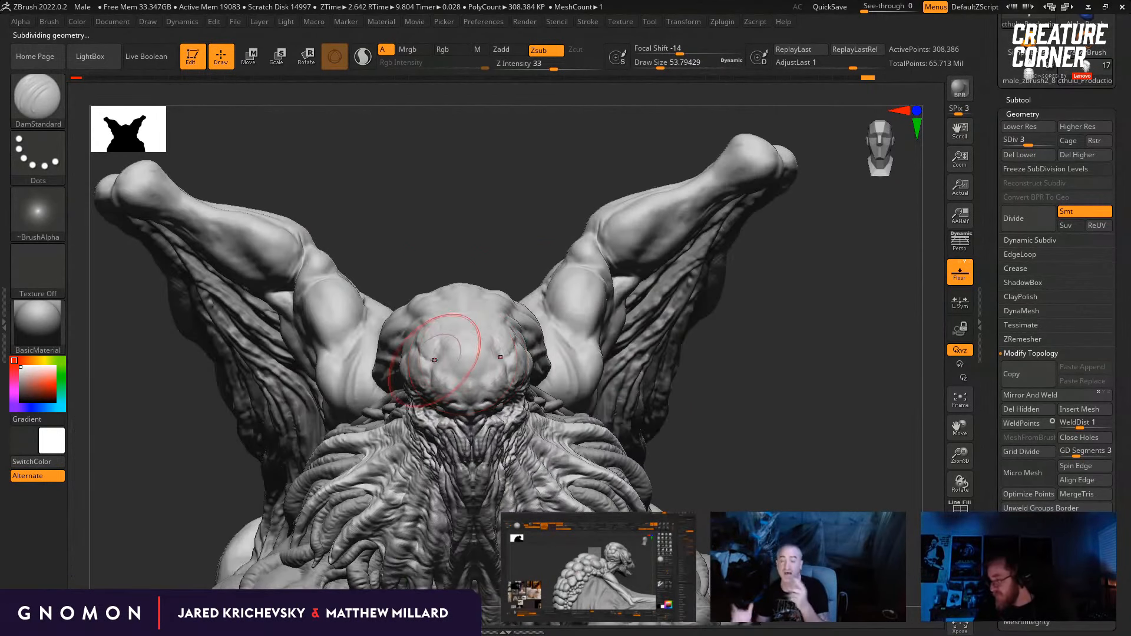
drag(731, 386, 697, 390)
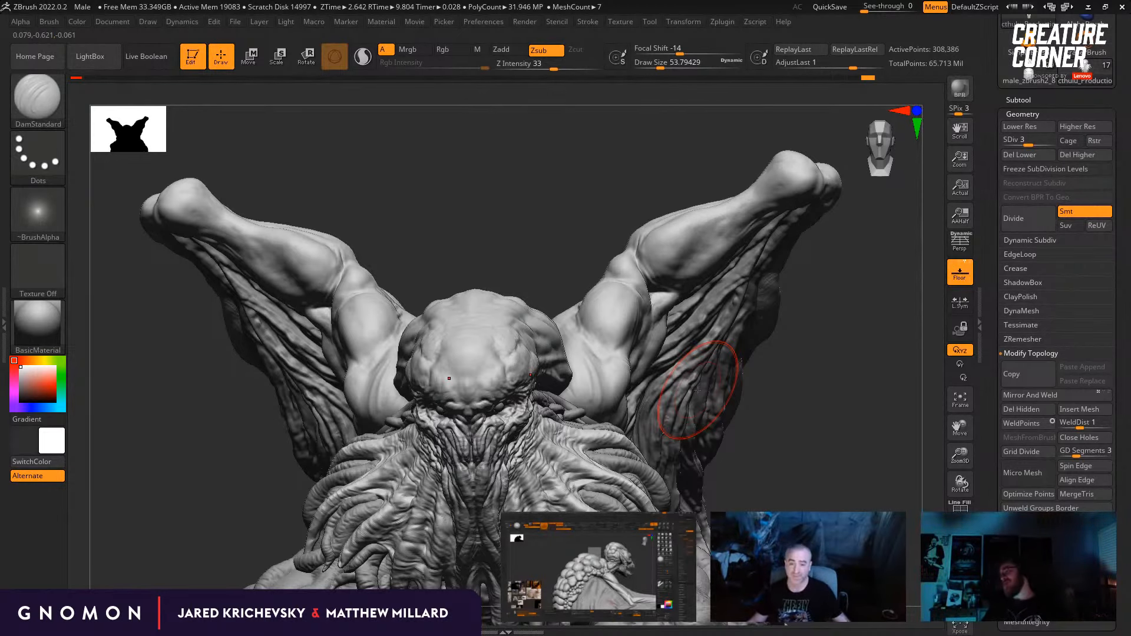
Step: Switch to the Standard brush and build up forms on the forehead at a draw size of about 22
key(b)
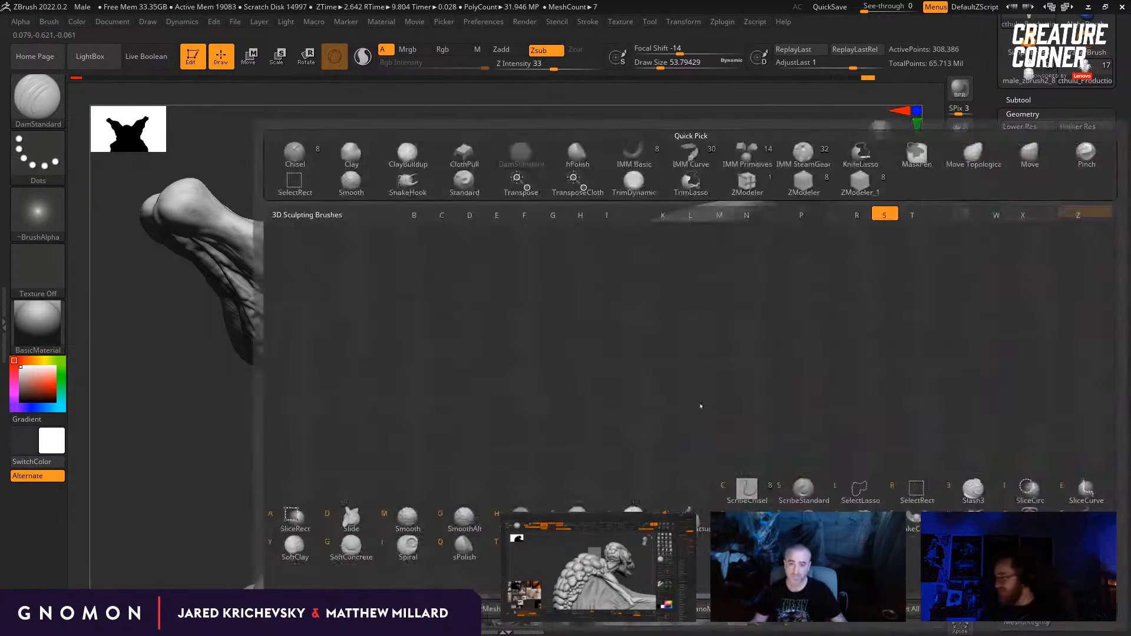
key(s)
key(t)
mouse_move(566, 277)
mouse_down()
mouse_move(545, 322)
mouse_move(509, 347)
mouse_move(517, 343)
mouse_up()
key(bracketleft)
drag(531, 310, 541, 286)
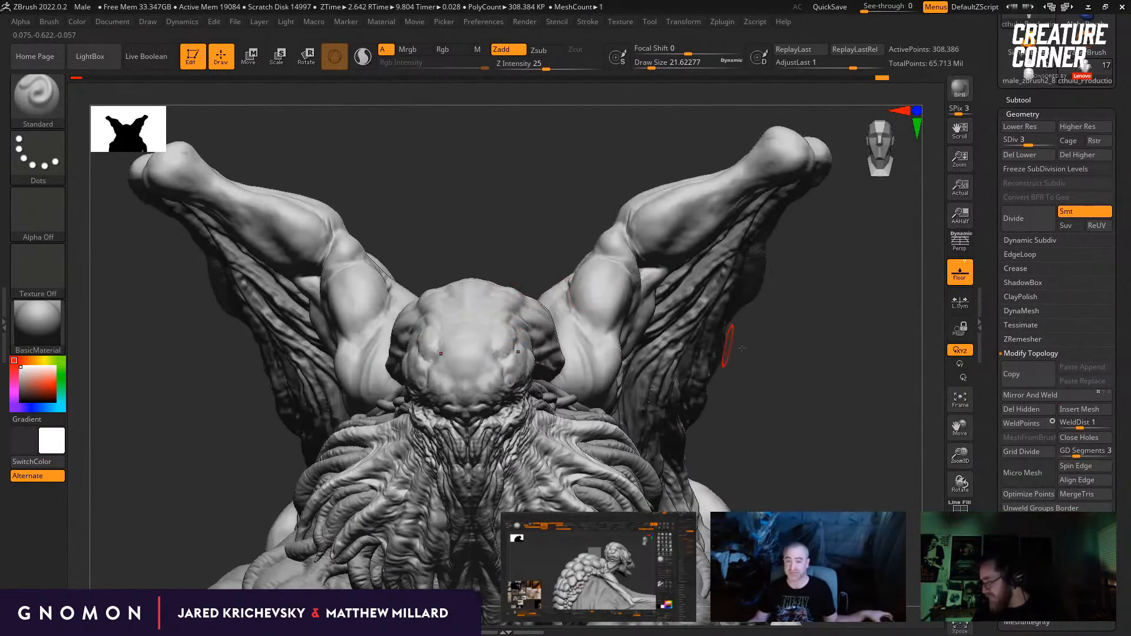
drag(742, 349, 707, 322)
Step: Reshape the skull's side and lower front with the Move brush at draw sizes of about 22 and 27
key(b)
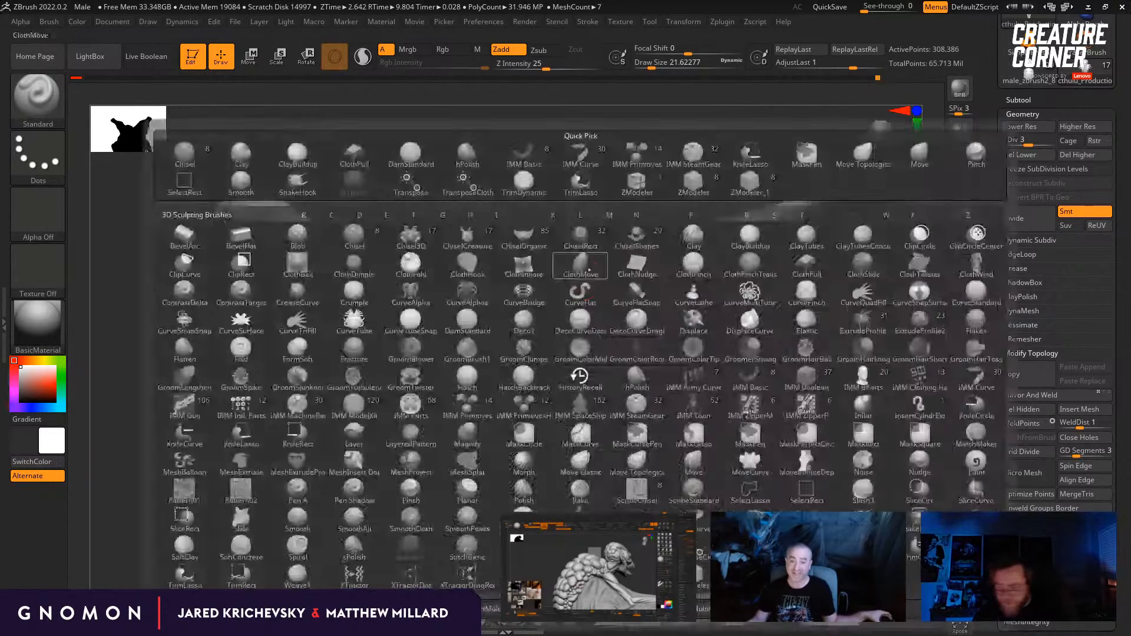
key(d)
key(s)
mouse_move(330, 277)
mouse_down()
mouse_move(379, 321)
mouse_move(521, 330)
mouse_move(551, 307)
mouse_up()
drag(878, 254, 727, 295)
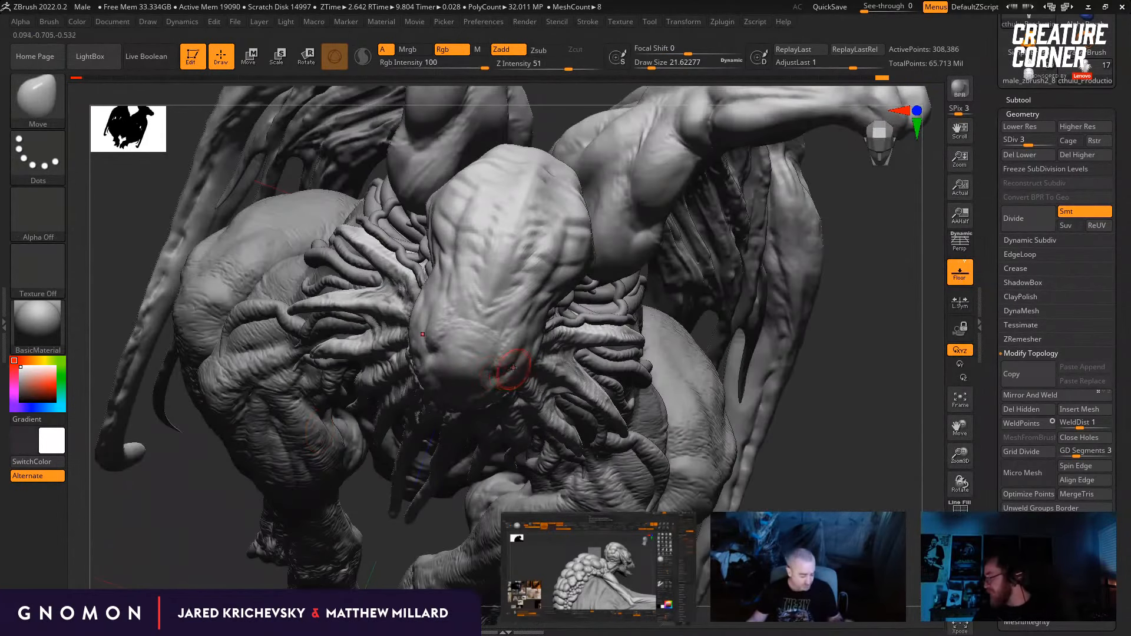
shift+right_drag(577, 345, 659, 337)
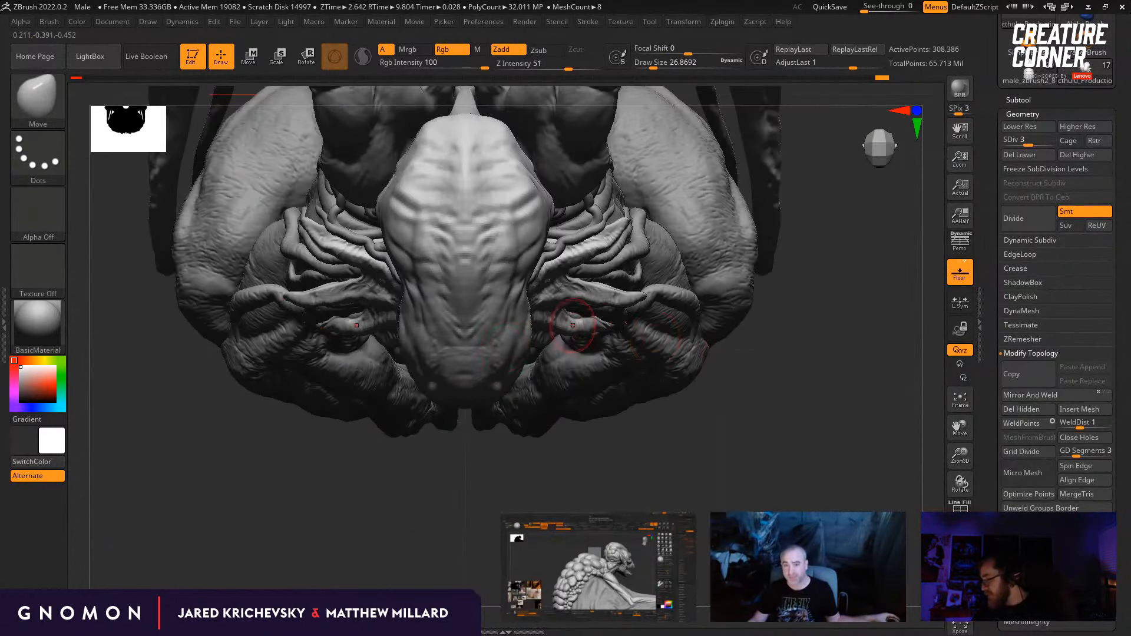
right_drag(530, 352, 786, 291)
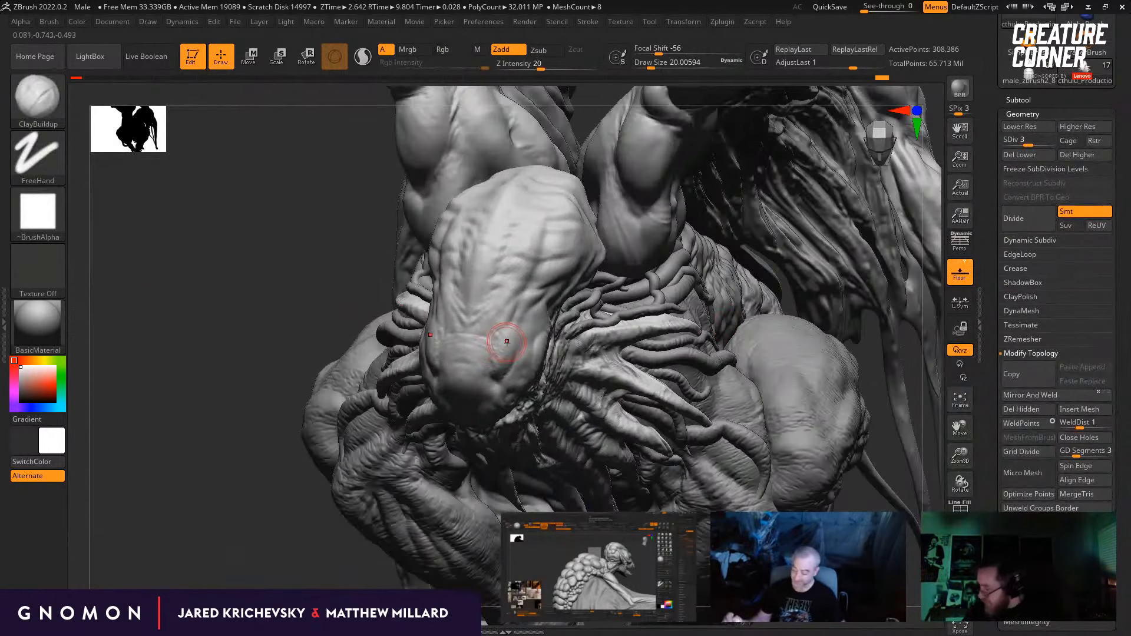
Step: Build up the lower forehead with ClayBuildup at draw sizes of about 11 and 35
key(bracketleft)
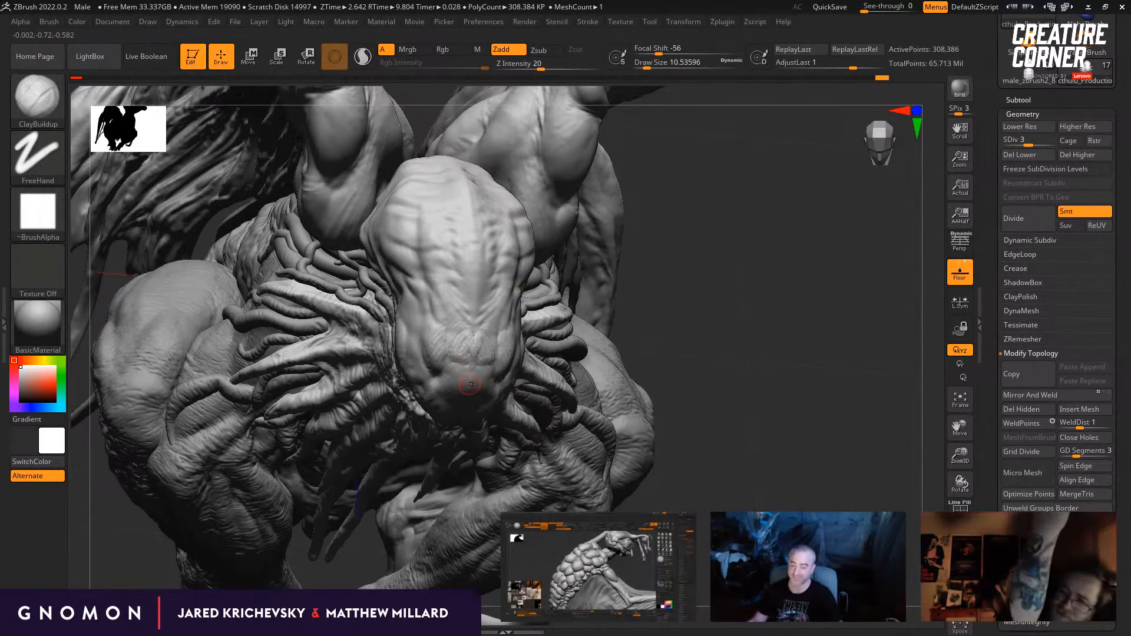
mouse_move(717, 364)
mouse_down()
mouse_move(722, 382)
mouse_move(731, 357)
mouse_move(677, 372)
mouse_move(731, 377)
mouse_up()
key(b)
key(c)
key(b)
mouse_move(480, 366)
shift+mouse_down()
mouse_move(462, 333)
mouse_move(495, 280)
shift+mouse_up()
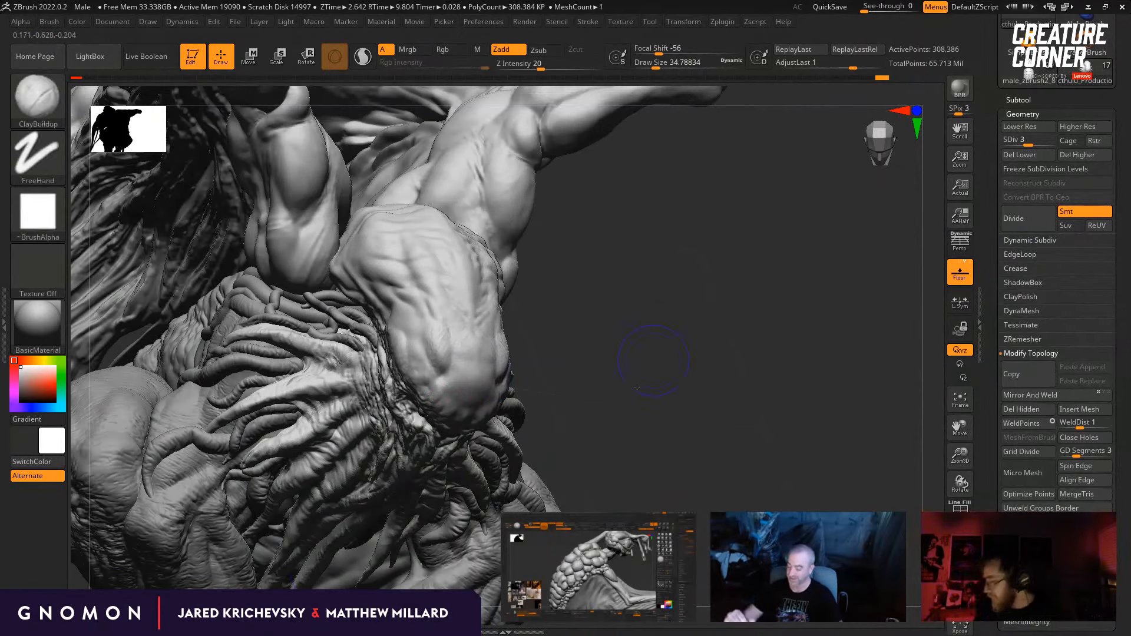
mouse_move(656, 361)
shift+mouse_down()
mouse_move(722, 424)
mouse_move(677, 466)
mouse_move(702, 384)
mouse_move(723, 379)
mouse_move(654, 356)
mouse_move(556, 212)
shift+mouse_up()
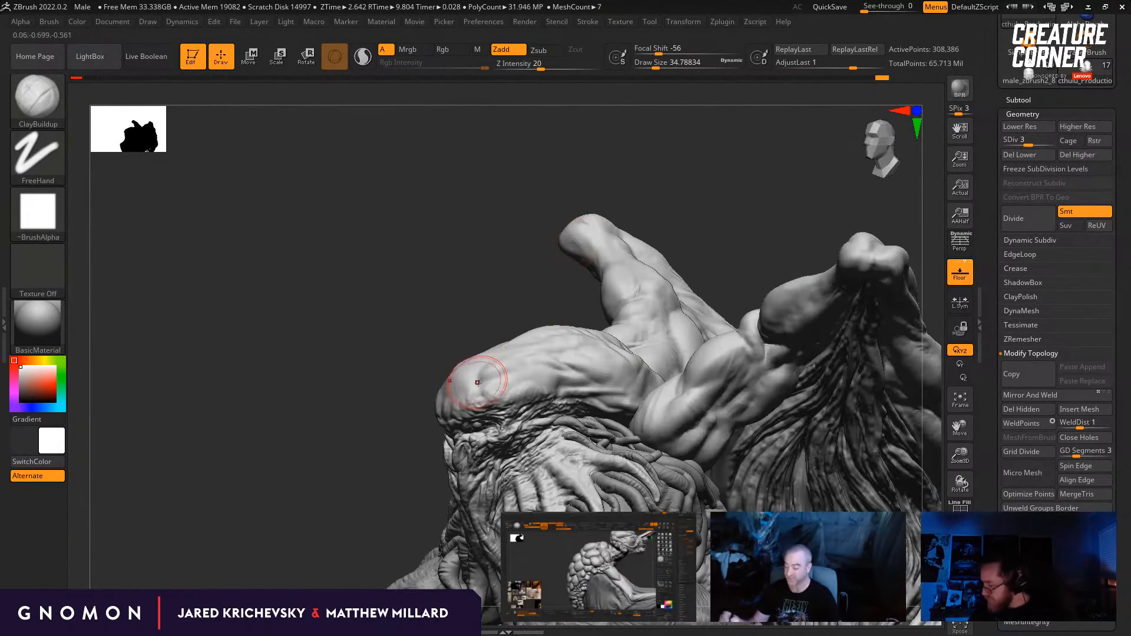
Step: Build up the side of the brow with ClayBuildup at draw sizes of about 11 and 22
alt+drag(421, 377, 407, 321)
mouse_move(412, 254)
mouse_down()
mouse_move(451, 291)
mouse_move(434, 365)
mouse_up()
key(bracketleft)
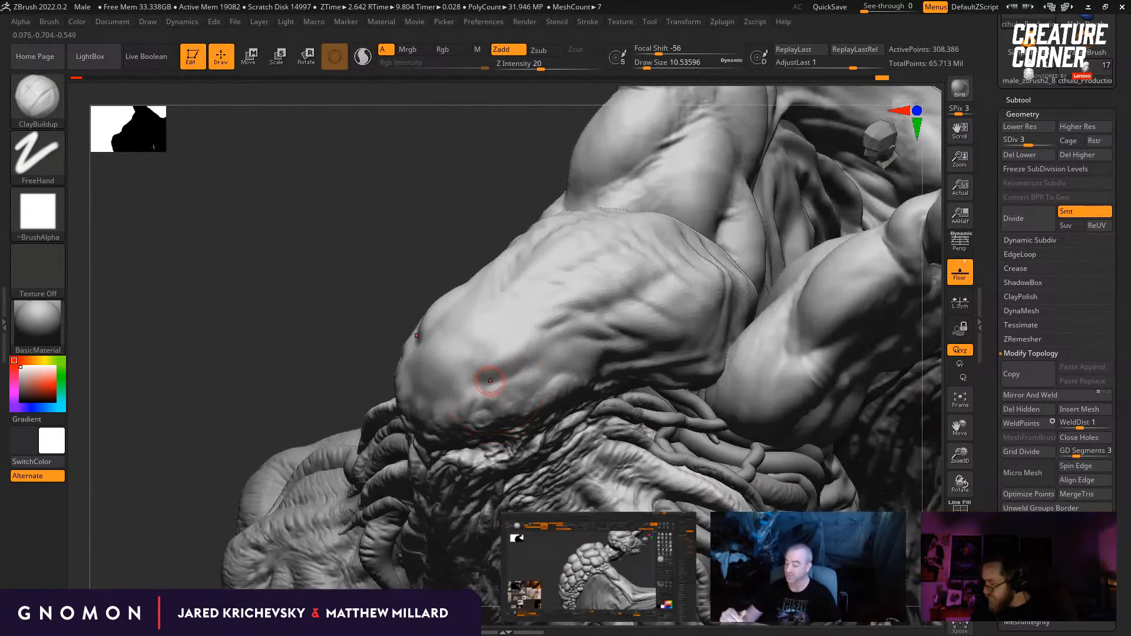
drag(372, 330, 387, 245)
key(s)
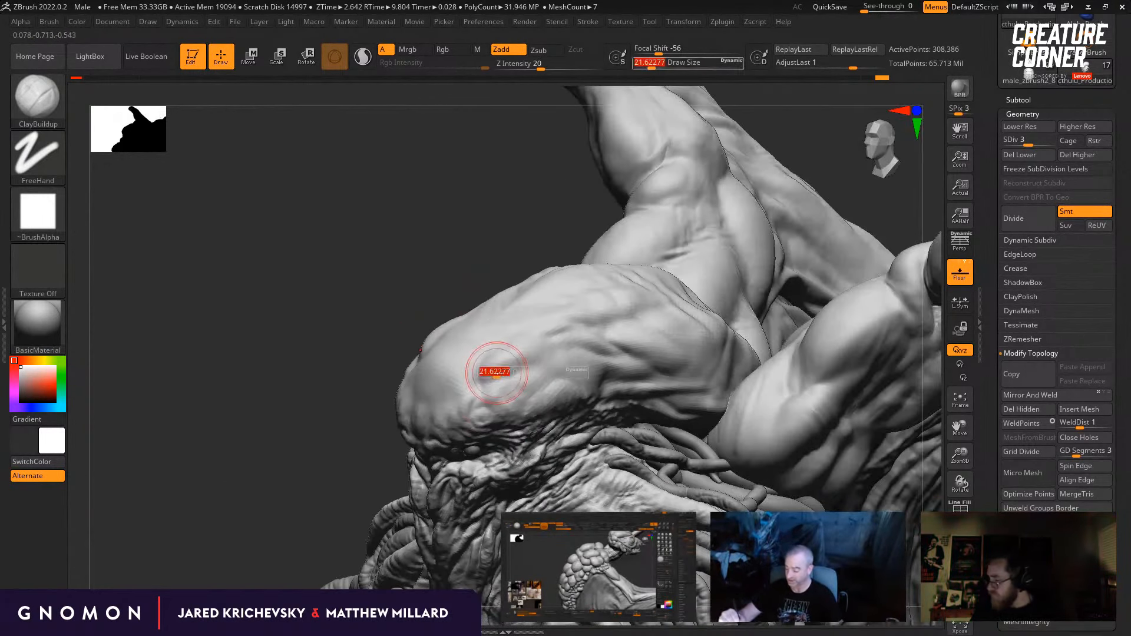
drag(493, 373, 494, 380)
Step: Stroke more folds across the brow and skull side with ClayBuildup and raise the head to subdivision level 4
mouse_move(377, 313)
mouse_down()
mouse_move(375, 290)
mouse_move(478, 328)
mouse_move(407, 315)
mouse_up()
drag(519, 355, 480, 401)
drag(468, 314, 507, 399)
mouse_move(580, 319)
mouse_down()
mouse_move(583, 354)
mouse_move(613, 399)
mouse_move(507, 392)
mouse_up()
drag(635, 354, 695, 323)
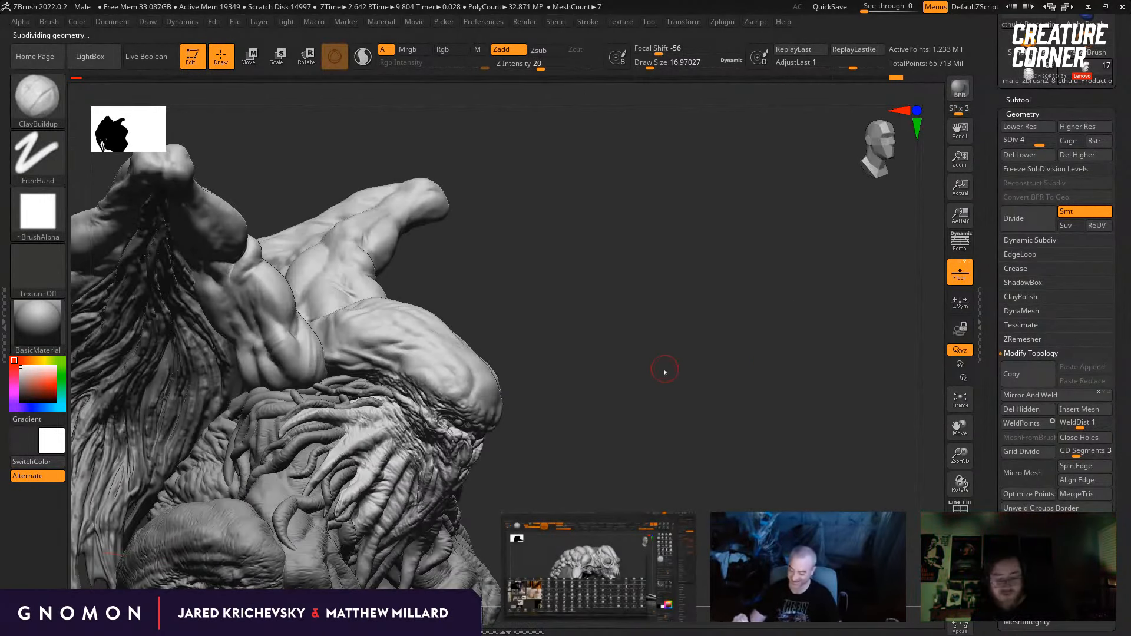
Step: Build up the lower brow with ClayBuildup at a draw size of about 18 and smooth the strokes
drag(665, 372, 618, 456)
key(s)
click(469, 399)
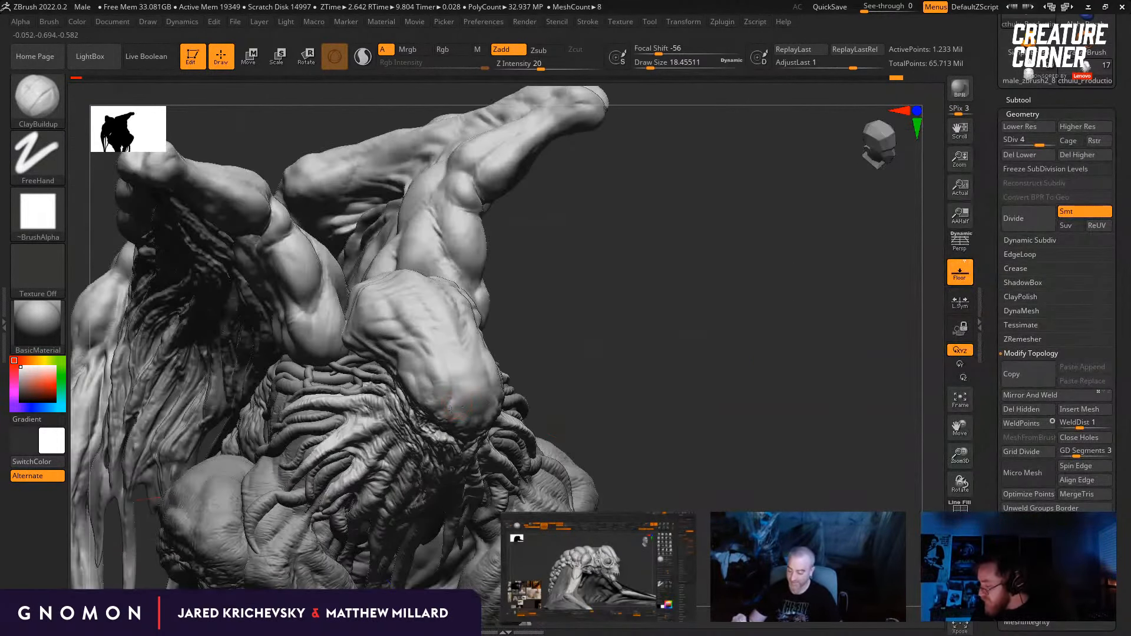
drag(777, 386, 701, 410)
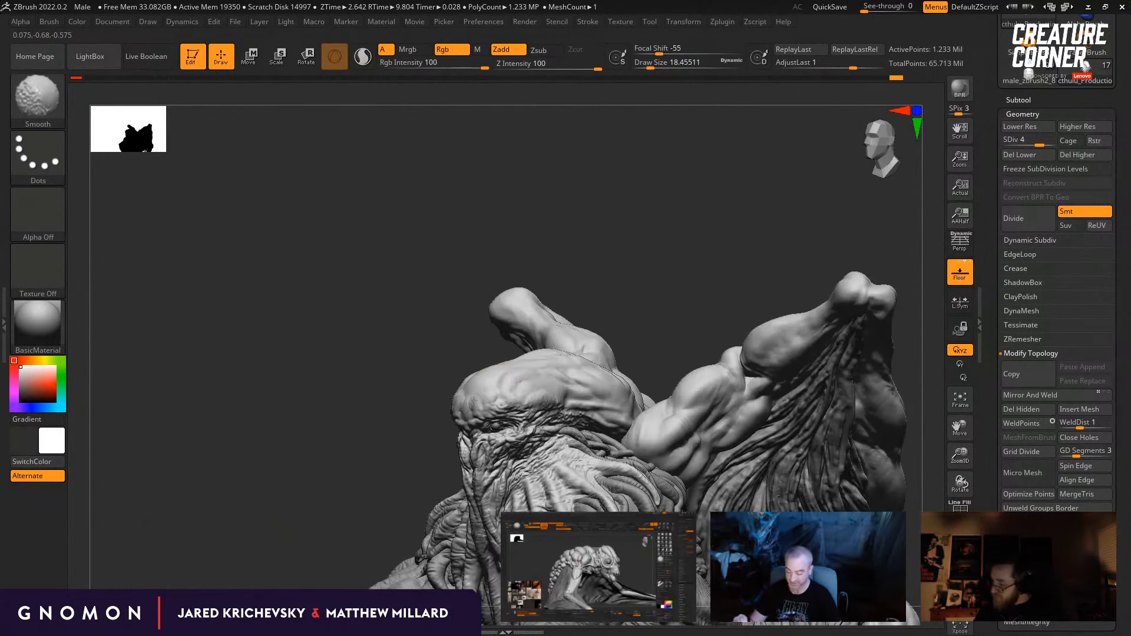
alt+drag(424, 286, 389, 276)
drag(666, 262, 616, 274)
drag(677, 318, 618, 337)
Step: Add ClayBuildup strokes to the forehead's side at a draw size of about 23 and smooth them at about 31
drag(395, 327, 448, 358)
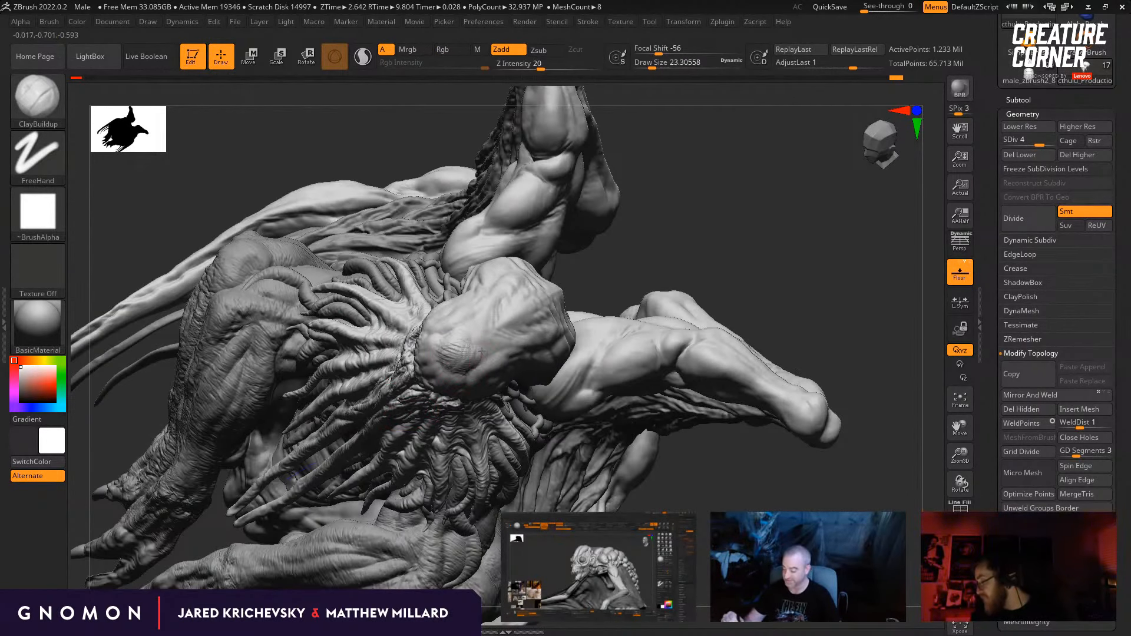
drag(695, 282, 642, 284)
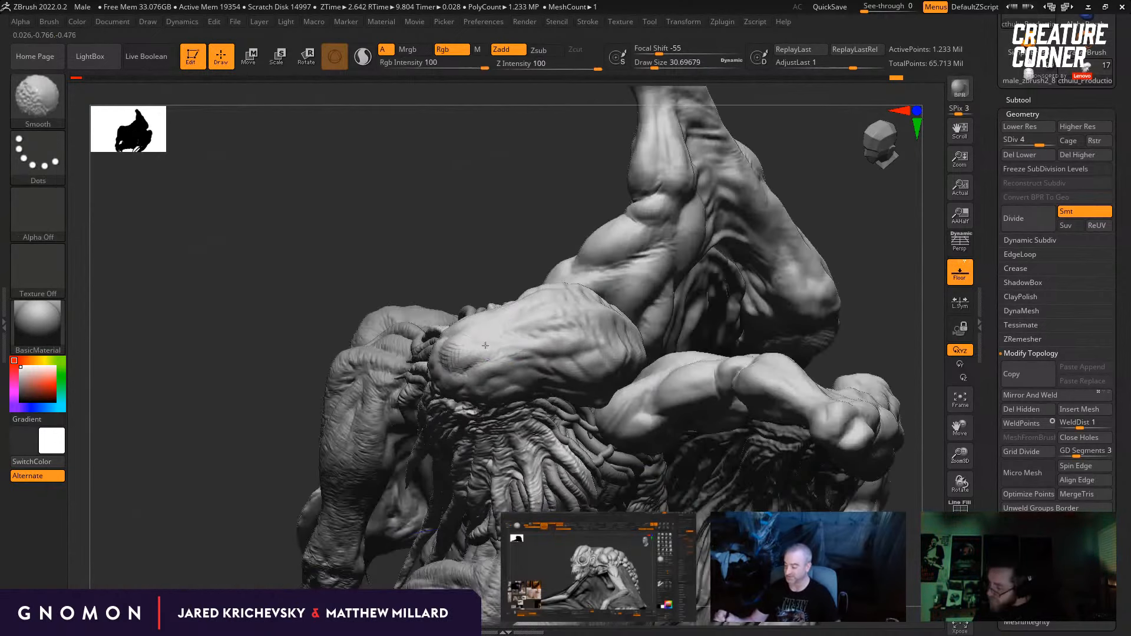
shift+drag(488, 341, 461, 356)
drag(245, 495, 285, 462)
Step: Switch to the Move brush at a draw size of about 31 and adjust the front of the skull in side view
key(b)
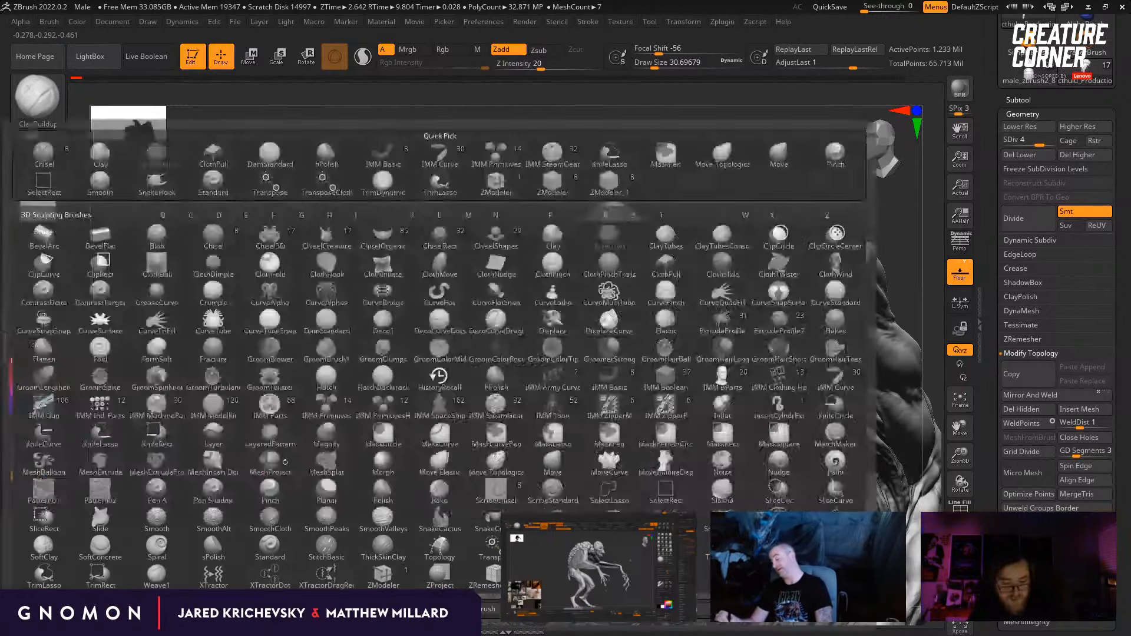
key(m)
key(v)
drag(429, 253, 408, 230)
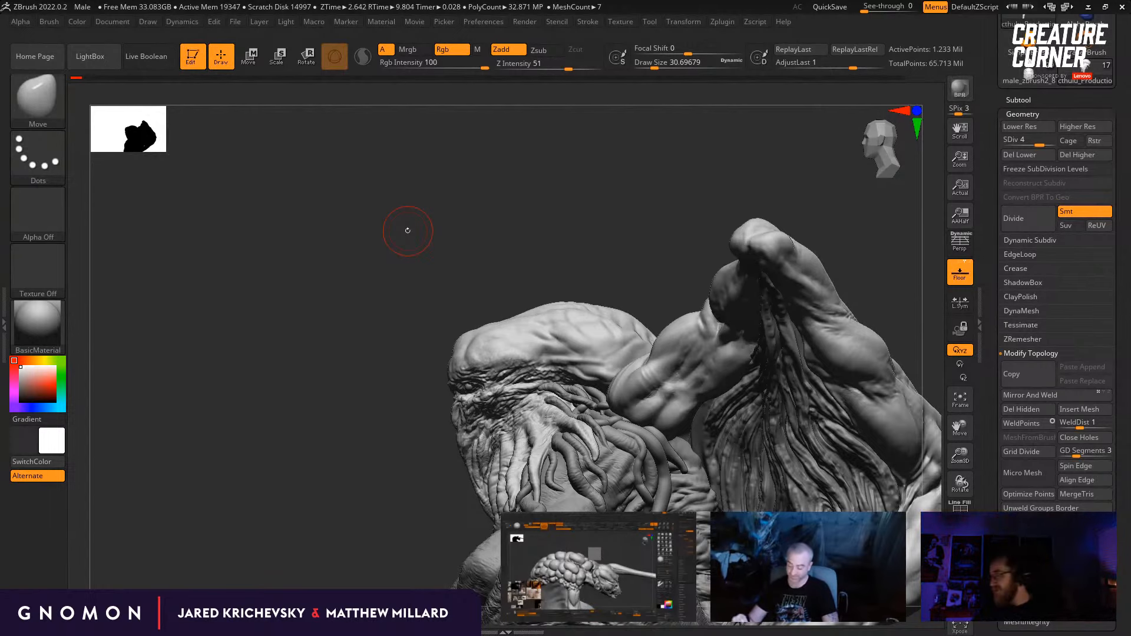
key(v)
key(v)
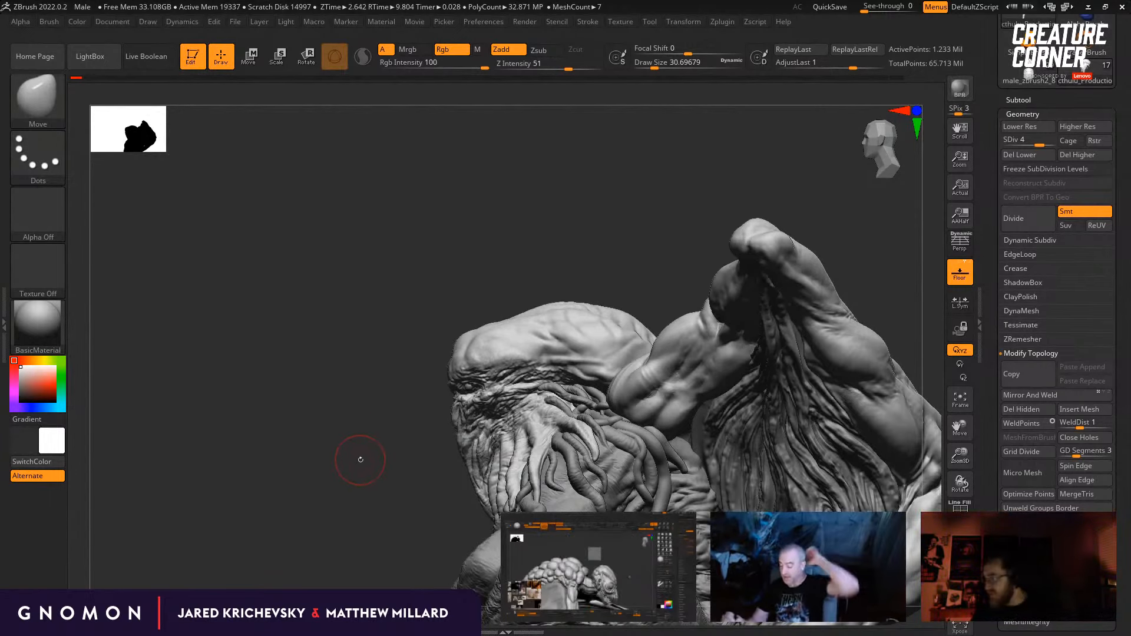
key(b)
key(m)
key(v)
mouse_move(435, 373)
mouse_down()
mouse_move(418, 357)
mouse_move(450, 331)
mouse_move(469, 338)
mouse_up()
Step: Nudge the forehead's upper contour with the Move brush, enlarging the draw size to about 56 and reducing it to about 17
key(s)
click(505, 319)
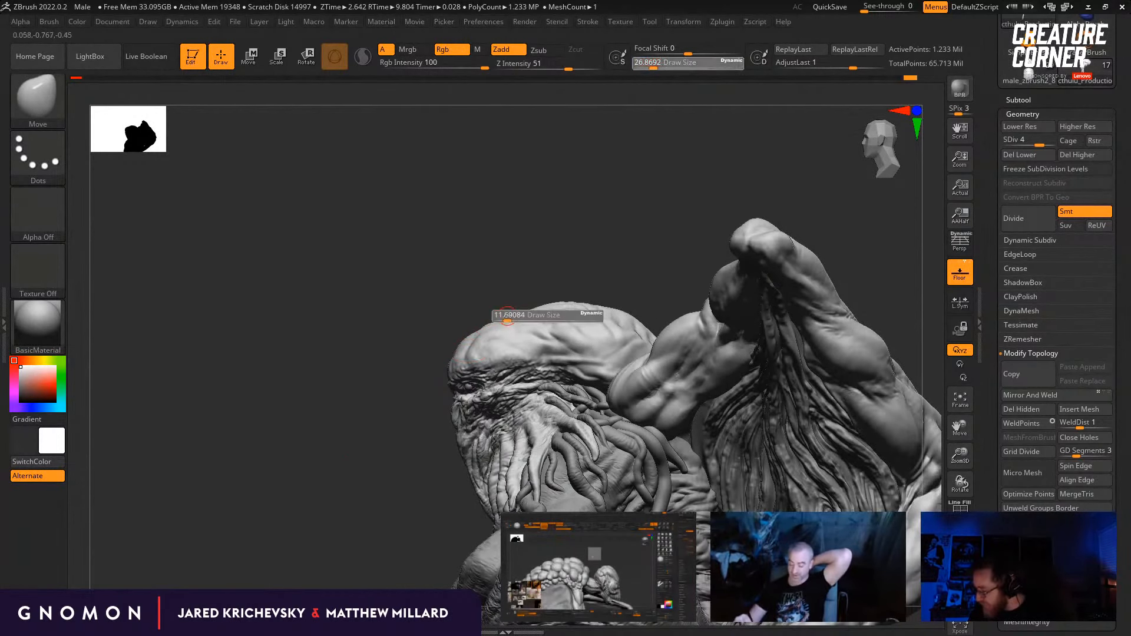
key(bracketright)
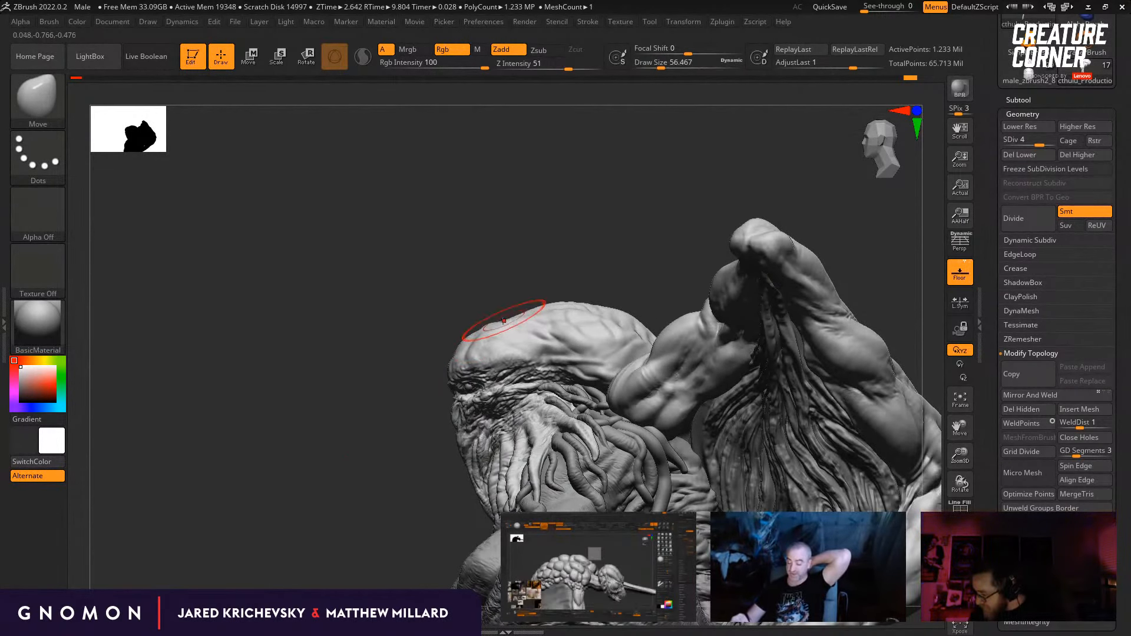
key(bracketleft)
key(bracketleft)
key(bracketleft)
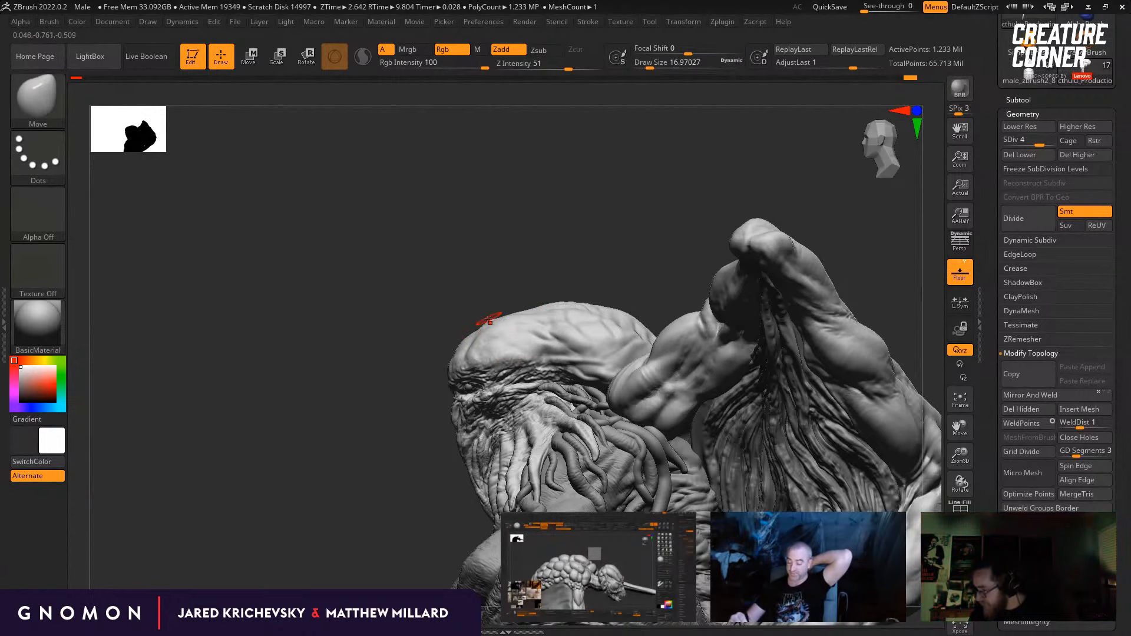
drag(550, 278, 549, 238)
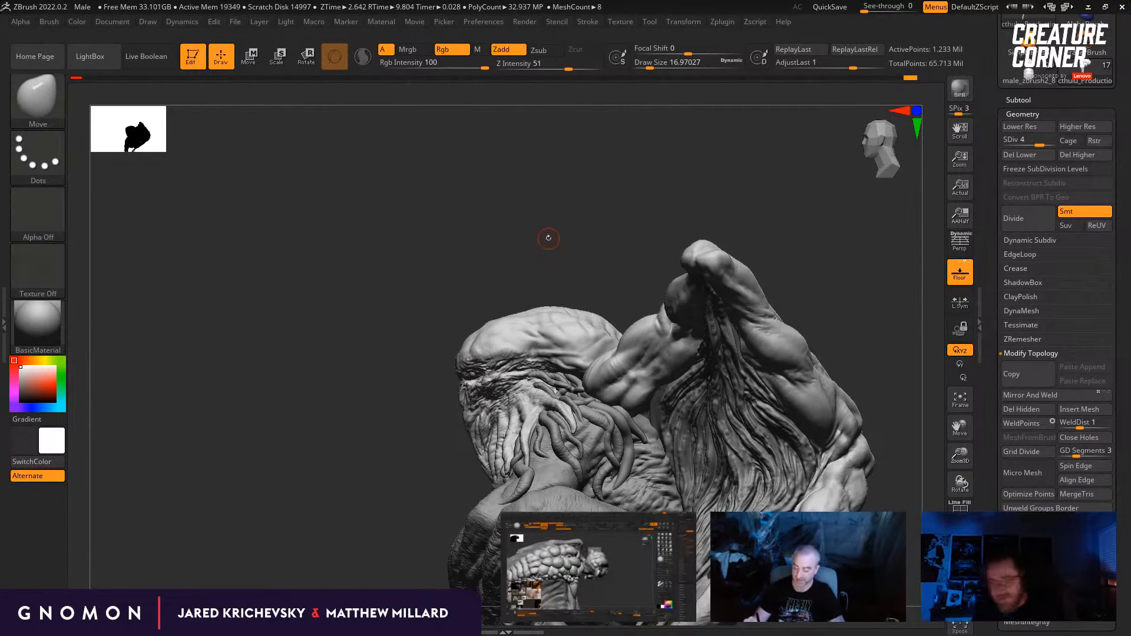
Step: Switch to the Standard brush, set the draw size to about 37 and sculpt the lower forehead above the eyes
key(b)
key(c)
key(b)
drag(392, 419, 411, 490)
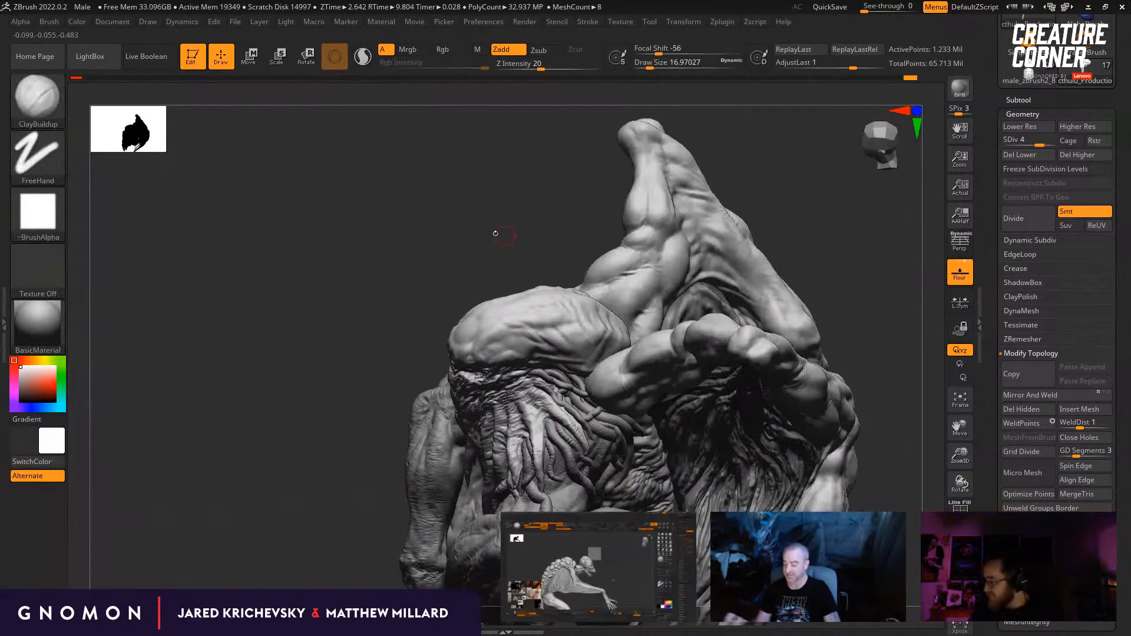
mouse_move(495, 234)
alt+mouse_down()
mouse_move(464, 266)
mouse_move(472, 318)
alt+mouse_up()
key(b)
key(s)
key(t)
key(s)
drag(472, 379, 485, 379)
mouse_move(728, 285)
mouse_down()
mouse_move(657, 277)
mouse_move(618, 294)
mouse_up()
key(s)
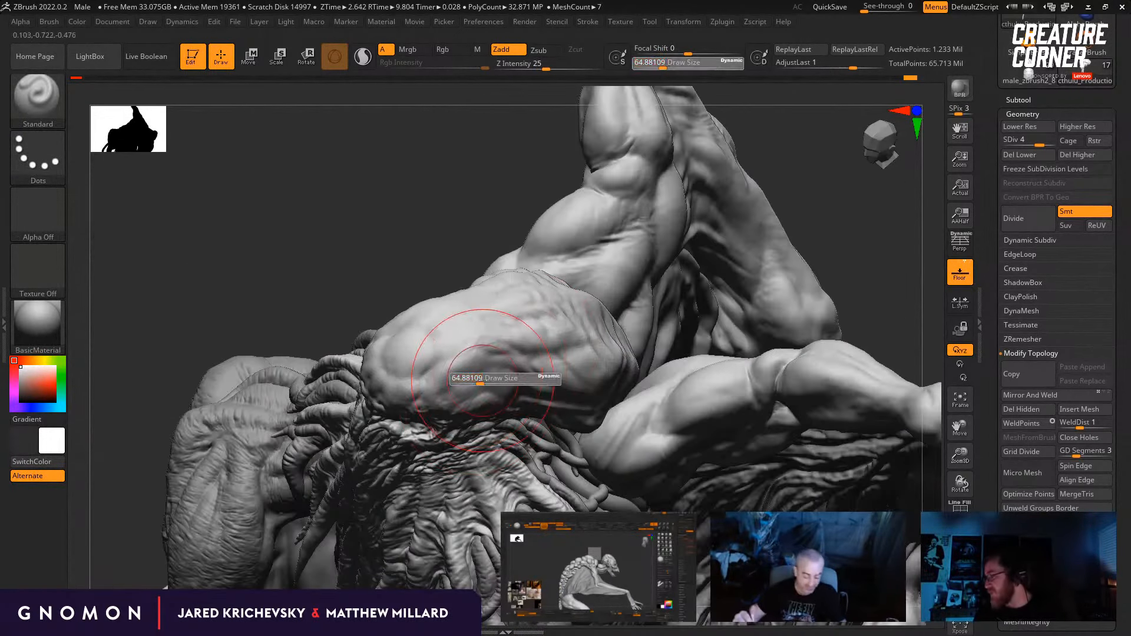
drag(481, 383, 473, 383)
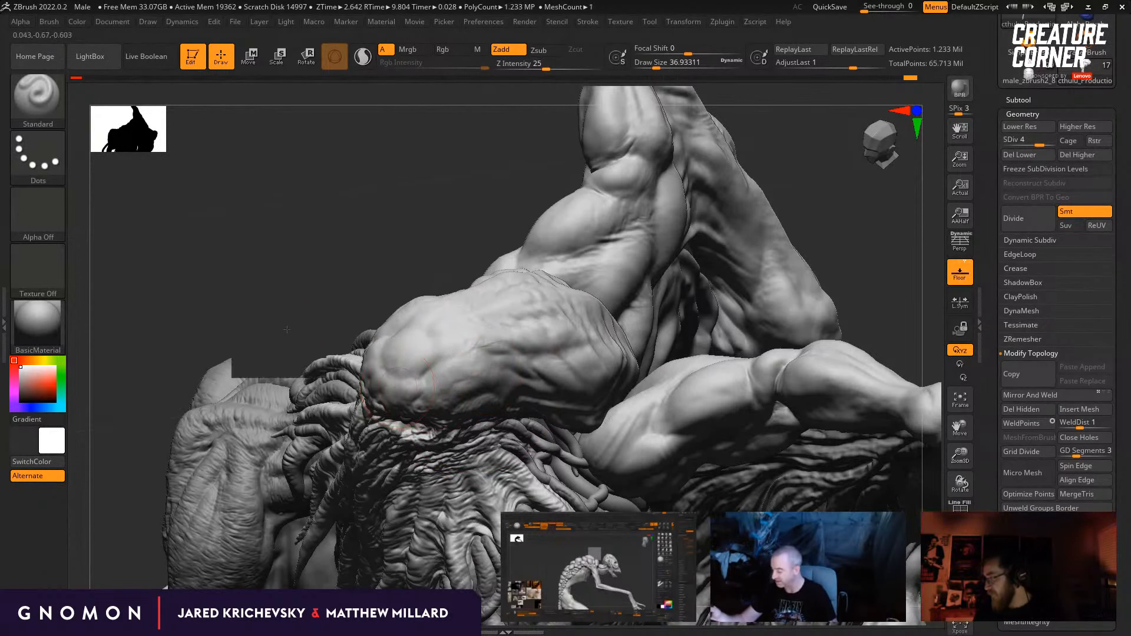
Step: Work across the top and side of the skull with the Standard brush at a draw size of about 29
shift+drag(280, 333, 397, 318)
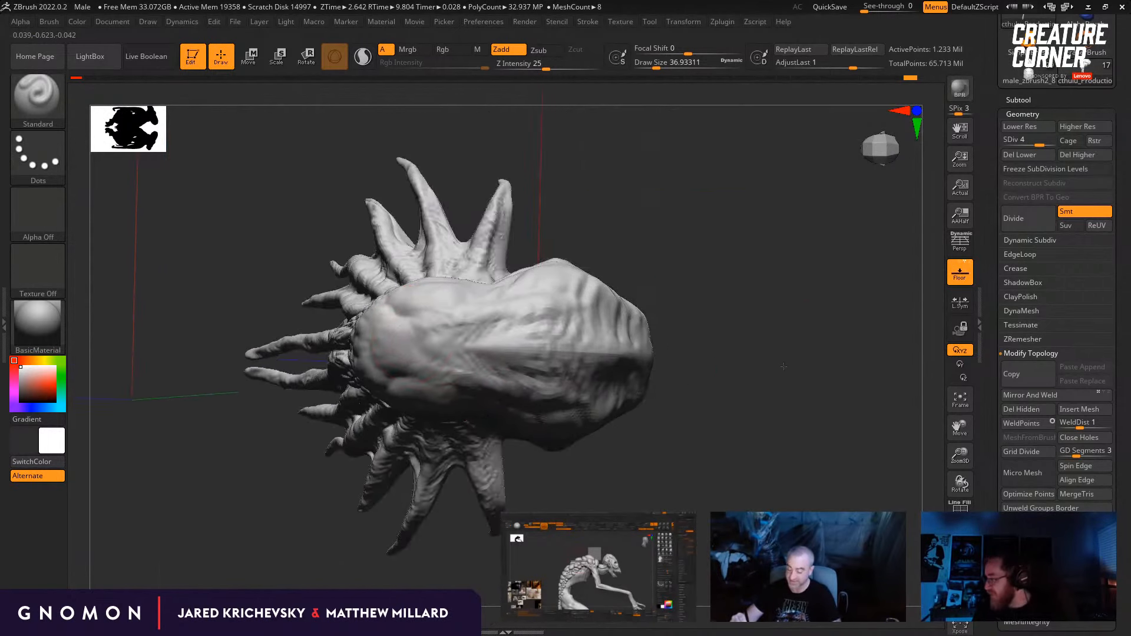
drag(784, 367, 802, 407)
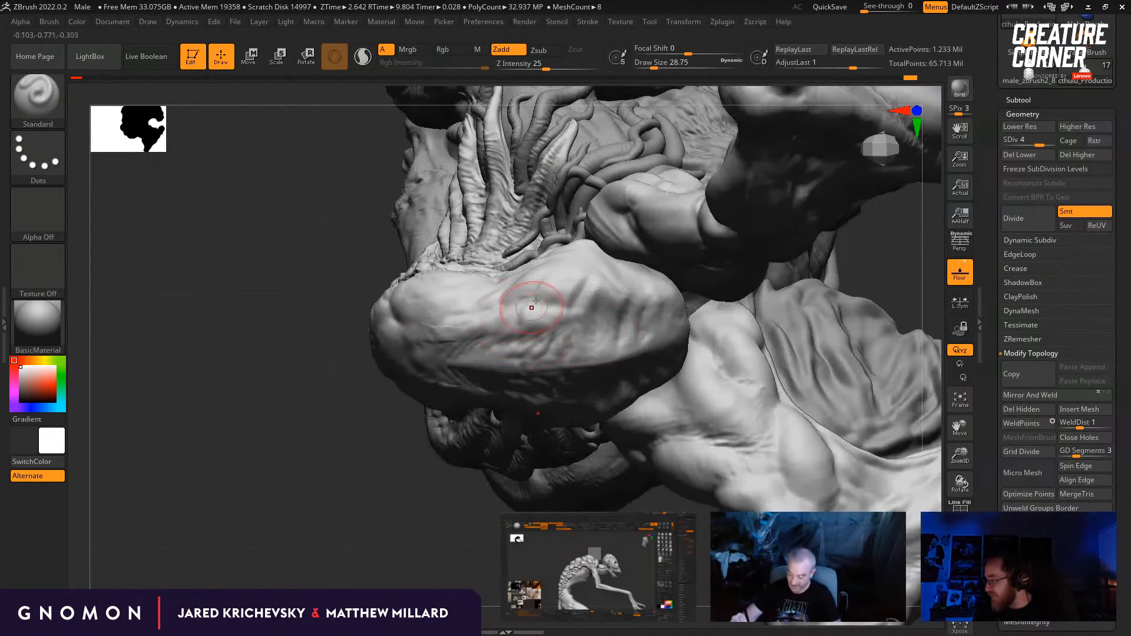
mouse_move(351, 450)
mouse_down()
mouse_move(360, 471)
mouse_move(333, 488)
mouse_up()
Step: Add ClayBuildup strokes along the skull's side at a draw size of about 23
key(b)
key(c)
key(b)
drag(569, 285, 559, 289)
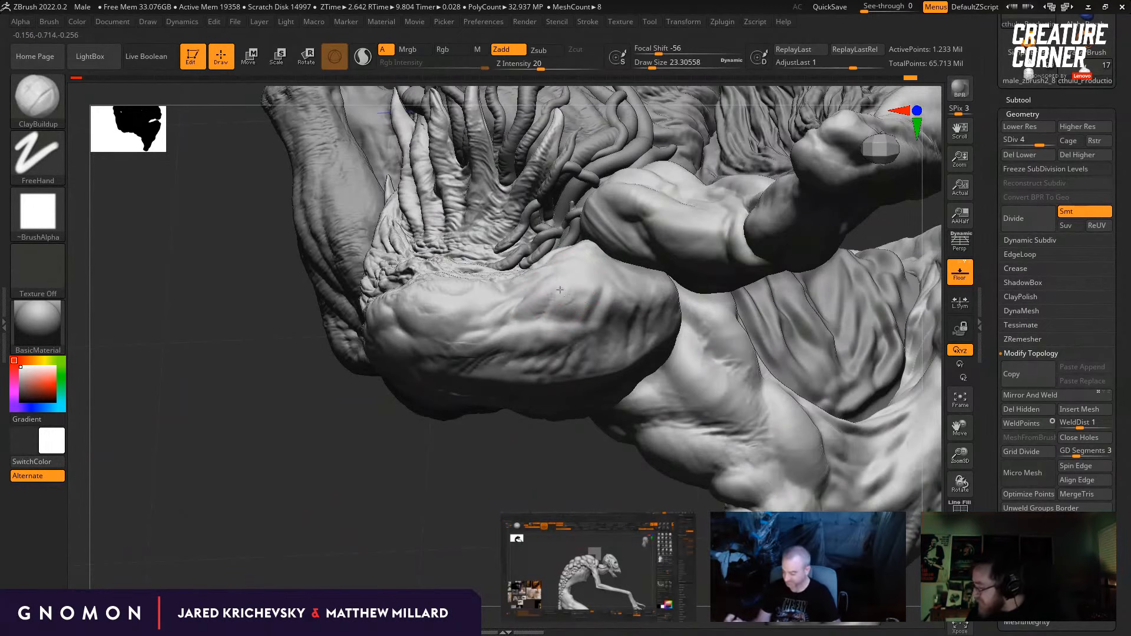
drag(436, 471, 451, 449)
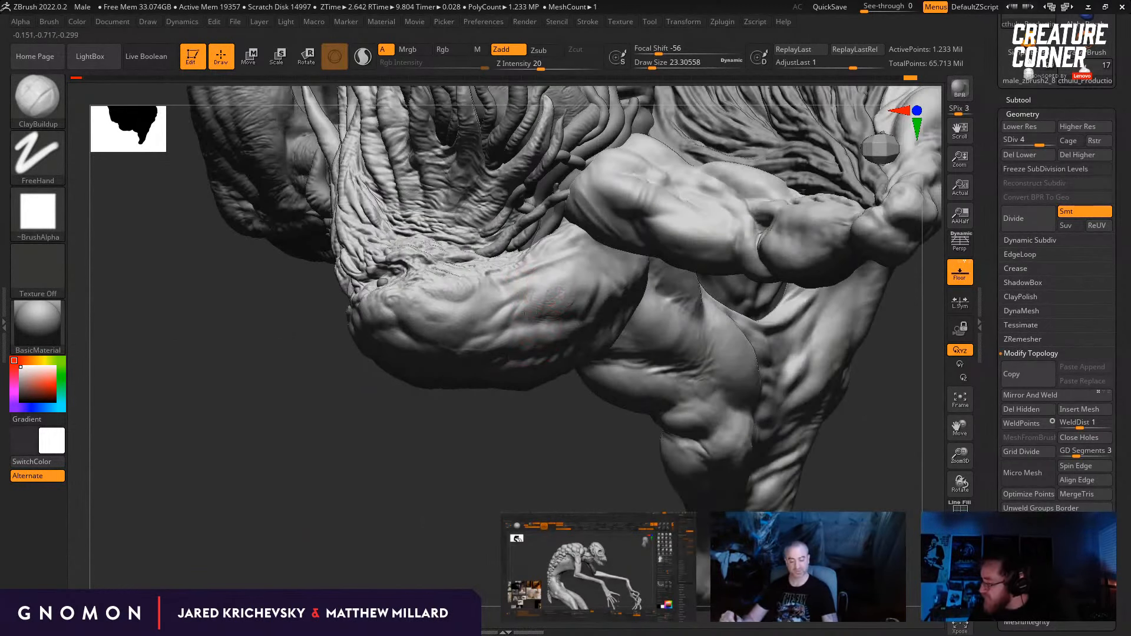
drag(525, 314, 515, 303)
drag(475, 419, 493, 417)
mouse_move(537, 283)
mouse_down()
mouse_move(511, 308)
mouse_move(544, 294)
mouse_up()
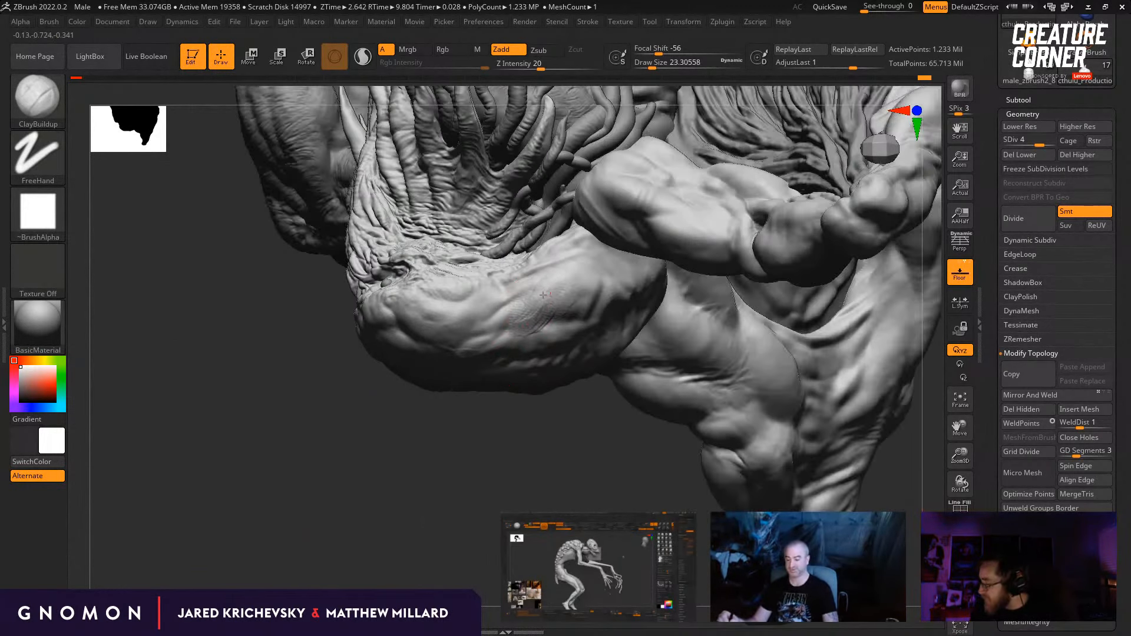
Step: Enlarge the ClayBuildup draw size to about 35, fill the rear side of the skull and smooth the strokes
drag(580, 420, 551, 419)
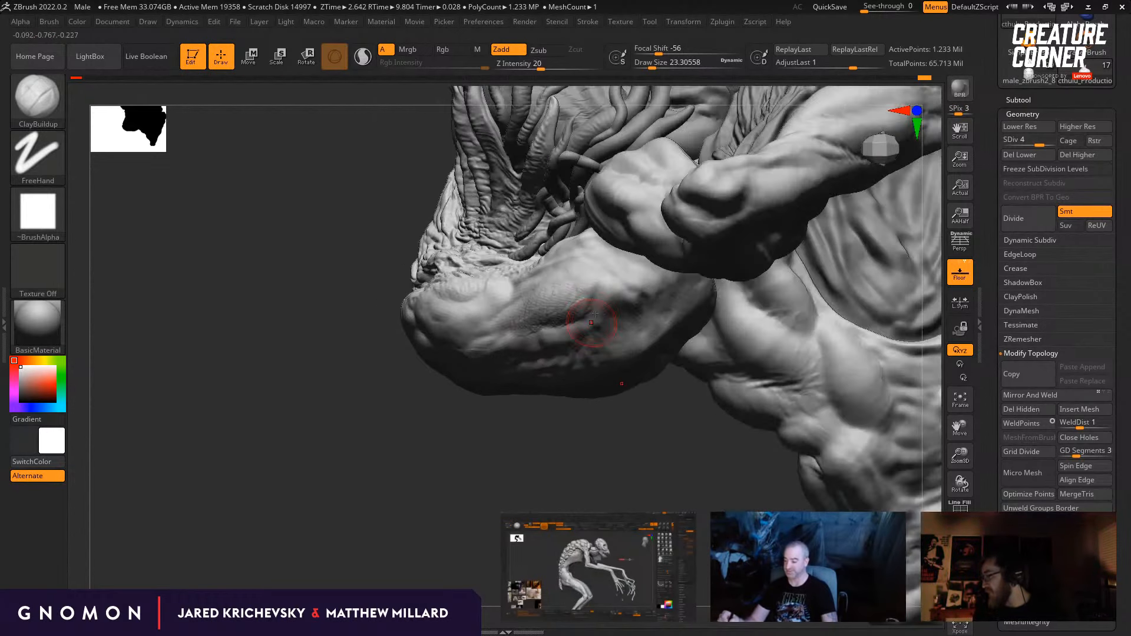
key(s)
drag(584, 281, 588, 282)
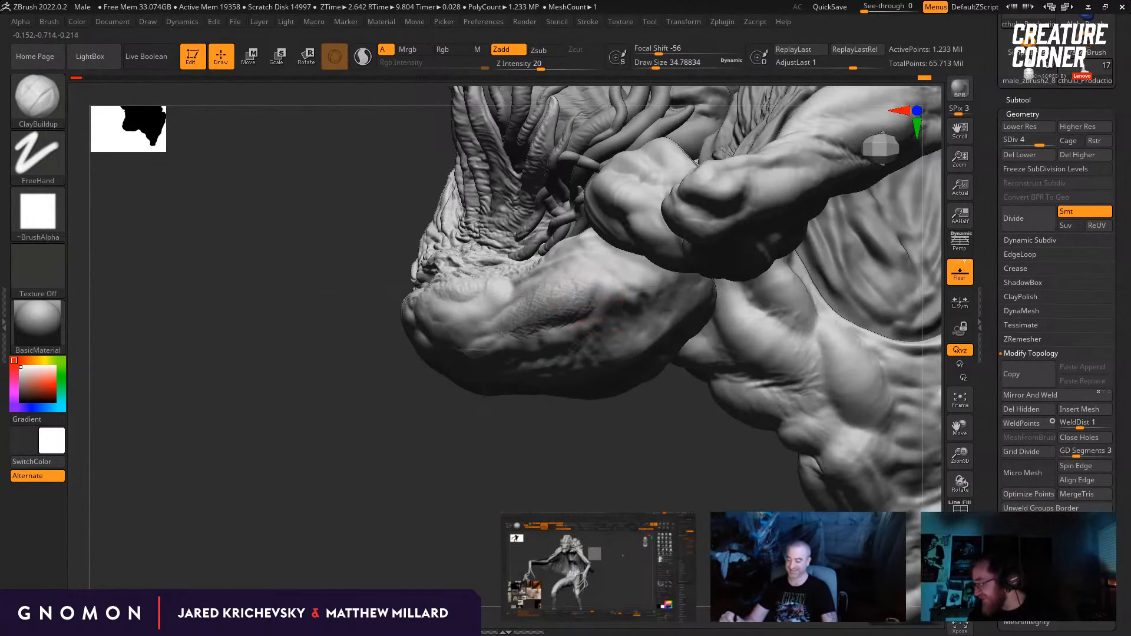
drag(523, 460, 548, 424)
Step: Lower the head to subdivision level 3 and reshape the skull's sides with the Move brush at a draw size of about 29
key(shift+d)
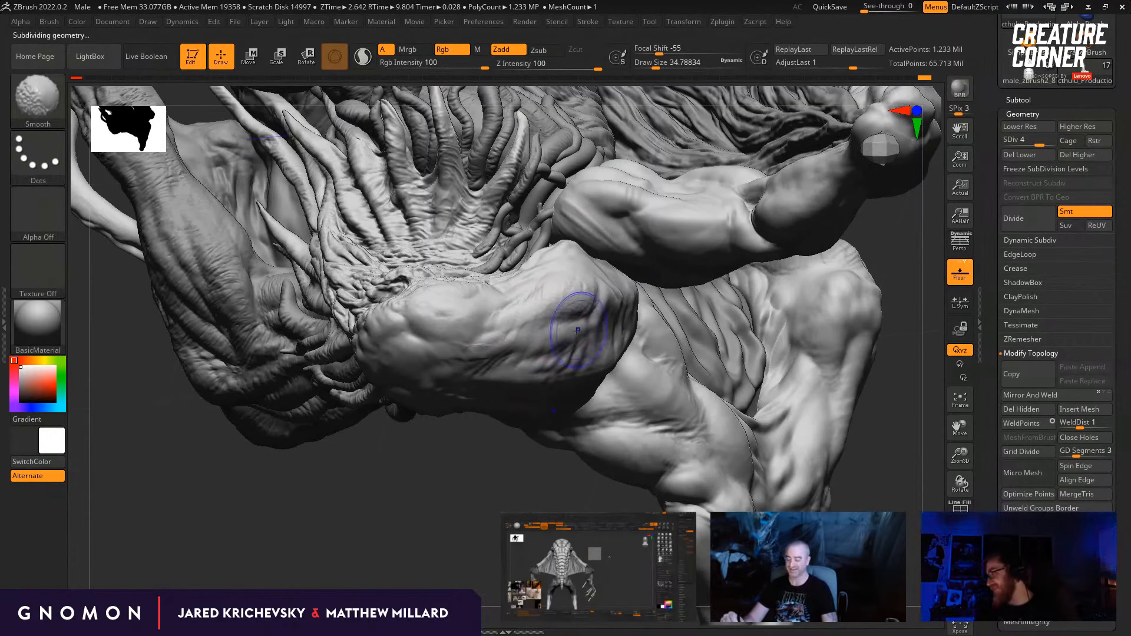
drag(433, 462, 452, 510)
drag(330, 495, 298, 459)
mouse_move(315, 457)
mouse_down()
mouse_move(223, 442)
mouse_move(292, 393)
mouse_move(303, 359)
mouse_up()
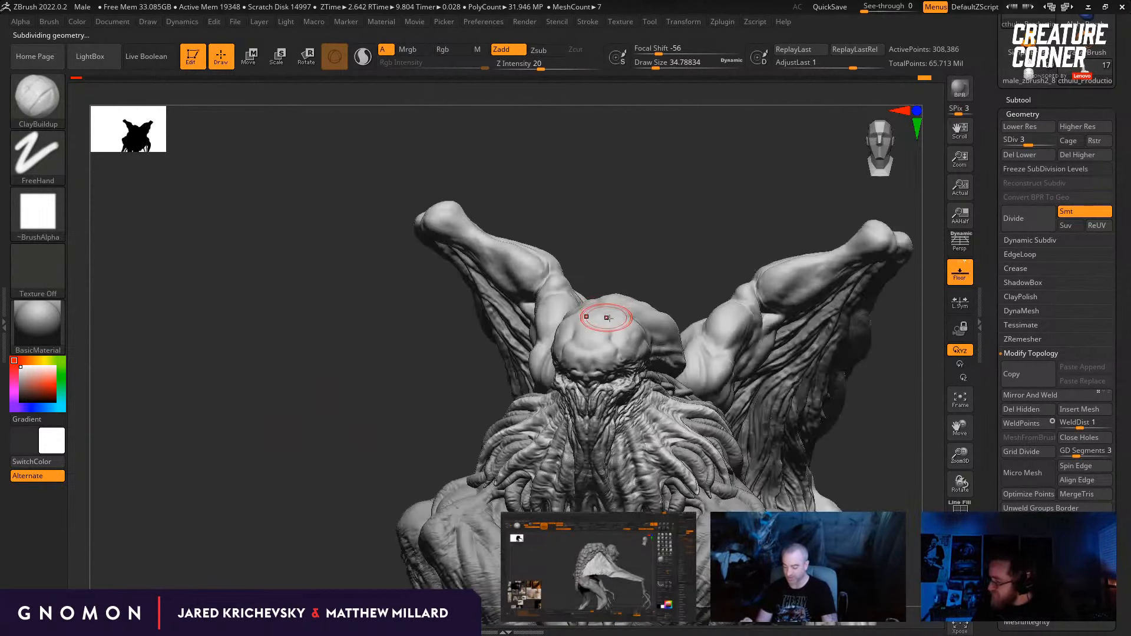
mouse_move(702, 239)
mouse_down()
mouse_move(681, 256)
mouse_move(632, 260)
mouse_move(619, 306)
mouse_up()
key(b)
key(m)
key(v)
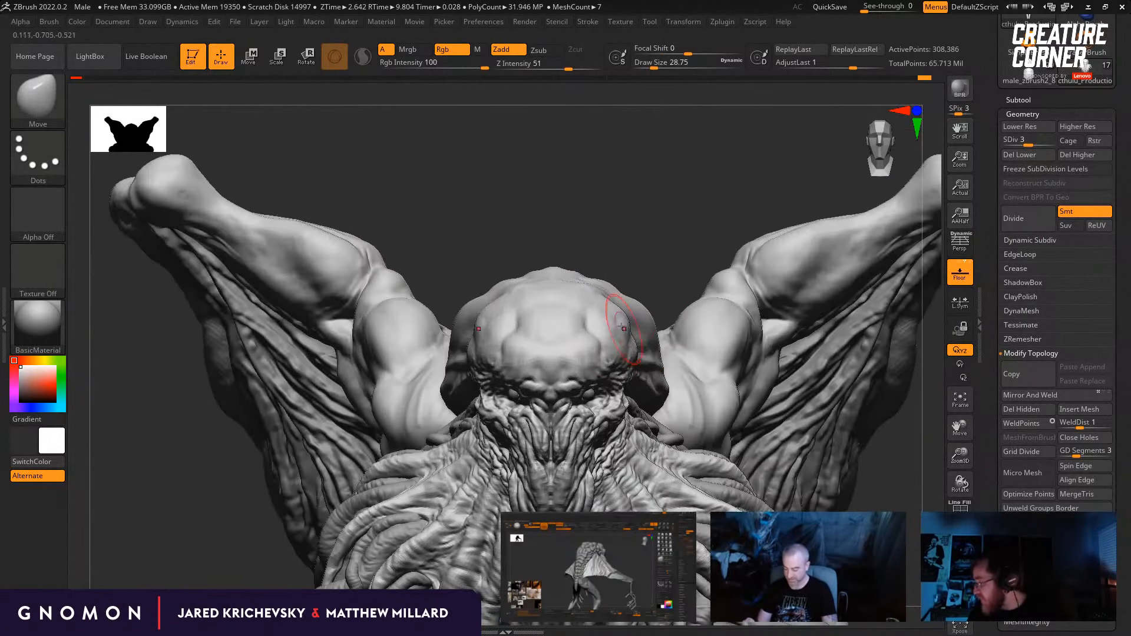
key(bracketleft)
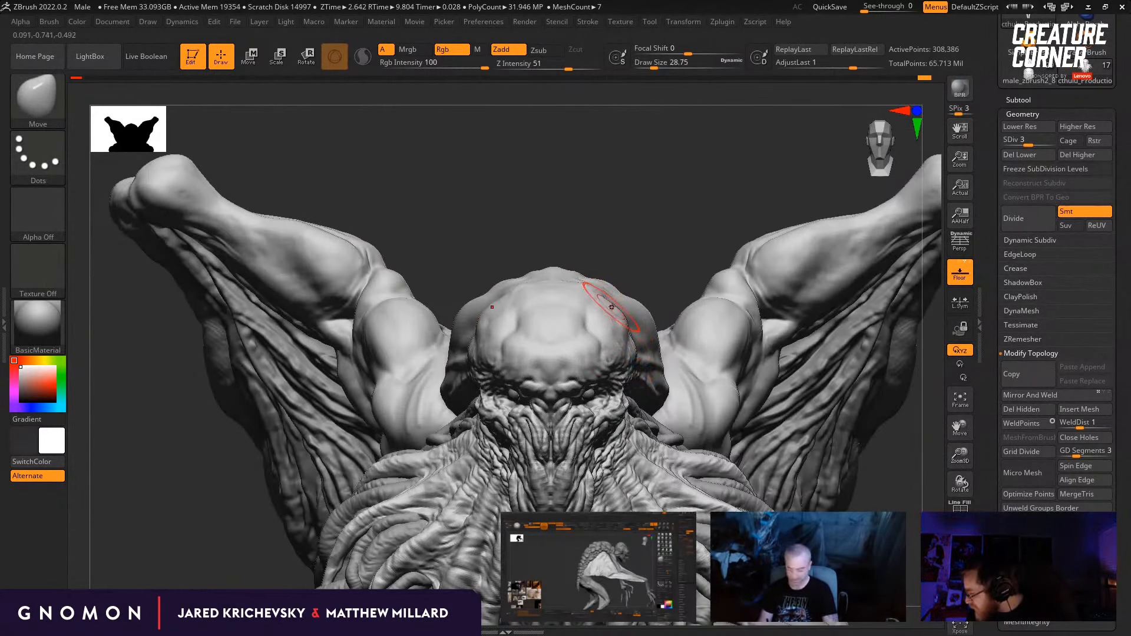
drag(632, 273, 625, 277)
Step: Reduce the Move brush draw size to about 25 and adjust the skull's upper contour in front view
key(s)
click(610, 307)
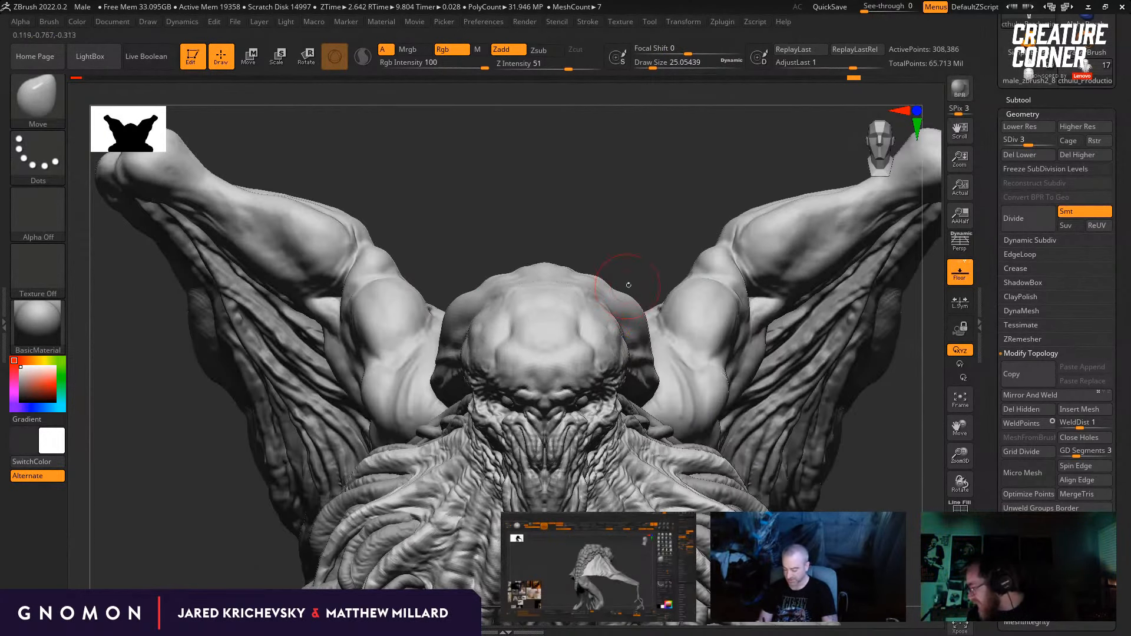
drag(633, 272, 651, 262)
Step: Build up the skull's upper side with ClayBuildup at a draw size of about 18
key(b)
key(c)
key(b)
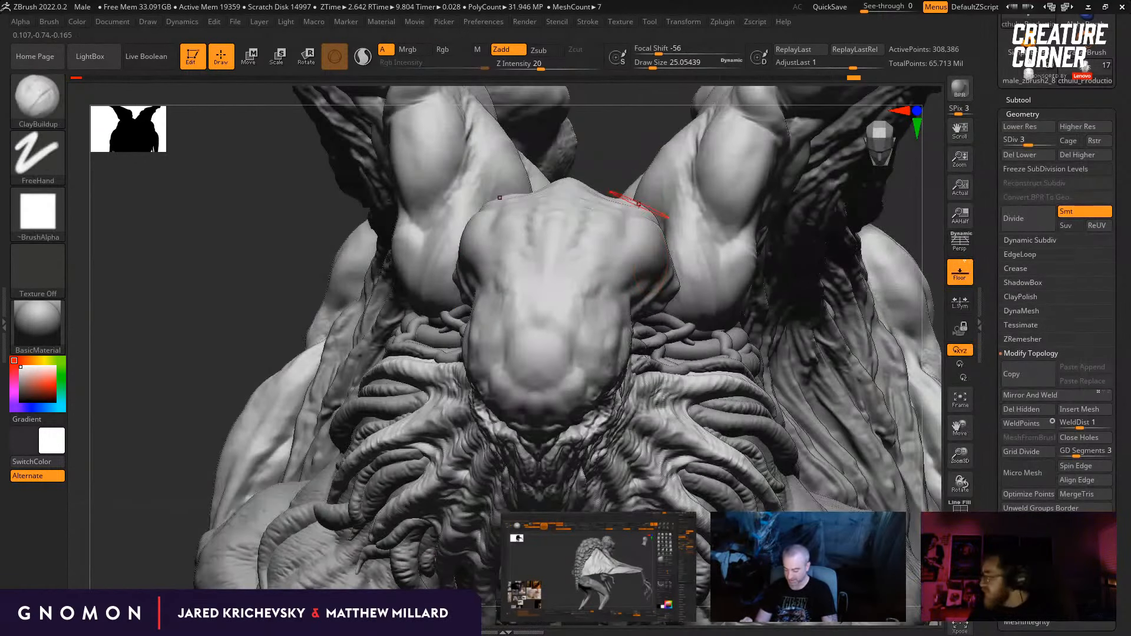
drag(626, 154, 607, 266)
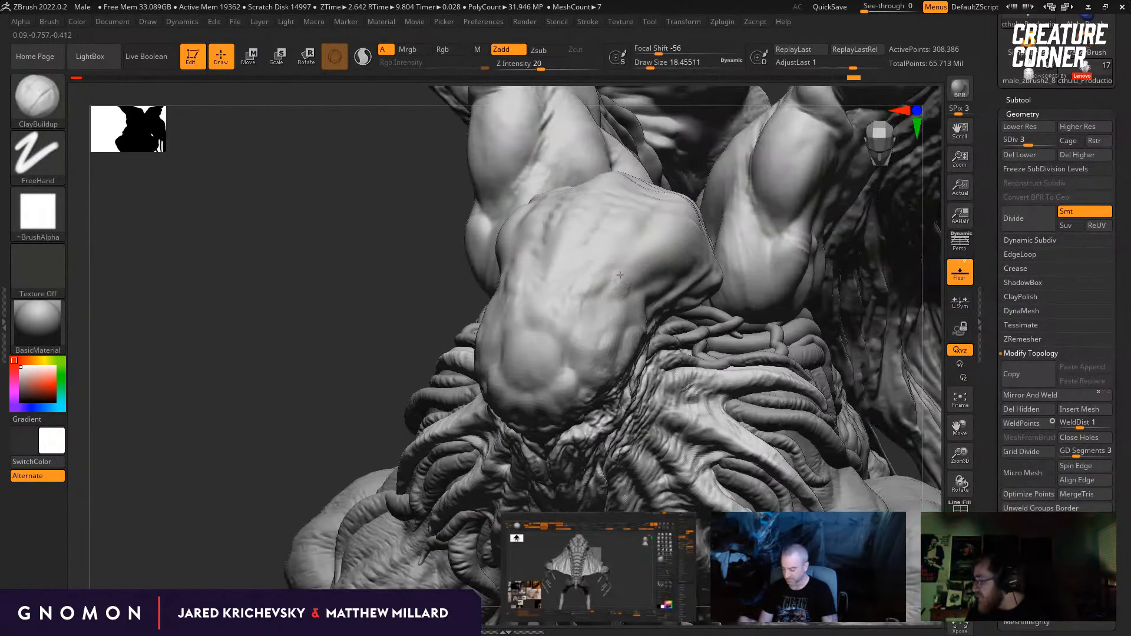
drag(661, 255, 675, 259)
shift+drag(386, 400, 399, 349)
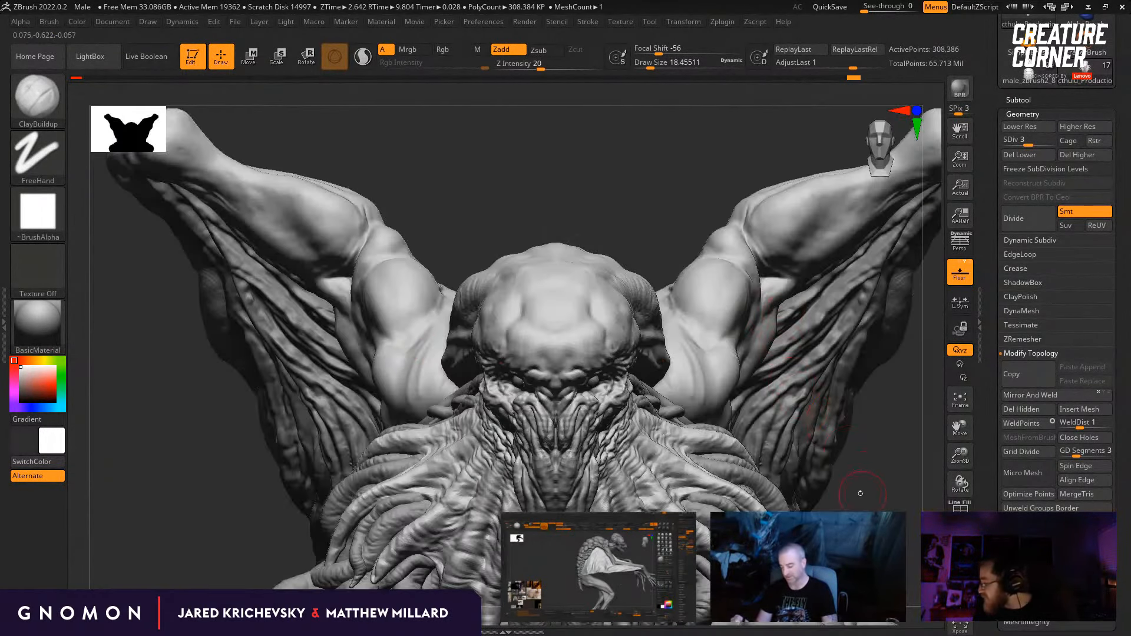
Step: Enlarge the ClayBuildup draw size to about 27, then fill and smooth the temple and rear side of the skull
alt+drag(861, 494, 776, 472)
drag(613, 183, 560, 194)
drag(677, 248, 648, 253)
key(s)
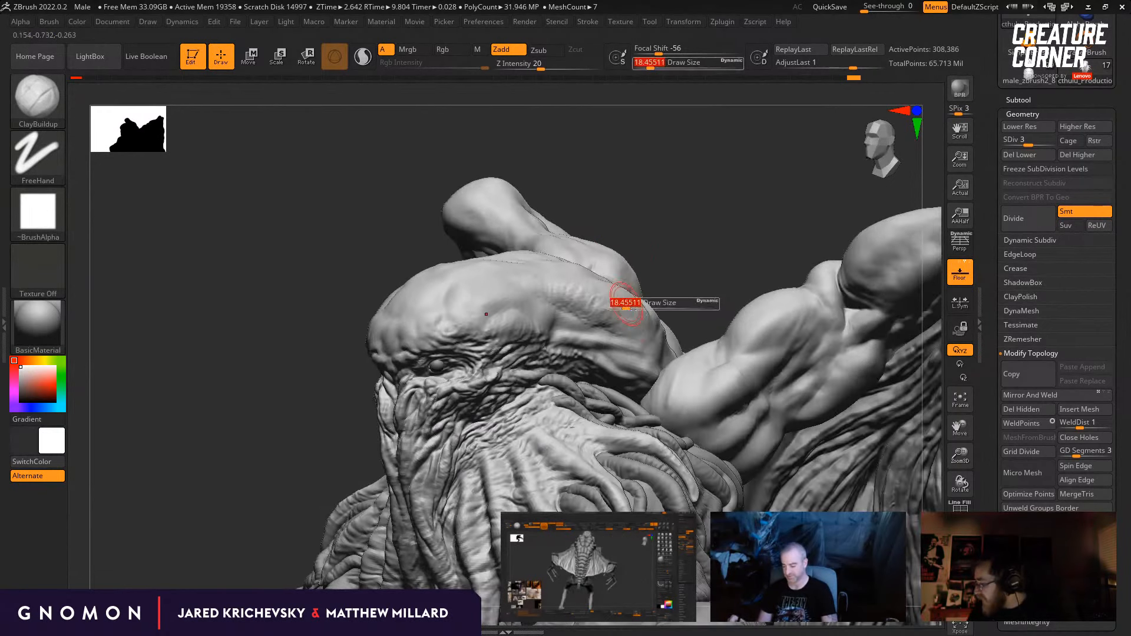
key(shift)
shift+drag(572, 307, 567, 315)
drag(657, 250, 660, 281)
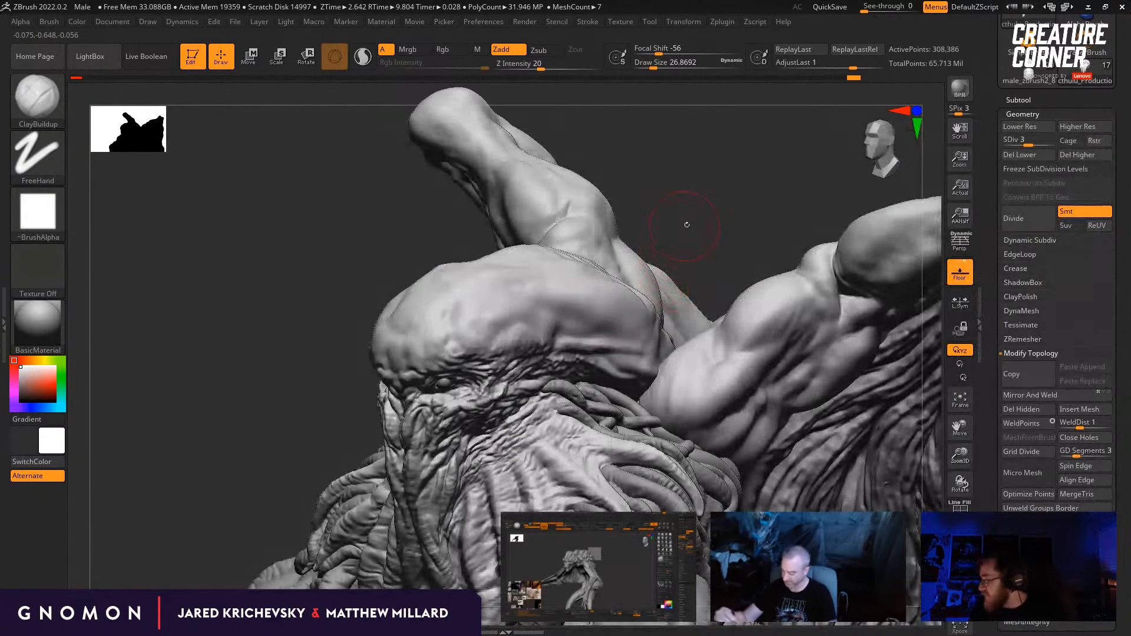
drag(682, 222, 626, 298)
Step: Raise the head to subdivision level 4, add ClayBuildup strokes to the skull's rear side at about 23 and smooth them
key(ctrl+d)
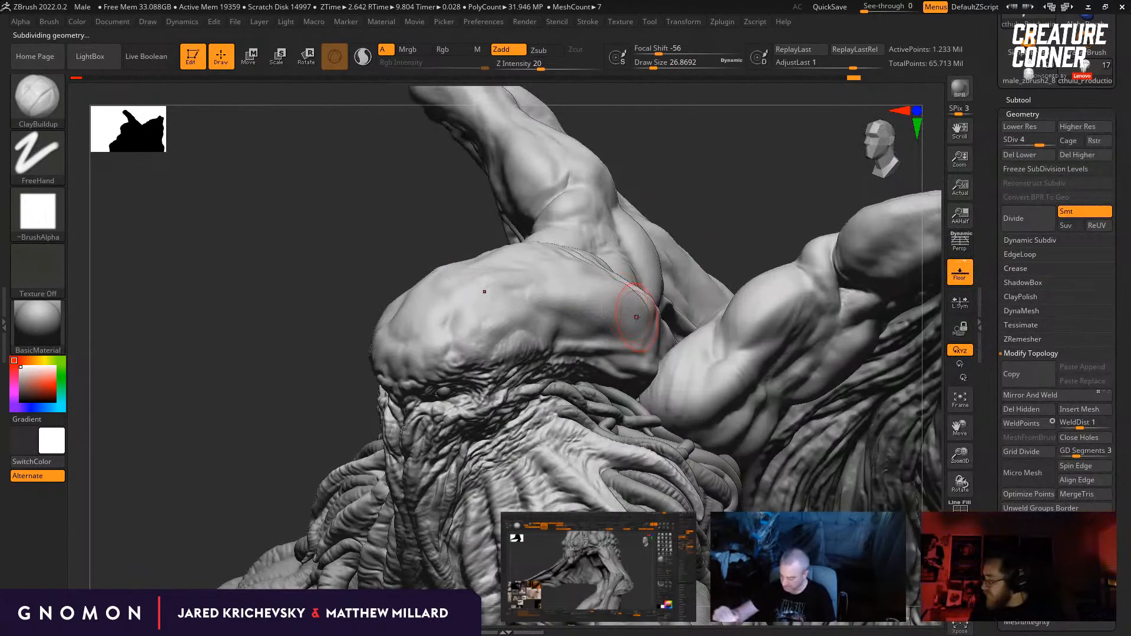
key(bracketleft)
mouse_move(634, 321)
mouse_down()
mouse_move(618, 303)
mouse_move(564, 313)
mouse_up()
drag(684, 209, 739, 217)
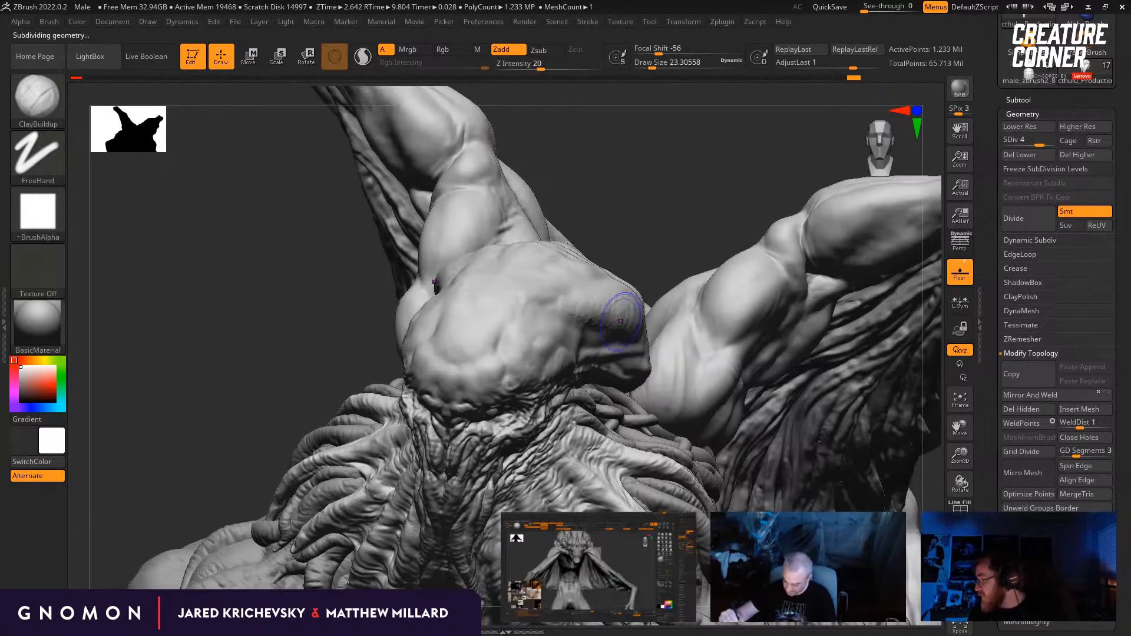
shift+drag(614, 316, 605, 297)
mouse_move(636, 239)
mouse_down()
mouse_move(646, 213)
mouse_move(633, 235)
mouse_move(616, 177)
mouse_up()
drag(820, 436, 818, 440)
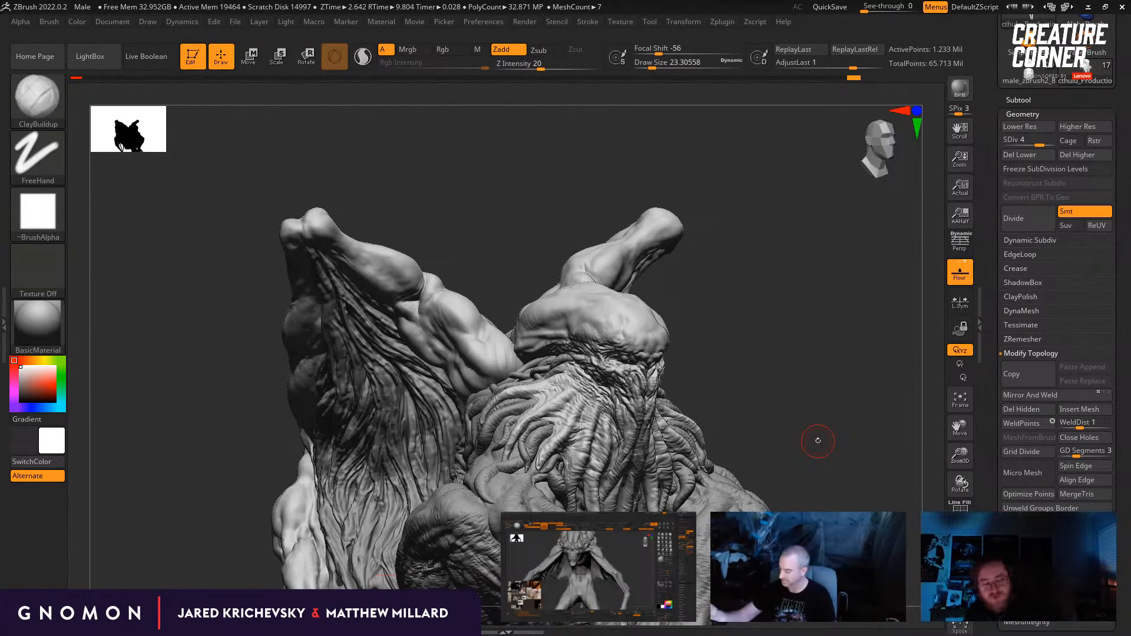
Step: Switch to the Standard brush at a draw size of about 17 and sculpt the opposite side of the forehead
key(b)
key(s)
key(t)
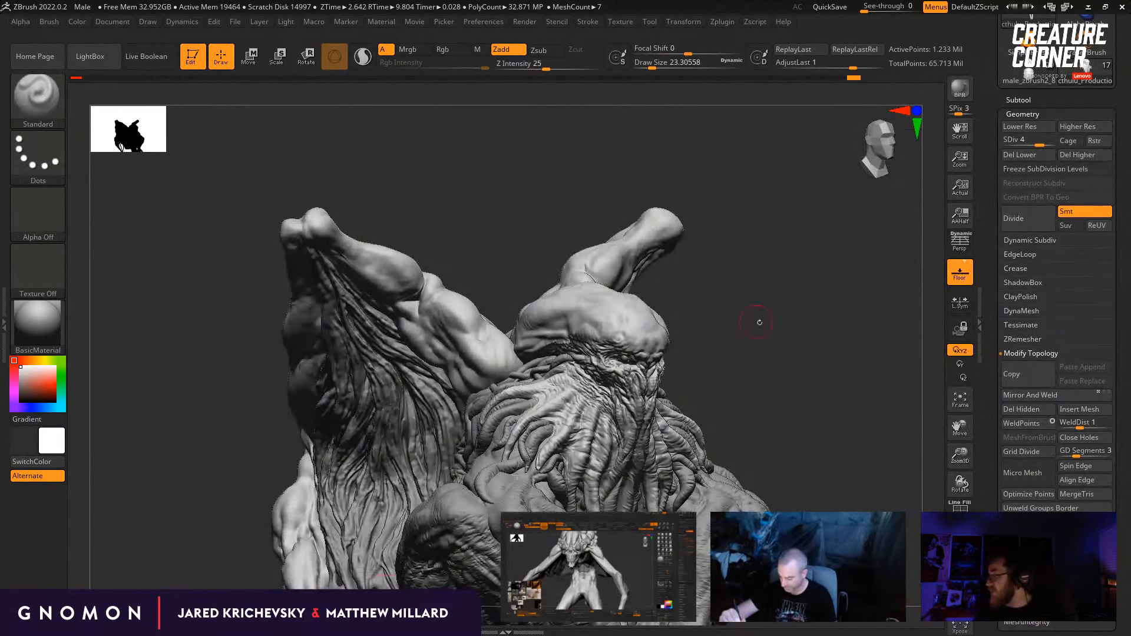
drag(760, 322, 712, 289)
key([)
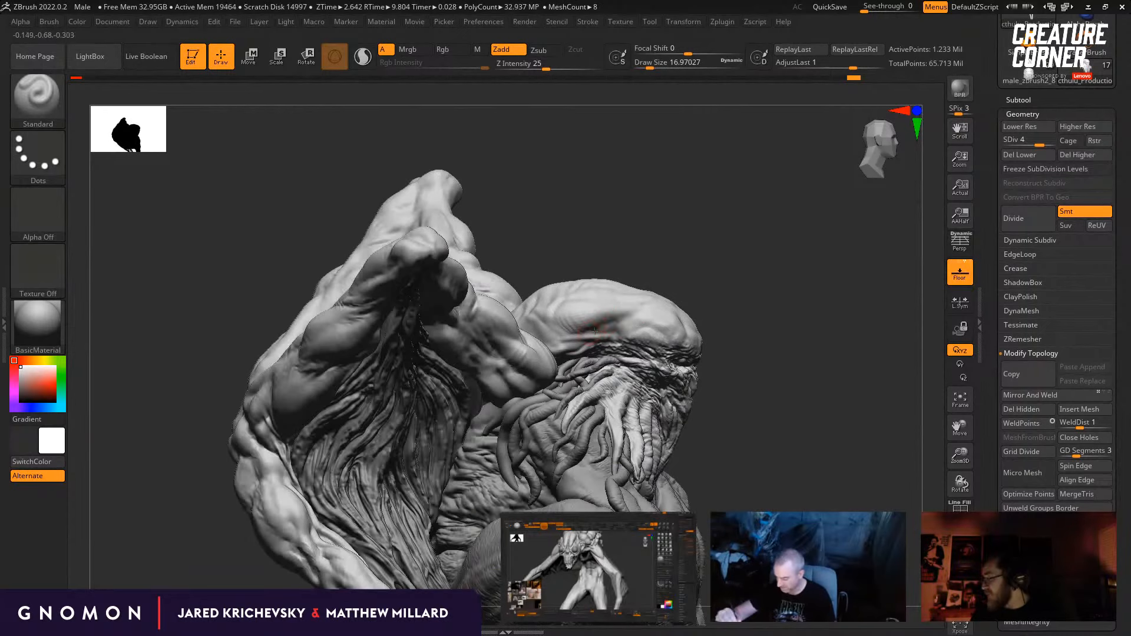
drag(713, 292, 597, 337)
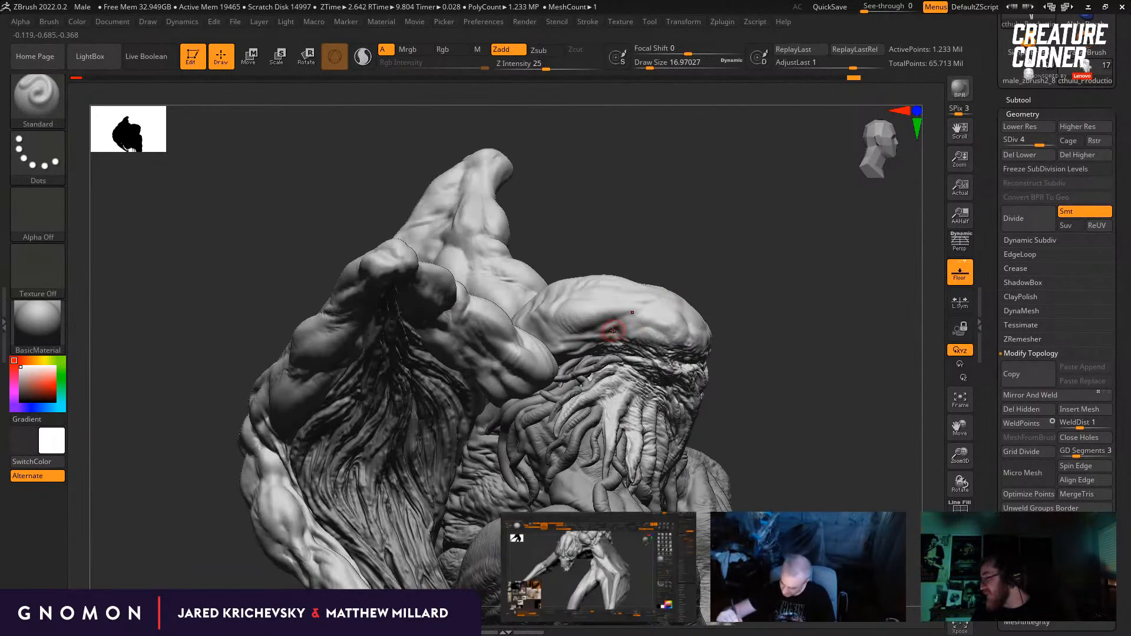
Step: Add ClayBuildup strokes to the side of the forehead above the brow at a draw size of about 17
key(b)
key(c)
key(b)
drag(742, 292, 624, 315)
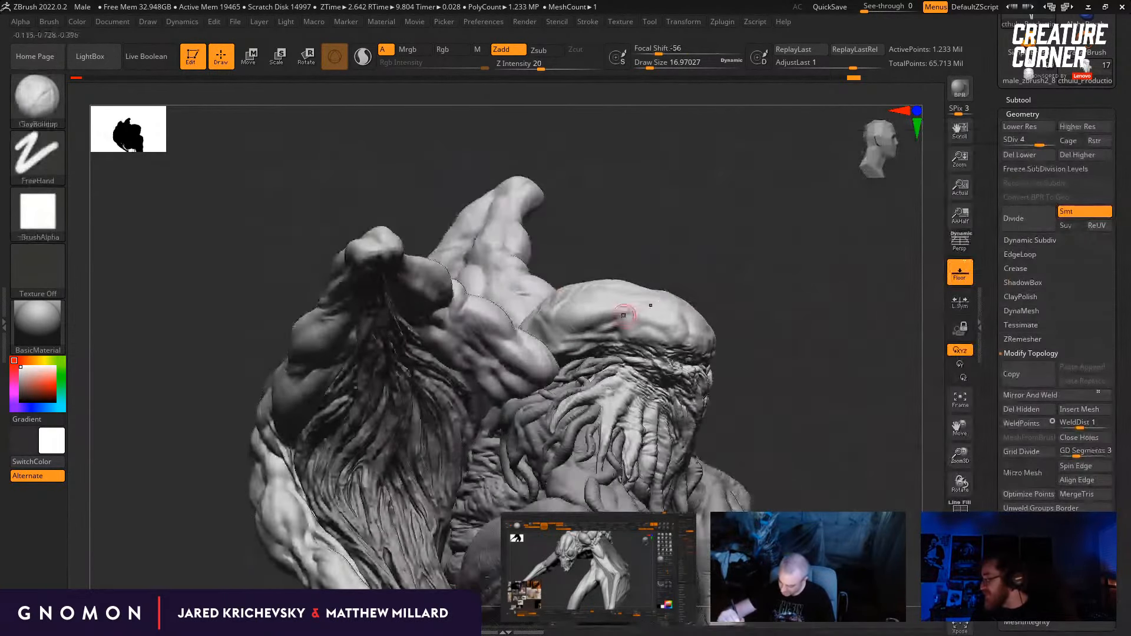
Step: Drop the head to subdivision level 2 and build up the temple with ClayBuildup at draw sizes of about 11 and 25
mouse_move(736, 283)
mouse_down()
mouse_move(695, 271)
mouse_move(676, 280)
mouse_up()
key(shift+d)
key(shift+d)
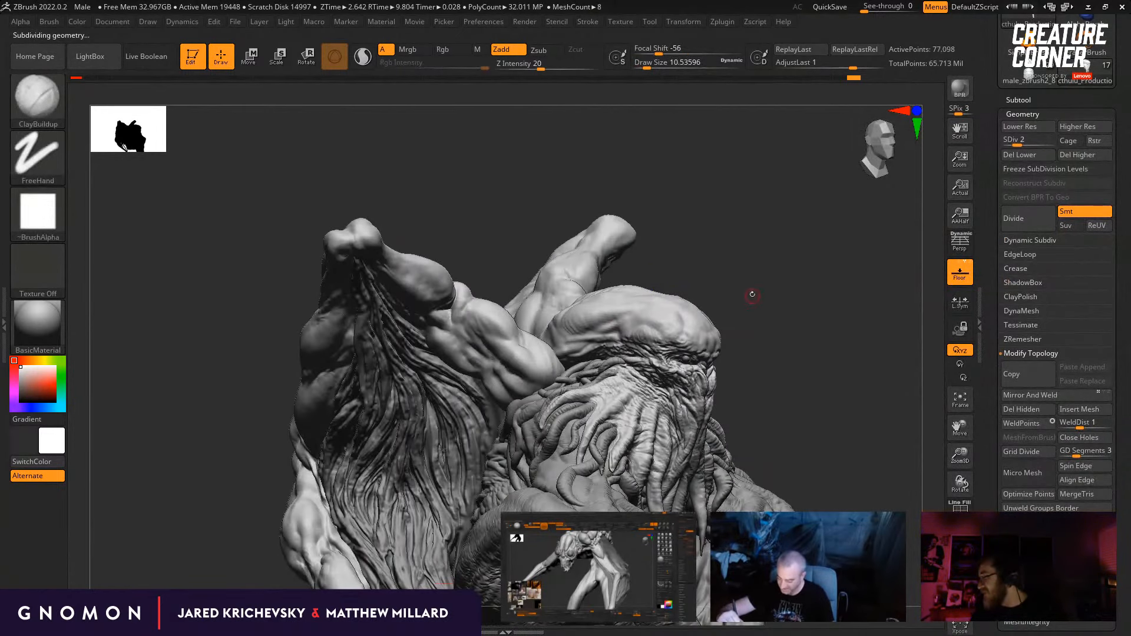
mouse_move(750, 294)
alt+mouse_down()
mouse_move(768, 294)
mouse_move(763, 273)
mouse_move(710, 263)
alt+mouse_up()
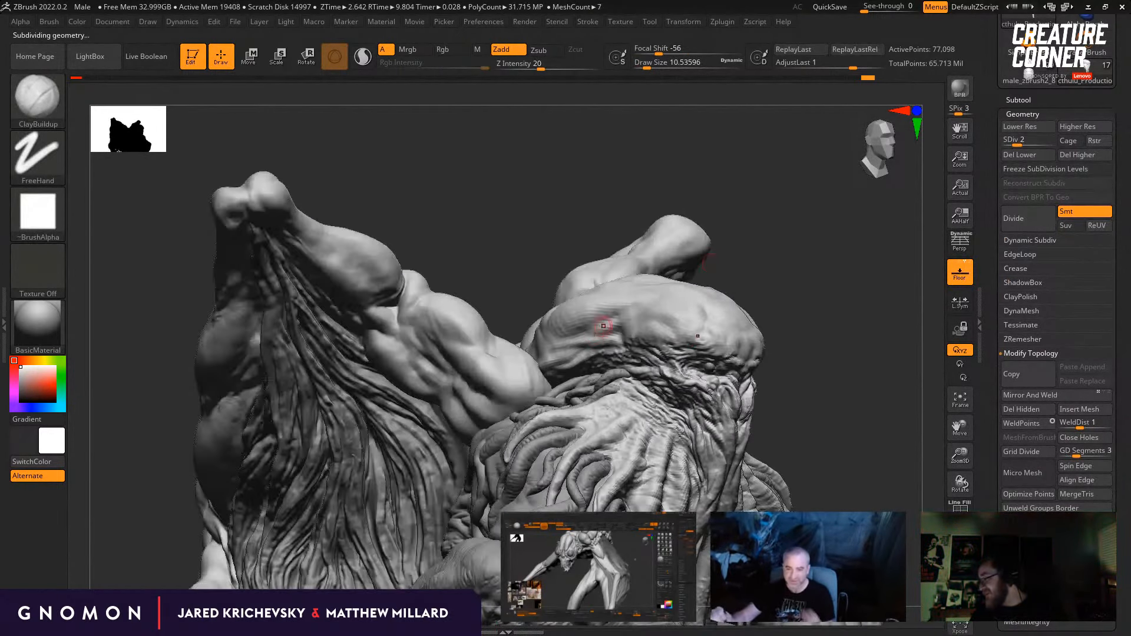
key(bracketright)
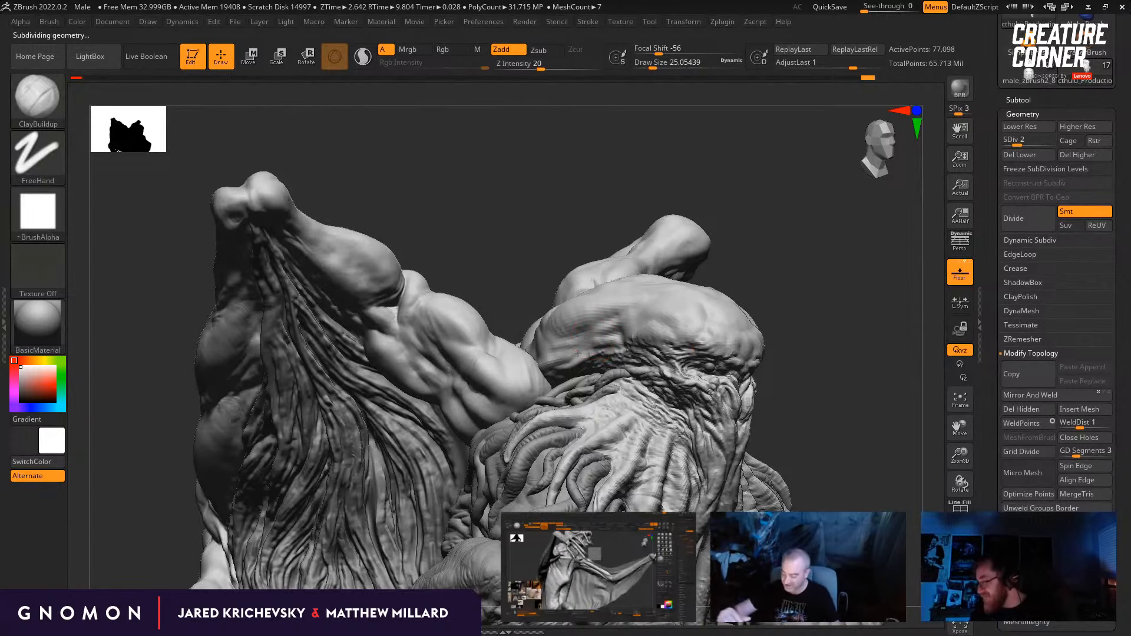
Step: Carve the temple creases with DamStandard at a draw size of about 46, raising the head to subdivision level 3
key(b)
key(d)
key(s)
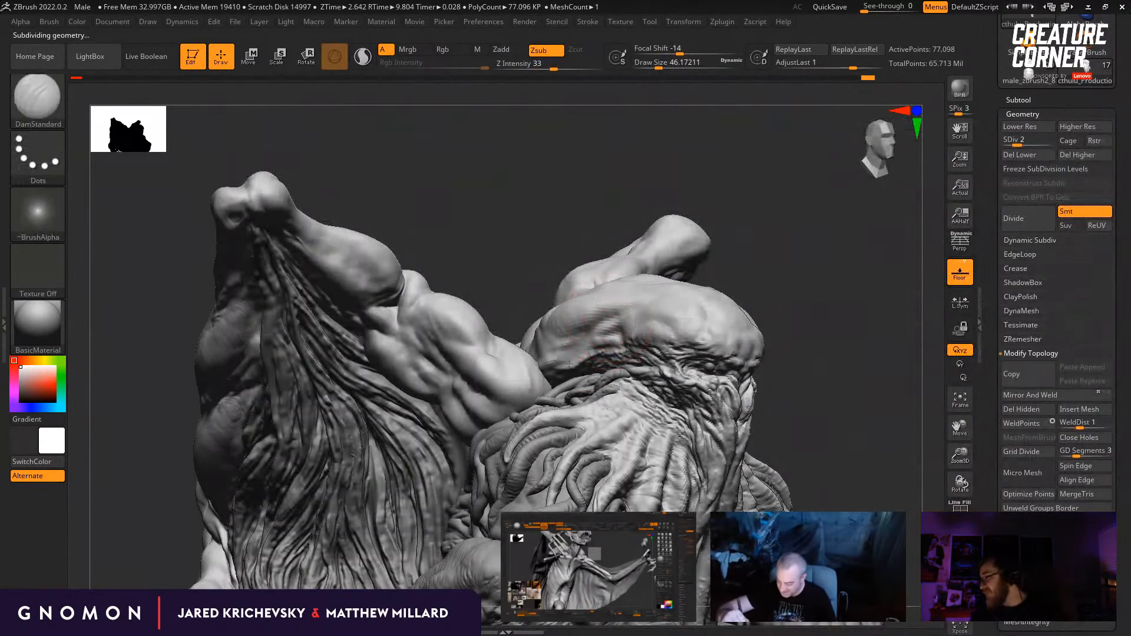
key(d)
mouse_move(732, 263)
mouse_down()
mouse_move(766, 264)
mouse_move(778, 289)
mouse_up()
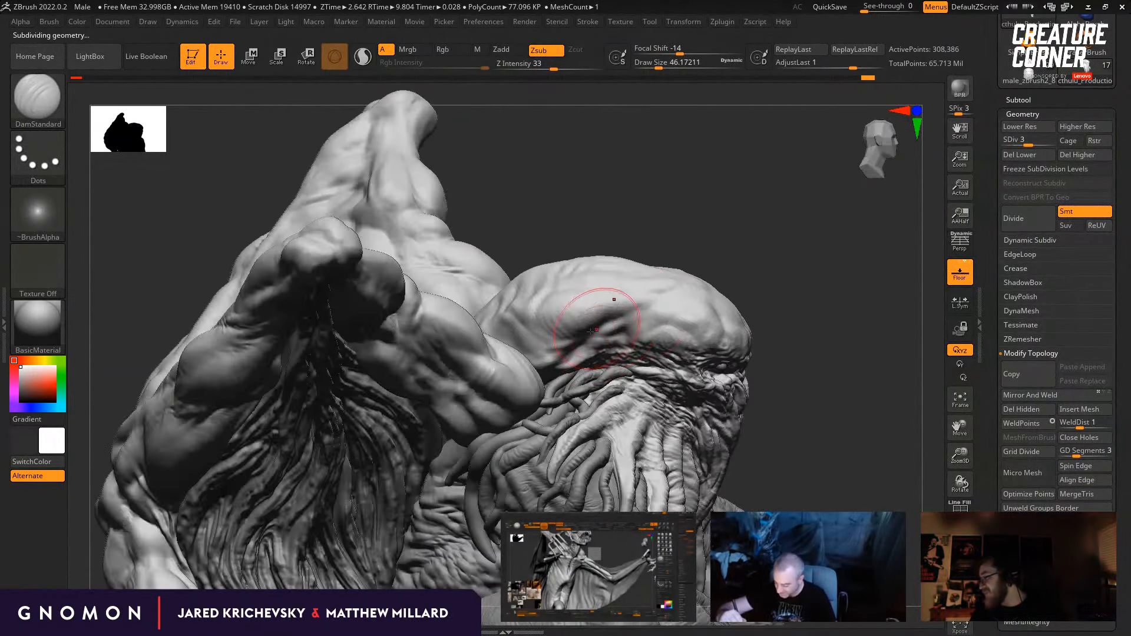
right_drag(586, 347, 593, 355)
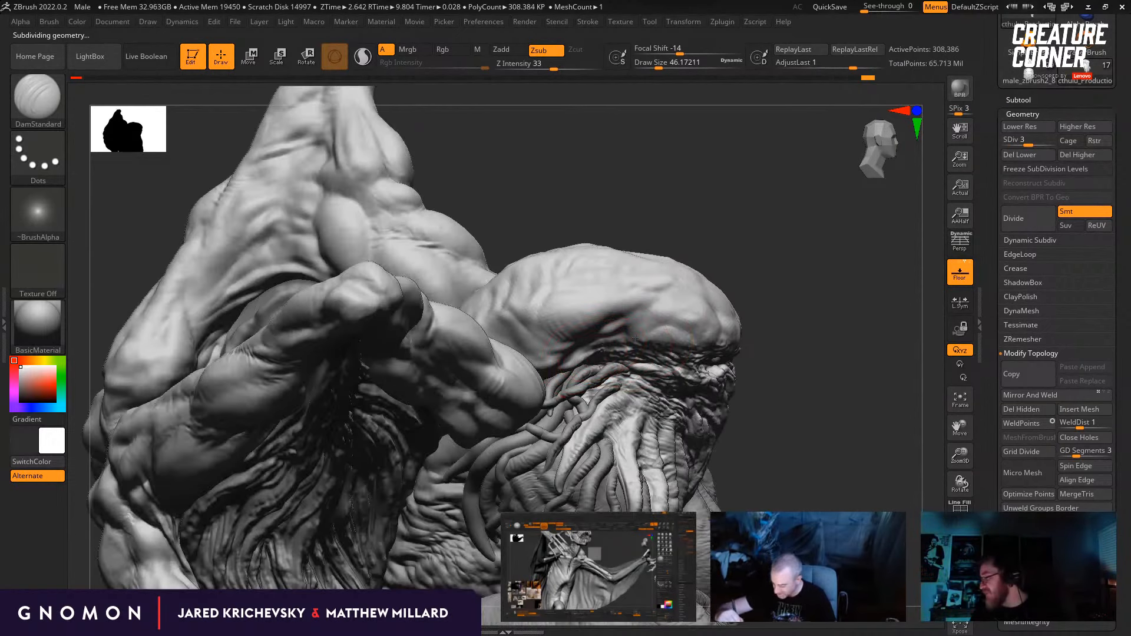
drag(784, 268, 796, 285)
mouse_move(796, 342)
mouse_down()
mouse_move(786, 346)
mouse_move(751, 306)
mouse_up()
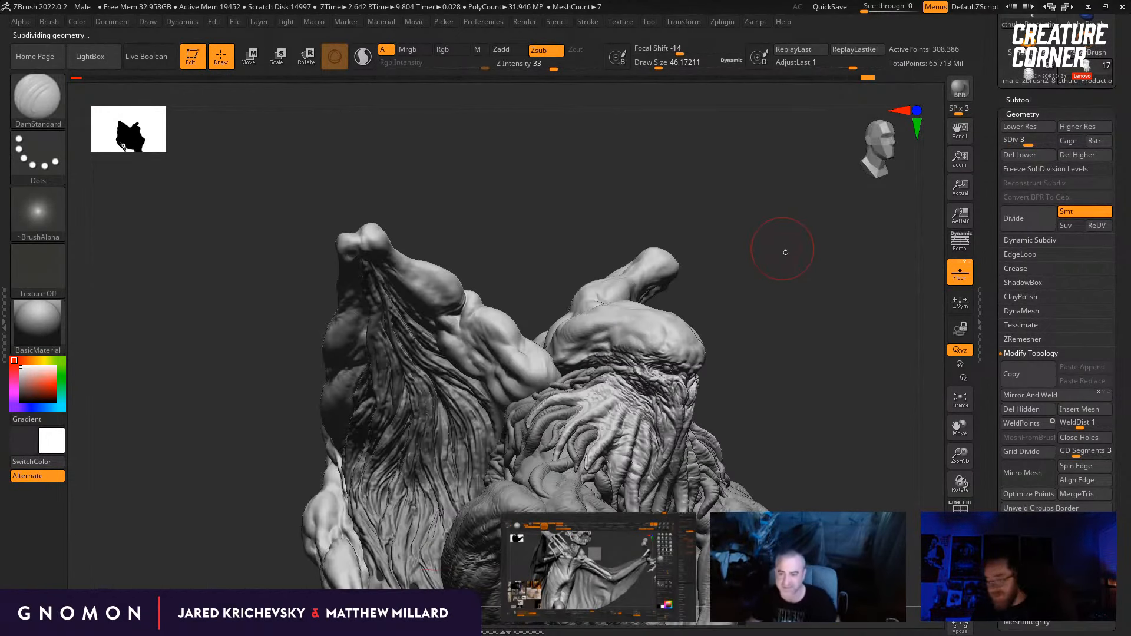
Step: Switch to the Standard brush in Zadd mode and refine the domed surface of the tentacled creature's skull
key(b)
key(s)
key(t)
mouse_move(785, 252)
mouse_down()
mouse_move(775, 331)
mouse_move(711, 325)
mouse_up()
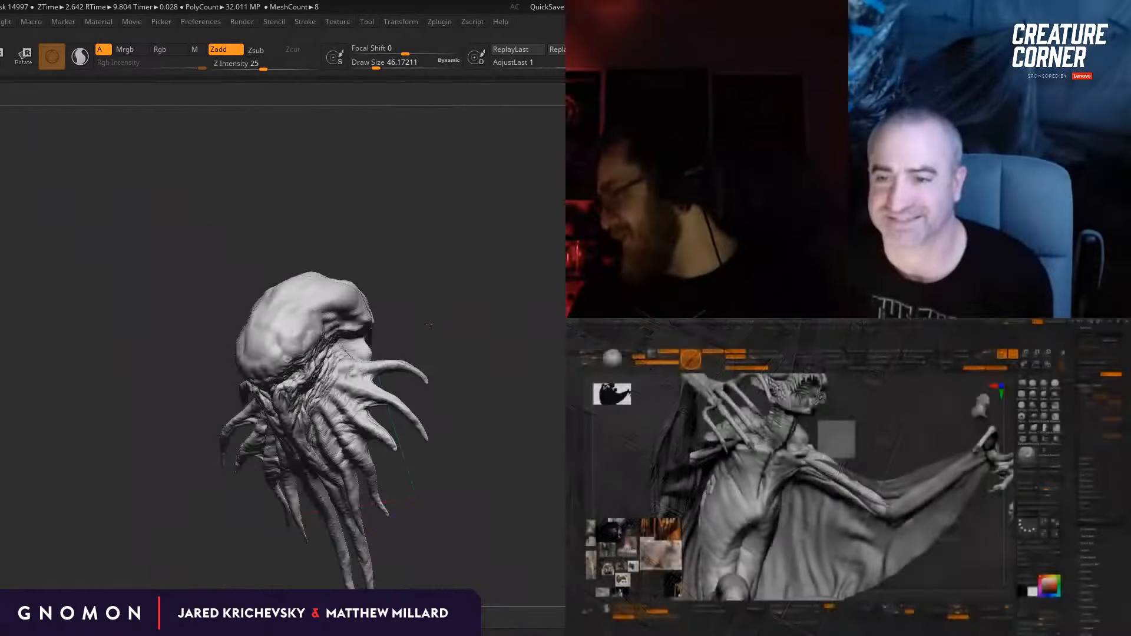
drag(429, 325, 334, 310)
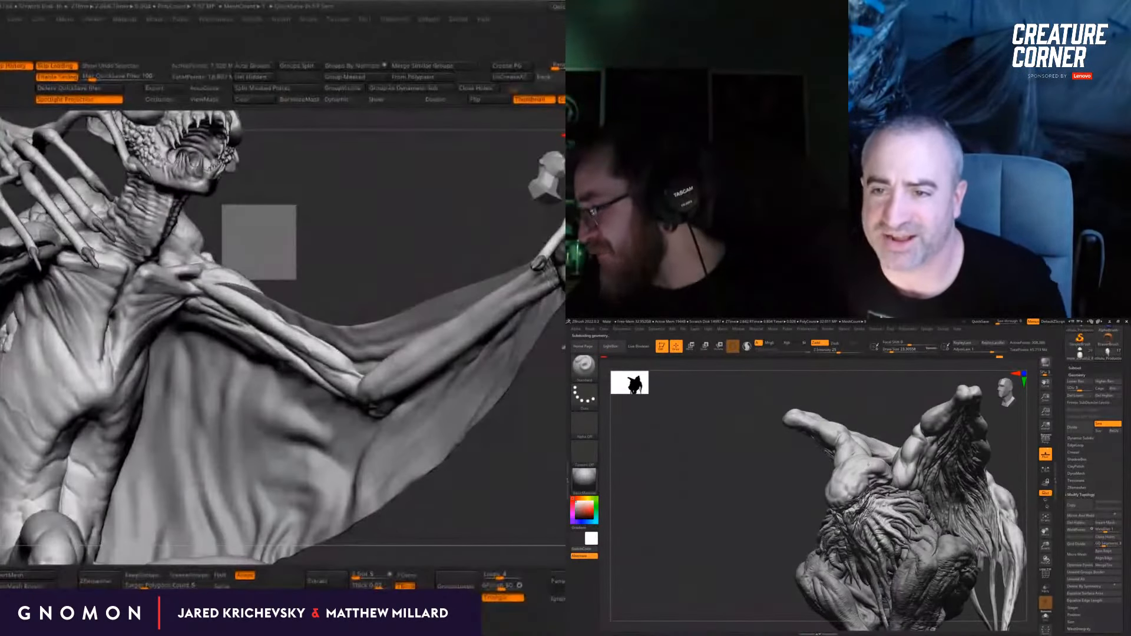
shift+drag(919, 501, 963, 501)
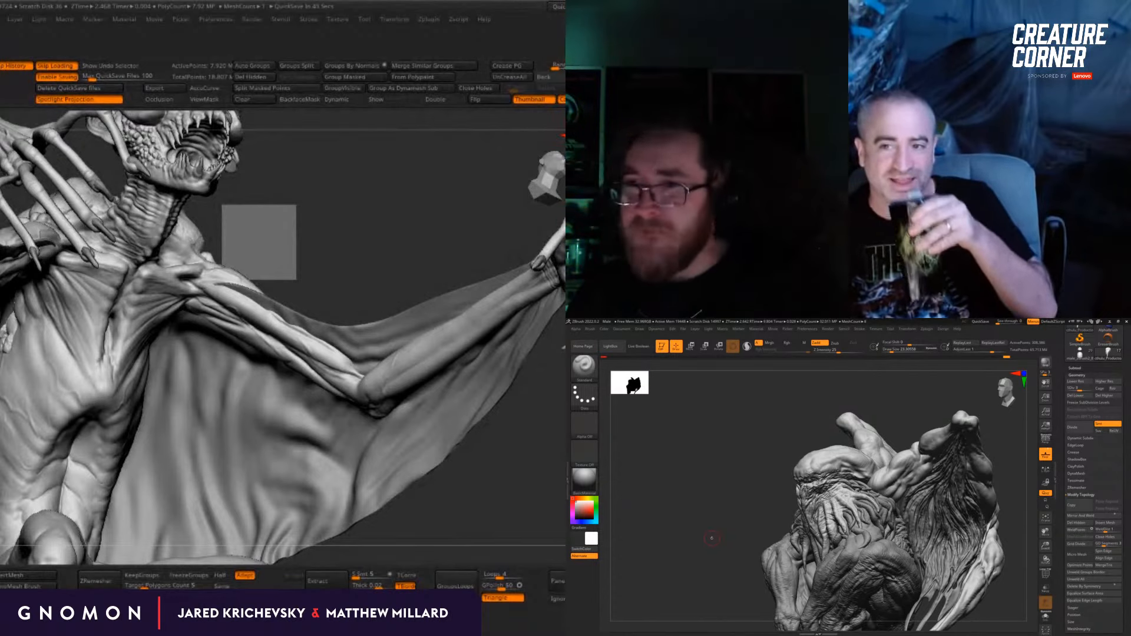
drag(716, 545, 711, 537)
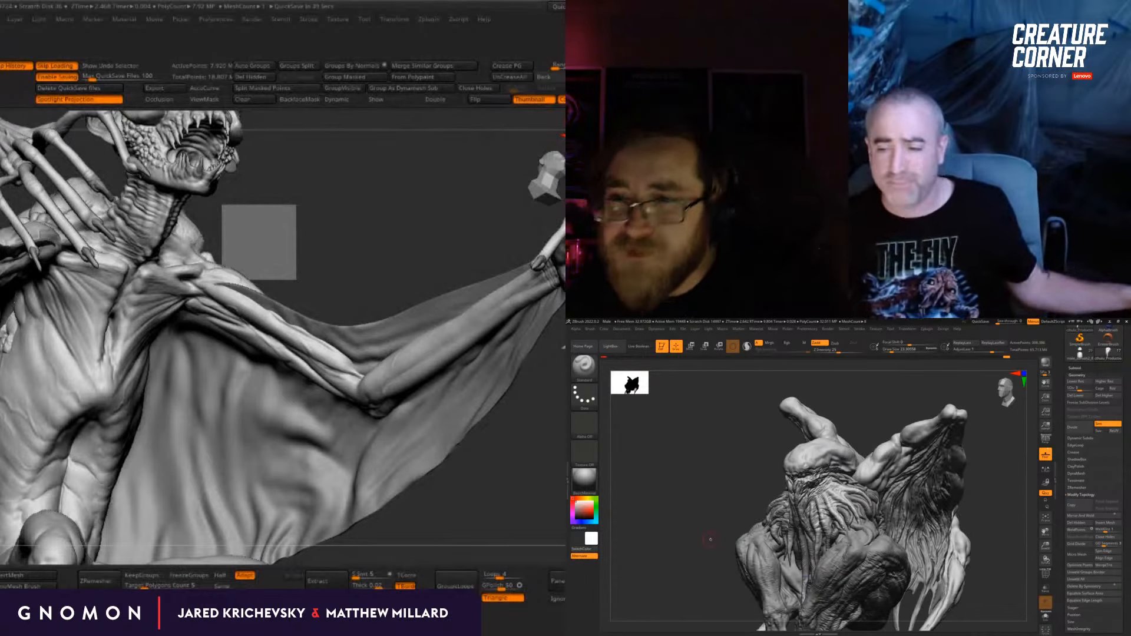
drag(711, 538, 716, 535)
Step: Switch to ClayBuildup, adjust the draw size and add strokes to the side of the forehead beside the wing shoulder
key(b)
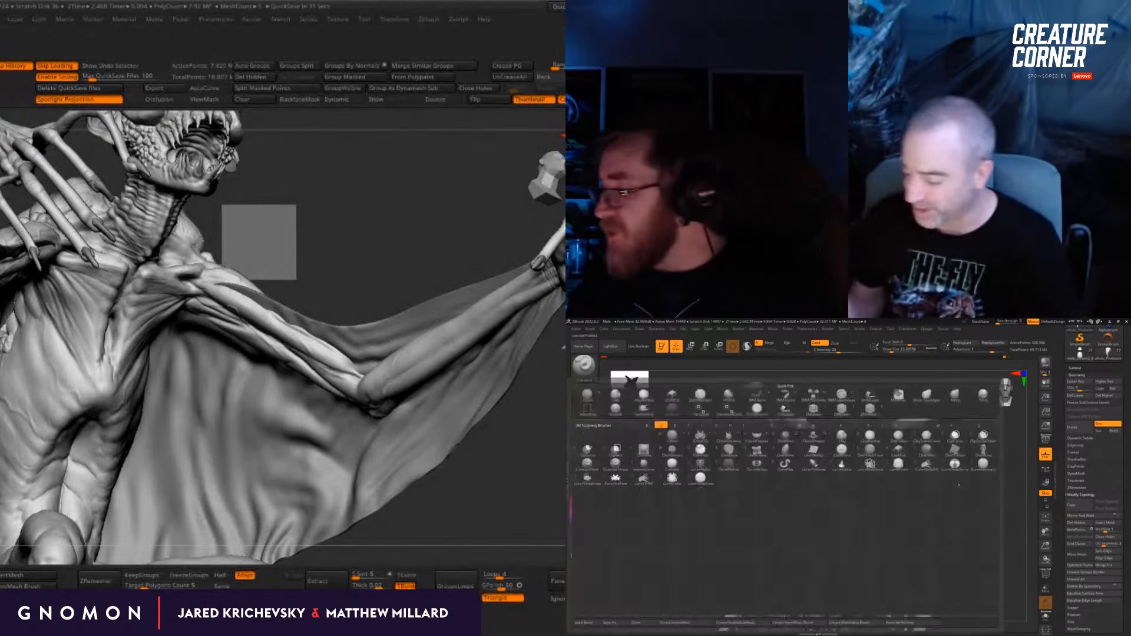
key(c)
key(b)
drag(967, 499, 983, 494)
mouse_move(865, 410)
mouse_down()
mouse_move(851, 438)
mouse_move(858, 473)
mouse_up()
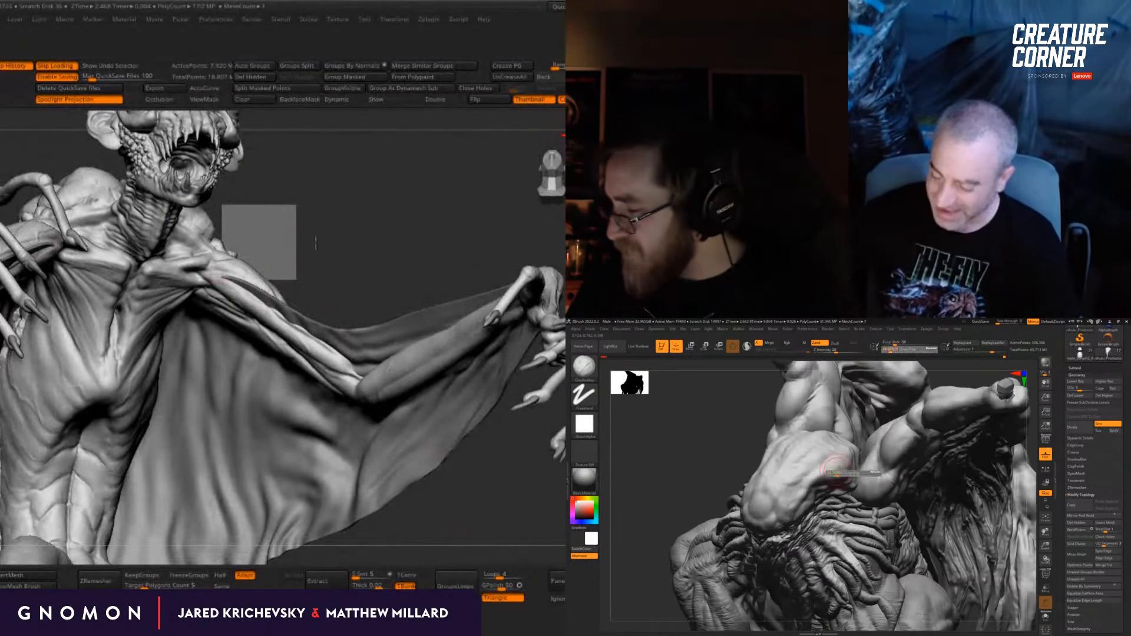
right_drag(236, 289, 212, 281)
key(s)
mouse_move(320, 289)
right_down()
mouse_move(247, 293)
mouse_move(315, 265)
right_up()
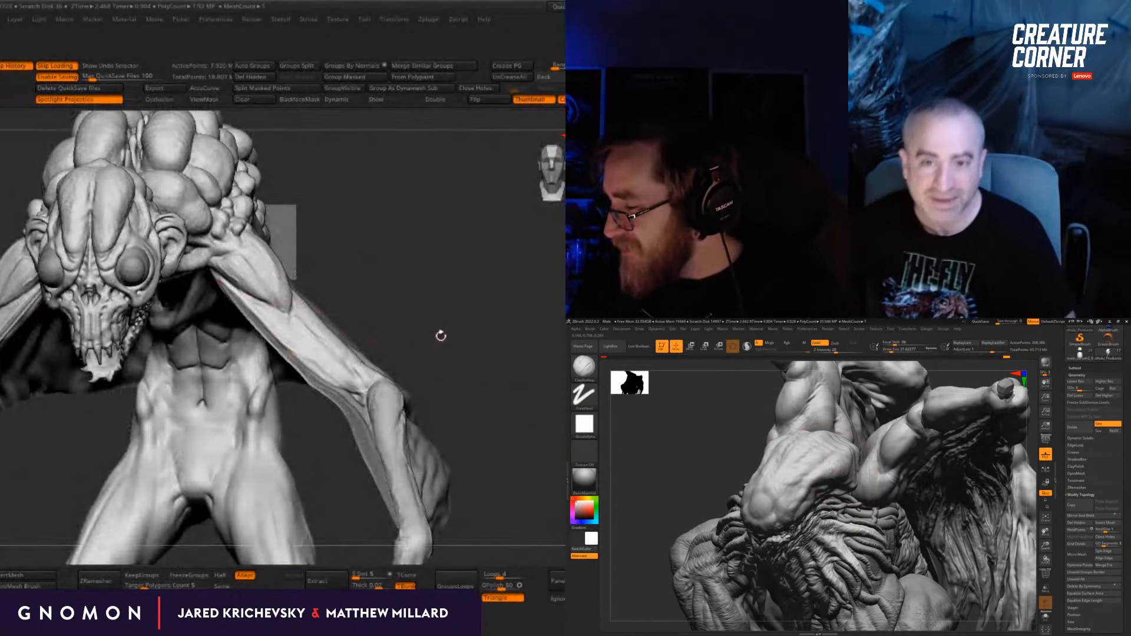
Step: Build up the temple and upper side of the skull with ClayBuildup, and drop the head to subdivision level 1
right_drag(441, 335, 278, 293)
ctrl+right_drag(854, 506, 833, 465)
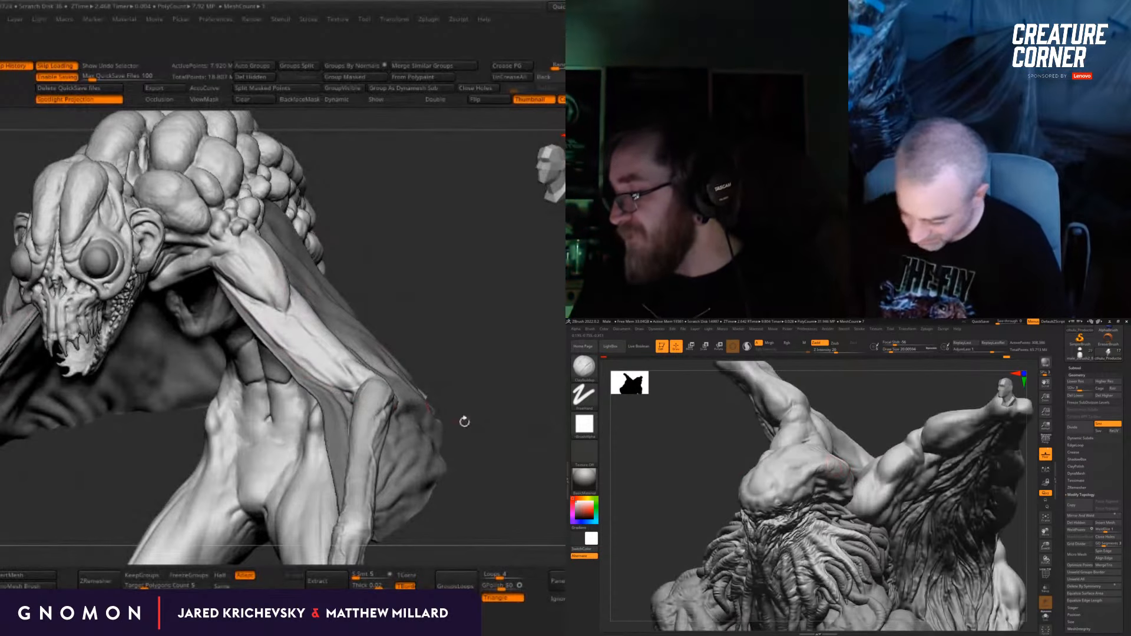
mouse_move(462, 422)
alt+mouse_down()
mouse_move(467, 379)
mouse_move(456, 483)
mouse_move(404, 316)
mouse_move(429, 336)
alt+mouse_up()
right_drag(808, 462, 851, 430)
key(b)
key(c)
mouse_move(429, 336)
mouse_down()
mouse_move(431, 357)
mouse_move(459, 304)
mouse_move(504, 311)
mouse_up()
mouse_move(854, 457)
mouse_down()
mouse_move(937, 497)
mouse_move(878, 495)
mouse_up()
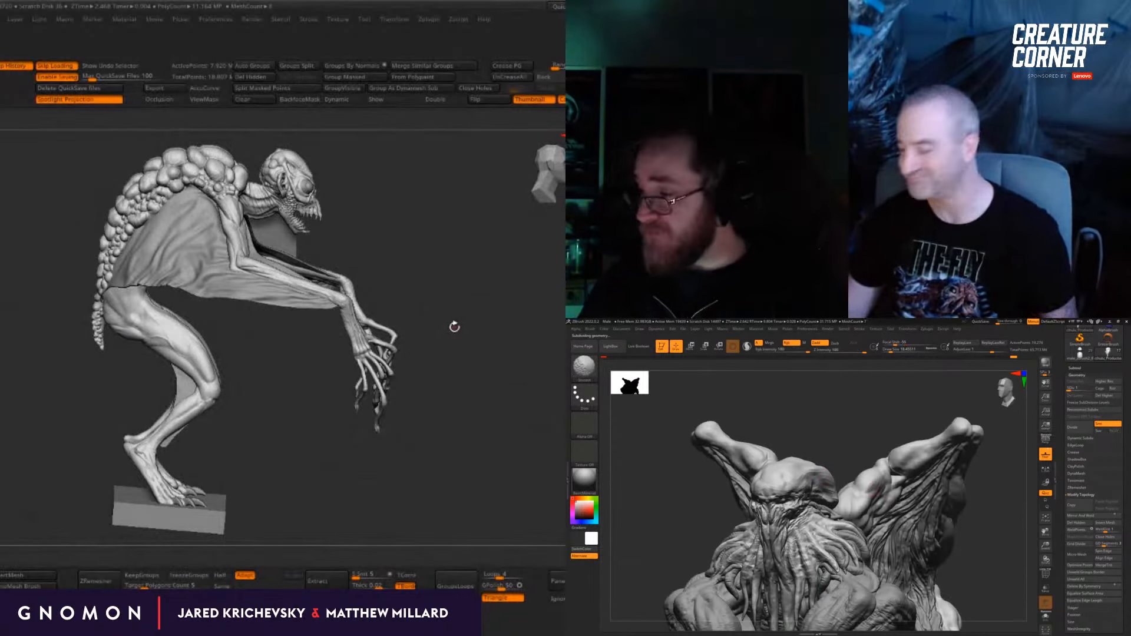
Step: Raise the head to subdivision level 2 and carve the side of the forehead with DamStandard
drag(451, 329, 478, 290)
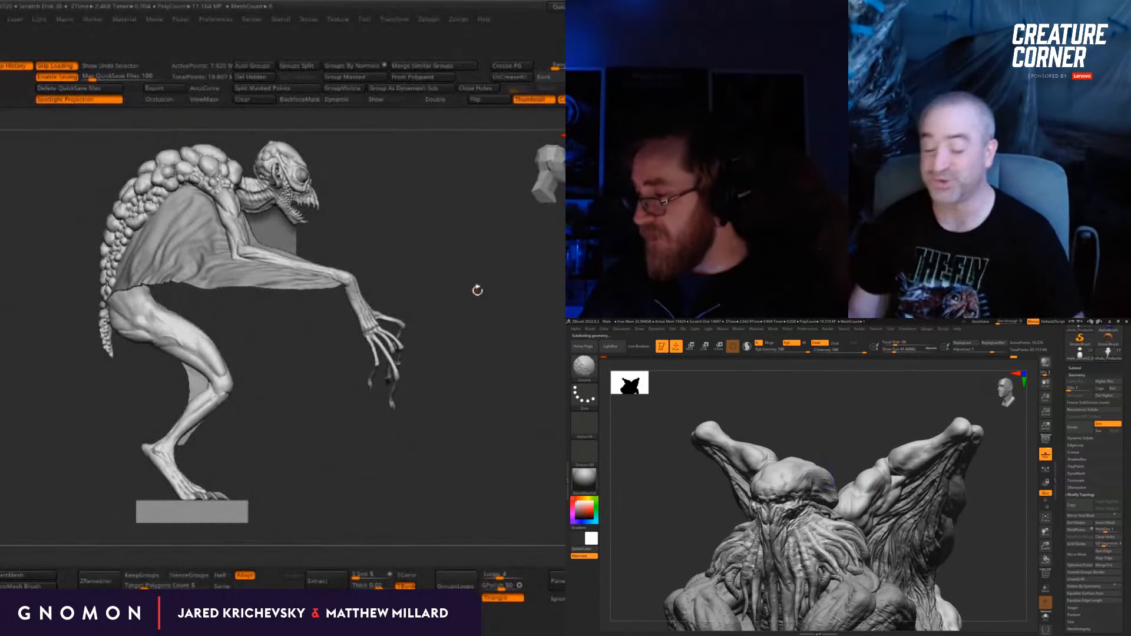
mouse_move(346, 454)
alt+mouse_down()
mouse_move(336, 417)
mouse_move(400, 413)
alt+mouse_up()
drag(884, 501, 916, 504)
key(d)
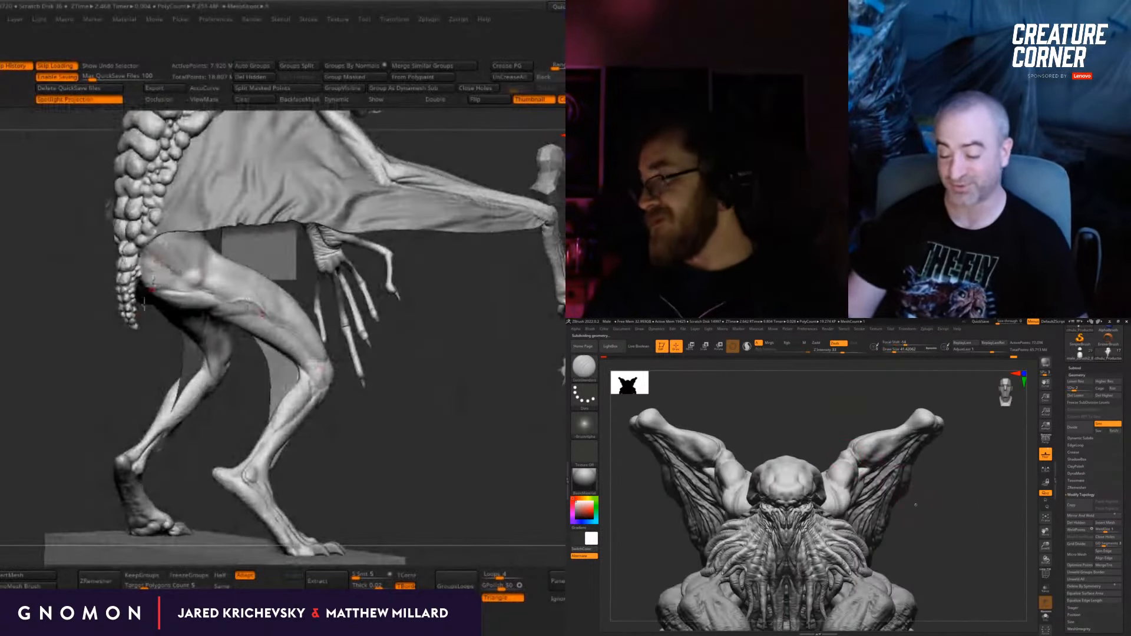
mouse_move(83, 424)
mouse_down()
mouse_move(69, 455)
mouse_move(278, 462)
mouse_move(390, 403)
mouse_move(79, 419)
mouse_up()
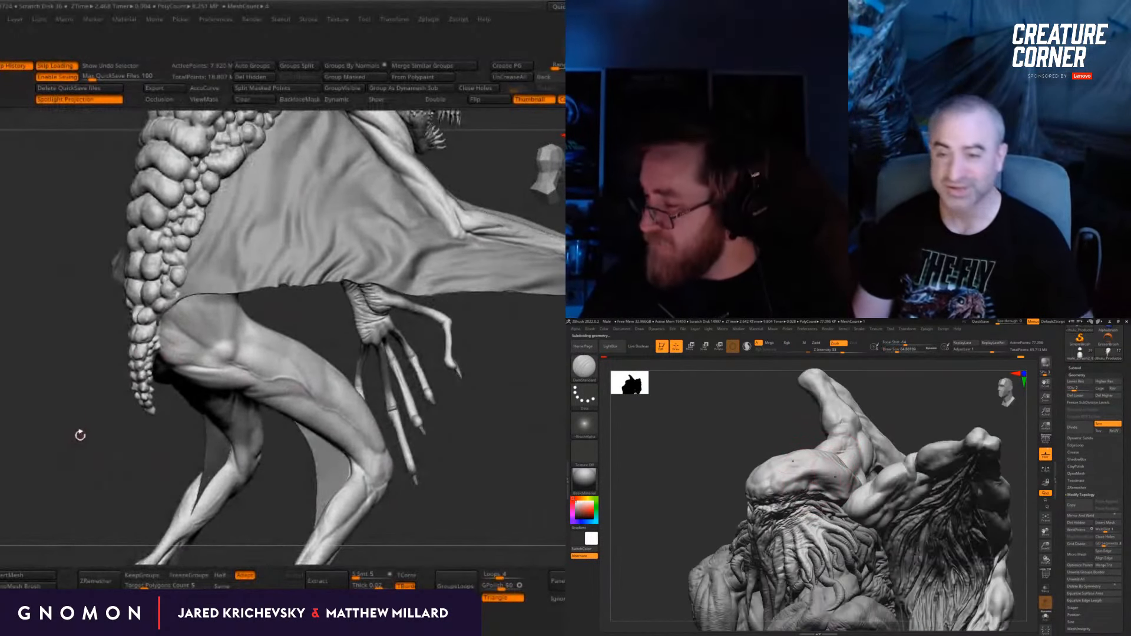
mouse_move(835, 477)
right_down()
mouse_move(826, 463)
mouse_move(914, 457)
mouse_move(884, 425)
mouse_move(839, 443)
right_up()
Step: Return to the Standard brush and soften the forms across the side of the forehead
key(b)
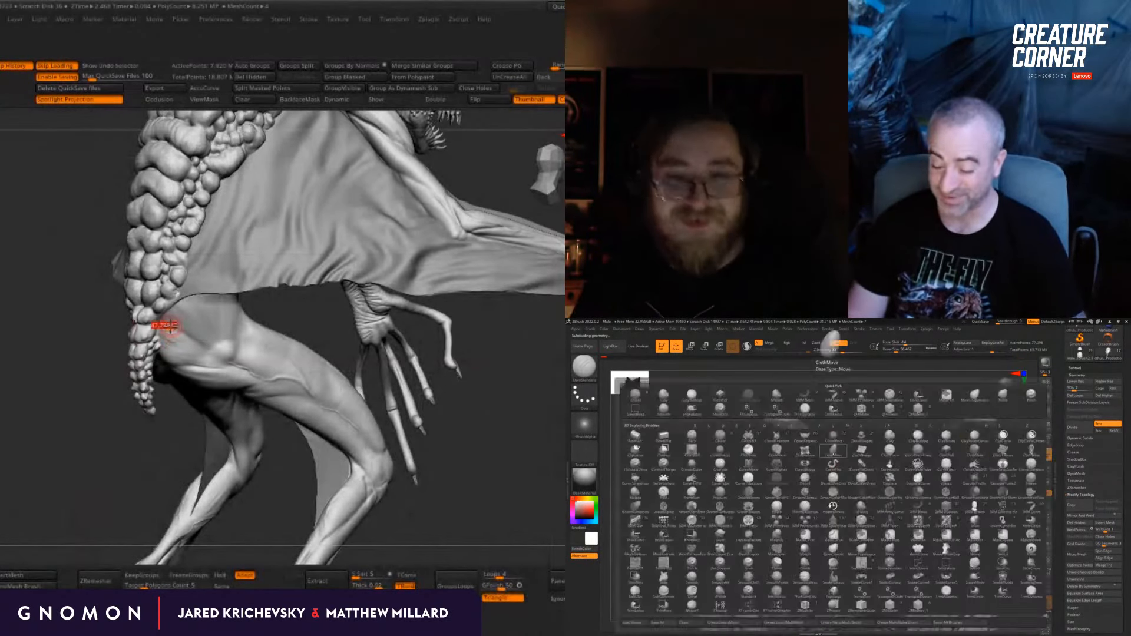
key(s)
key(t)
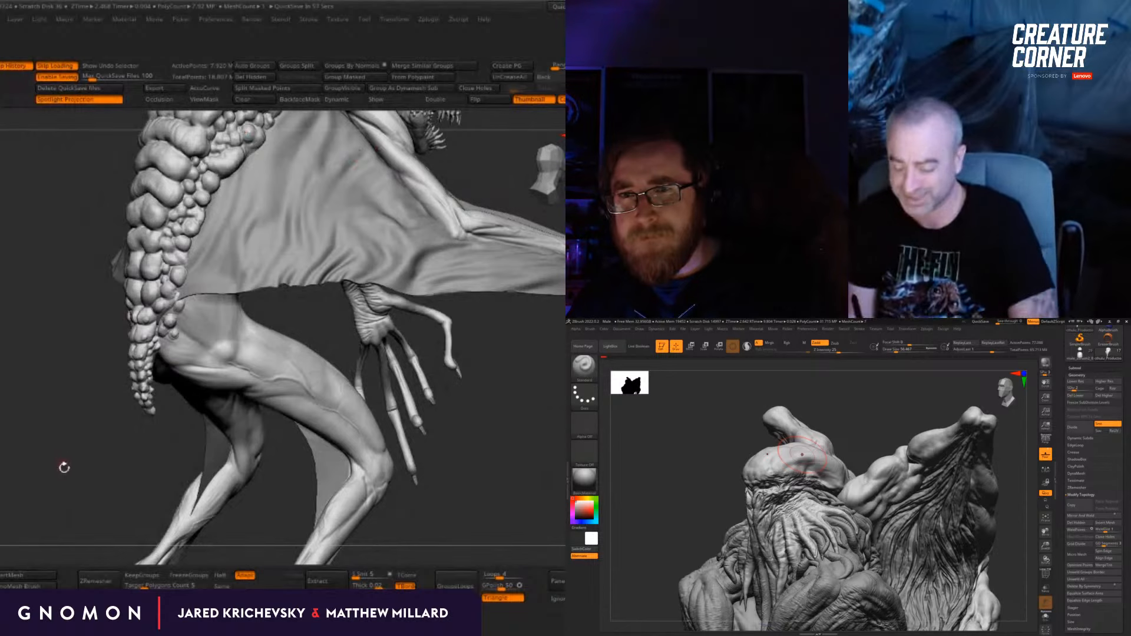
drag(64, 467, 88, 469)
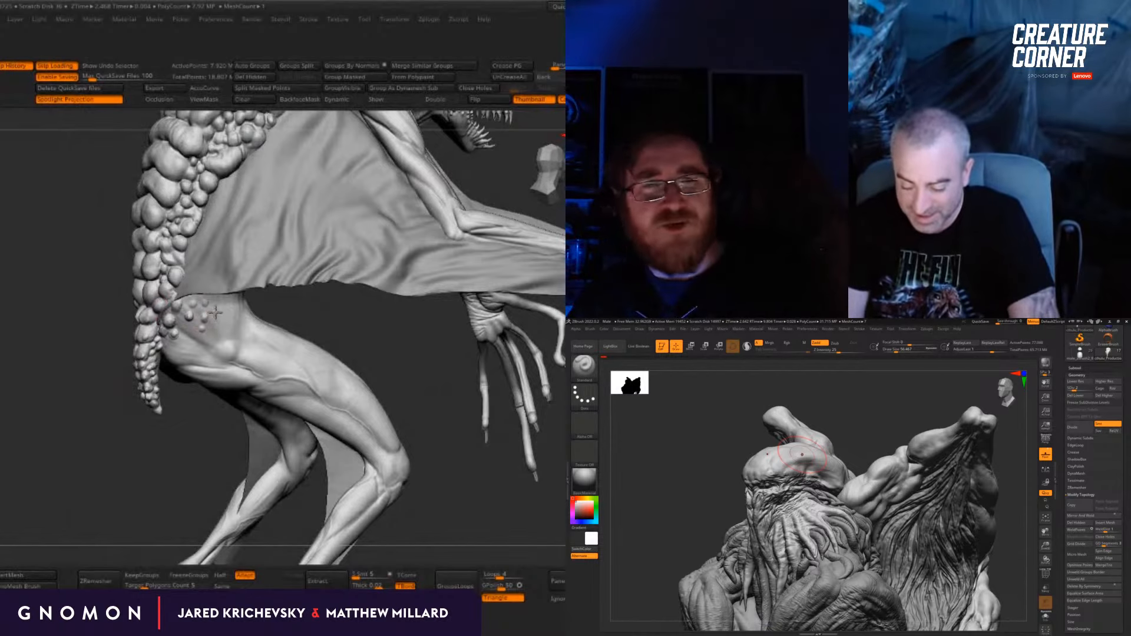
drag(181, 459, 193, 459)
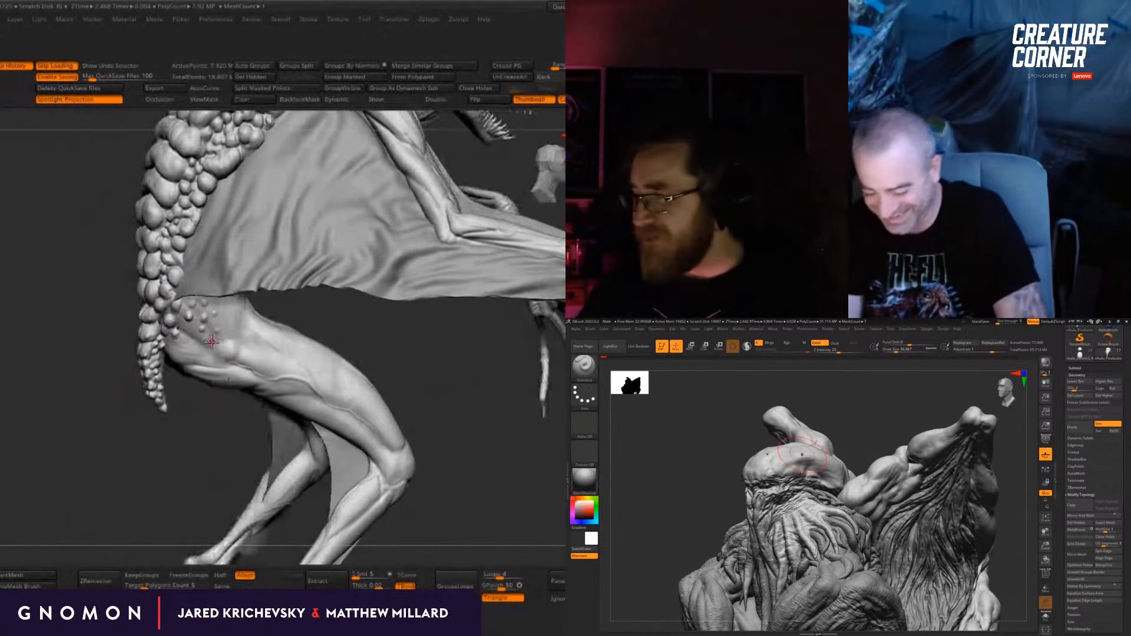
mouse_move(804, 459)
right_down()
mouse_move(722, 518)
mouse_move(699, 520)
right_up()
key(b)
key(Escape)
right_drag(975, 507, 934, 490)
Step: Layer ClayBuildup strokes over the crown and down towards the brow, working the head up to subdivision level 3
key(b)
key(c)
key(b)
right_drag(878, 433, 837, 451)
drag(197, 342, 177, 344)
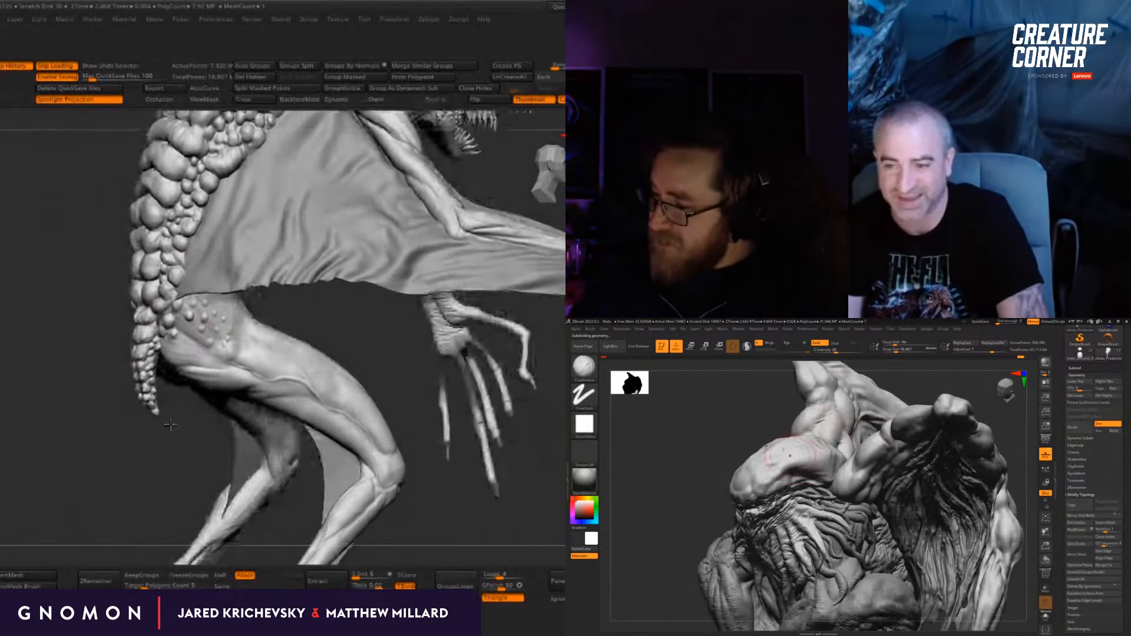
right_drag(808, 460, 785, 465)
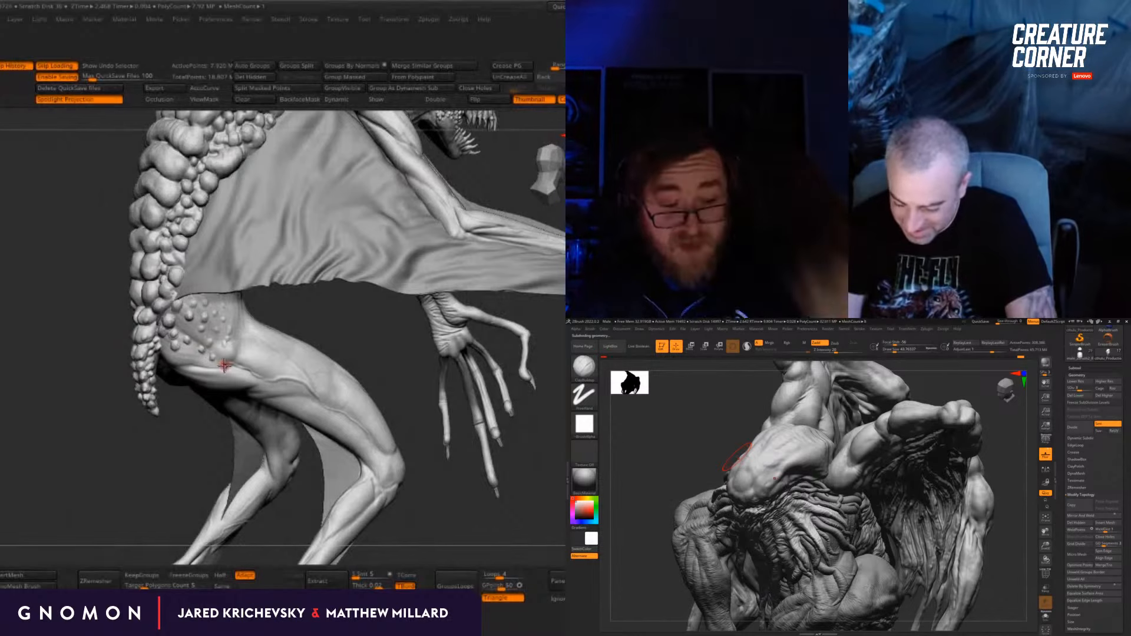
alt+drag(181, 472, 184, 439)
mouse_move(739, 459)
right_down()
mouse_move(695, 465)
mouse_move(846, 466)
mouse_move(775, 467)
right_up()
Step: Refine the brow and front of the skull with the Standard brush
key(b)
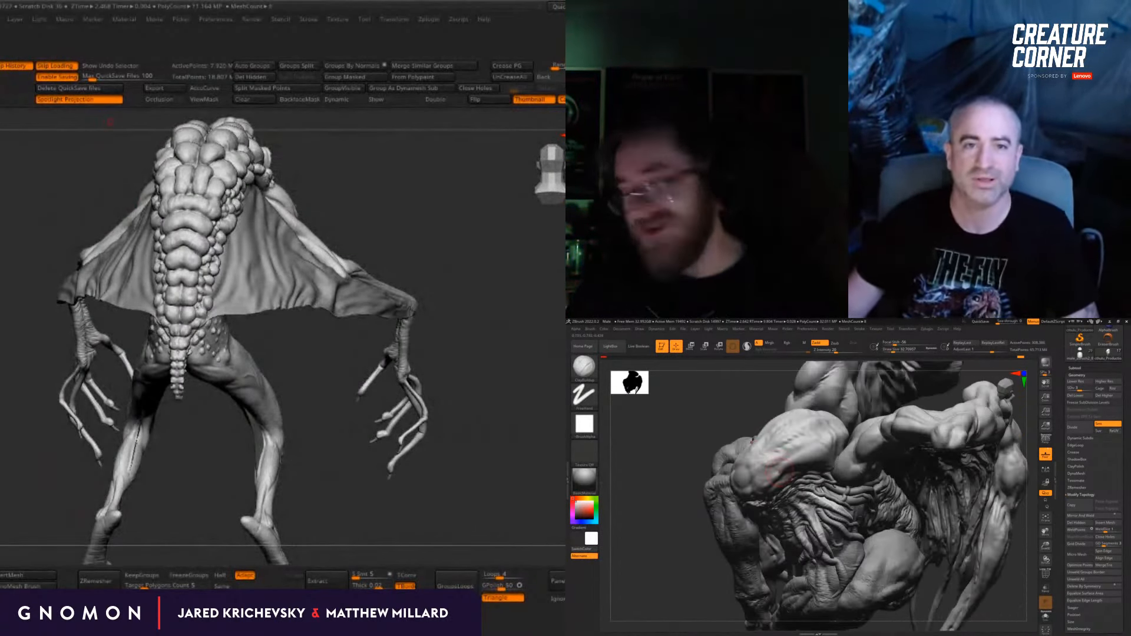
key(b)
key(s)
key(t)
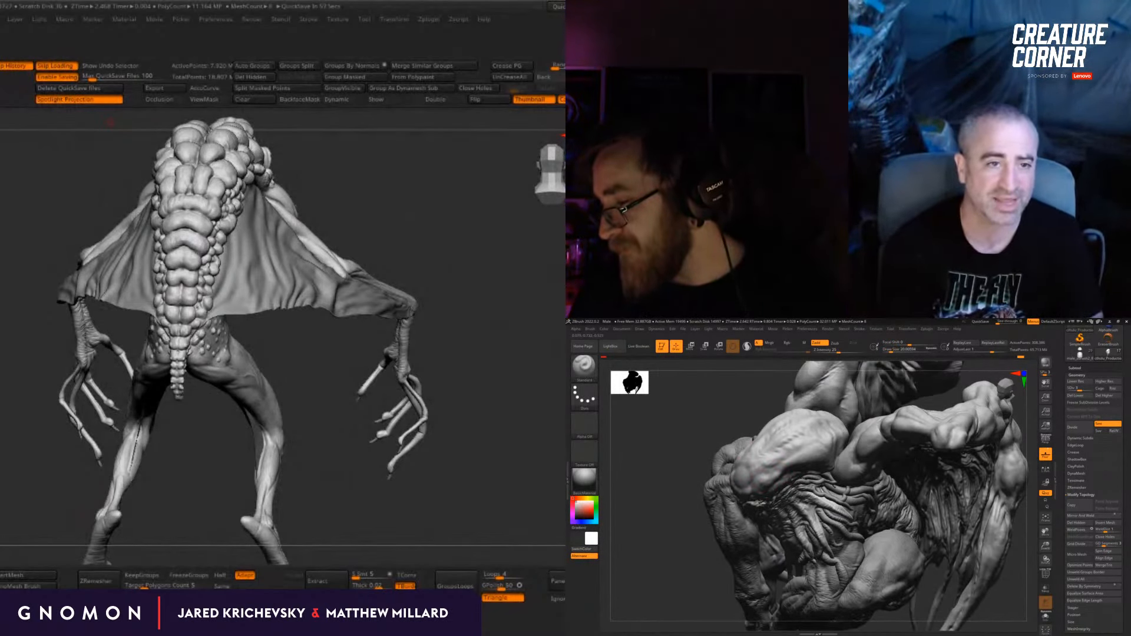
shift+right_drag(762, 468, 797, 474)
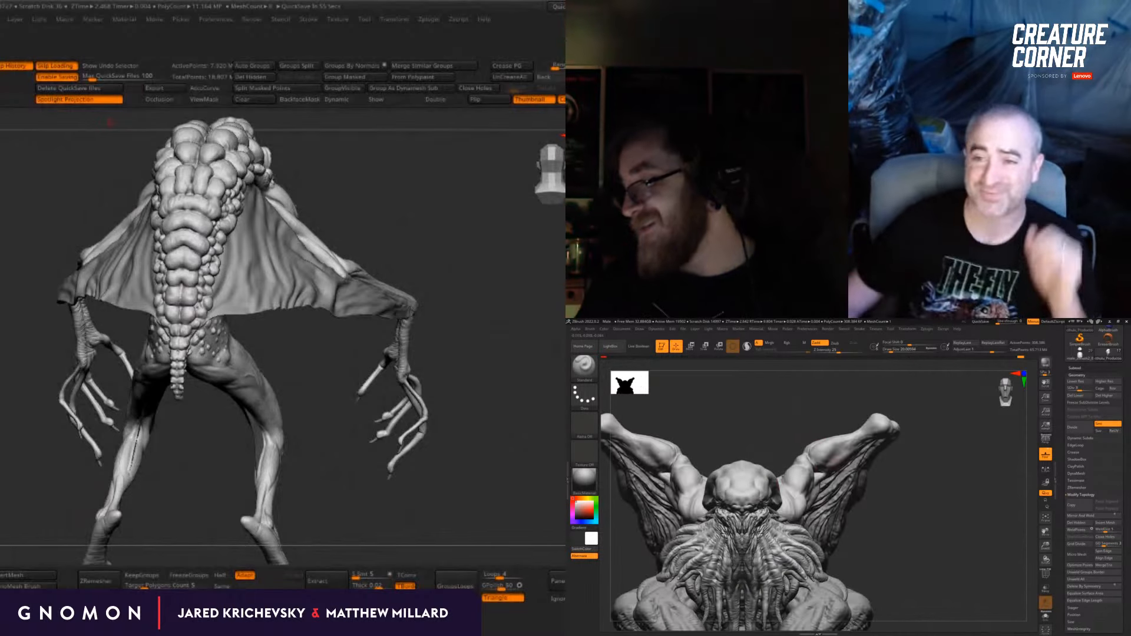
right_drag(794, 419, 764, 480)
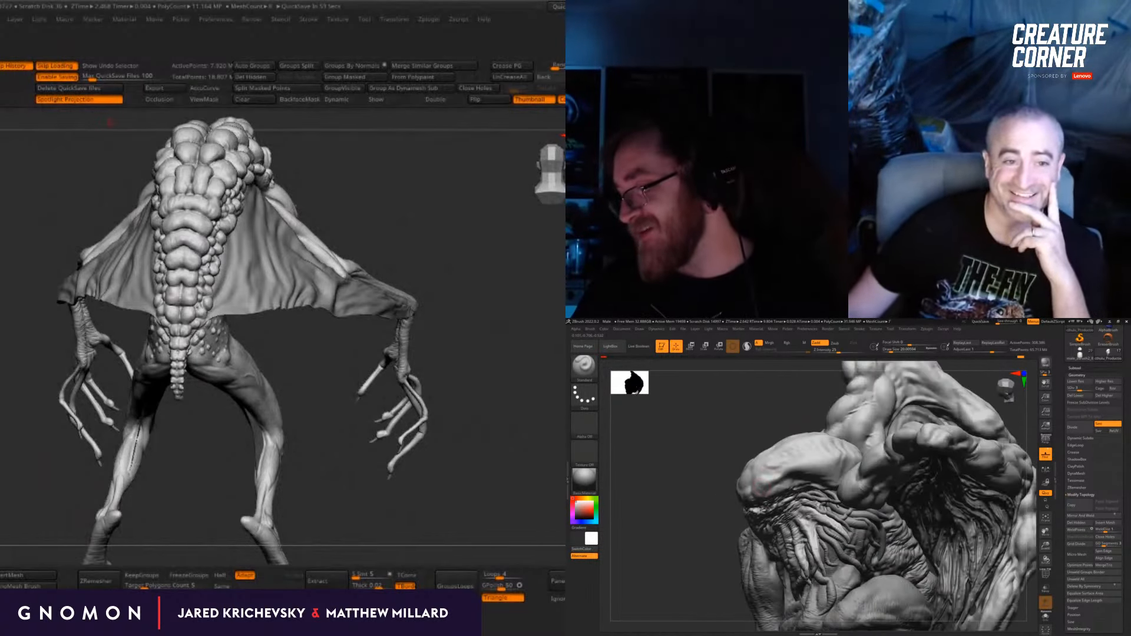
right_drag(765, 410, 728, 437)
Step: Add ClayBuildup strokes to the front and side of the forehead above the face folds
key(b)
key(c)
key(b)
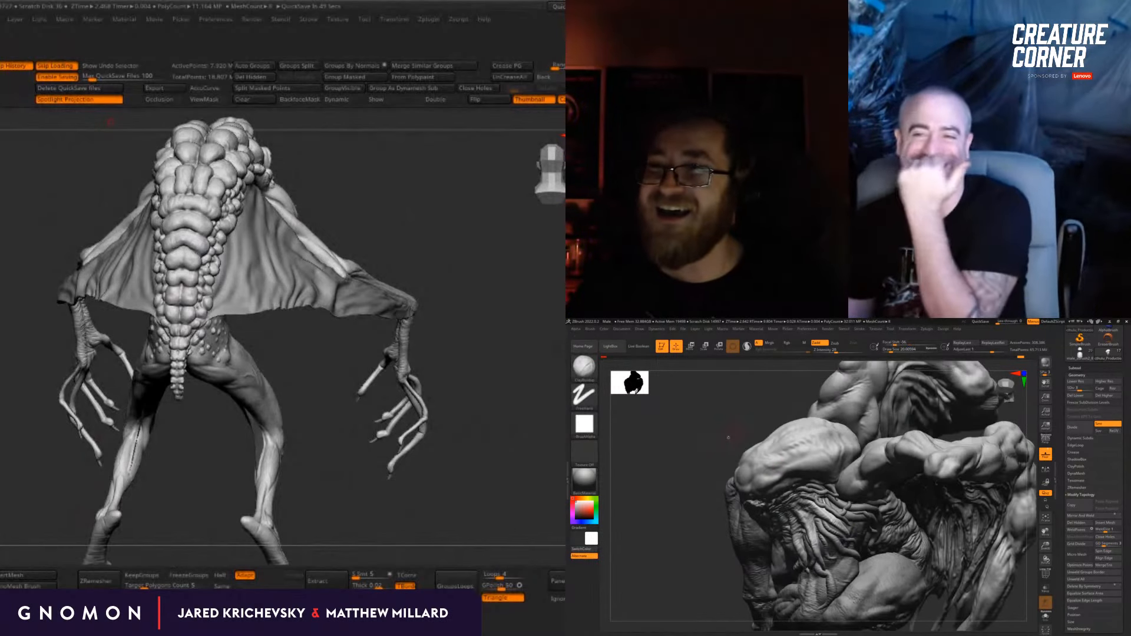
right_drag(701, 525, 787, 464)
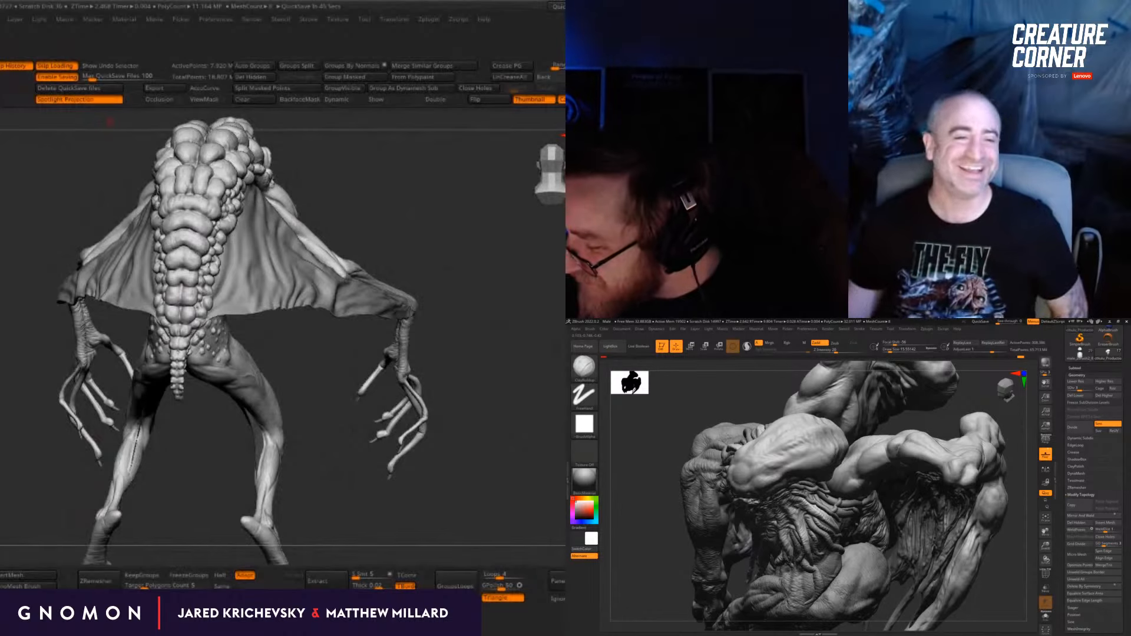
mouse_move(732, 500)
right_down()
mouse_move(844, 470)
mouse_move(818, 492)
mouse_move(890, 508)
mouse_move(843, 507)
right_up()
key(s)
Step: Reshape the forehead and temple silhouette from the front with the Move brush
key(b)
key(m)
key(v)
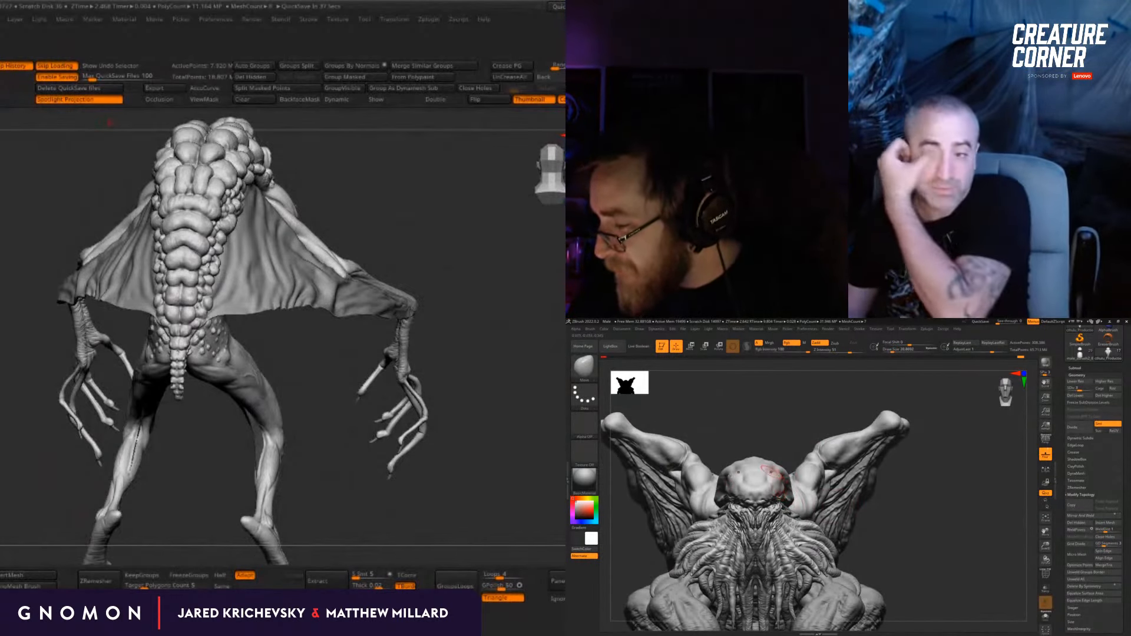
mouse_move(737, 469)
right_down()
mouse_move(787, 486)
mouse_move(780, 475)
right_up()
Step: Carve creases into the brow and along the skull's lower edge where the tentacles begin, using DamStandard at an adjusted draw size
key(b)
key(d)
key(s)
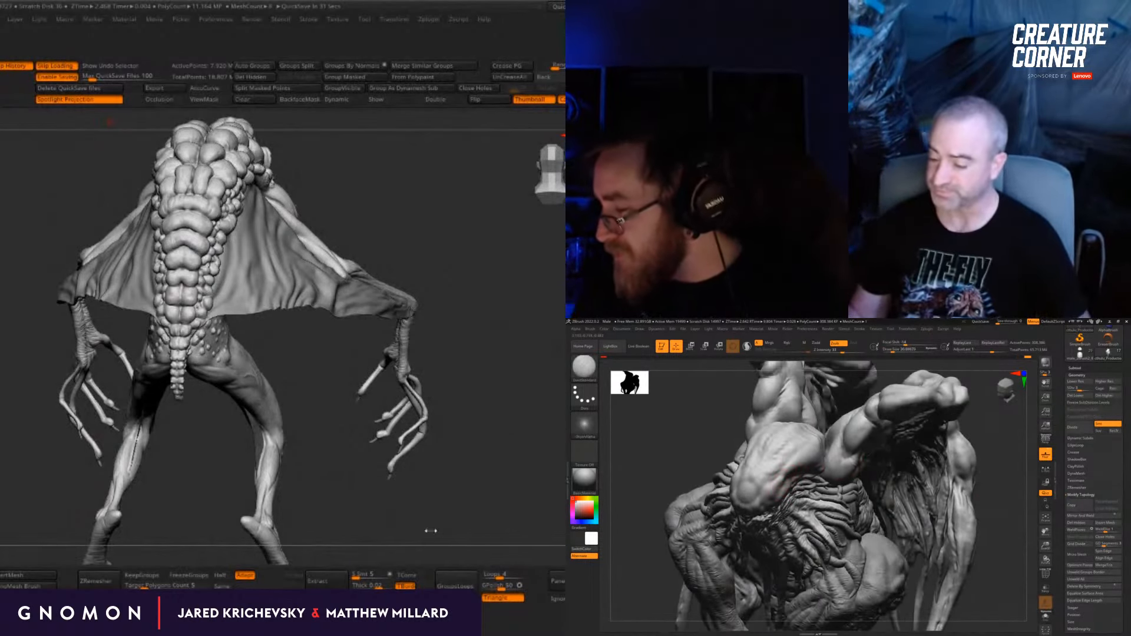
drag(431, 531, 501, 425)
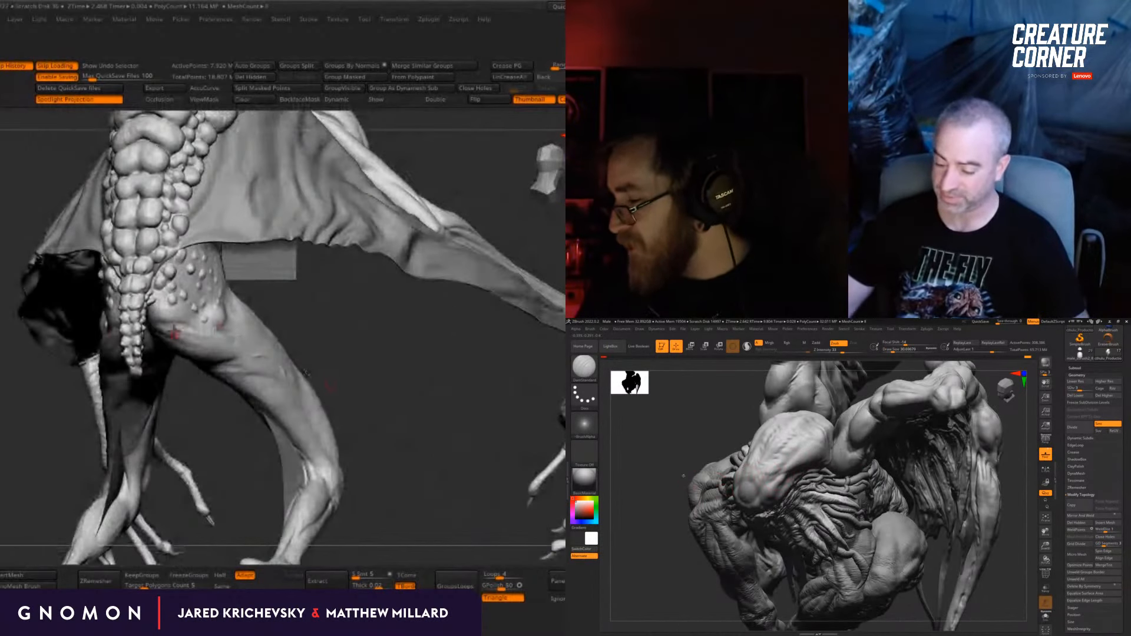
right_drag(684, 476, 780, 484)
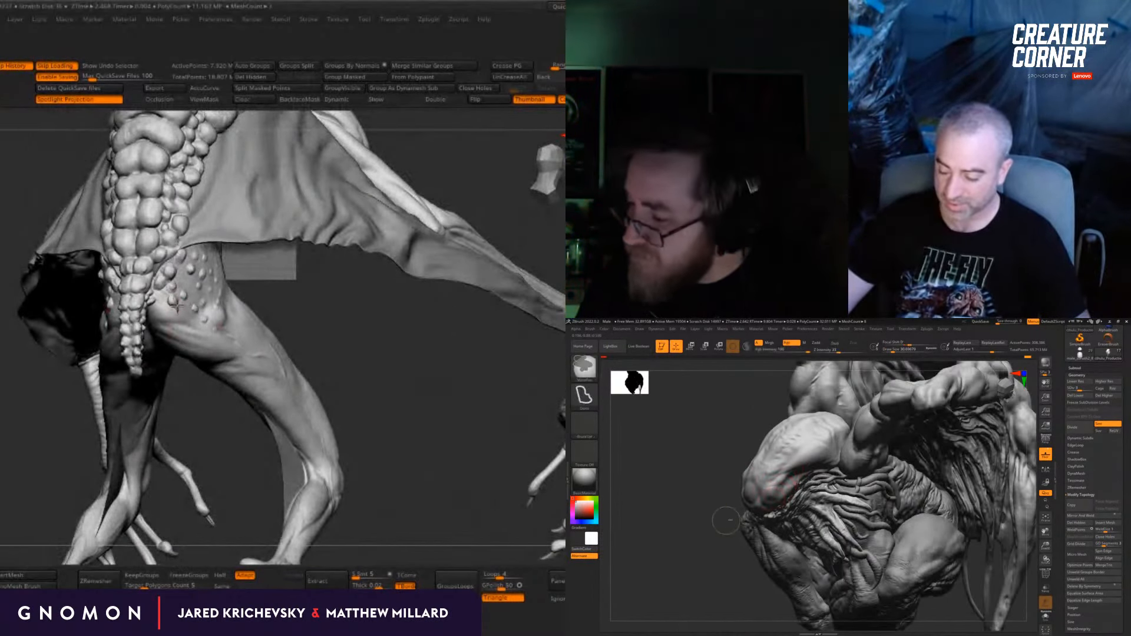
drag(313, 328, 259, 327)
key(s)
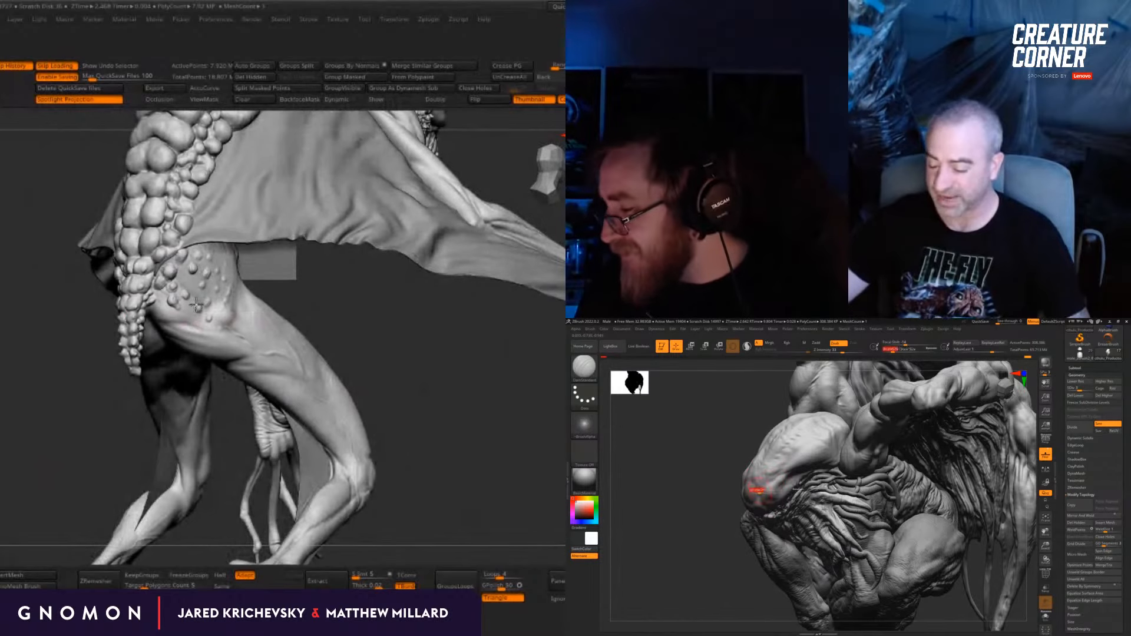
drag(368, 320, 309, 313)
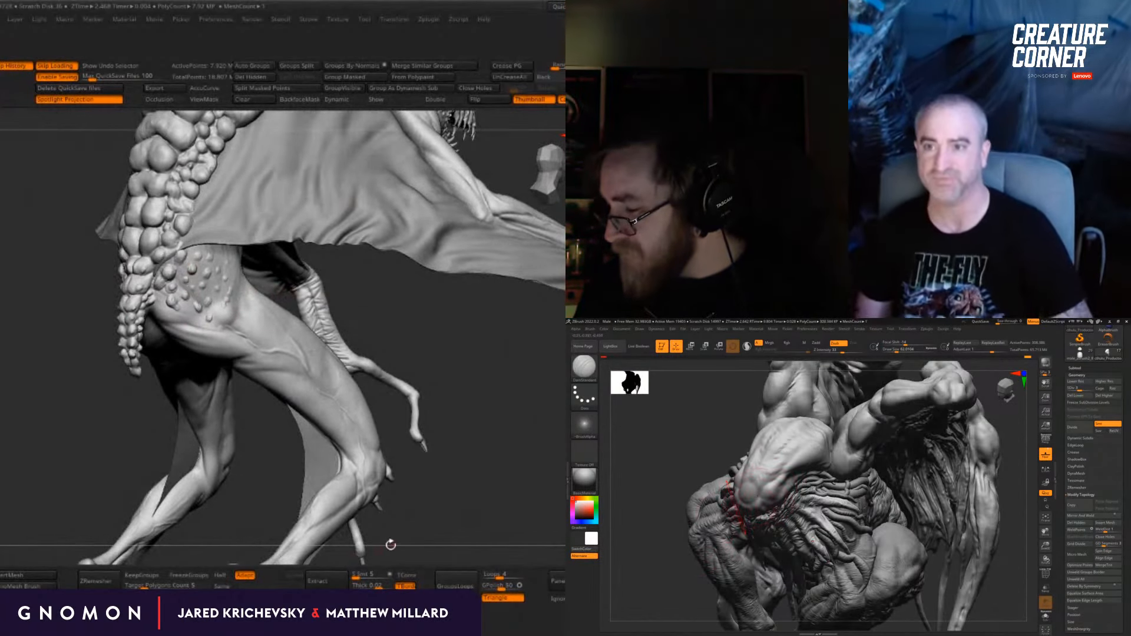
mouse_move(793, 508)
right_down()
mouse_move(766, 500)
mouse_move(772, 523)
right_up()
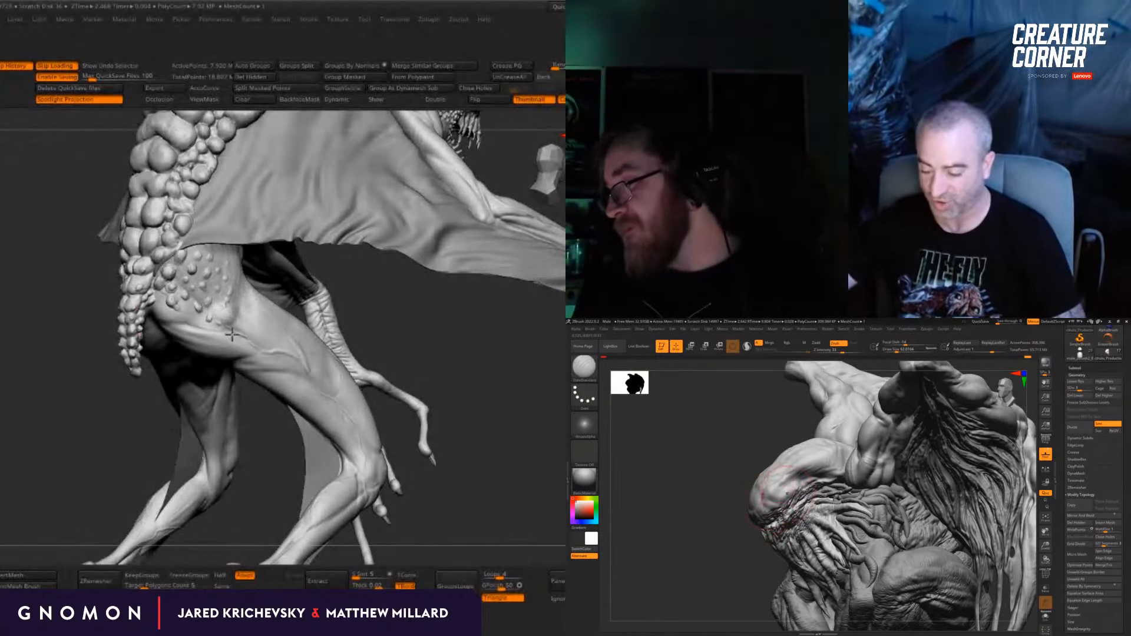
right_drag(776, 503, 772, 539)
Step: Adjust the skull's outline near the brow from above with the Move brush
right_drag(907, 487, 944, 471)
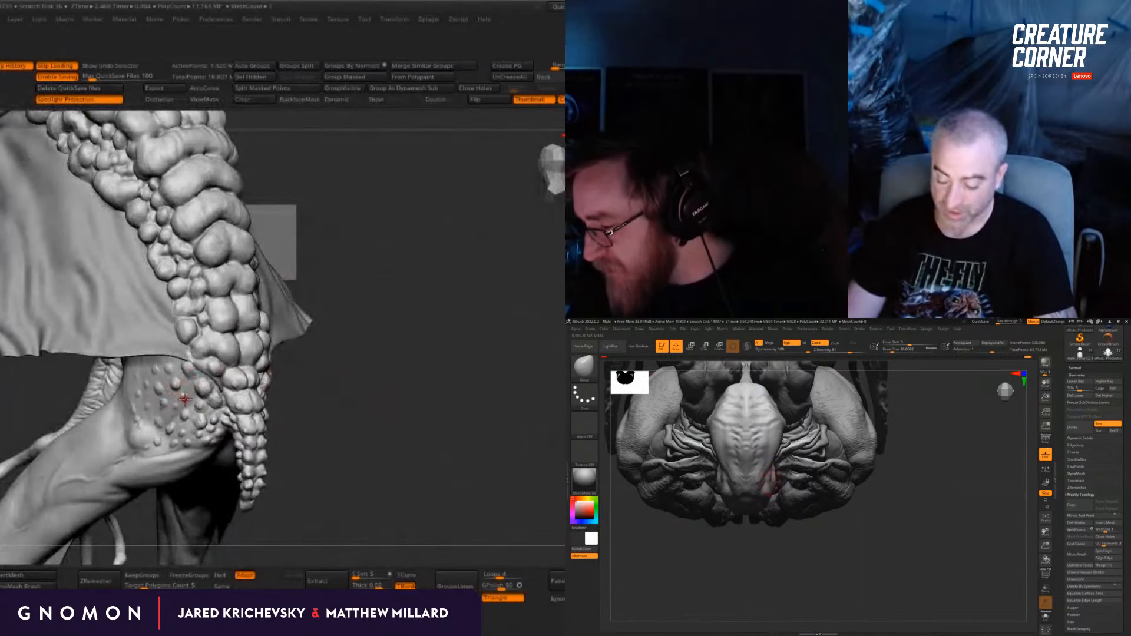
mouse_move(773, 557)
mouse_down()
mouse_move(768, 491)
mouse_move(907, 444)
mouse_up()
key(s)
mouse_move(917, 494)
mouse_down()
mouse_move(820, 461)
mouse_move(772, 489)
mouse_move(827, 457)
mouse_move(814, 453)
mouse_move(788, 459)
mouse_move(792, 489)
mouse_up()
Step: Switch back to ClayBuildup, adjust the draw size and build up the brow ridge at the front of the skull
key(b)
key(c)
key(b)
key(s)
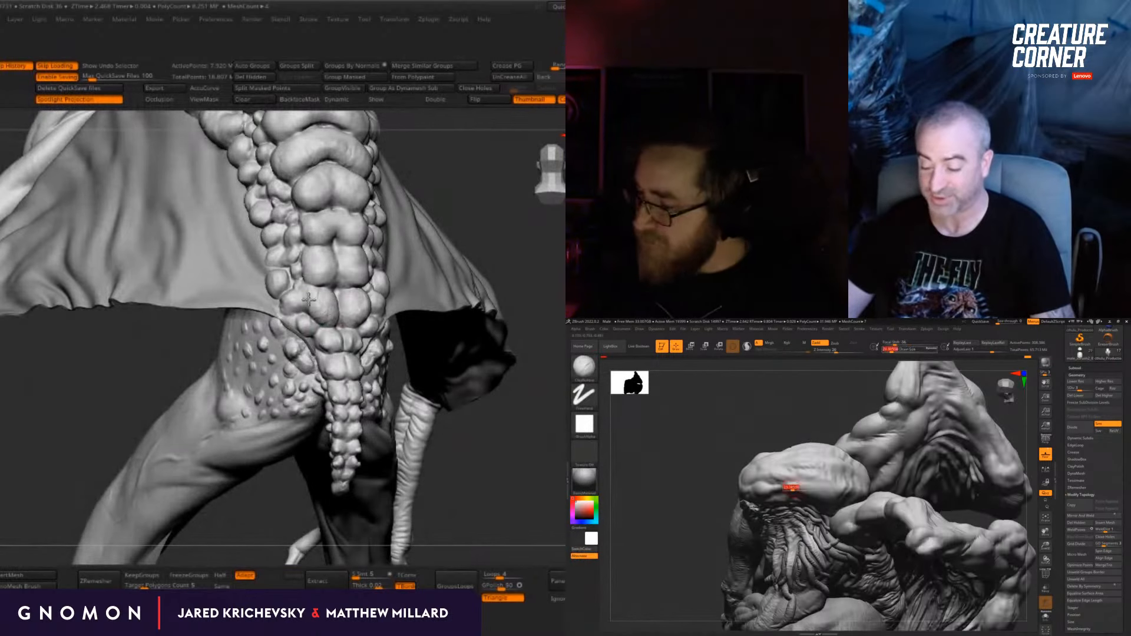
drag(531, 343, 547, 401)
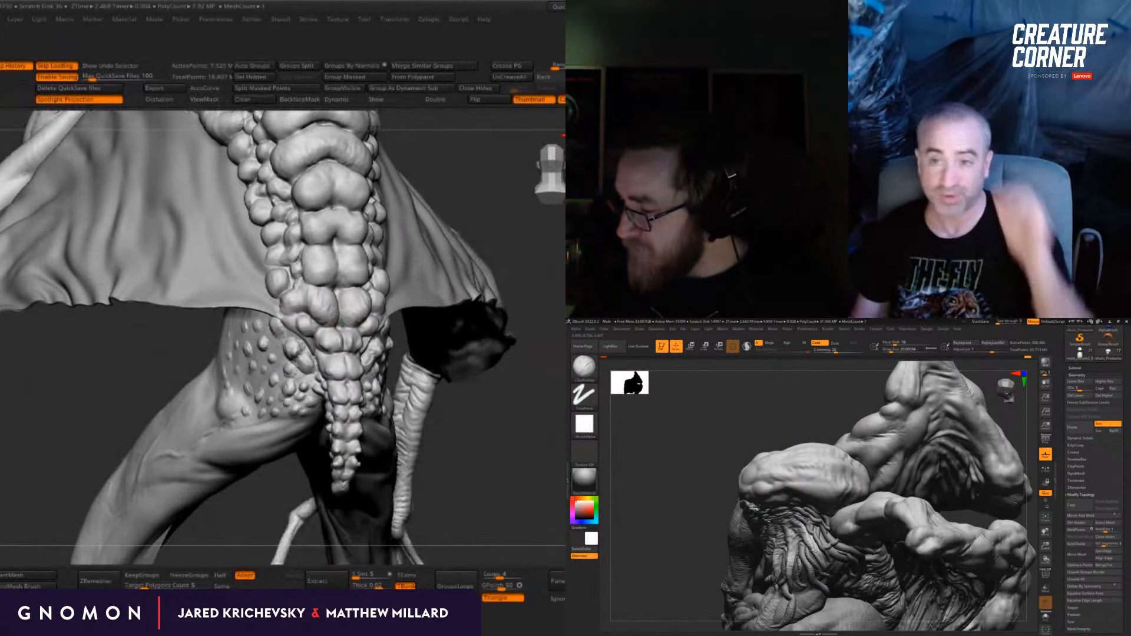
drag(707, 471, 777, 485)
drag(518, 401, 469, 404)
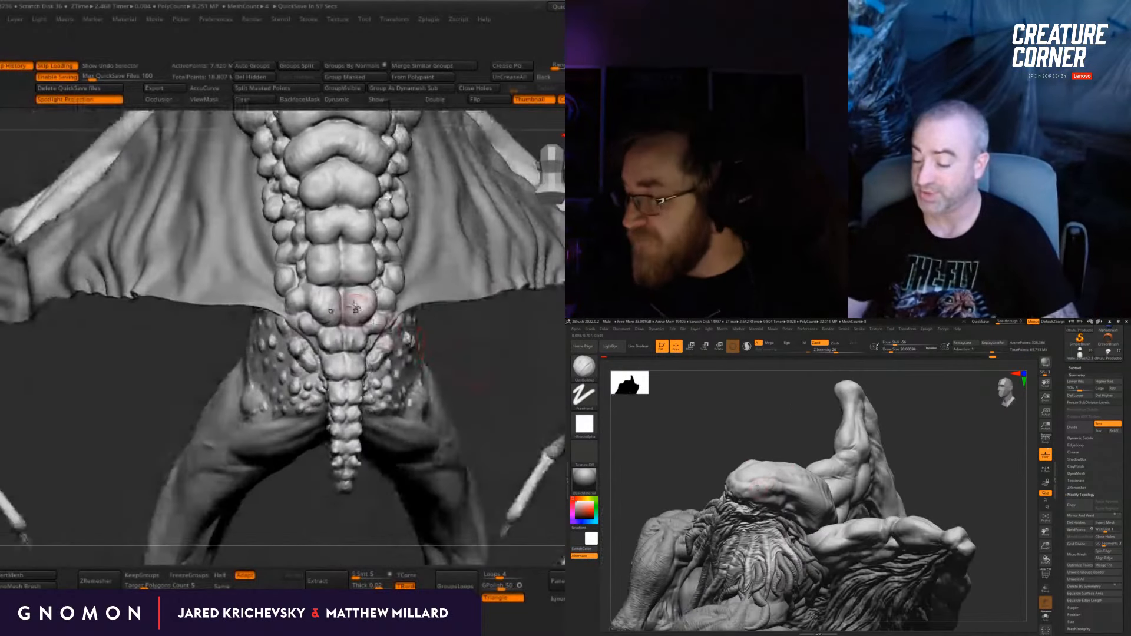
Step: Carve creases into the side of the tentacled creature's skull with DamStandard and refine the paired scales at the base of the other creature's spine
mouse_move(354, 303)
mouse_down()
mouse_move(357, 291)
mouse_move(356, 305)
mouse_move(367, 304)
mouse_up()
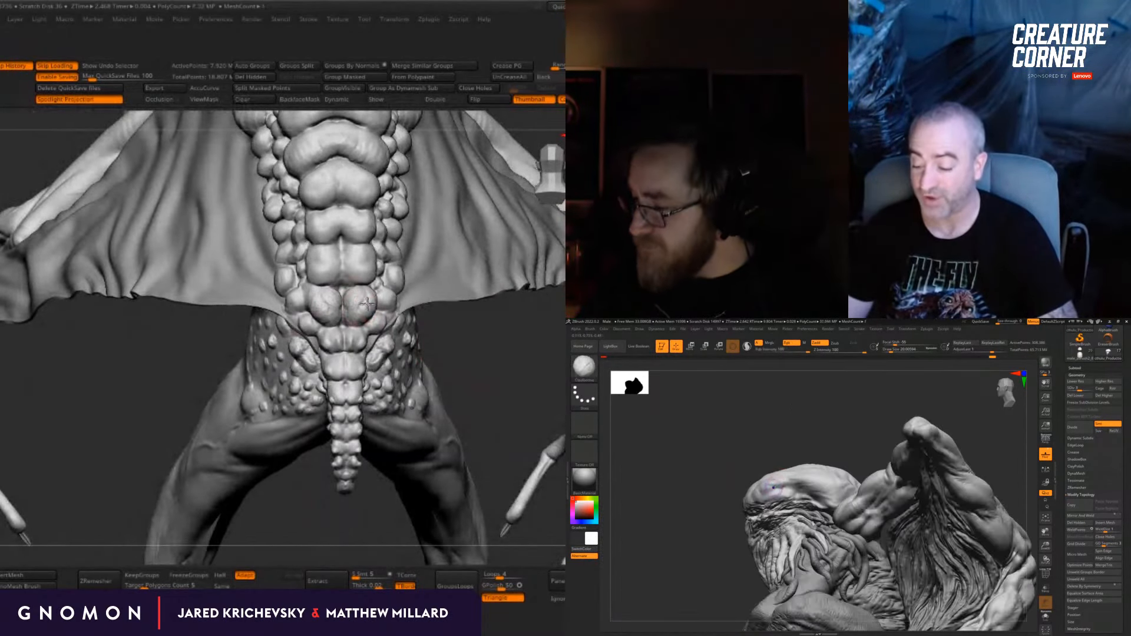
drag(760, 430, 809, 458)
key(b)
key(d)
key(s)
drag(347, 295, 358, 313)
drag(872, 424, 825, 433)
drag(356, 301, 361, 314)
drag(907, 613, 876, 619)
drag(100, 465, 265, 460)
drag(452, 336, 486, 462)
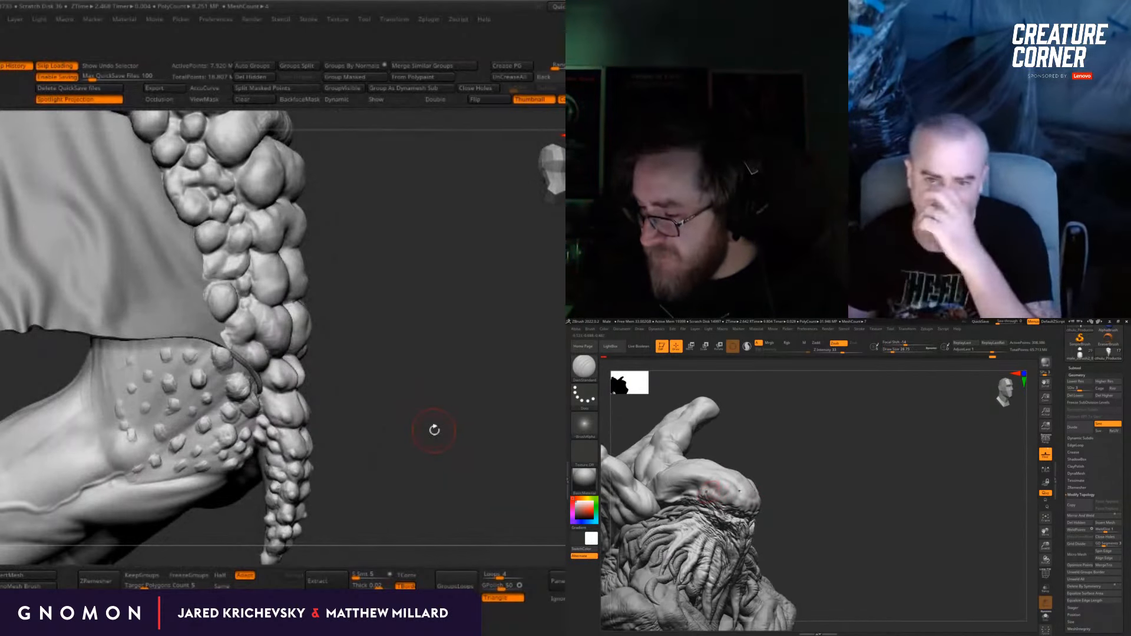
drag(440, 497, 402, 426)
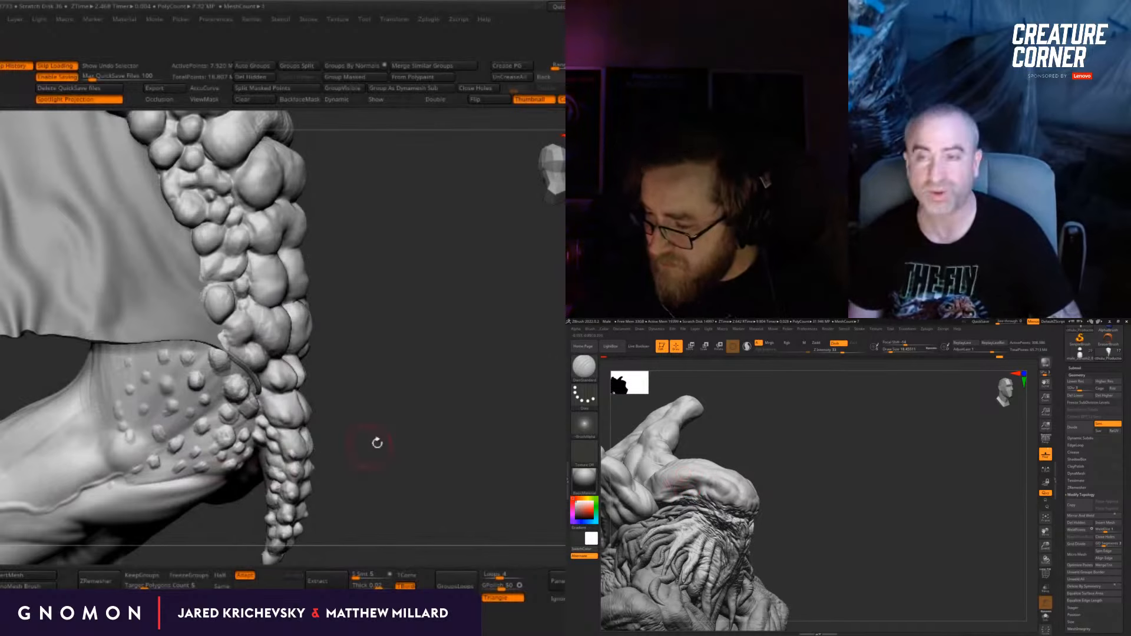
Step: Switch to the Standard brush, adjust its draw size, and raise forms on the skull and small bumps on the other creature's hip
key(b)
key(s)
key(t)
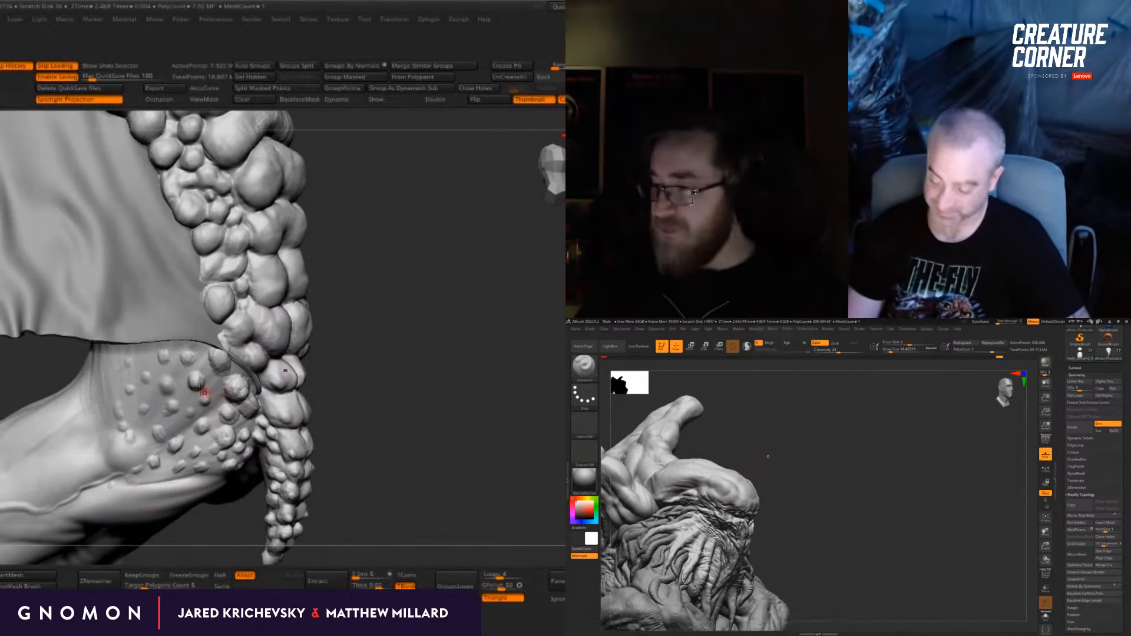
drag(768, 460, 758, 471)
key(s)
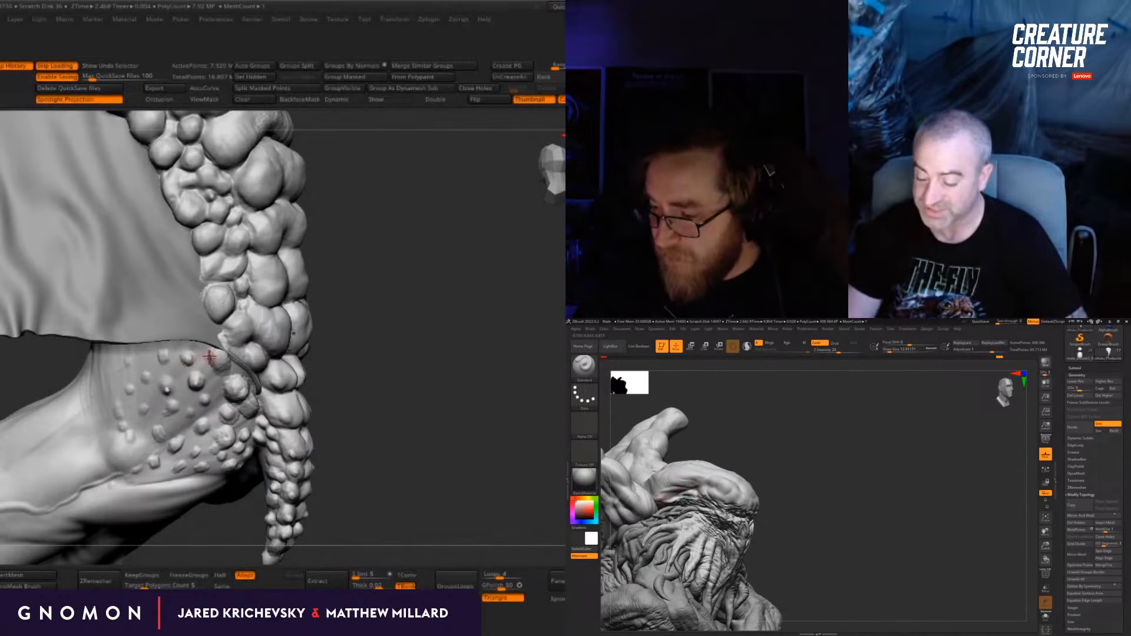
drag(160, 360, 164, 357)
drag(772, 469, 732, 468)
drag(352, 336, 330, 337)
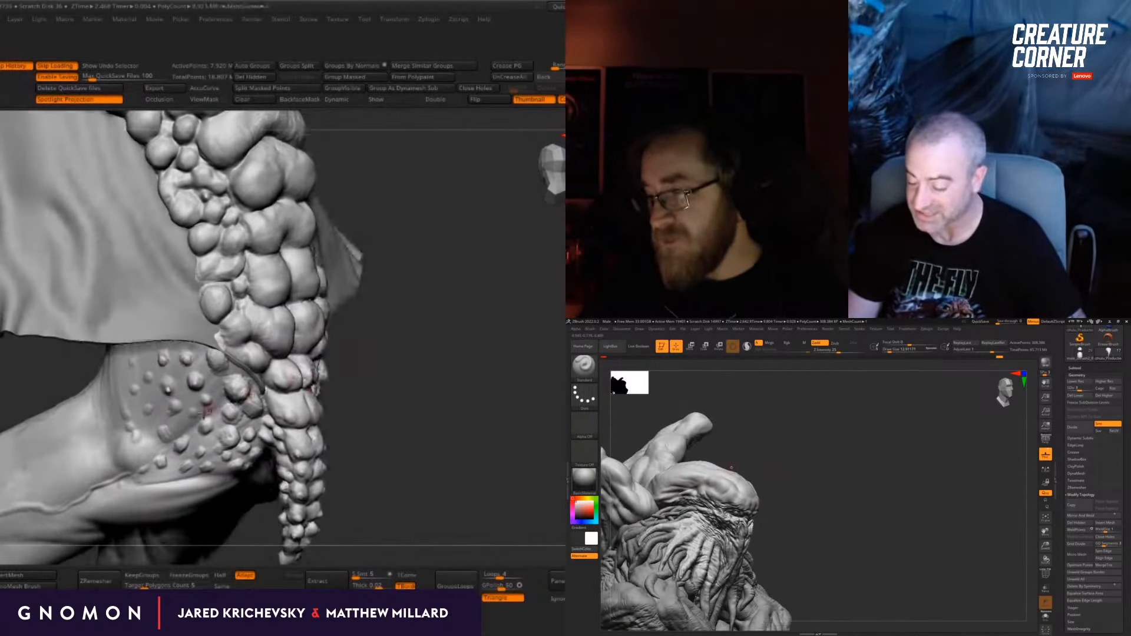
drag(205, 405, 206, 401)
Step: Build up the temple folds at the side of the skull with the Standard brush
mouse_move(820, 475)
mouse_down()
mouse_move(793, 480)
mouse_move(790, 501)
mouse_up()
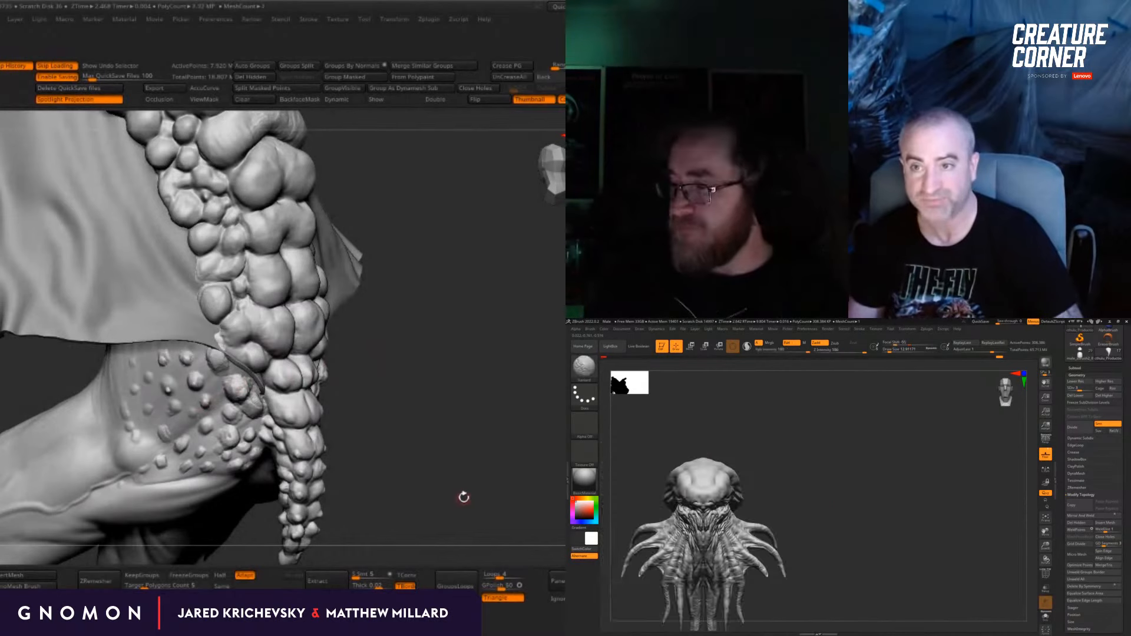
drag(383, 478, 379, 476)
drag(818, 492, 672, 476)
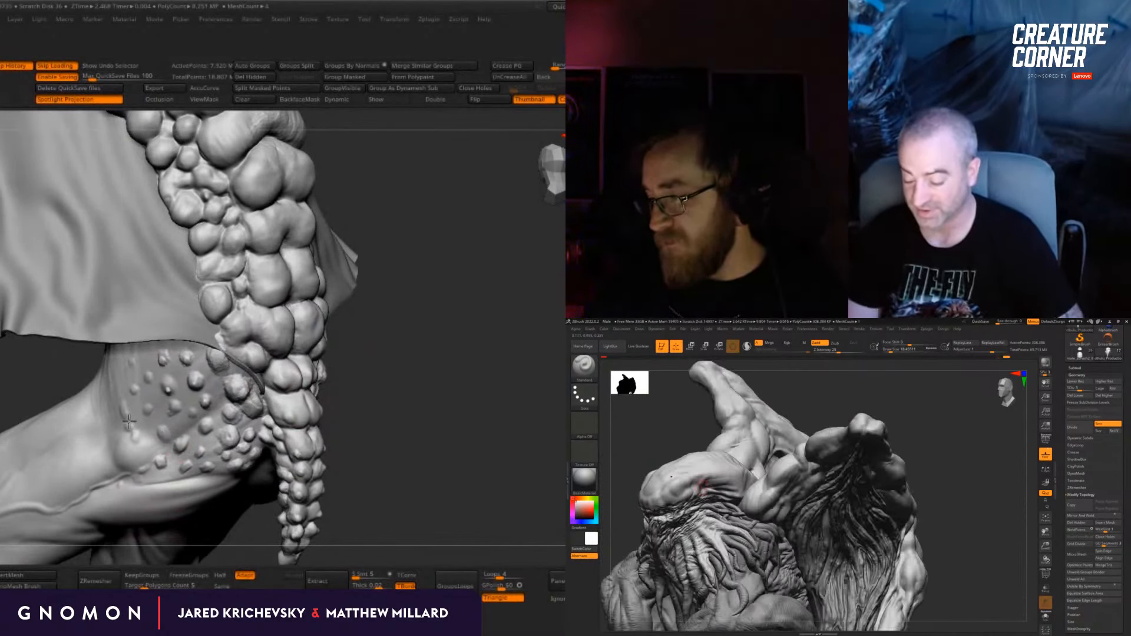
mouse_move(715, 463)
right_down()
mouse_move(705, 483)
mouse_move(707, 474)
right_up()
drag(731, 455, 661, 478)
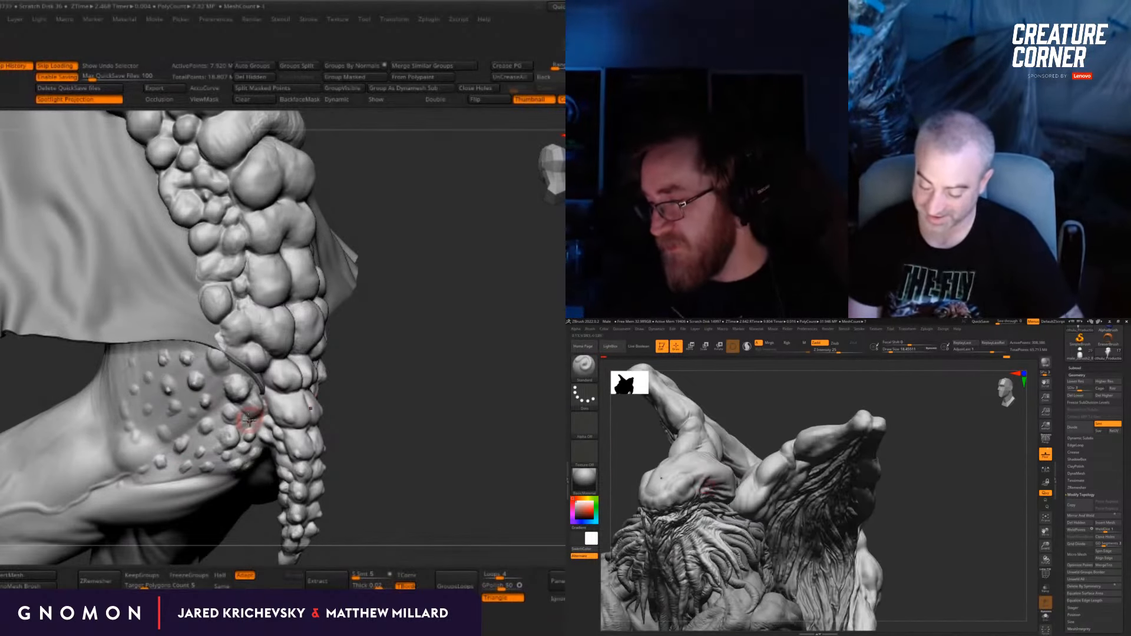
mouse_move(711, 487)
right_down()
mouse_move(747, 465)
mouse_move(773, 419)
mouse_move(749, 460)
mouse_move(711, 481)
right_up()
Step: Switch back to DamStandard and cut a crease between the brow and the temple of the skull
key(b)
key(s)
key(t)
key(b)
key(d)
key(s)
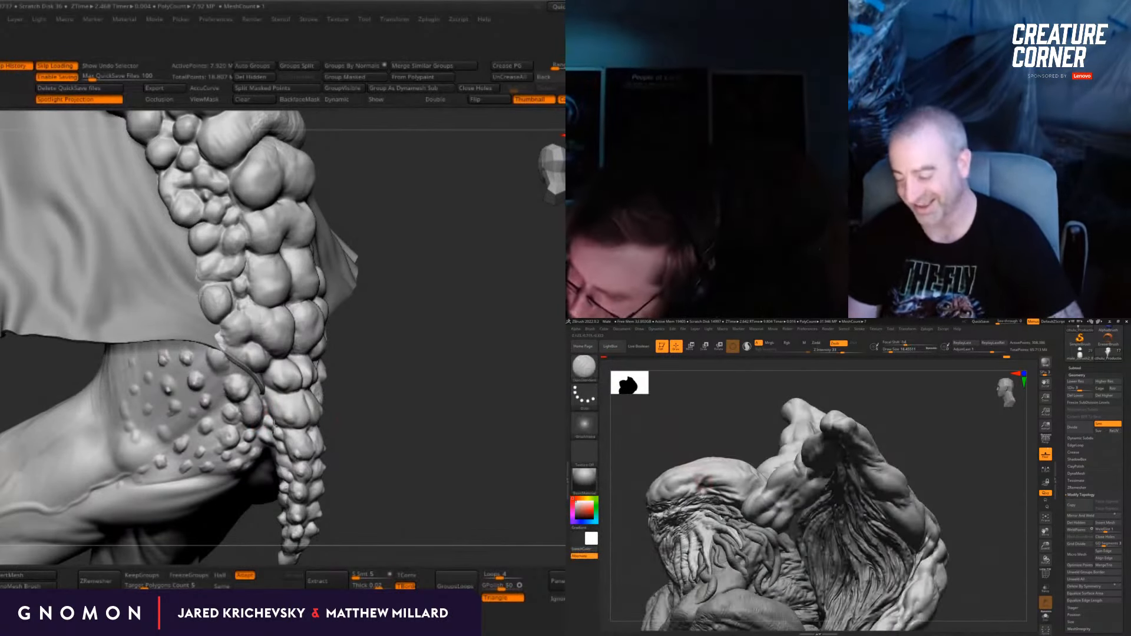
mouse_move(257, 422)
right_down()
mouse_move(395, 426)
mouse_move(452, 398)
right_up()
right_drag(712, 482, 761, 449)
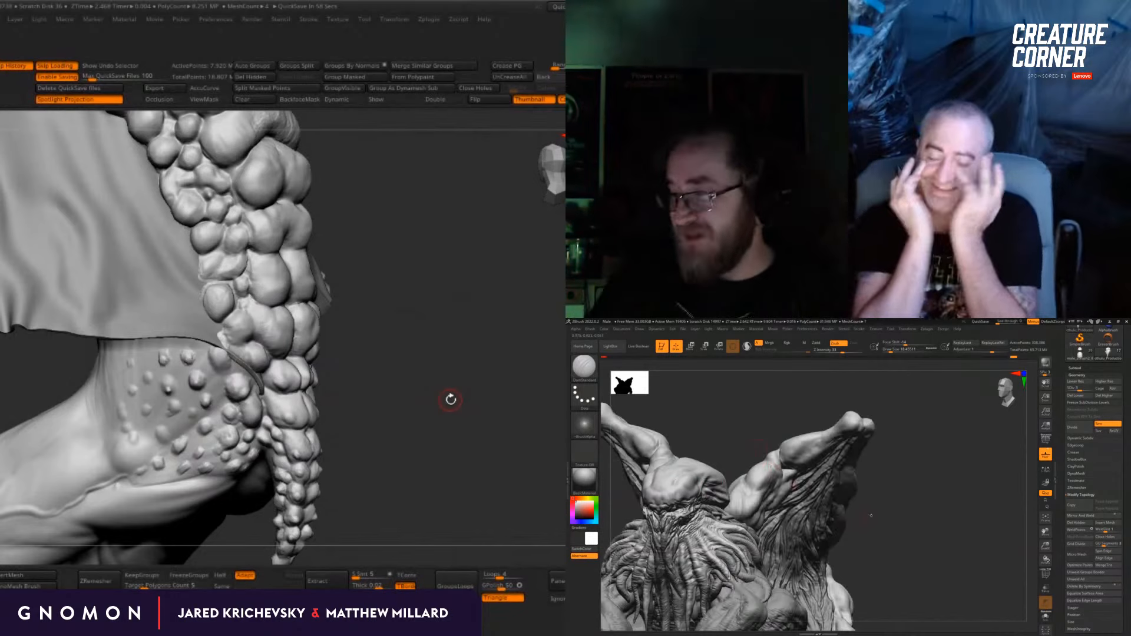
Step: Return to the Standard brush and swell the front edge of the brow above the tentacles
key(b)
key(s)
key(t)
right_drag(877, 519, 894, 516)
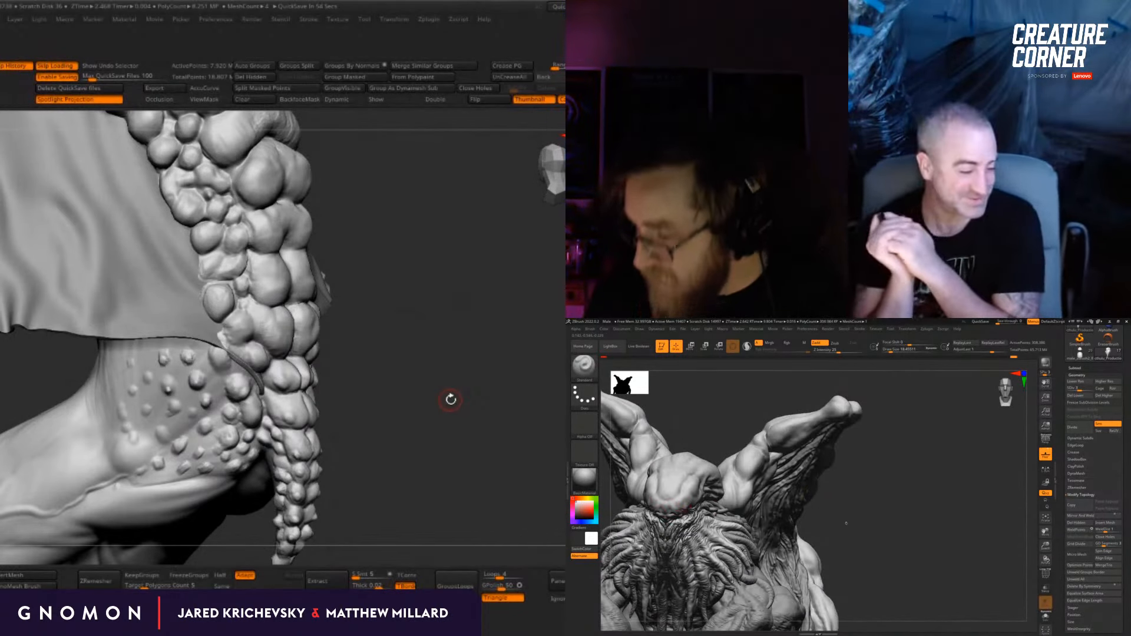
alt+right_drag(846, 523, 766, 524)
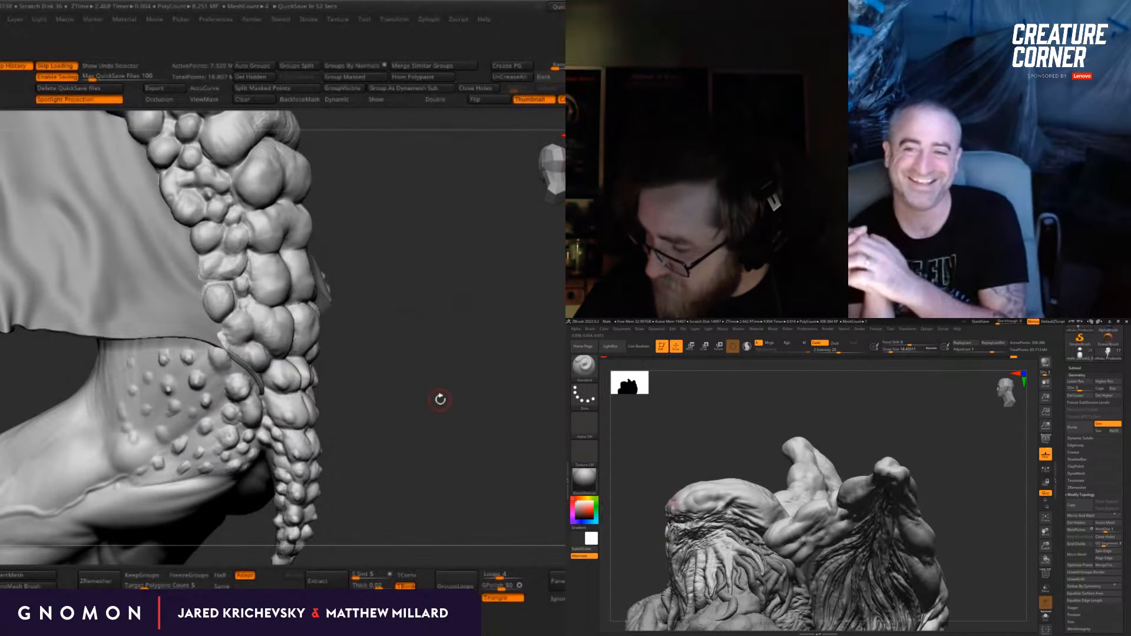
ctrl+right_drag(677, 497, 675, 511)
drag(440, 397, 343, 375)
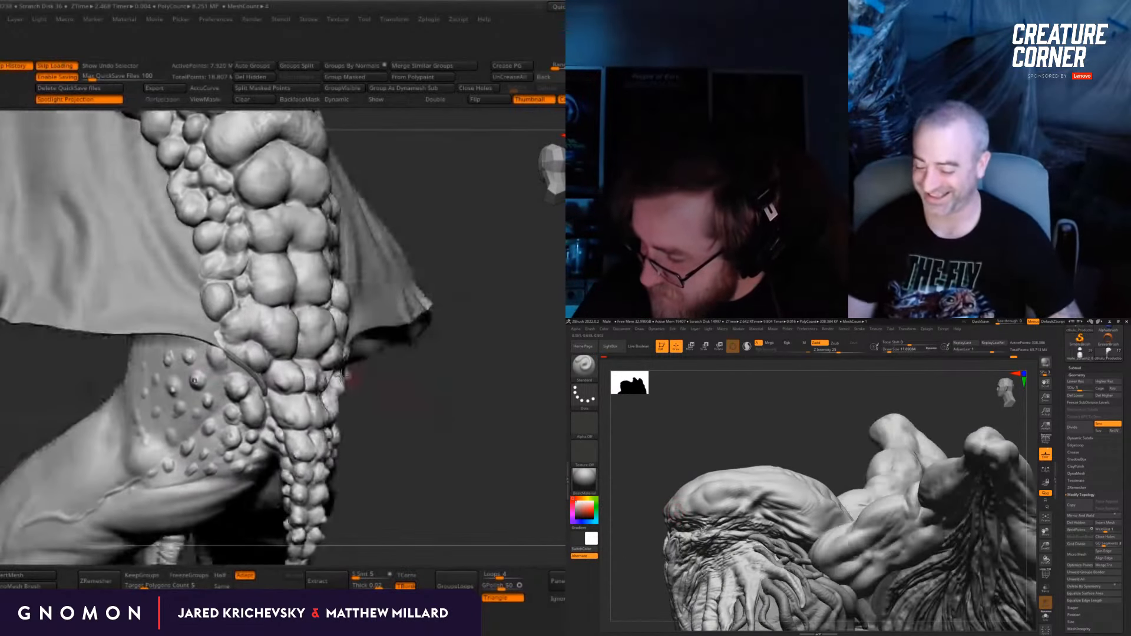
Step: Adjust the draw size, subdivide the tentacled creature's mesh once and refine the brow ridge surface with the Standard brush
key(s)
mouse_move(678, 510)
right_down()
mouse_move(695, 509)
mouse_move(701, 485)
right_up()
shift+drag(485, 369, 425, 368)
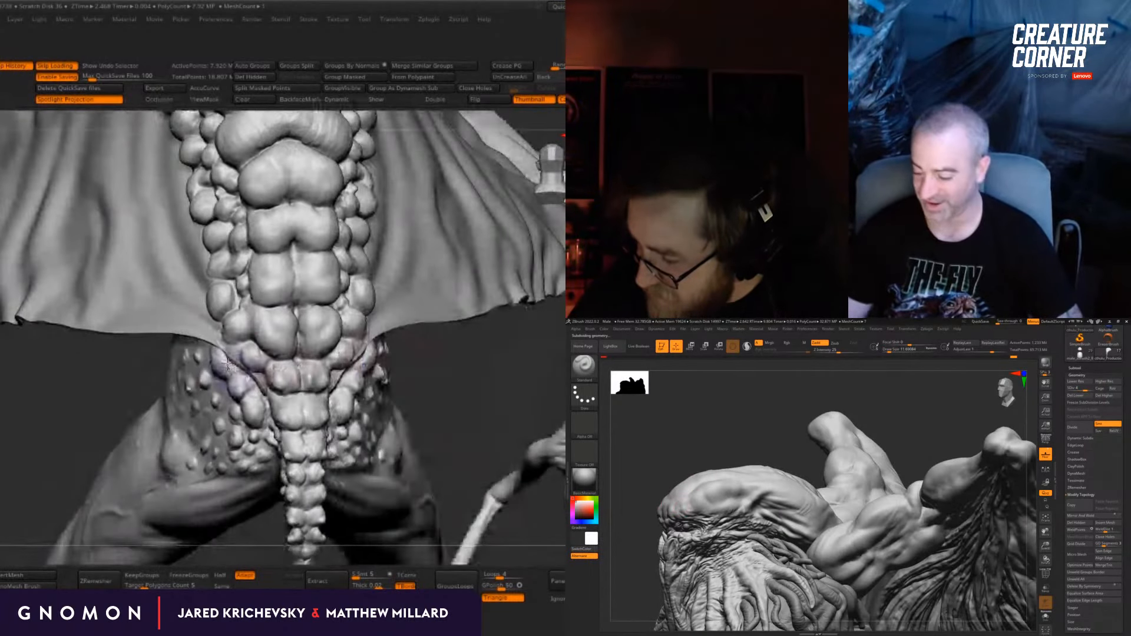
mouse_move(710, 496)
right_down()
mouse_move(693, 499)
mouse_move(716, 489)
right_up()
alt+drag(76, 413, 63, 459)
ctrl+right_drag(716, 490, 742, 472)
drag(63, 460, 377, 389)
ctrl+right_drag(743, 472, 807, 466)
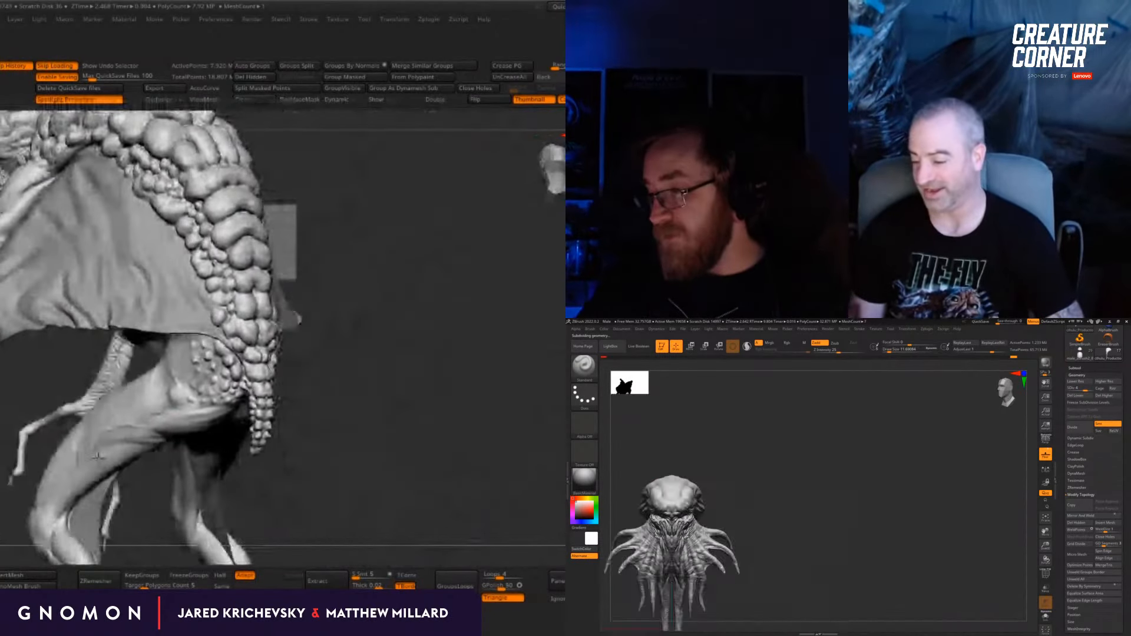
Step: Refine the brow's lower edge on the skull and touch up the scales beside the other creature's tail base
drag(377, 389, 471, 408)
ctrl+right_drag(807, 465, 872, 518)
alt+drag(471, 408, 456, 397)
ctrl+right_drag(872, 517, 848, 495)
drag(457, 396, 462, 430)
right_drag(848, 495, 825, 483)
alt+drag(462, 429, 466, 501)
right_drag(825, 483, 713, 491)
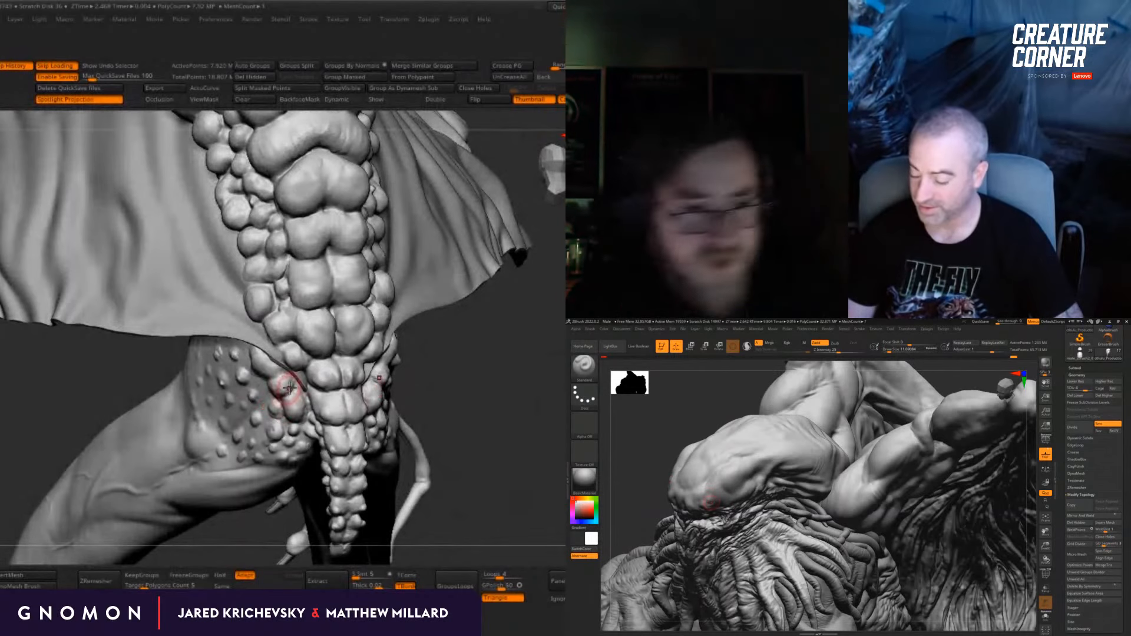
right_drag(714, 506, 735, 474)
mouse_move(514, 433)
mouse_down()
mouse_move(518, 457)
mouse_move(494, 413)
mouse_move(449, 437)
mouse_move(511, 437)
mouse_up()
right_drag(736, 475, 752, 454)
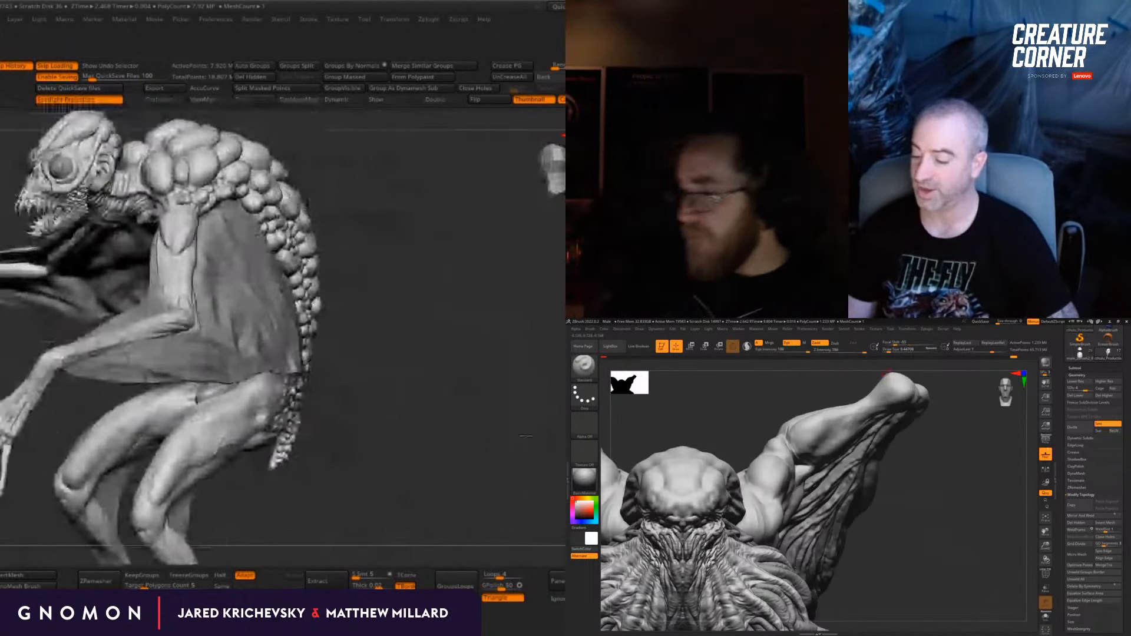
Step: Examine the overall silhouettes of the tentacled creature and the spiny-backed creature from several angles
drag(511, 437, 515, 437)
ctrl+right_drag(751, 454, 749, 434)
drag(515, 437, 556, 426)
ctrl+right_drag(748, 433, 906, 537)
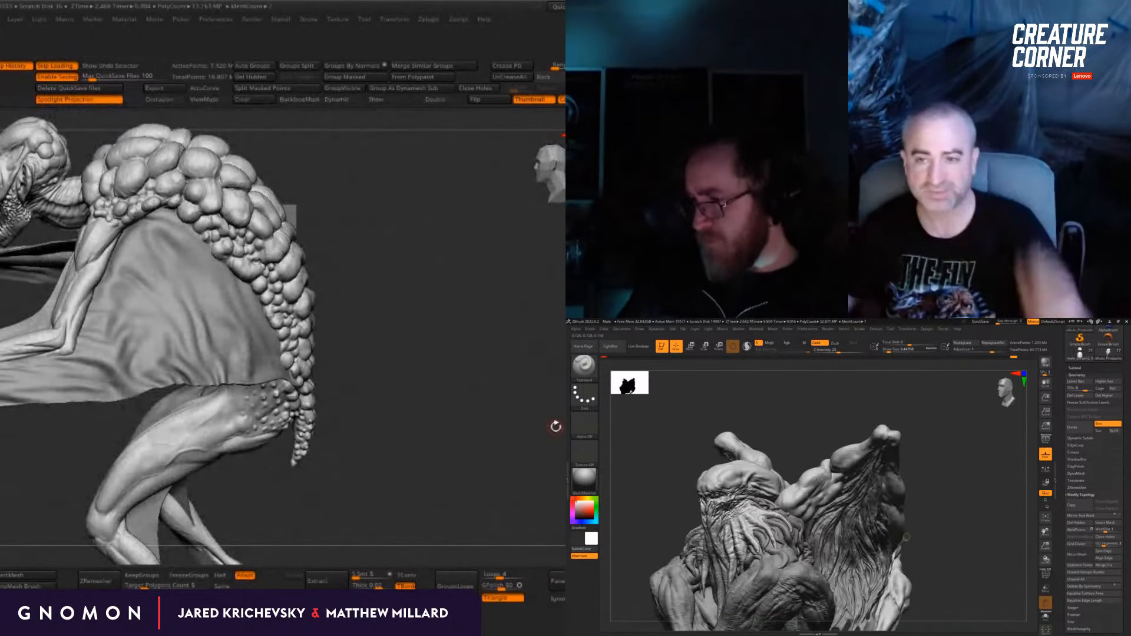
drag(954, 528, 925, 566)
drag(449, 332, 450, 319)
drag(925, 566, 914, 541)
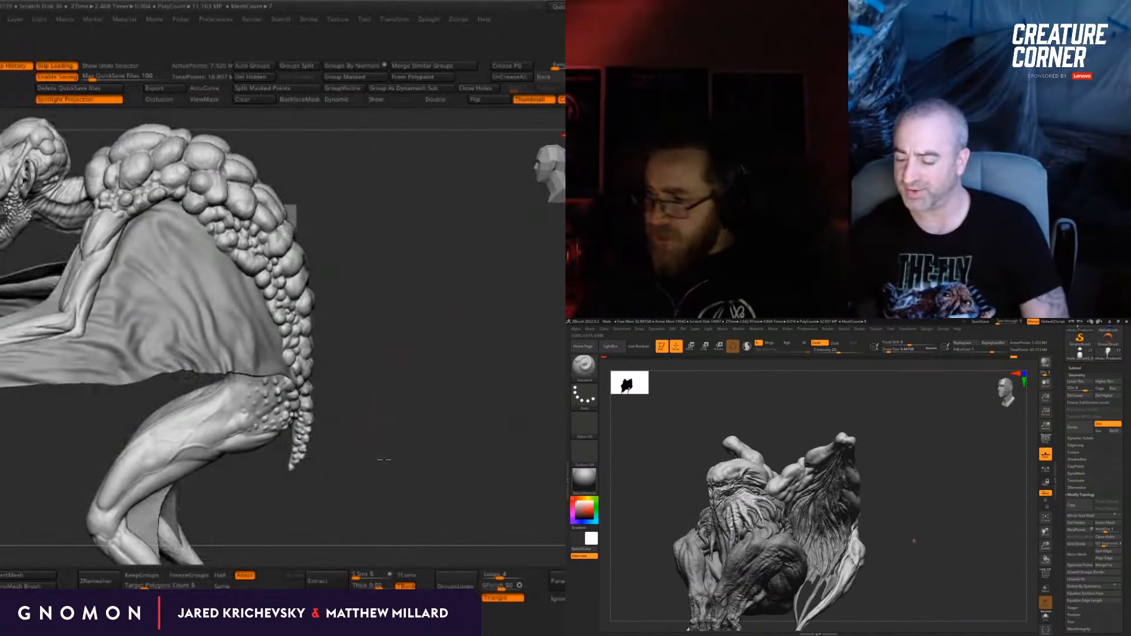
shift+drag(379, 459, 423, 343)
drag(454, 239, 365, 245)
drag(968, 475, 955, 520)
Step: Open the LightBox tool library and browse to the SubT_Creature files
key(comma)
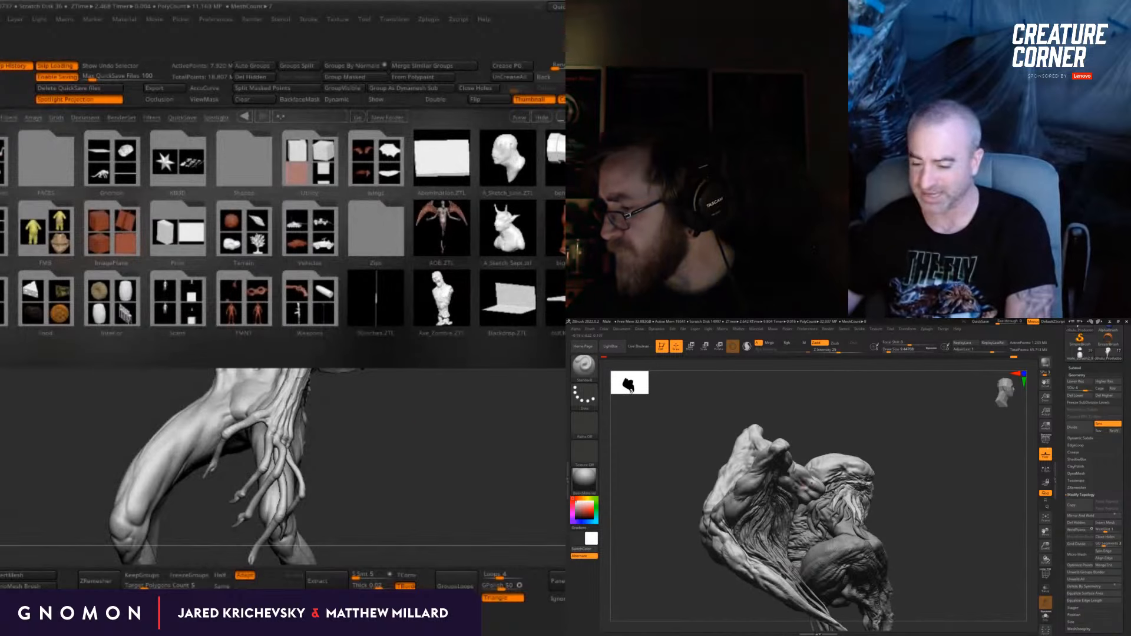
drag(352, 254, 15, 246)
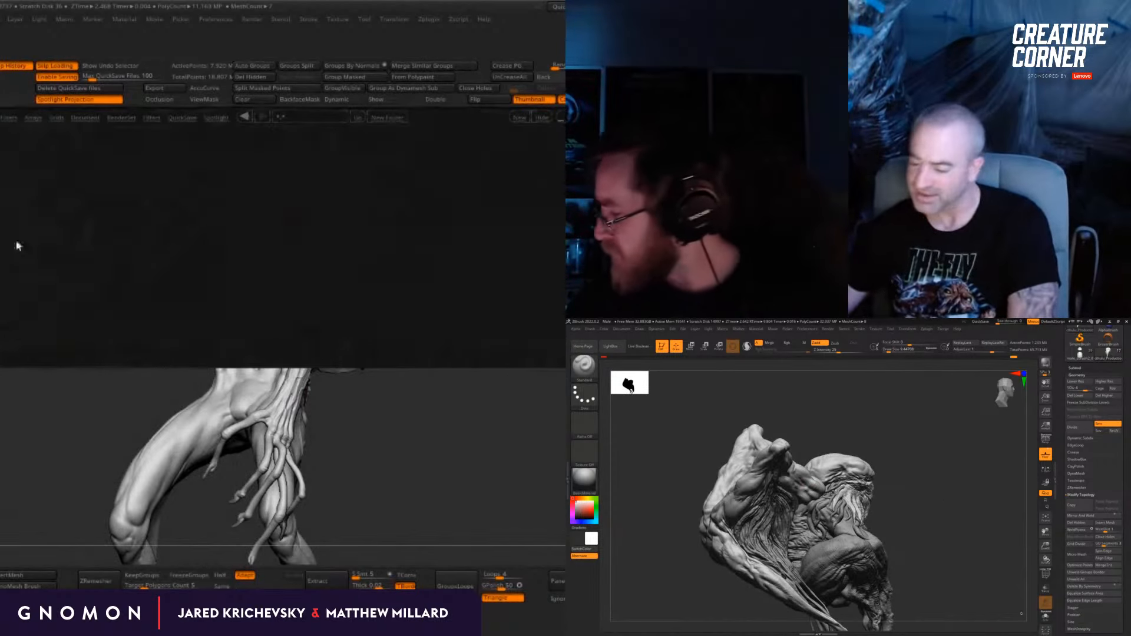
drag(190, 242, 114, 252)
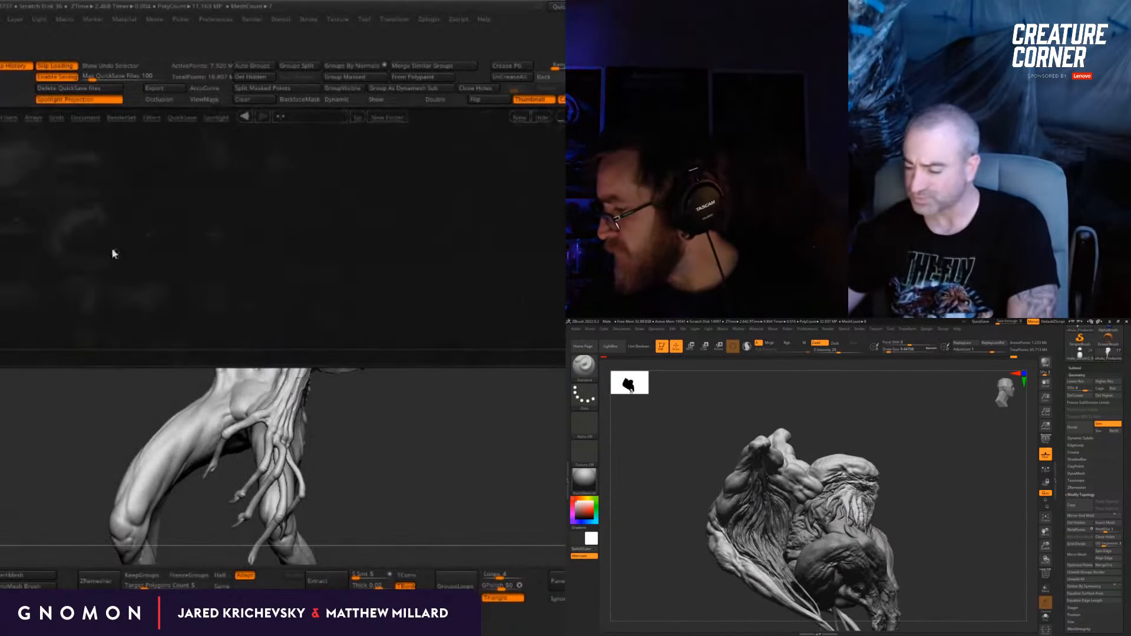
Step: Make the jagged rock base subtool beneath the crouching tentacled creature visible
click(1075, 368)
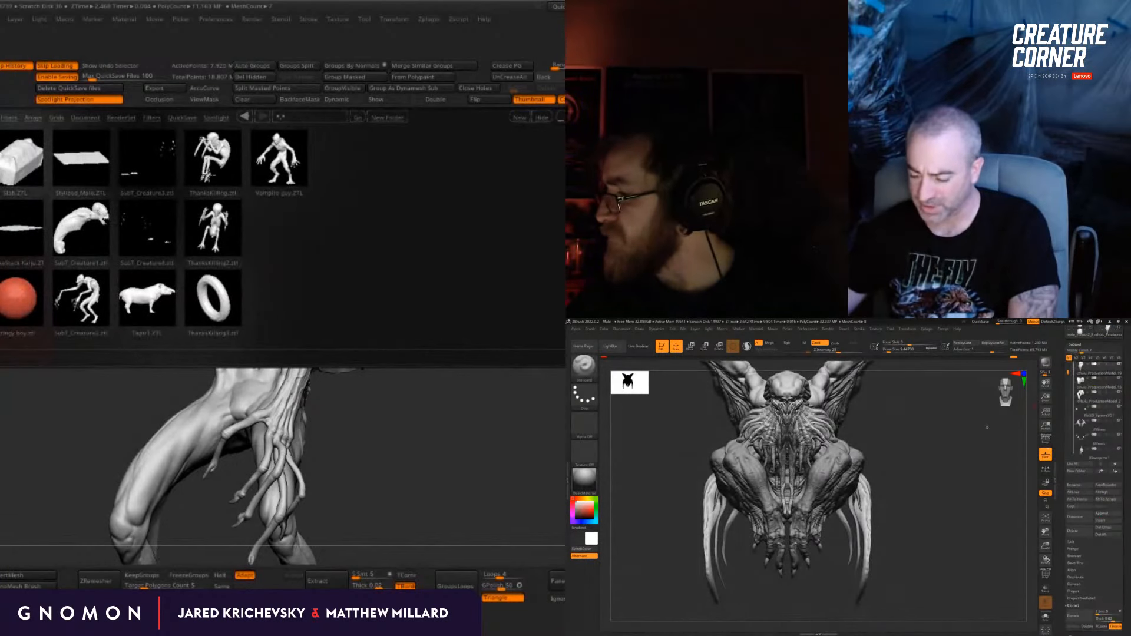
alt+drag(987, 413, 1014, 437)
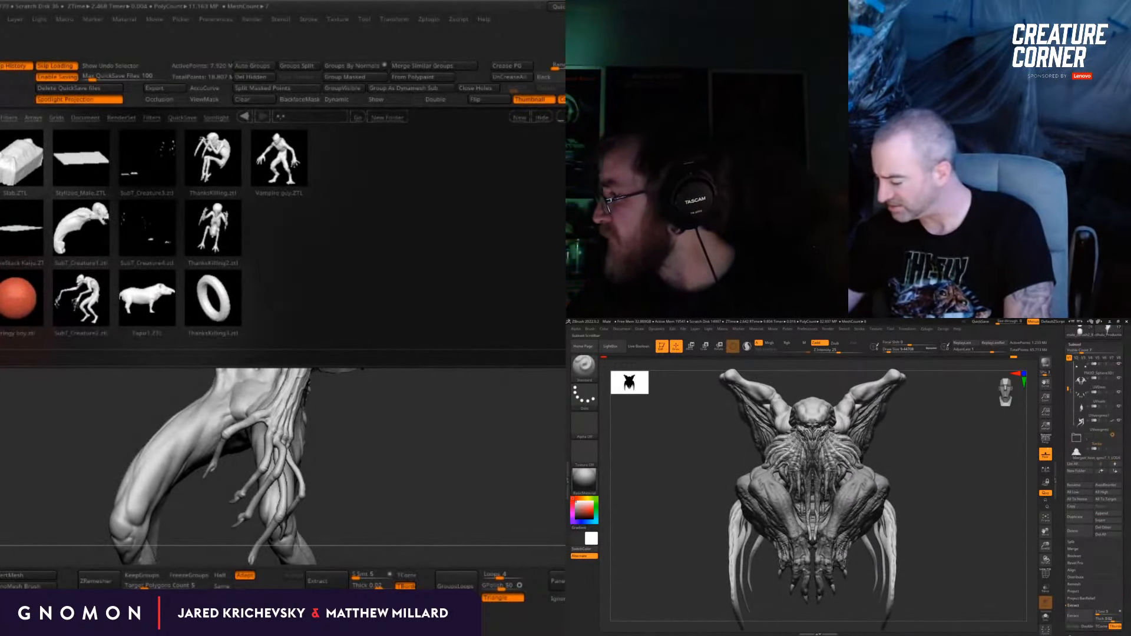
click(1119, 421)
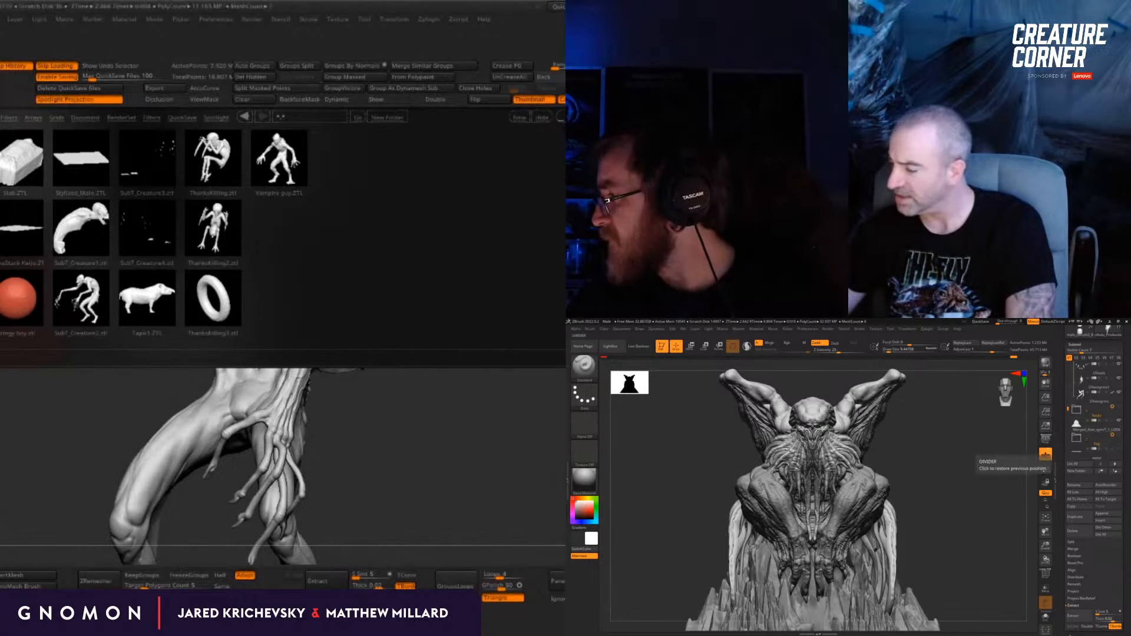
alt+drag(973, 472, 955, 446)
Step: Save the scaled creature's tool over the existing SubT_Creature4 file
key(ctrl+shift+t)
scroll(525, 375, down, 10)
scroll(523, 386, down, 5)
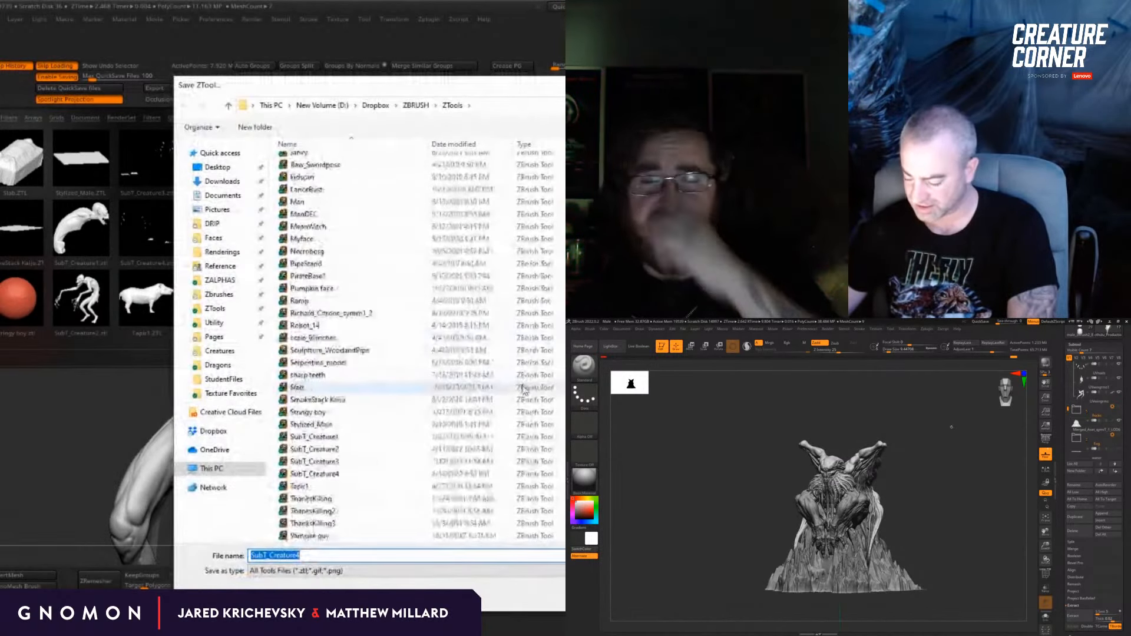
click(484, 475)
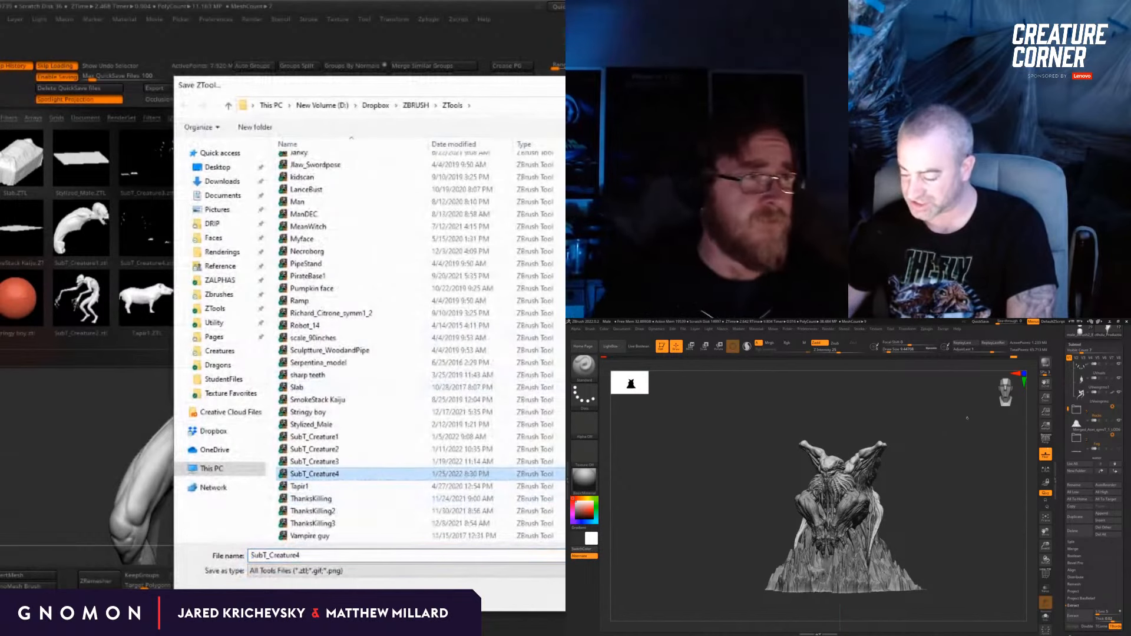
key(Return)
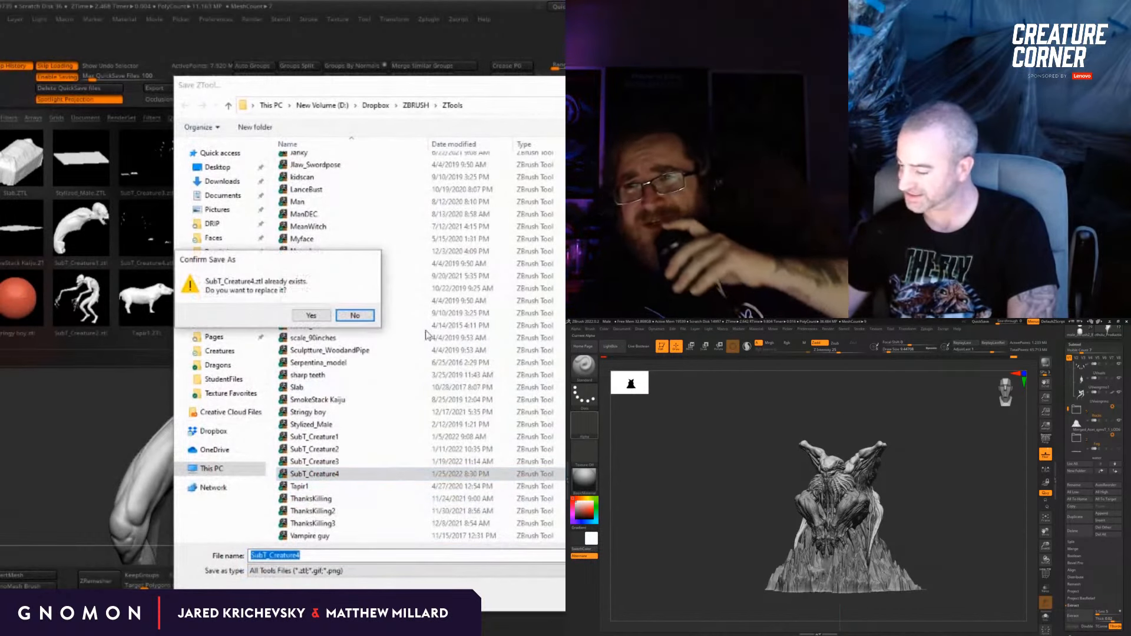
click(320, 313)
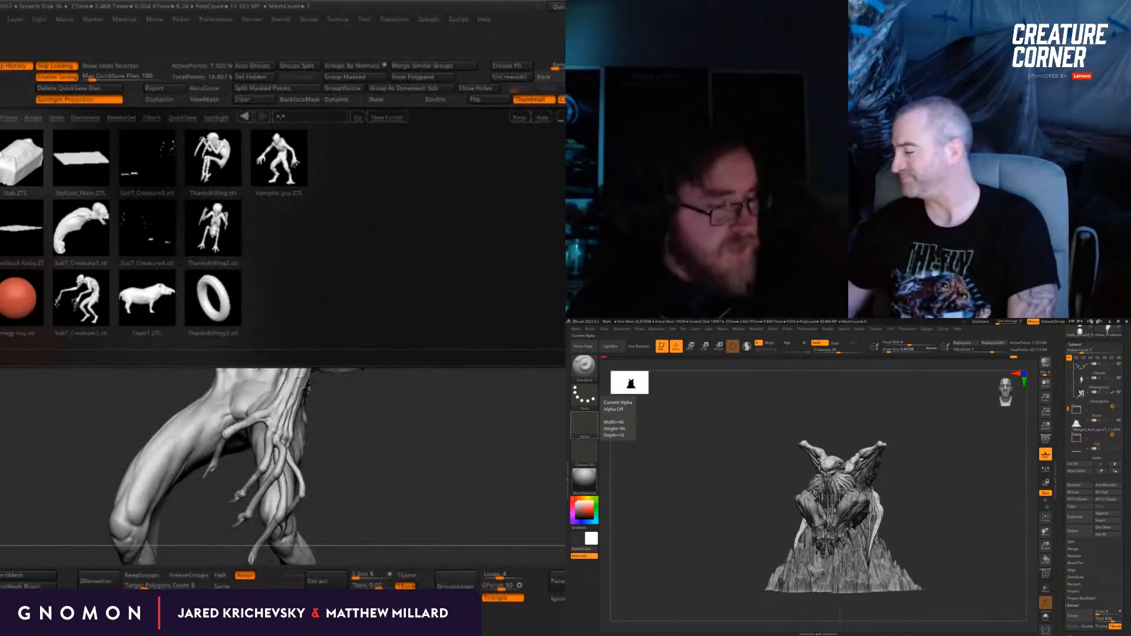
Step: Load SubT_Creature3 from the tool library and frame its body in the view
click(147, 158)
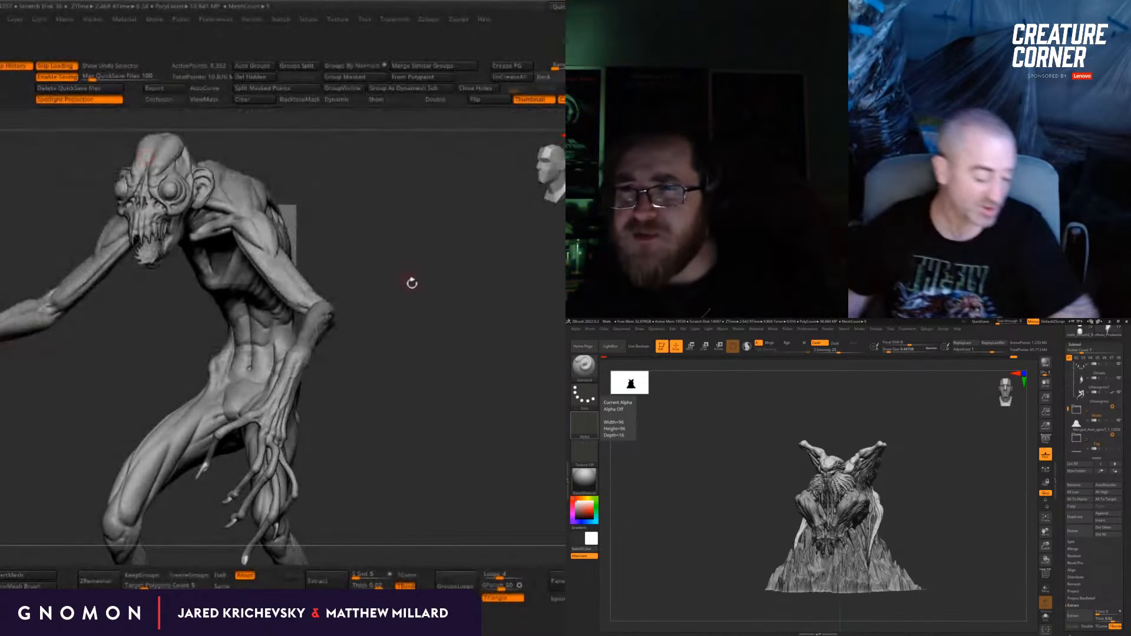
drag(412, 284, 422, 255)
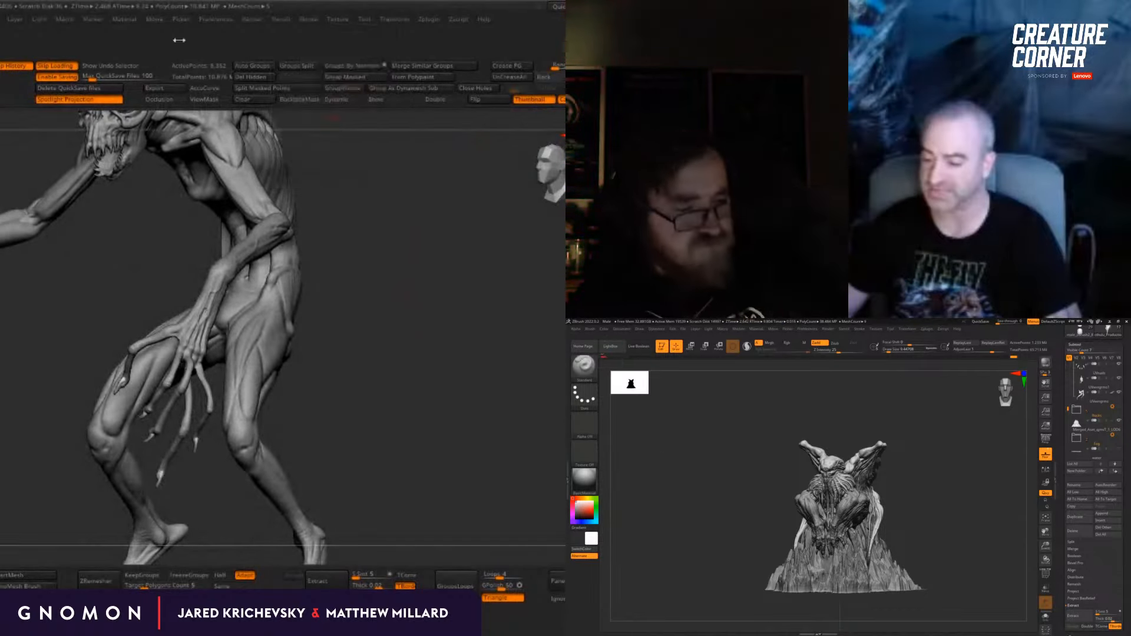
Step: Turn off interface customization and store the current configuration as the startup layout
click(217, 21)
click(263, 114)
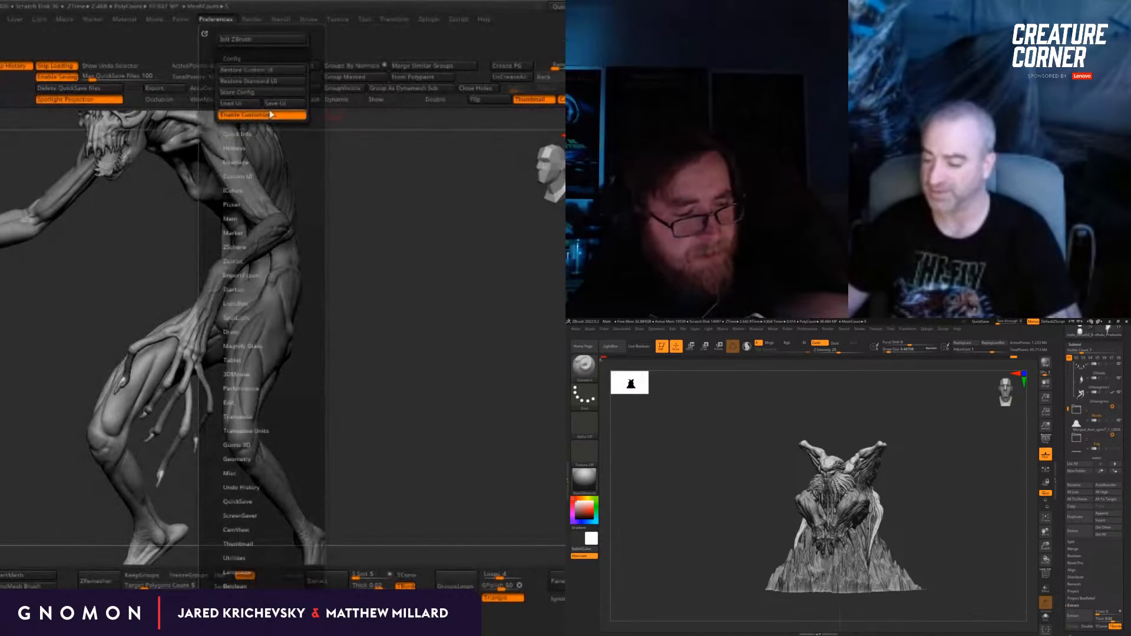
click(263, 92)
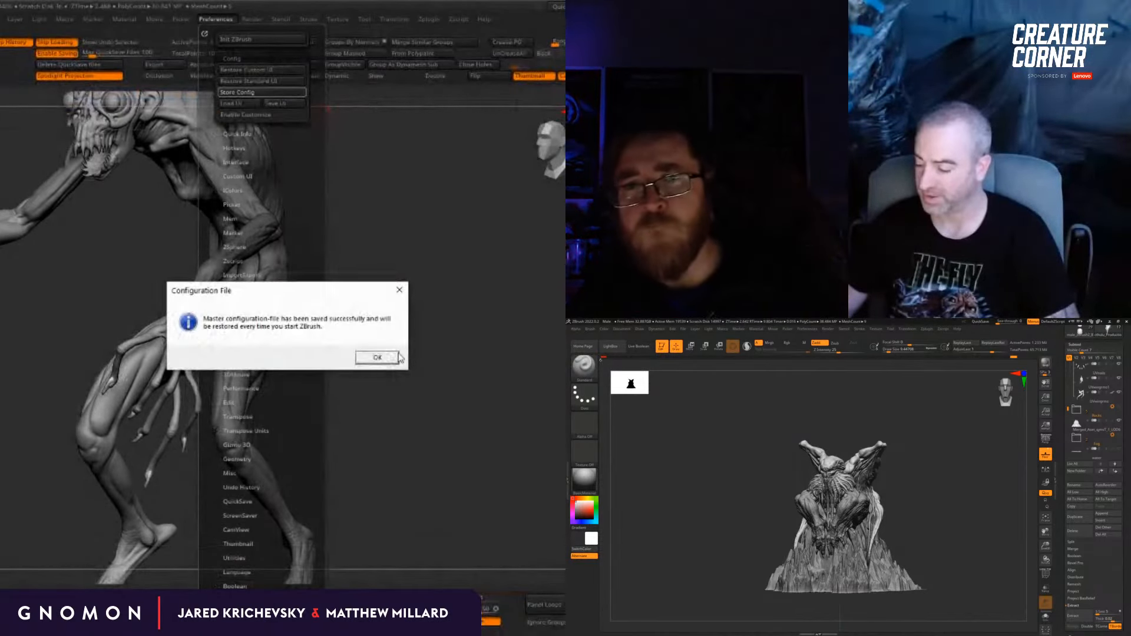
click(375, 357)
click(309, 19)
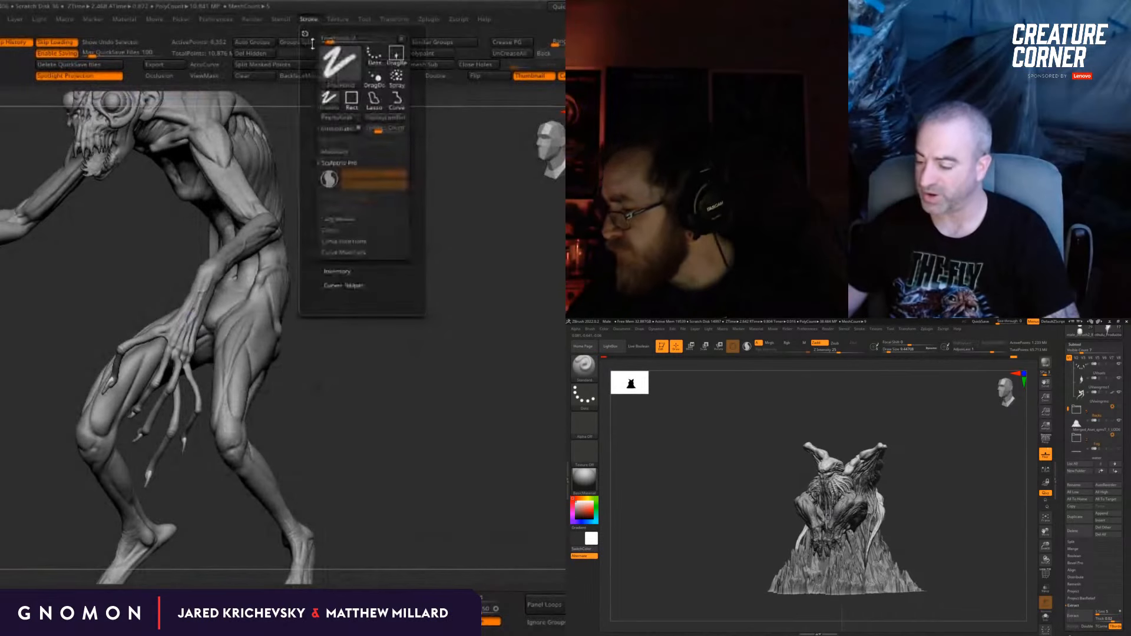
click(357, 241)
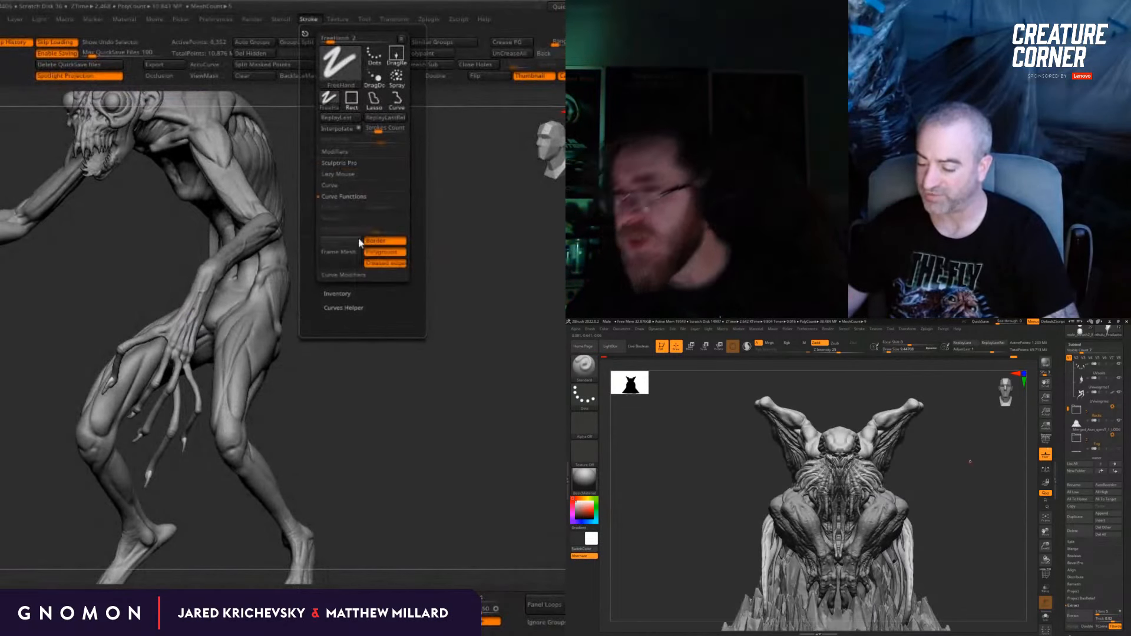
click(352, 186)
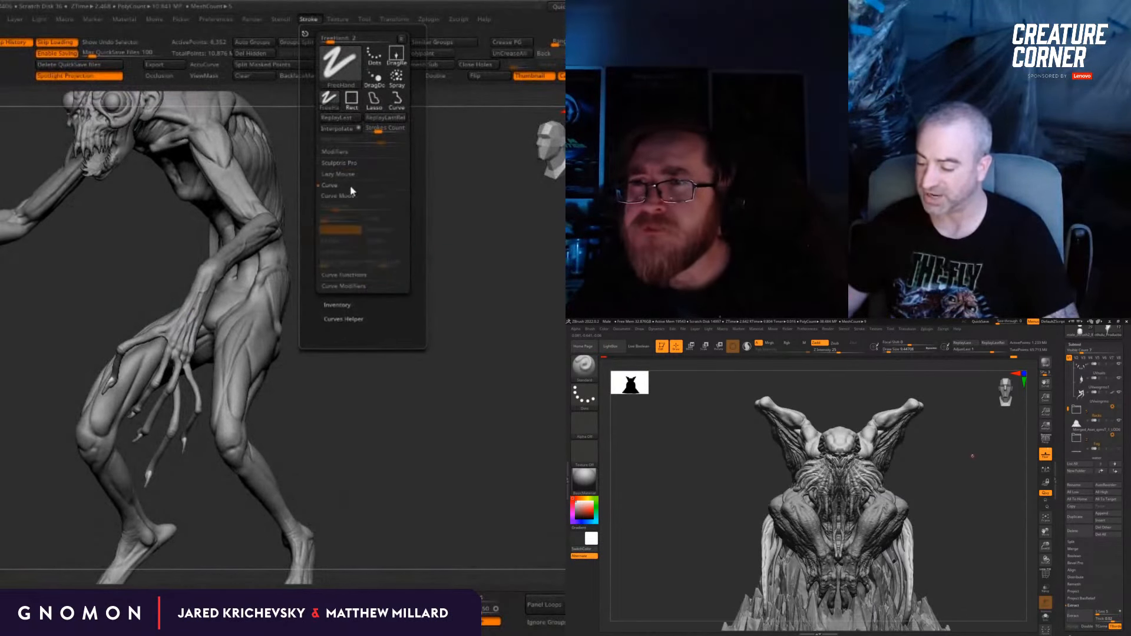
click(357, 287)
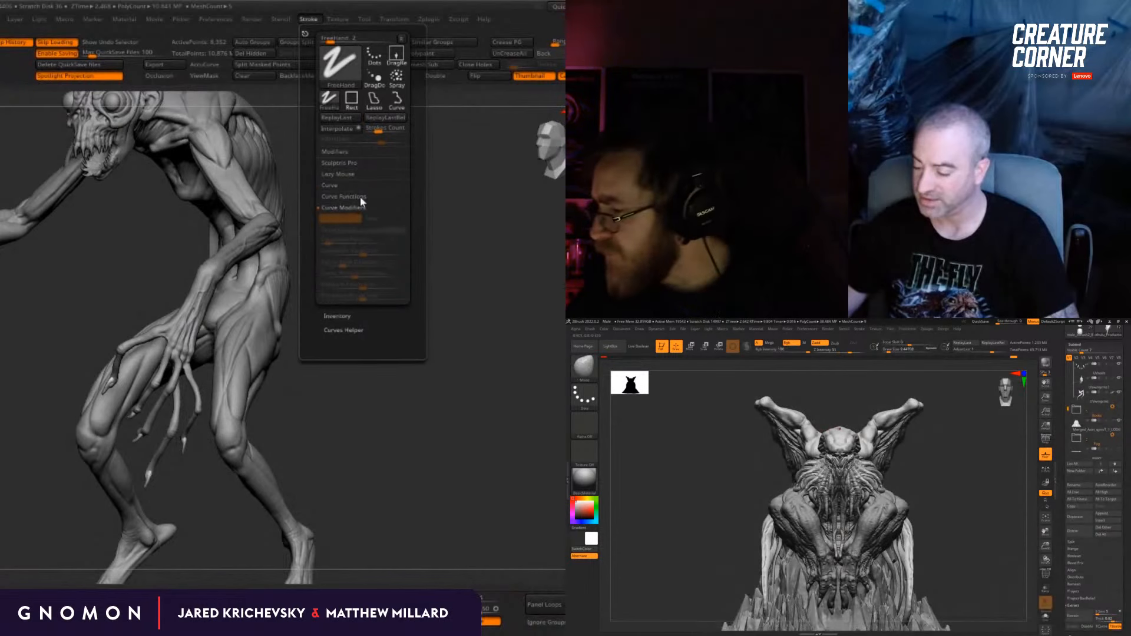
click(361, 197)
mouse_move(855, 408)
mouse_down()
mouse_move(850, 454)
mouse_move(853, 436)
mouse_up()
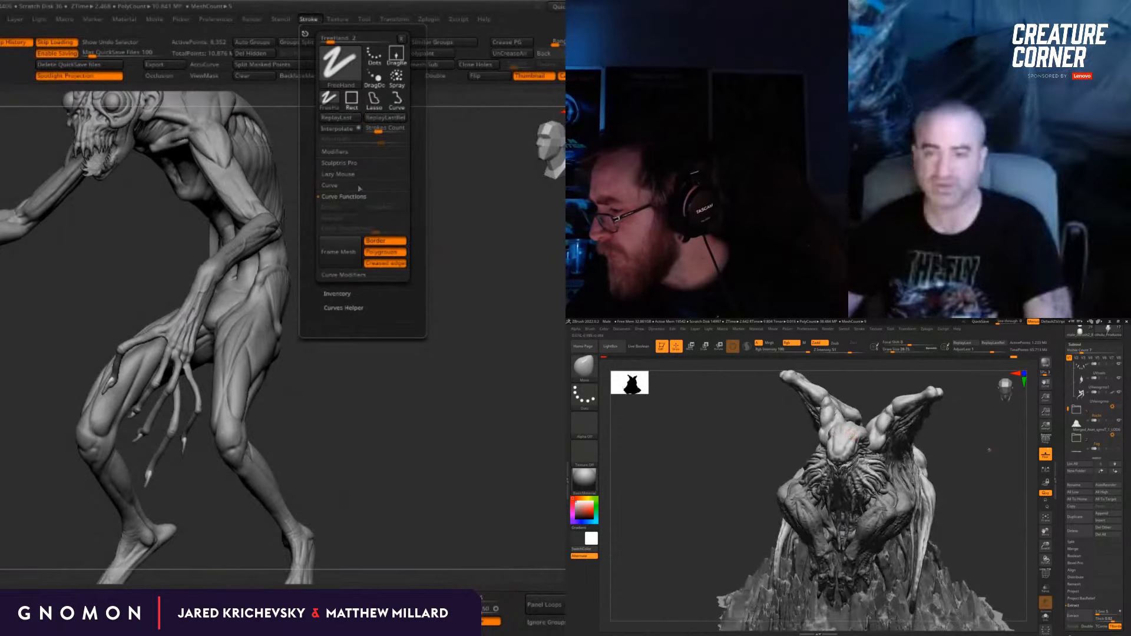
key(s)
drag(990, 450, 836, 427)
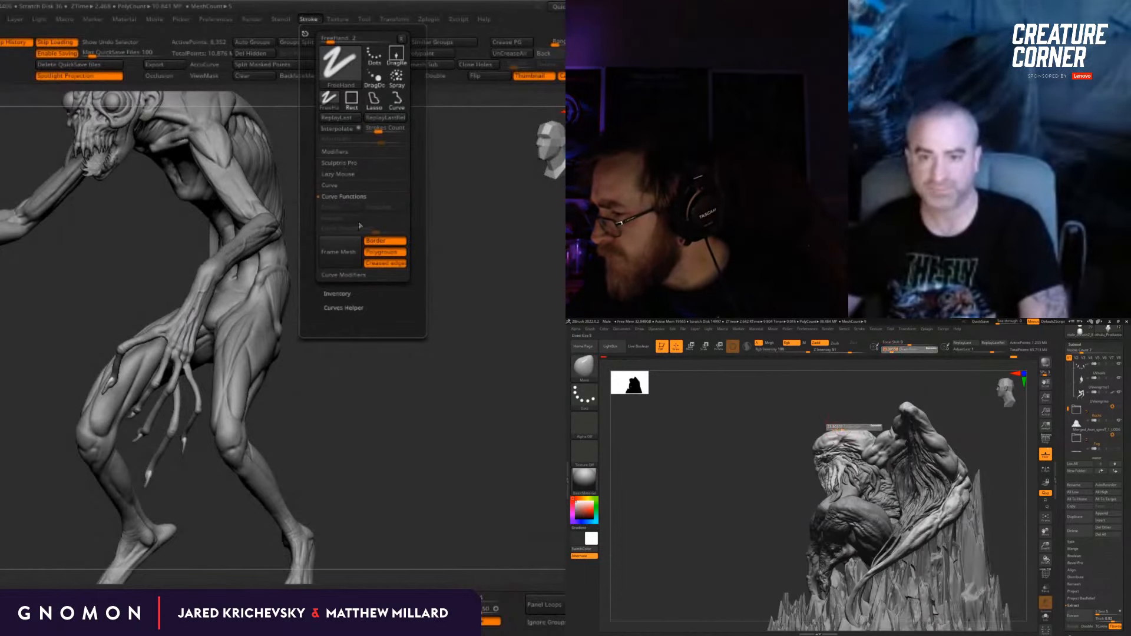
Step: Try to lower the current subtool's subdivision level and make the hunched creature's SubT_Creature3 body the active subtool
drag(316, 481, 434, 412)
drag(767, 426, 813, 424)
drag(390, 406, 436, 399)
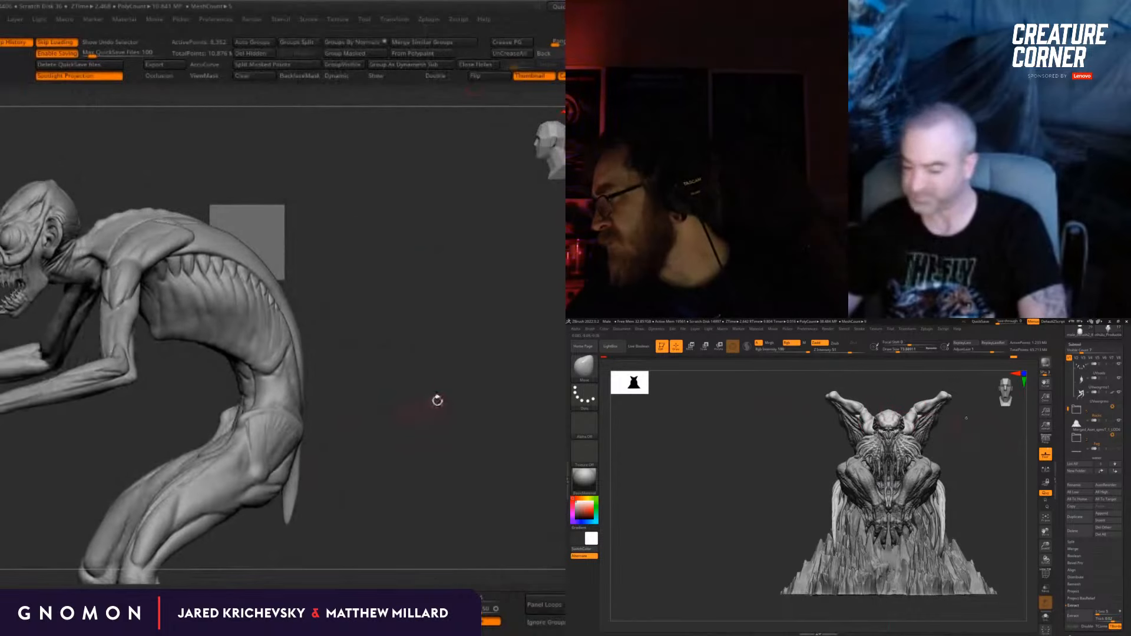
key(shift+d)
key(shift+d)
key(shift+d)
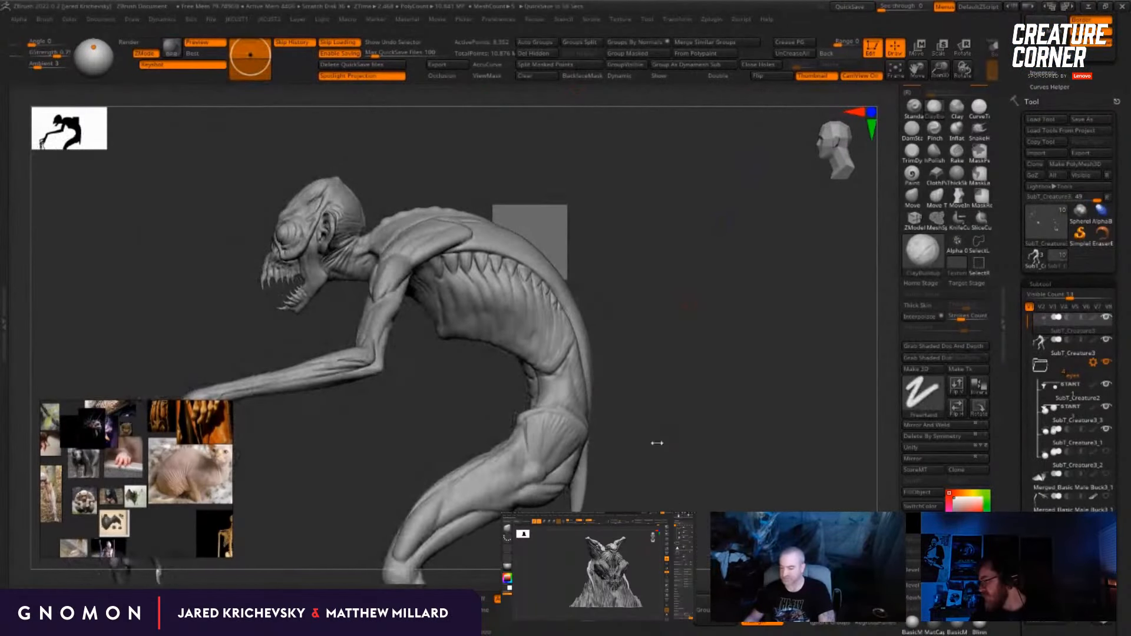
alt+click(547, 361)
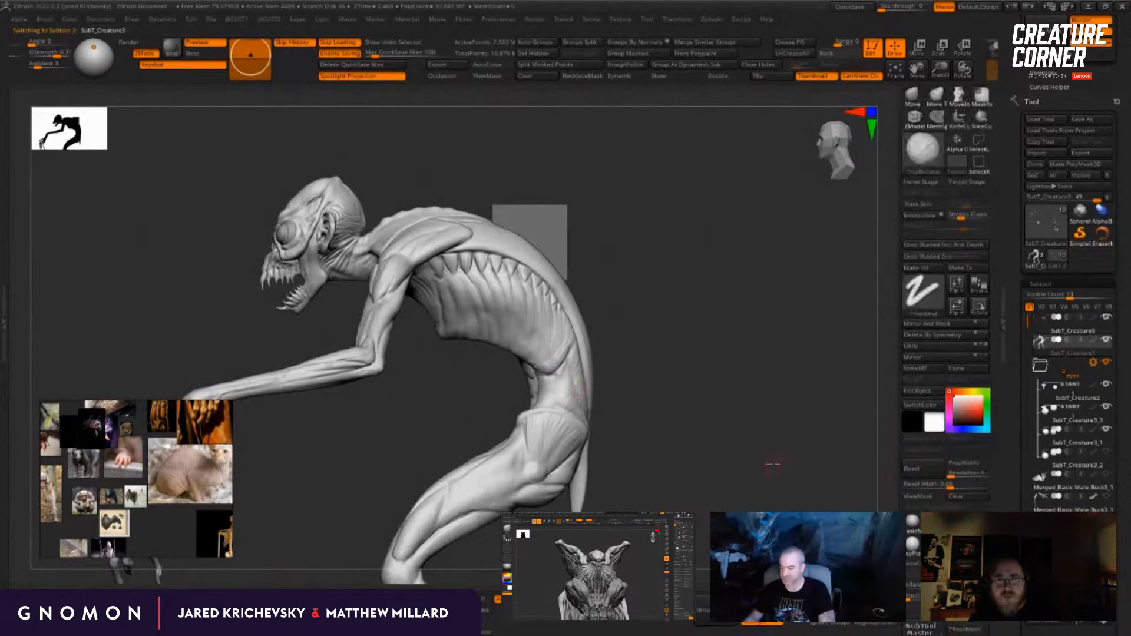
Step: Examine the hunched creature's full figure from the side, front and back, including its ribcage, arms and legs
mouse_move(776, 462)
alt+mouse_down()
mouse_move(654, 405)
mouse_move(666, 175)
alt+mouse_up()
mouse_move(631, 254)
mouse_down()
mouse_move(692, 417)
mouse_move(639, 366)
mouse_move(734, 391)
mouse_move(689, 385)
mouse_up()
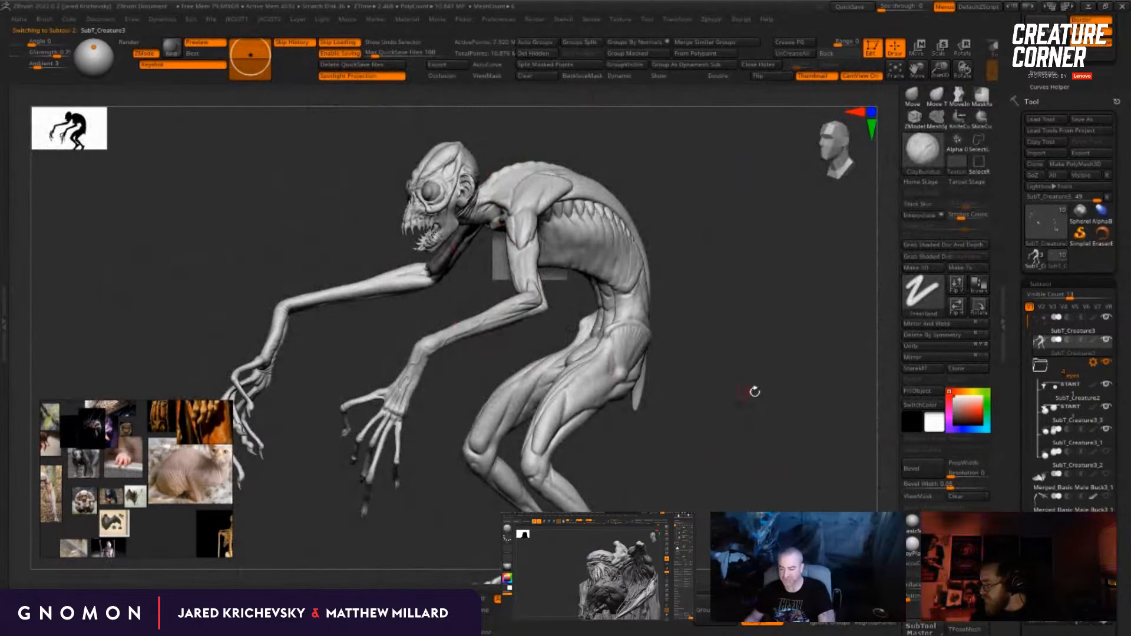
drag(758, 392, 726, 396)
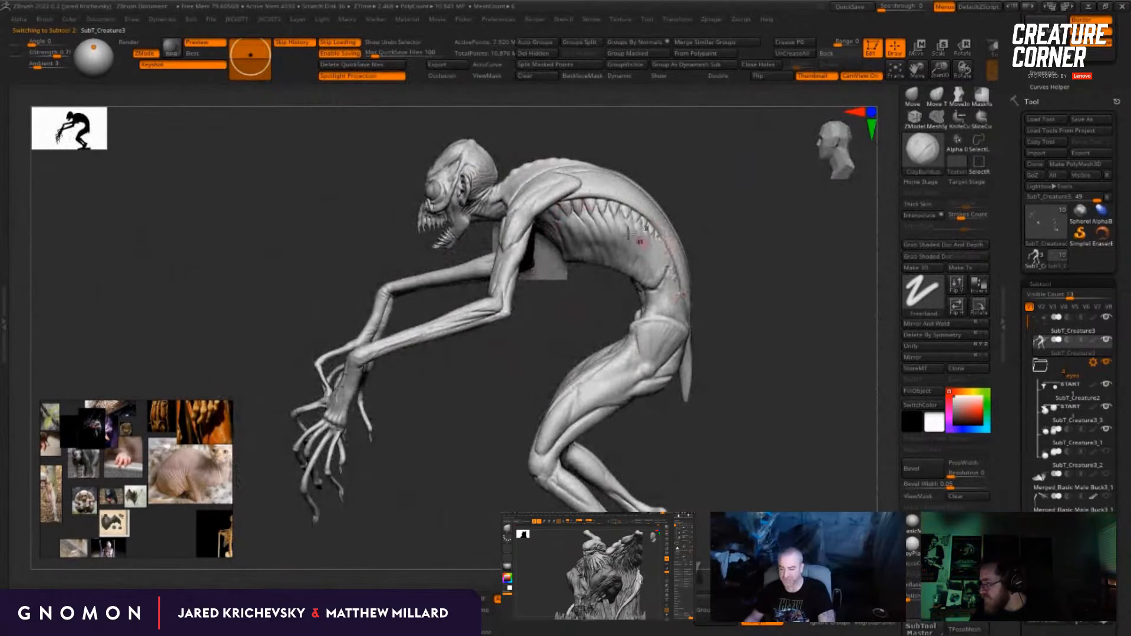
drag(720, 300, 776, 360)
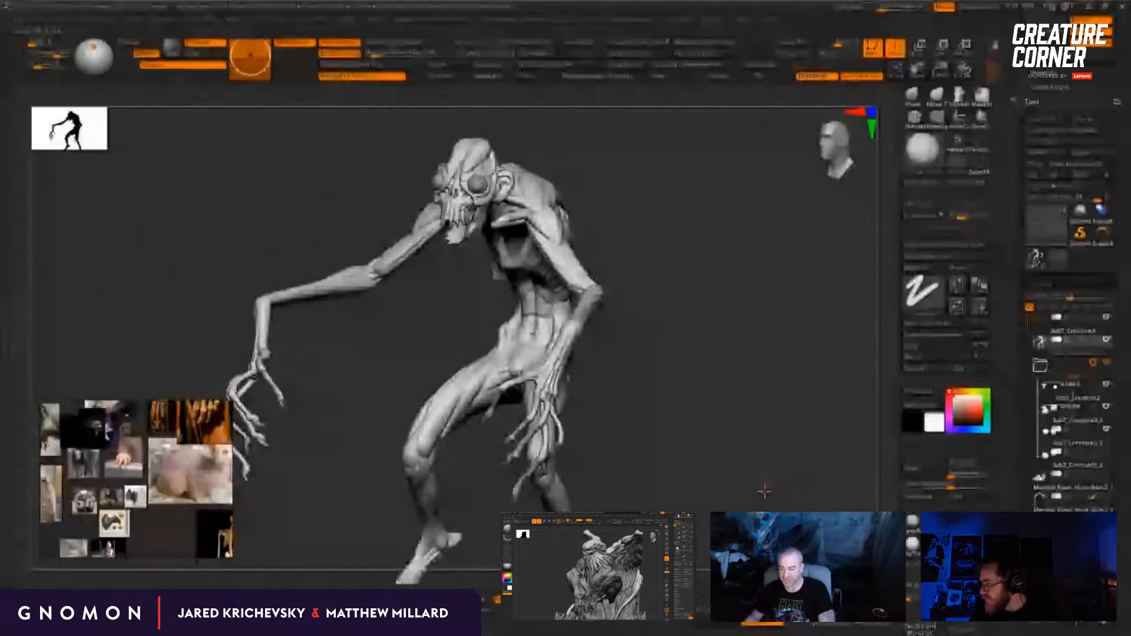
drag(765, 492, 719, 365)
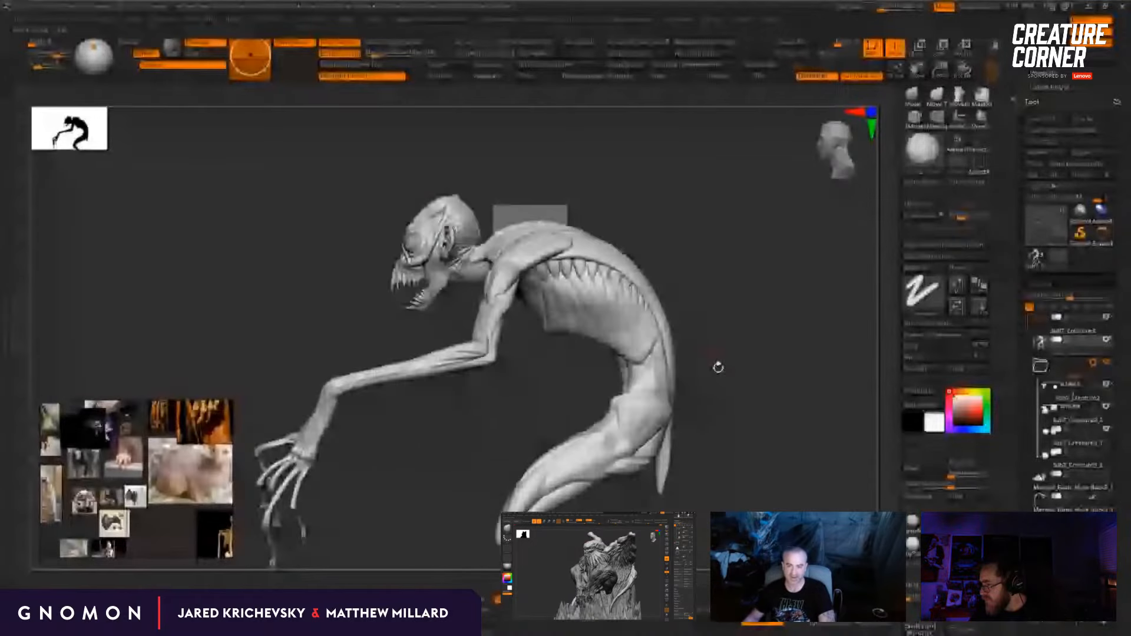
alt+drag(750, 449, 680, 406)
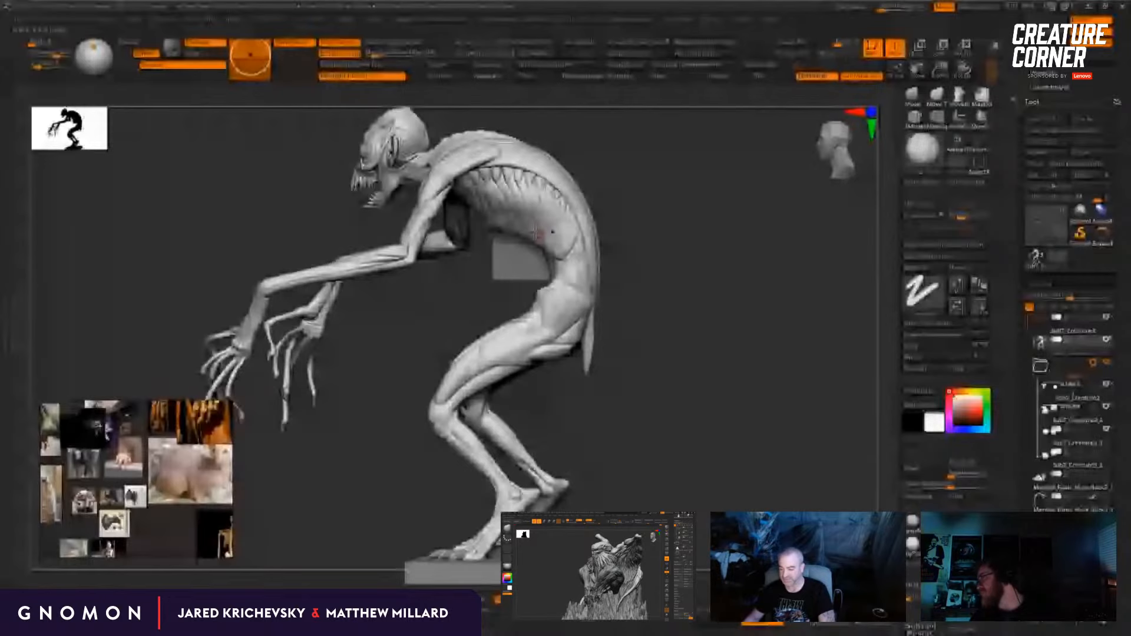
drag(535, 231, 773, 334)
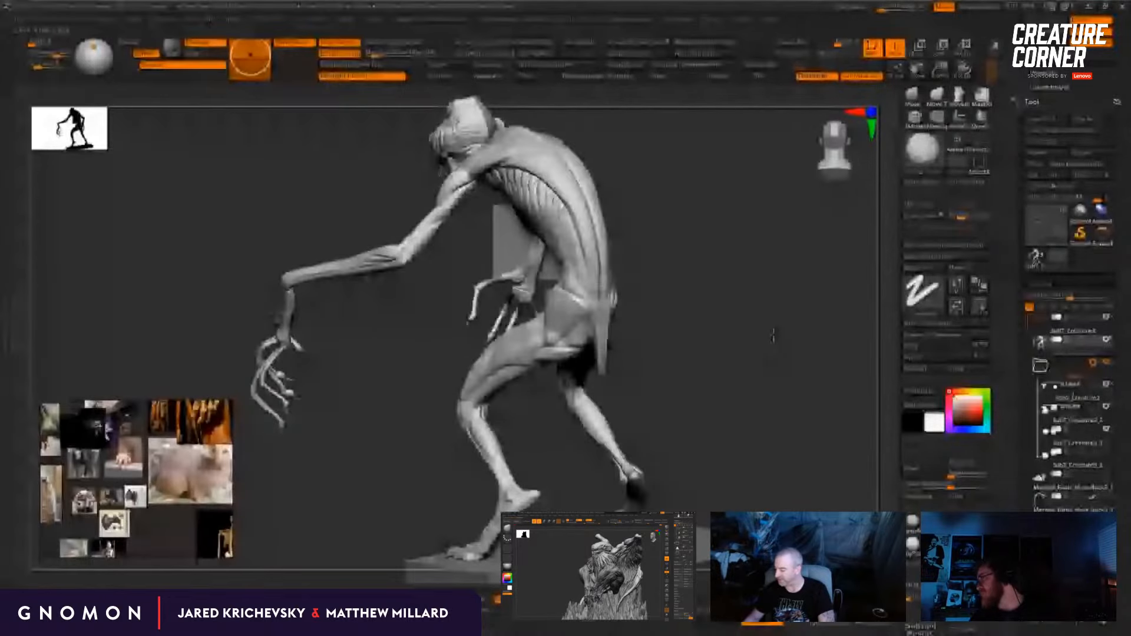
Step: Switch to the scaled creature's tool and inspect its head, teeth and neck up close
click(1029, 266)
drag(774, 336, 837, 448)
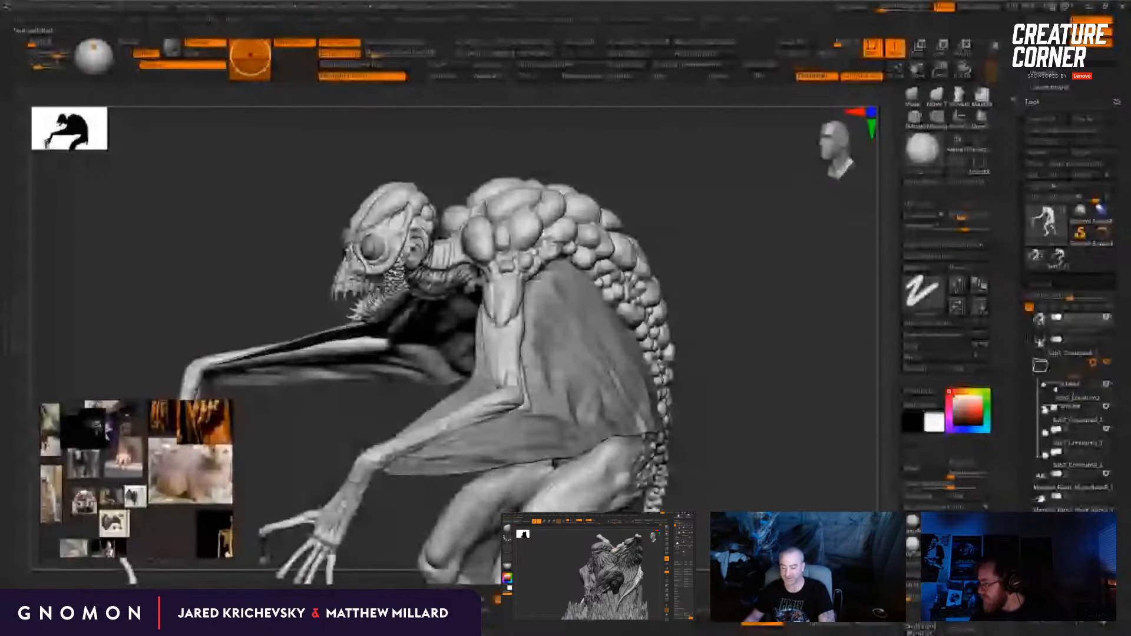
drag(289, 270, 359, 289)
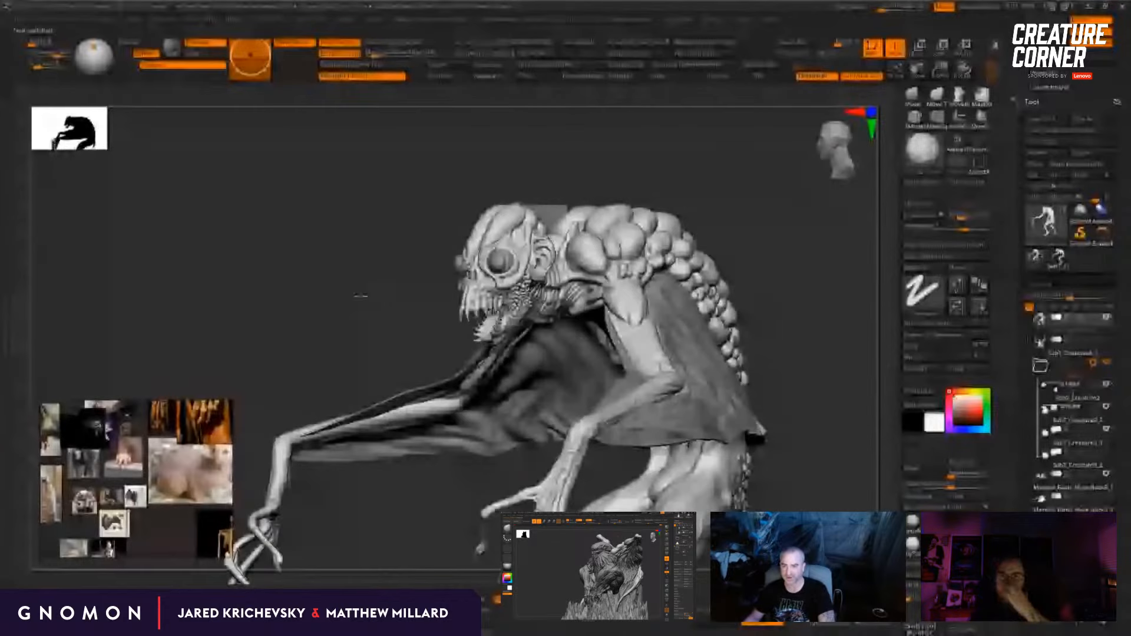
drag(361, 295, 825, 249)
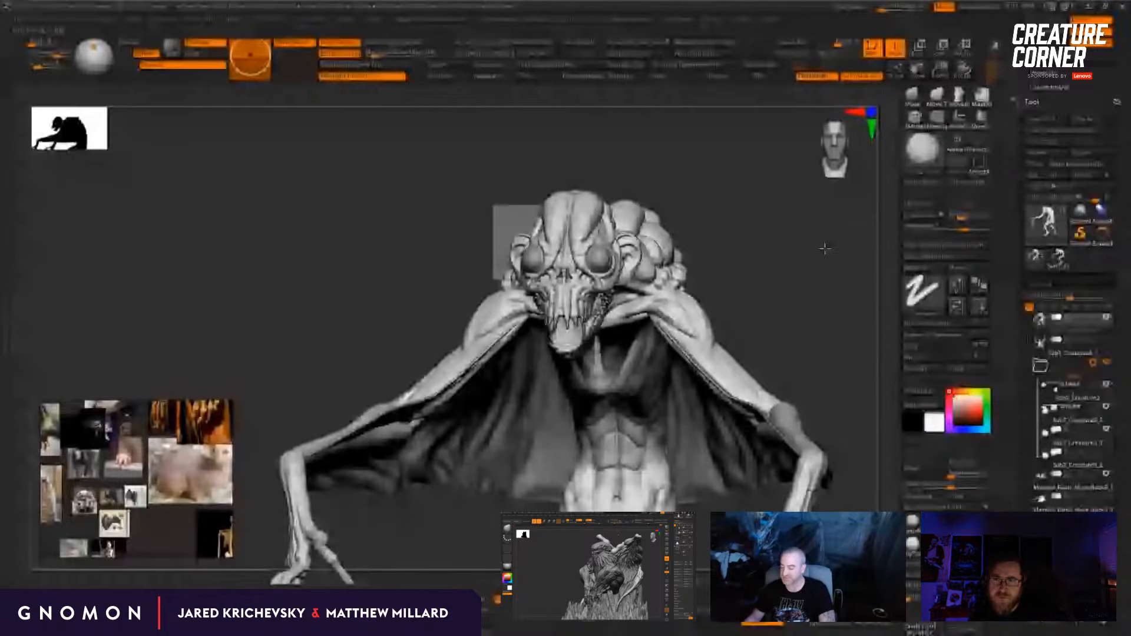
drag(825, 248, 879, 365)
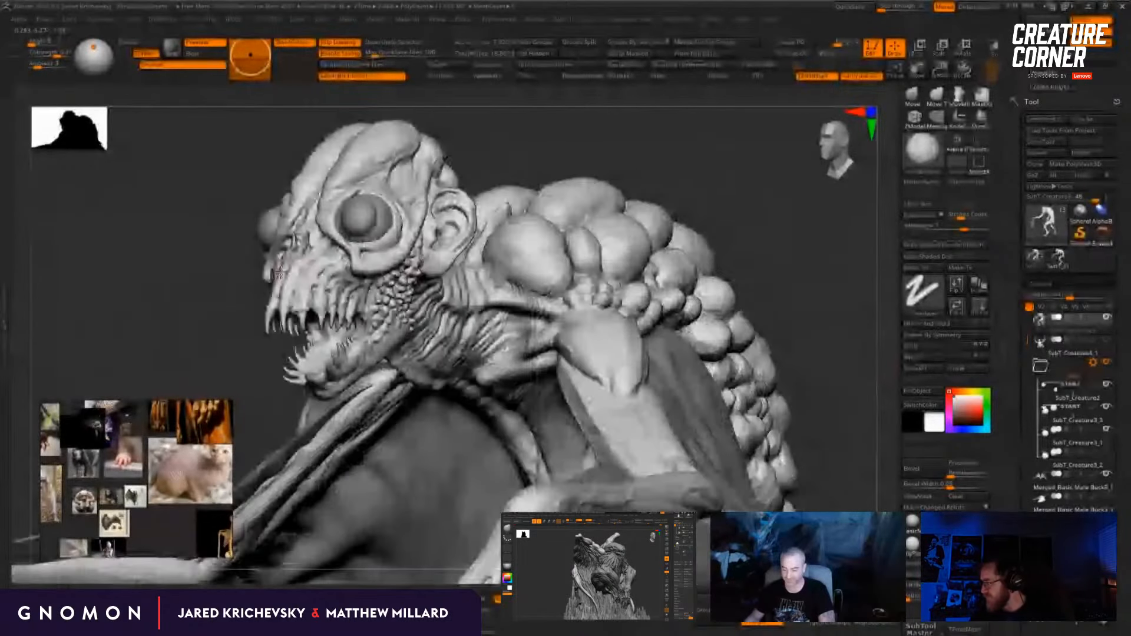
drag(296, 275, 350, 279)
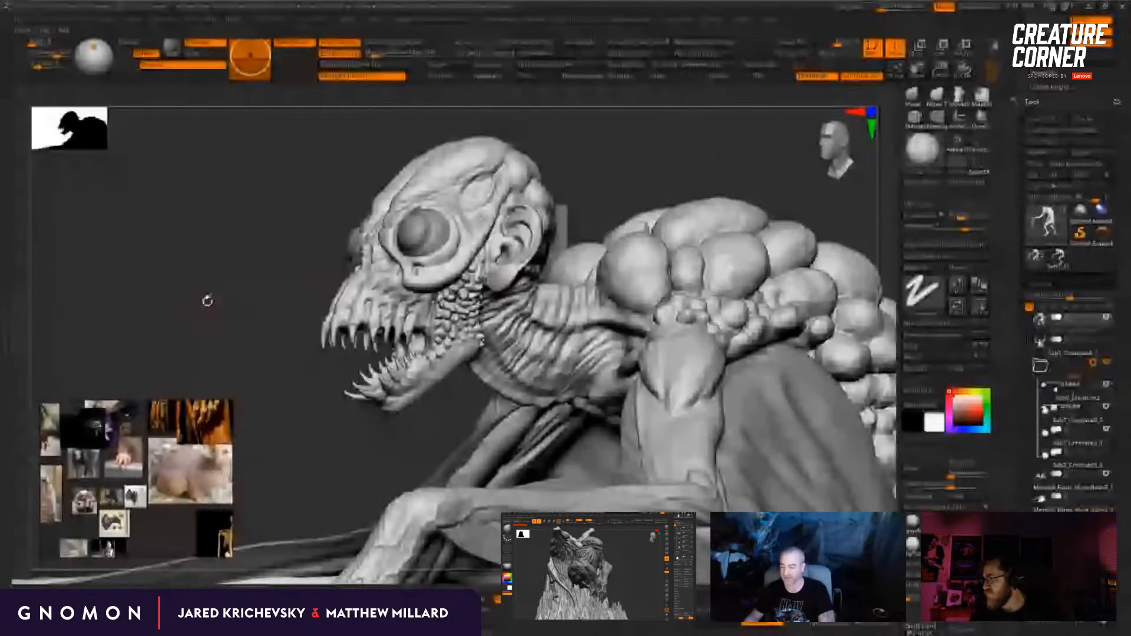
drag(207, 301, 234, 314)
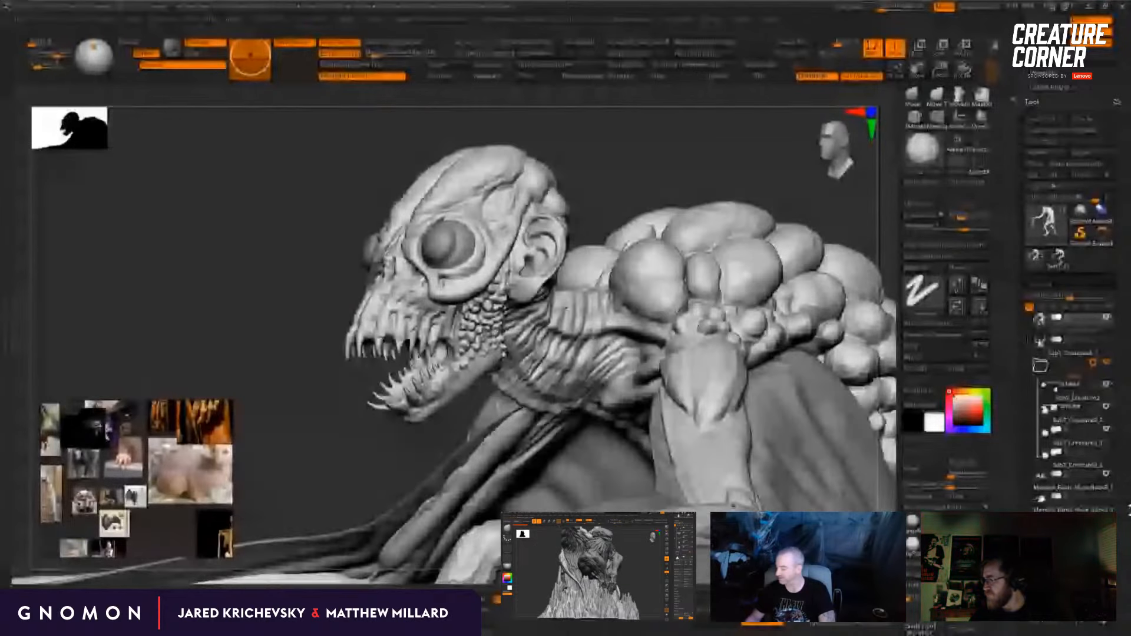
drag(244, 301, 239, 259)
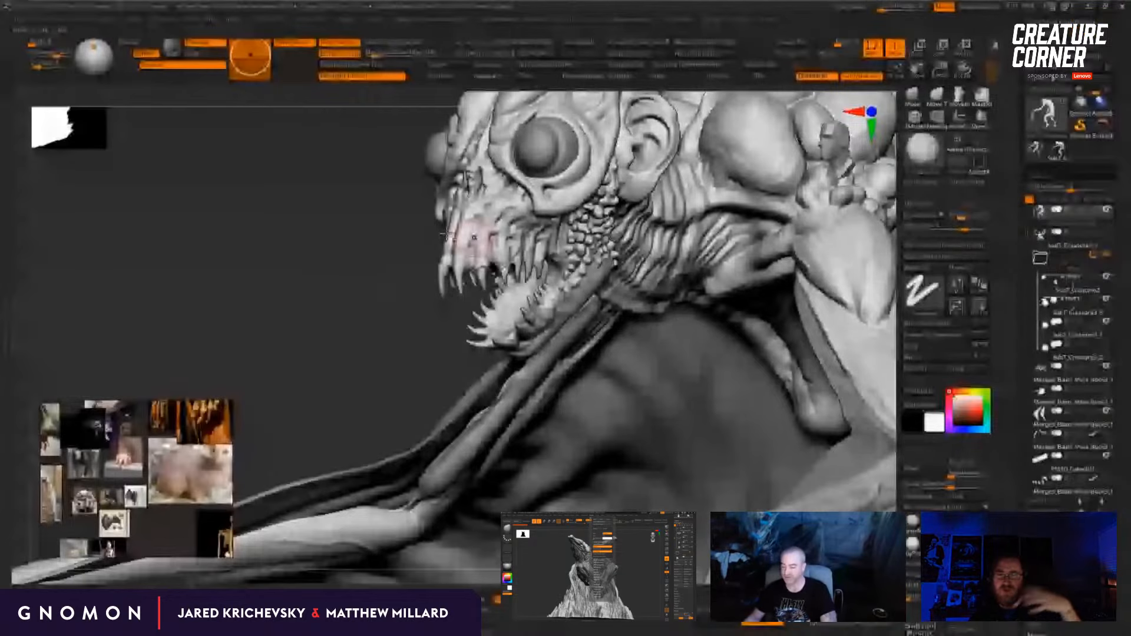
alt+drag(332, 292, 334, 367)
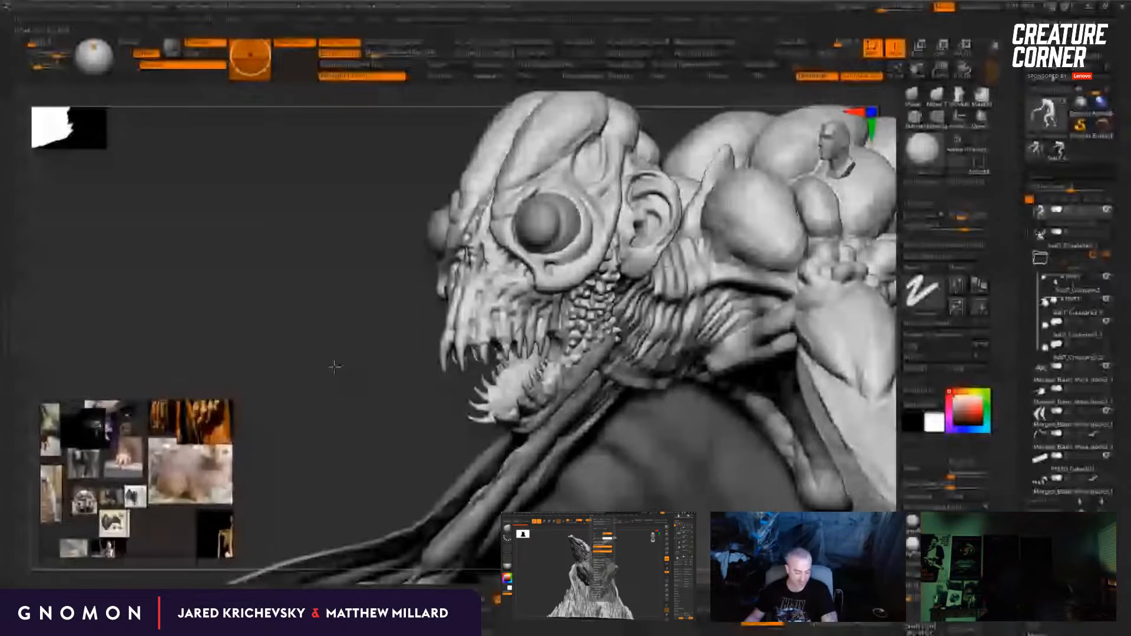
Step: Insert a sphere on the front of the scaled creature's snout with the IMM Primitives brush
key(b)
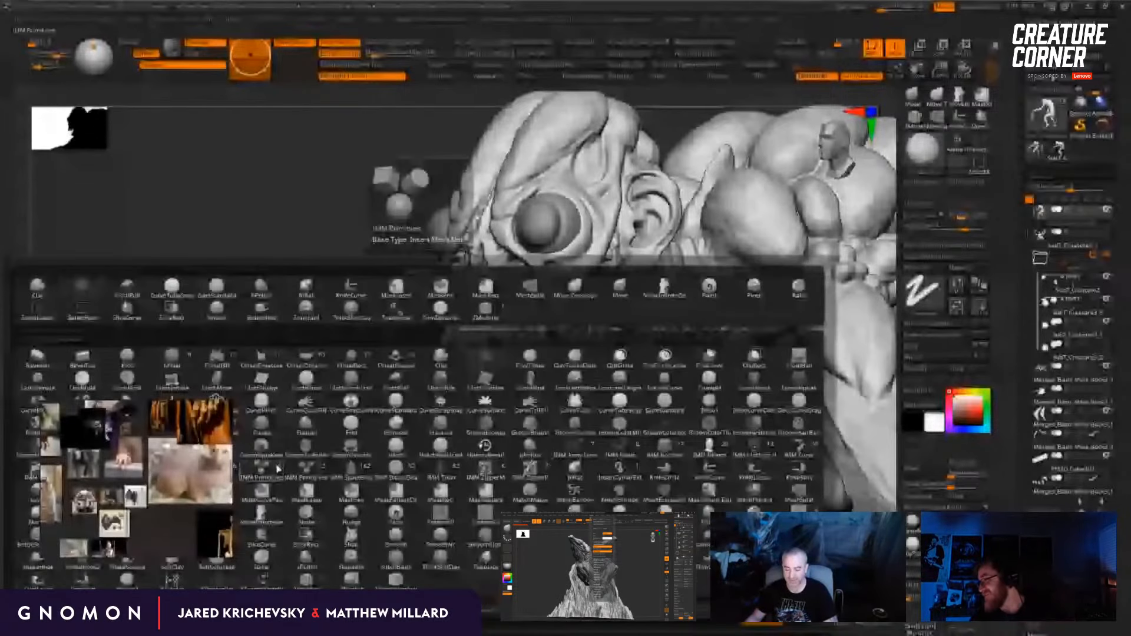
click(277, 468)
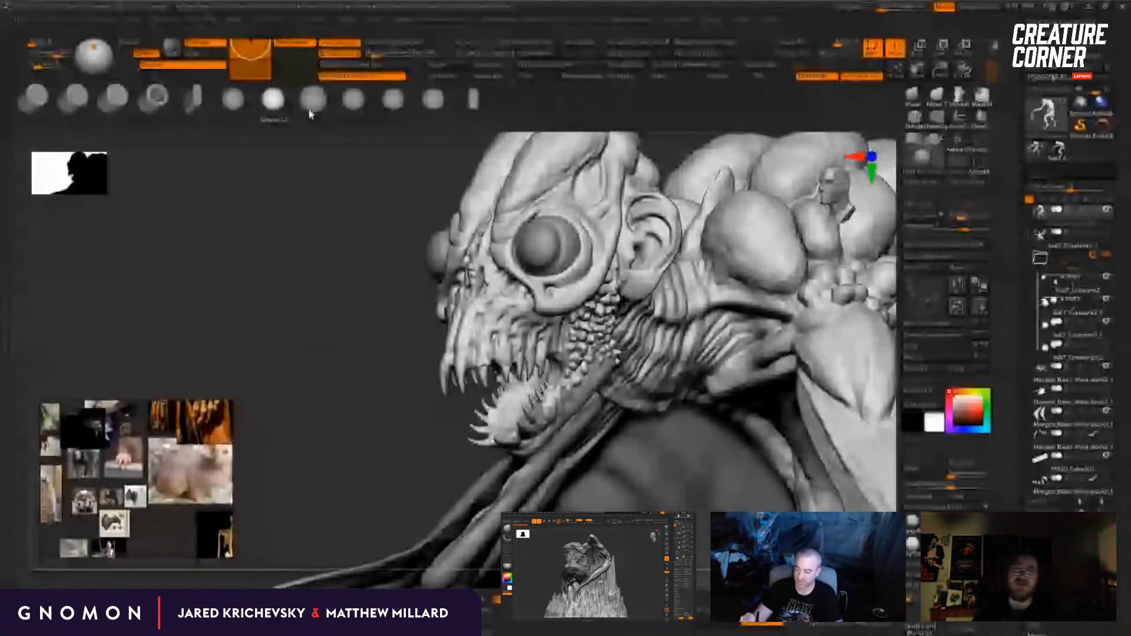
click(232, 97)
drag(454, 284, 461, 329)
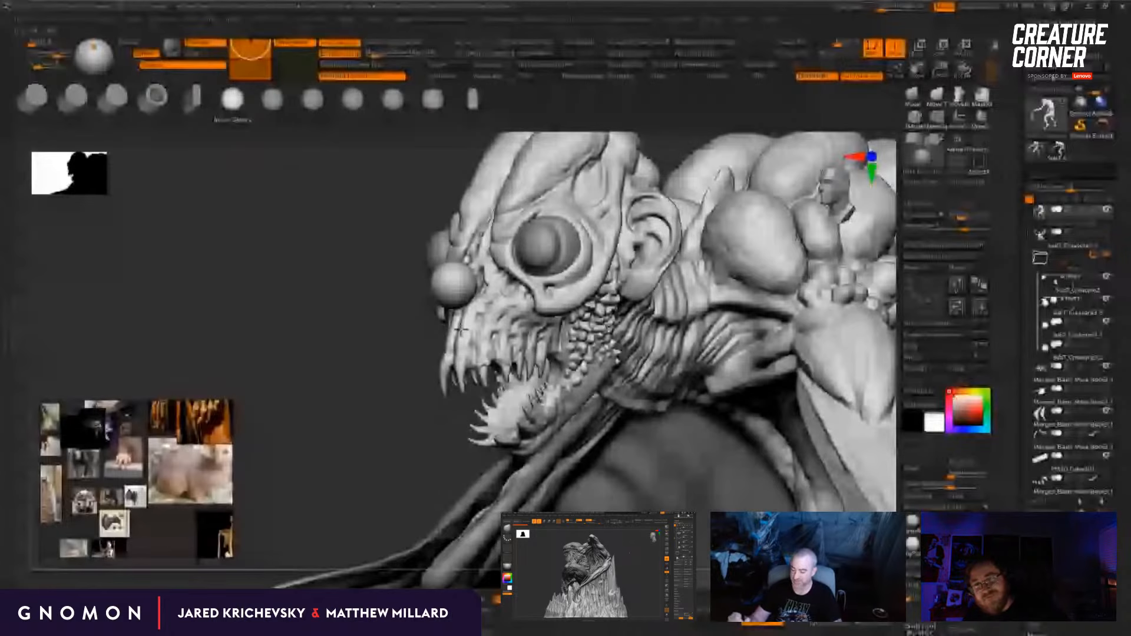
Step: Reposition the inserted sphere over the front of the snout with the Move gizmo
key(w)
right_drag(461, 329, 532, 249)
drag(420, 253, 426, 259)
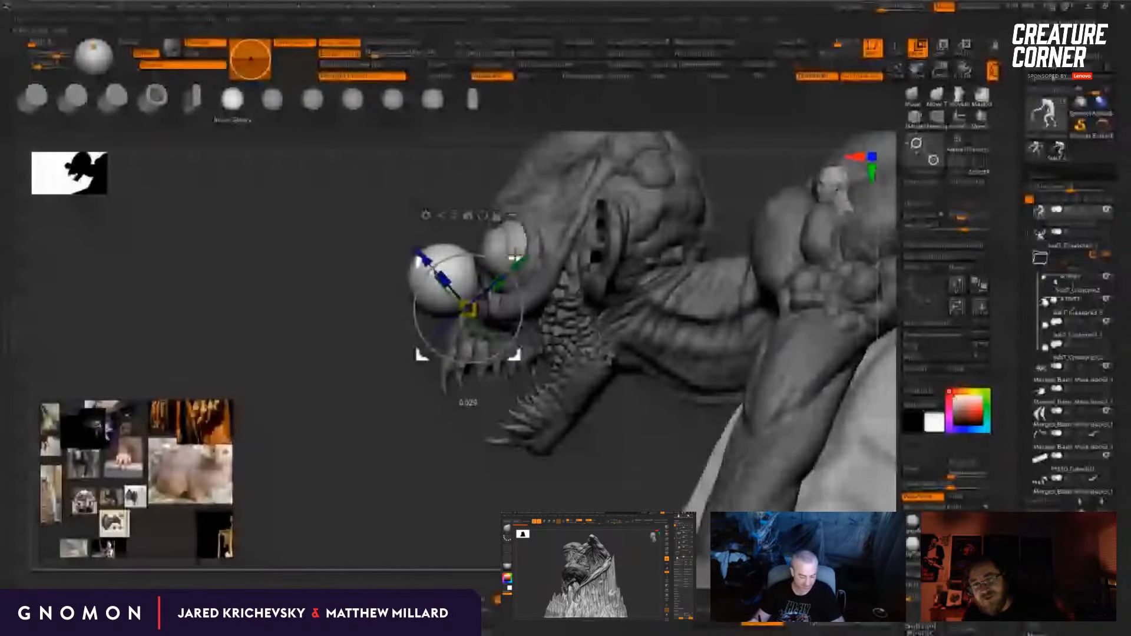
key(q)
right_drag(330, 424, 366, 430)
Step: Pull the inserted sphere forward into a long pointed beak with a resized Move brush
key(b)
key(m)
key(v)
key(s)
mouse_move(443, 272)
mouse_down()
mouse_move(455, 272)
mouse_move(384, 328)
mouse_move(391, 319)
mouse_up()
key(s)
drag(461, 286, 456, 264)
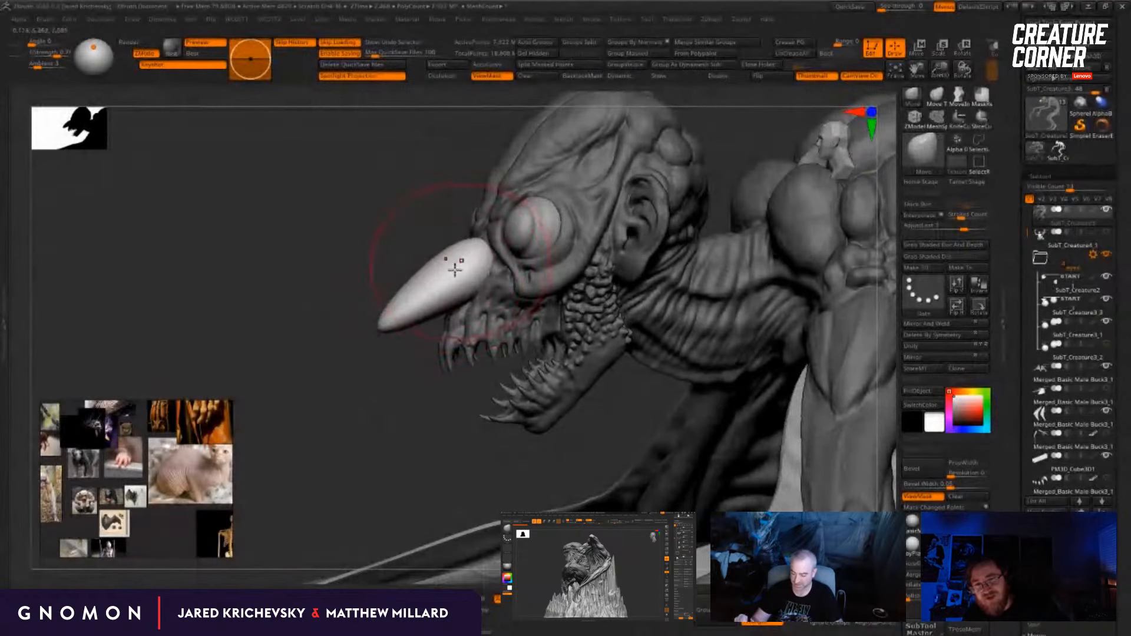
drag(386, 332, 400, 352)
Step: Reshape the beak's curve and tip, and fit its base against the face between the eyes
right_drag(439, 417, 406, 419)
key(s)
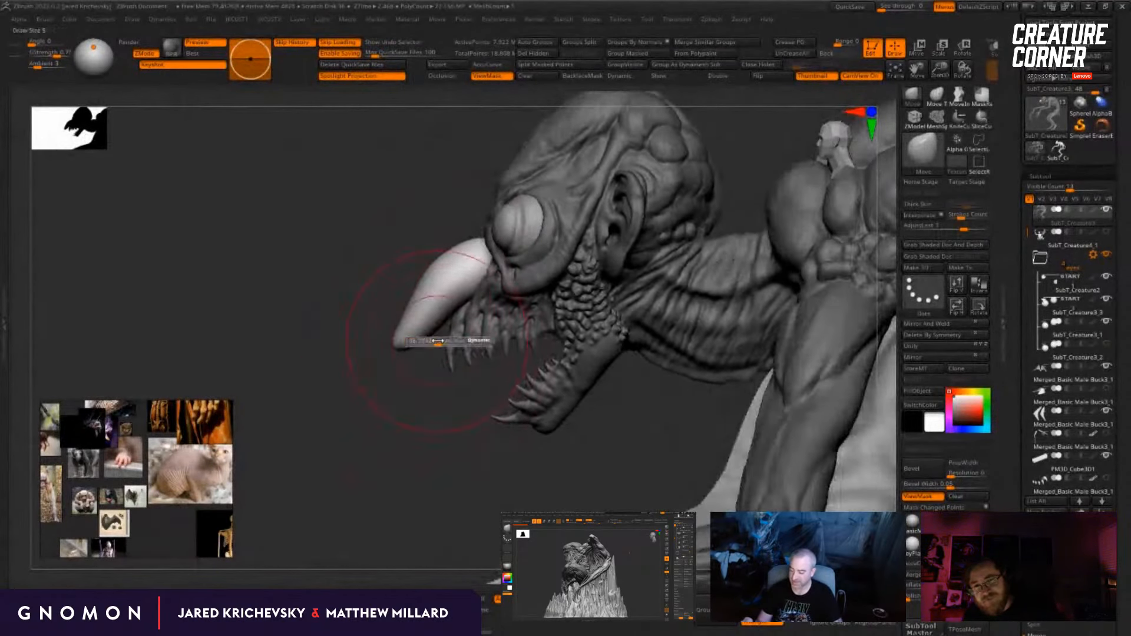
mouse_move(401, 342)
mouse_down()
mouse_move(406, 352)
mouse_move(407, 336)
mouse_up()
drag(450, 260, 438, 308)
mouse_move(491, 359)
right_down()
mouse_move(533, 387)
mouse_move(486, 364)
right_up()
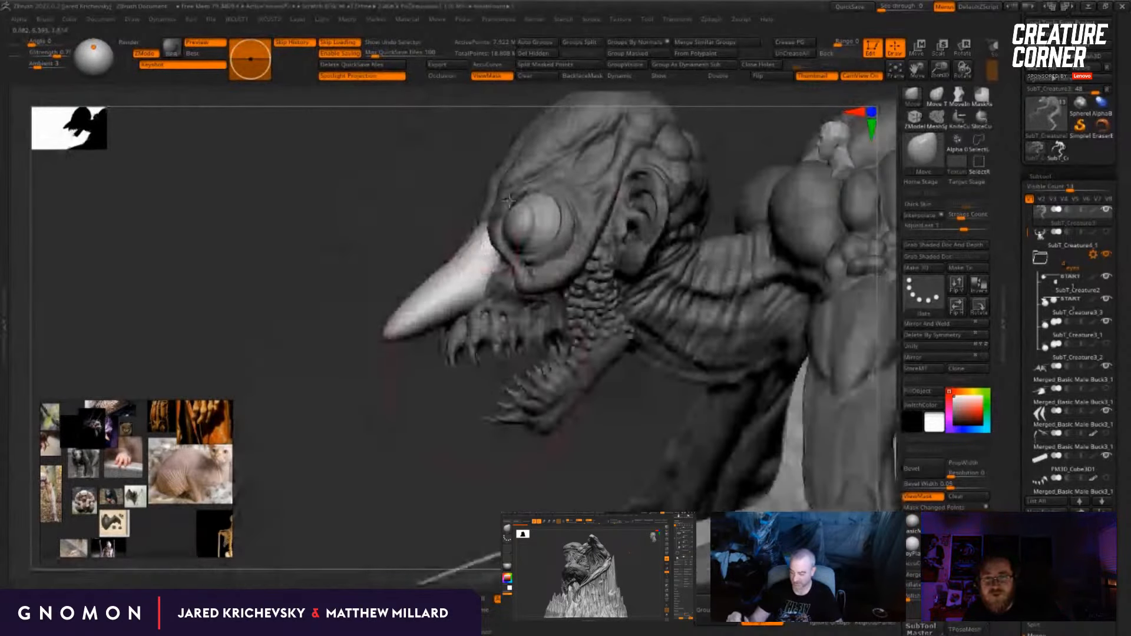
mouse_move(490, 264)
right_down()
mouse_move(557, 249)
mouse_move(489, 292)
right_up()
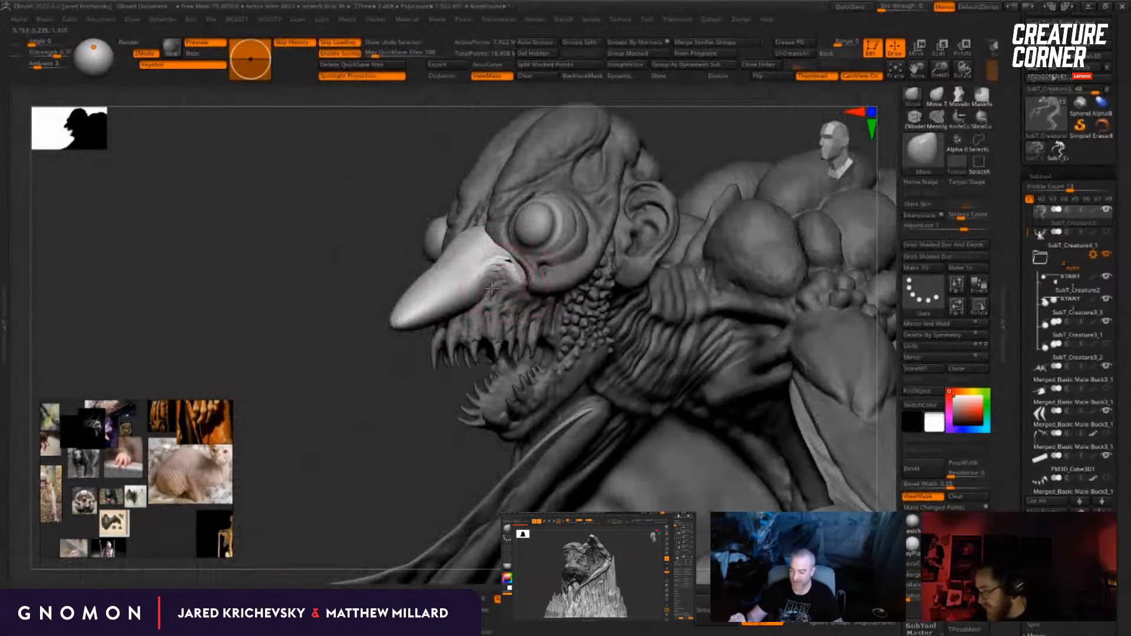
right_drag(491, 288, 508, 195)
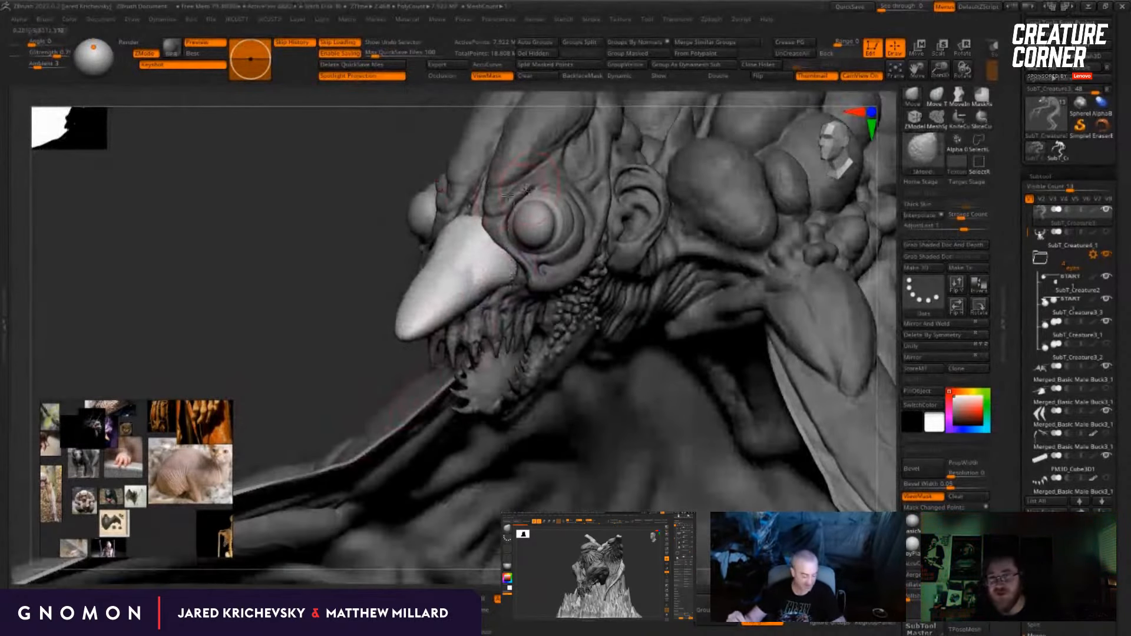
Step: Sculpt the base of the beak where it meets the face above the teeth with the ClayBuildup brush
key(b)
key(c)
key(b)
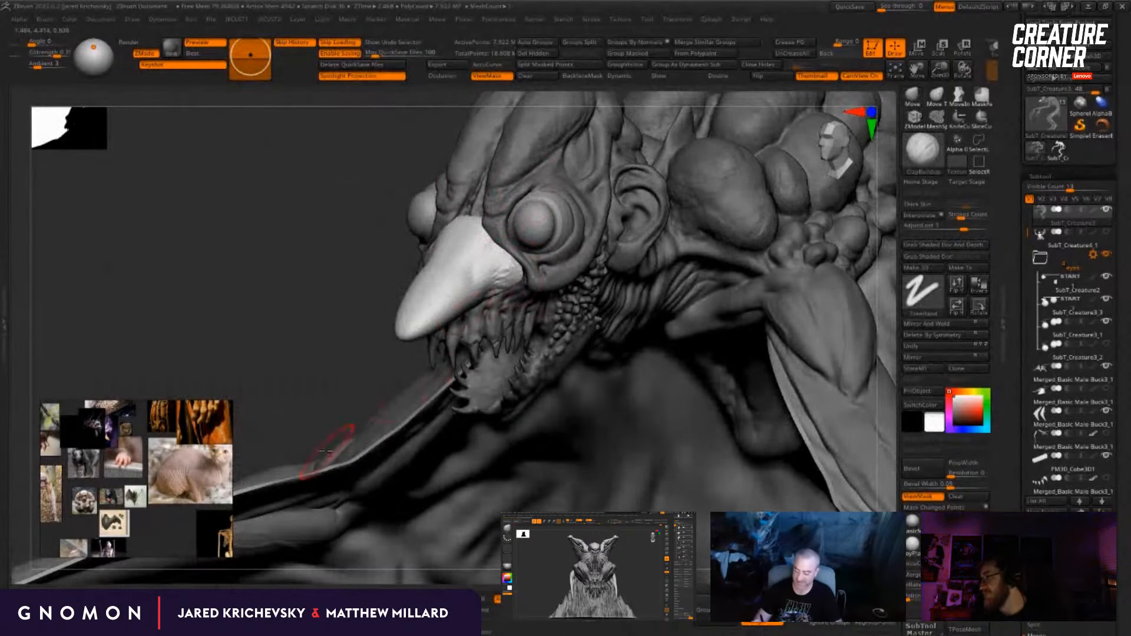
drag(329, 452, 316, 395)
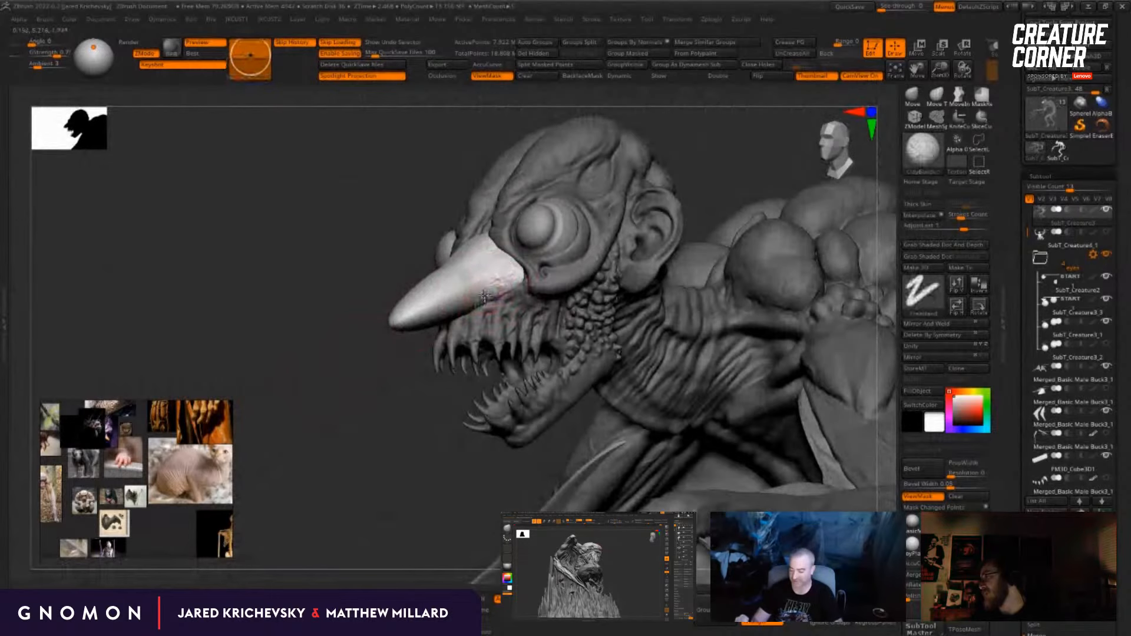
drag(354, 447, 501, 83)
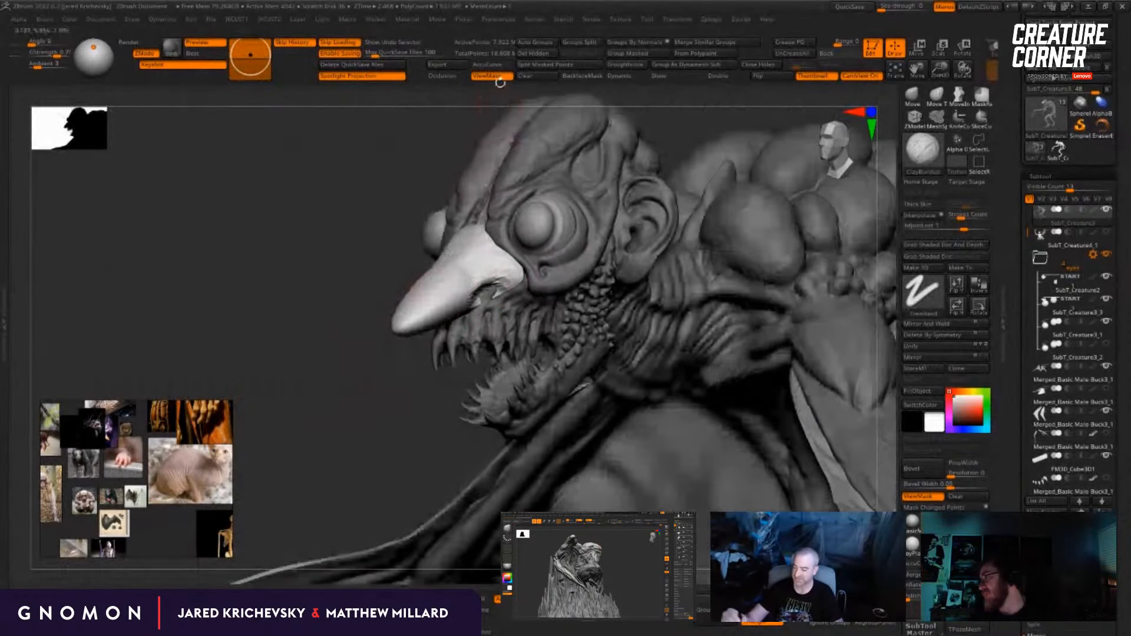
Step: Split the beak off into its own subtool, then smooth and refine its surface and base from both sides
click(564, 70)
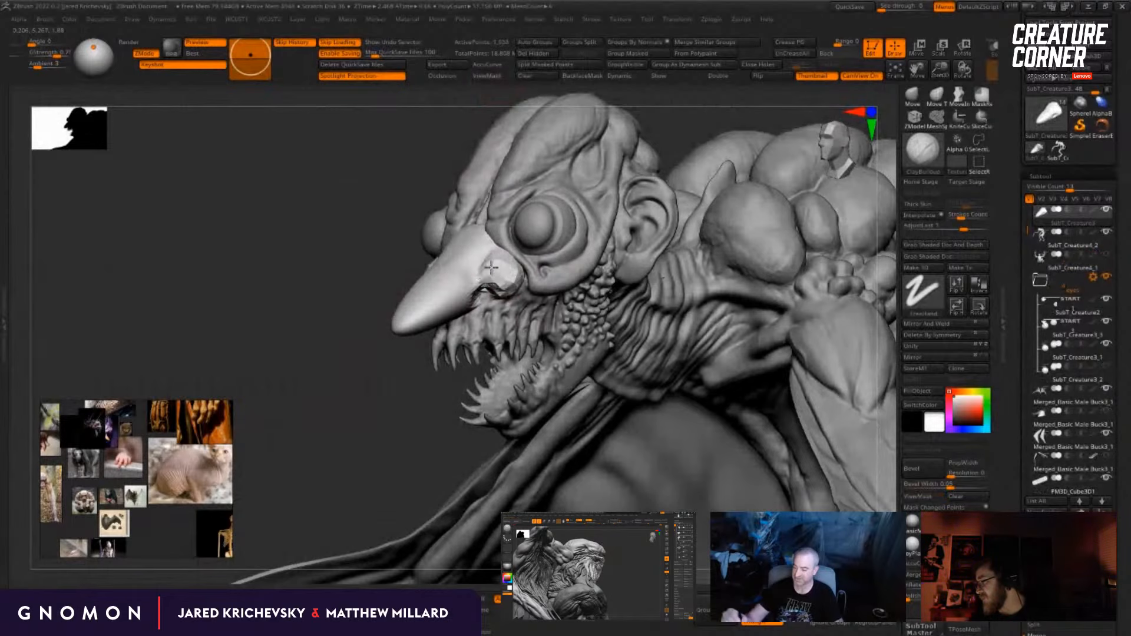
drag(379, 446, 707, 457)
mouse_move(493, 250)
mouse_down()
mouse_move(475, 246)
mouse_move(472, 228)
mouse_move(510, 260)
mouse_up()
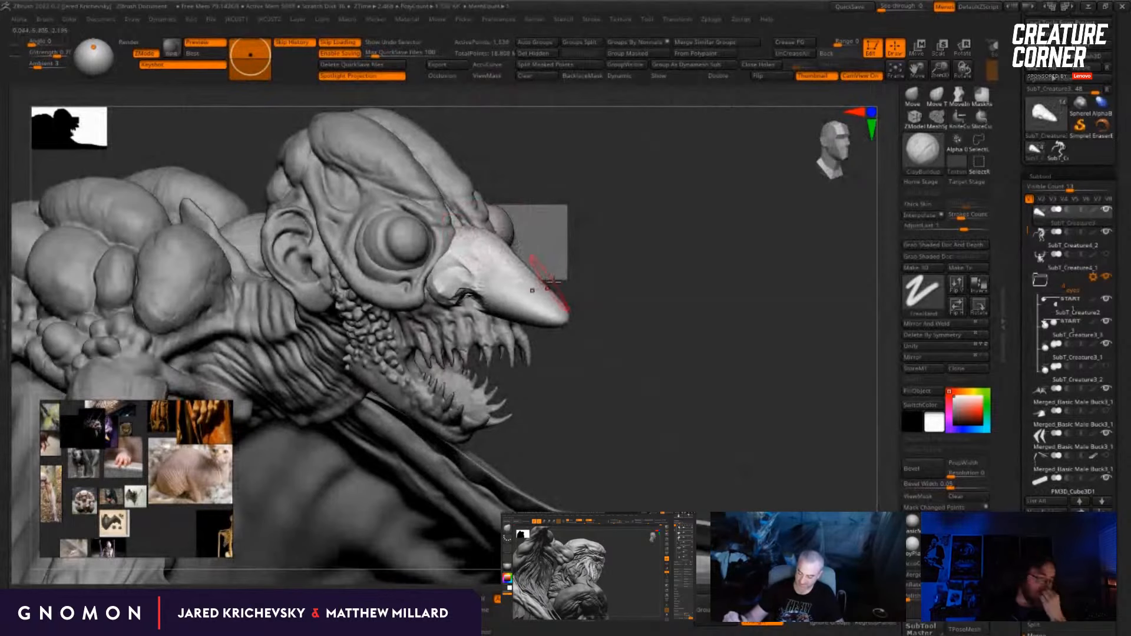
drag(589, 231, 628, 224)
shift+drag(510, 267, 495, 291)
drag(698, 293, 646, 296)
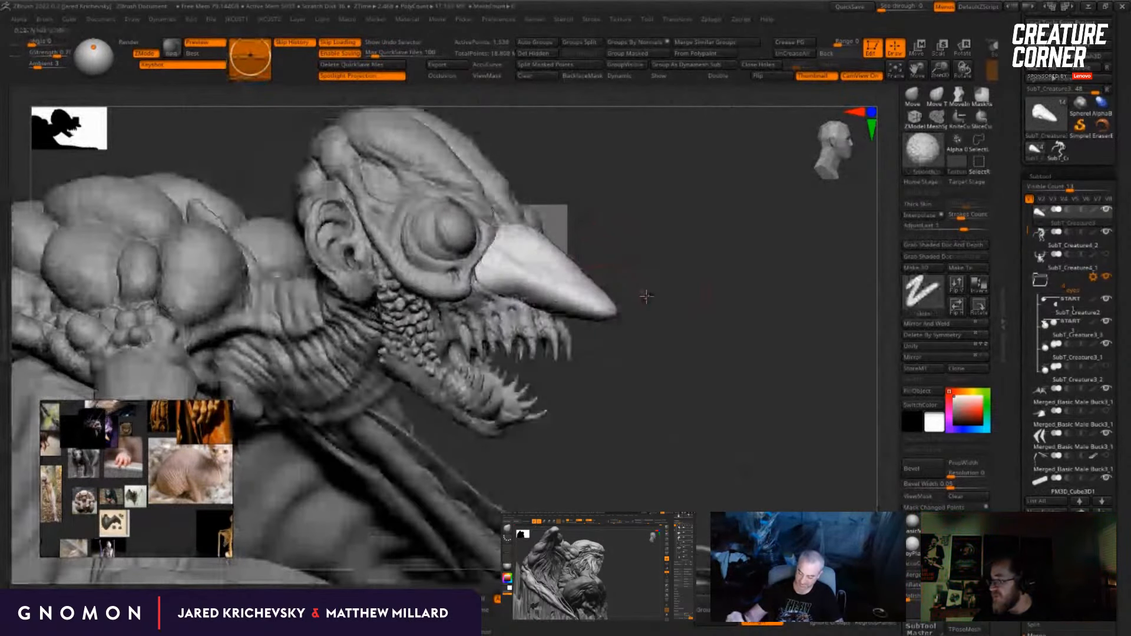
alt+drag(647, 297, 668, 310)
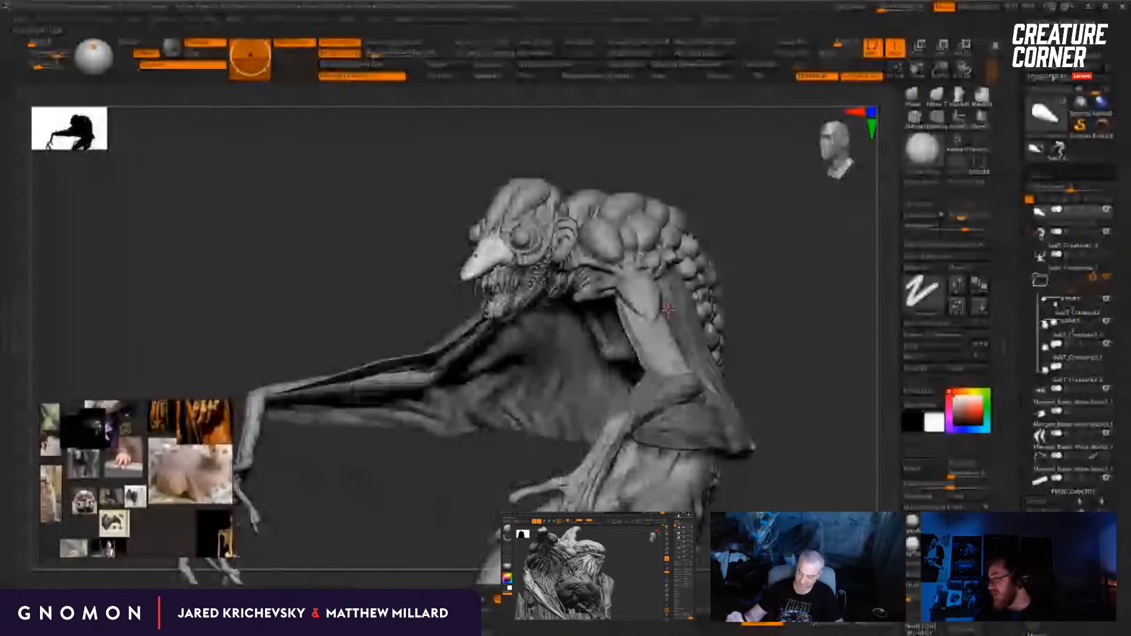
Step: Select SubT_Creature4_2, move the beak subtool below SubT_Creature4_1, hide it, and inspect the creature without it
click(1105, 245)
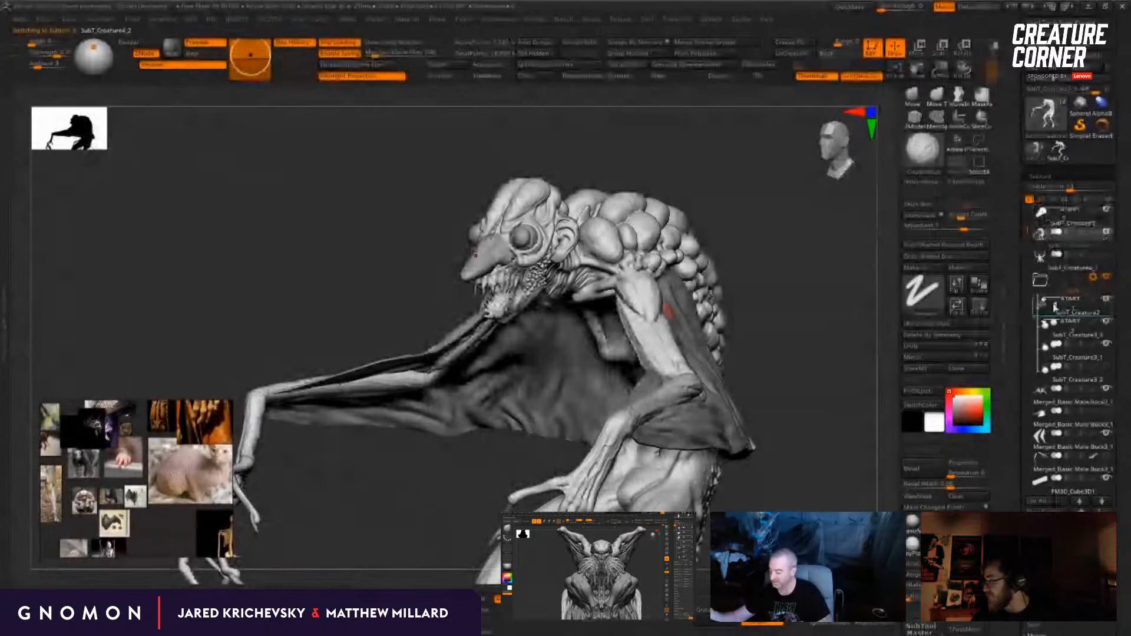
drag(1055, 308, 1064, 264)
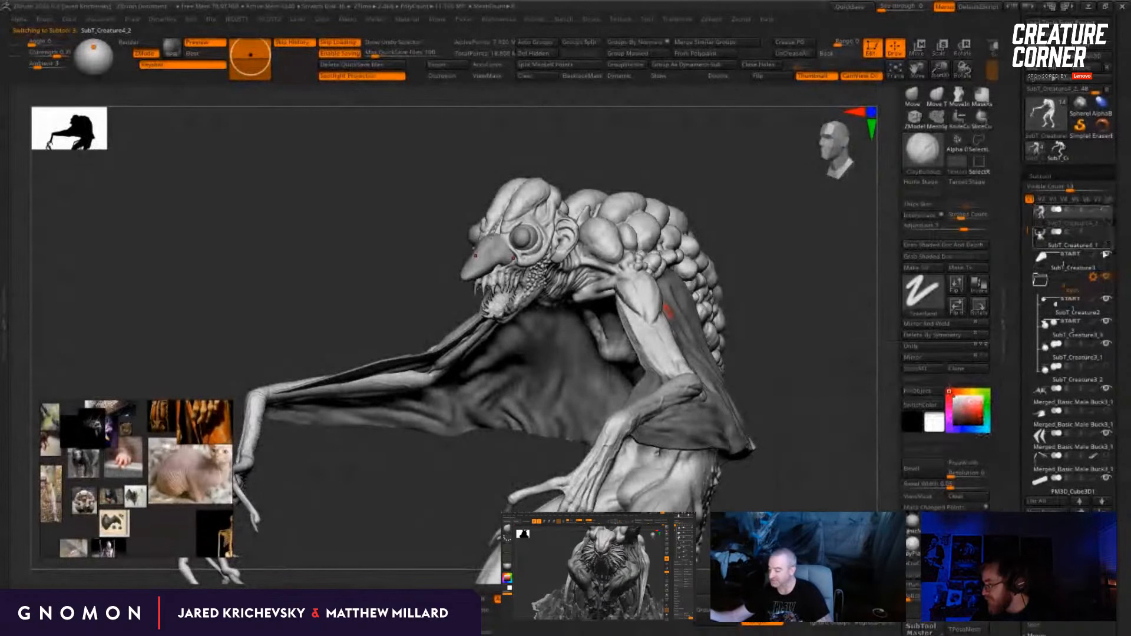
drag(814, 433, 792, 394)
alt+drag(250, 300, 317, 285)
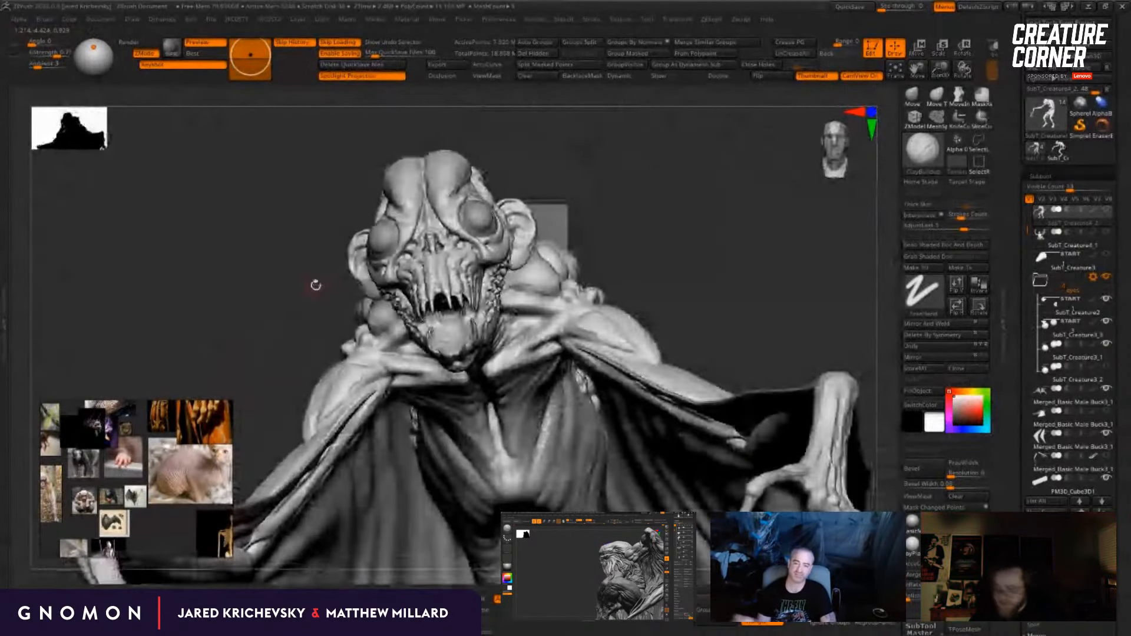
drag(672, 292, 666, 325)
drag(750, 271, 776, 252)
alt+drag(657, 274, 595, 126)
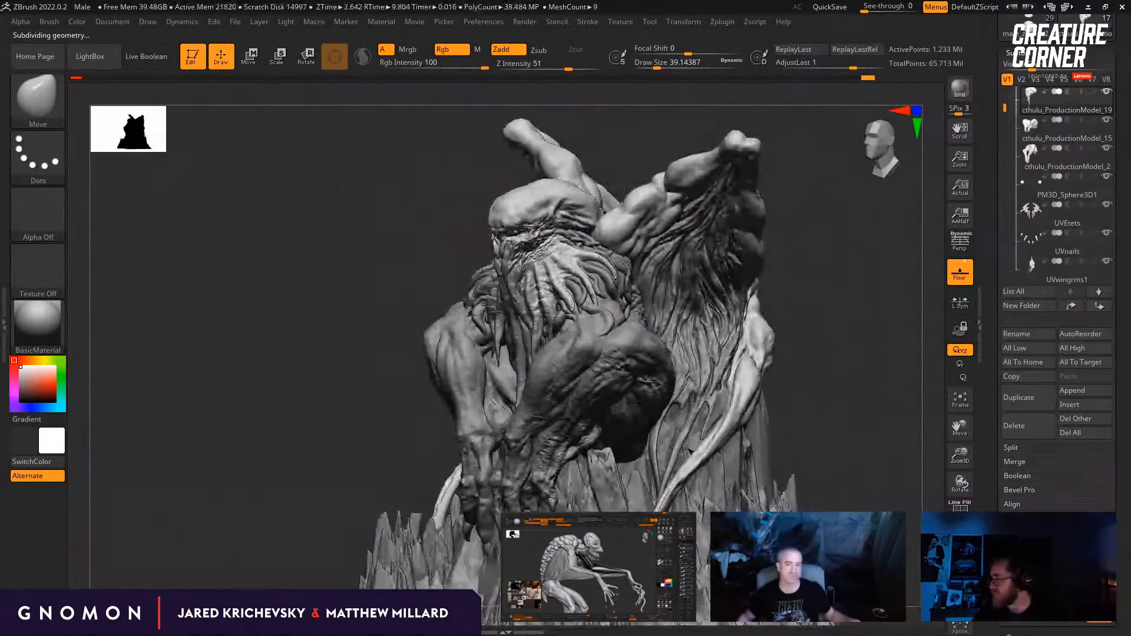
drag(343, 186, 324, 248)
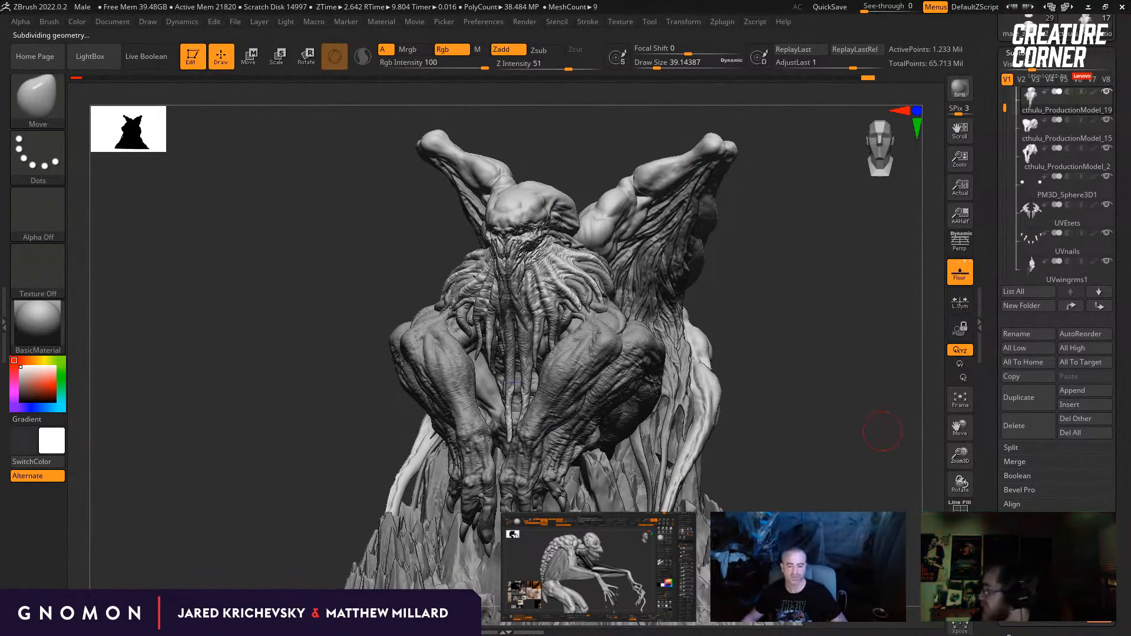
Step: Isolate the Cthulhu head-and-tentacles subtool cthulu_ProductionModel_19 in Solo mode and step it down to a lower subdivision level
drag(814, 230, 814, 236)
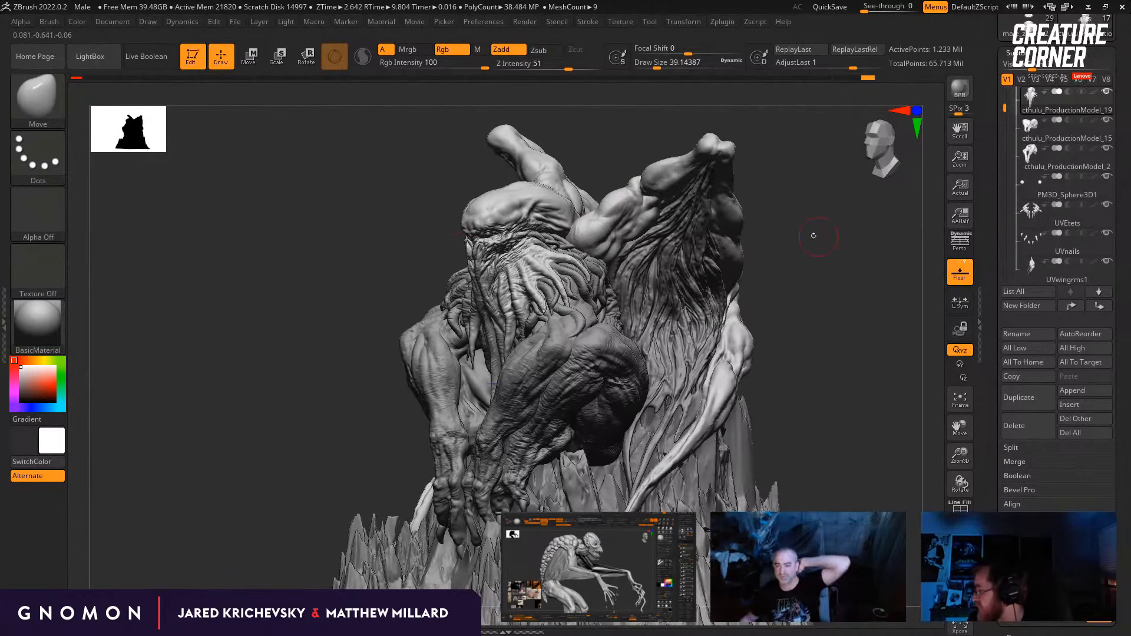
drag(349, 214, 318, 328)
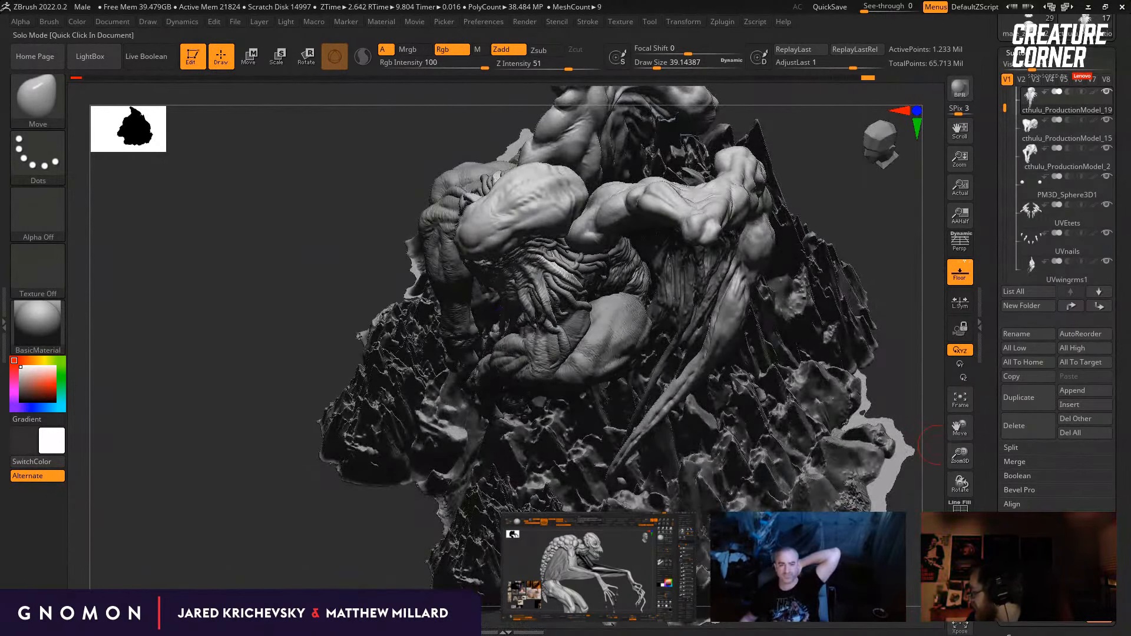
click(961, 597)
drag(805, 435, 420, 185)
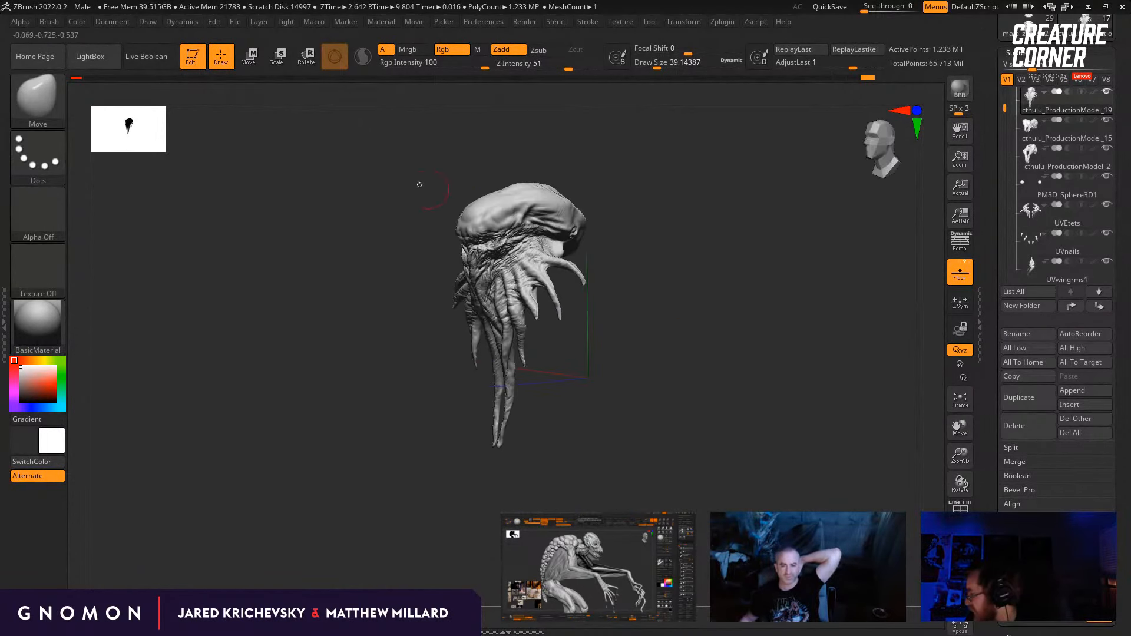
drag(739, 370, 633, 336)
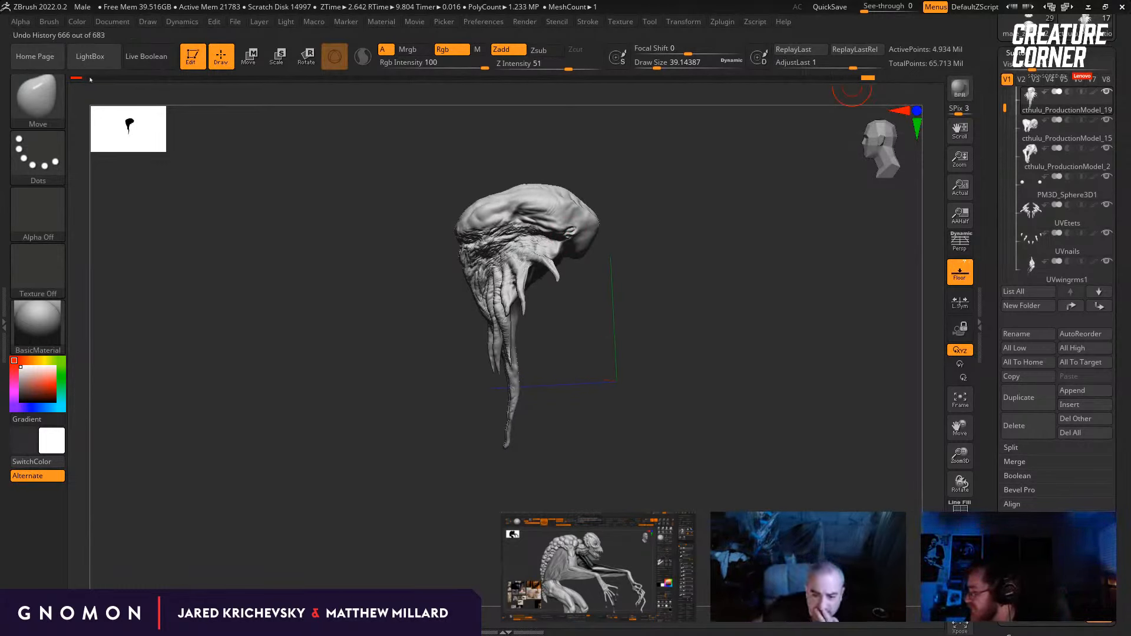
key(shift+d)
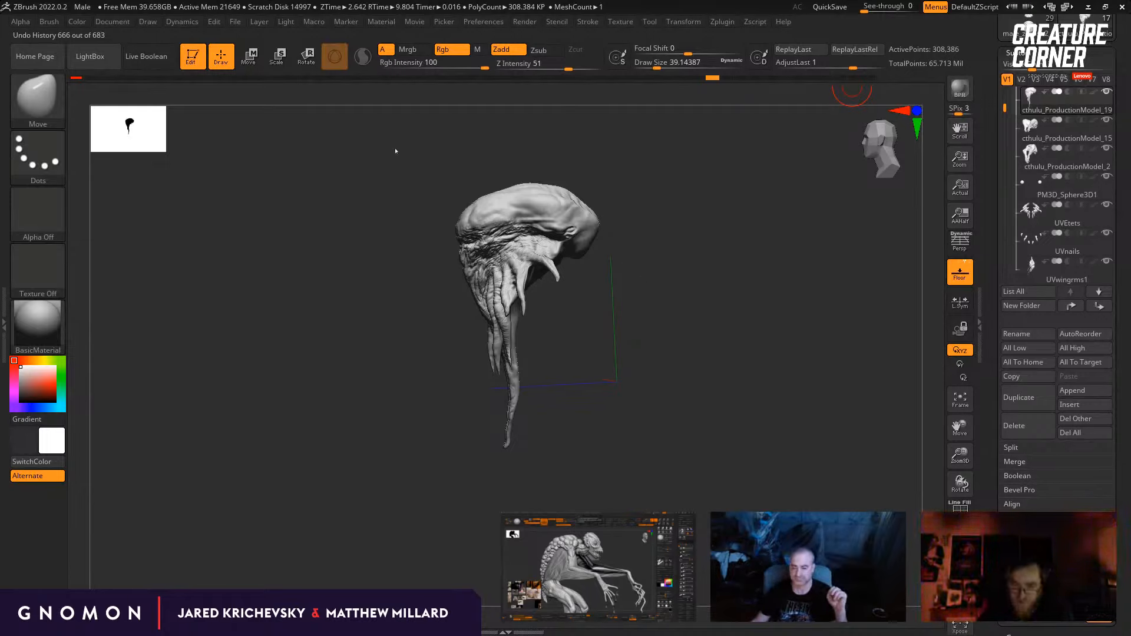
key(shift+d)
key(shift+d)
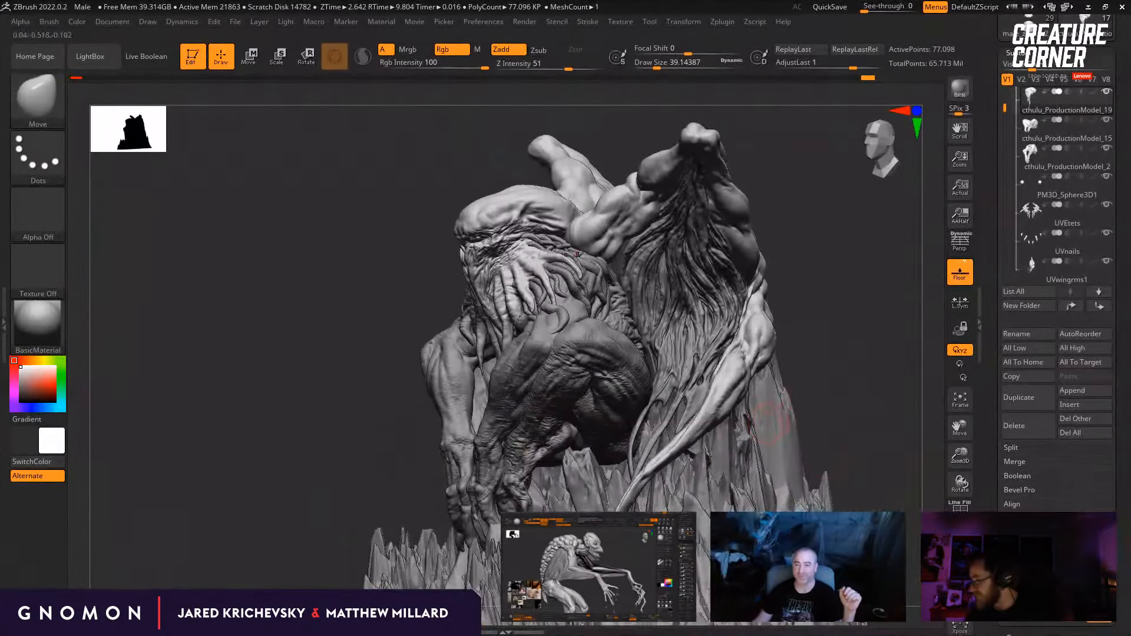
Step: Show the full Cthulhu sculpture again and try scaling its head-and-tentacles subtool with the Scale gizmo
drag(860, 407, 793, 347)
drag(673, 271, 626, 301)
key(e)
click(546, 270)
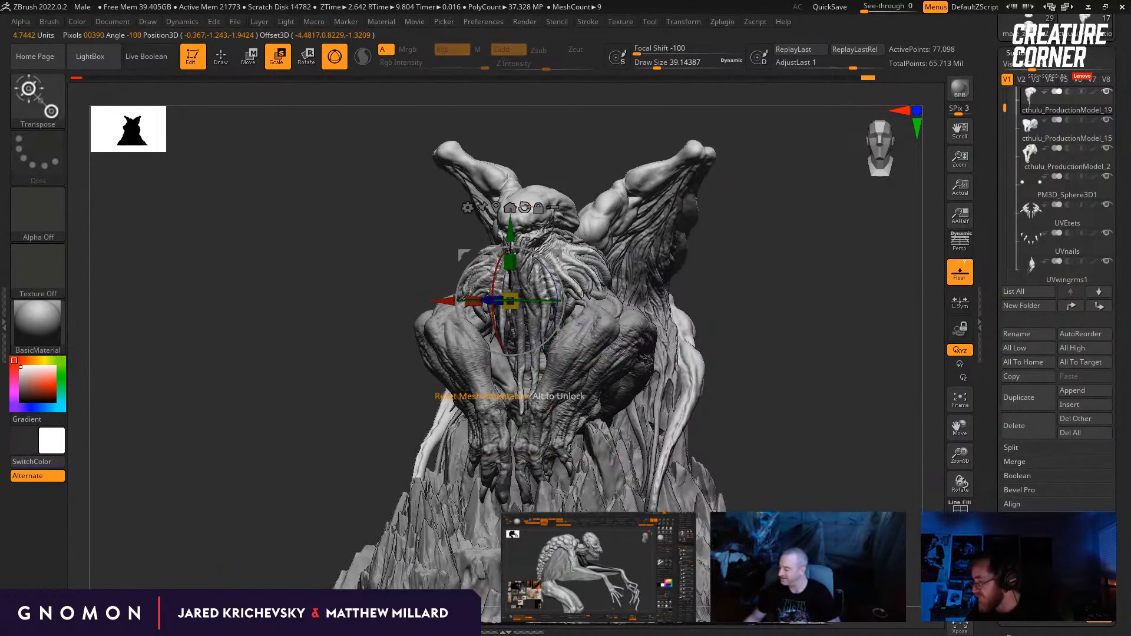
drag(535, 300, 713, 280)
key(q)
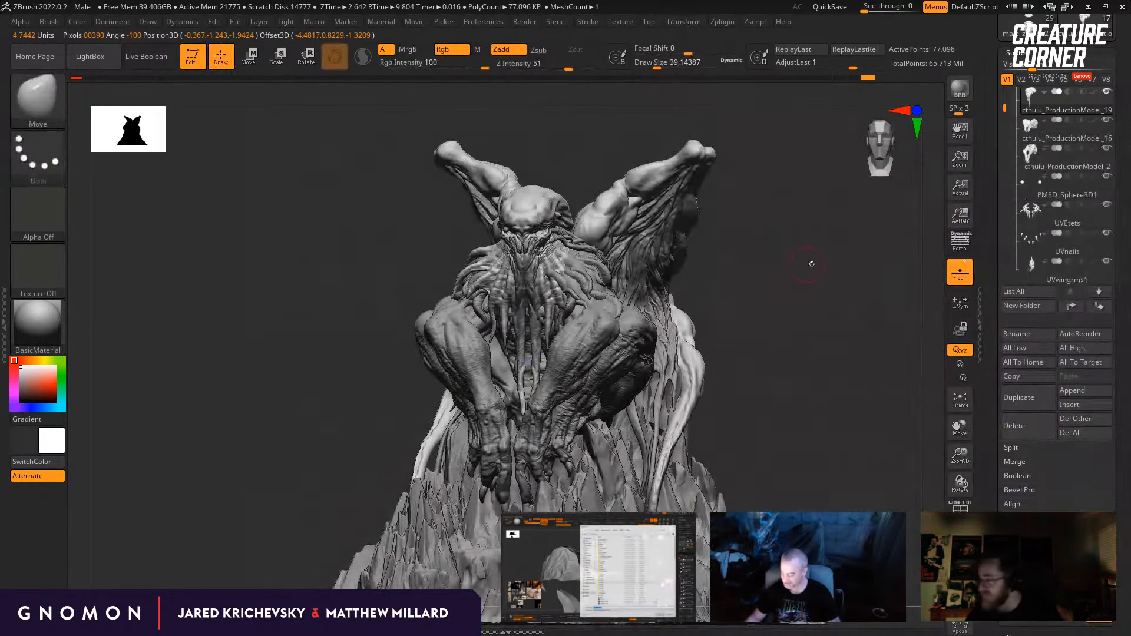
Step: Enlarge the Move brush to a draw size of about 167 and switch between the cthulu_ProductionModel_2, _19 and _15 subtools
drag(837, 263, 801, 273)
alt+click(564, 342)
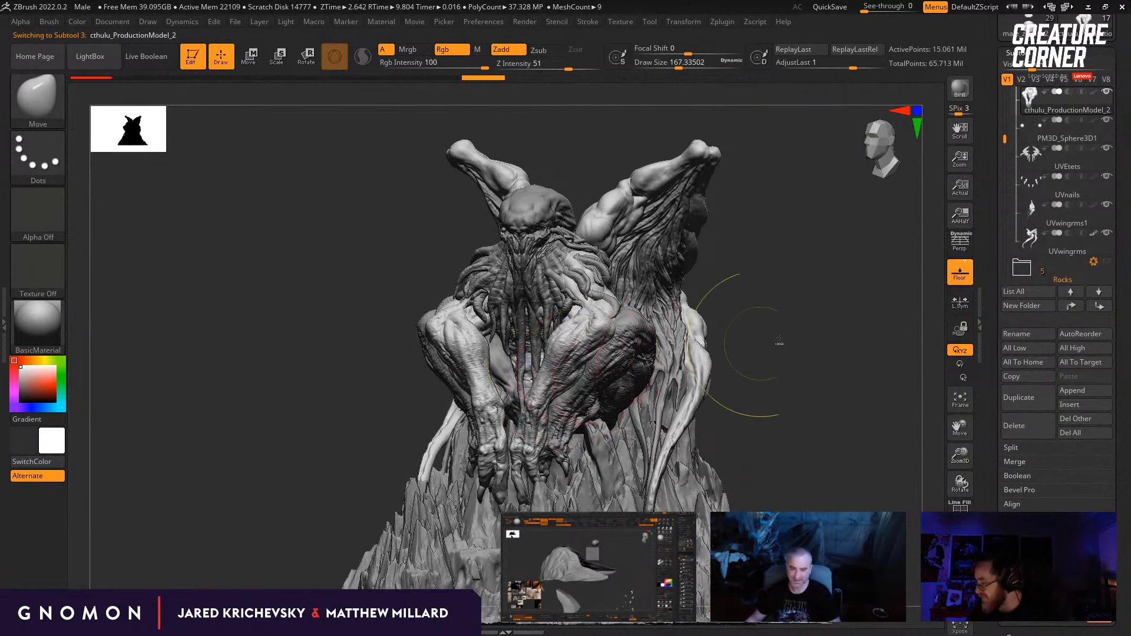
key(ctrl)
alt+click(530, 197)
mouse_move(790, 245)
mouse_down()
mouse_move(805, 247)
mouse_move(788, 265)
mouse_up()
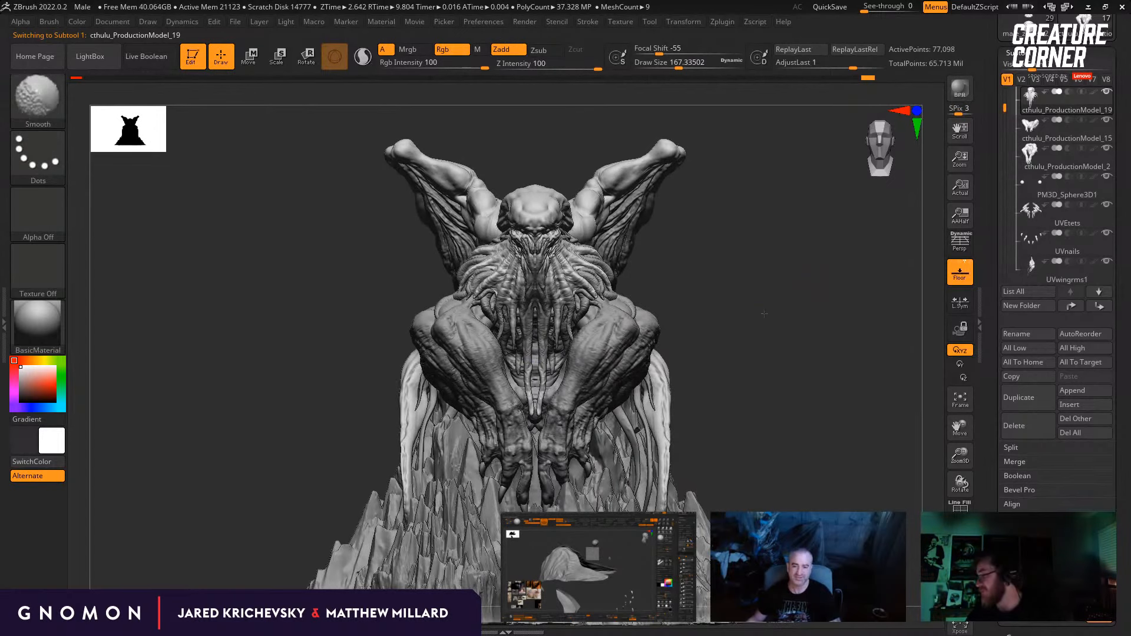
mouse_move(770, 347)
mouse_down()
mouse_move(784, 171)
mouse_move(808, 178)
mouse_up()
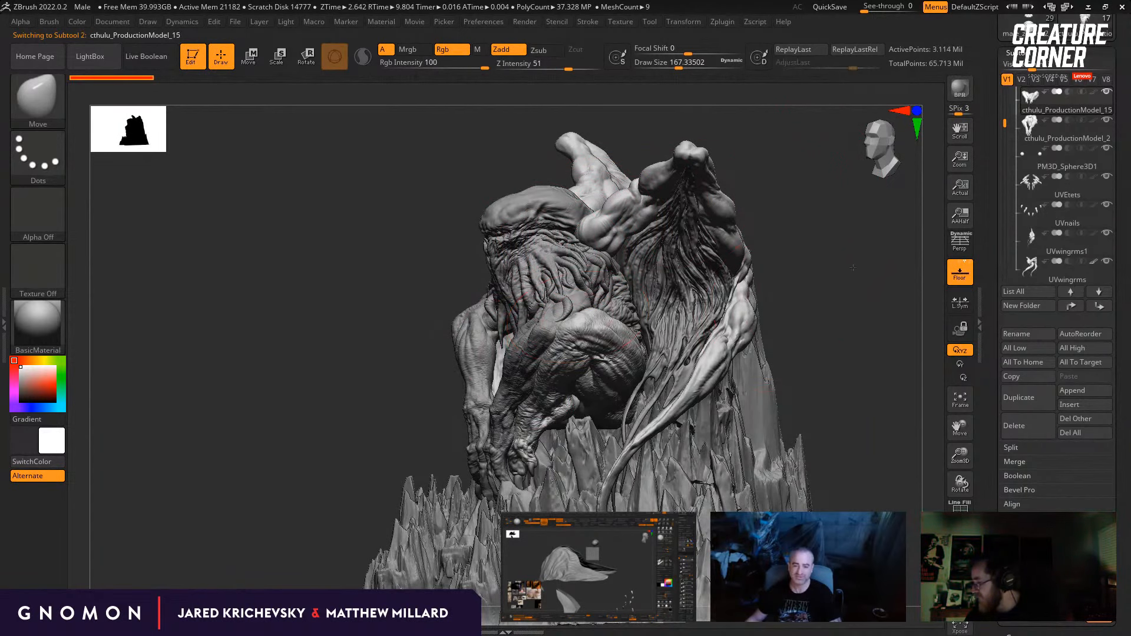
Step: Examine the Cthulhu sculpture's tentacles, limbs and wings up close and at a distance, selecting the UVwingrms subtool along the way
mouse_move(298, 277)
alt+mouse_down()
mouse_move(270, 388)
mouse_move(607, 343)
alt+mouse_up()
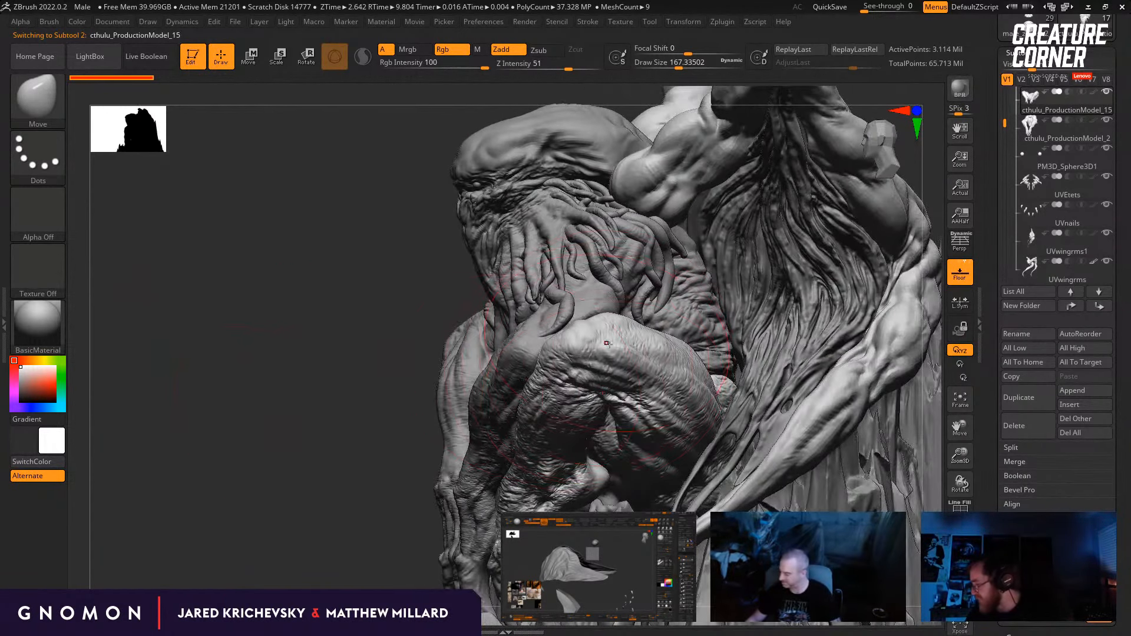
drag(386, 447, 533, 330)
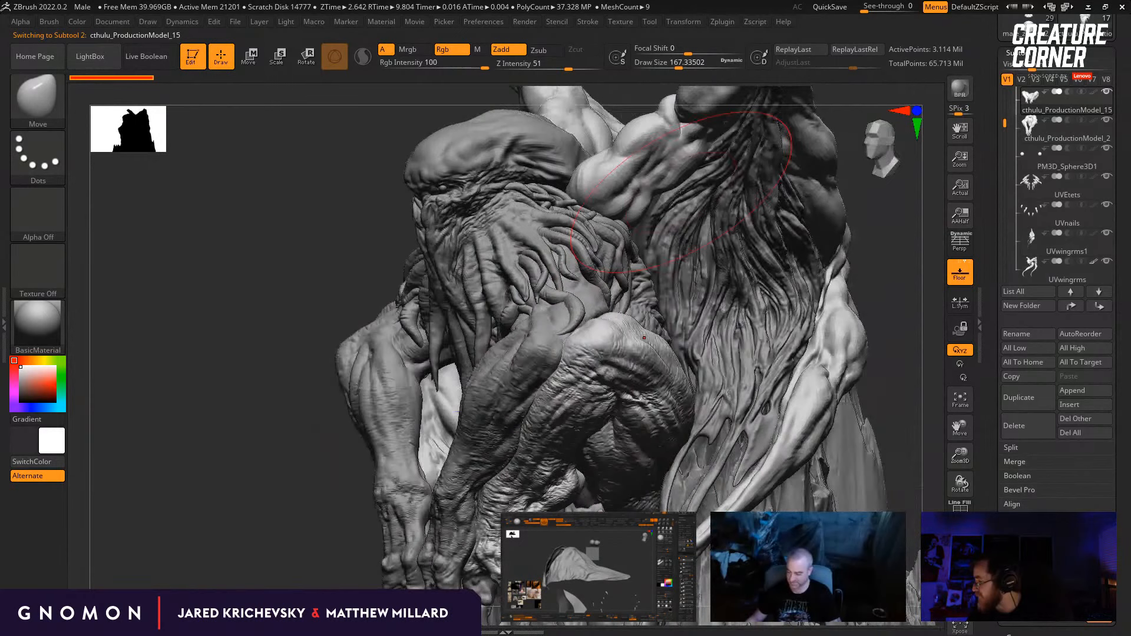
alt+click(633, 155)
mouse_move(325, 250)
alt+mouse_down()
mouse_move(337, 265)
mouse_move(507, 230)
alt+mouse_up()
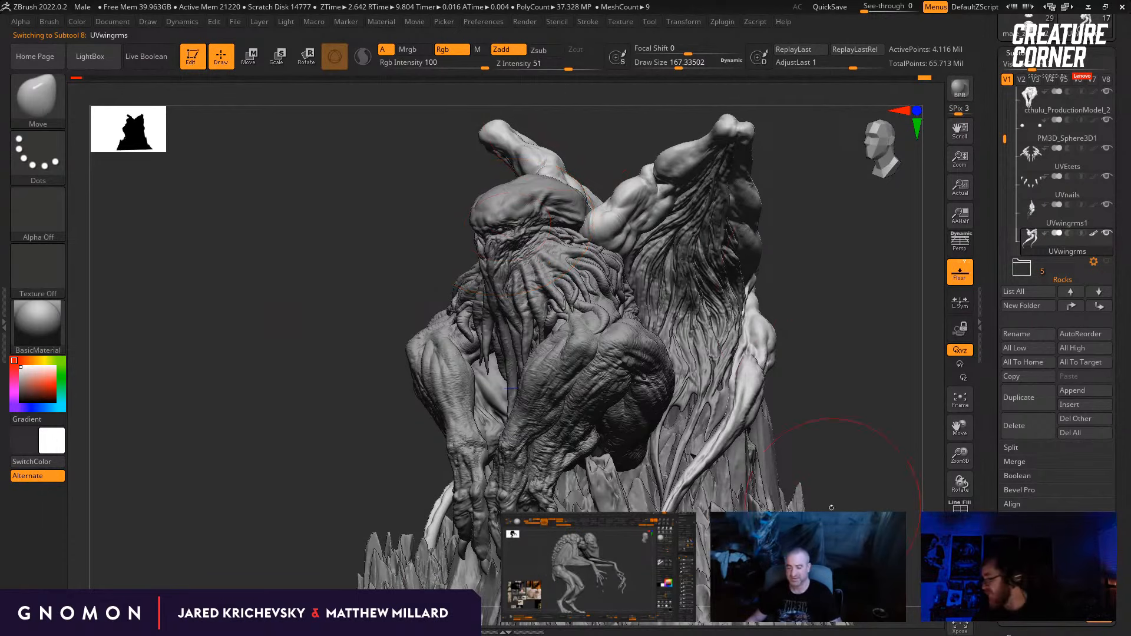
drag(836, 411, 796, 362)
drag(872, 332, 850, 338)
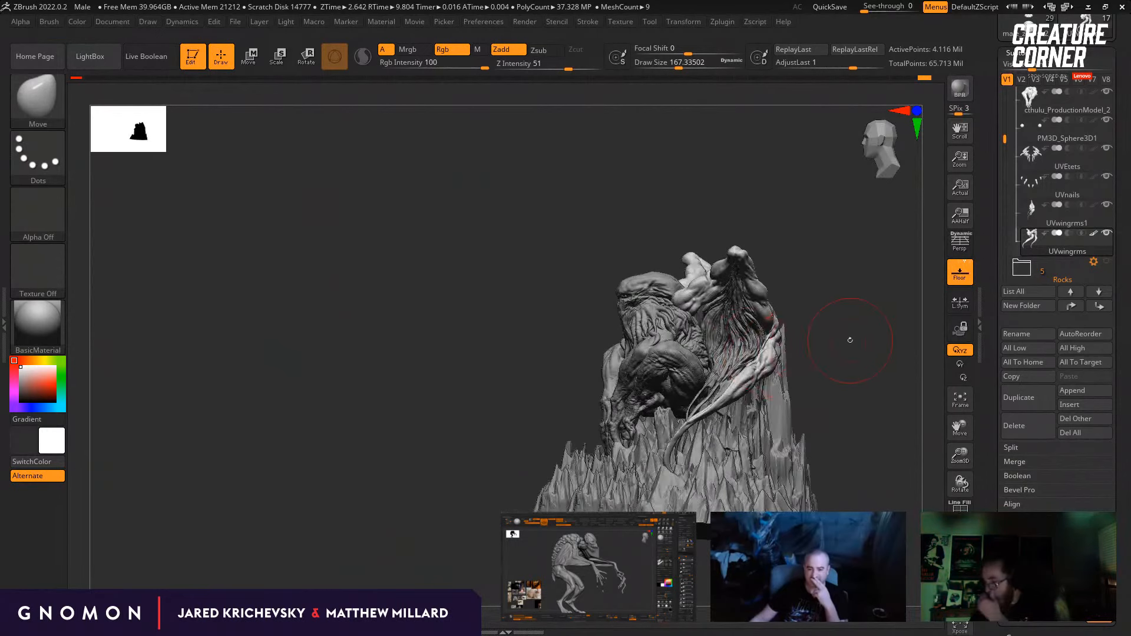
drag(903, 475, 175, 260)
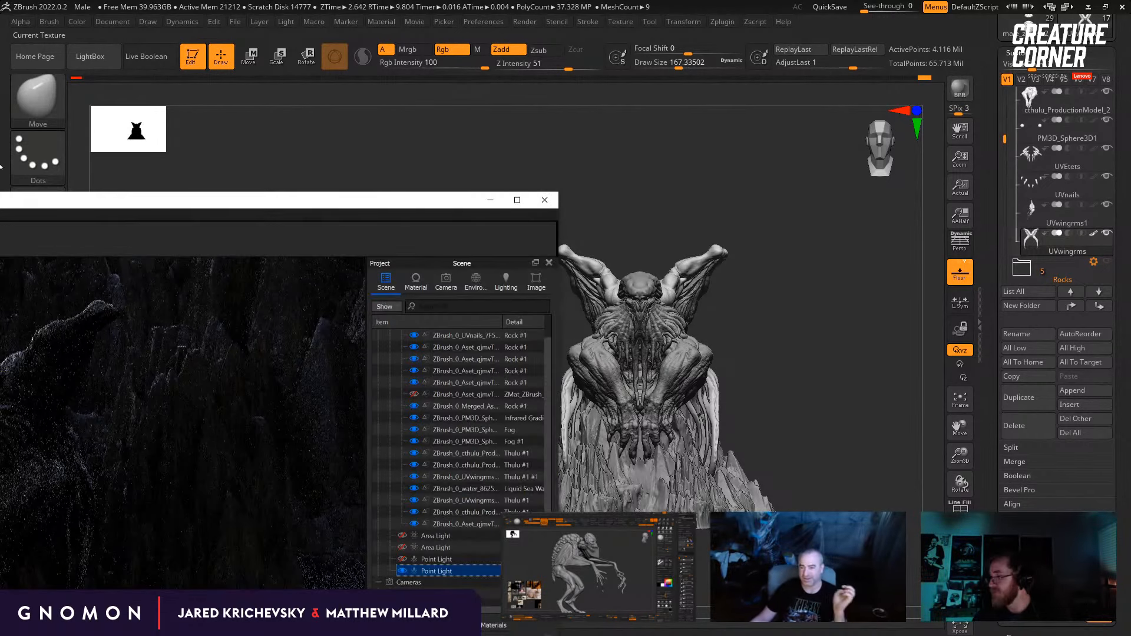
drag(0, 198, 0, 160)
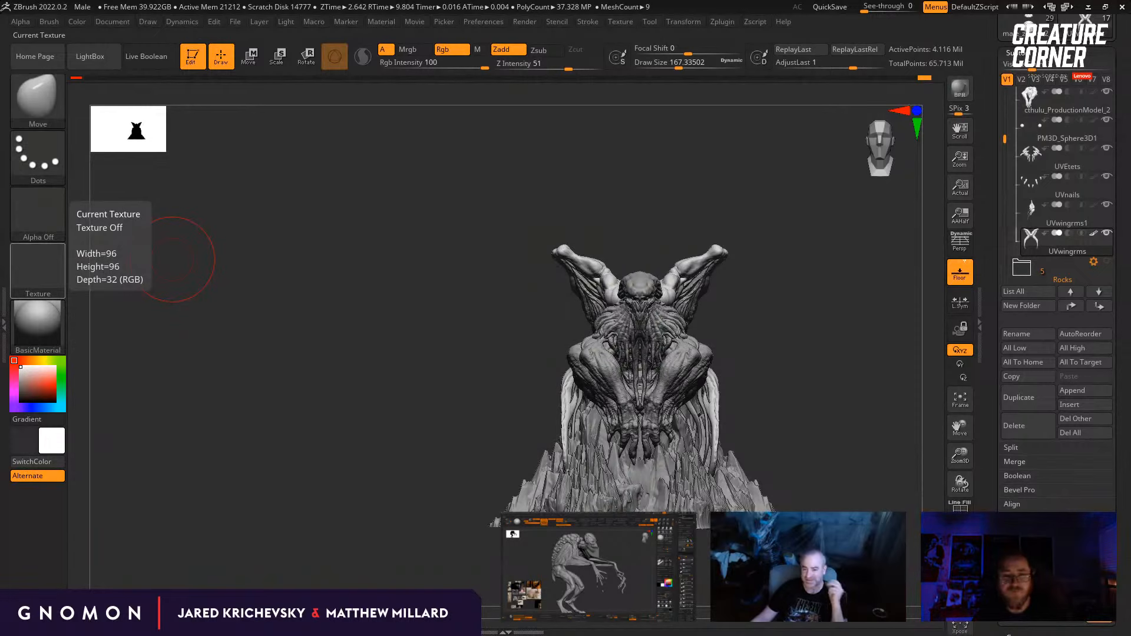